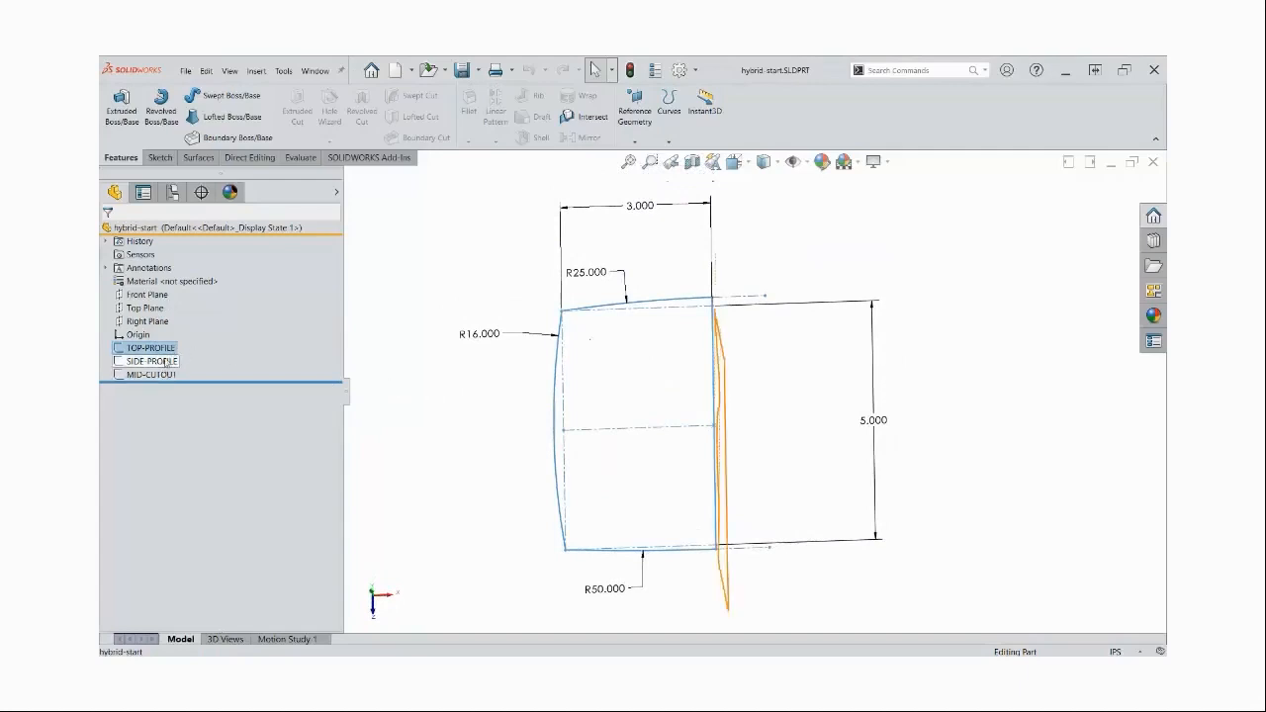
Add a global variable named draft with a value of 3deg to the part's equations
click(482, 416)
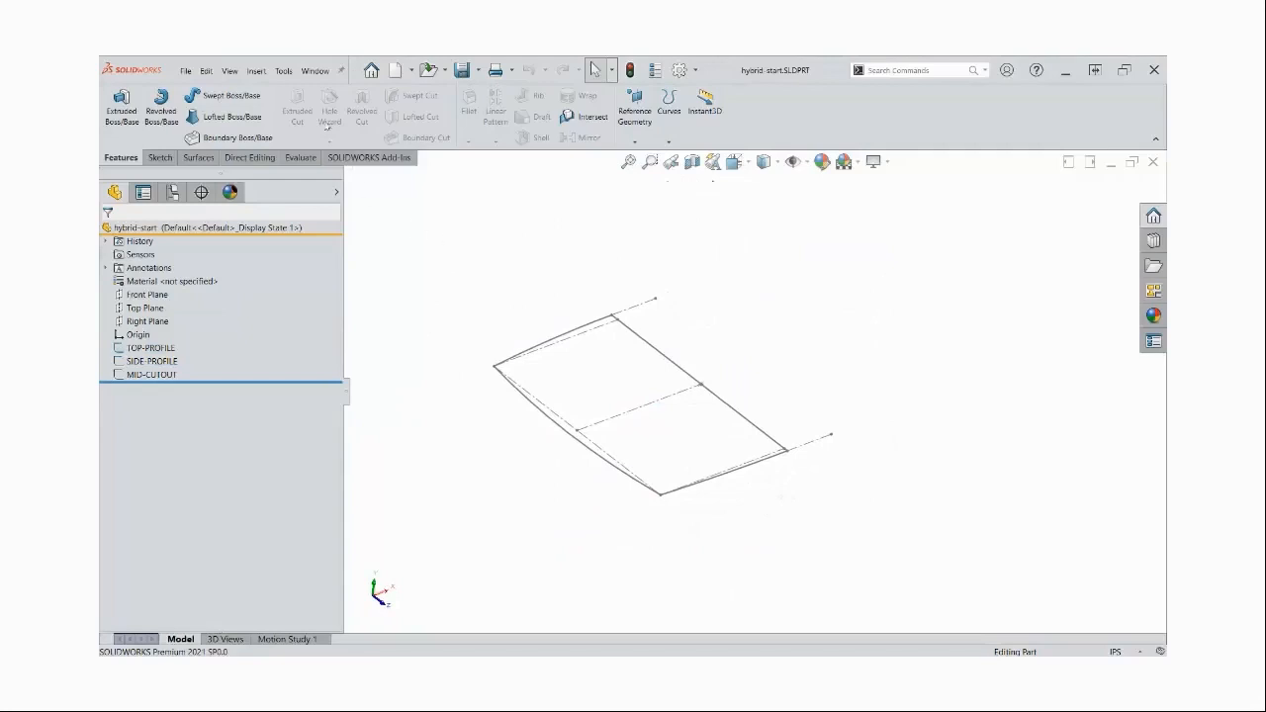
click(284, 71)
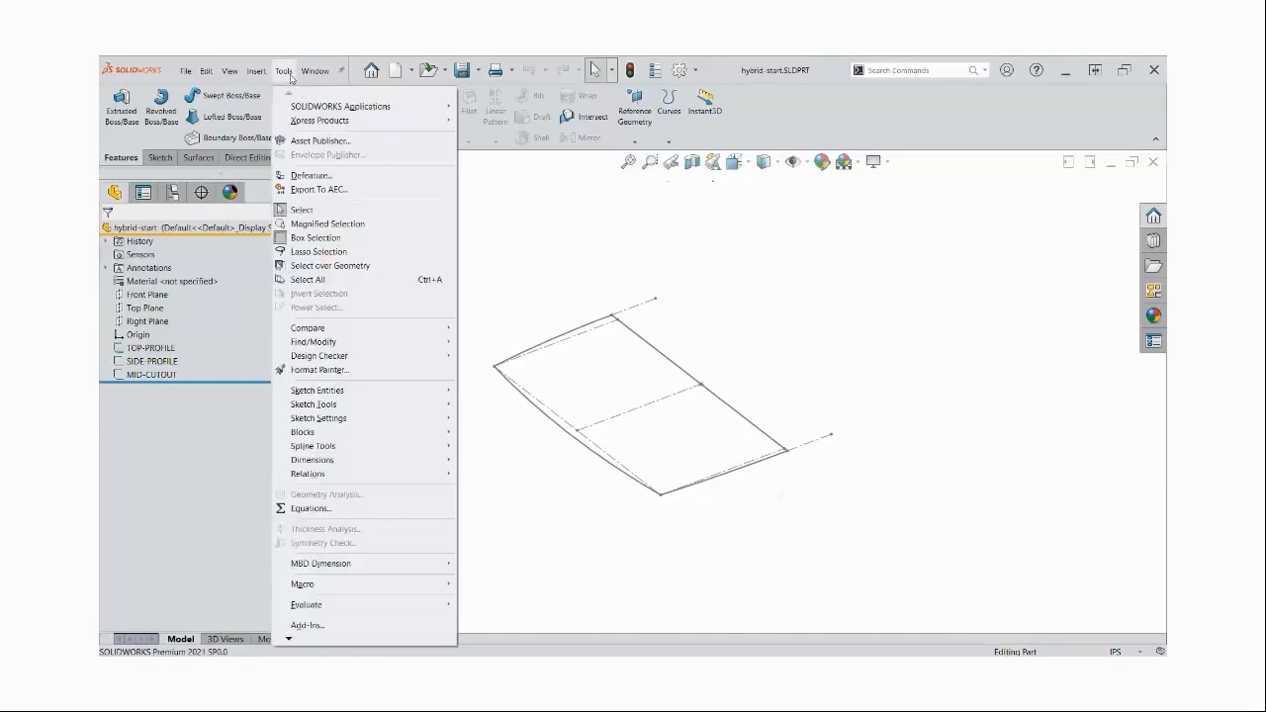
click(327, 511)
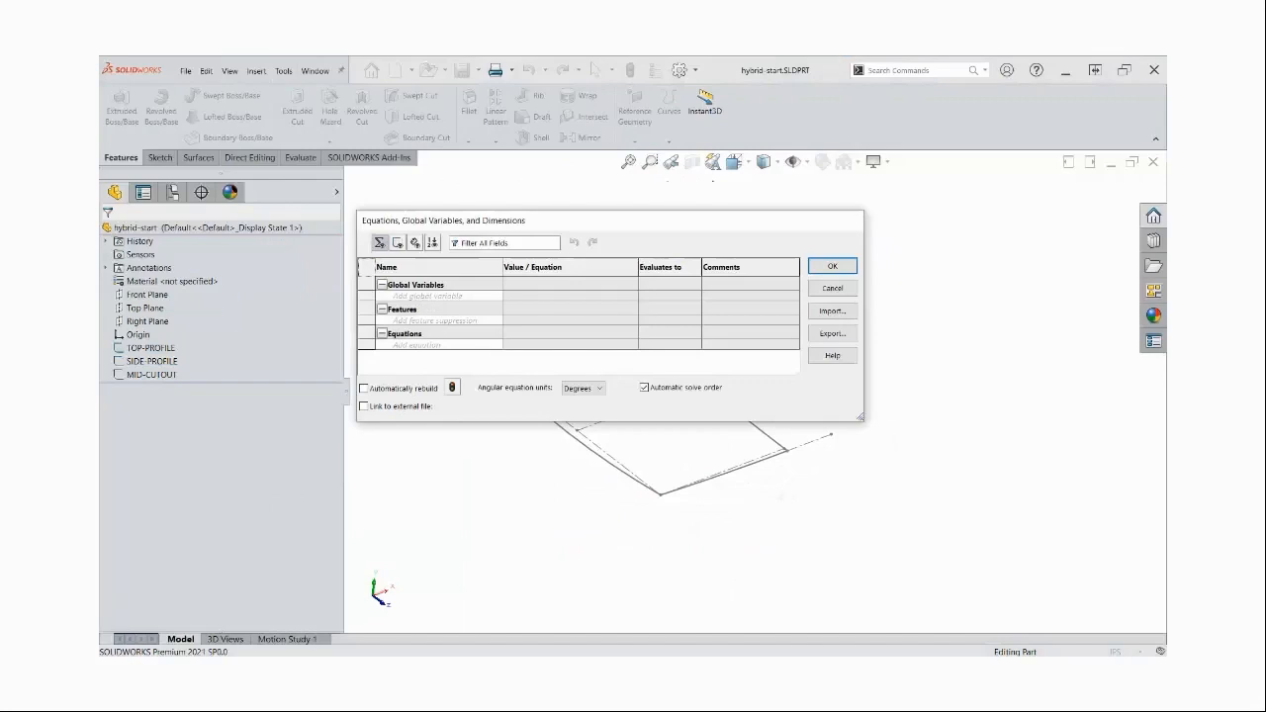
click(482, 295)
text(draft)
key(Tab)
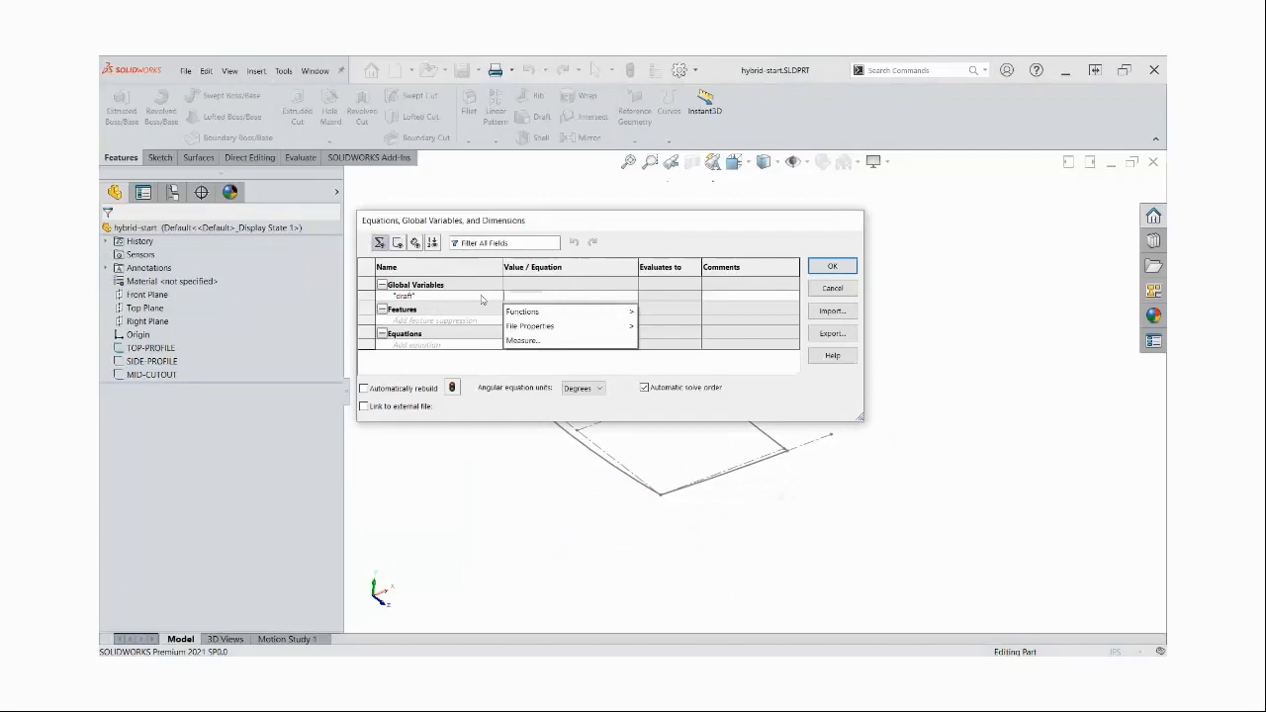
text(3deg)
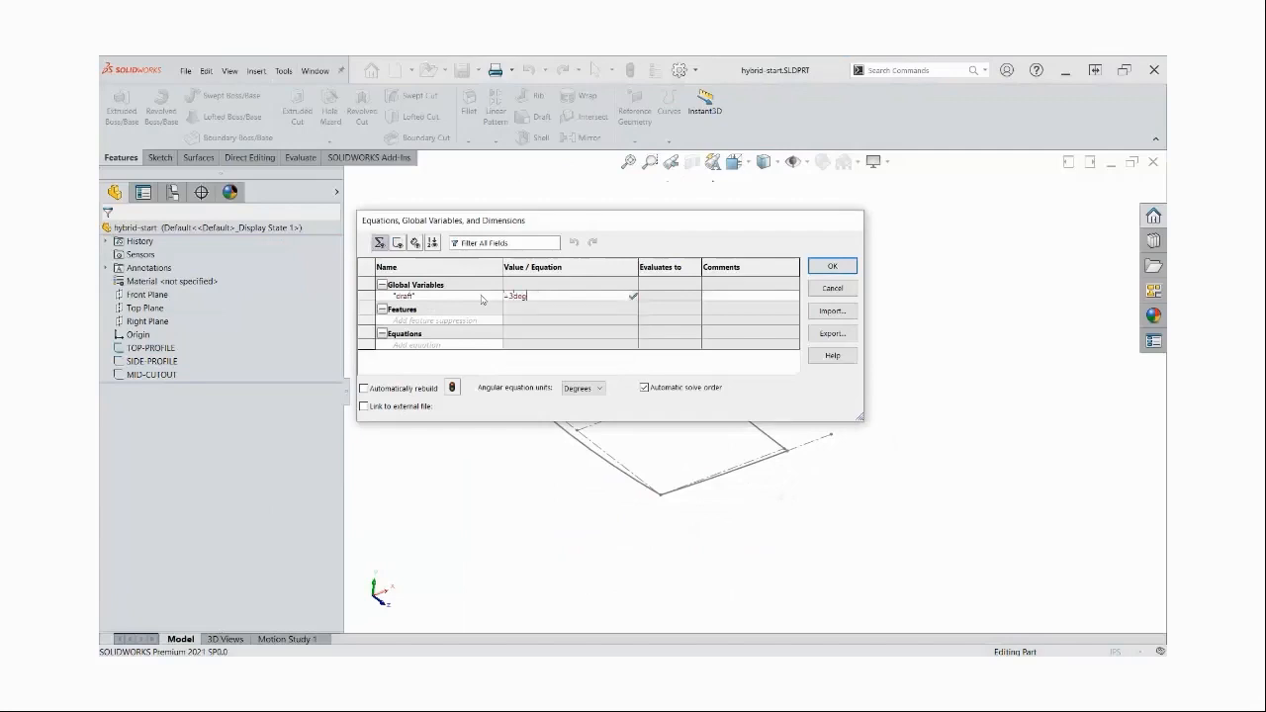
key(Return)
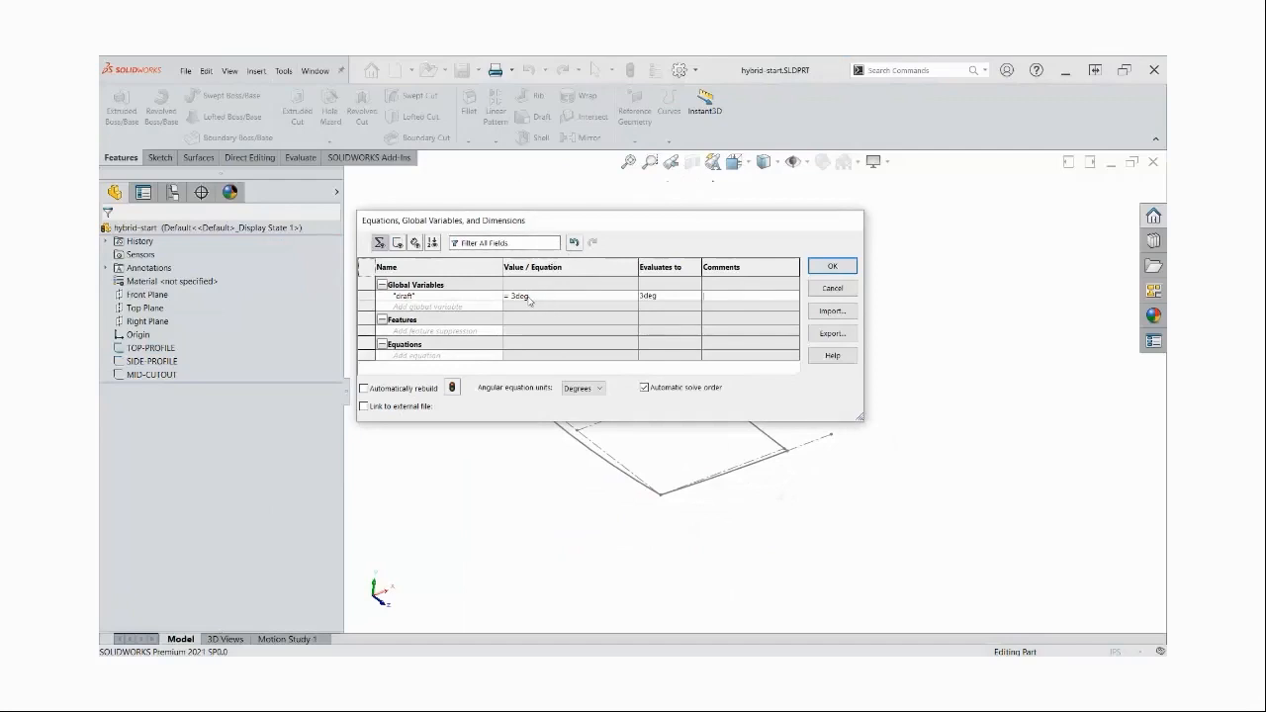
Add a global variable named wall set to 1.6mm, accept the equations and check both variables in the feature tree
click(469, 308)
text(wall)
key(Tab)
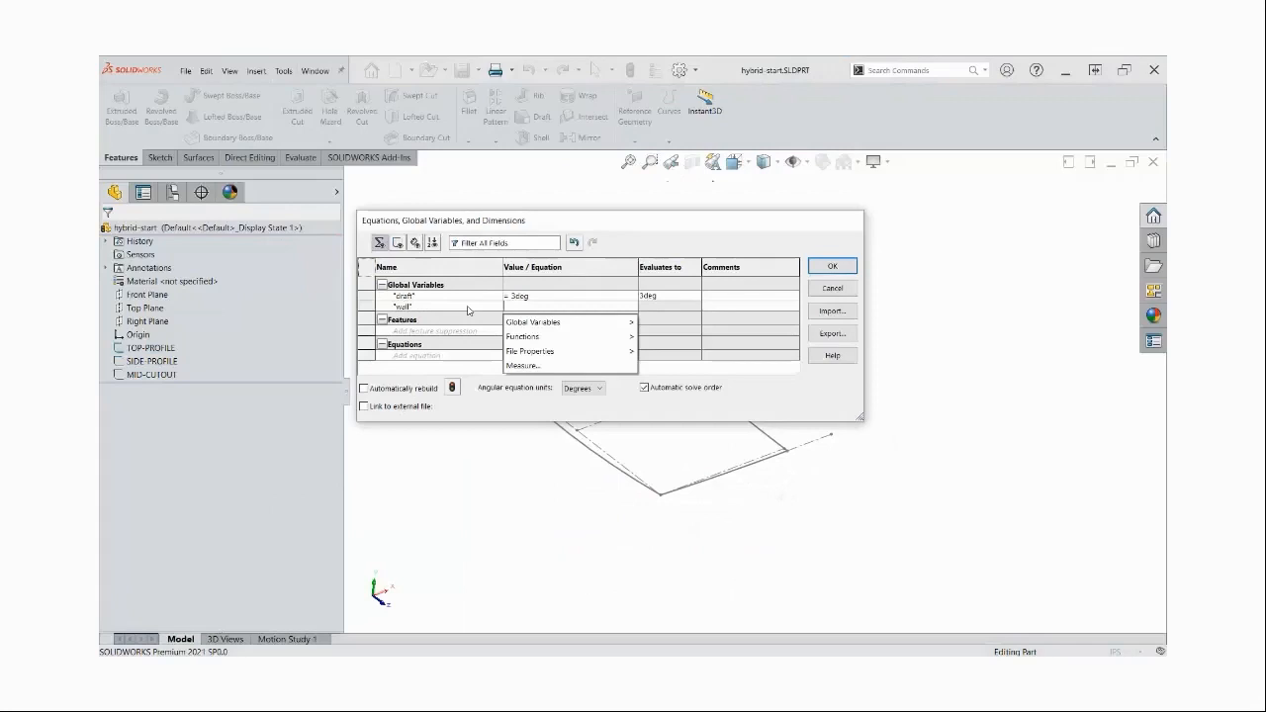
text(=1.6mm)
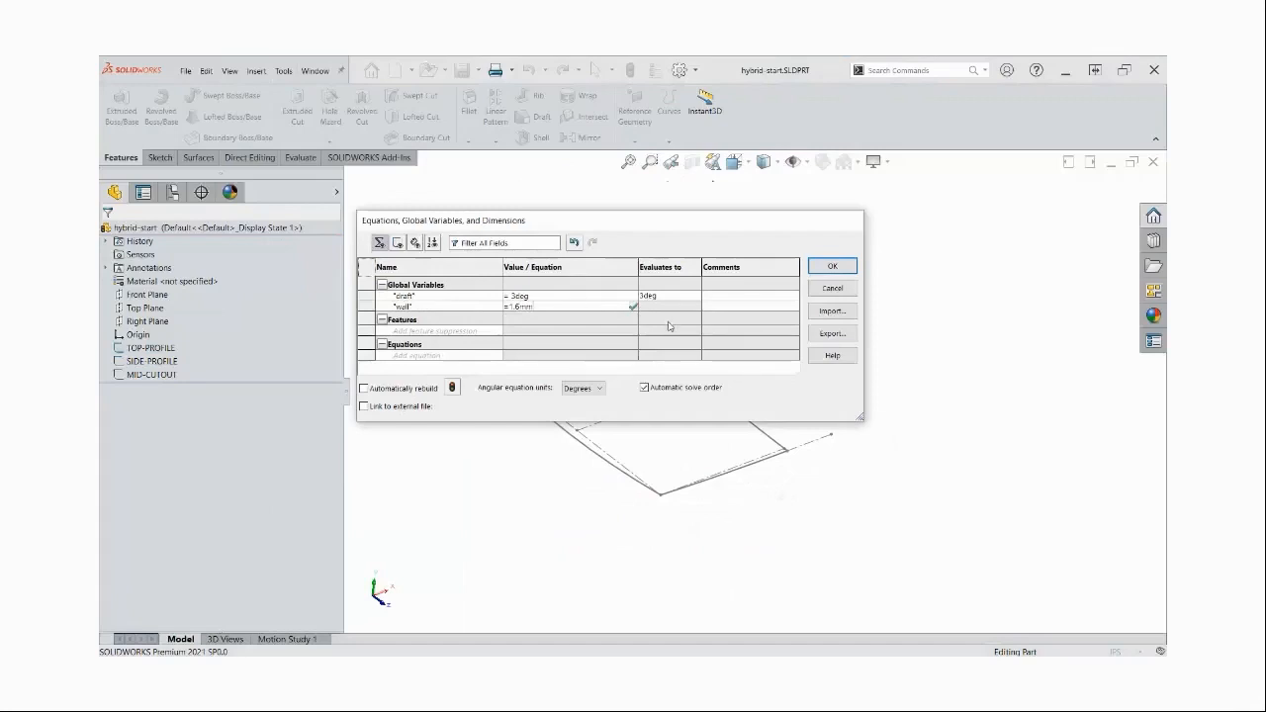
key(Return)
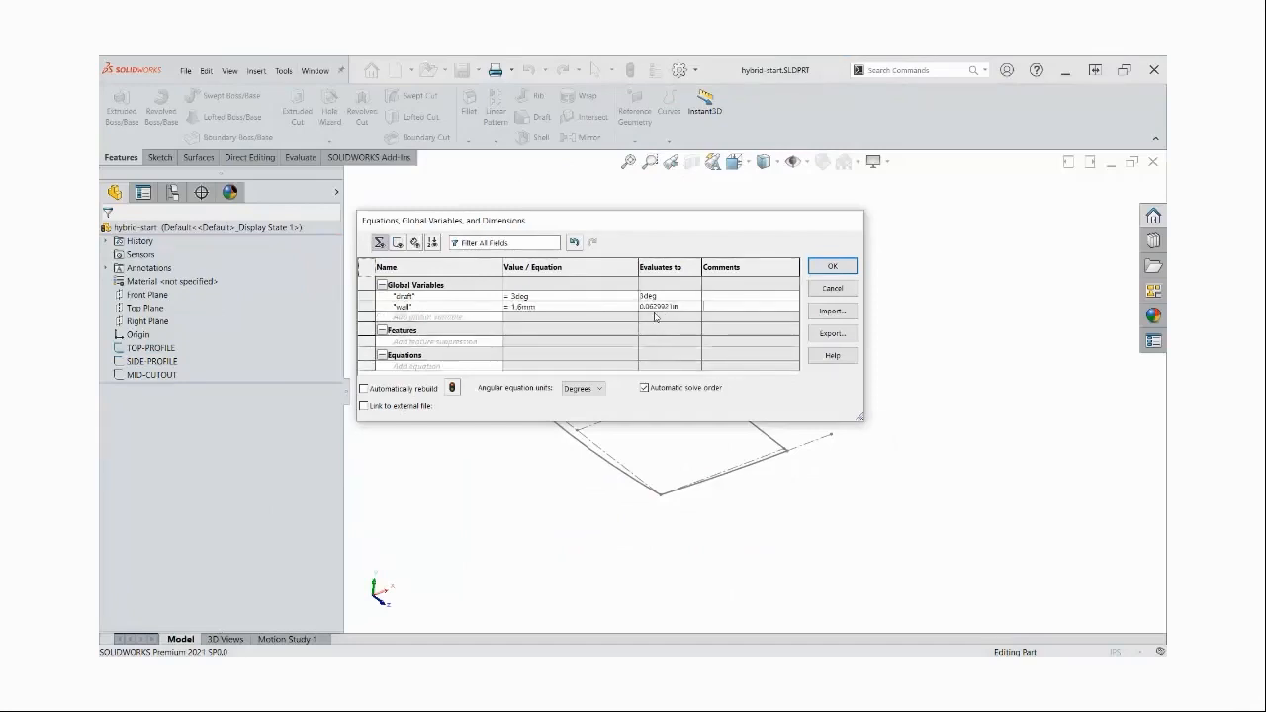
mouse_move(664, 314)
click(840, 268)
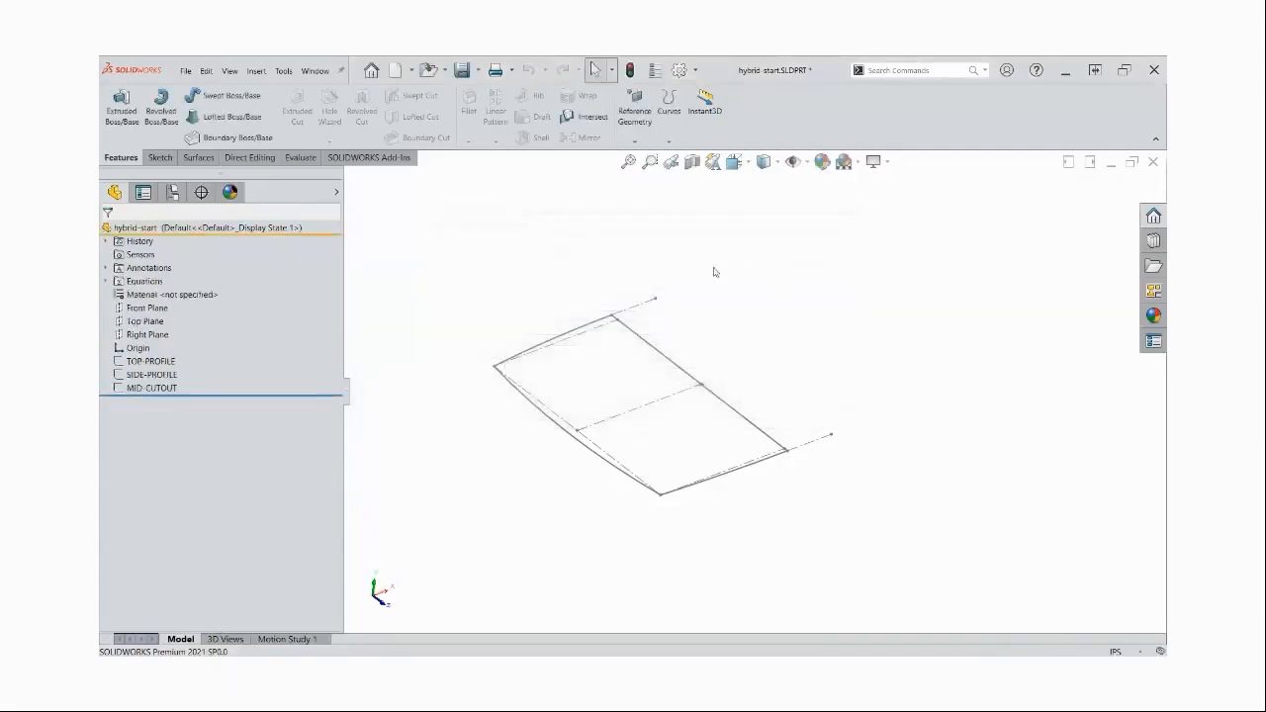
click(106, 282)
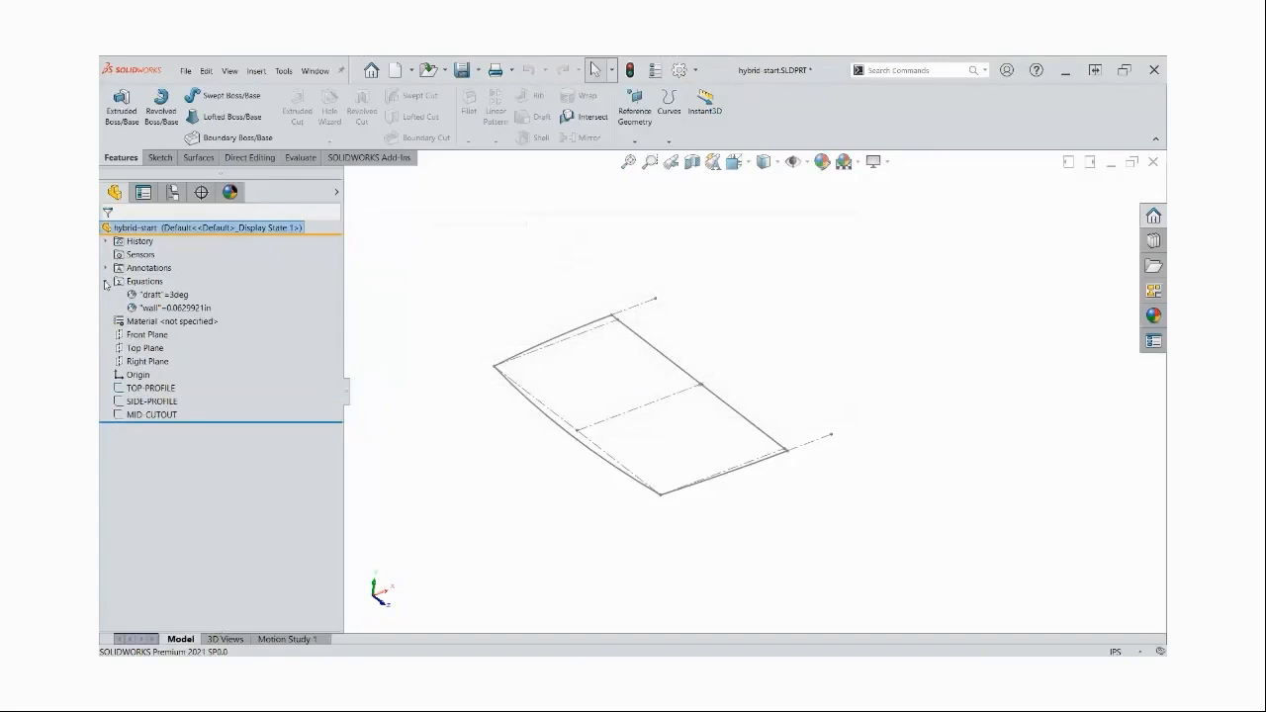
click(107, 282)
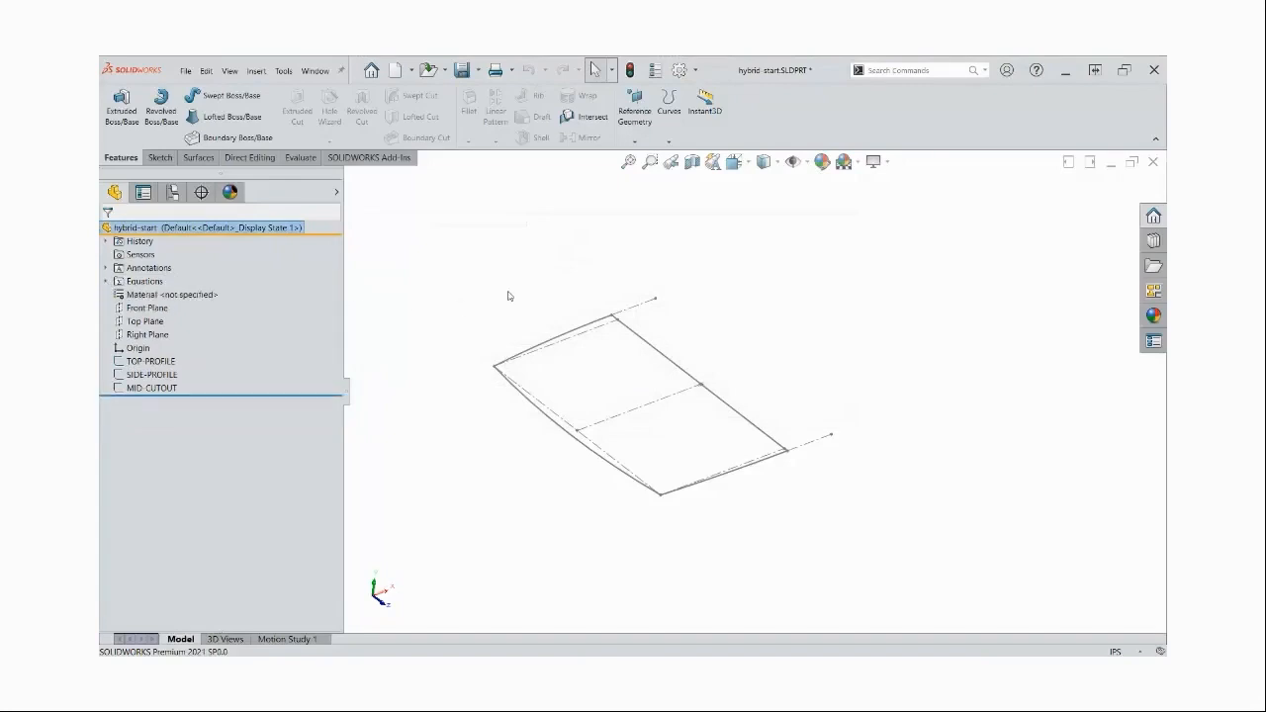
Extrude the TOP-PROFILE sketch as a solid boss, 1 in in the first direction and 4 in in the second
middle_drag(508, 295, 531, 326)
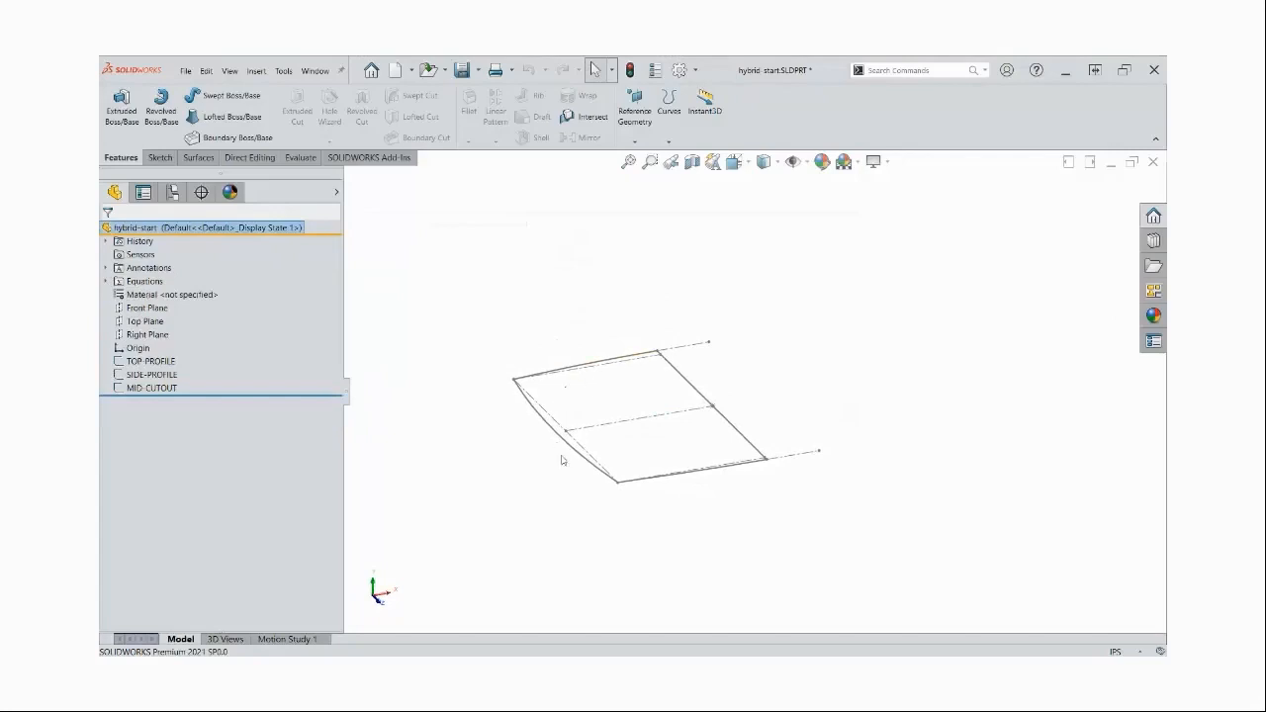
click(158, 362)
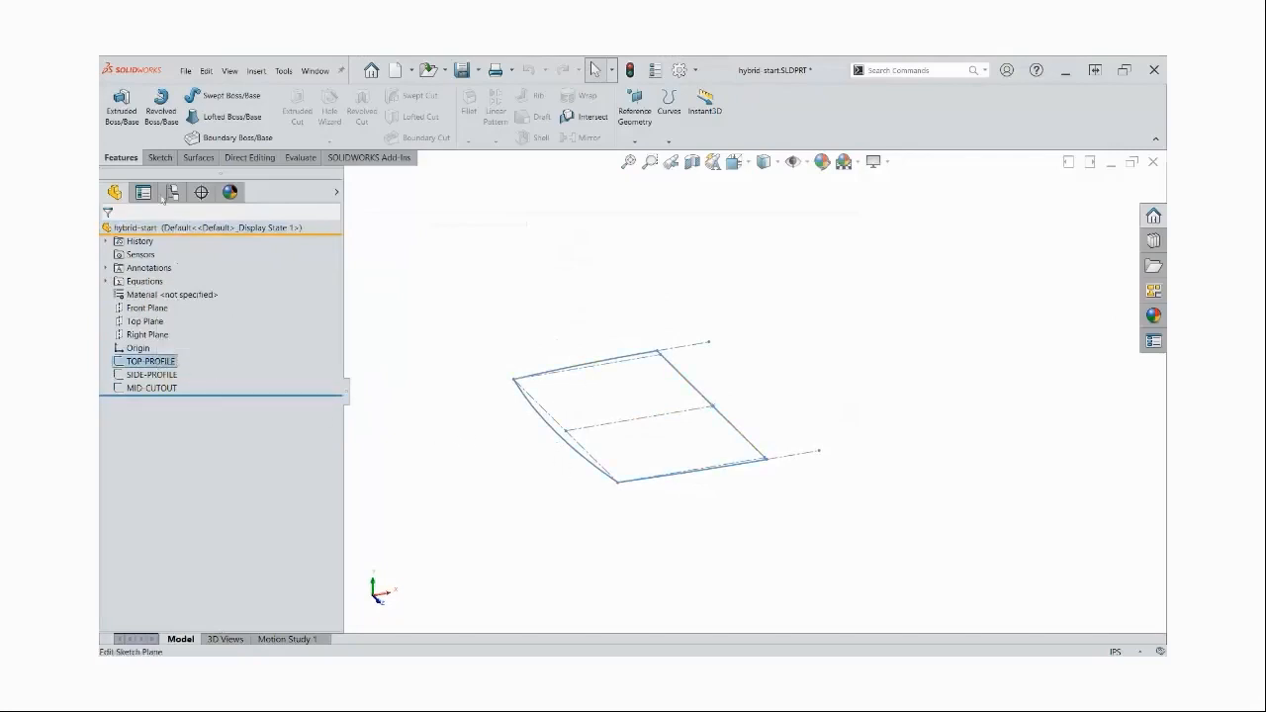
click(123, 109)
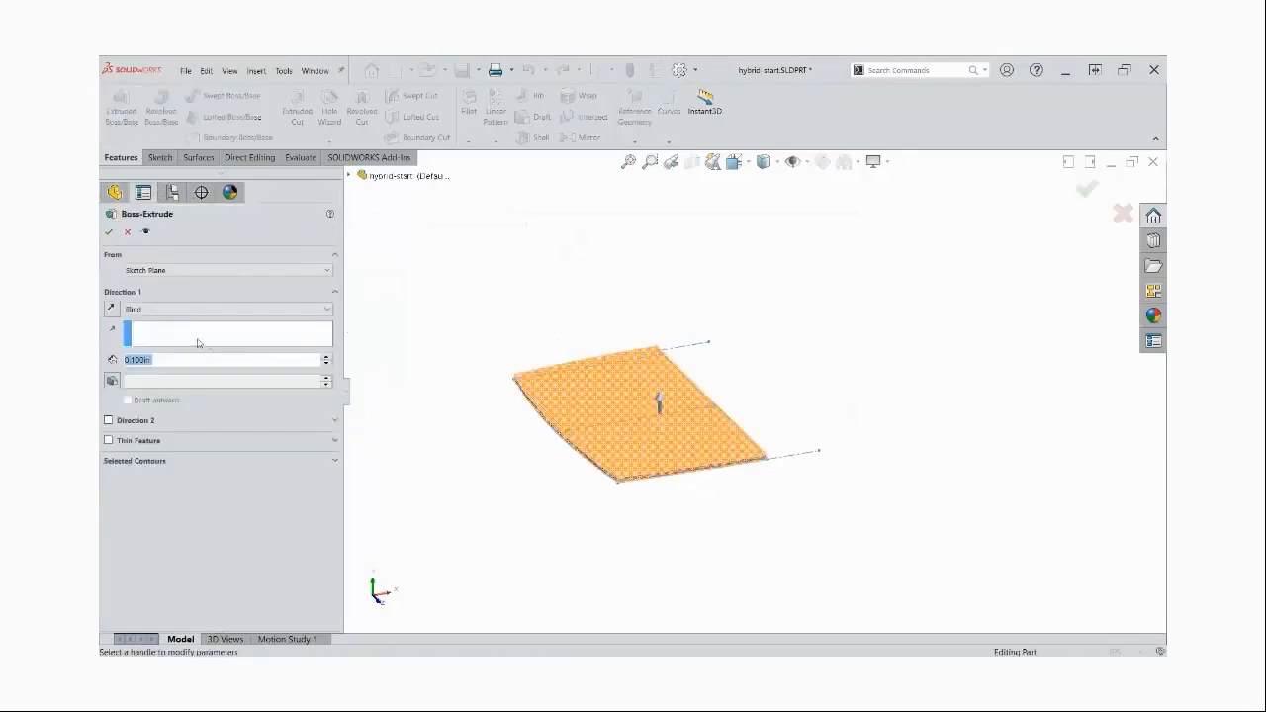
text(1)
key(Return)
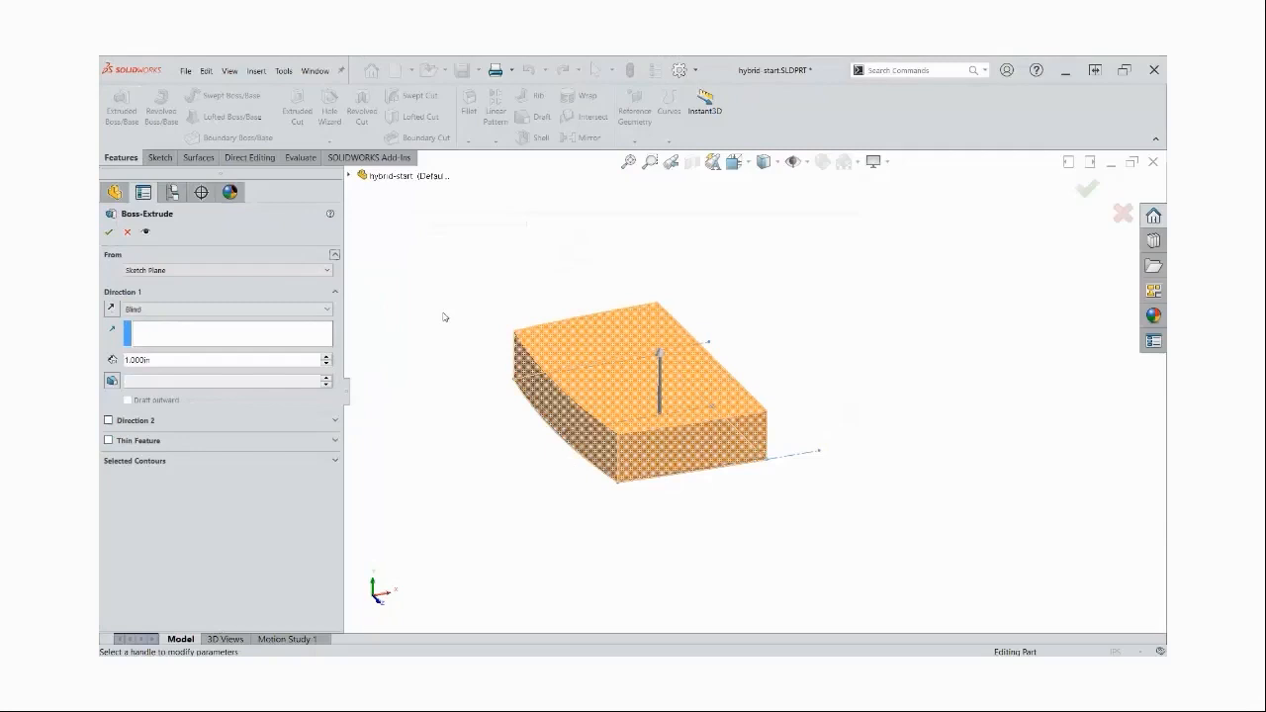
click(109, 421)
text(4)
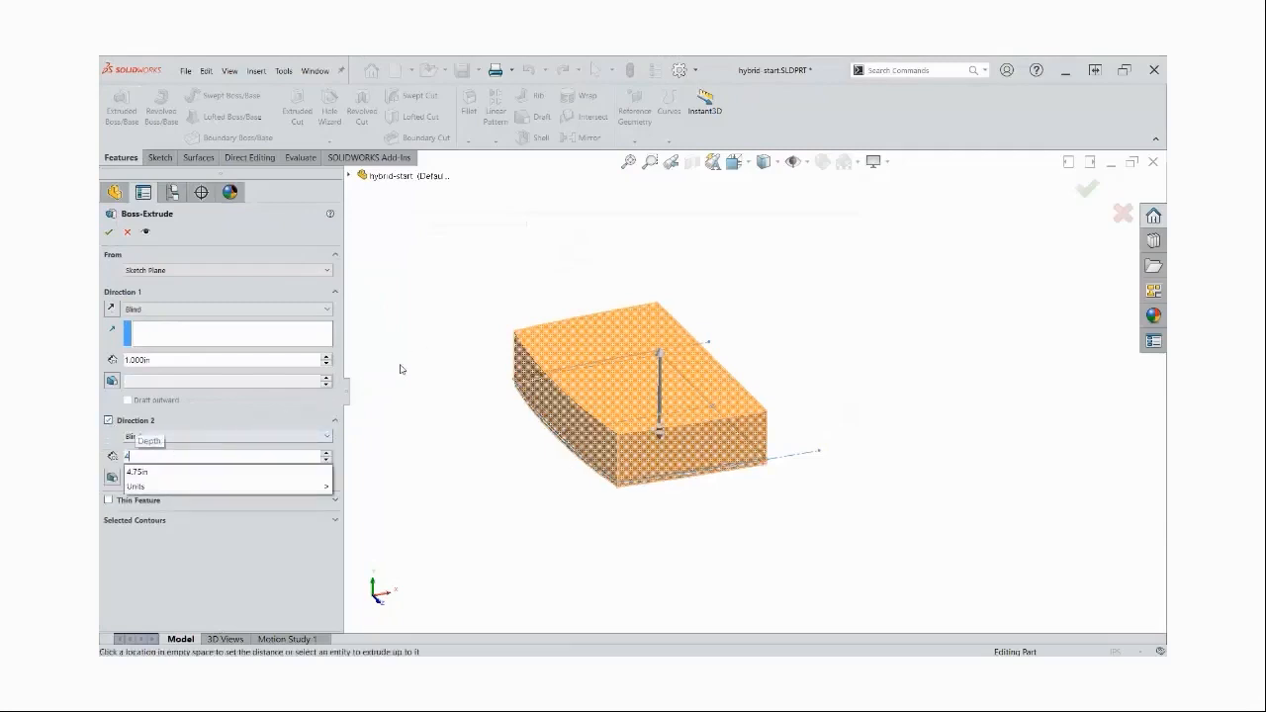
key(Return)
key(ctrl+Up)
key(ctrl+Up)
key(ctrl+Up)
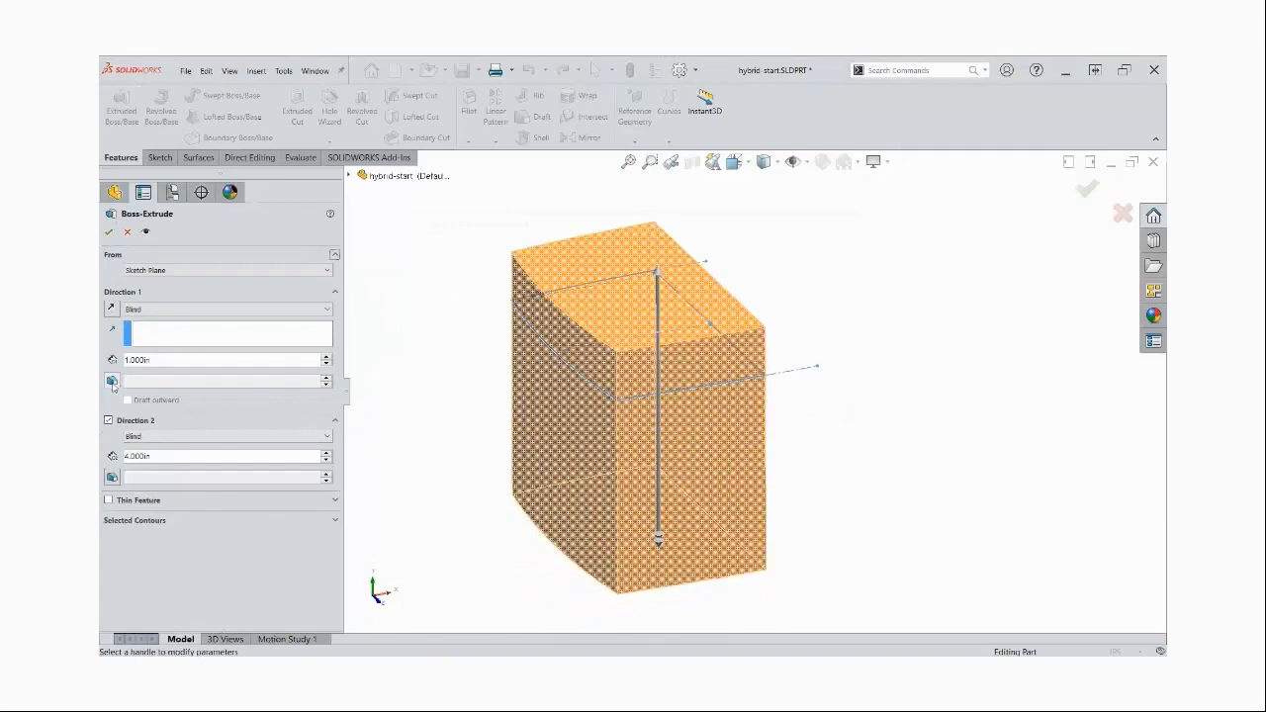
Turn on draft for both extrude directions and link the first direction's draft angle to the global variable draft
click(113, 383)
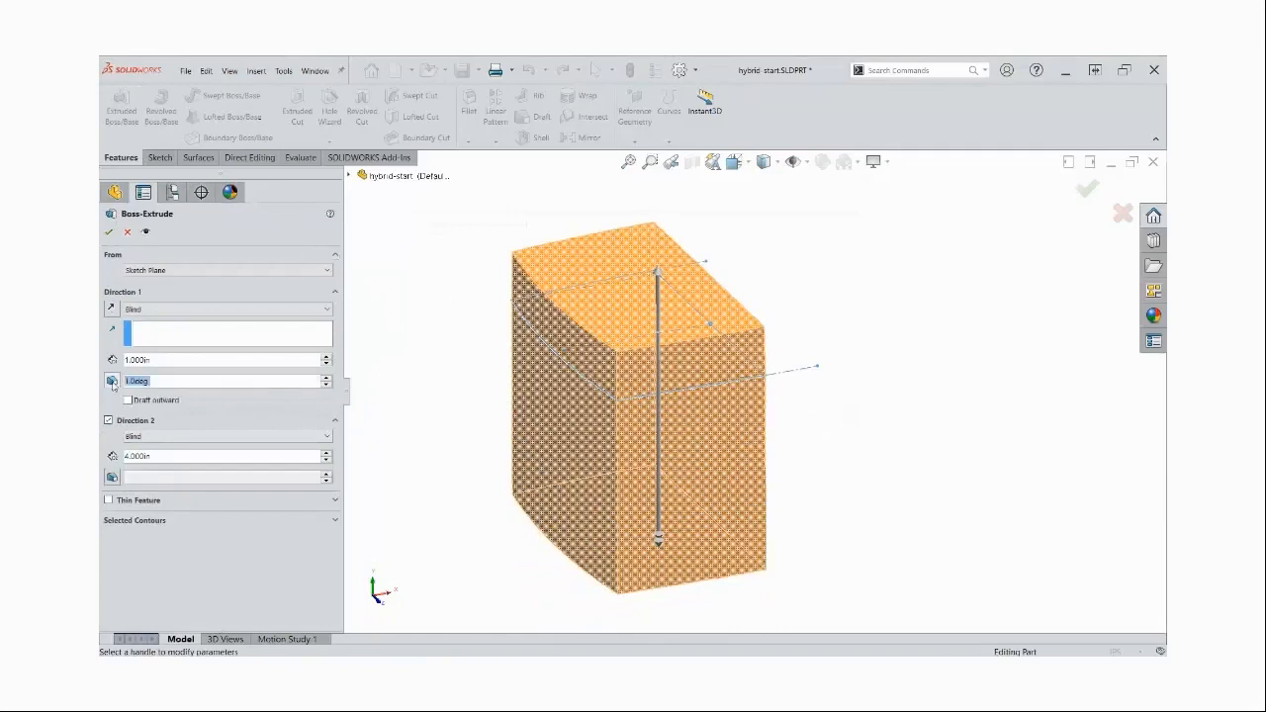
click(113, 477)
click(175, 381)
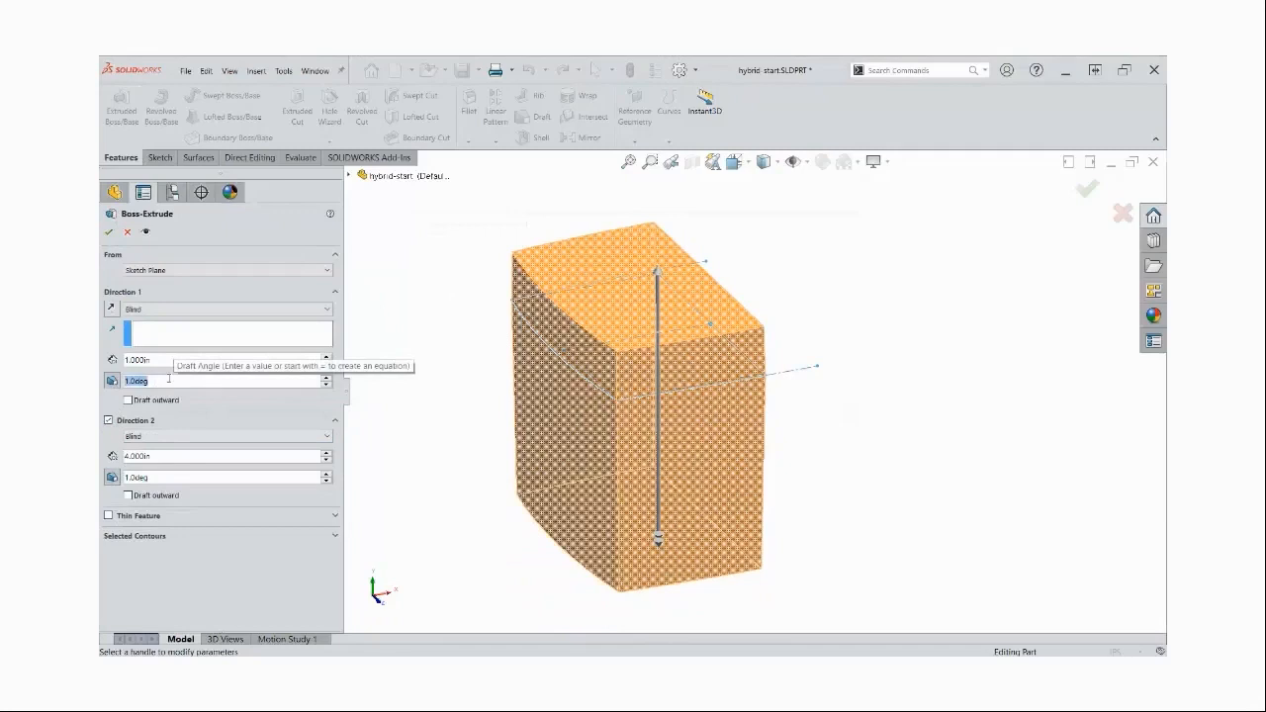
text(=)
key(Down)
key(Right)
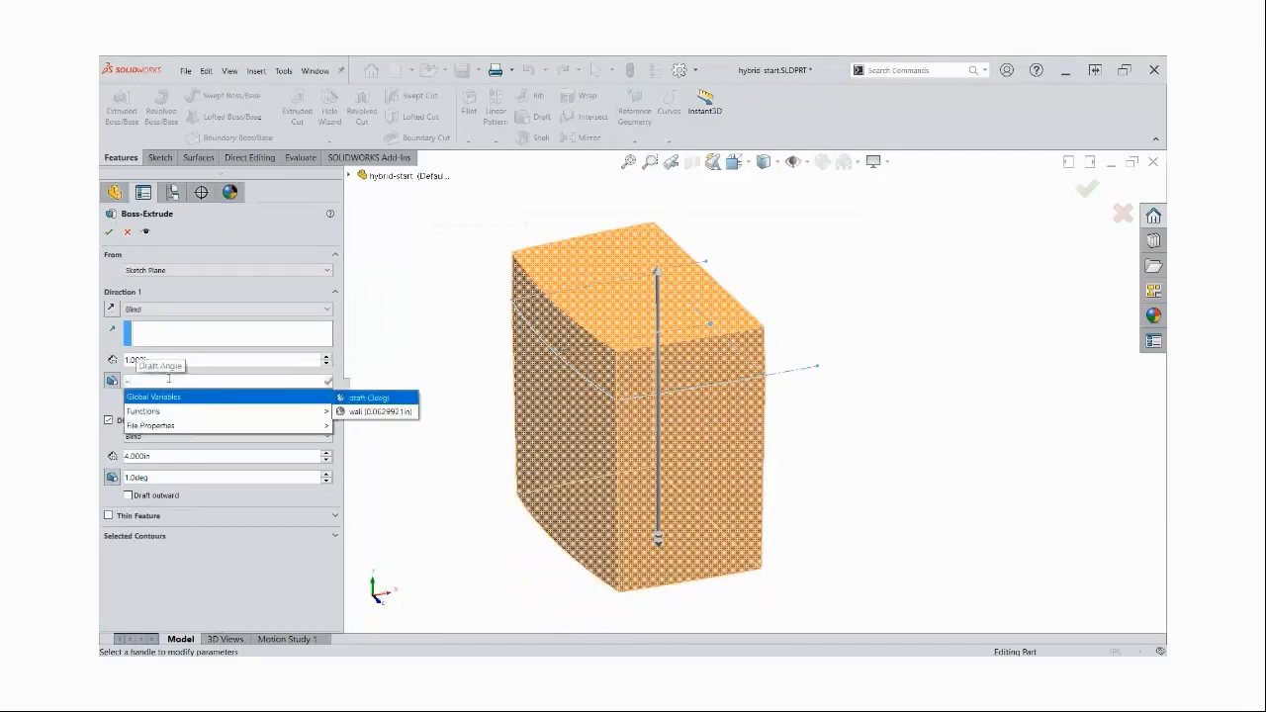
key(Return)
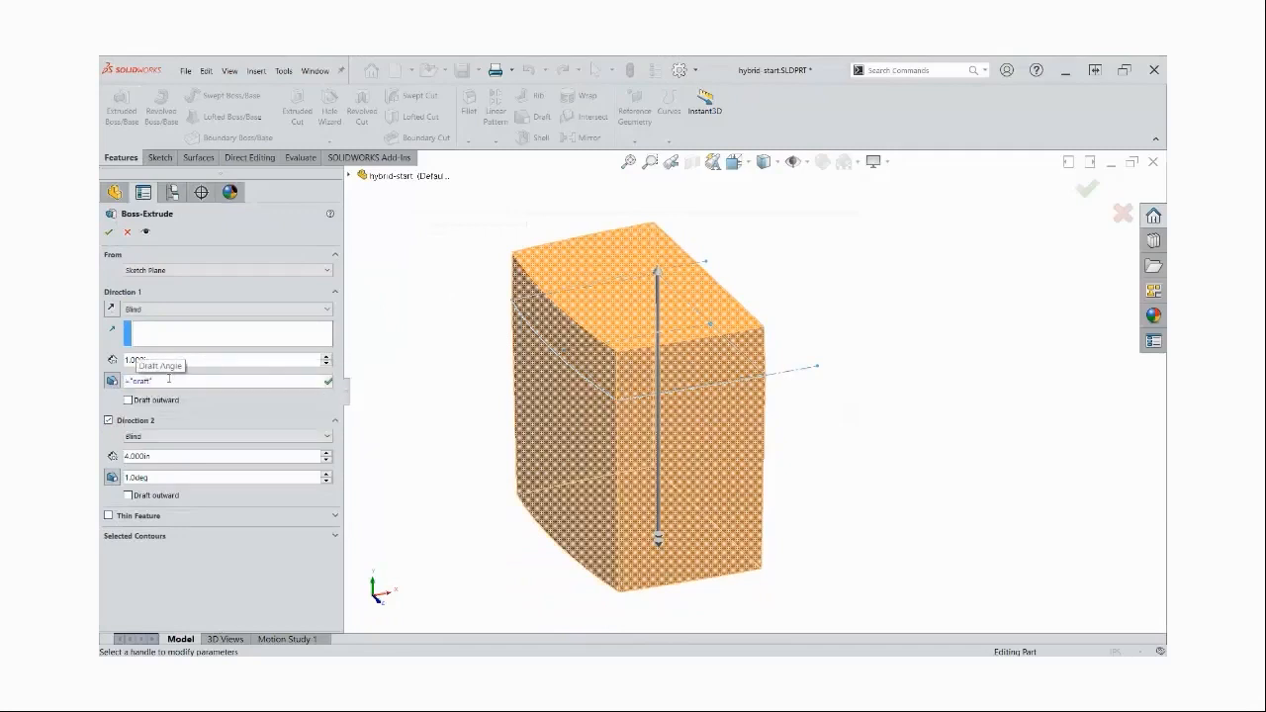
Link the second direction's draft angle to the global variable draft and finish the boss extrude
click(170, 477)
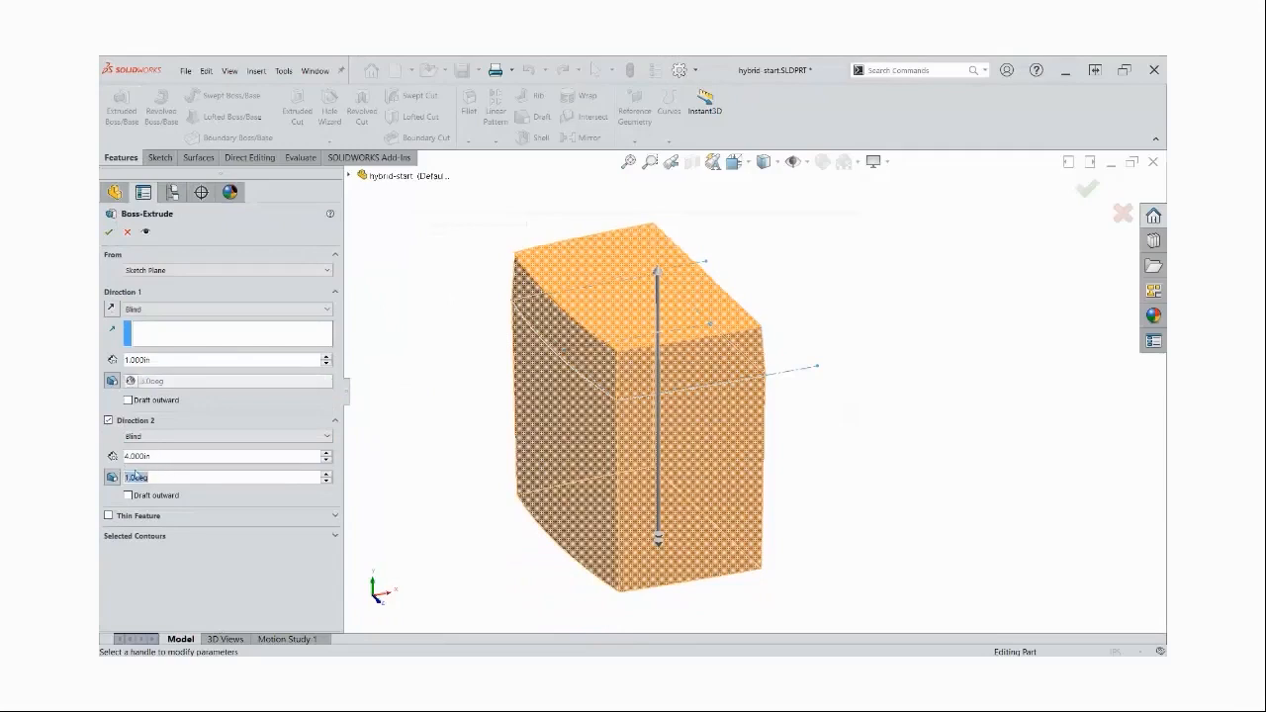
text(=)
key(Down)
key(Right)
key(Return)
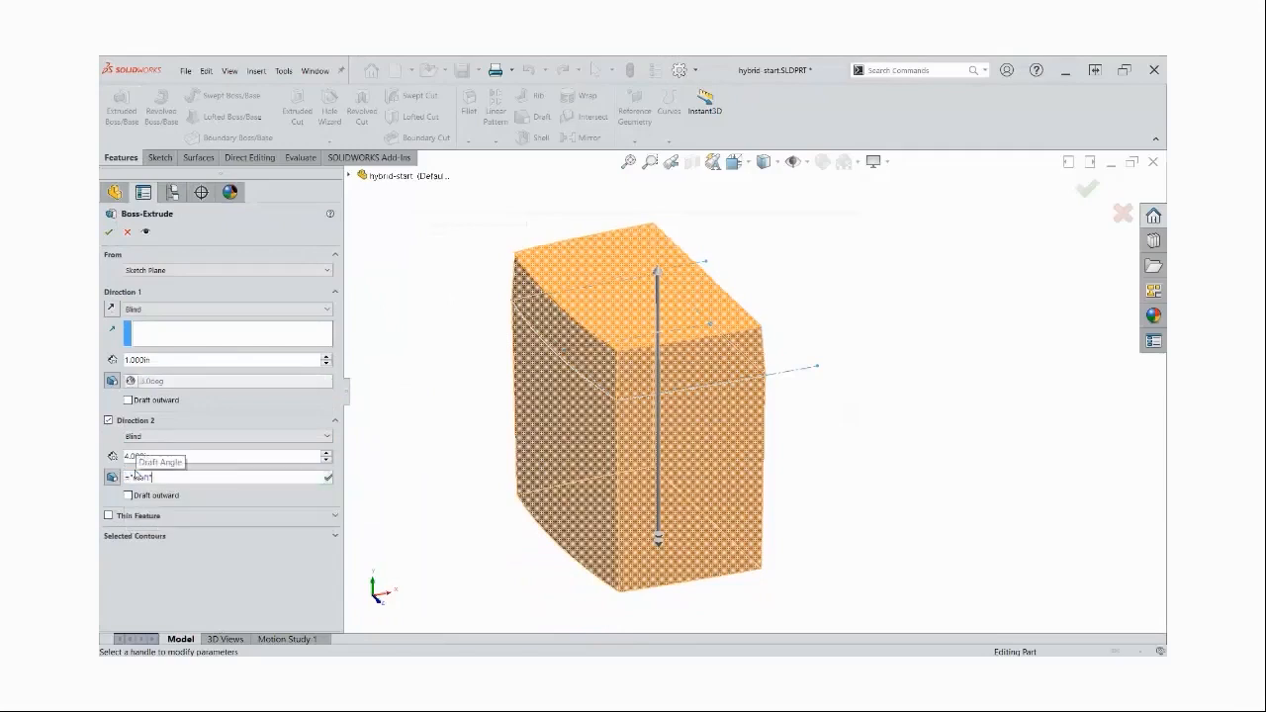
click(329, 478)
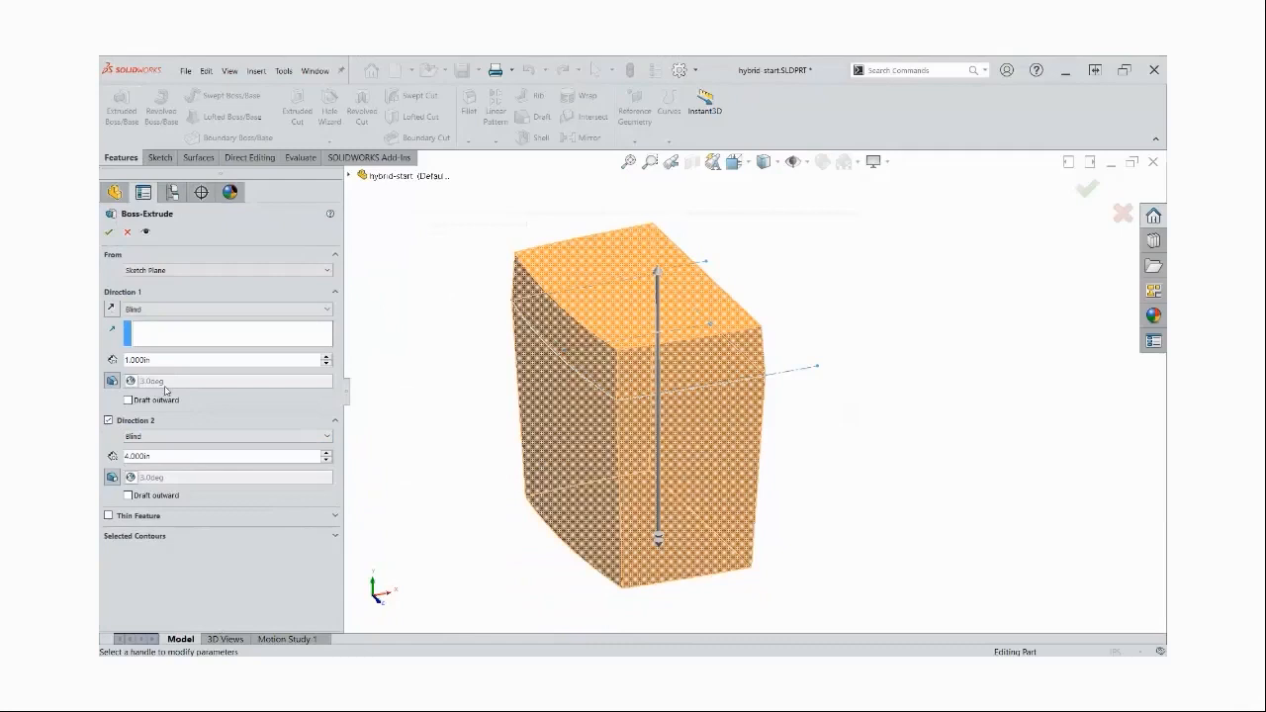
click(110, 232)
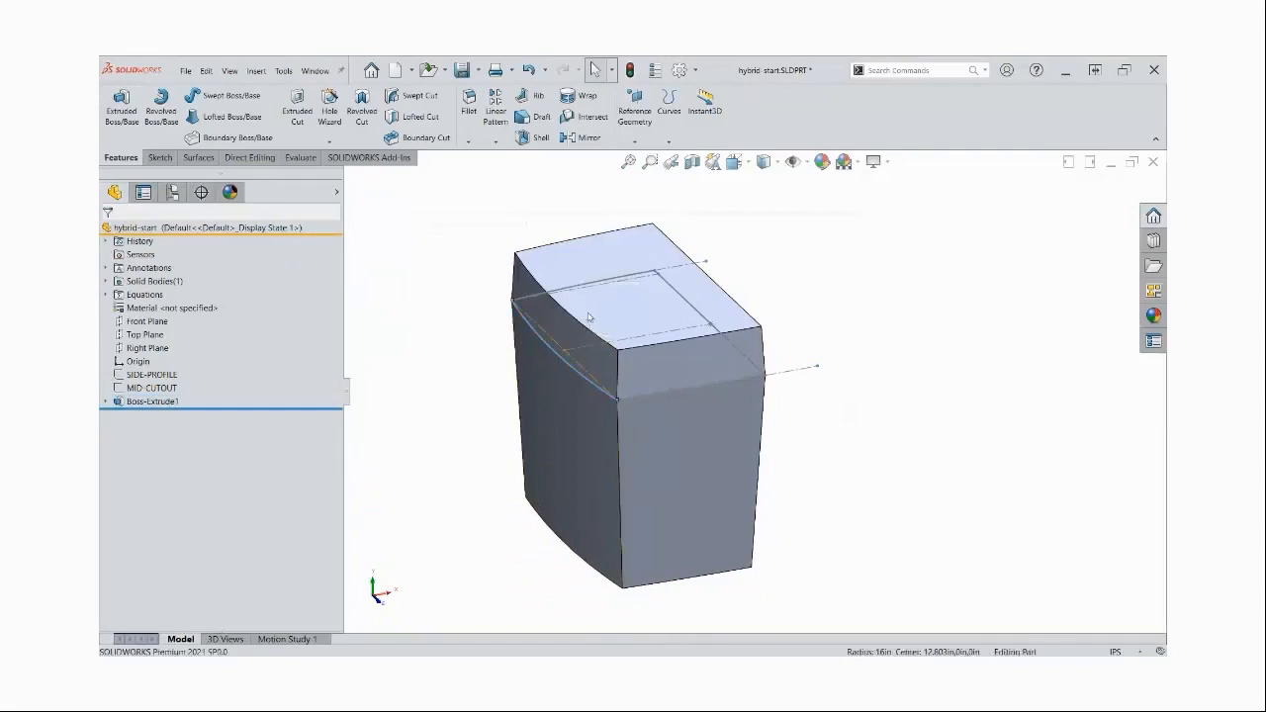
middle_drag(925, 436, 891, 405)
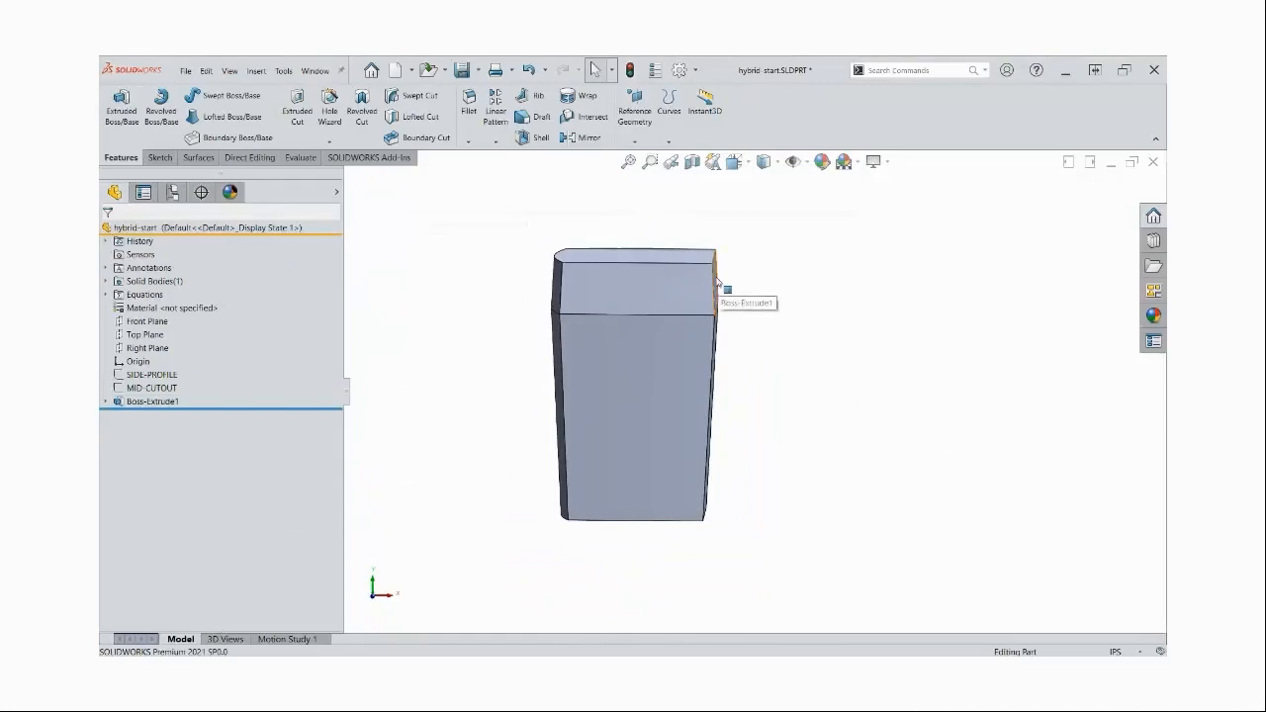
click(144, 348)
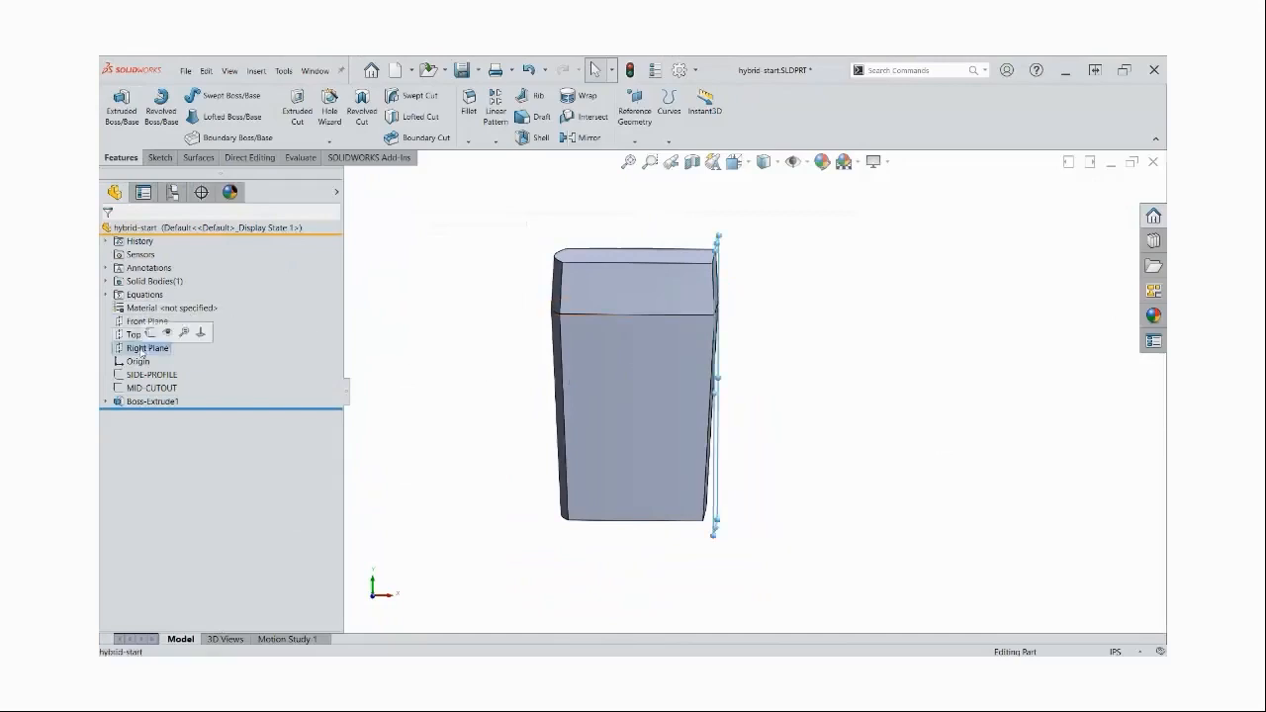
middle_drag(772, 426, 804, 431)
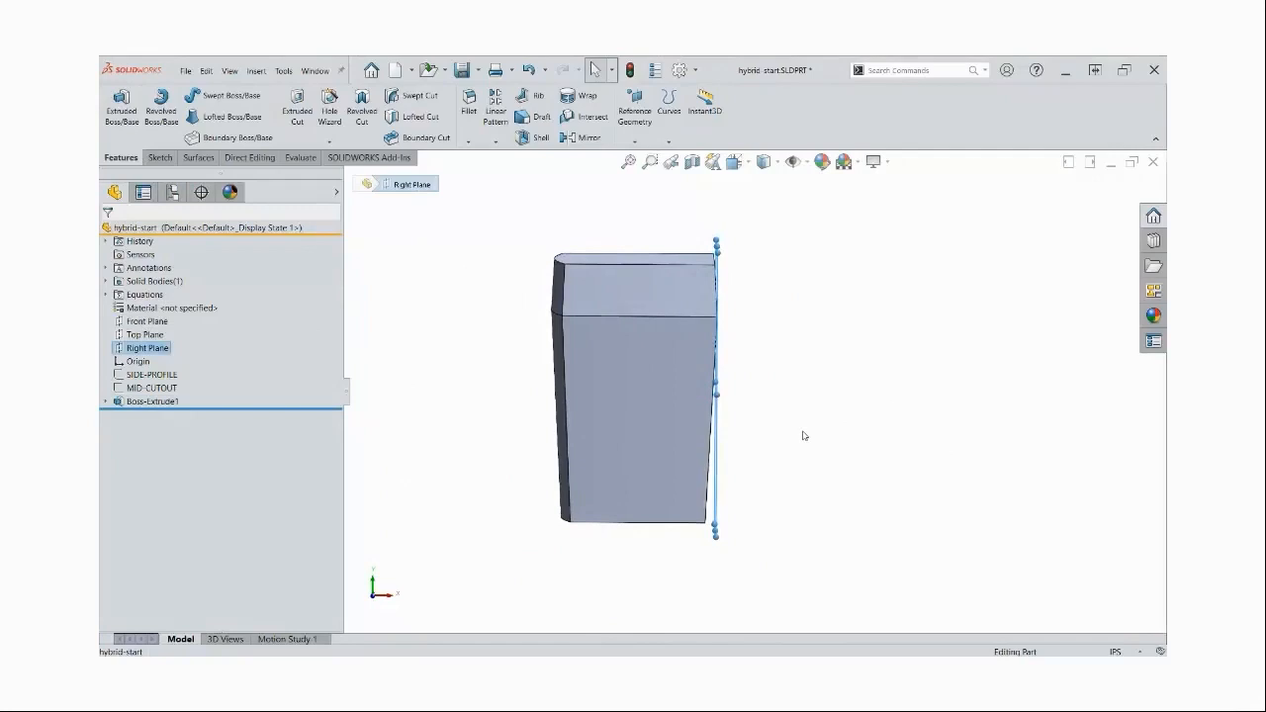
click(805, 436)
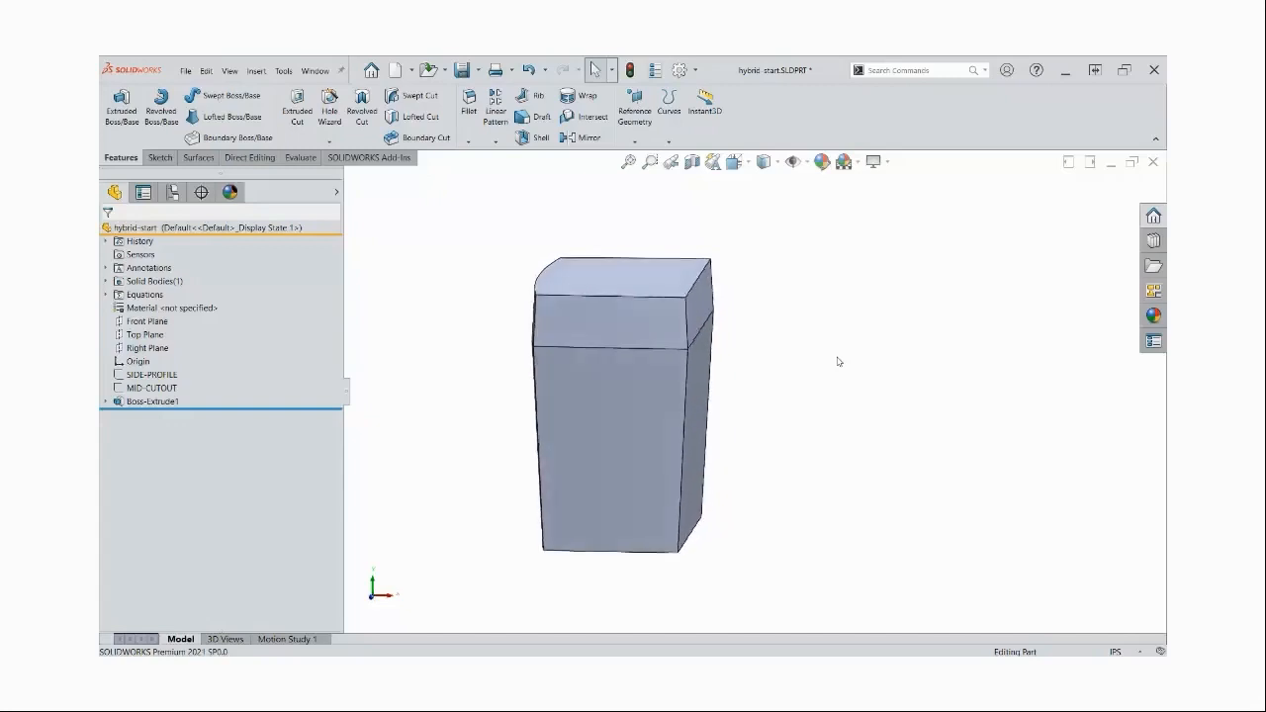
Sketch a vertical line on the Front Plane, aligned with the origin and extending beyond the body's upper and lower ends
click(146, 321)
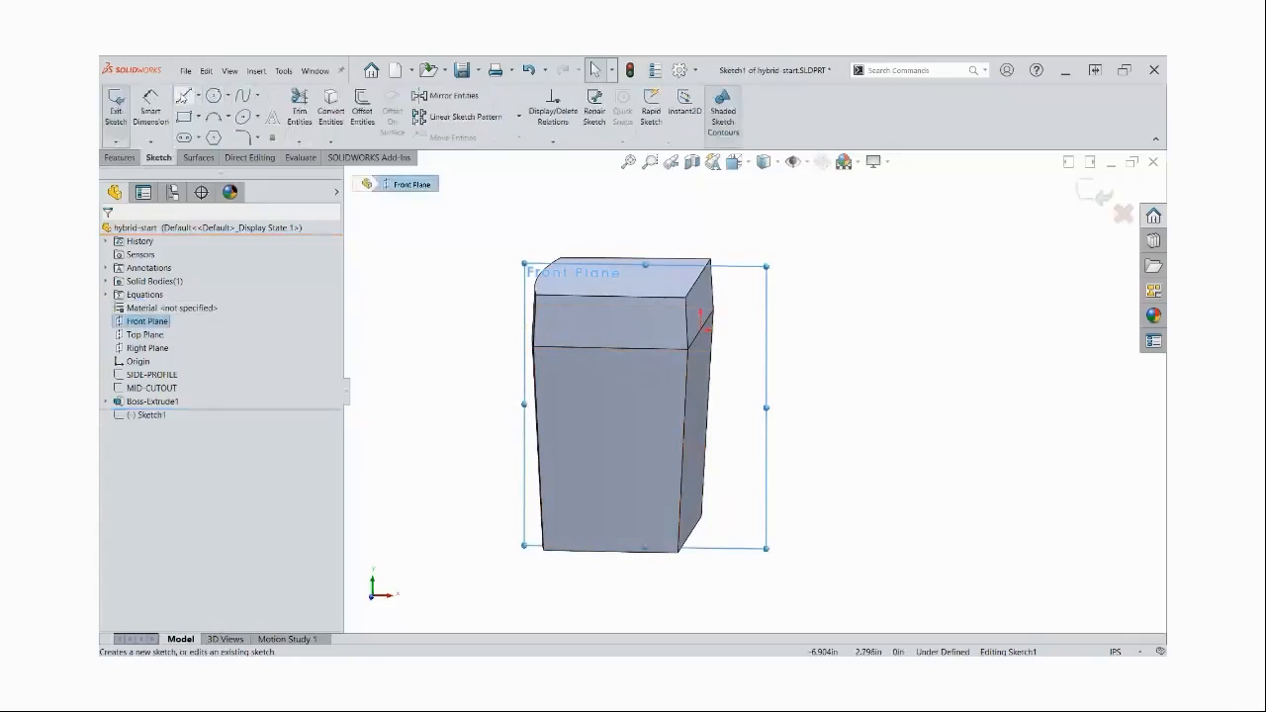
click(183, 95)
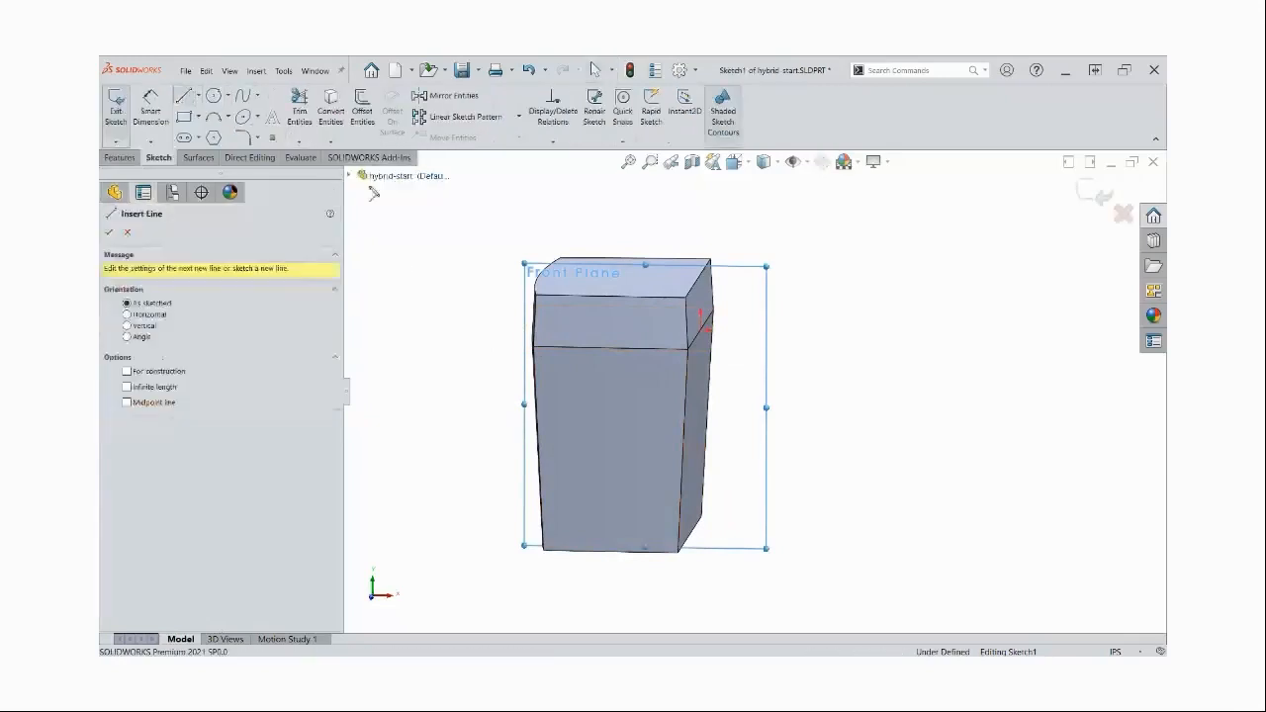
click(700, 195)
click(700, 607)
key(Escape)
key(Escape)
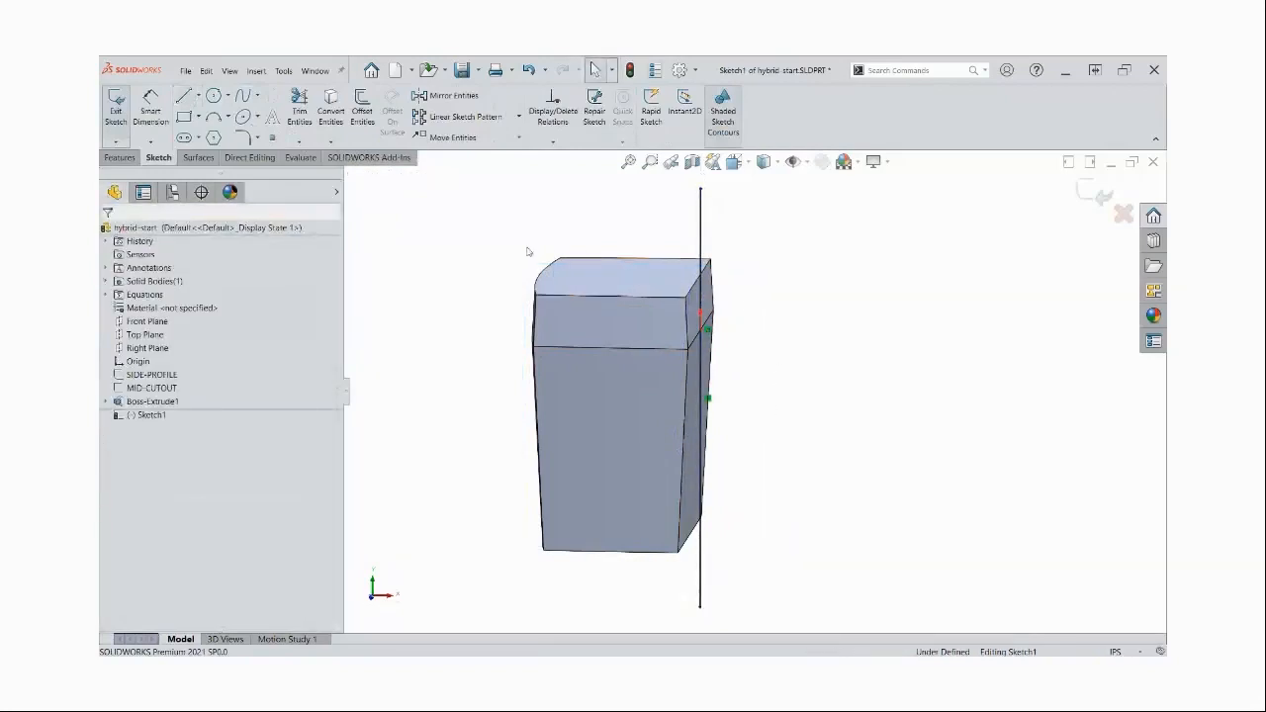
Bring up the surfacing commands and check which toolsets are enabled in the CommandManager
click(200, 158)
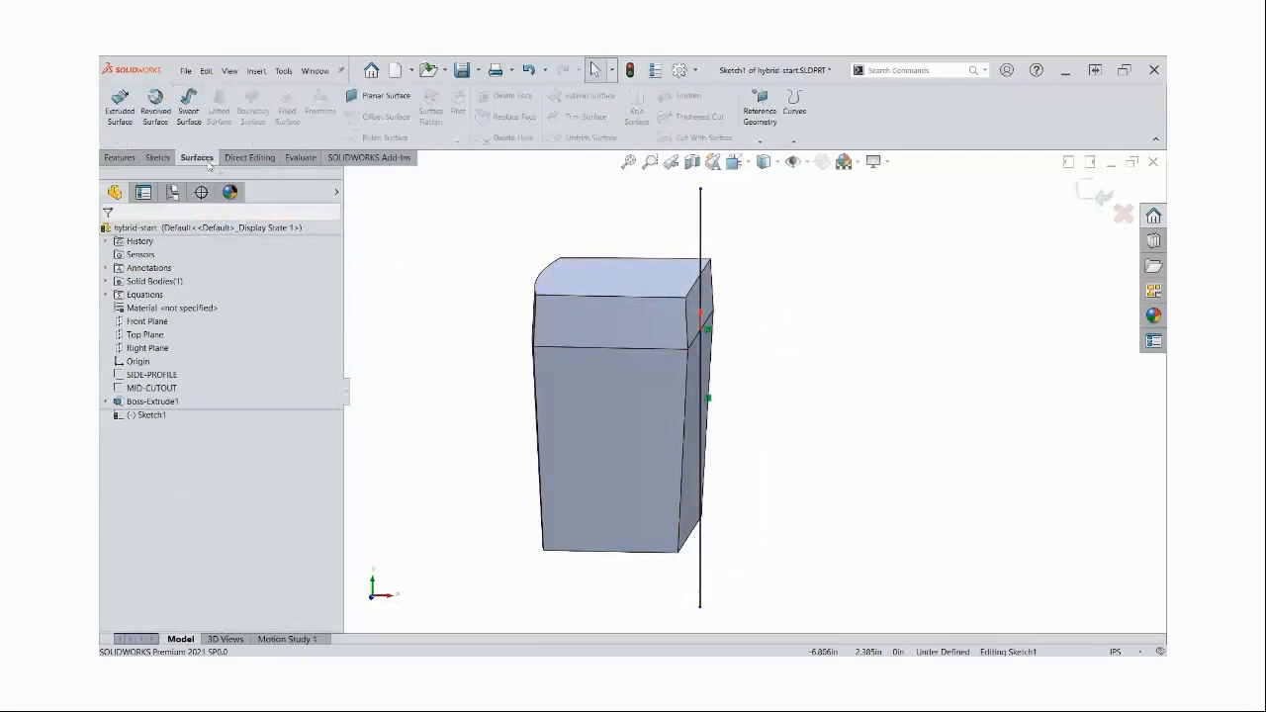
right_click(247, 161)
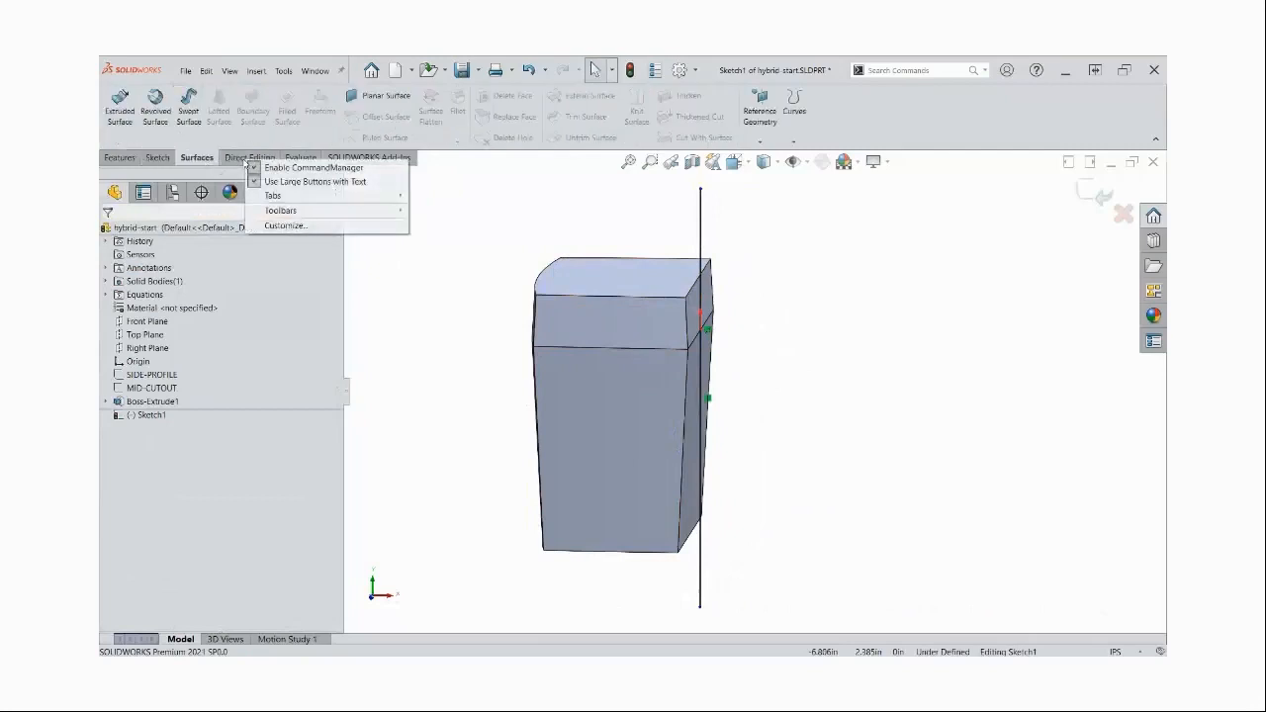
mouse_move(339, 196)
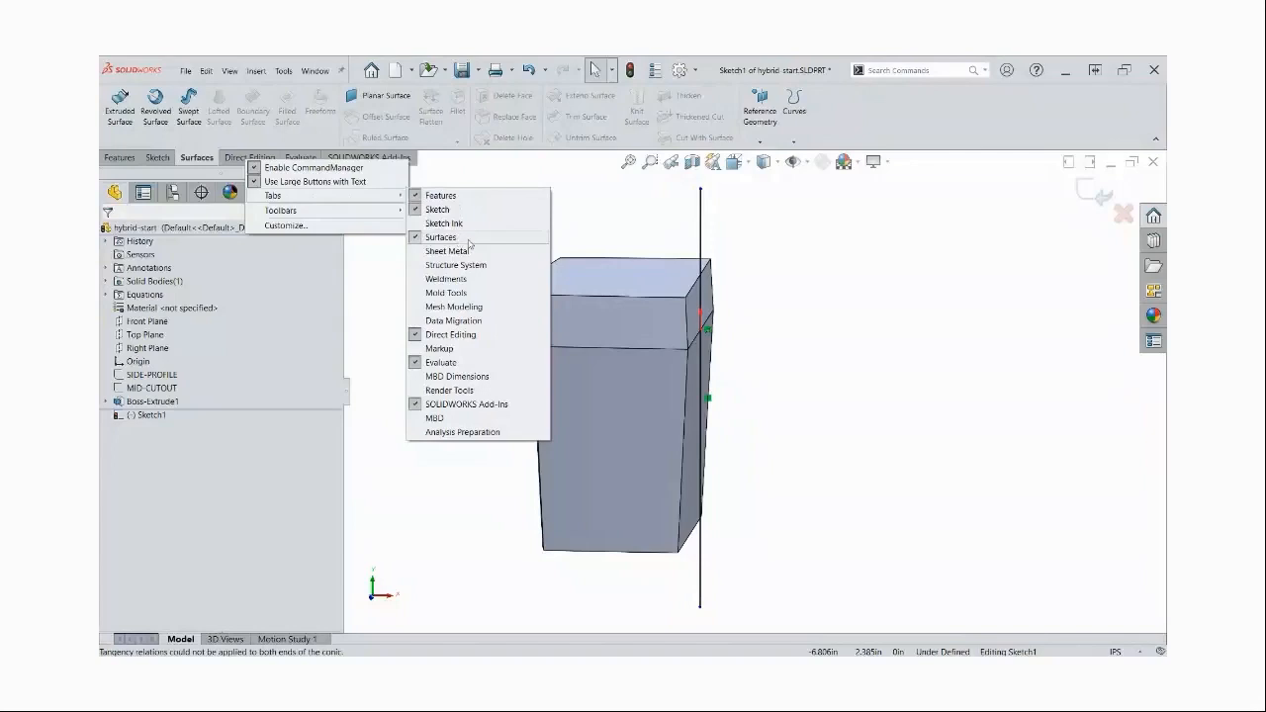
click(621, 225)
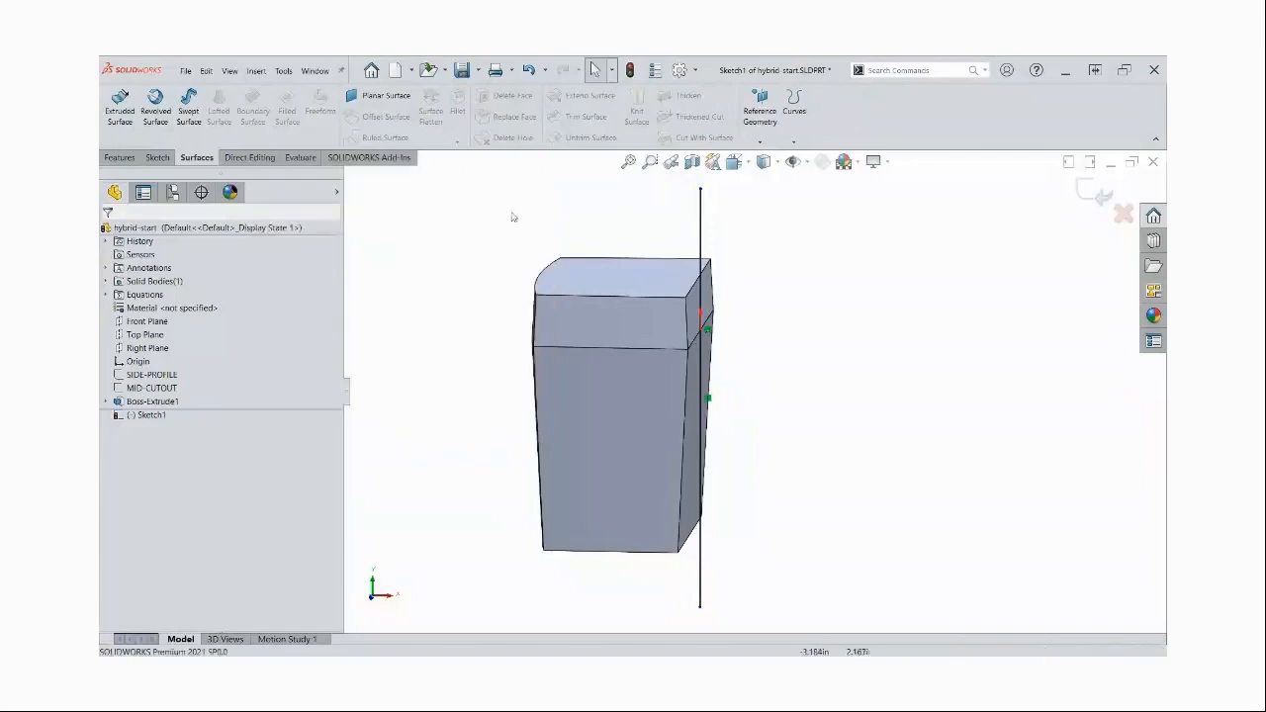
Extrude the sketched vertical line as a surface, Mid Plane, with a depth of 8 in
click(120, 111)
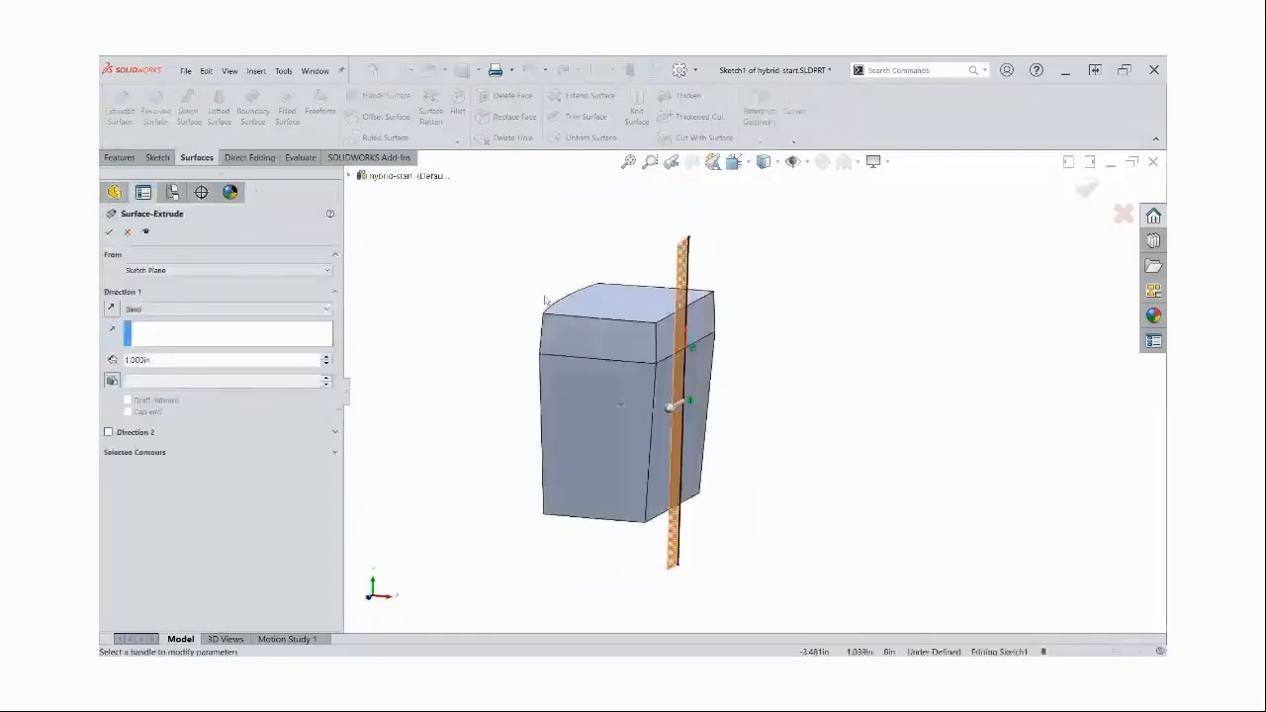
right_click(482, 247)
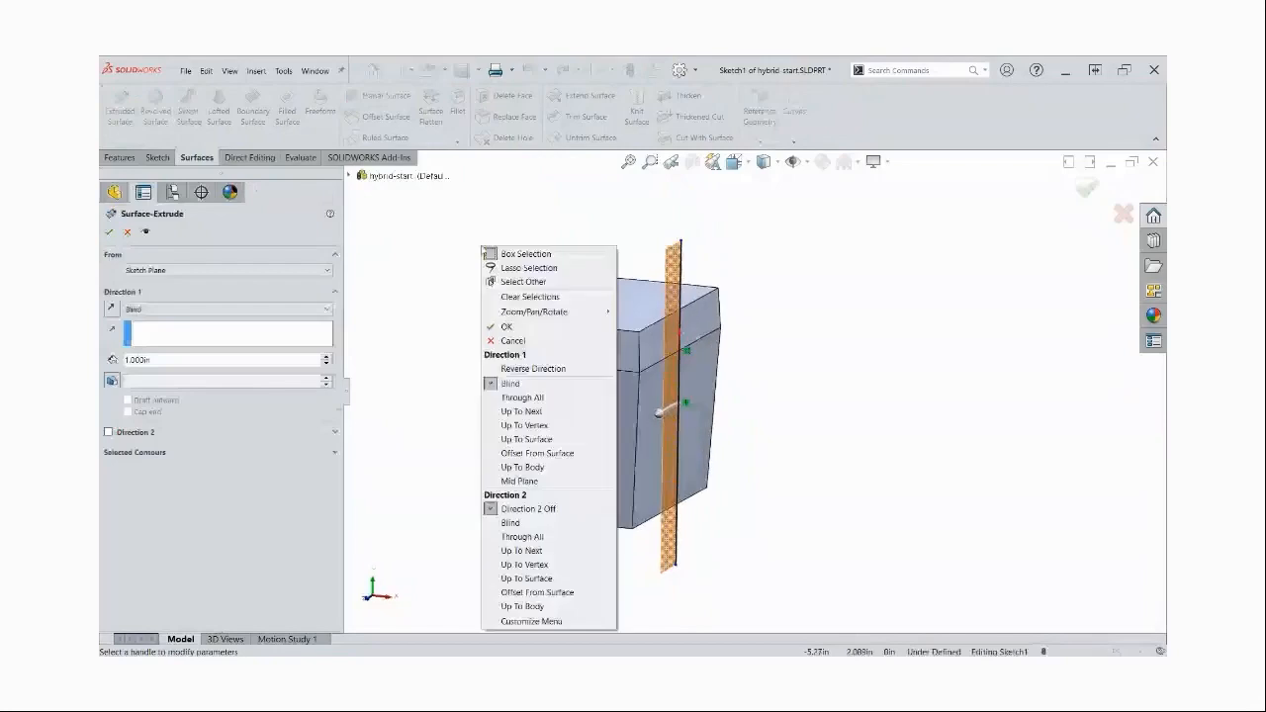
click(519, 481)
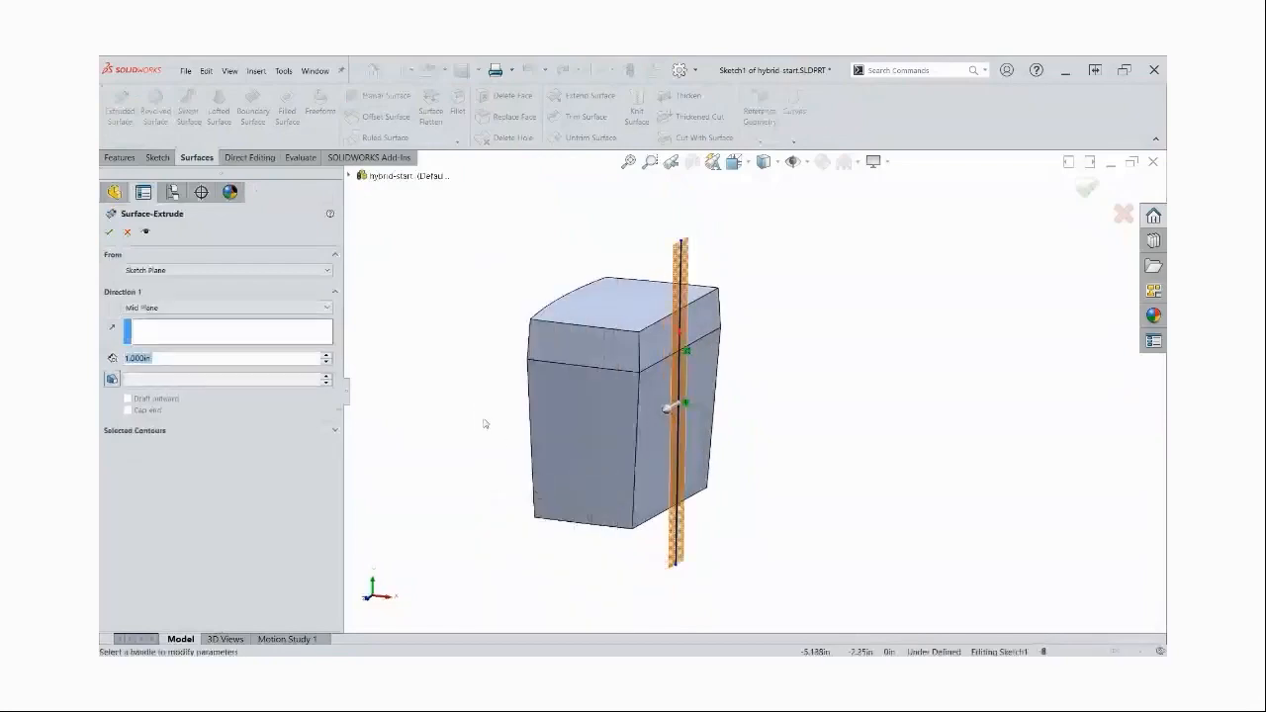
text(7)
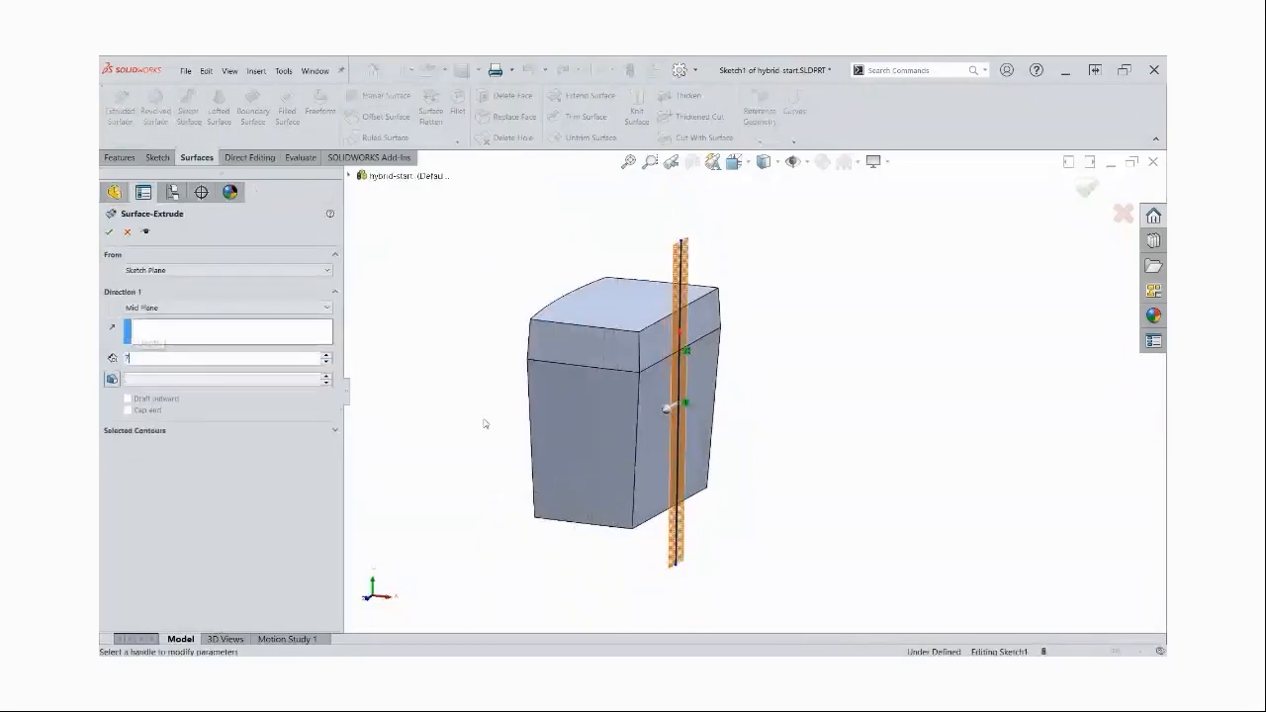
key(Return)
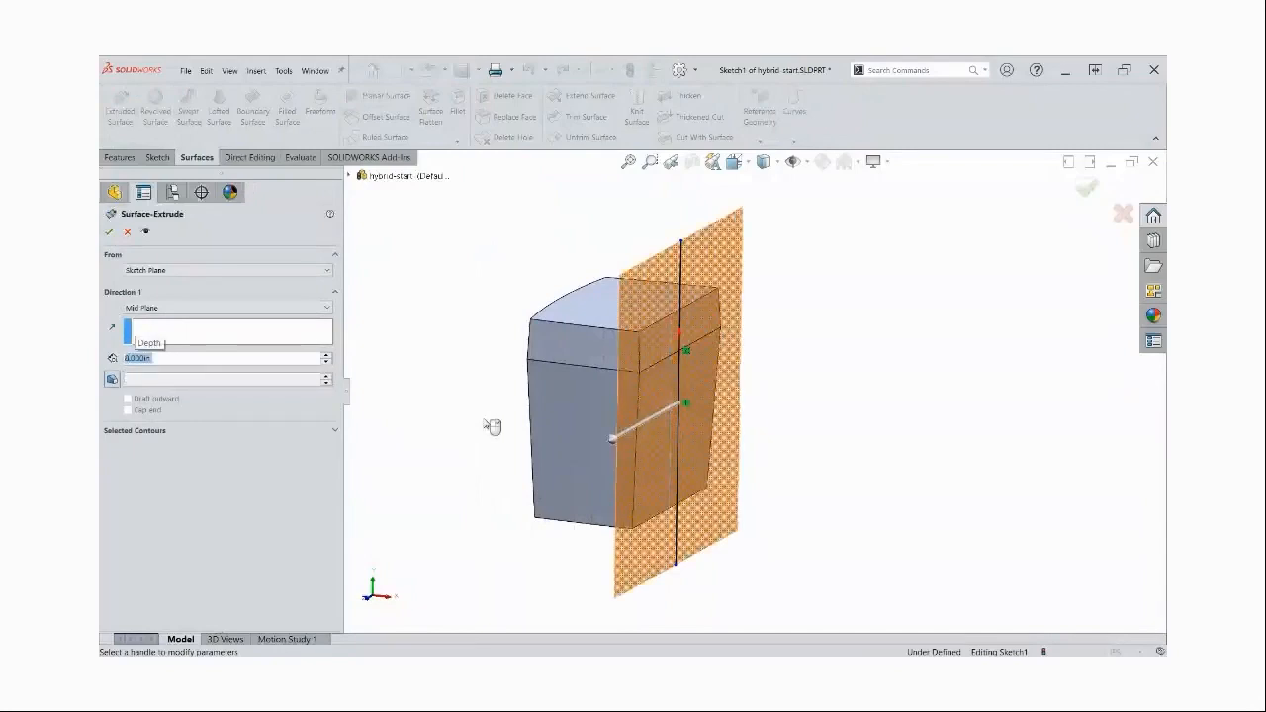
key(Return)
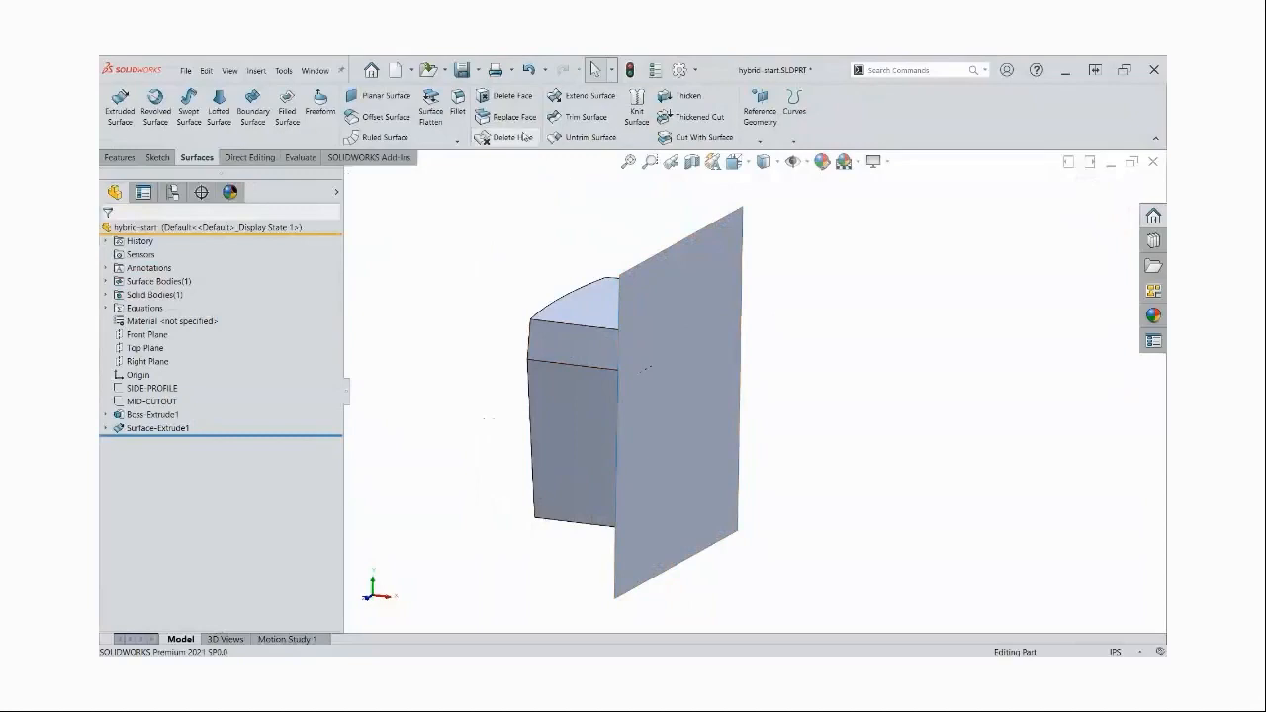
Use Replace Face to replace the upper and lower drafted faces behind the extruded surface with that surface
key(ctrl)
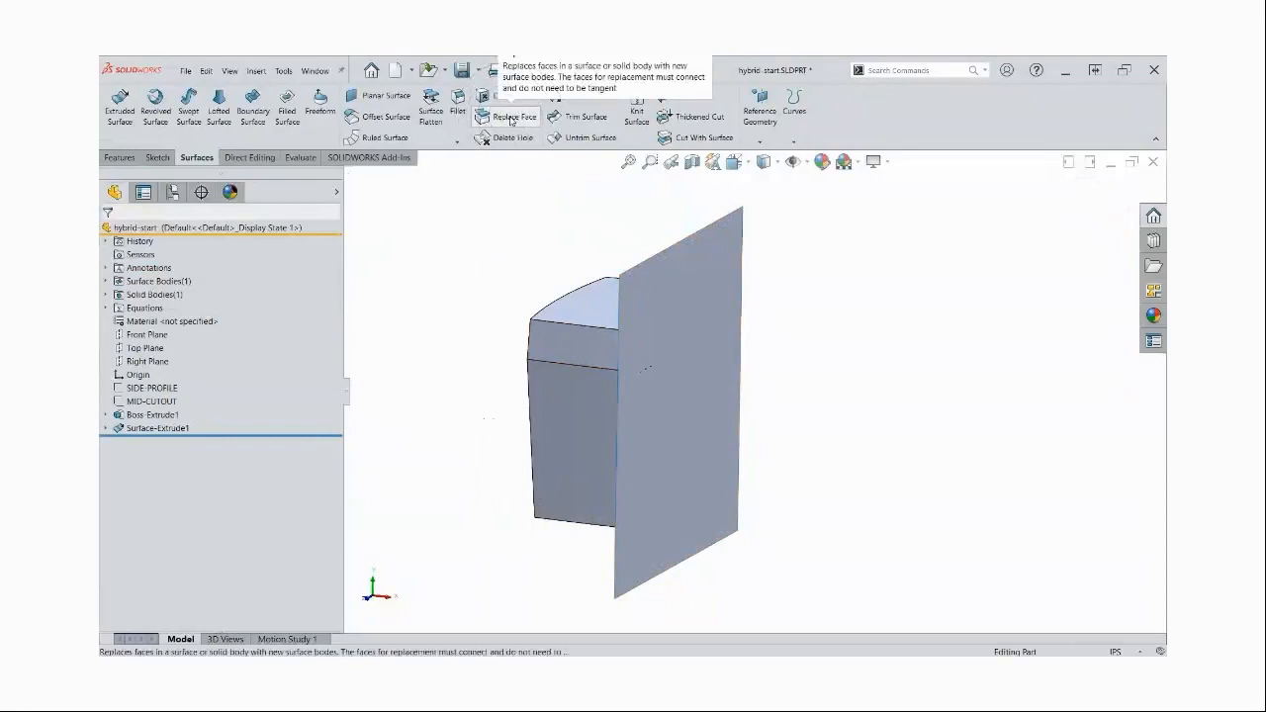
click(510, 117)
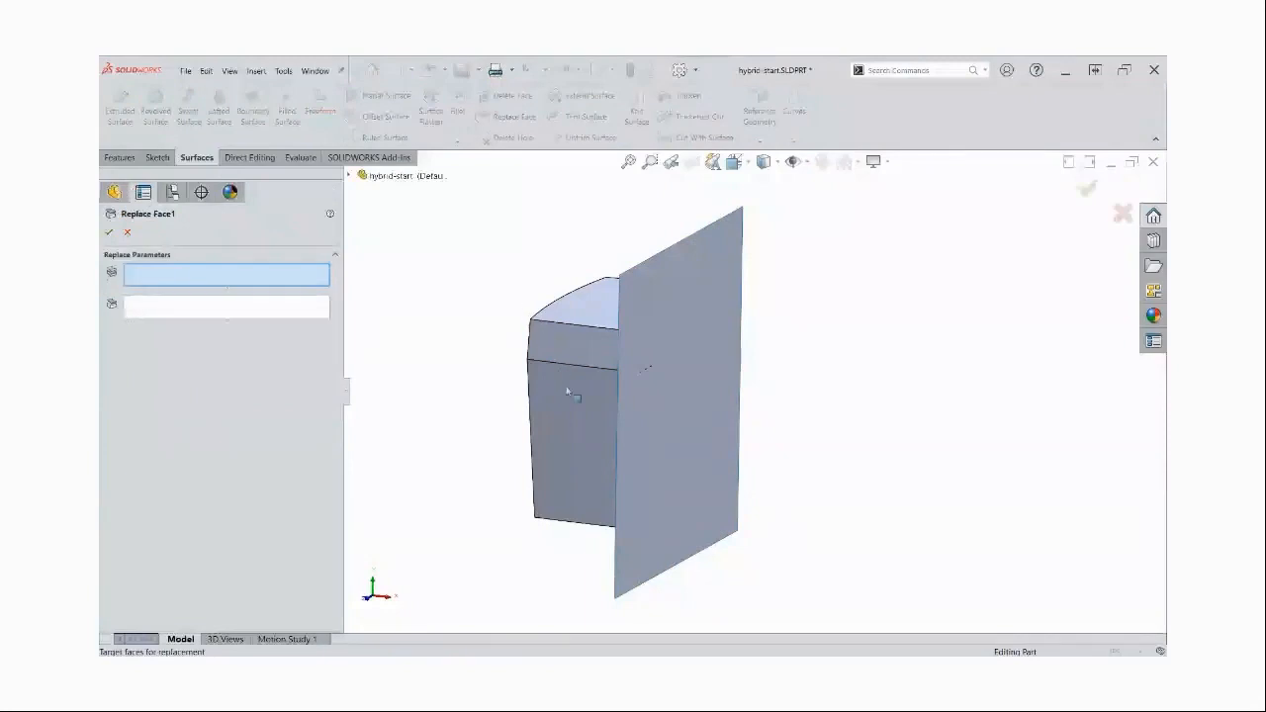
right_click(672, 343)
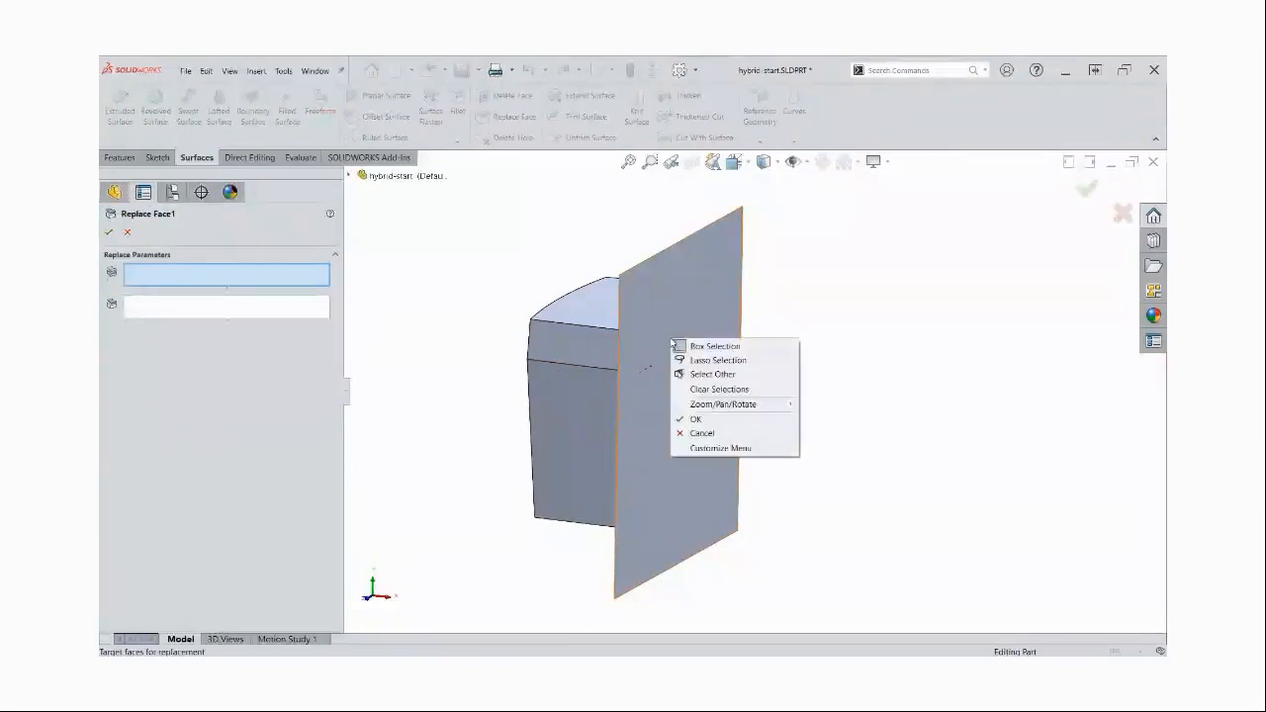
click(725, 378)
key(Escape)
click(674, 345)
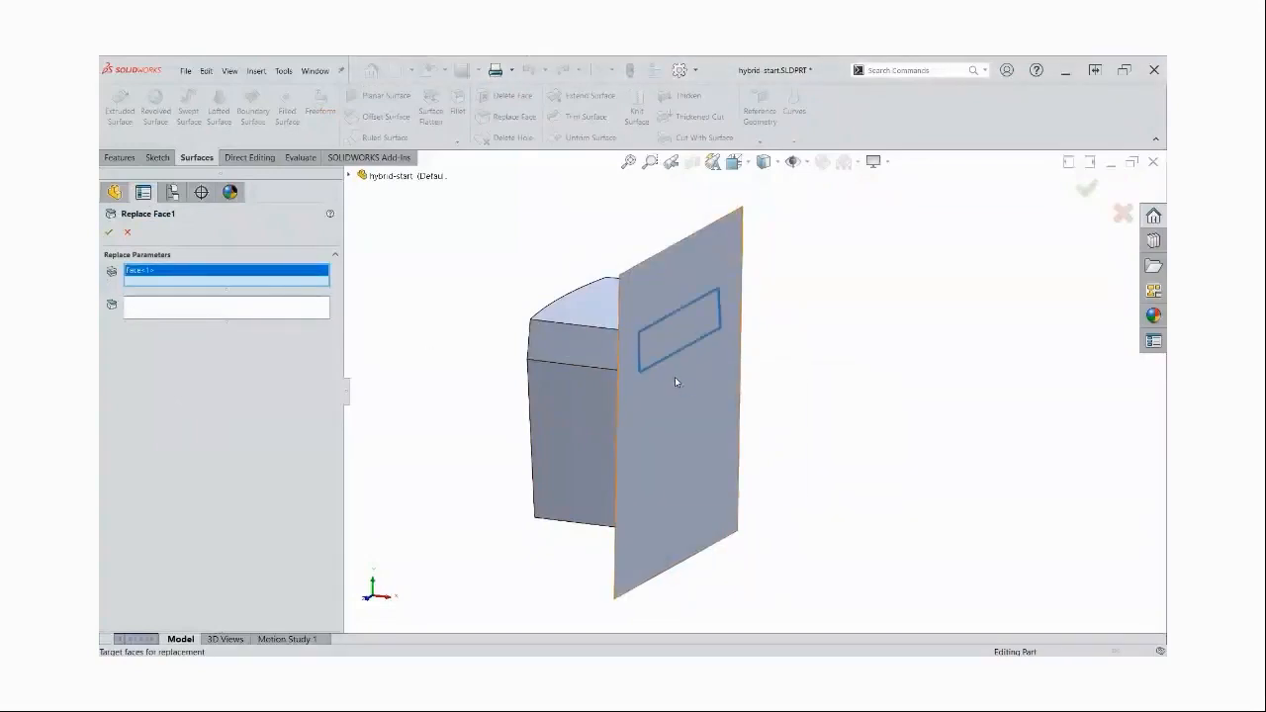
right_click(677, 382)
click(730, 415)
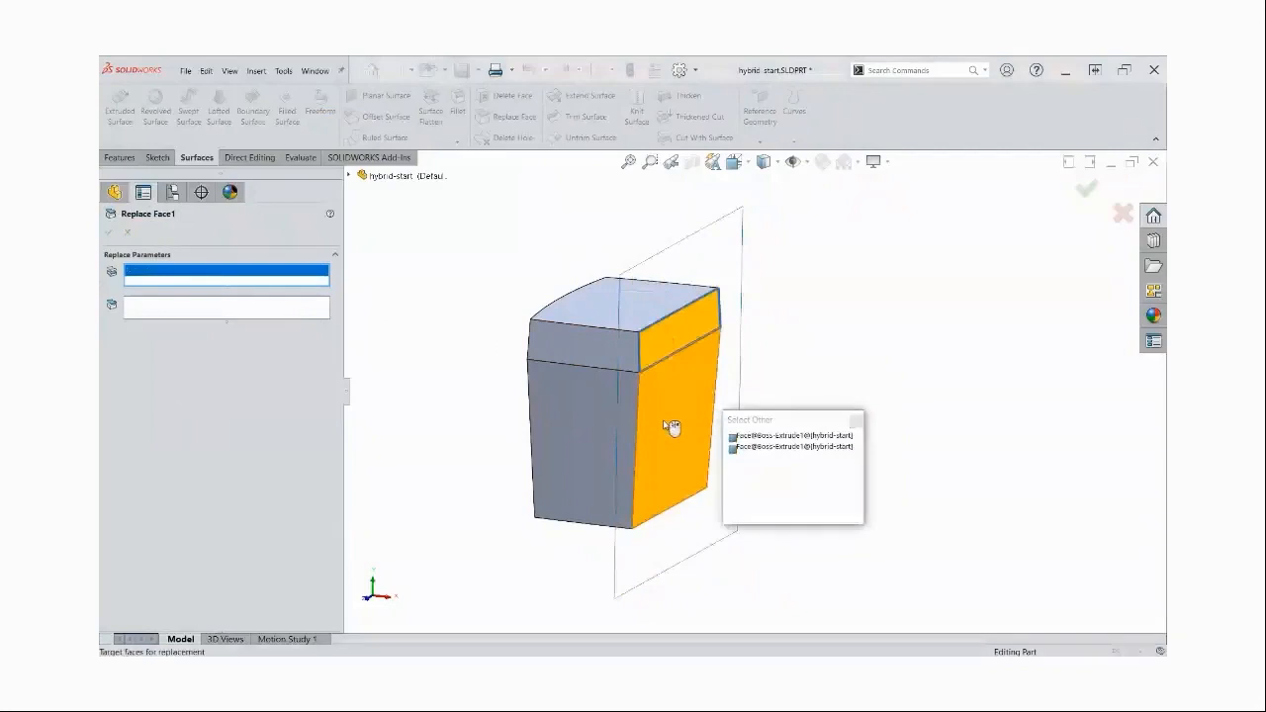
click(663, 421)
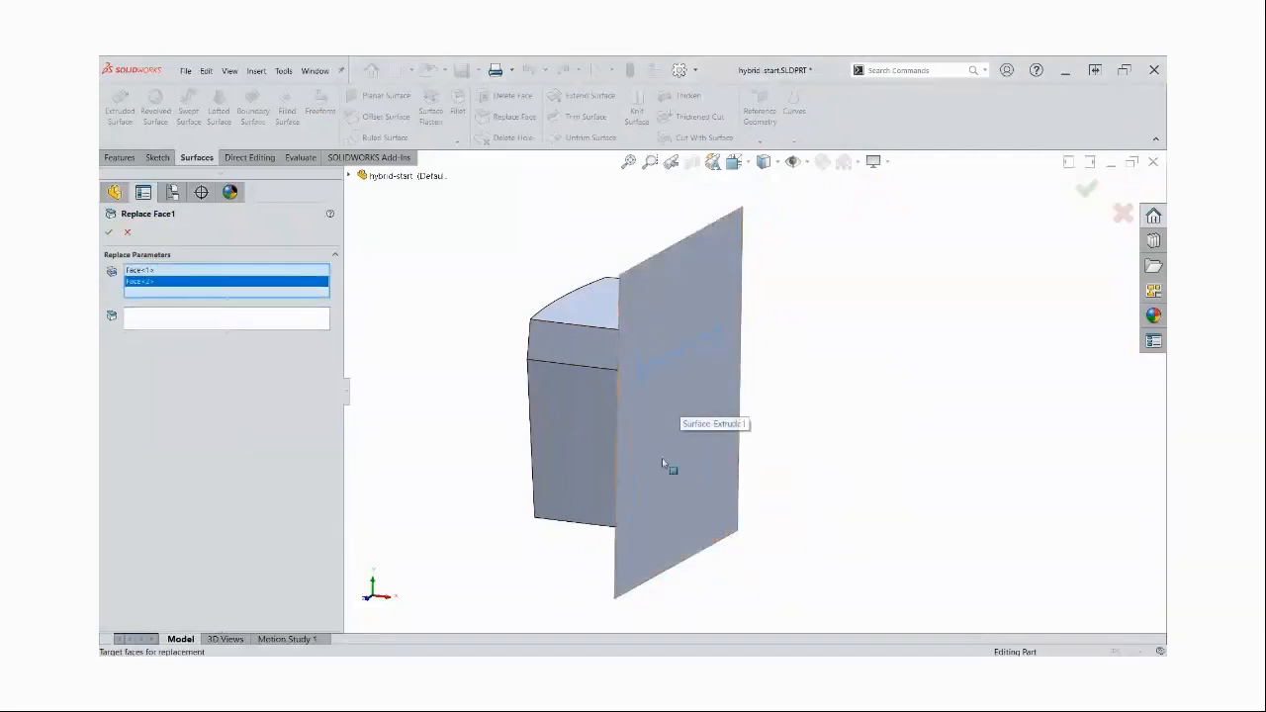
click(190, 323)
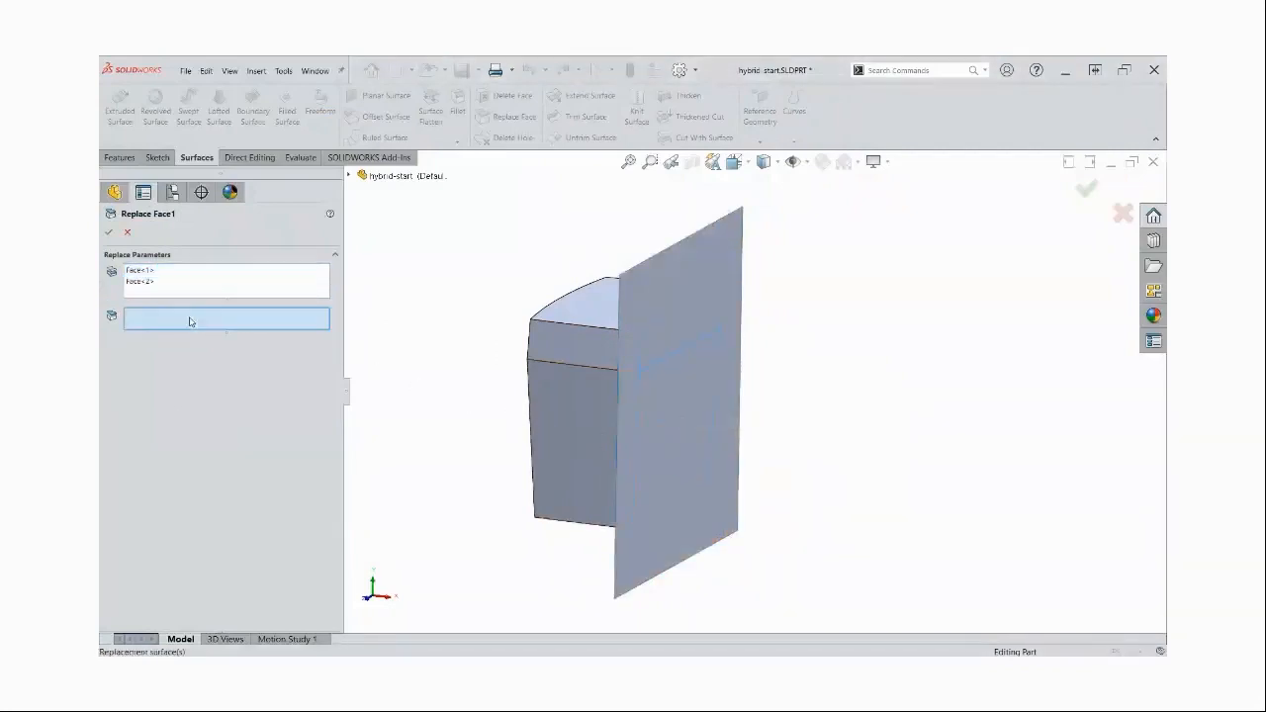
click(708, 261)
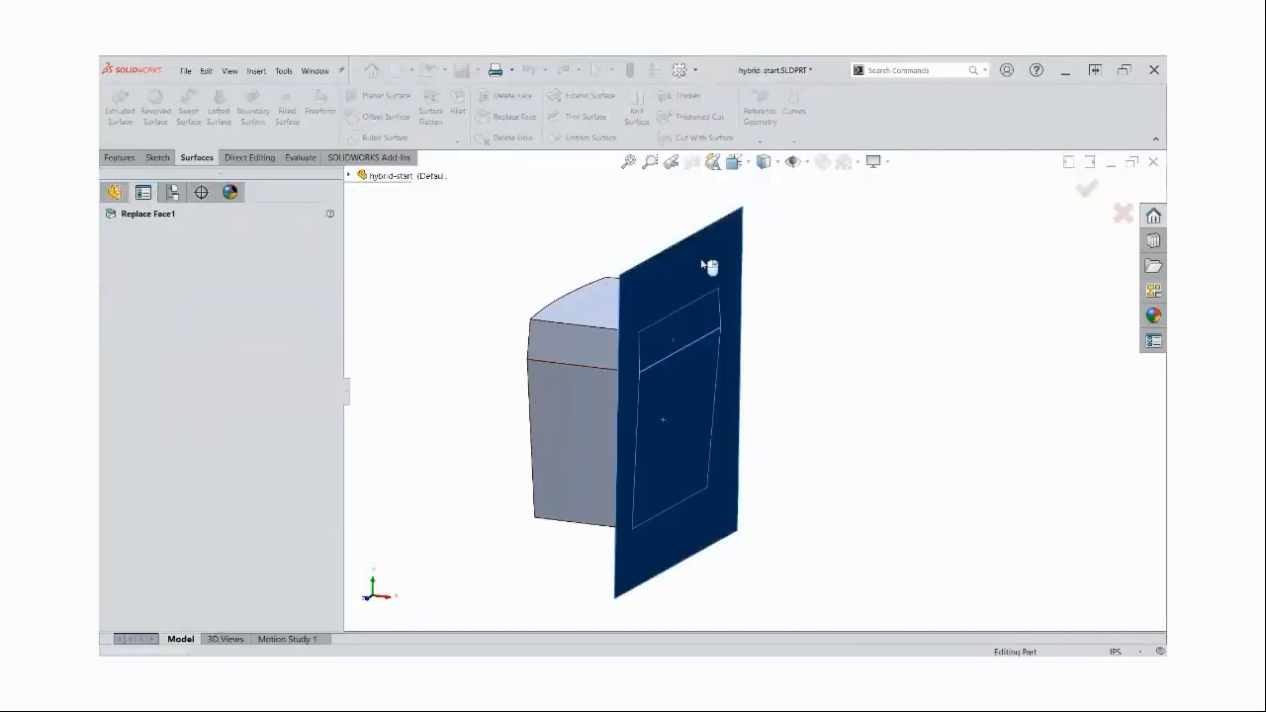
right_click(710, 263)
Hide the extruded surface body that crosses the solid
middle_drag(792, 327, 763, 308)
click(709, 261)
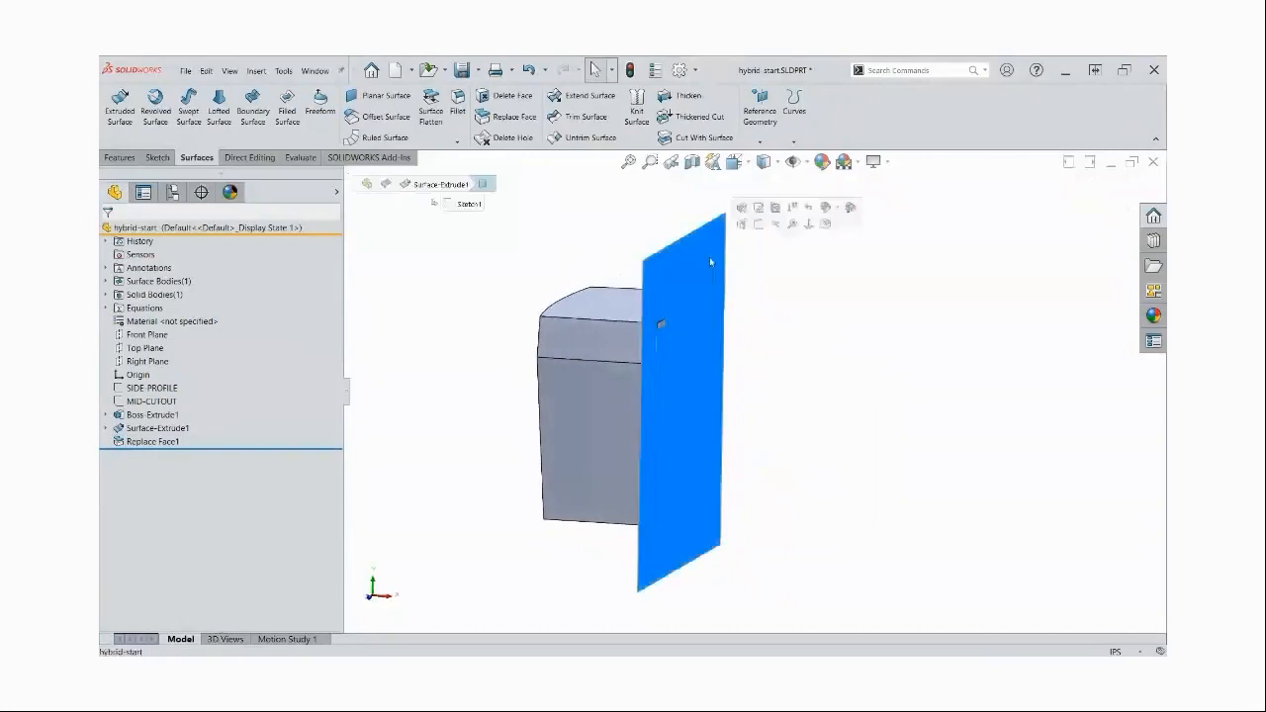
click(778, 229)
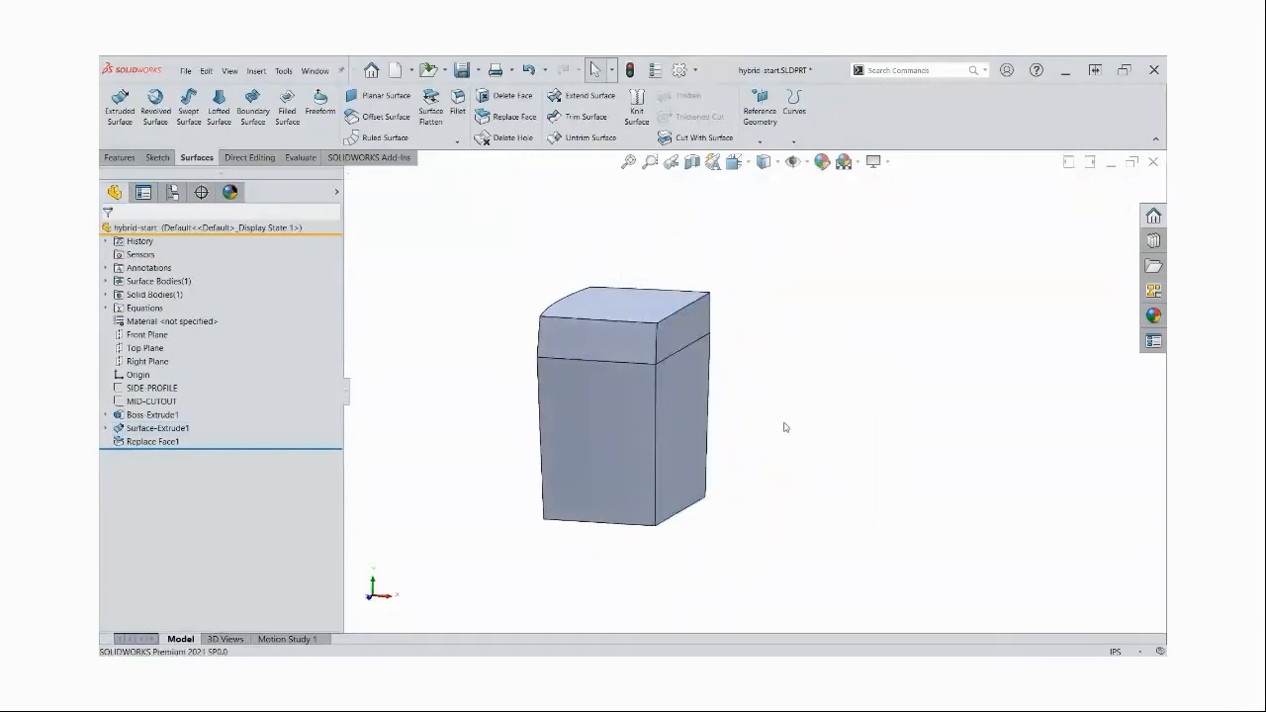
Cut away the lower part of the solid with a blind extruded cut from the SIDE-PROFILE sketch
middle_drag(783, 425, 784, 425)
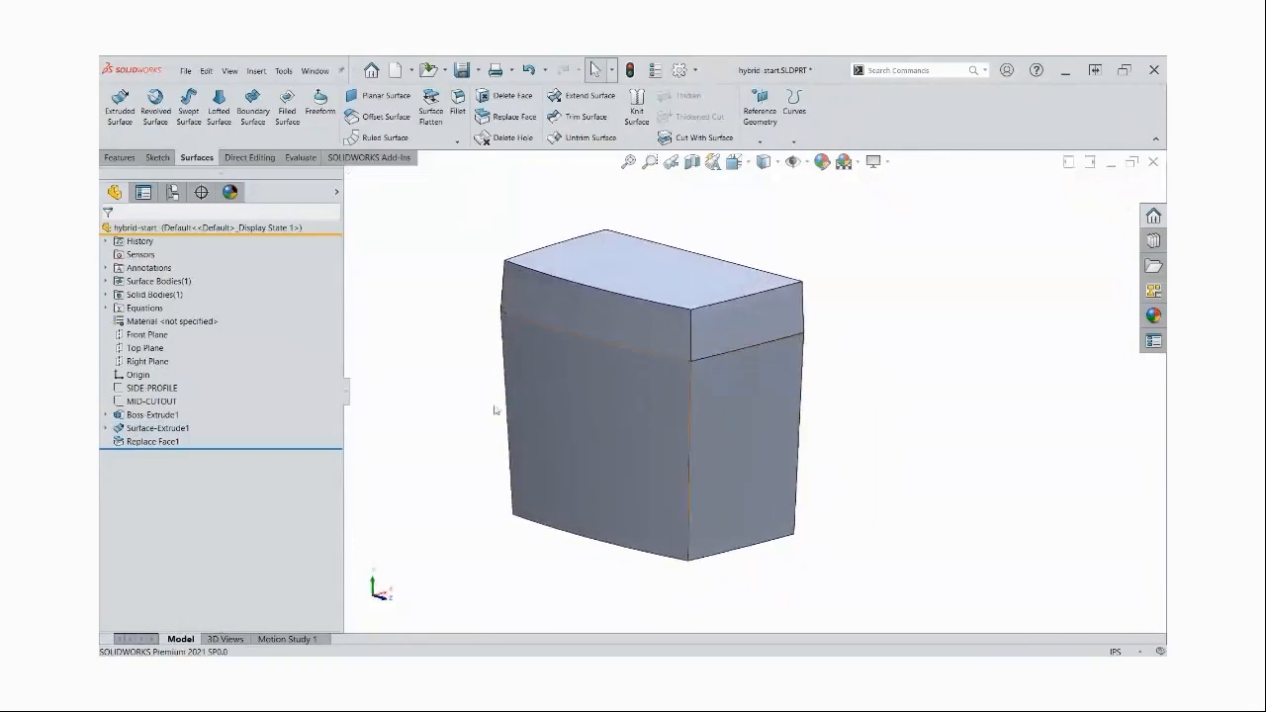
click(160, 390)
double_click(160, 390)
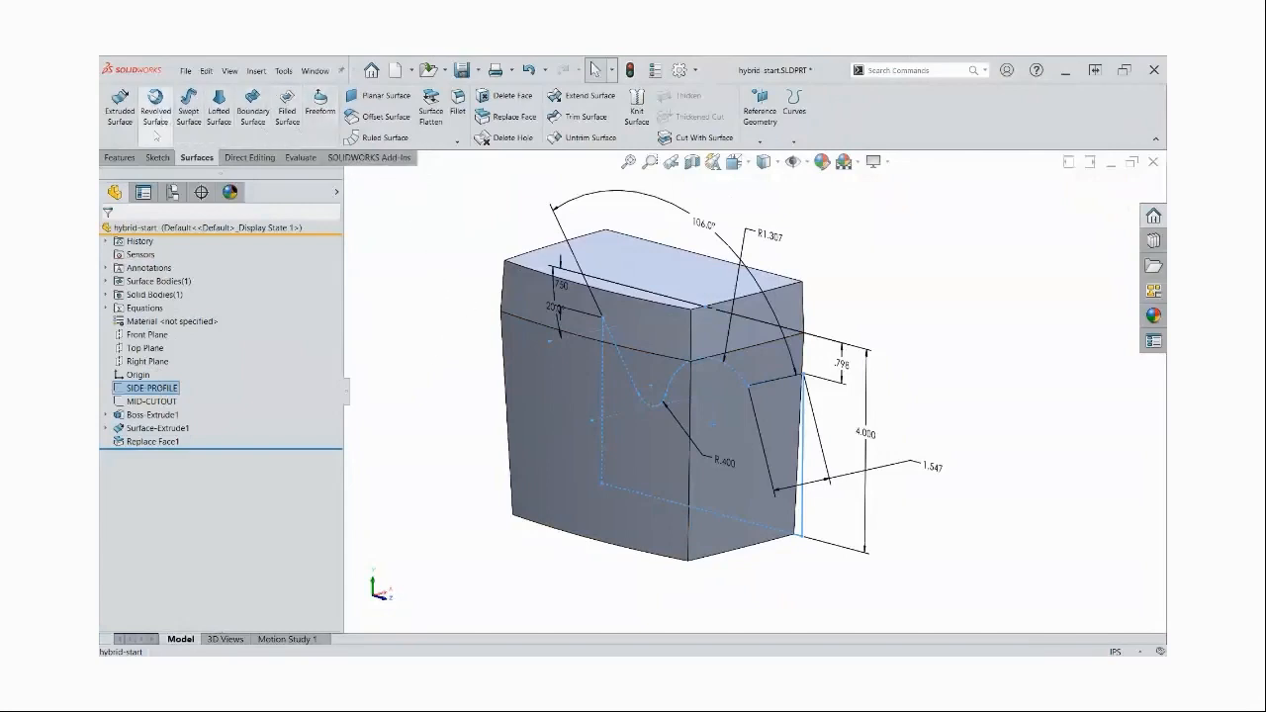
click(123, 158)
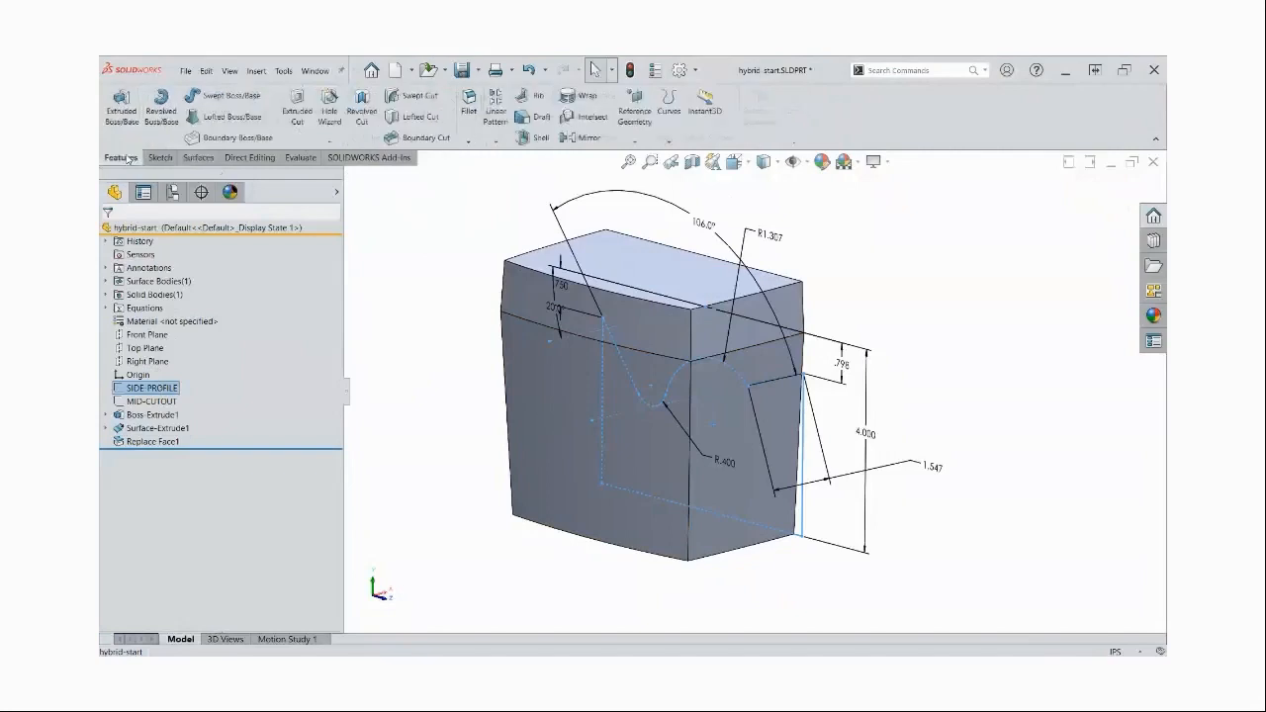
click(294, 113)
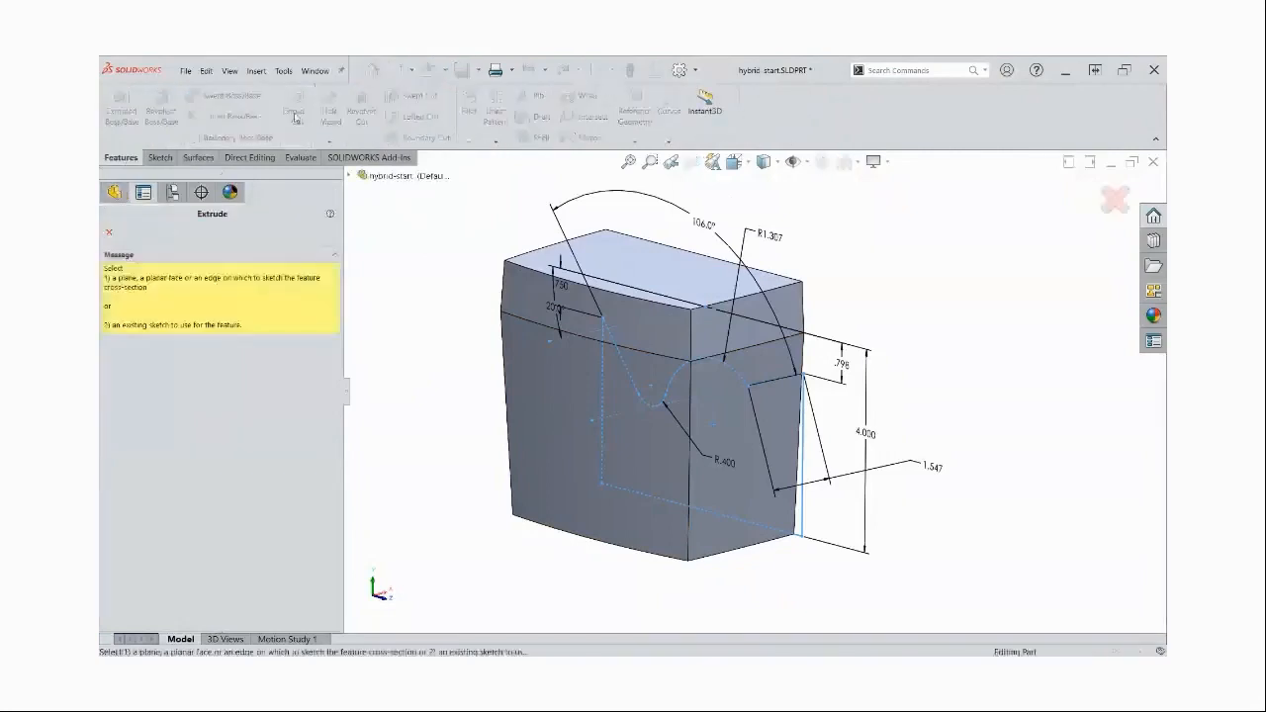
key(Escape)
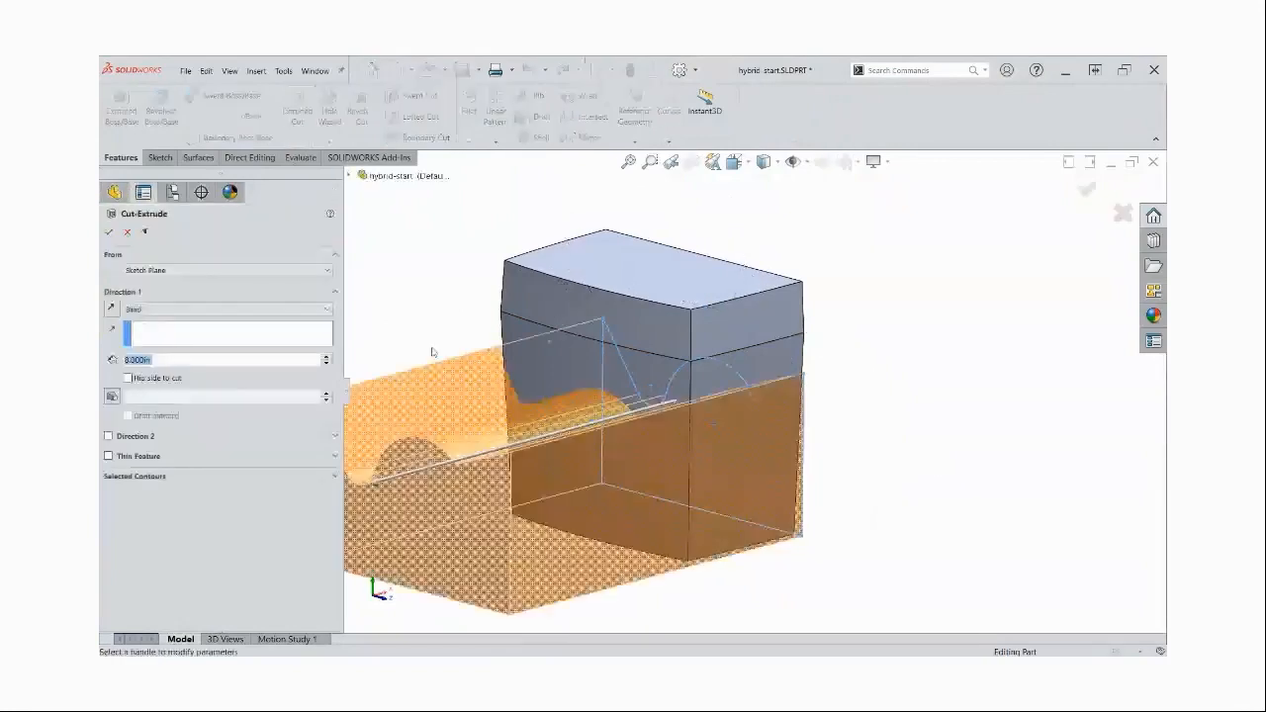
right_click(473, 412)
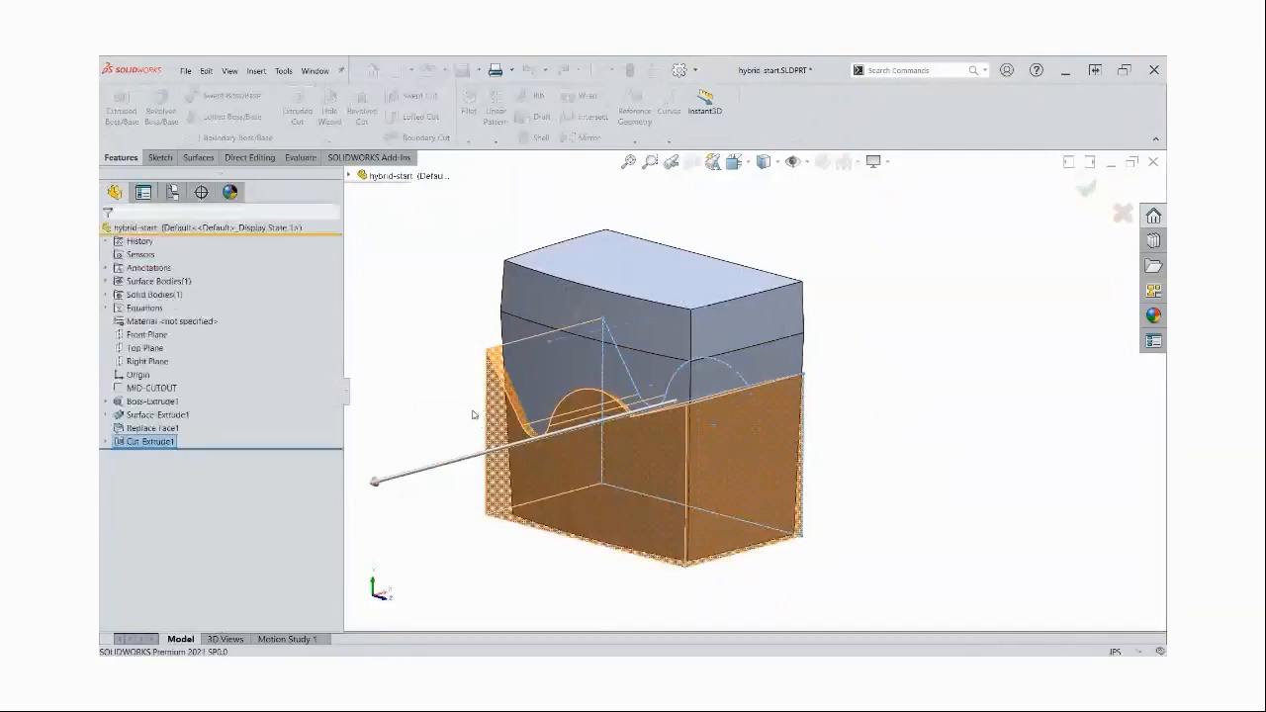
Fillet the solid's drafted corner edges, above and below the parting line, with a symmetric 0.75 in radius and a Curvature Continuous profile
middle_drag(433, 326, 433, 328)
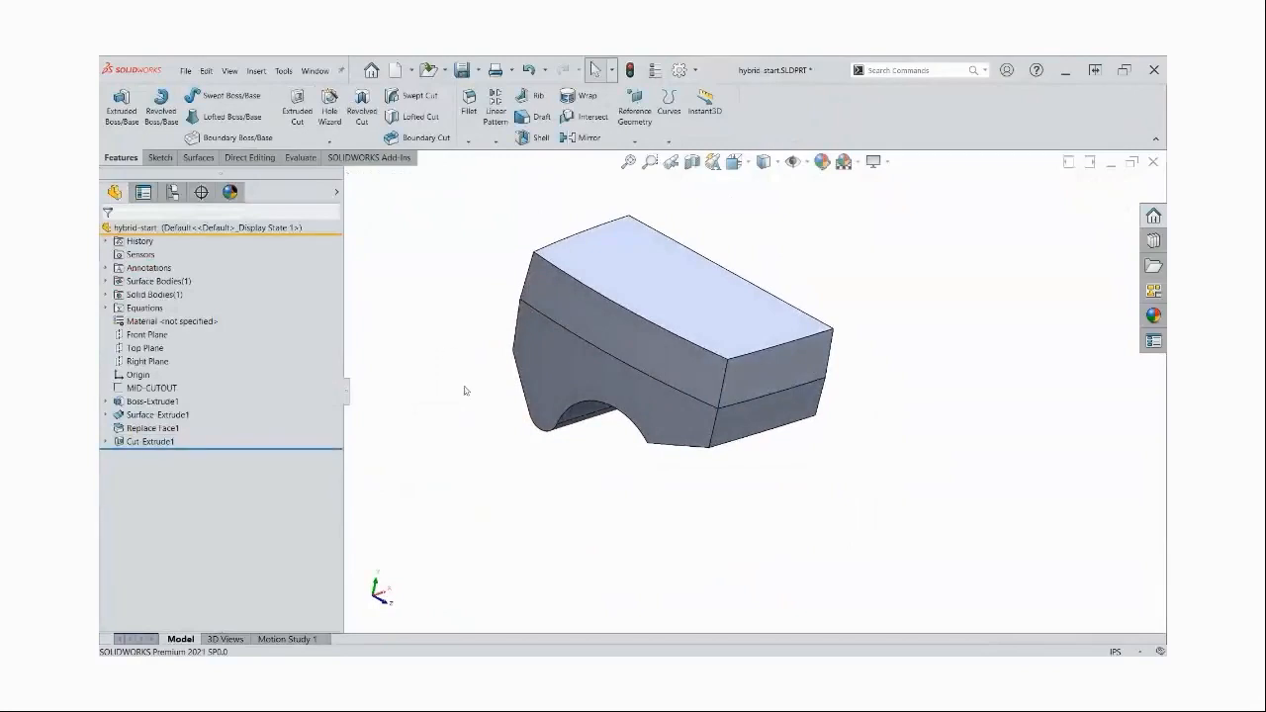
middle_drag(681, 525, 763, 518)
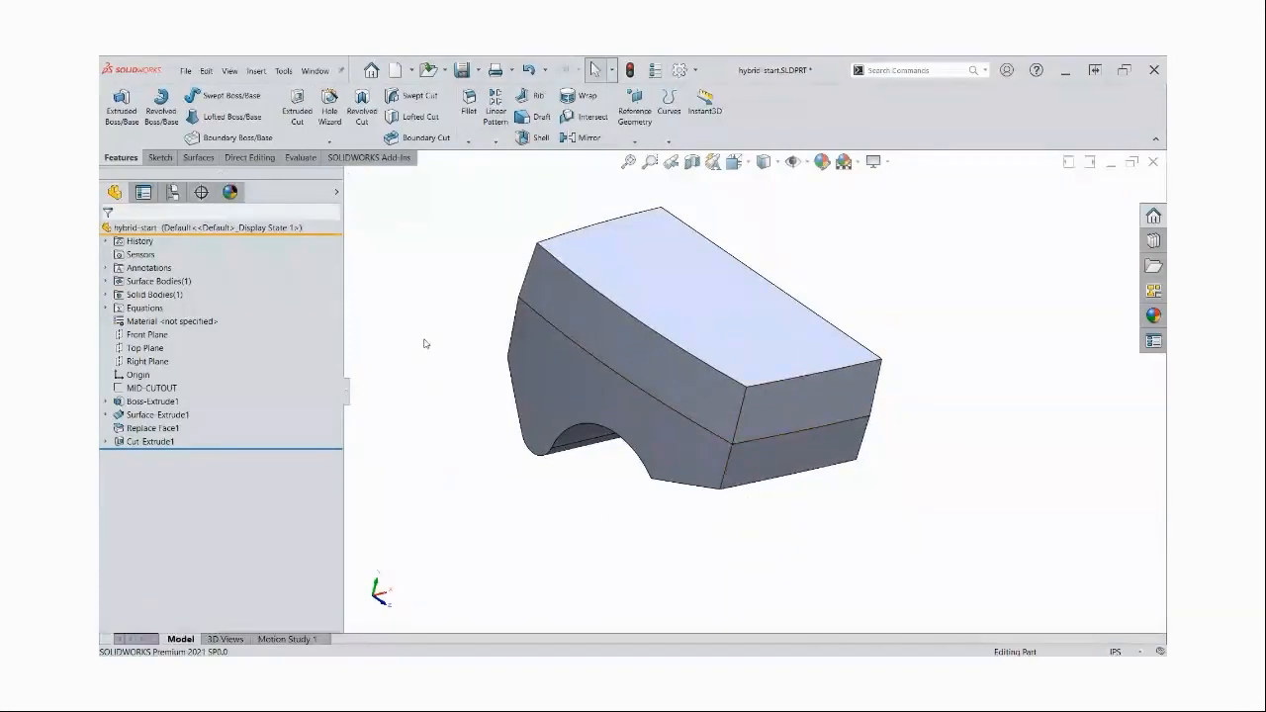
key(s)
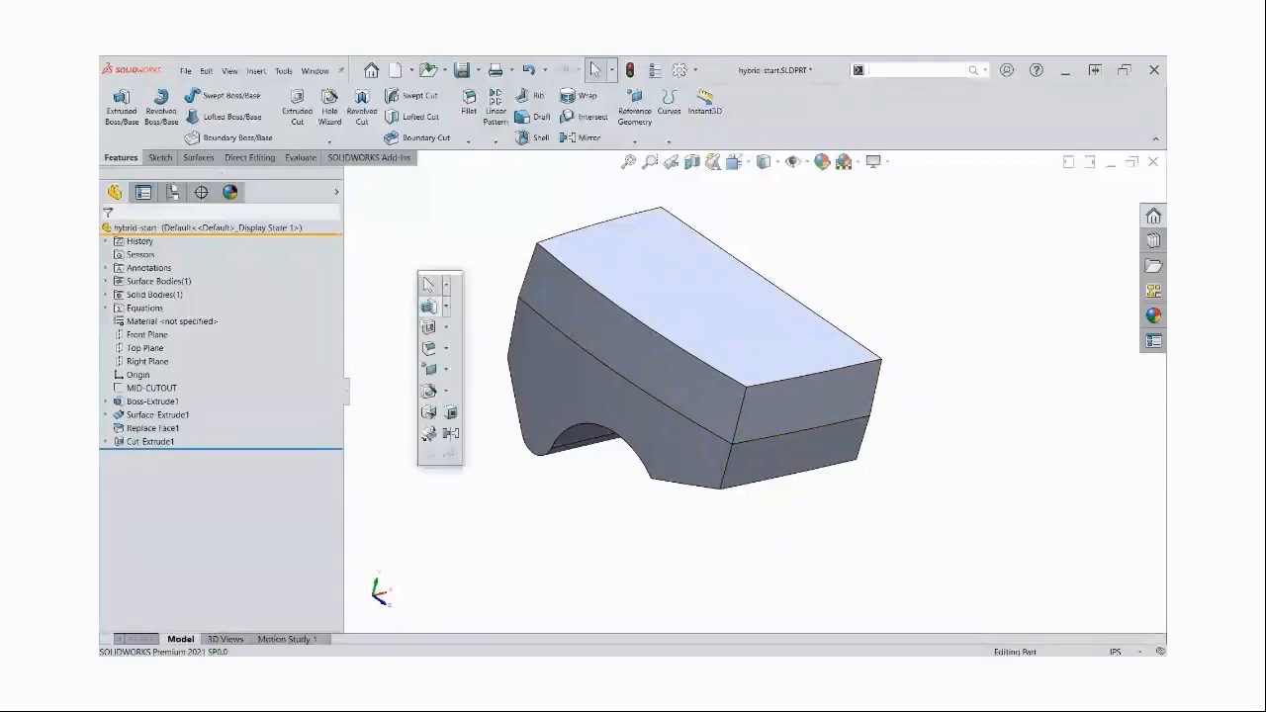
click(428, 390)
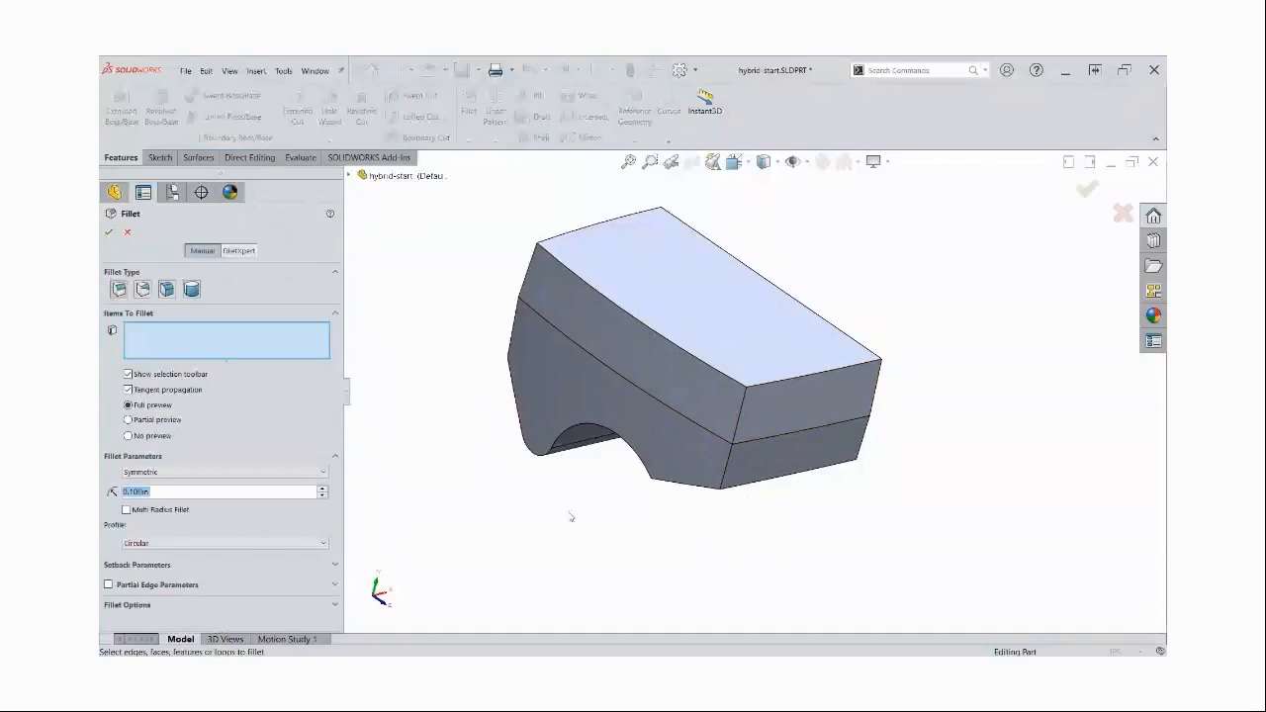
click(742, 419)
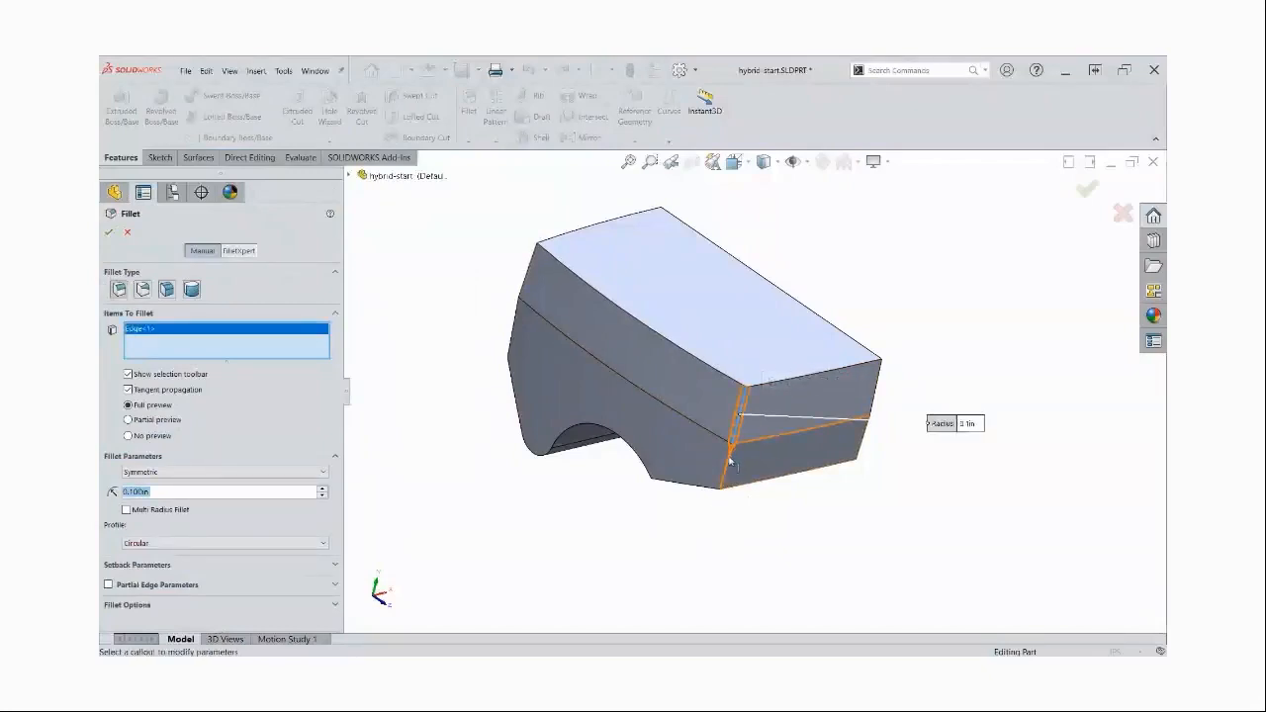
click(731, 461)
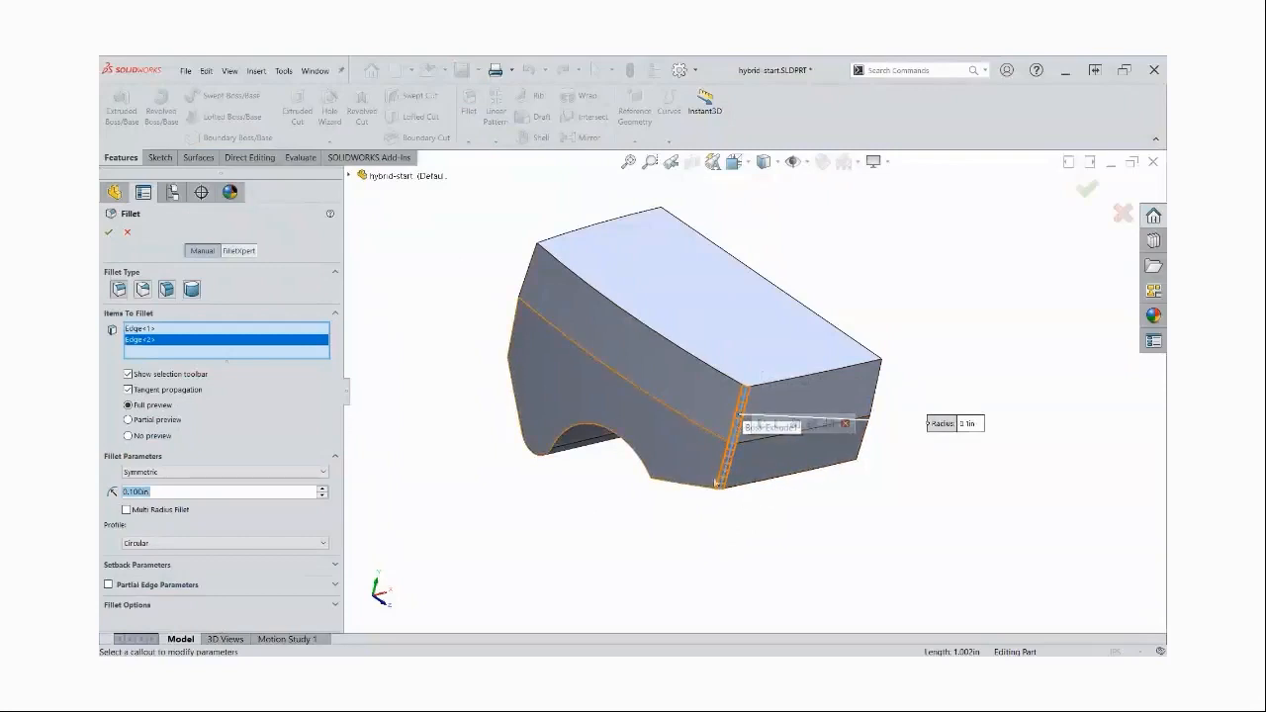
click(522, 309)
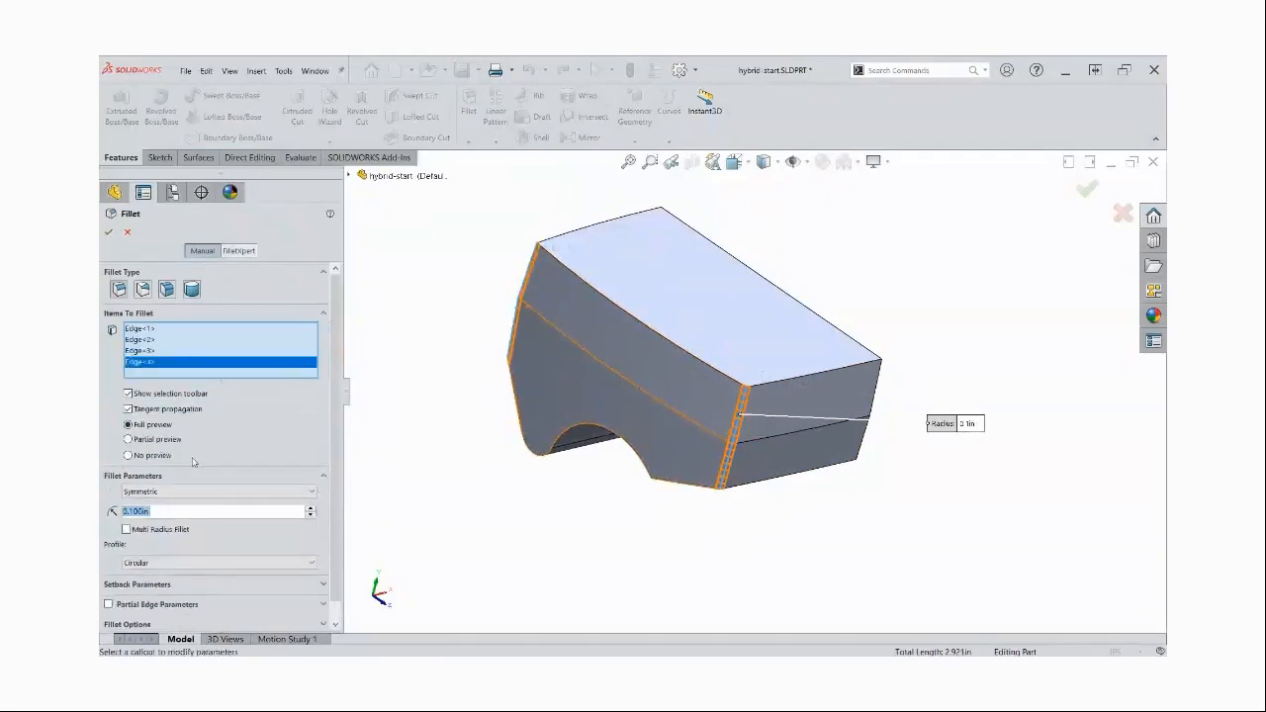
text(0.75)
key(Return)
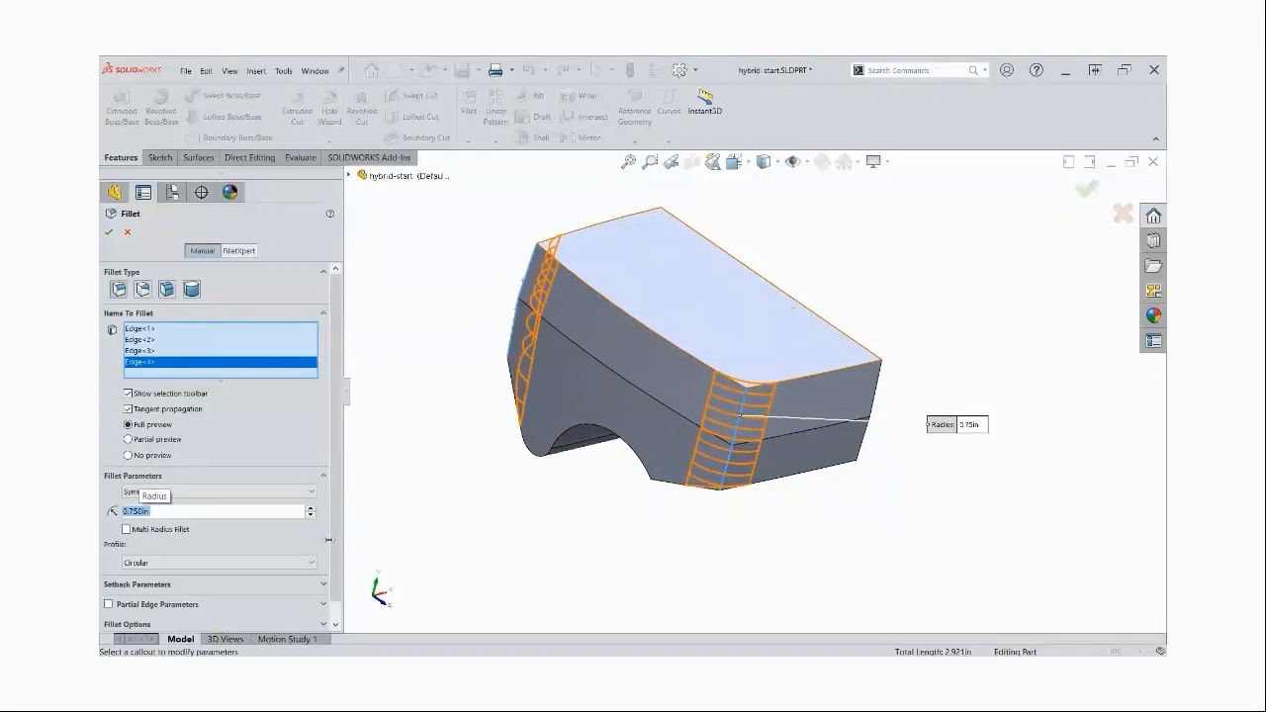
click(162, 563)
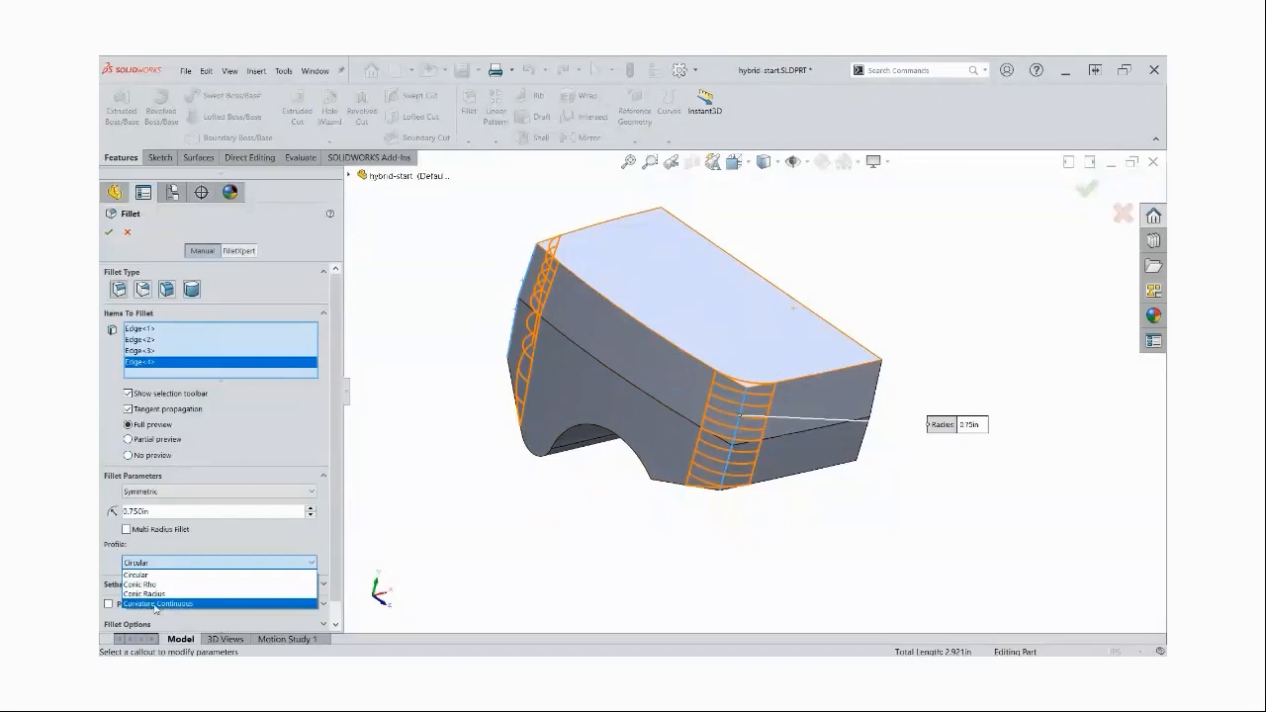
click(155, 604)
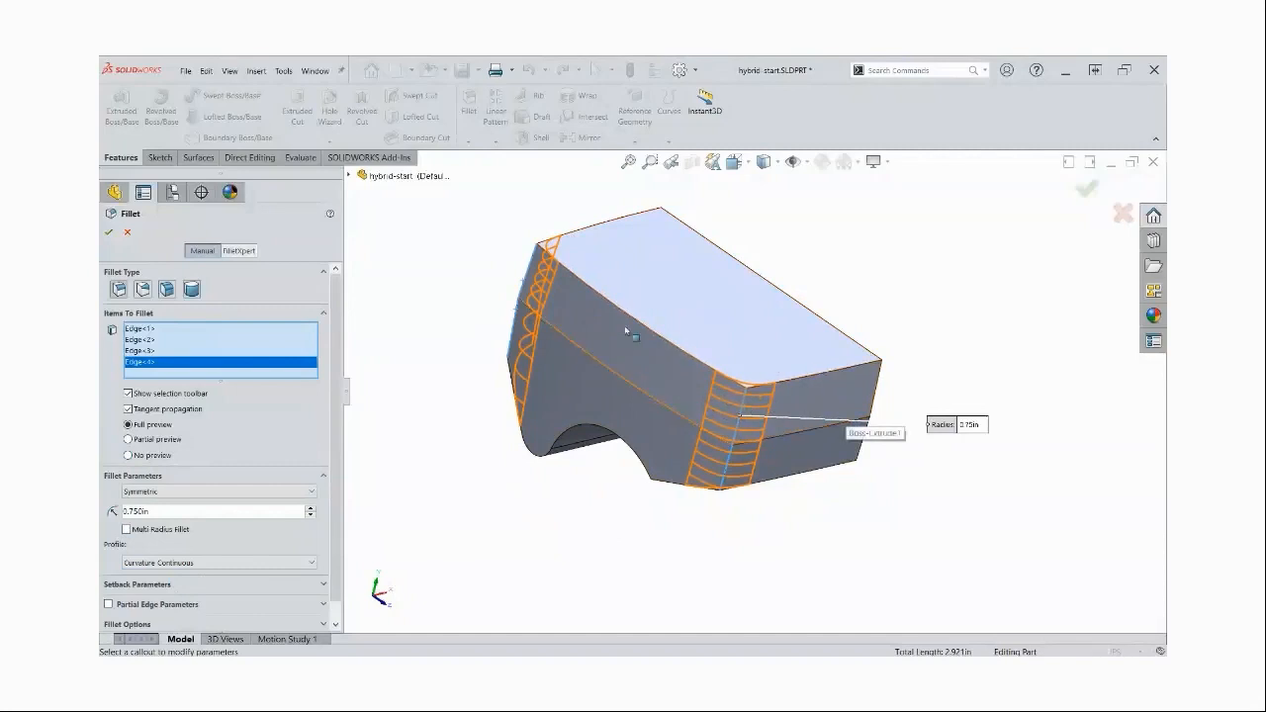
click(109, 232)
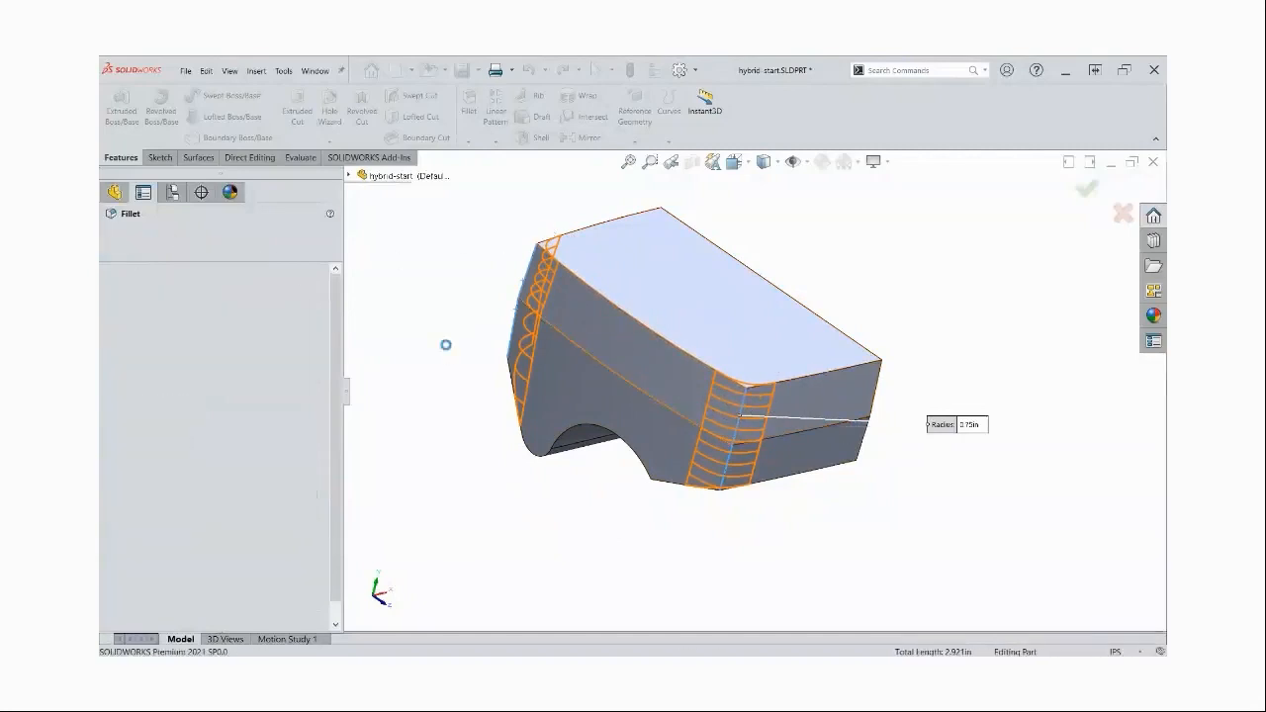
Inspect the filleted solid in shaded display without edges, and restore the Shaded With Edges display
click(779, 164)
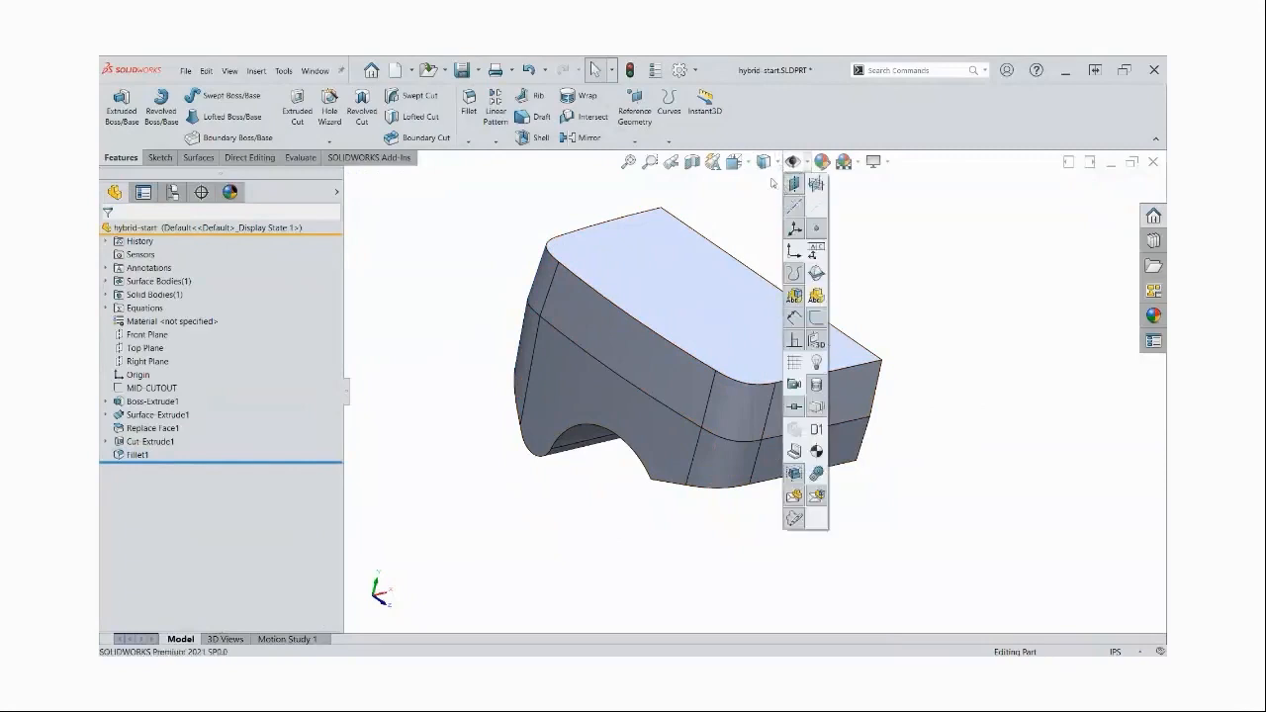
click(765, 199)
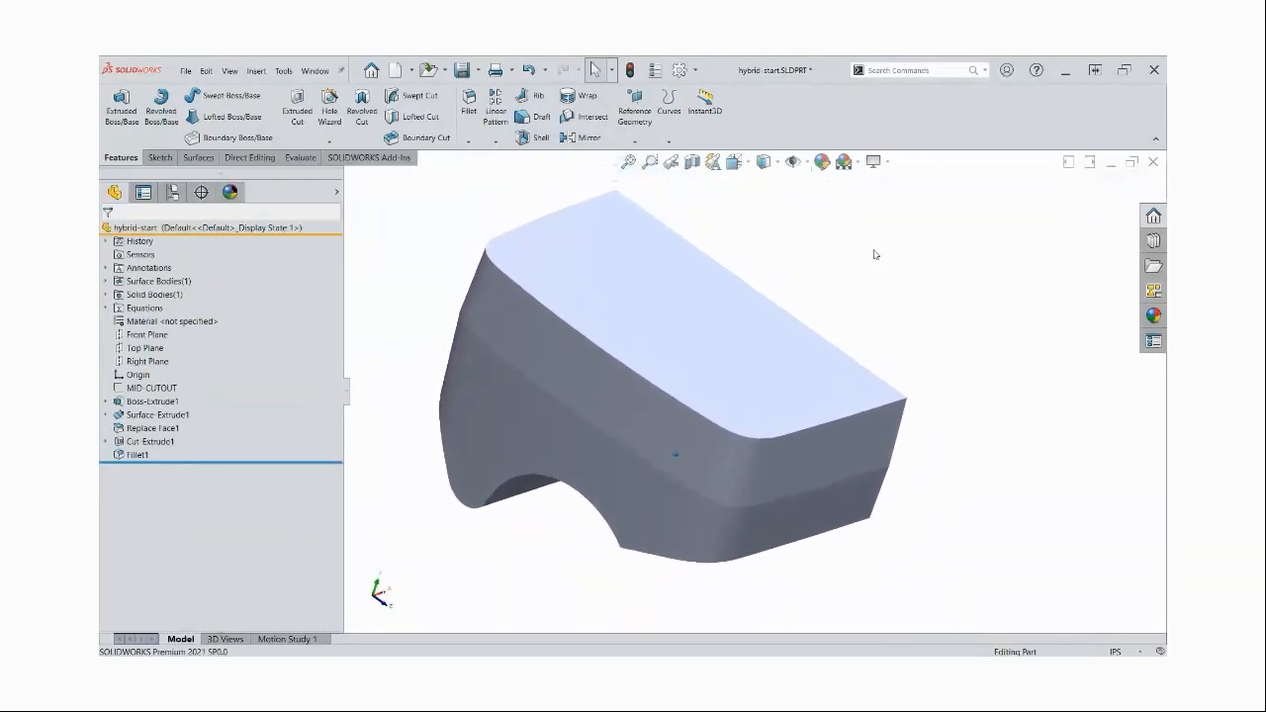
click(780, 164)
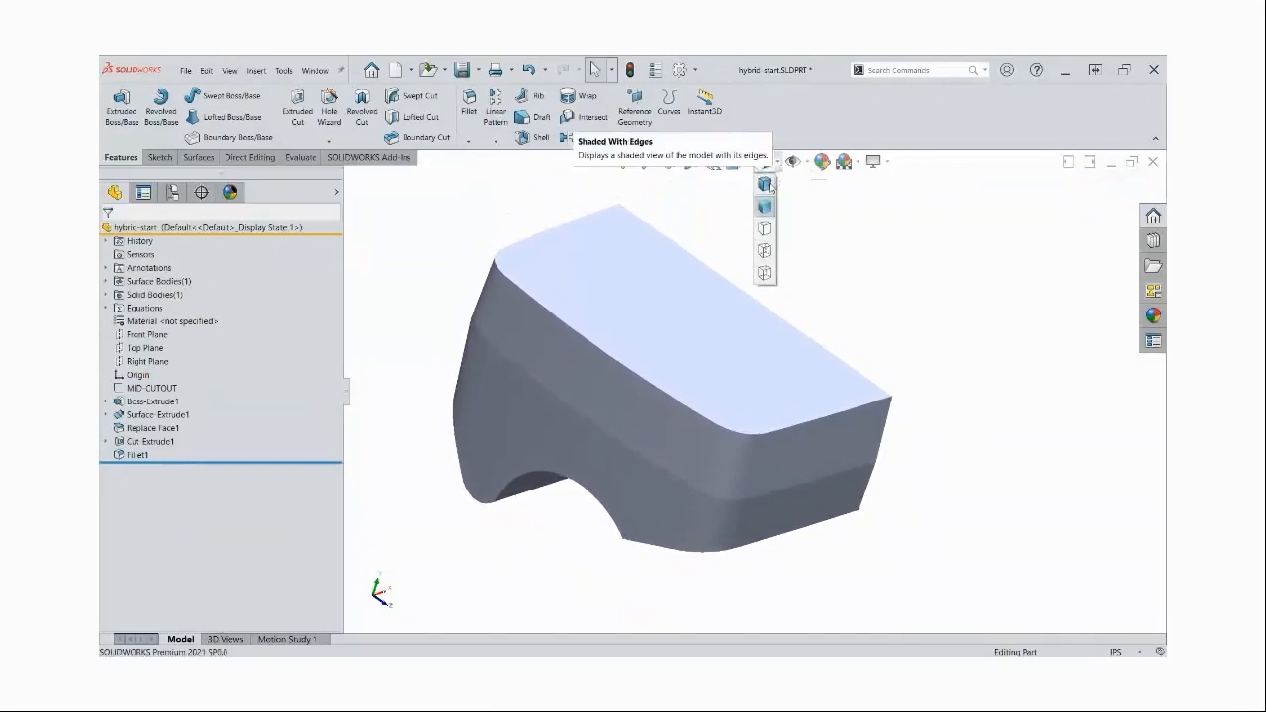
click(766, 185)
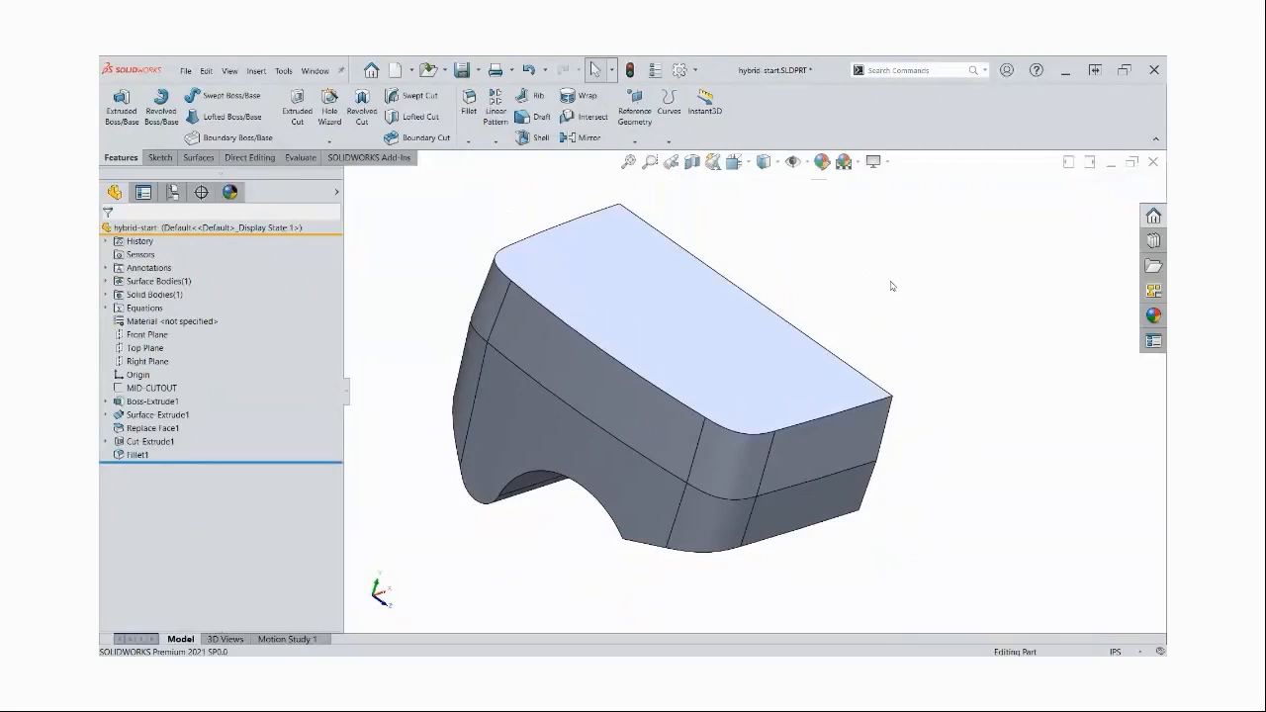
Fillet the sharp underside edge between the arched cutout and the adjoining flat face with a 0.6 in Curvature Continuous radius
middle_drag(892, 286, 876, 275)
key(s)
click(869, 320)
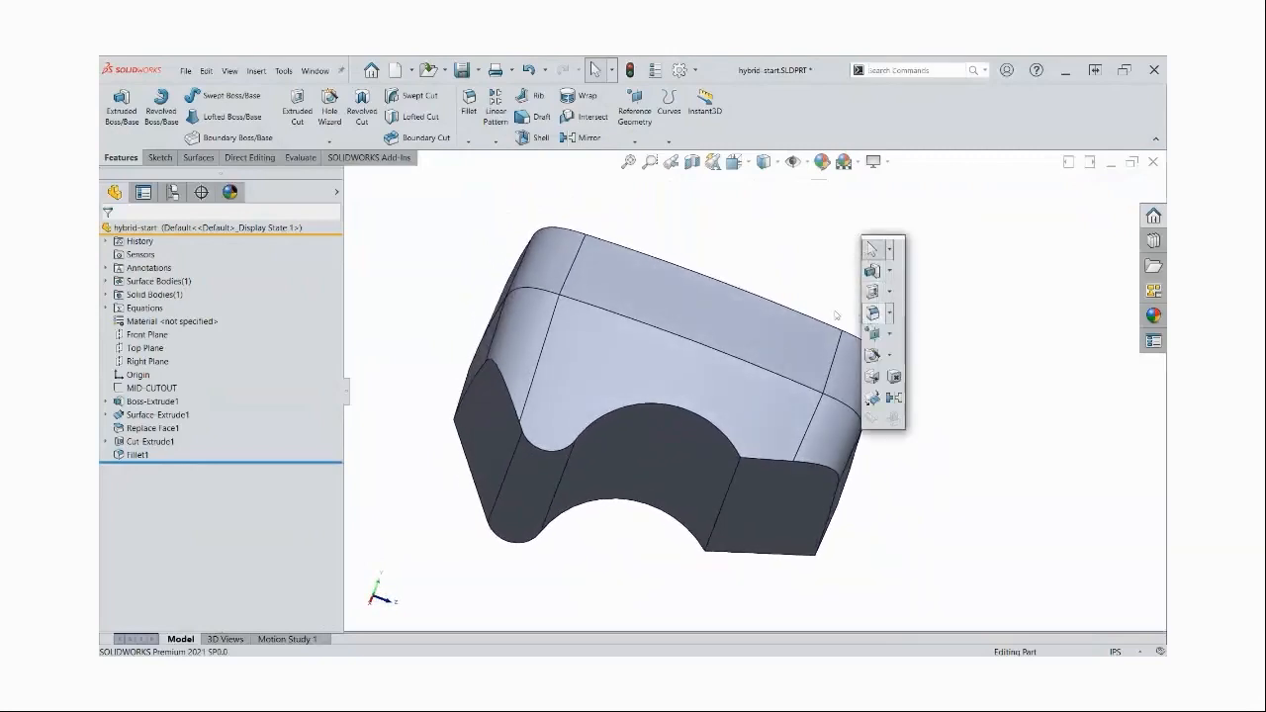
click(728, 495)
text(0.5)
key(Return)
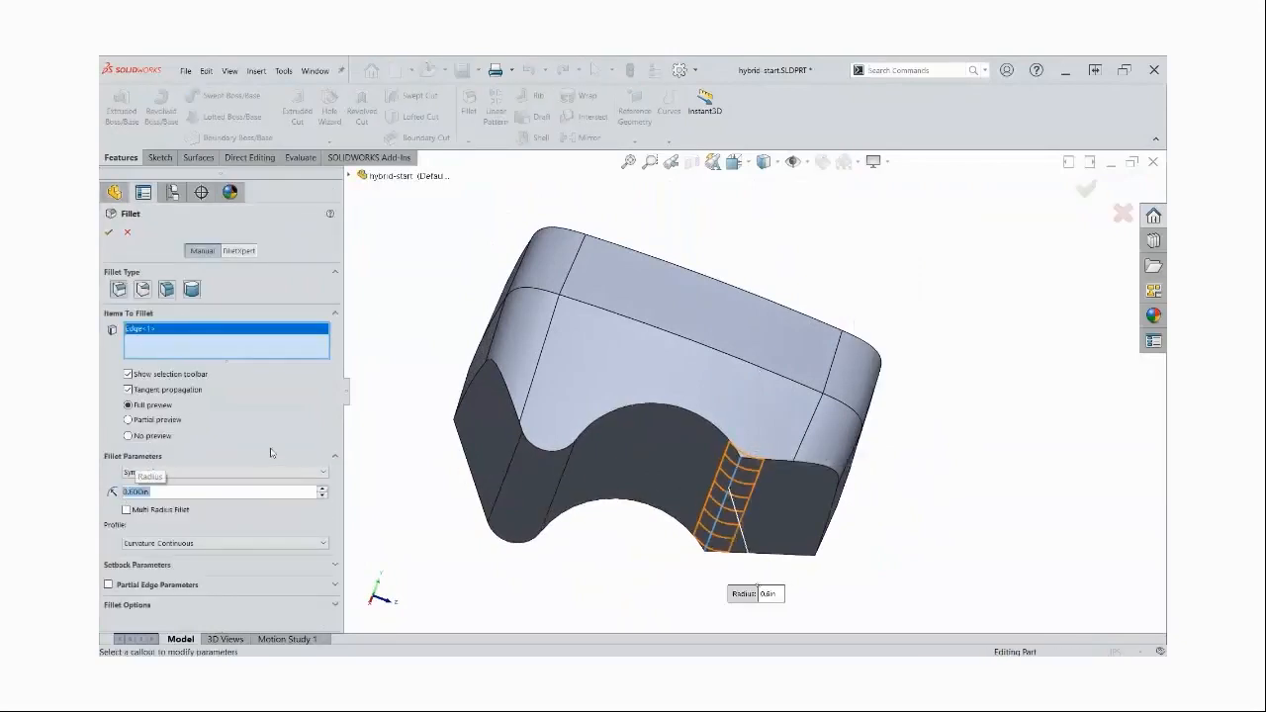
key(Return)
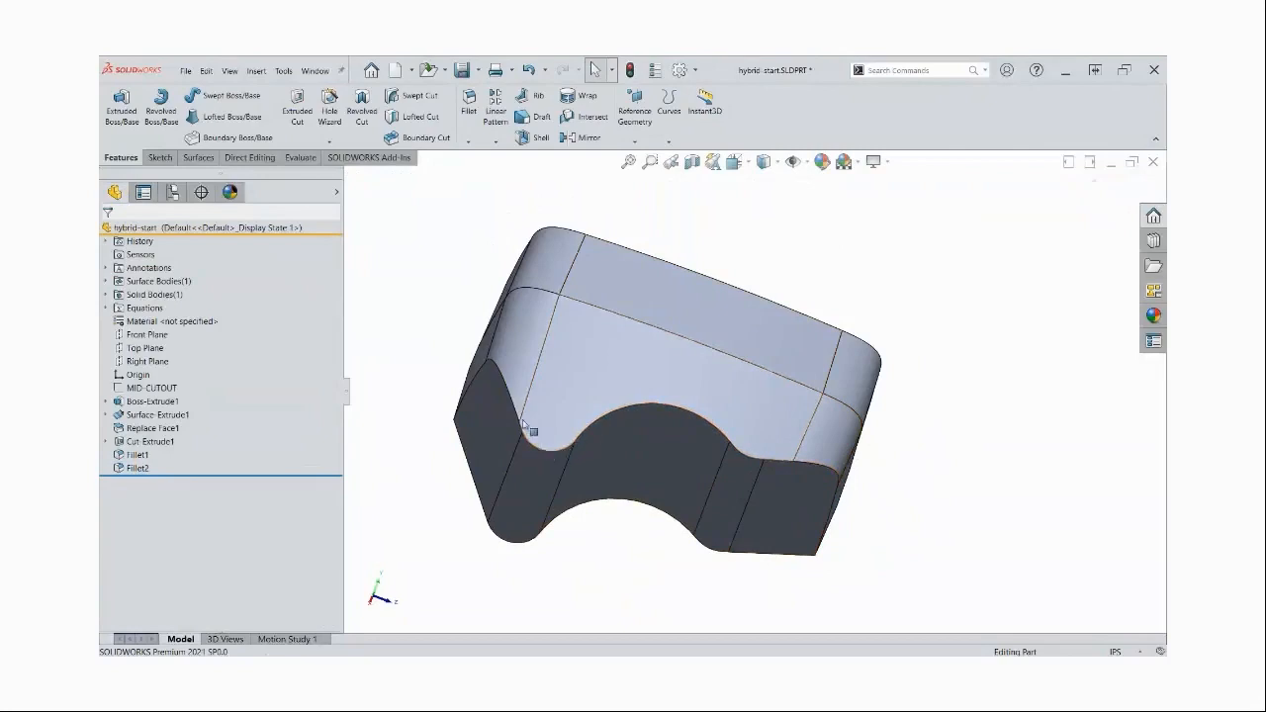
Set up a face fillet between the lower side face and the arched underside face with a 0.25 in radius
key(s)
click(424, 399)
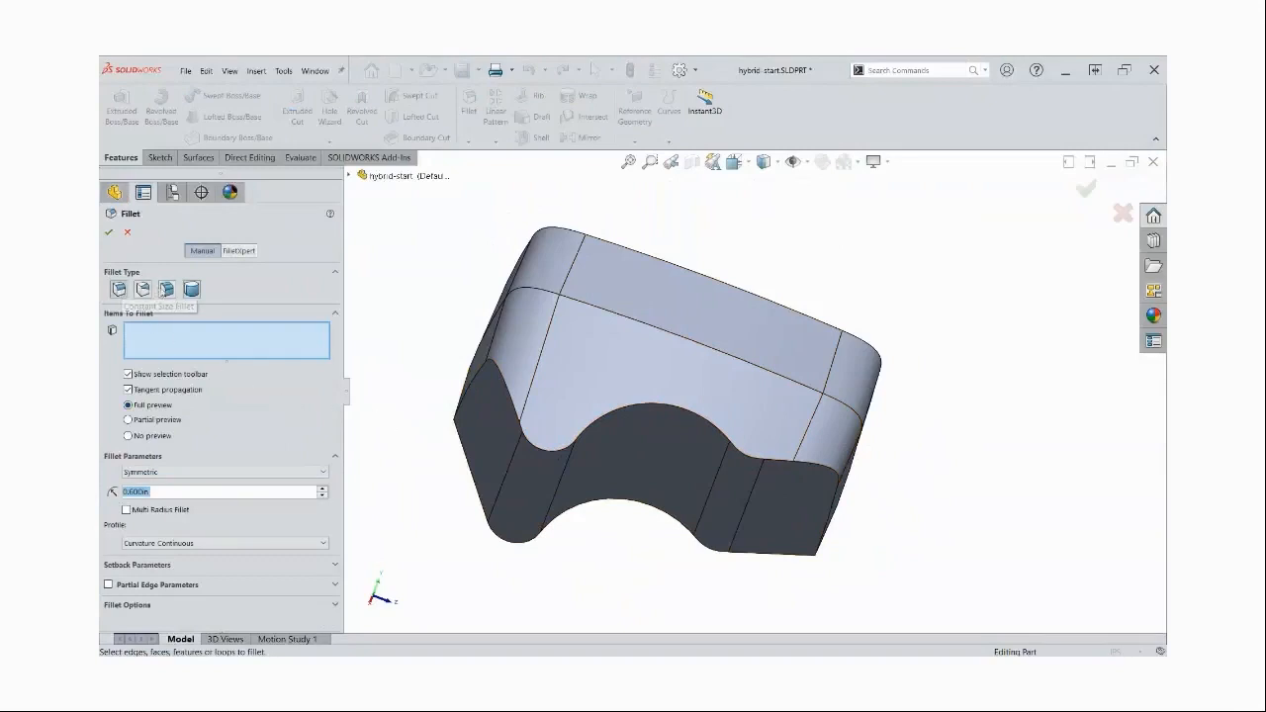
click(167, 290)
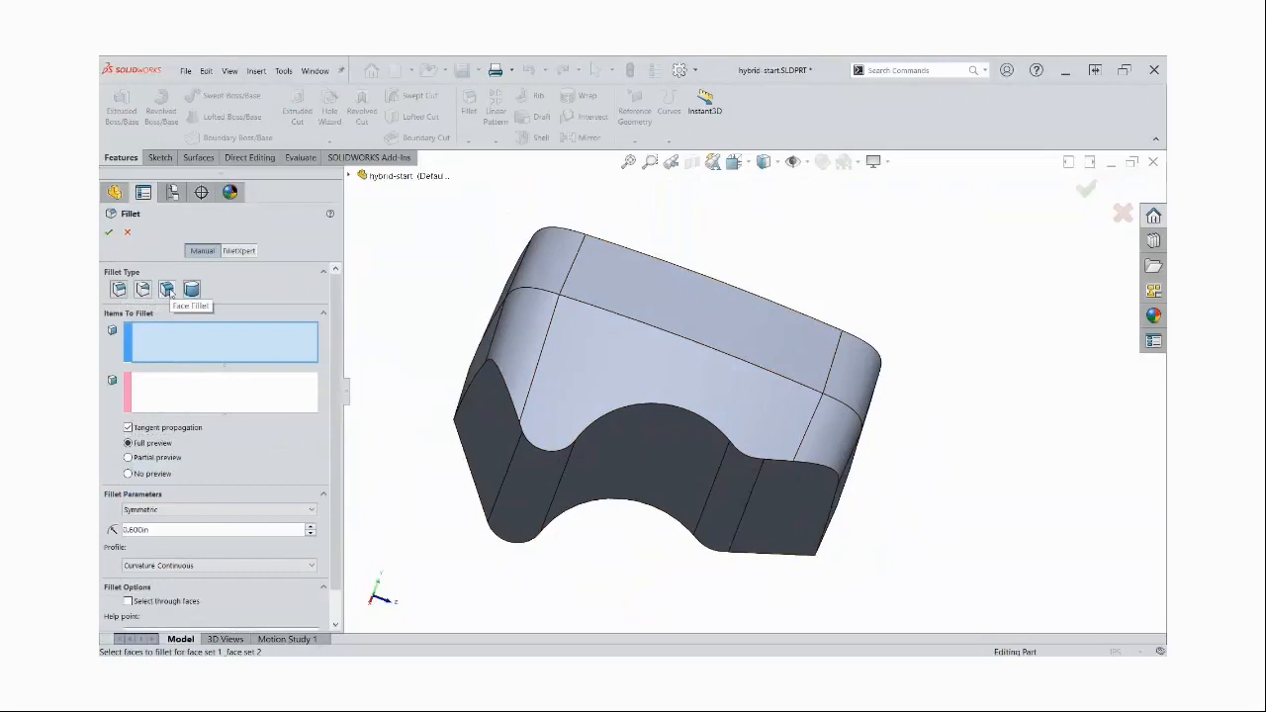
click(659, 385)
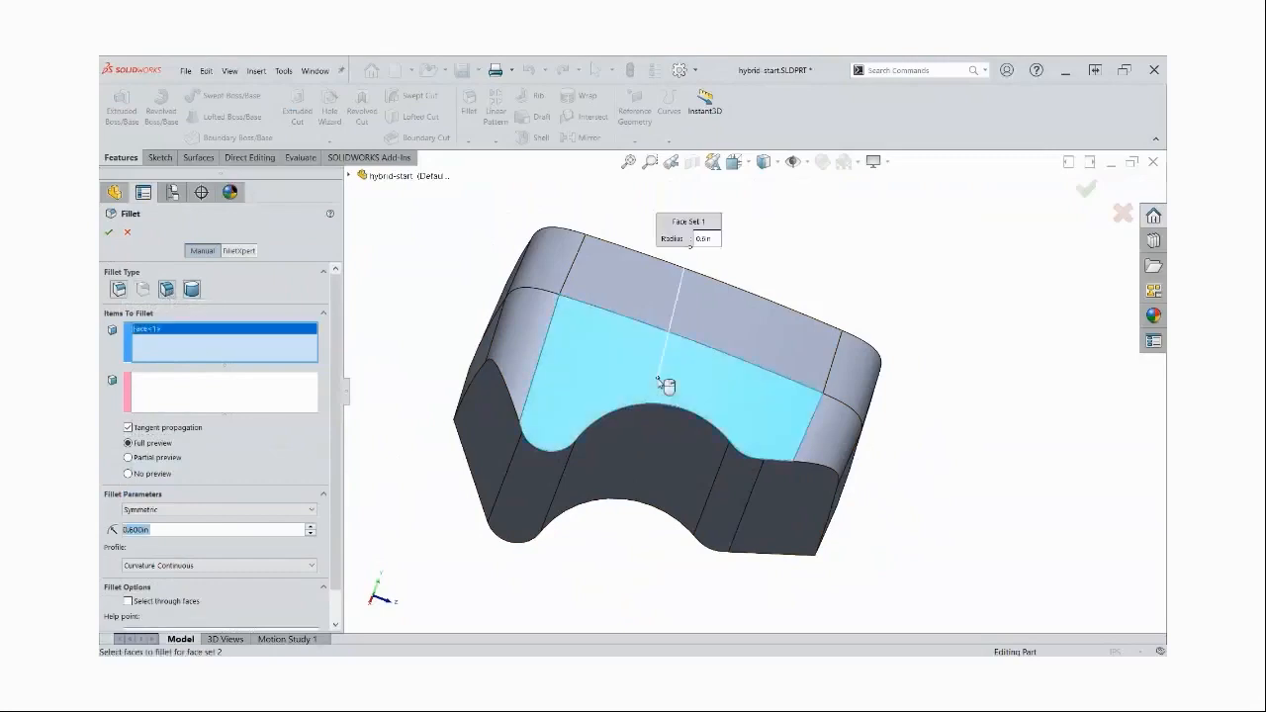
click(281, 384)
click(669, 433)
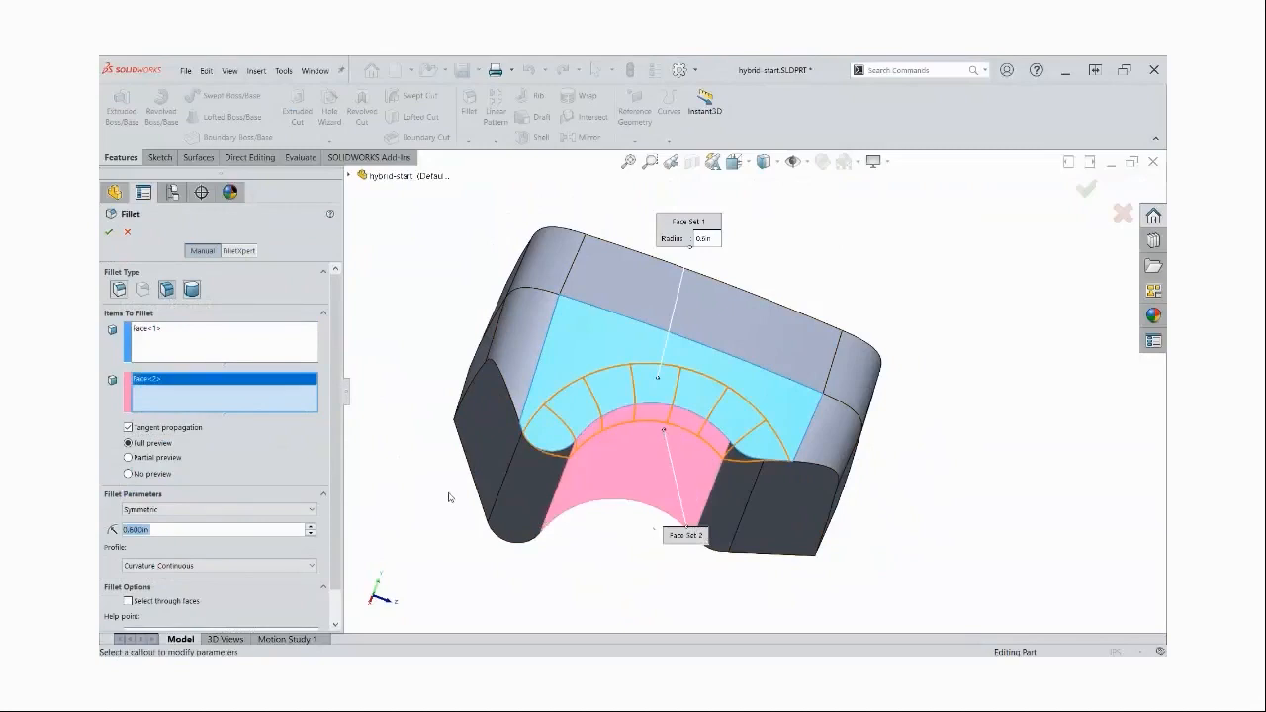
text(0.25)
key(Return)
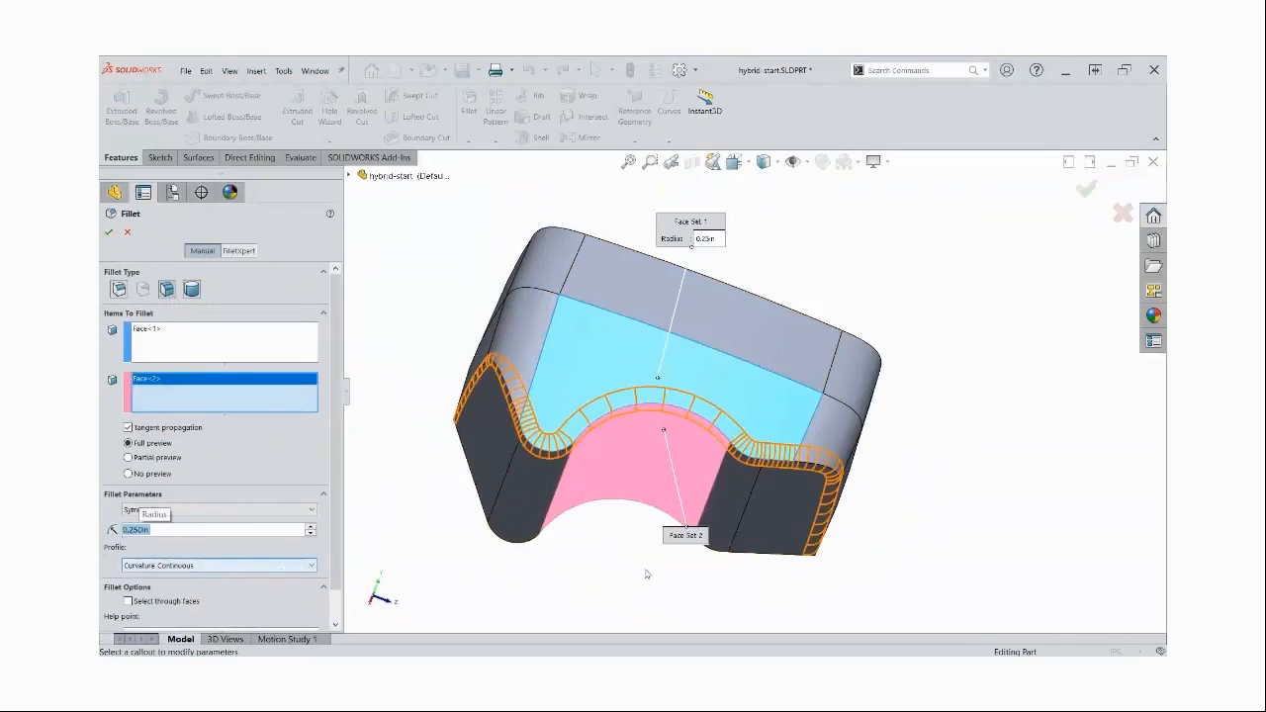
middle_drag(655, 575, 708, 578)
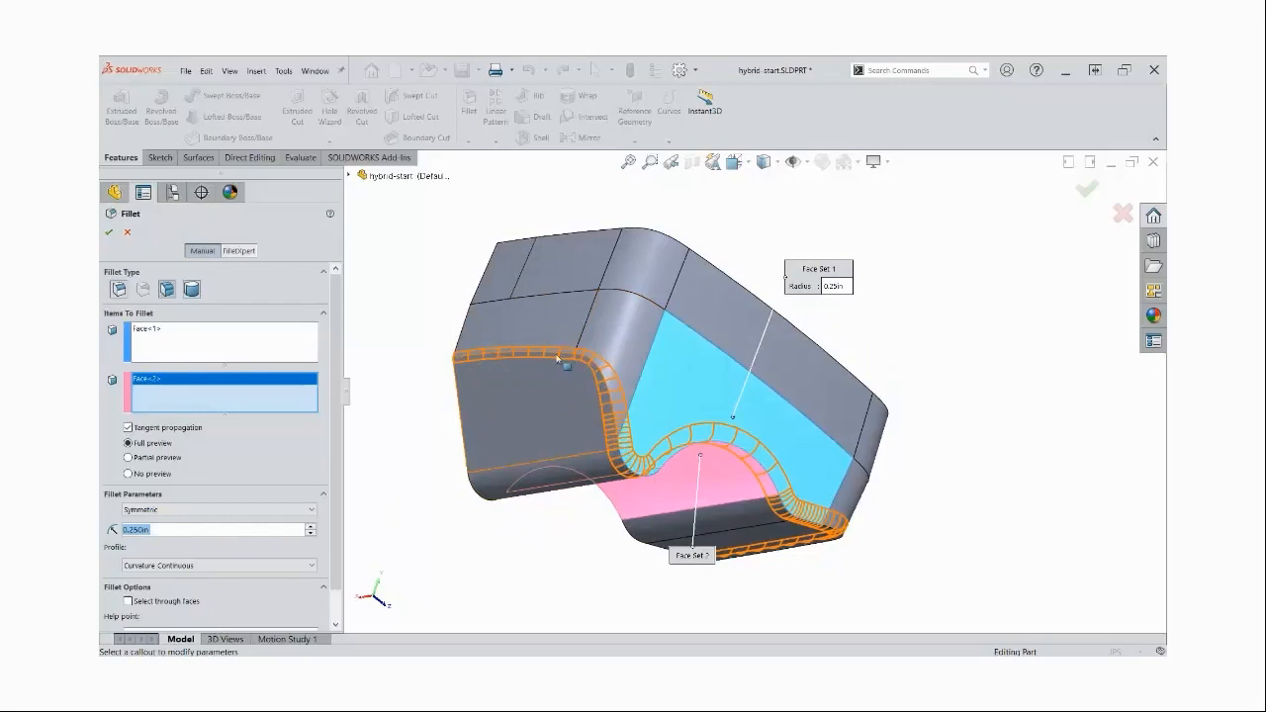
Compare the Symmetric and Chord Width methods for the face fillet, and complete it with a 0.25 in Chord Width
click(222, 509)
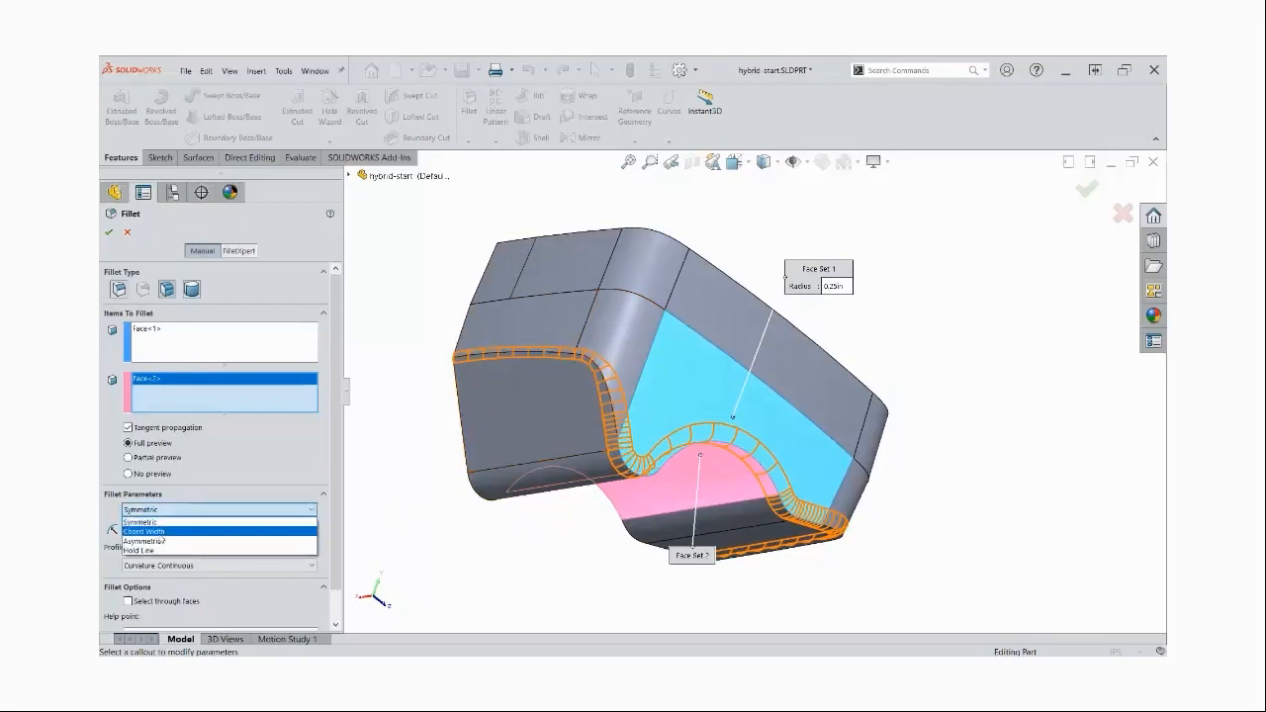
click(162, 532)
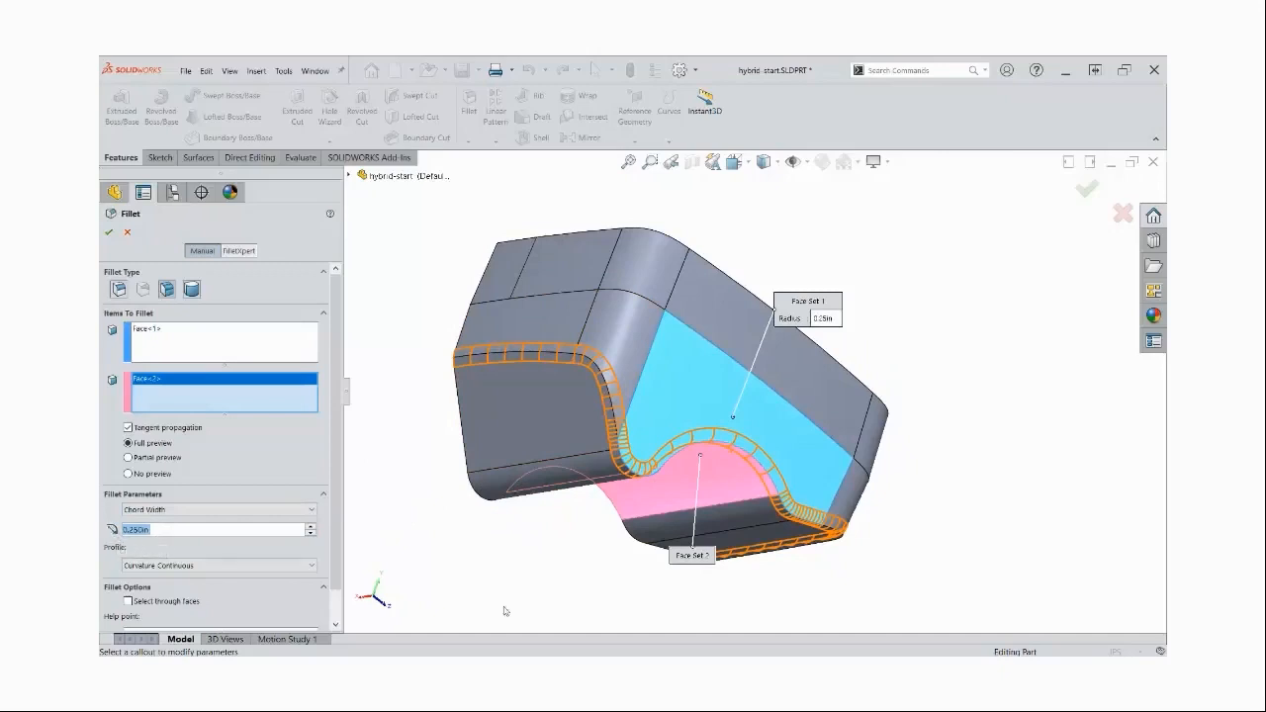
click(217, 510)
click(203, 527)
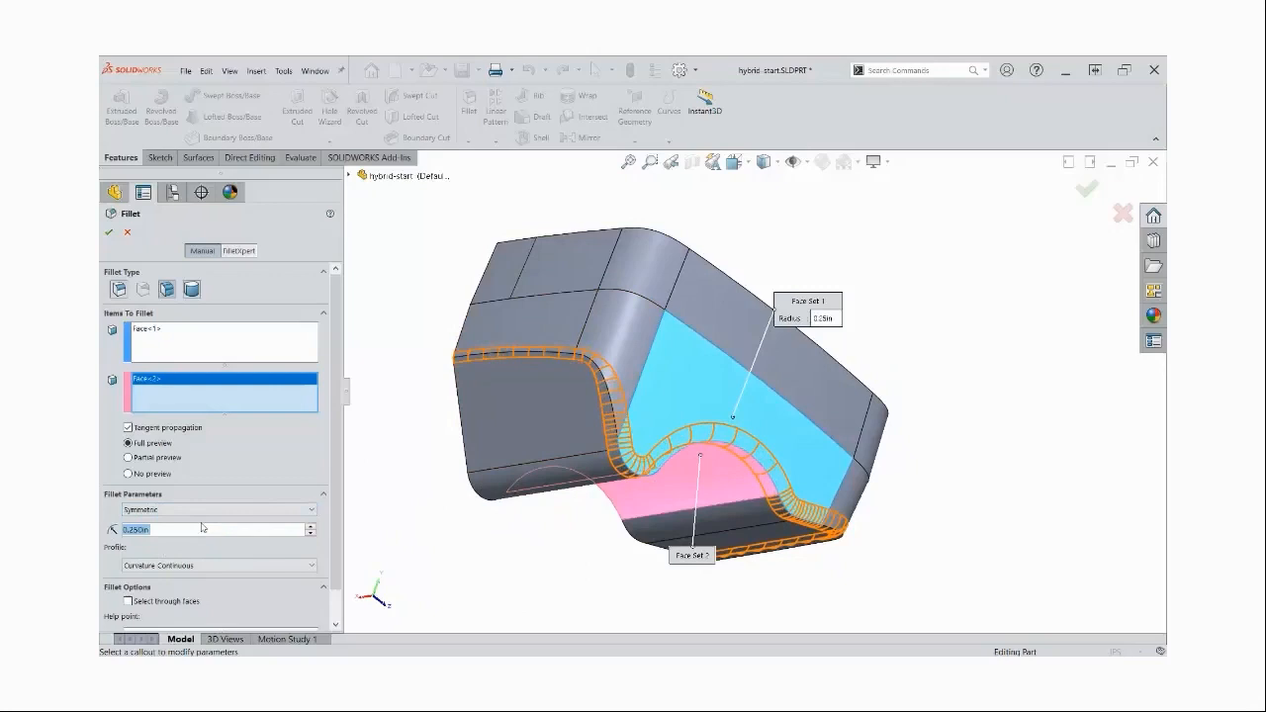
click(196, 510)
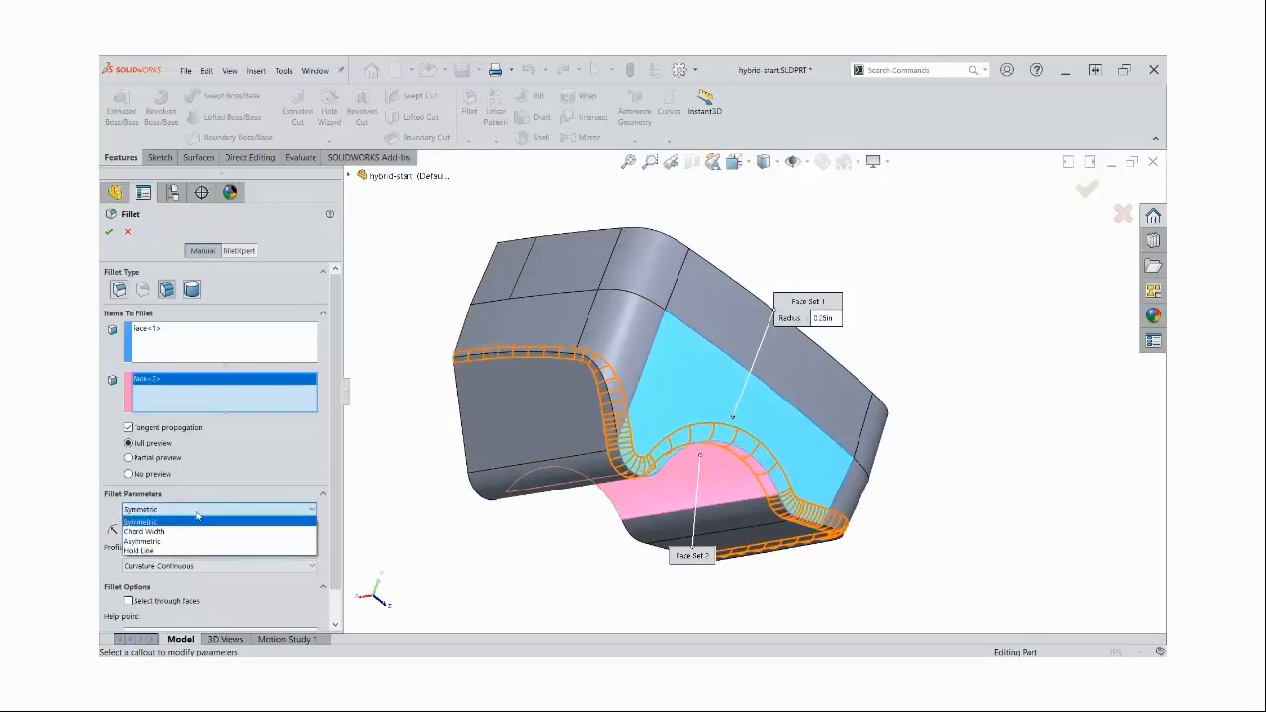
click(173, 531)
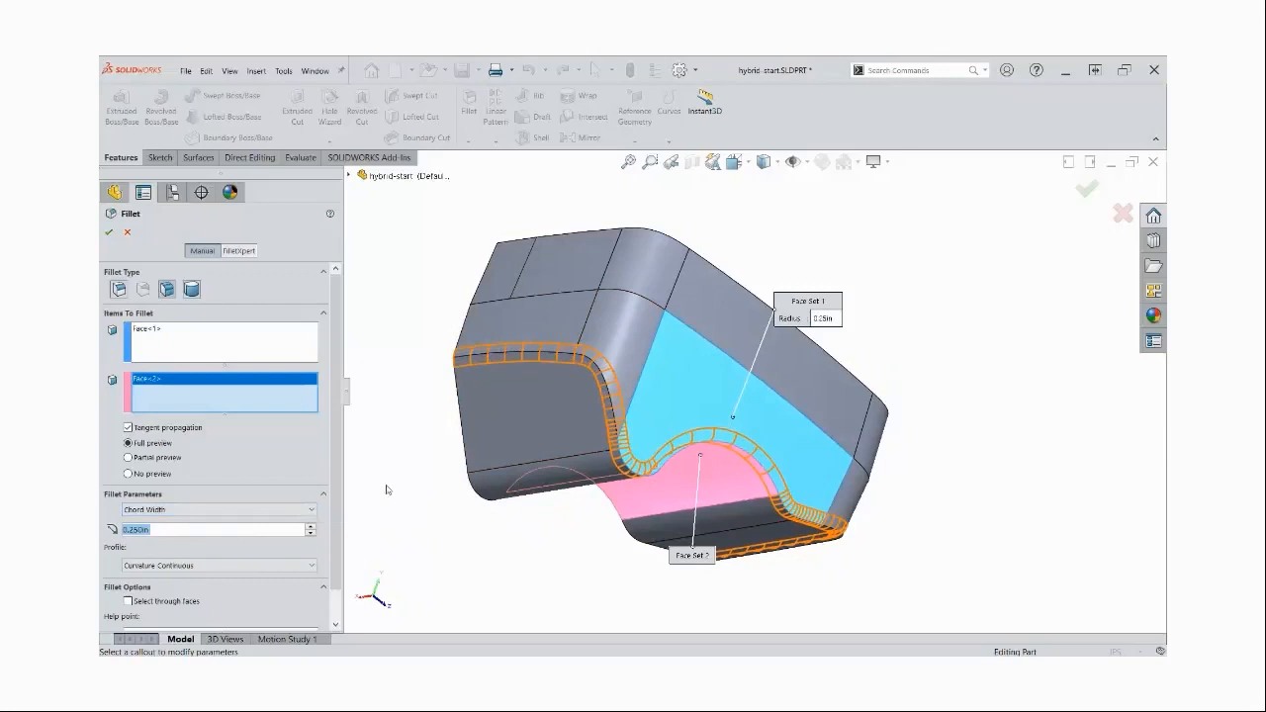
click(109, 233)
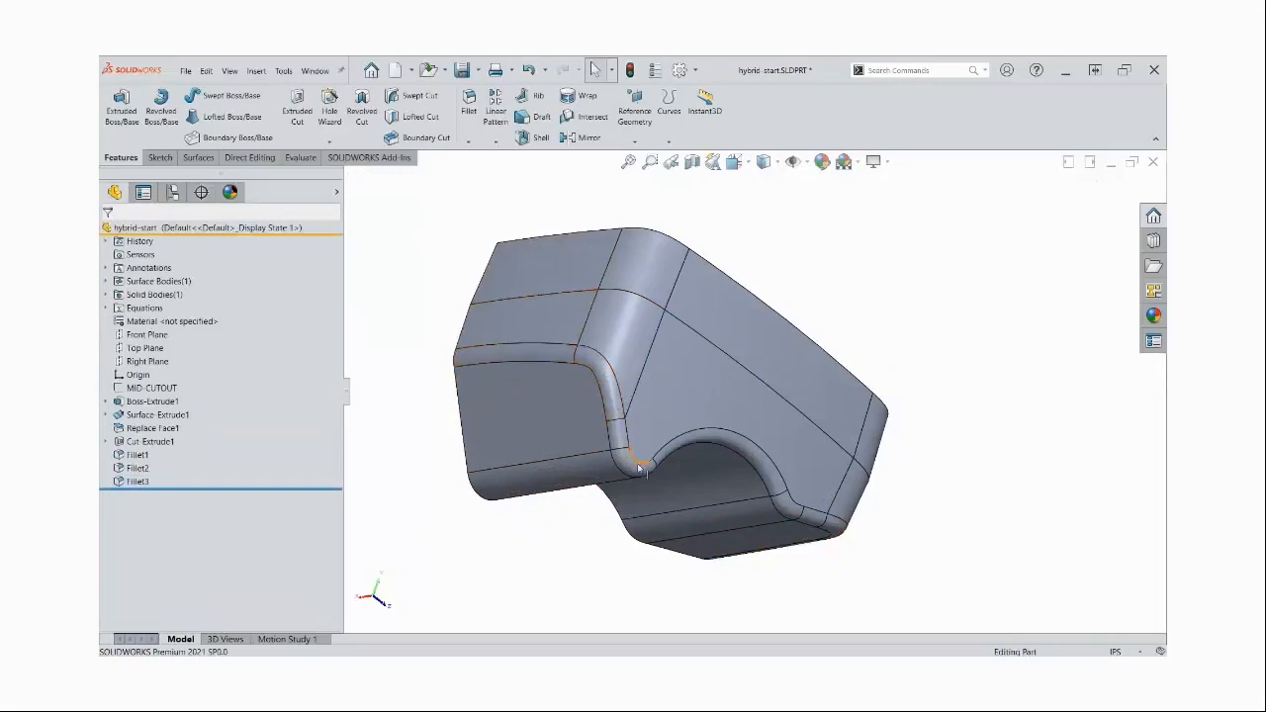
Start a sketch on the Front Plane and draw a horizontal centerline outward from the solid's straight vertical edge, above the origin
middle_drag(979, 313, 925, 284)
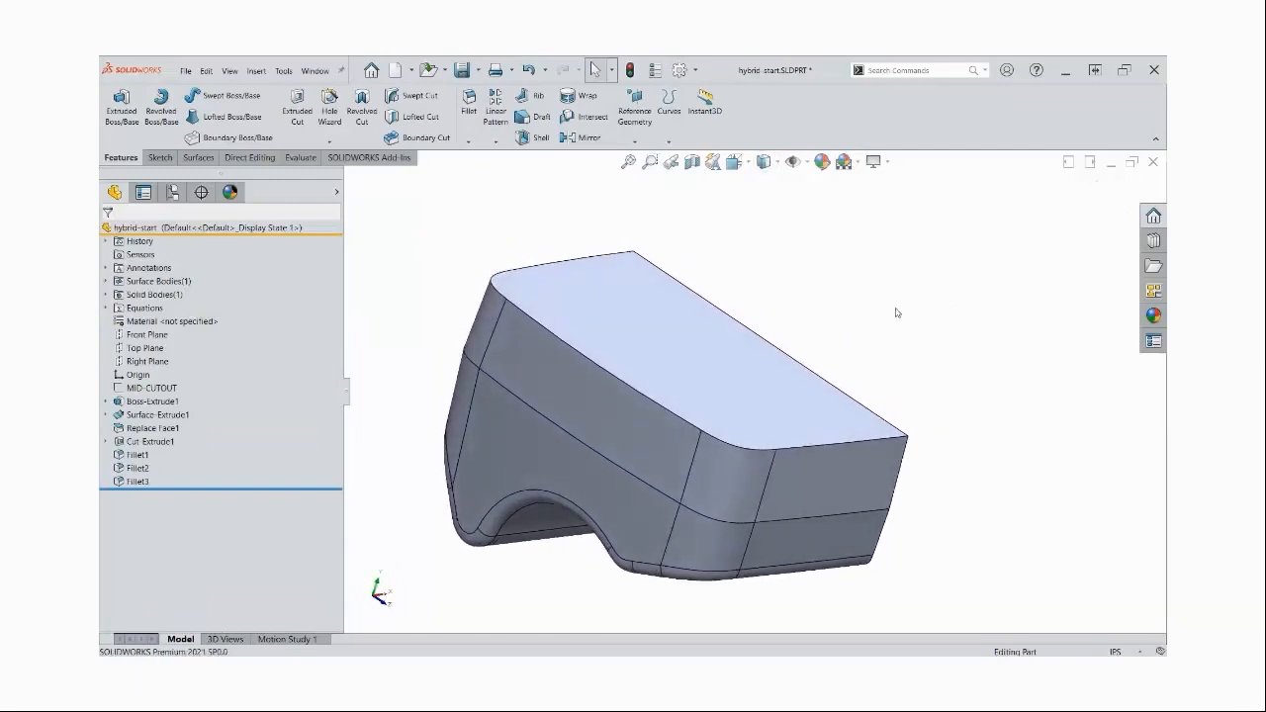
middle_drag(897, 308, 890, 311)
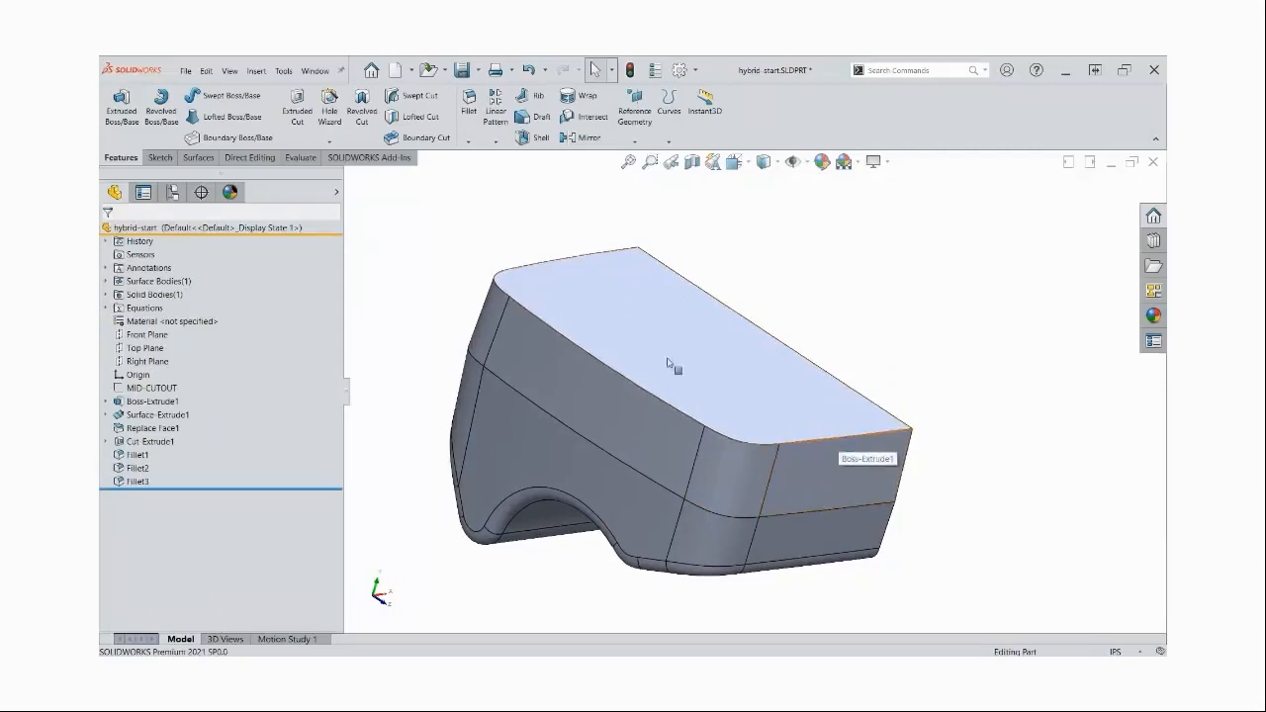
middle_drag(921, 362, 901, 344)
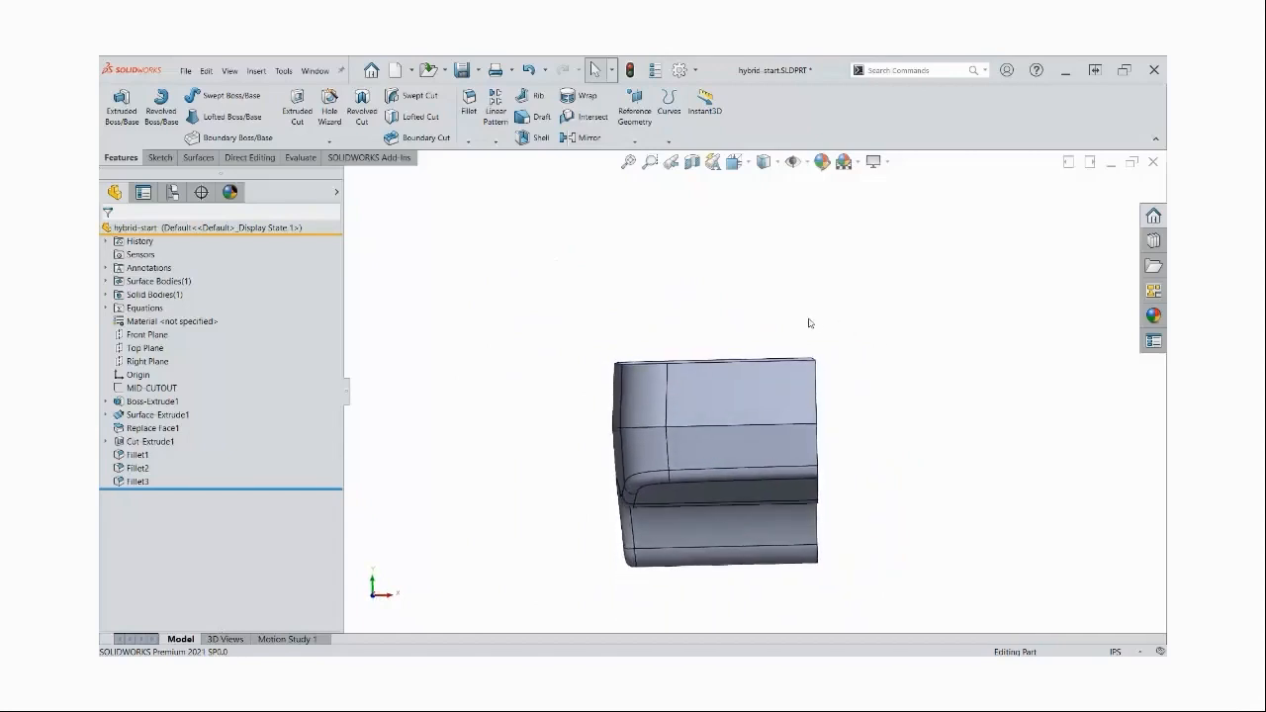
click(149, 335)
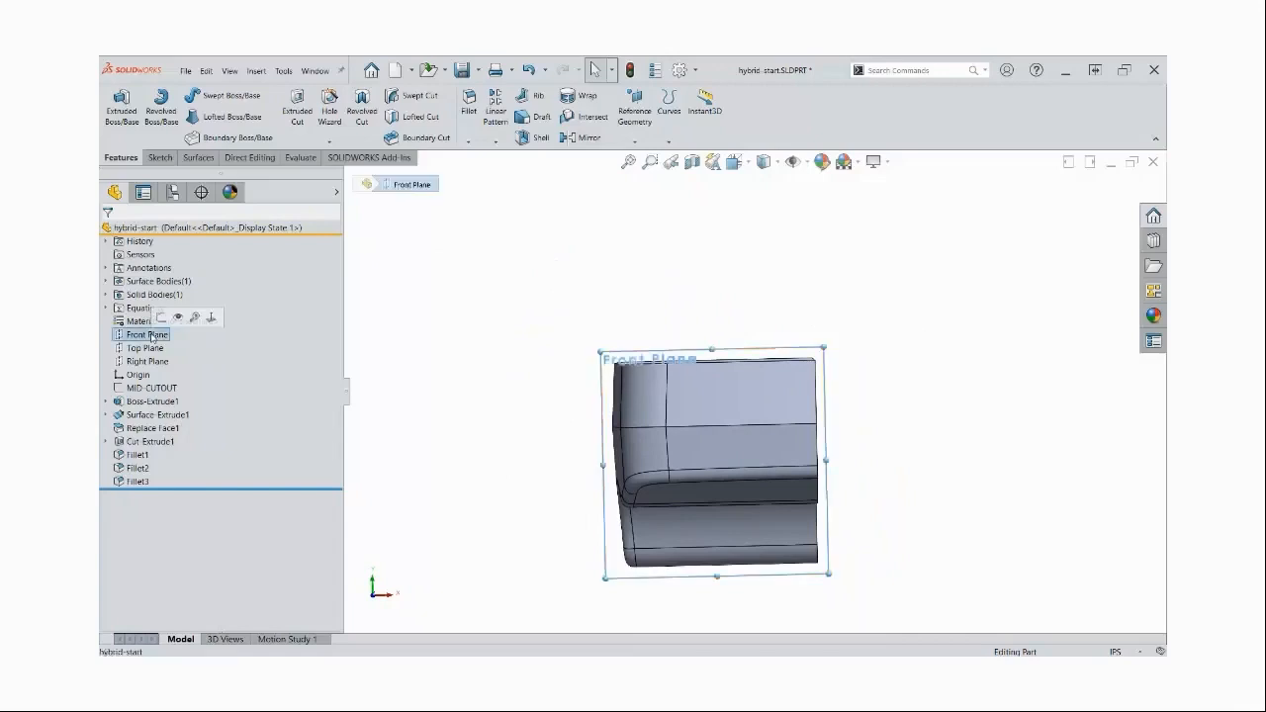
click(161, 317)
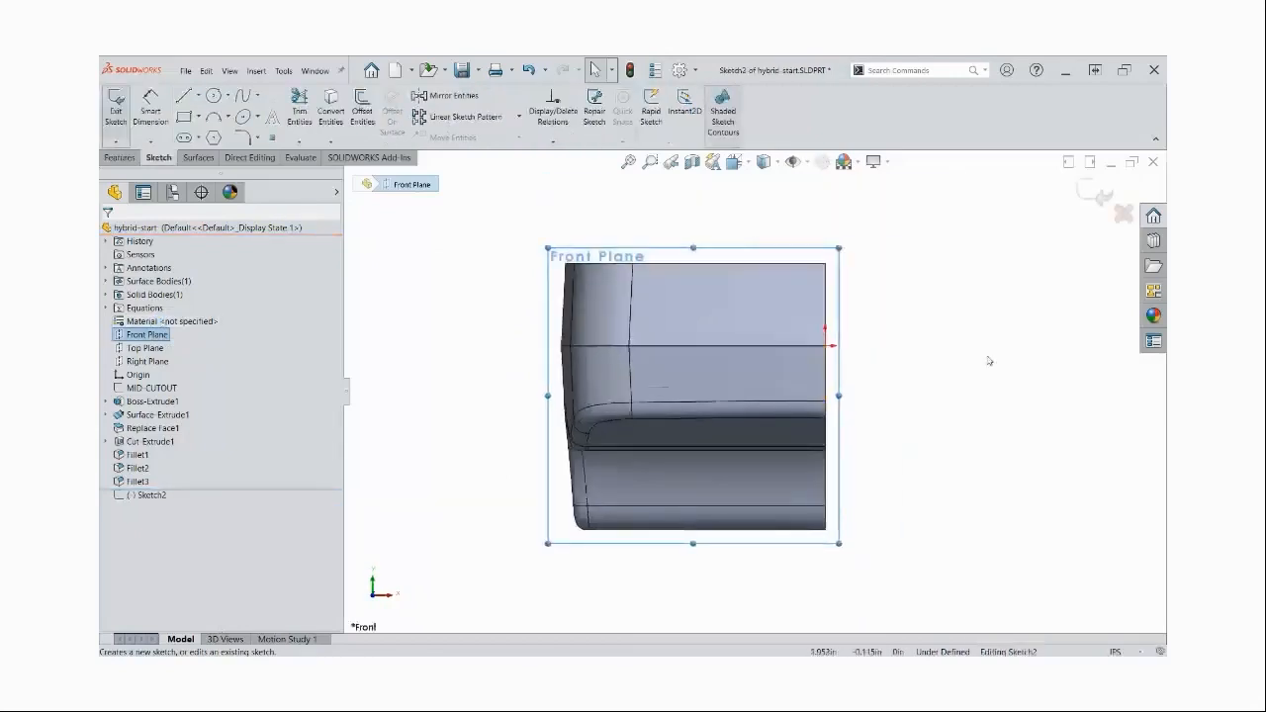
click(199, 96)
click(200, 112)
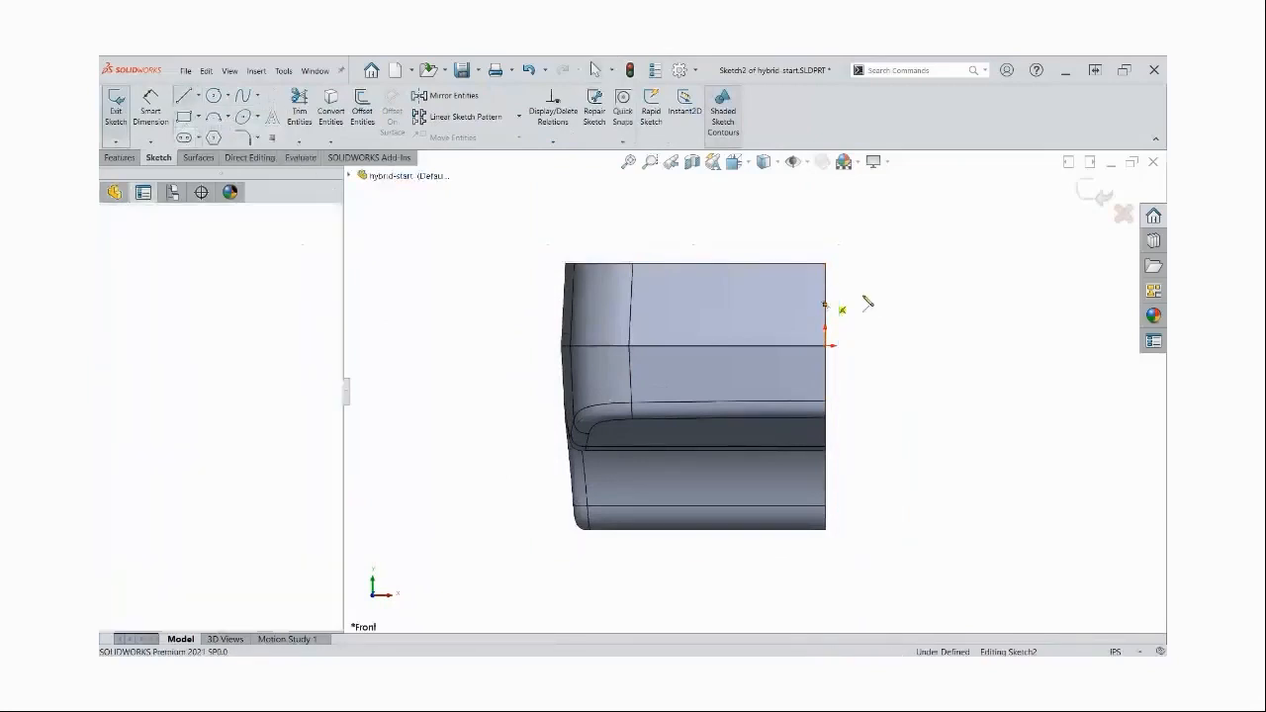
click(827, 296)
key(Escape)
right_drag(899, 441, 898, 369)
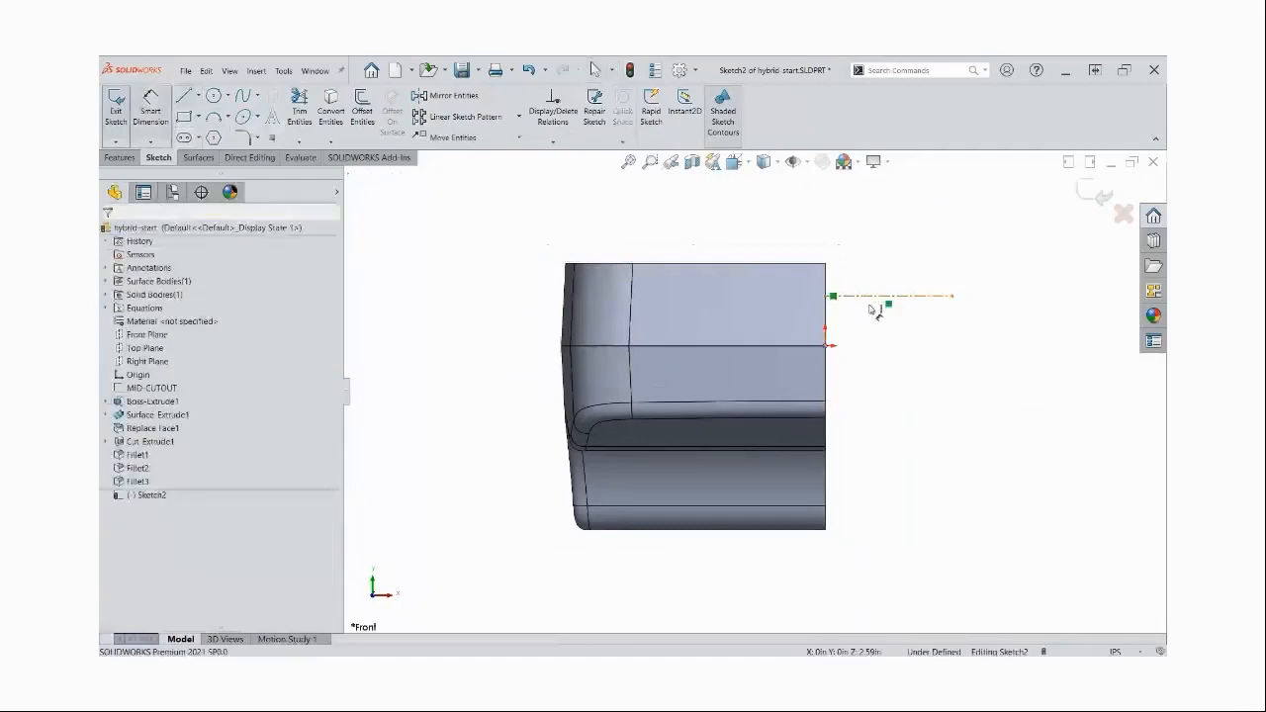
Dimension the horizontal centerline 0.75 in above the origin
click(872, 299)
click(884, 345)
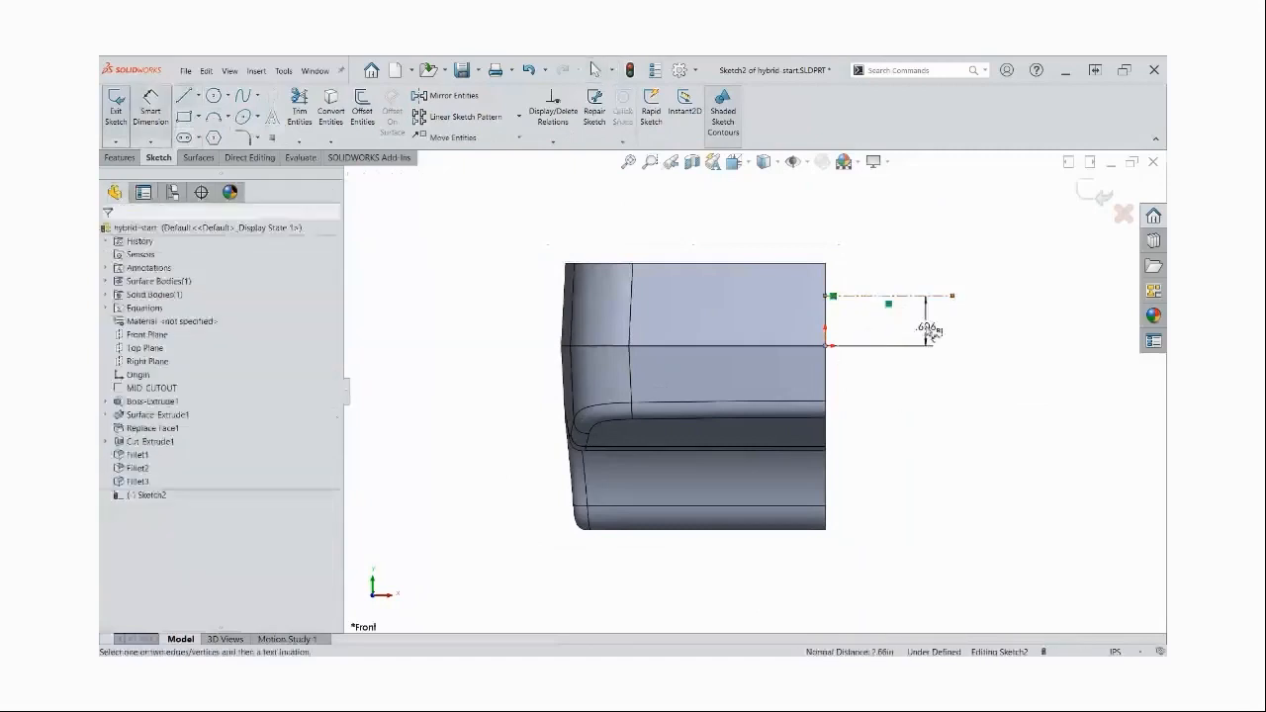
click(929, 331)
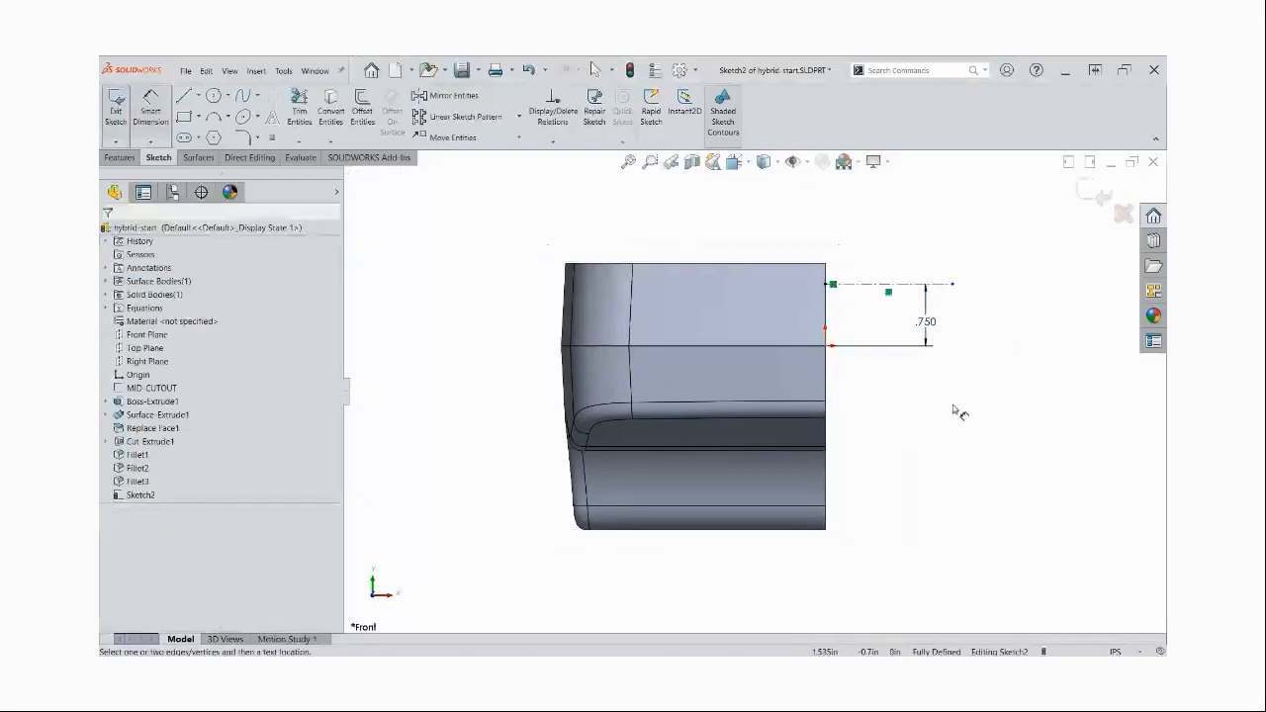
Sketch a shallow three-point arc from the centerline's inner endpoint across the part to beyond its opposite side
scroll(955, 409, up, 1)
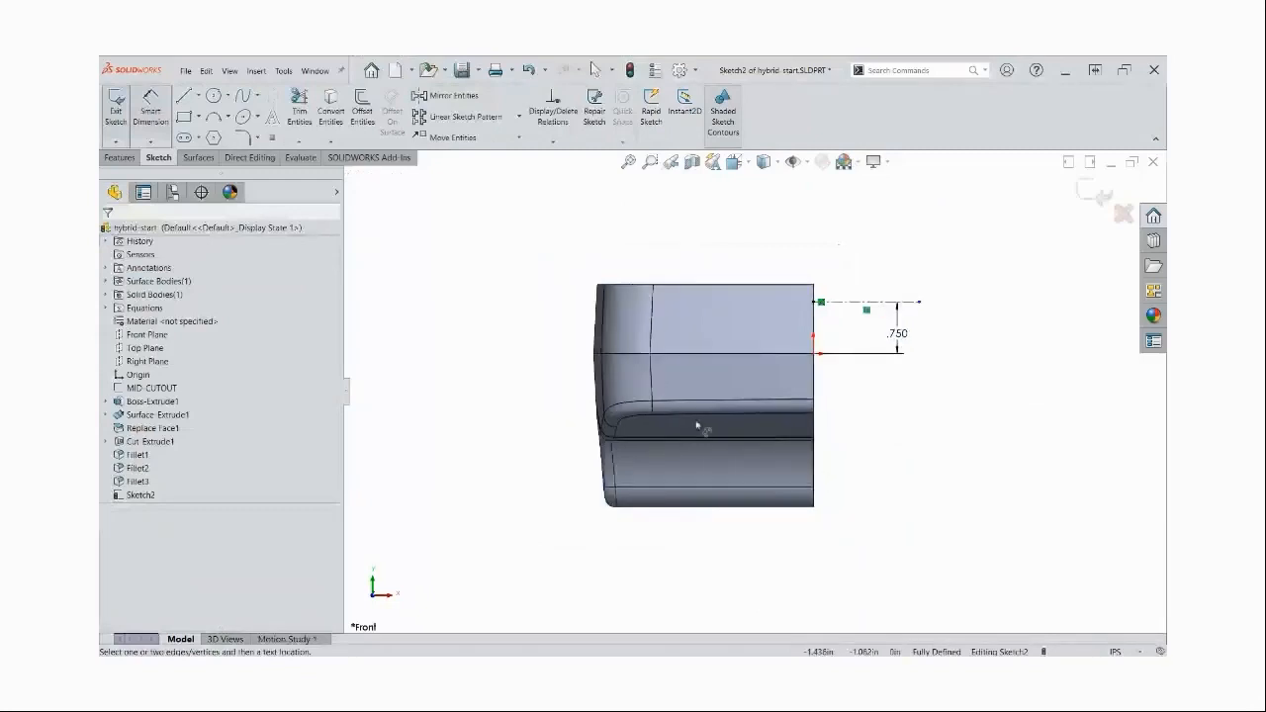
click(214, 117)
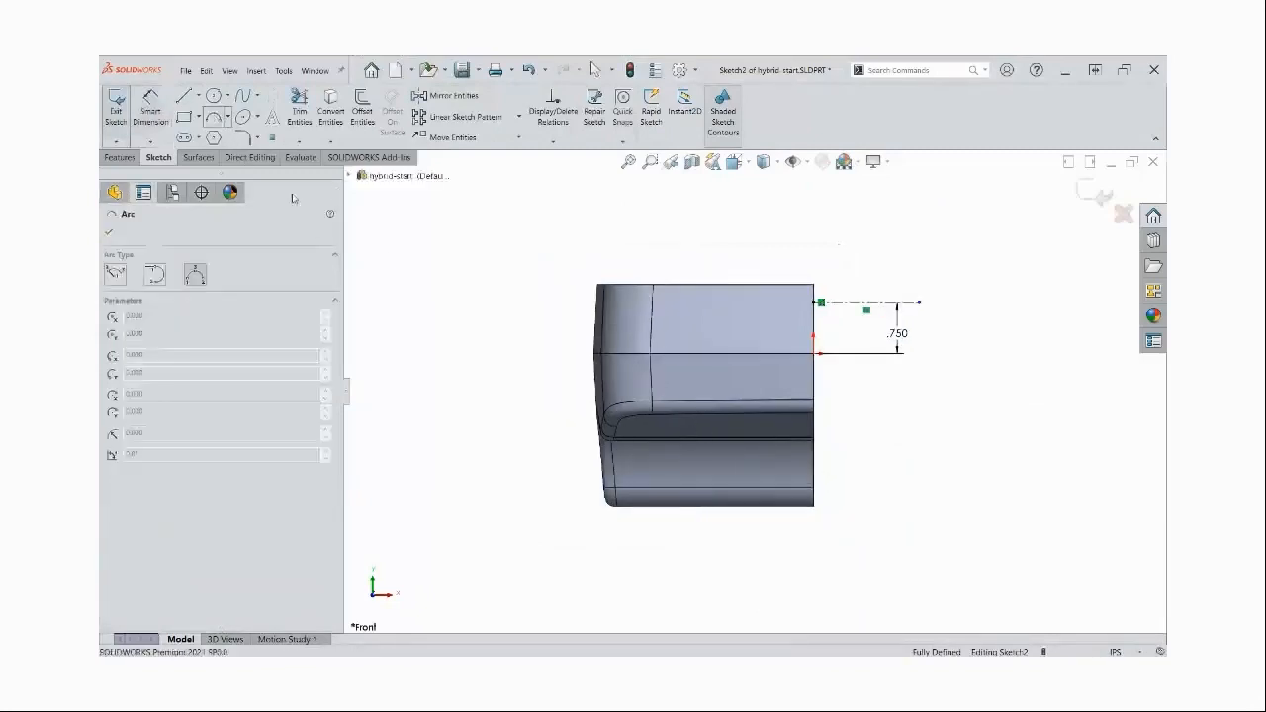
click(819, 303)
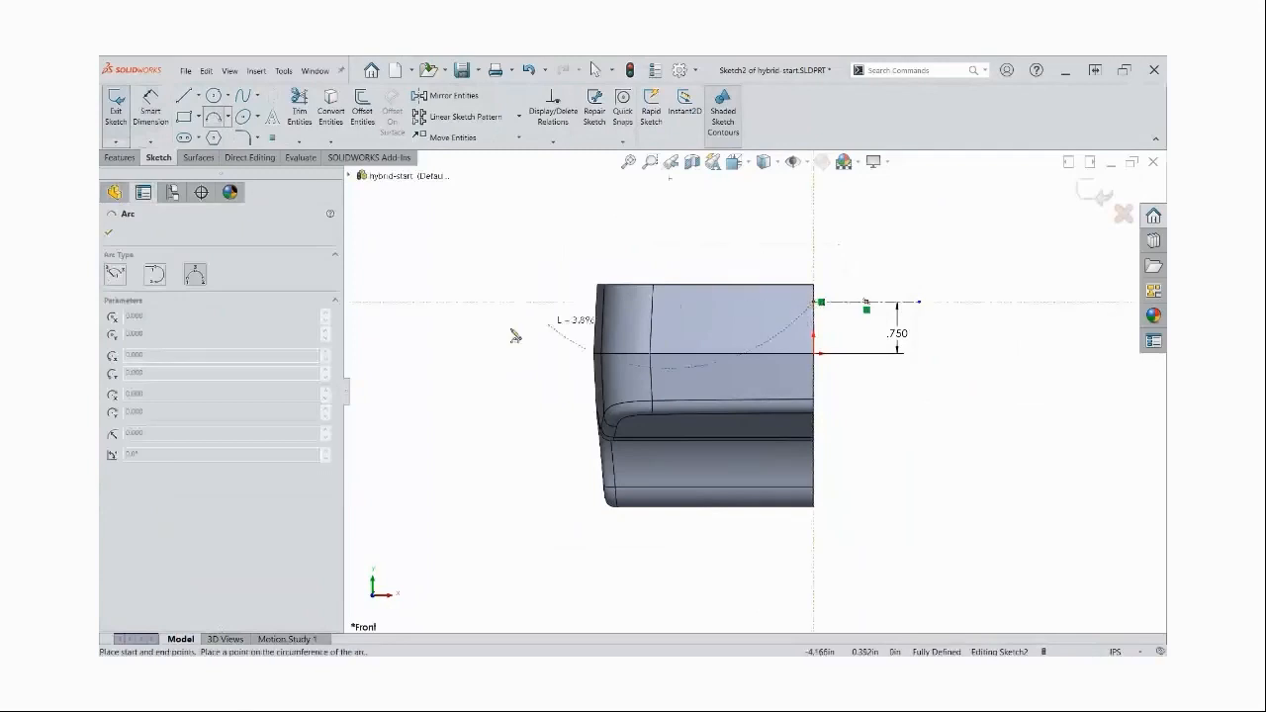
click(360, 321)
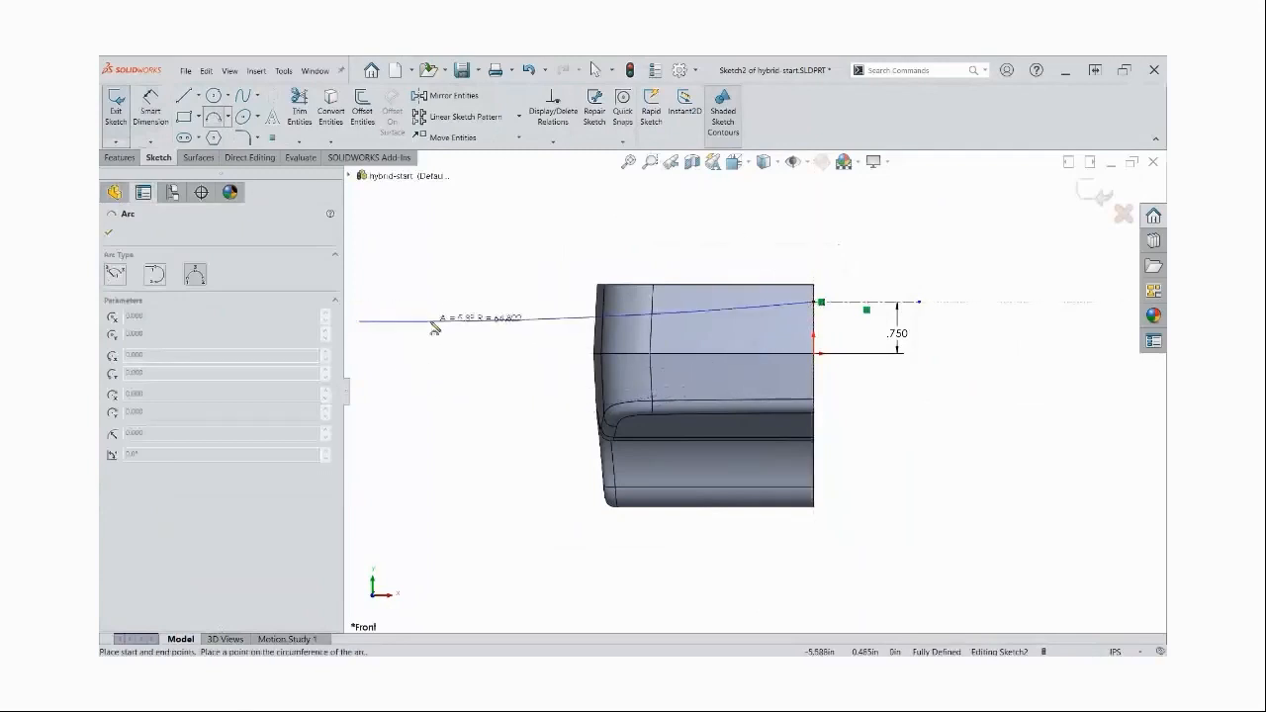
click(445, 313)
key(Escape)
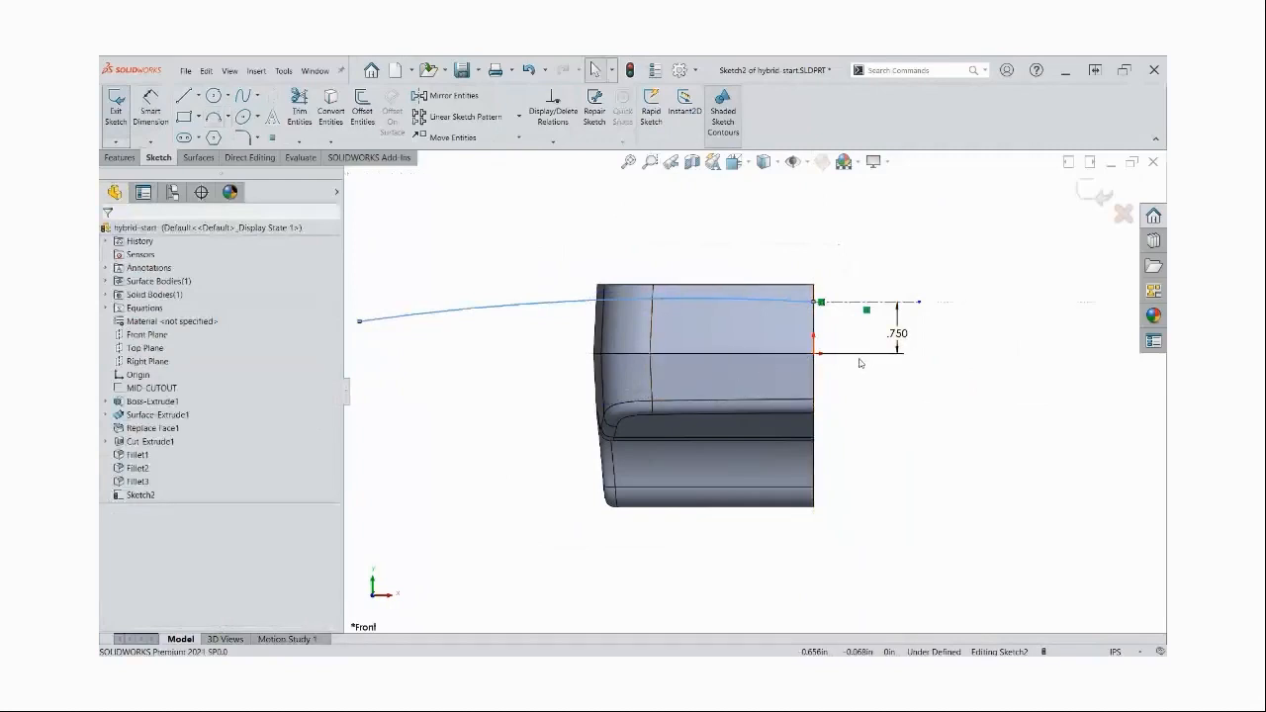
Make the arc tangent to the horizontal centerline and pull its free end farther out and slightly down
ctrl+click(851, 304)
click(882, 252)
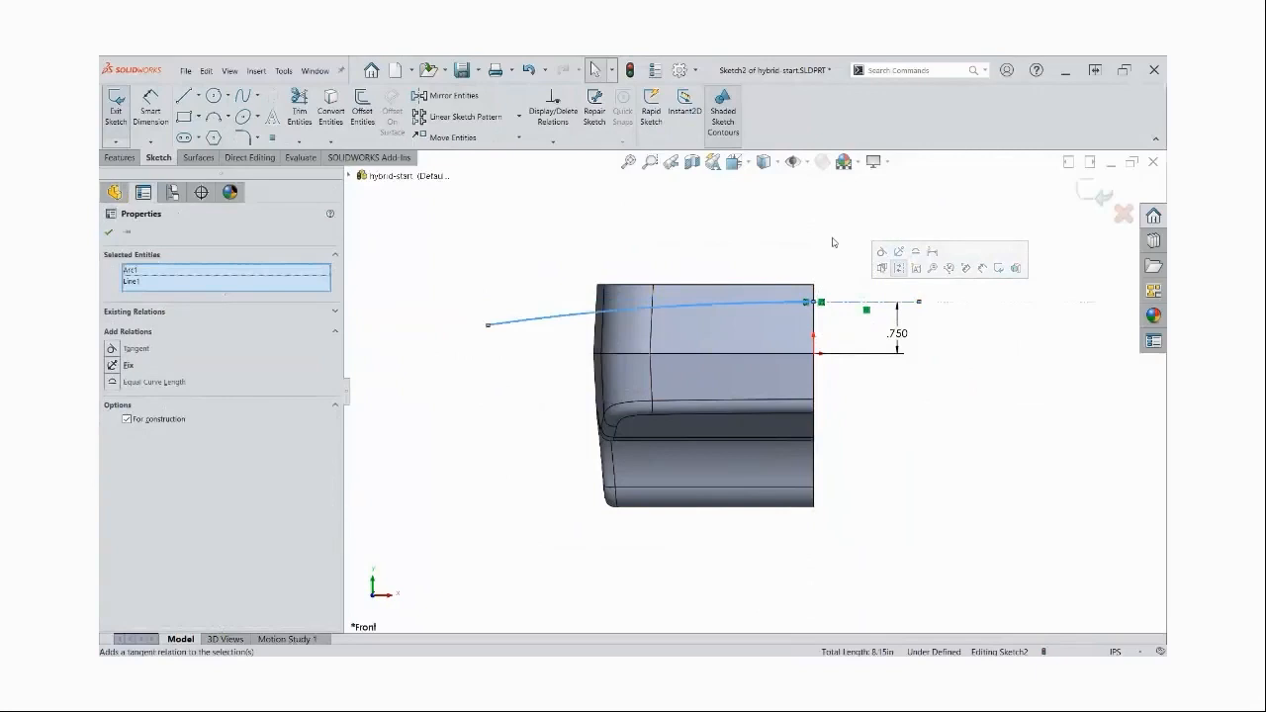
click(840, 237)
drag(487, 325, 381, 345)
Check where the arc's center point lies, and dimension the arc's radius as 80 in
scroll(789, 520, up, 6)
scroll(790, 521, up, 3)
scroll(780, 598, down, 3)
click(738, 551)
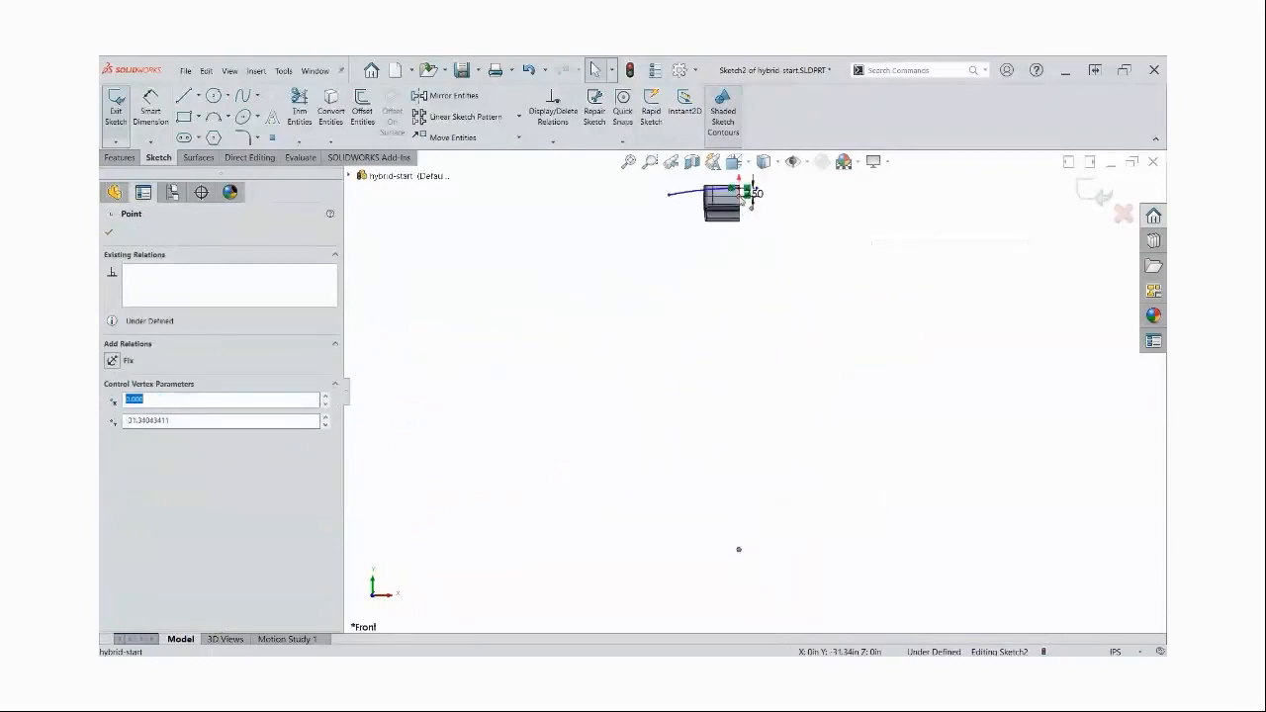
click(751, 381)
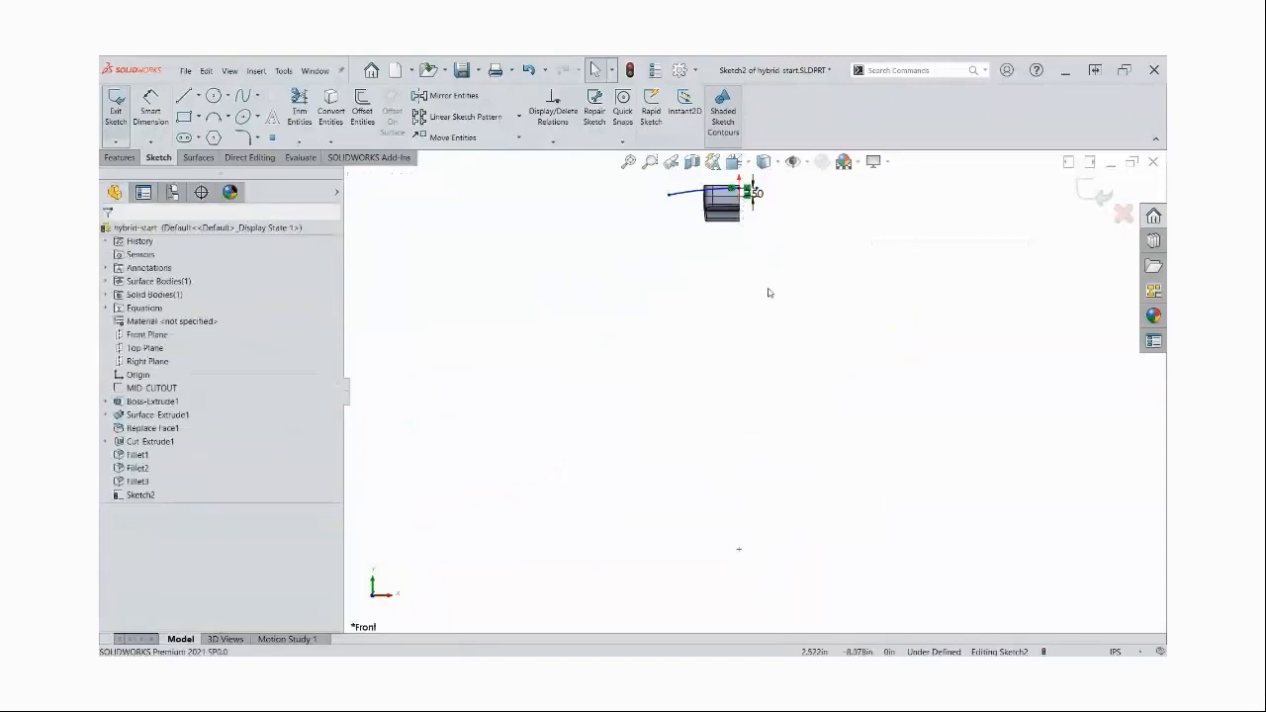
scroll(754, 198, down, 4)
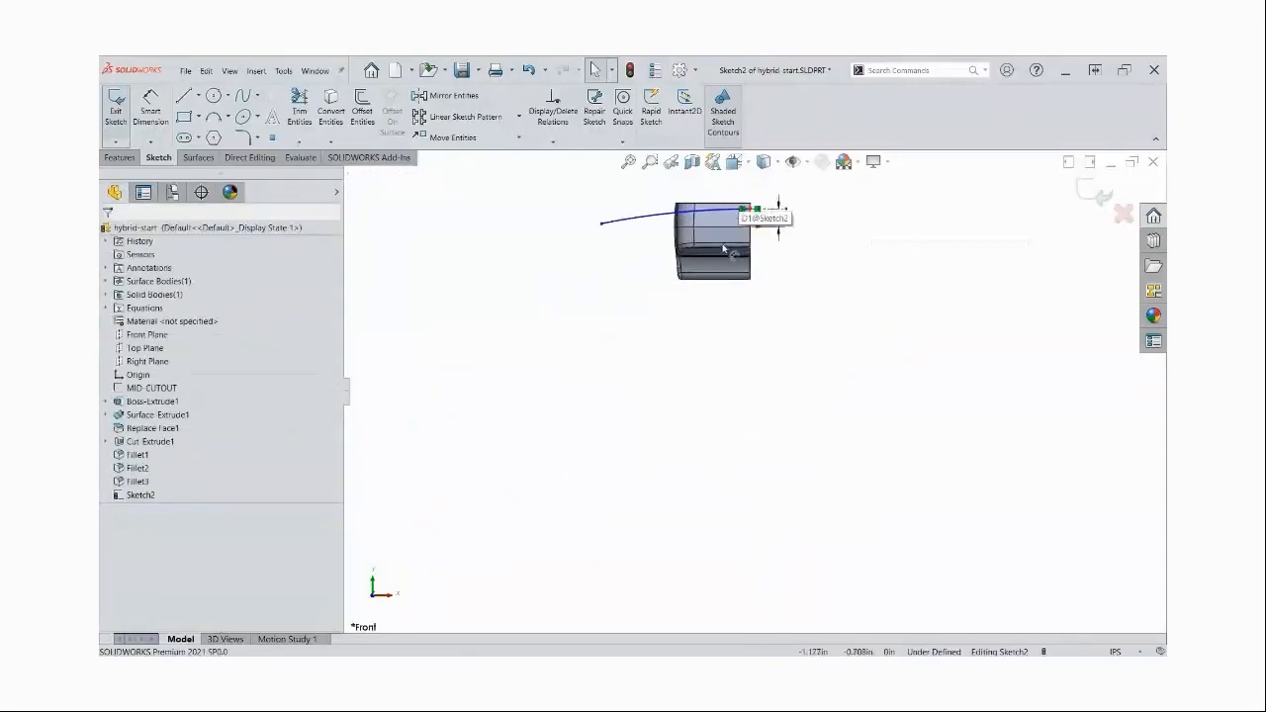
scroll(724, 249, down, 2)
ctrl+middle_drag(673, 249, 671, 341)
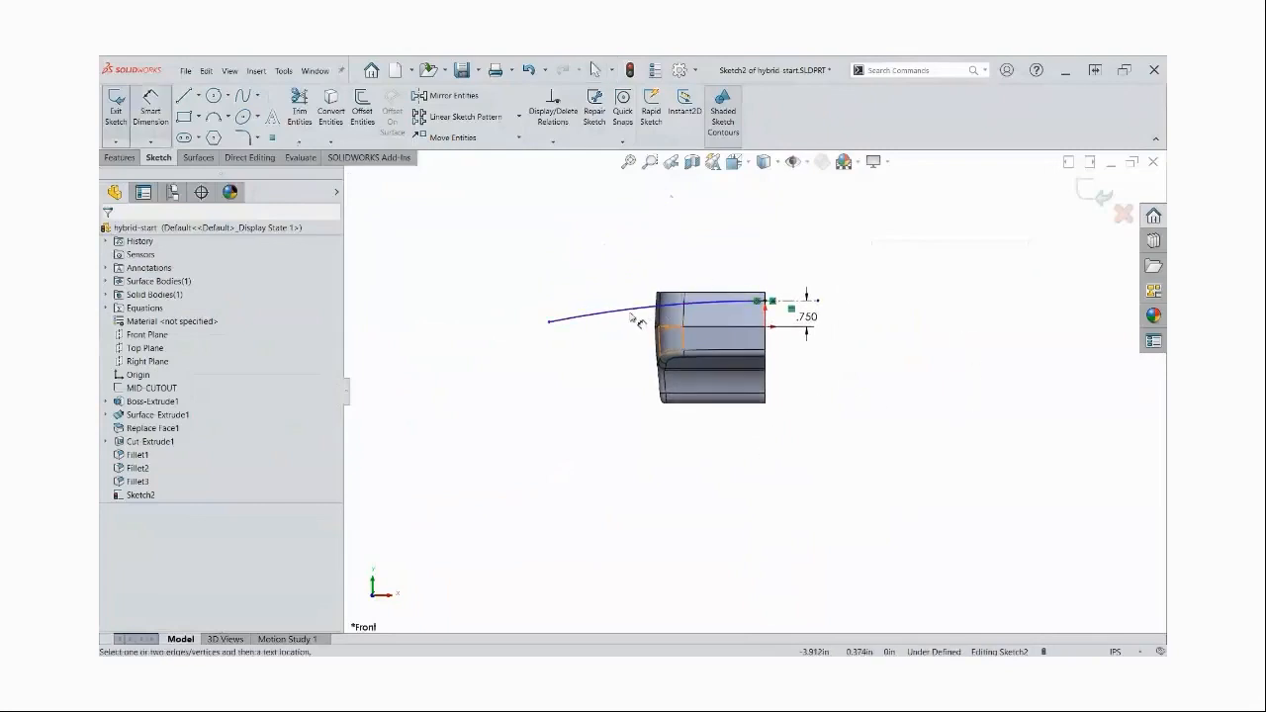
click(594, 314)
click(497, 213)
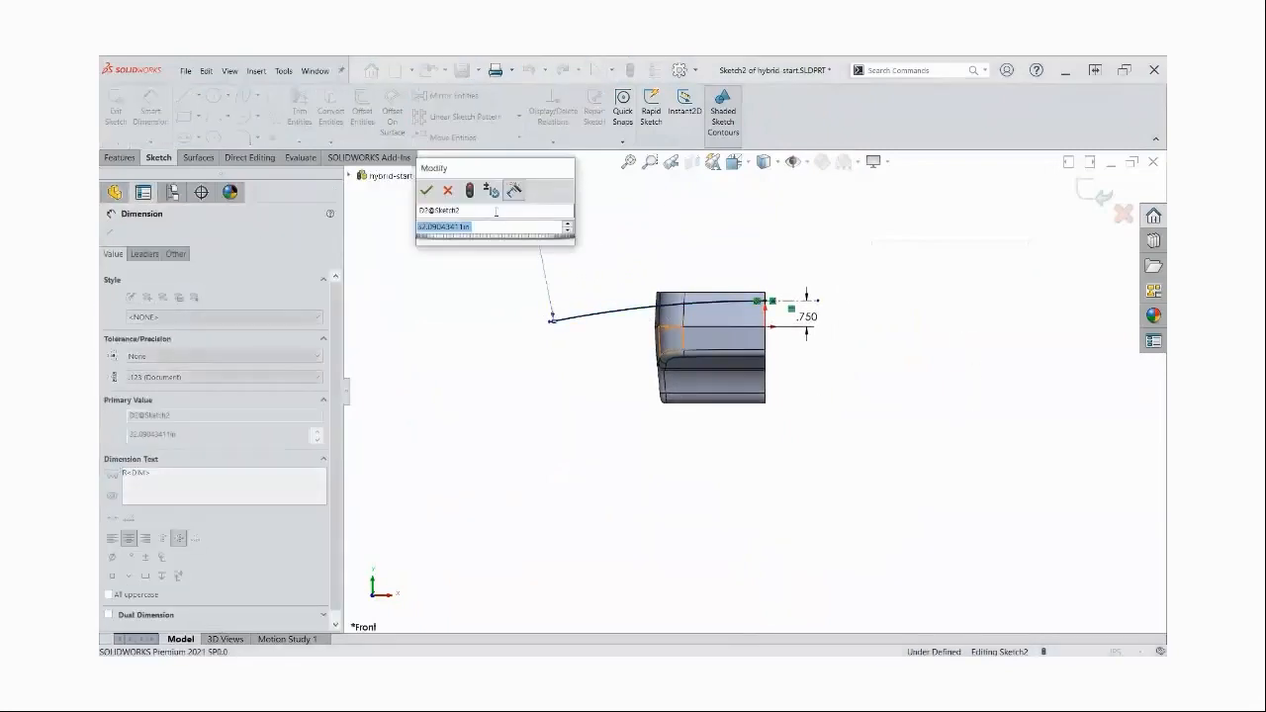
text(80)
key(Return)
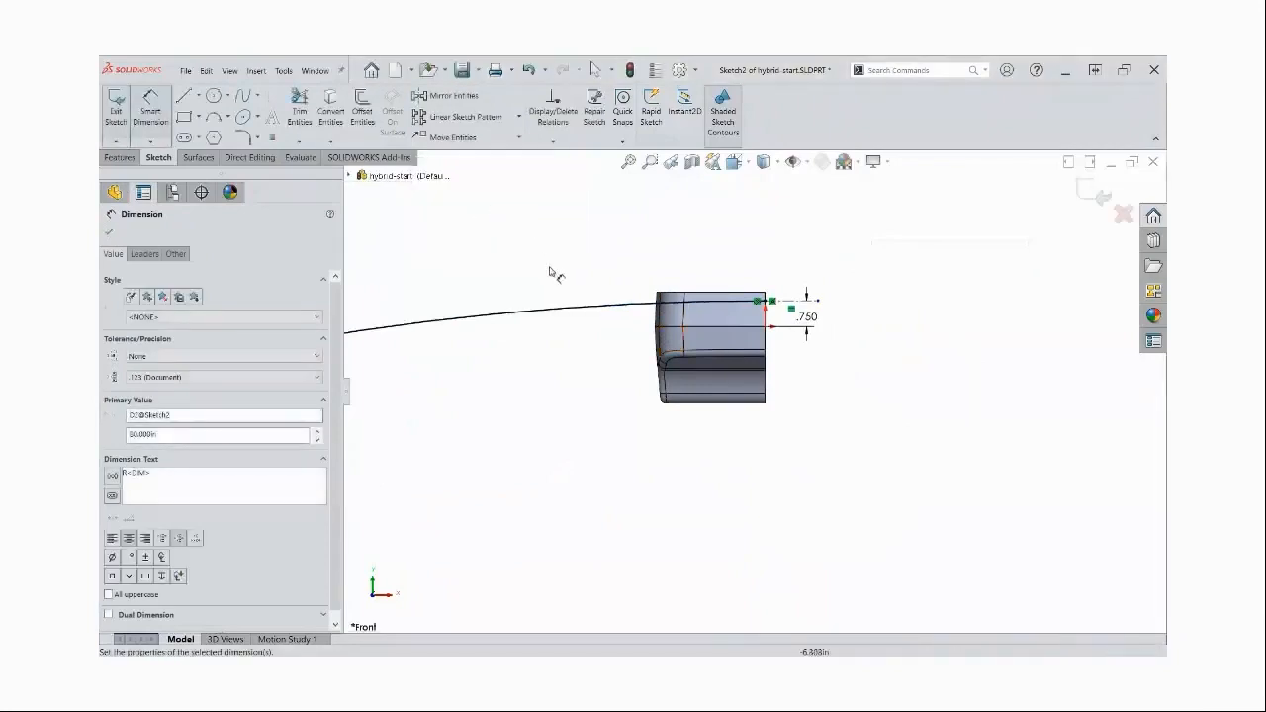
Shorten the 80 in radius arc so its free end lies just beyond the part's outer side
key(Escape)
drag(546, 379, 705, 358)
drag(517, 341, 685, 299)
click(840, 485)
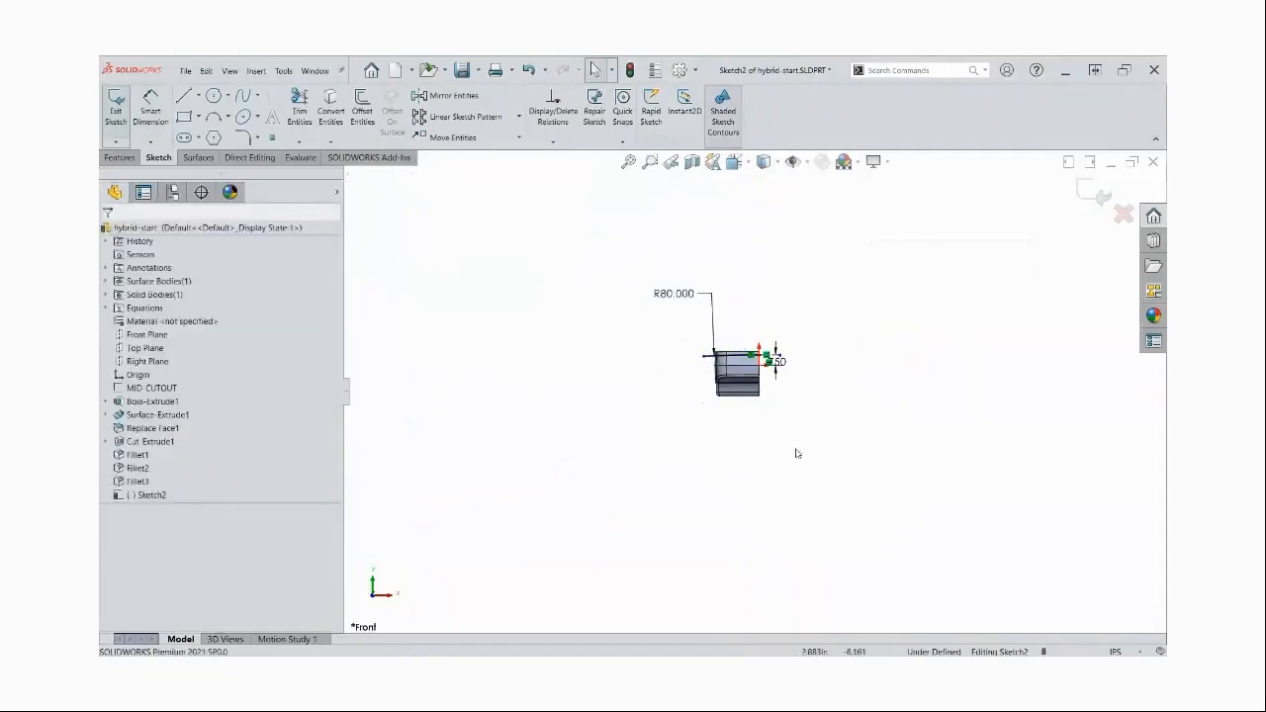
scroll(749, 368, down, 4)
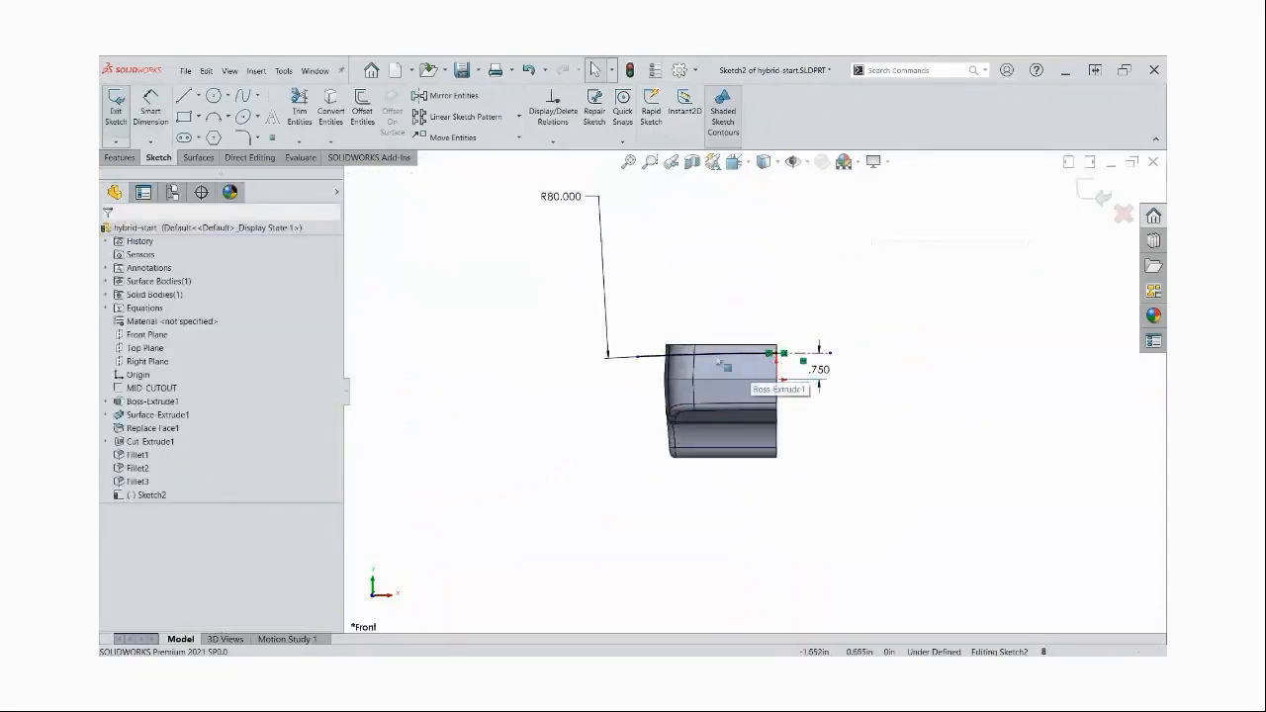
Sketch a horizontal construction line about 6.4 in long well below the part
middle_drag(831, 427, 834, 416)
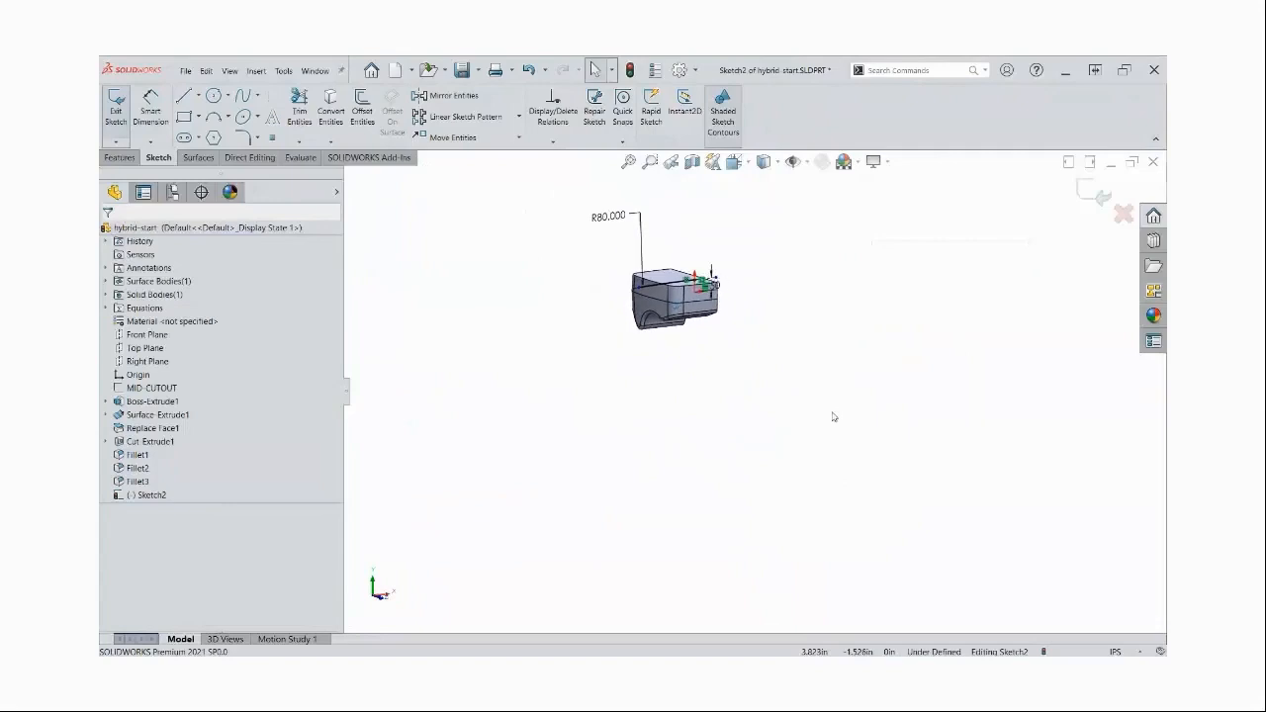
click(183, 95)
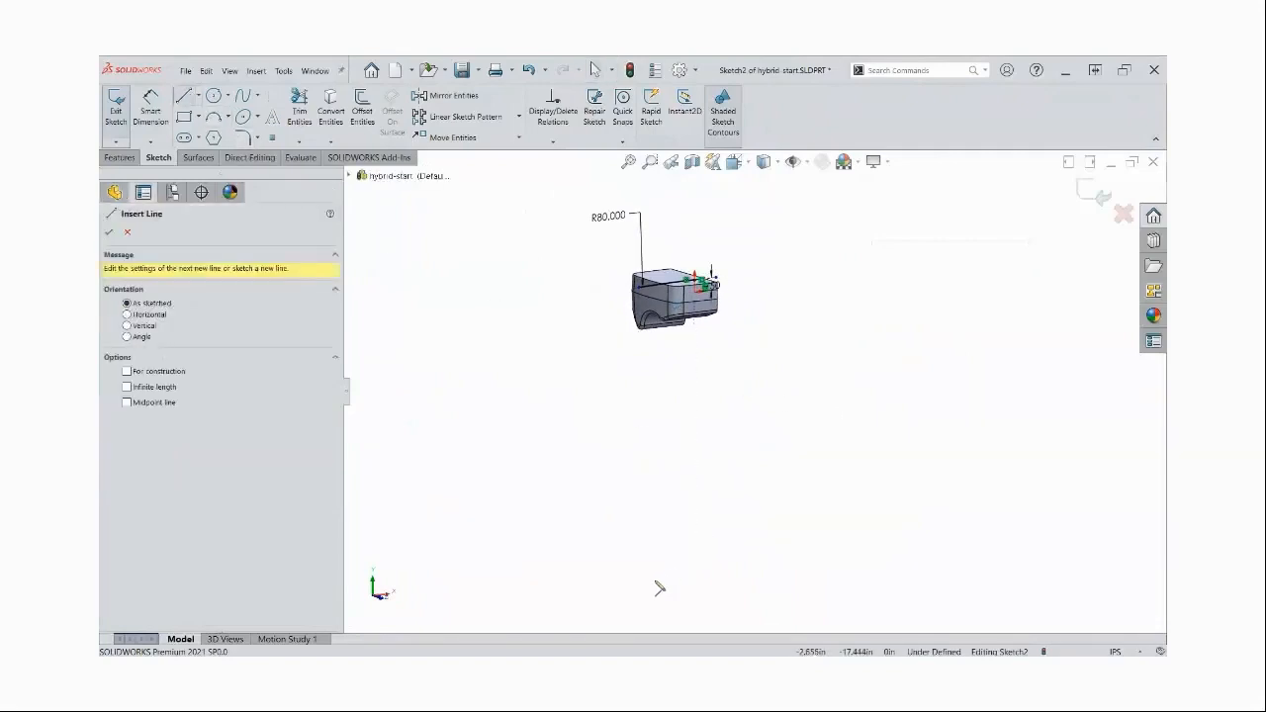
drag(661, 572, 753, 564)
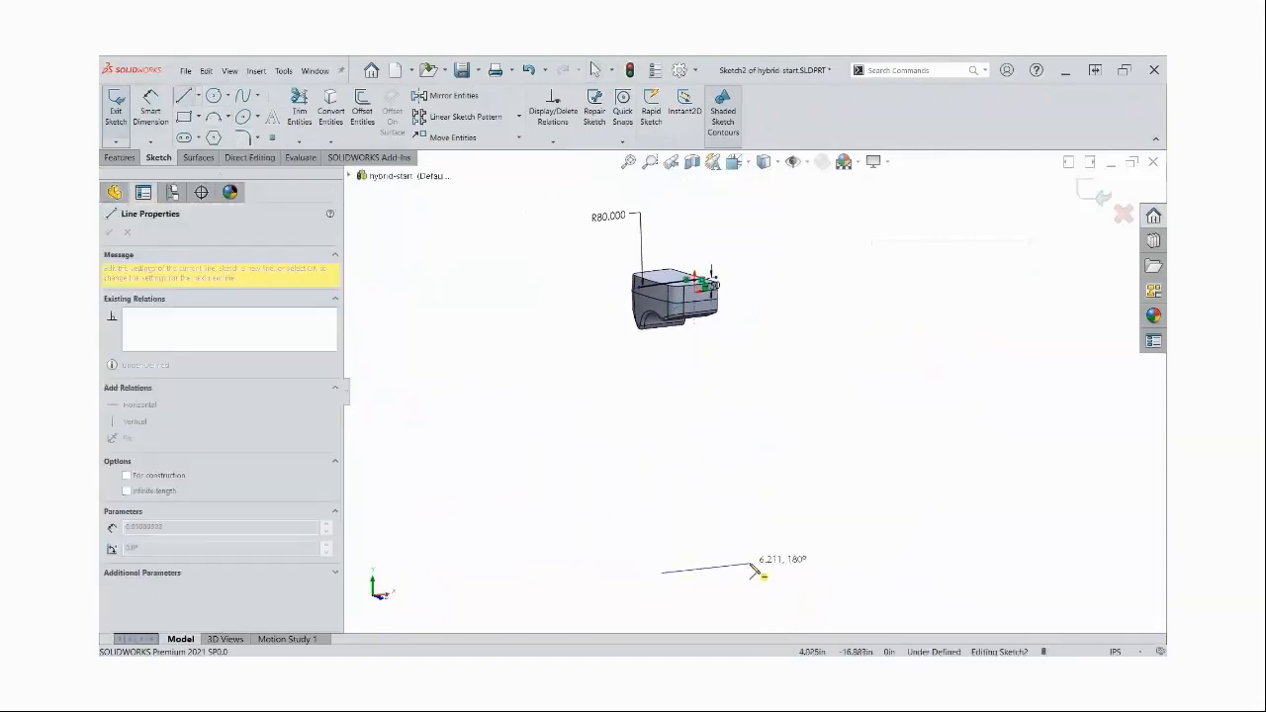
key(Escape)
click(733, 568)
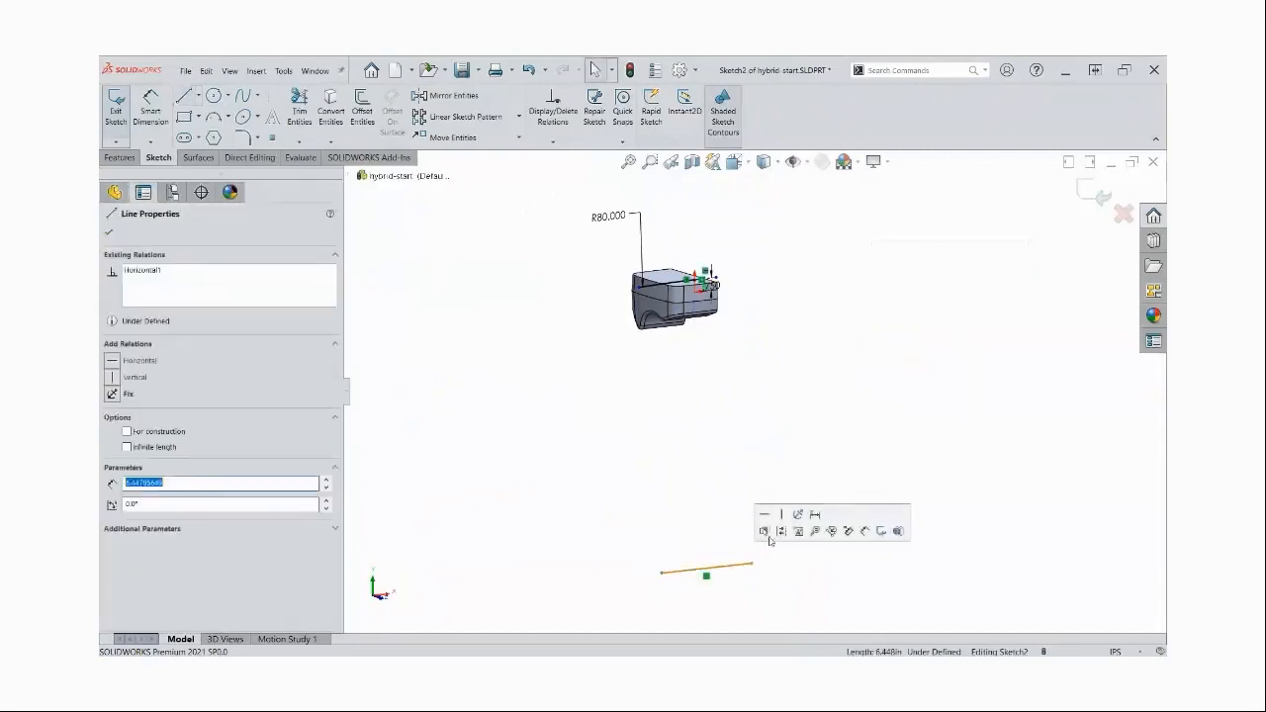
click(750, 480)
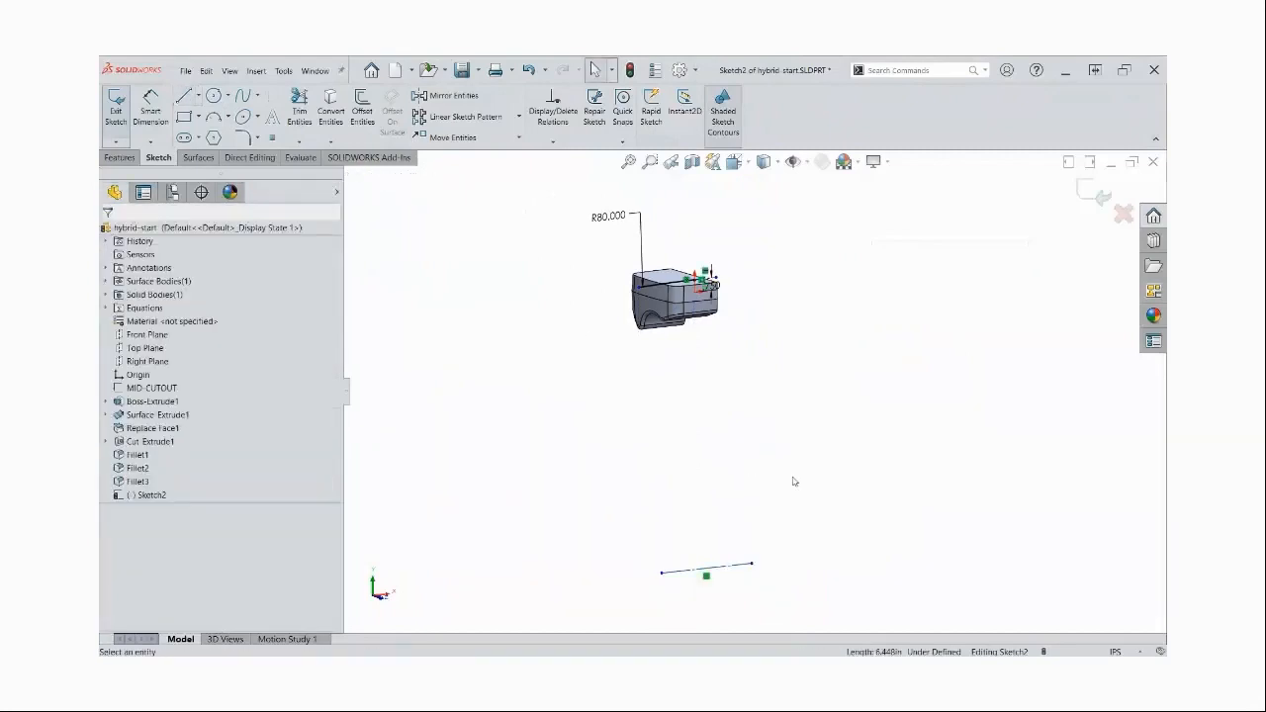
Dimension the lower construction line 40 in below the origin
right_drag(815, 580, 734, 501)
click(706, 570)
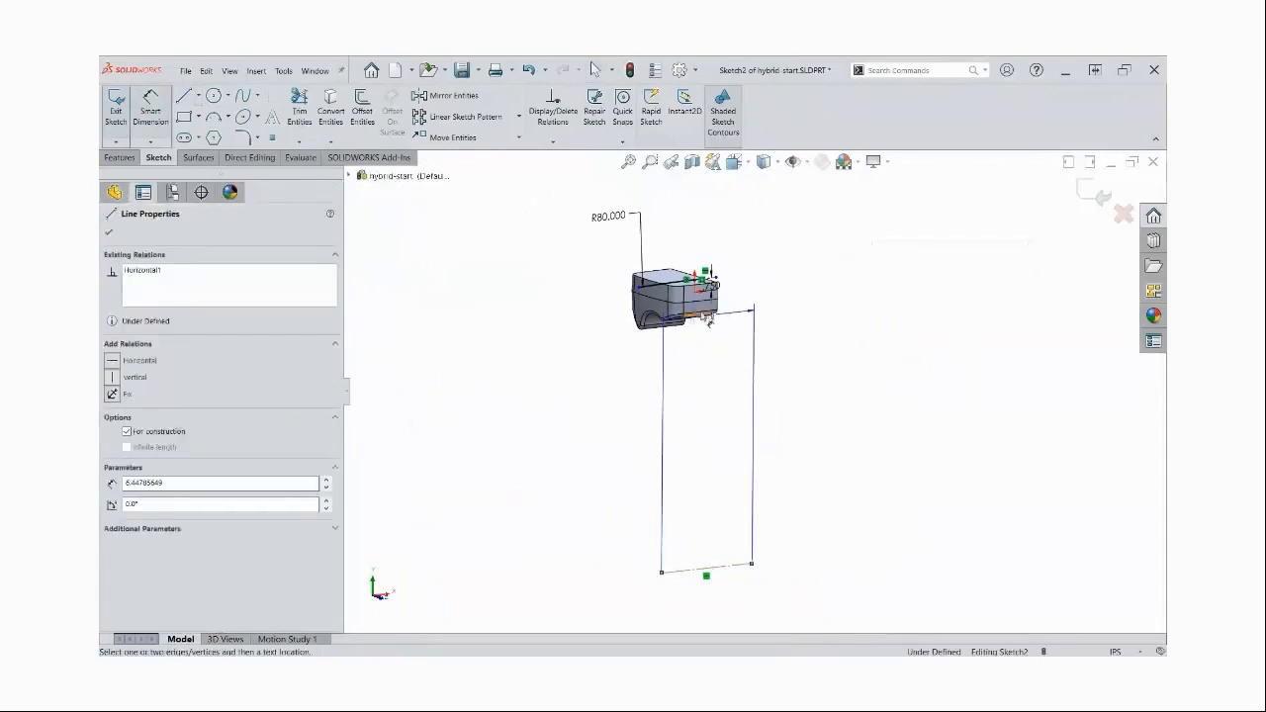
click(700, 287)
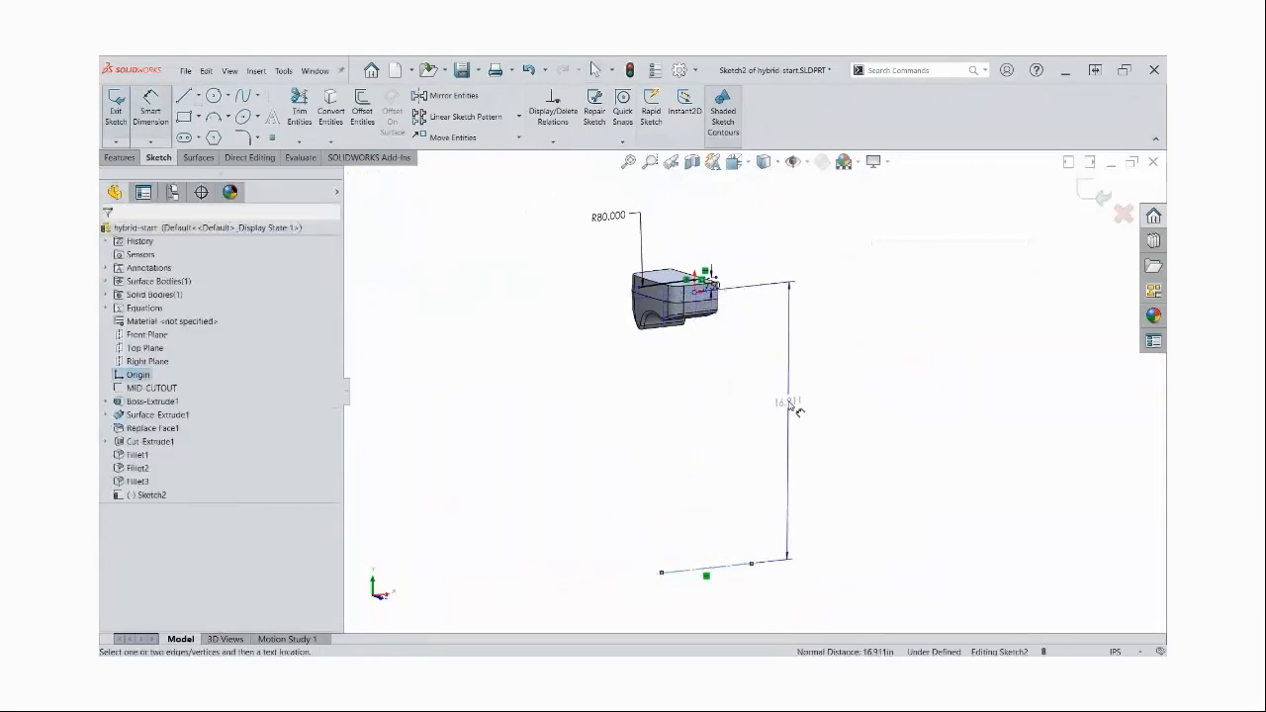
click(789, 400)
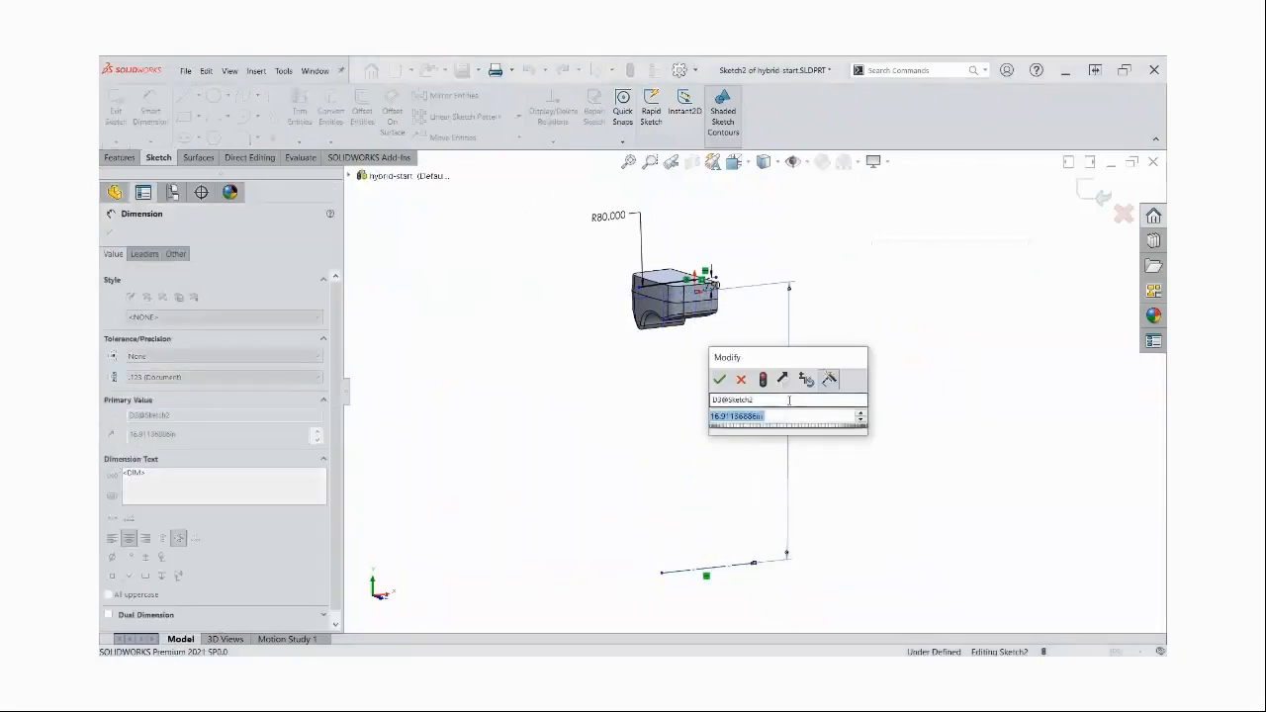
text(40)
key(Return)
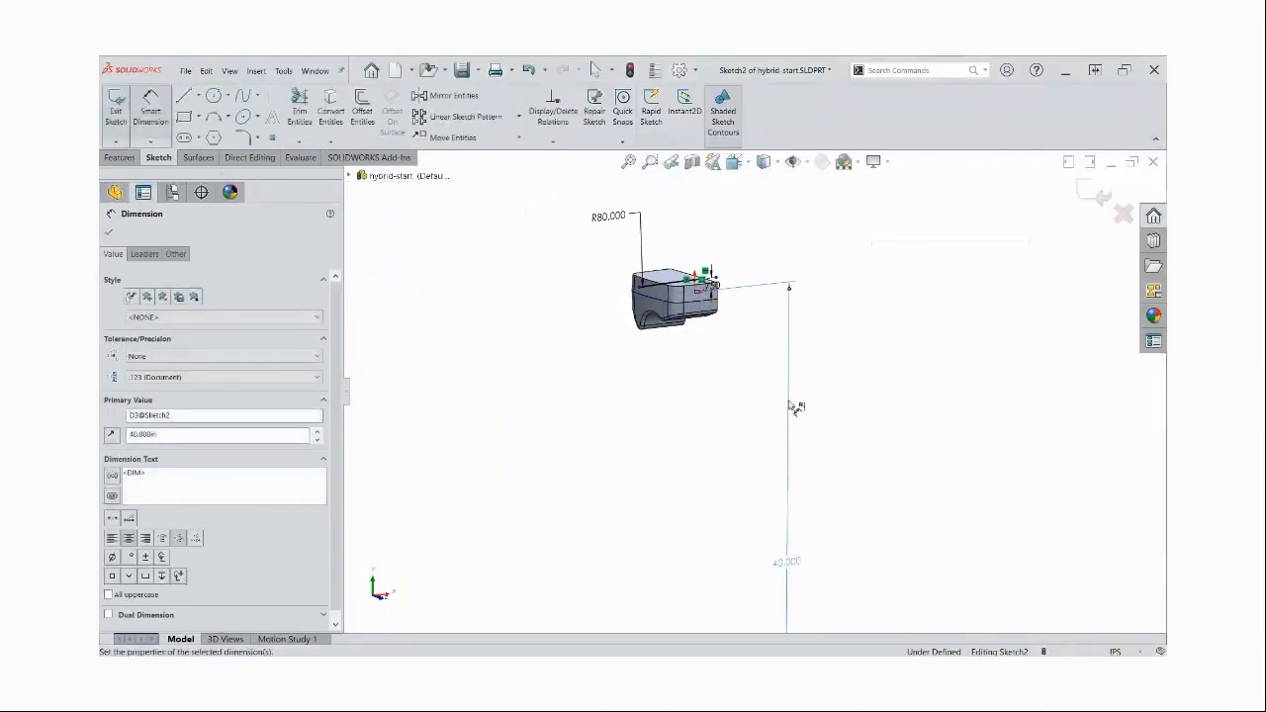
scroll(794, 462, up, 7)
scroll(795, 508, down, 4)
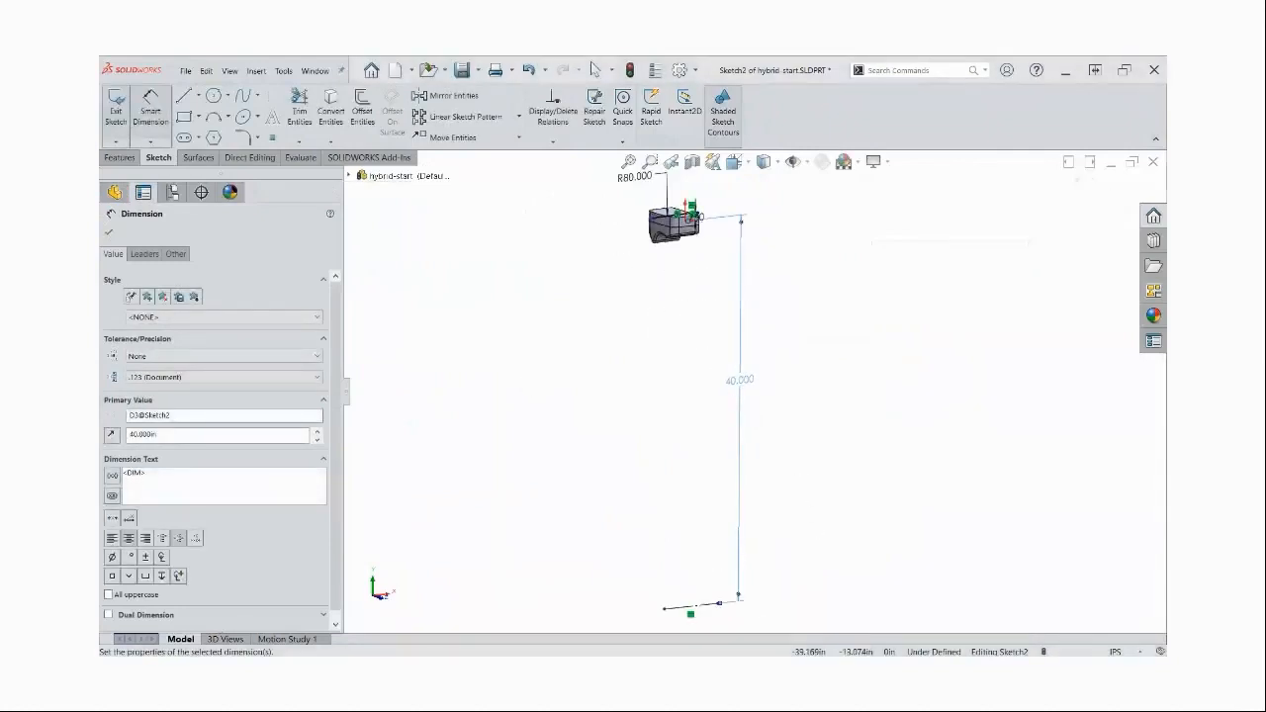
click(861, 454)
Create a revolved surface from the arc about the lower construction line, using Mid Plane with an angle of 15 degrees
middle_drag(734, 286, 713, 291)
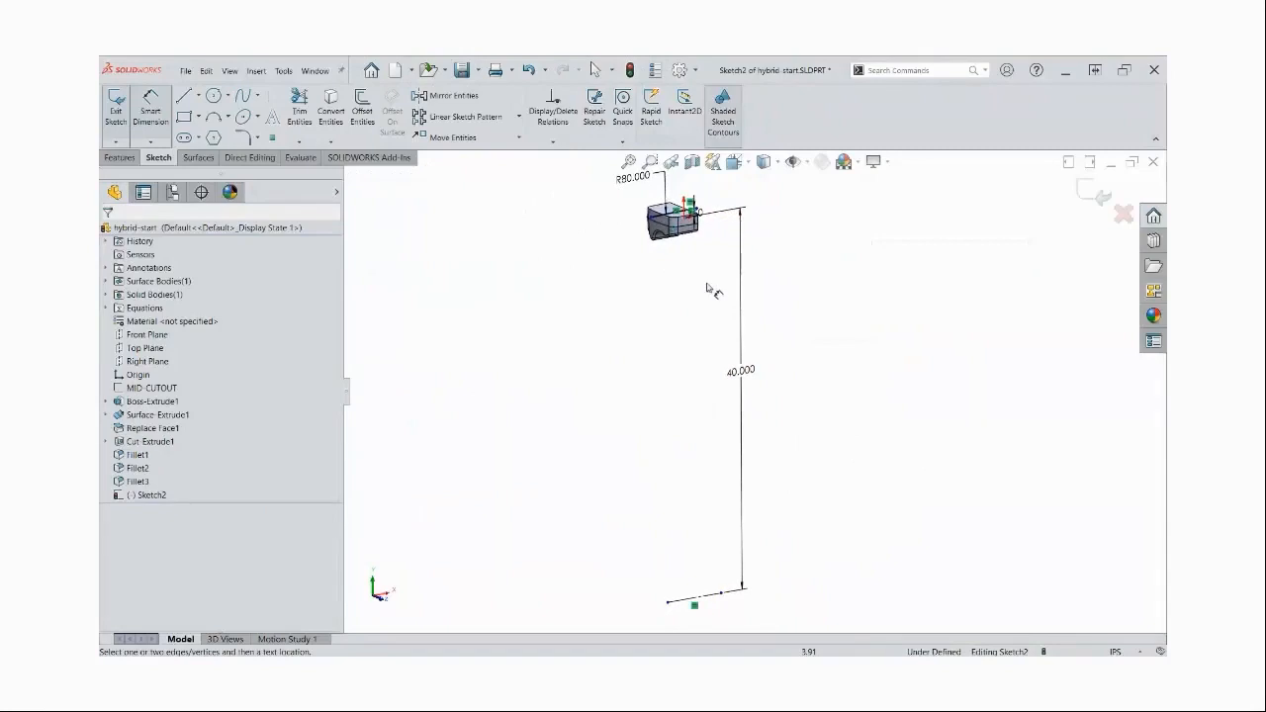
click(197, 157)
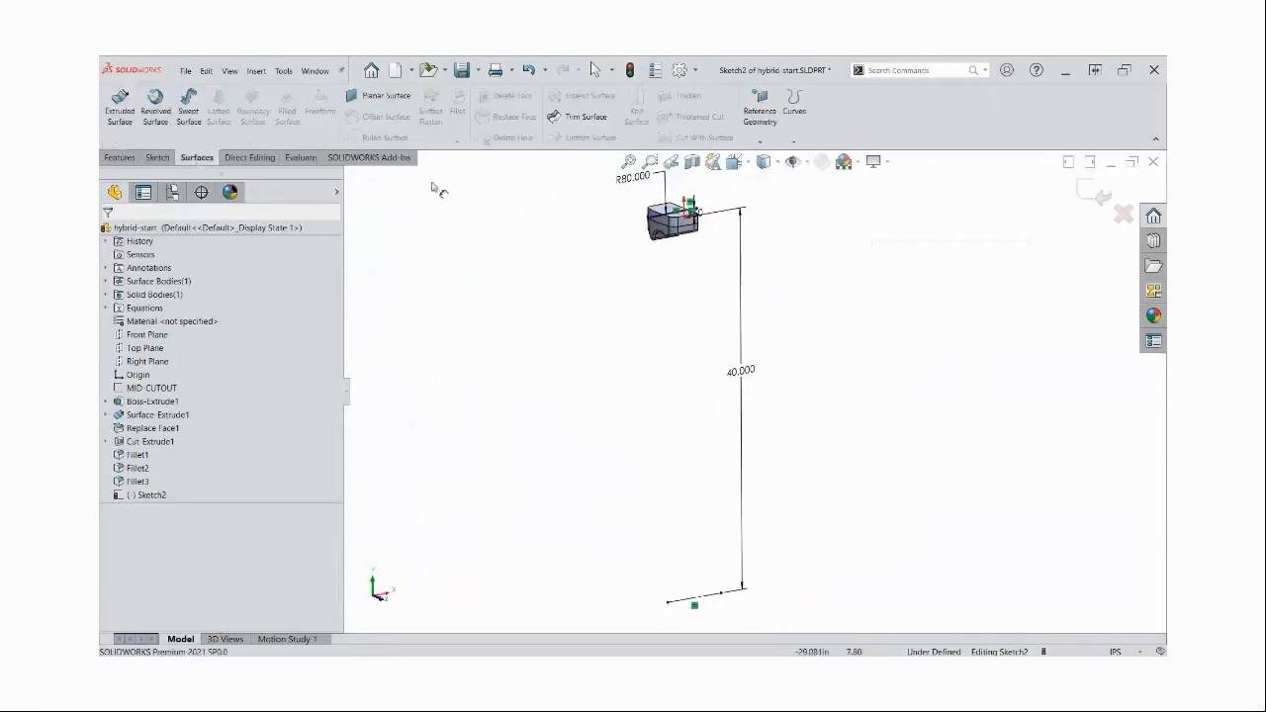
click(156, 111)
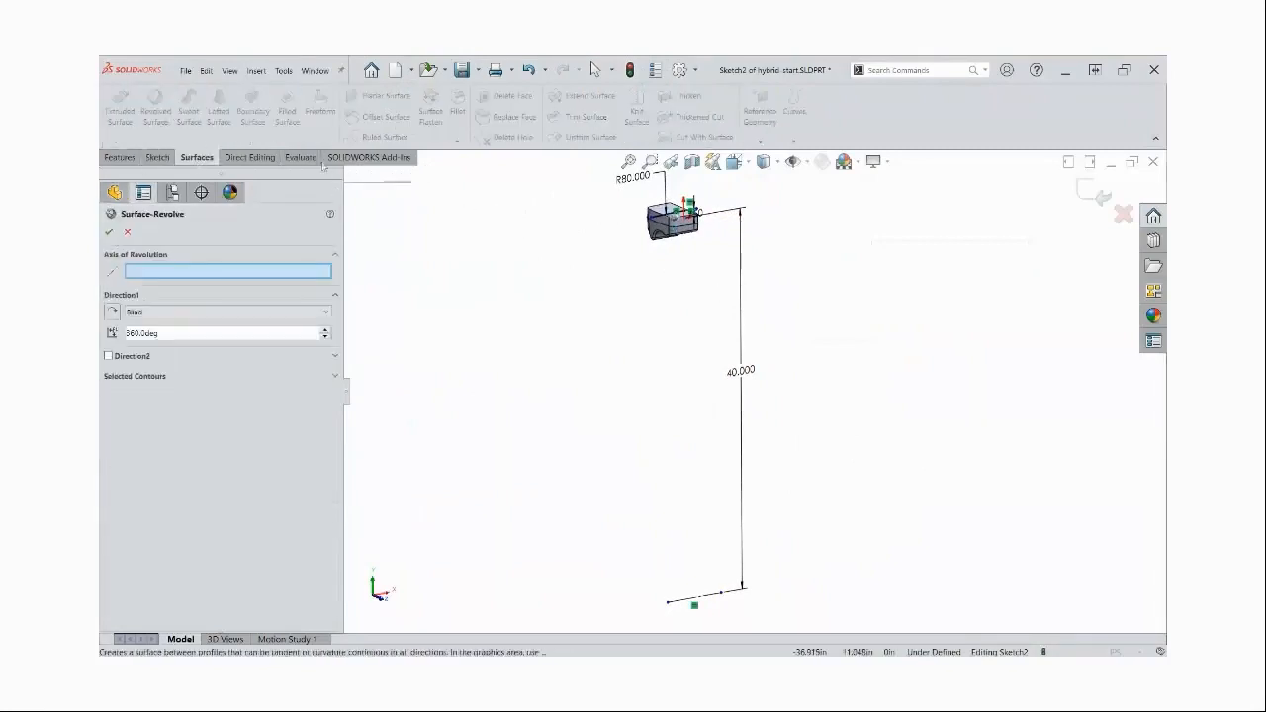
click(694, 605)
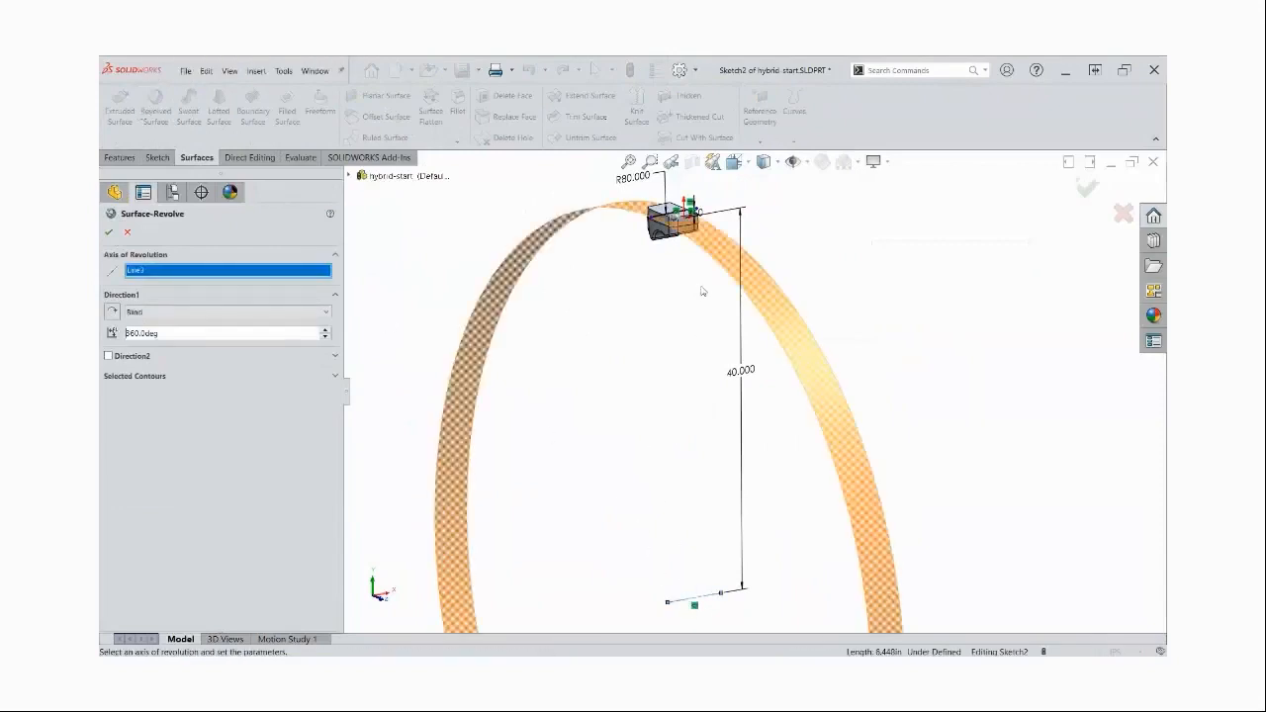
scroll(702, 291, down, 6)
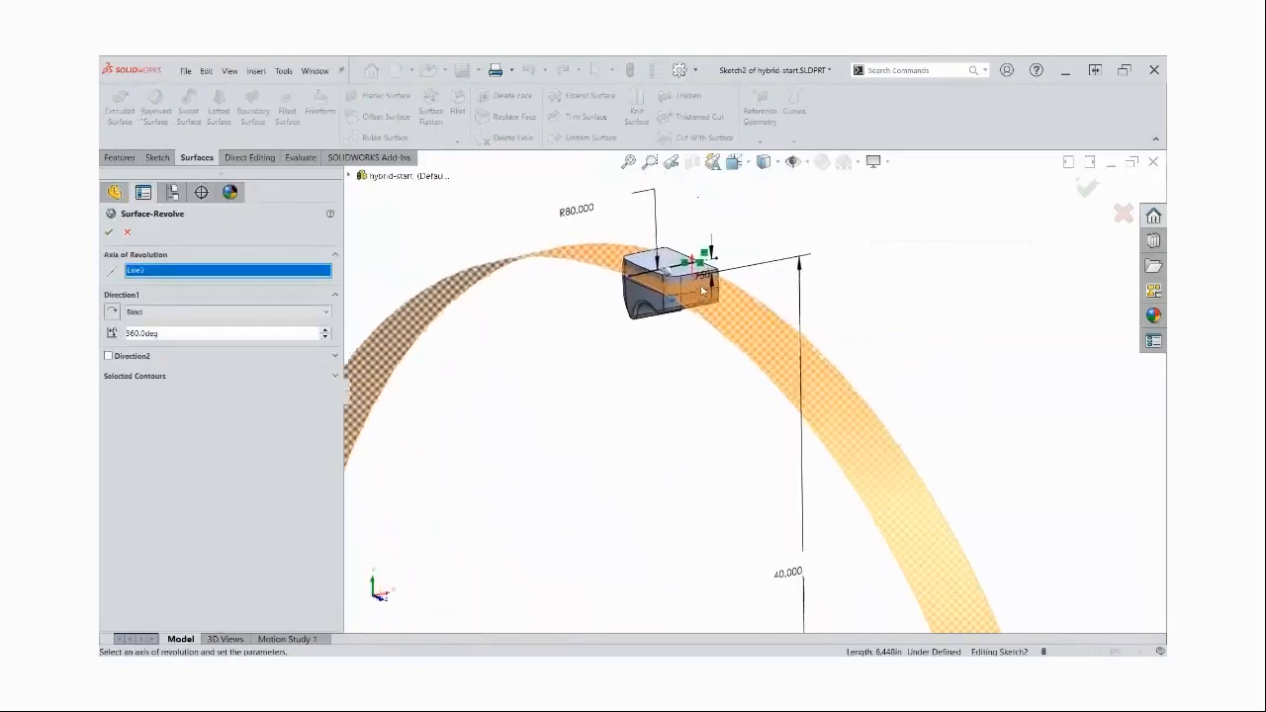
scroll(706, 290, down, 3)
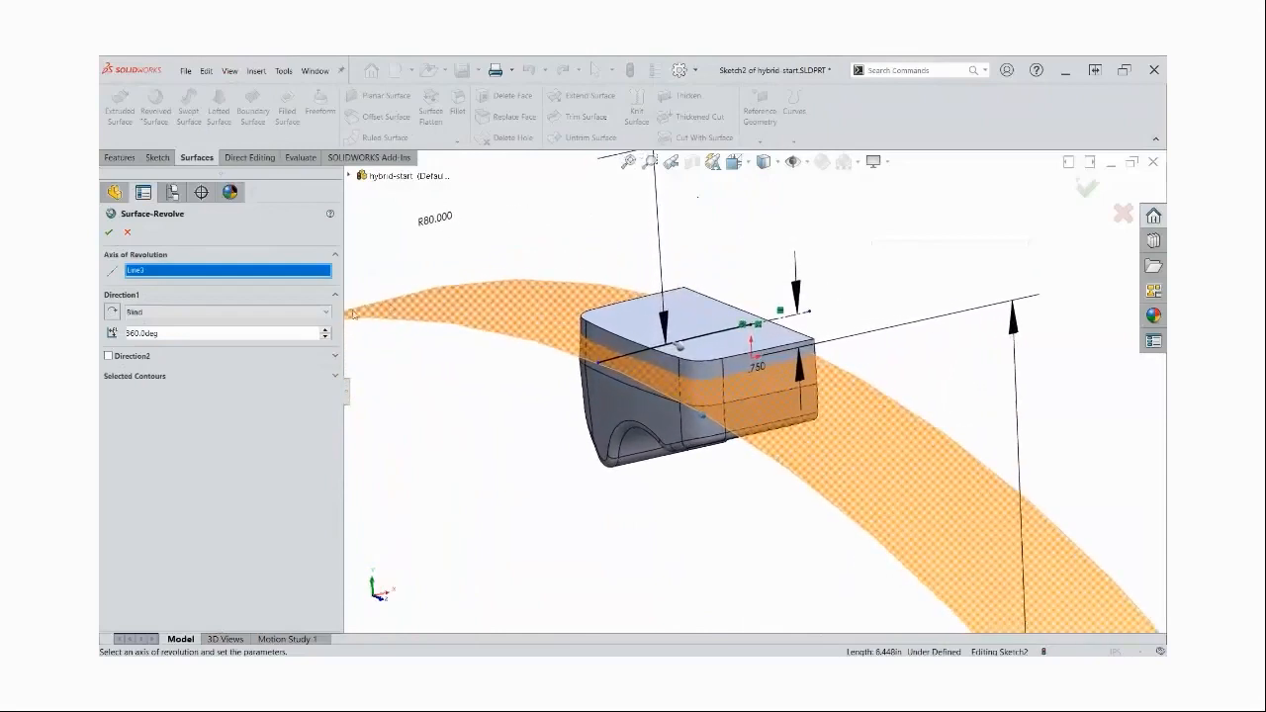
click(212, 312)
click(192, 373)
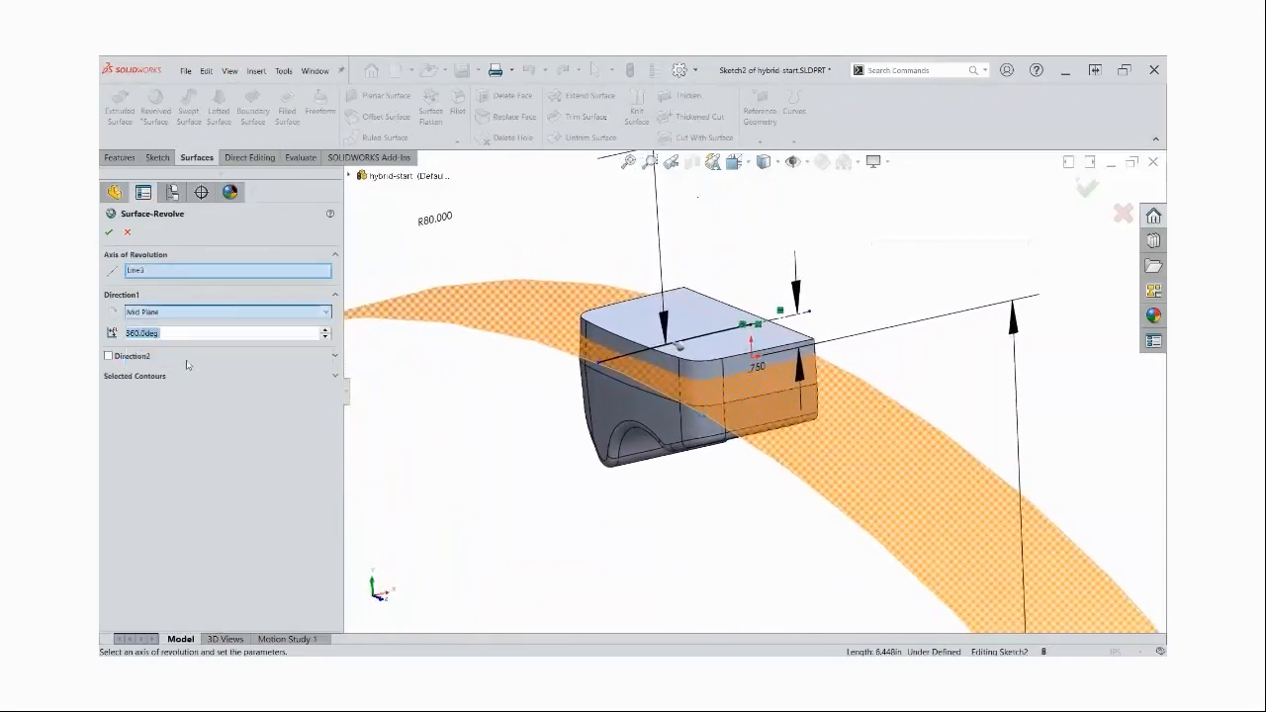
text(15)
key(Return)
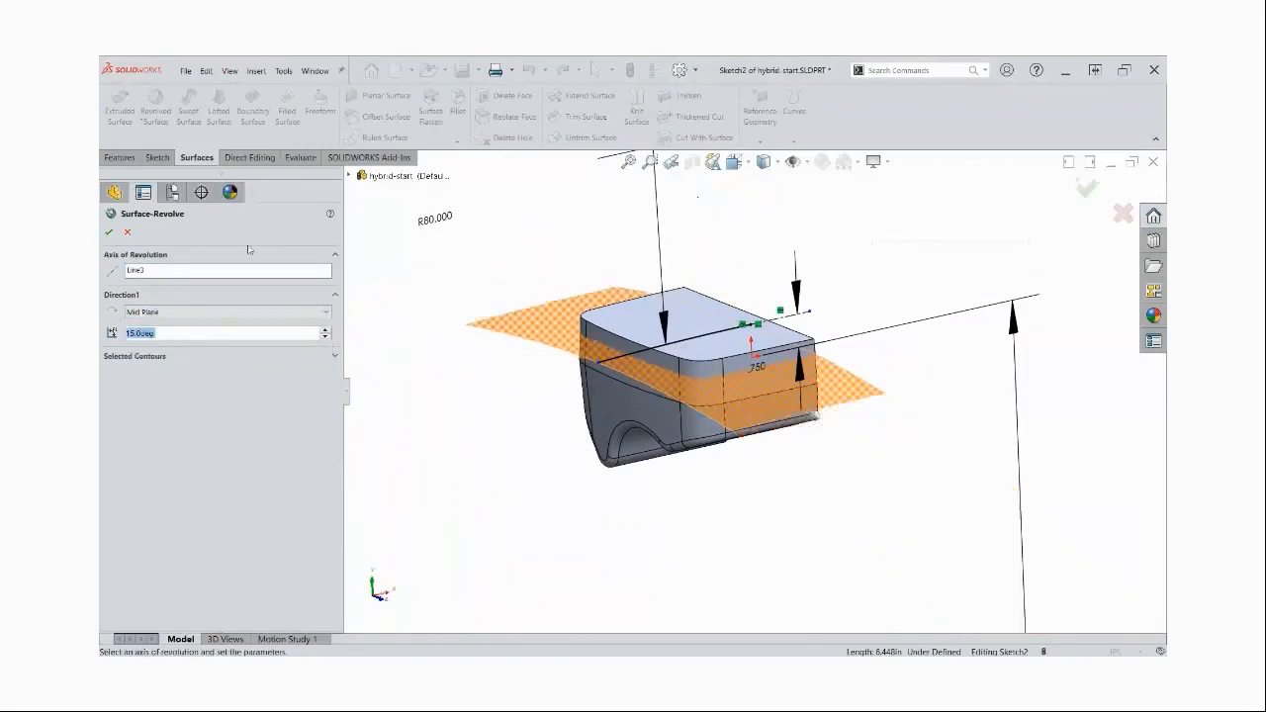
click(109, 232)
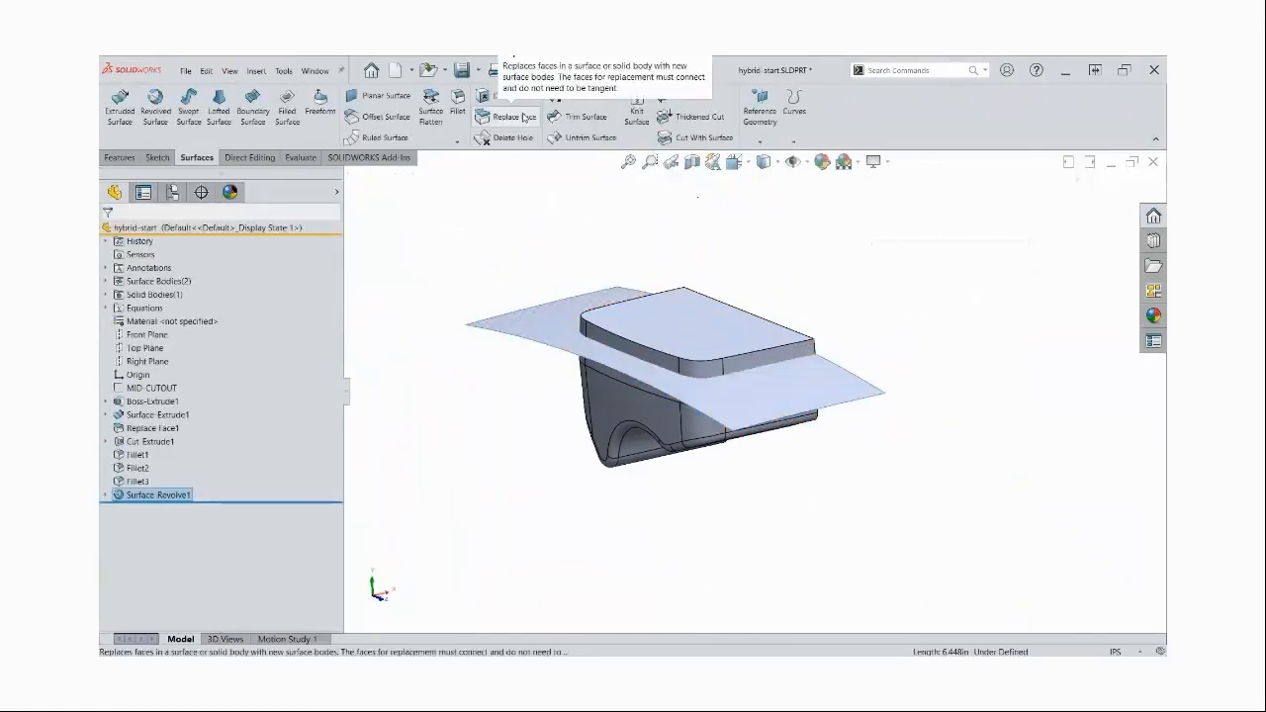
Cut the solid body with the revolved surface, removing the material above it
click(709, 139)
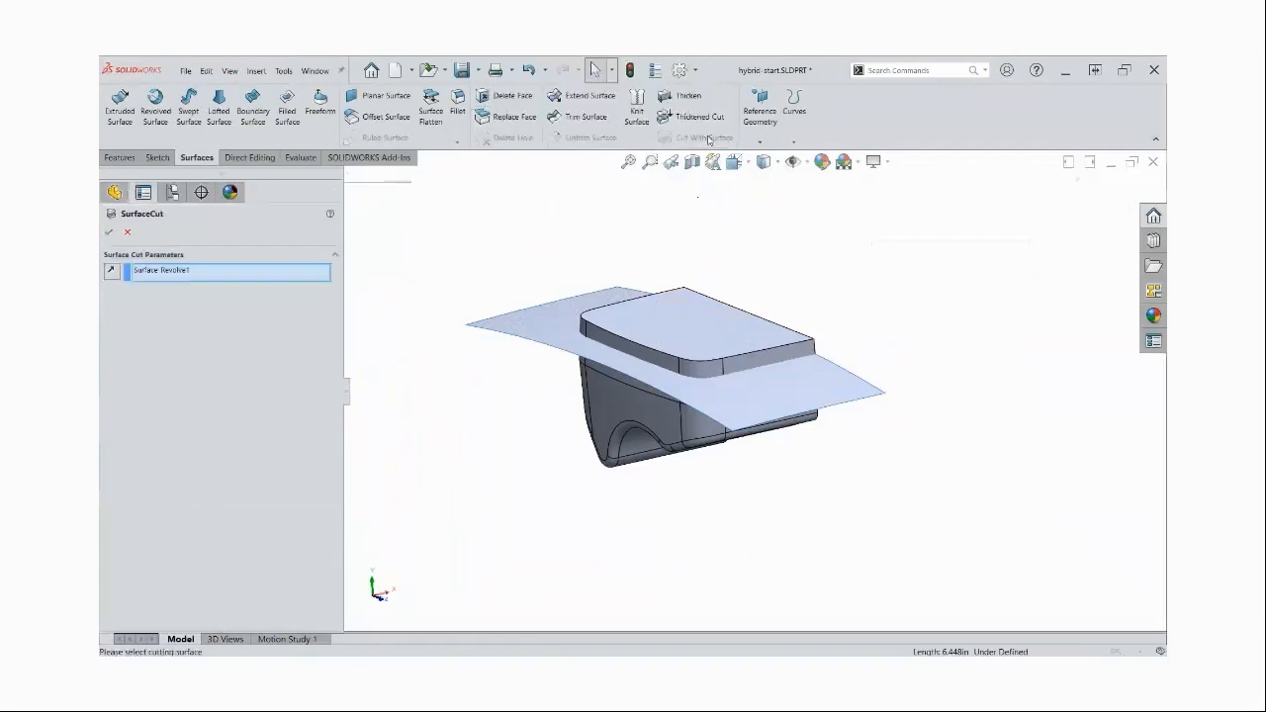
click(588, 305)
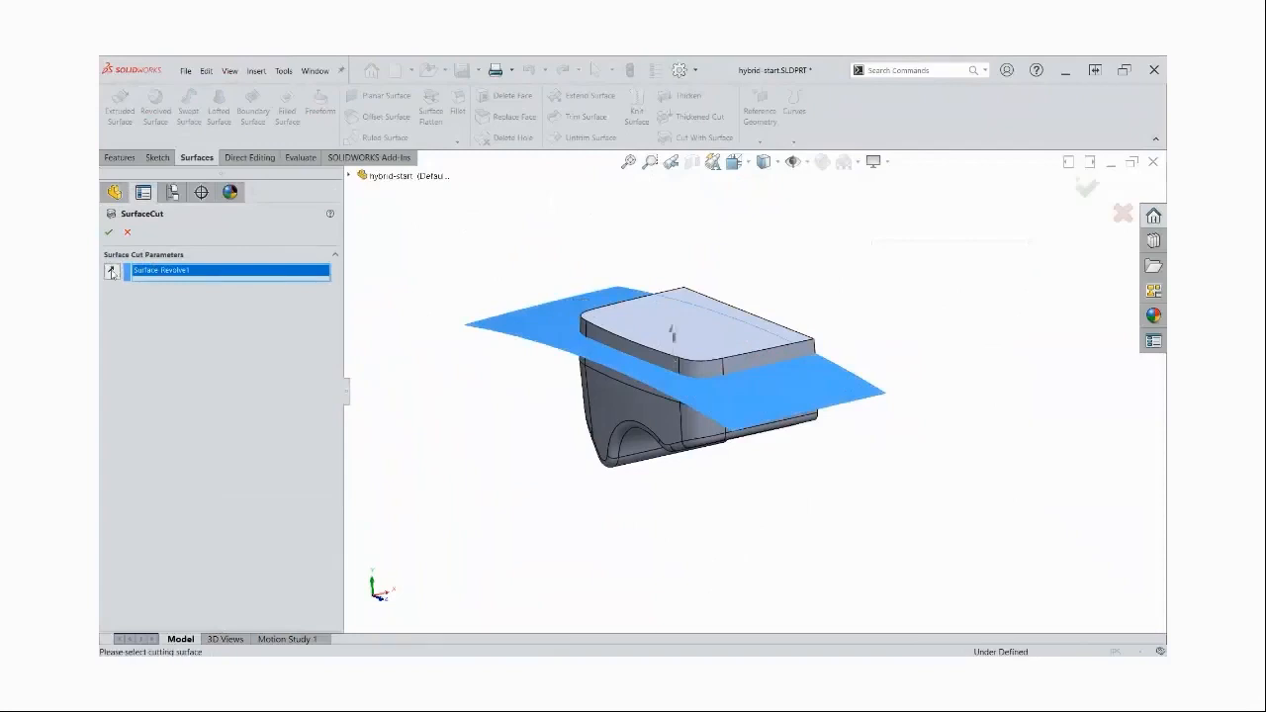
click(109, 232)
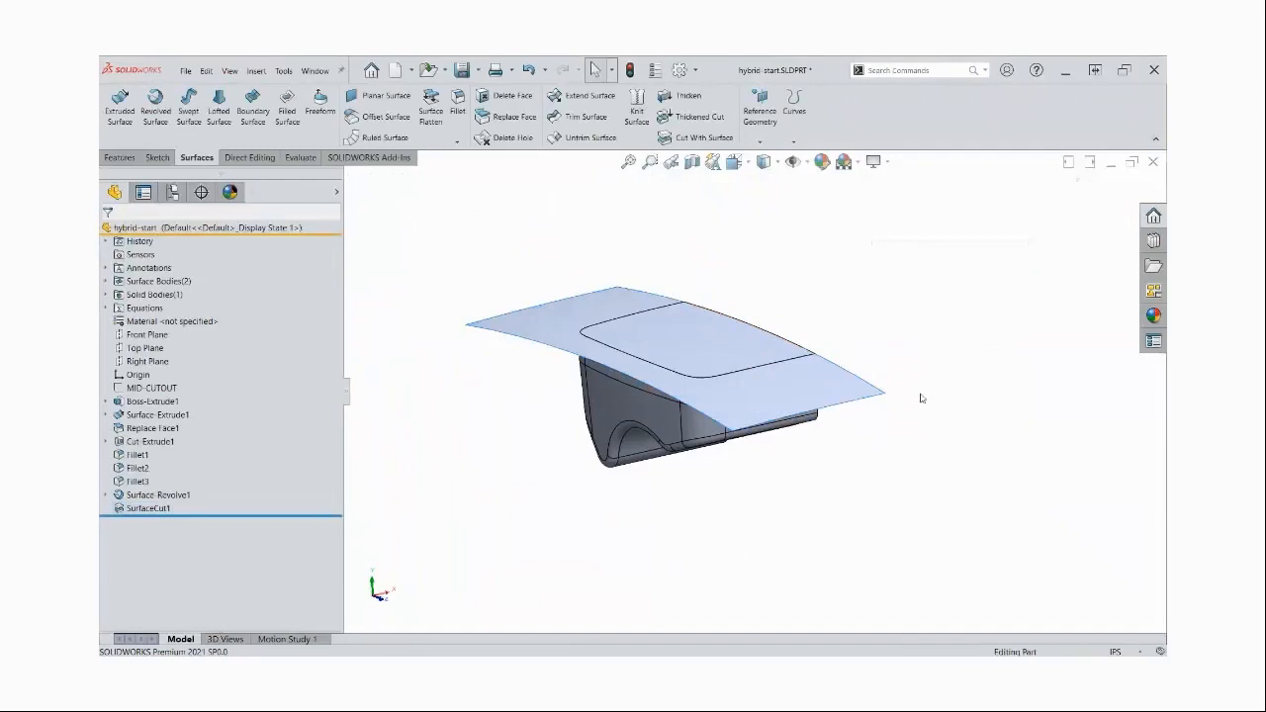
Turn on Instant3D and try to change the revolved surface's arc radius to 78 in directly in the model
scroll(921, 399, down, 5)
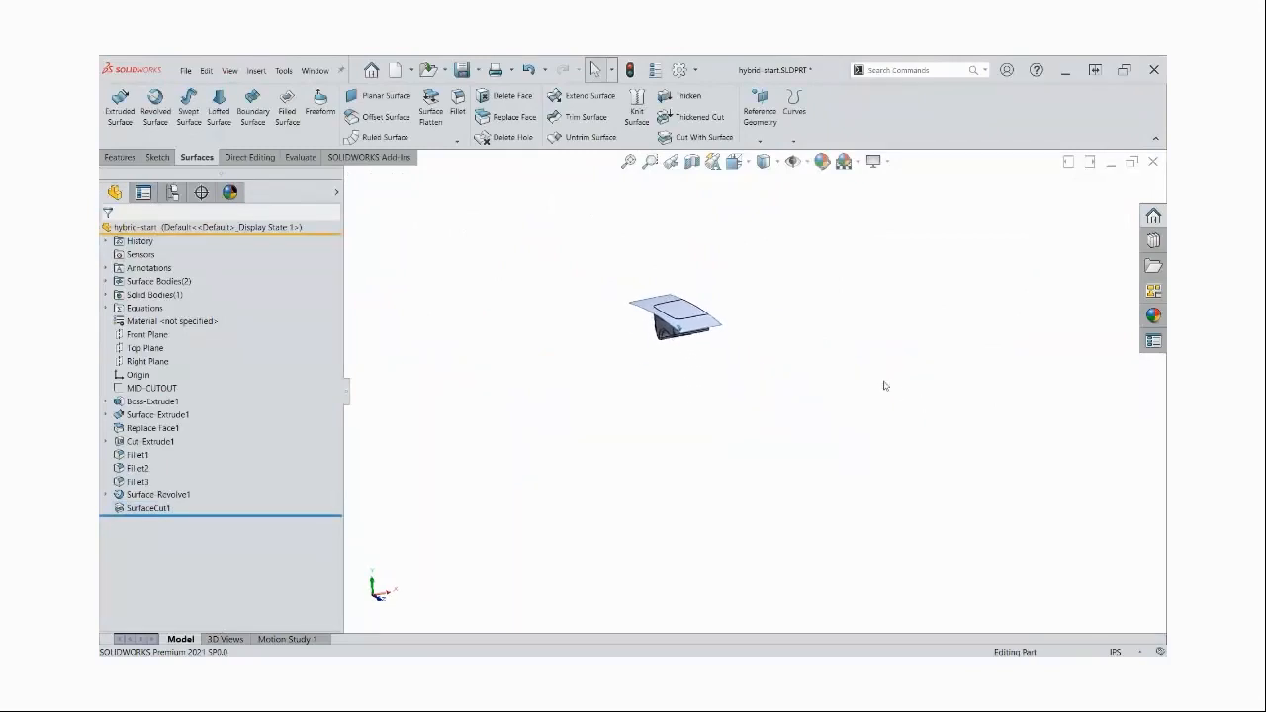
click(123, 159)
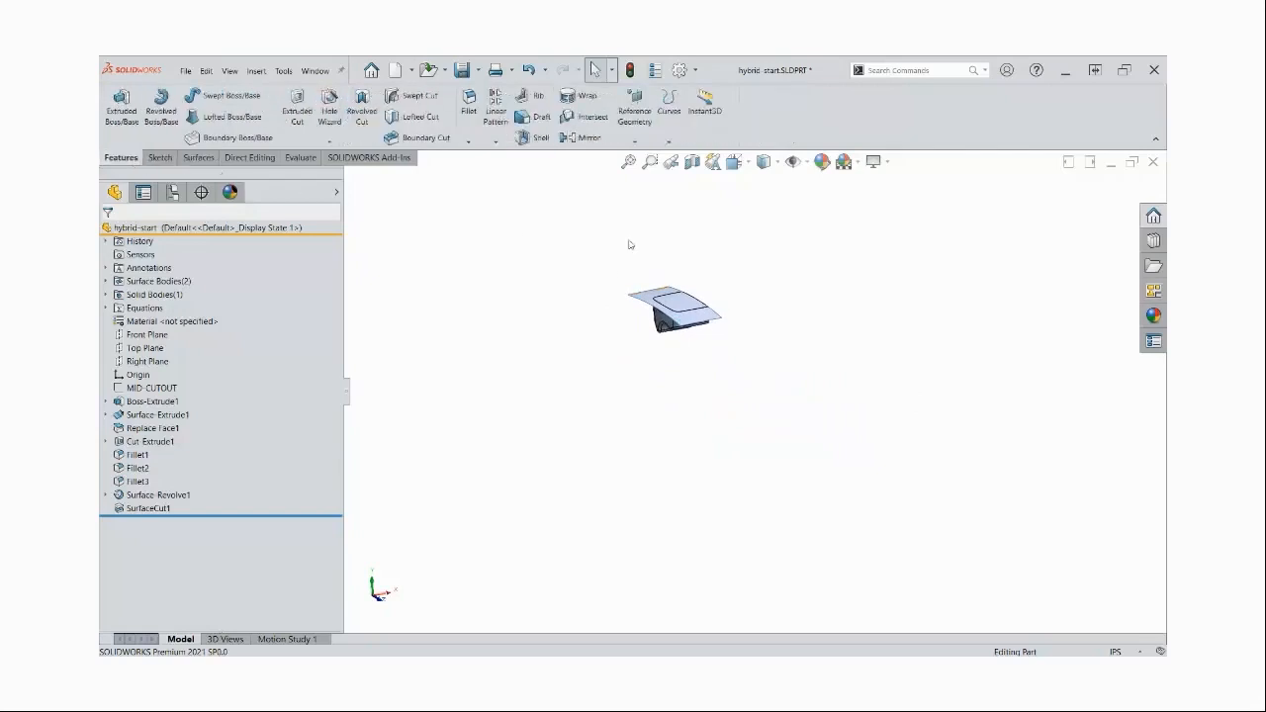
click(712, 117)
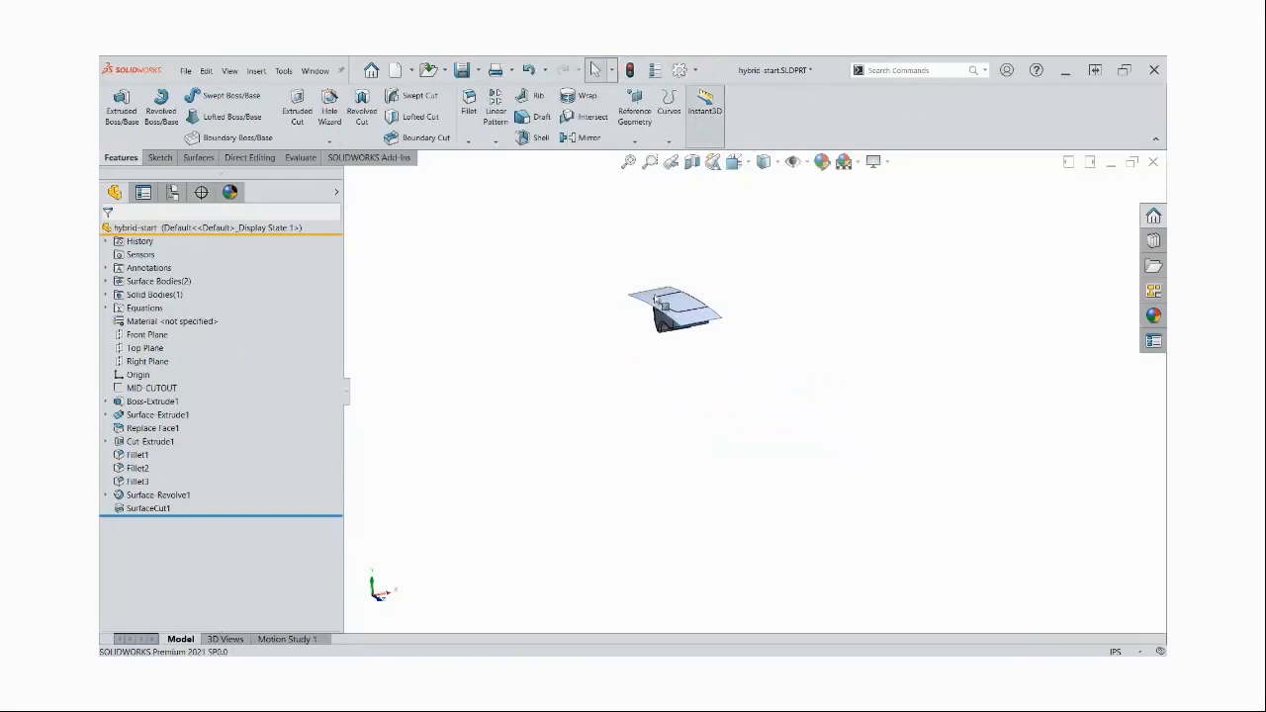
click(707, 291)
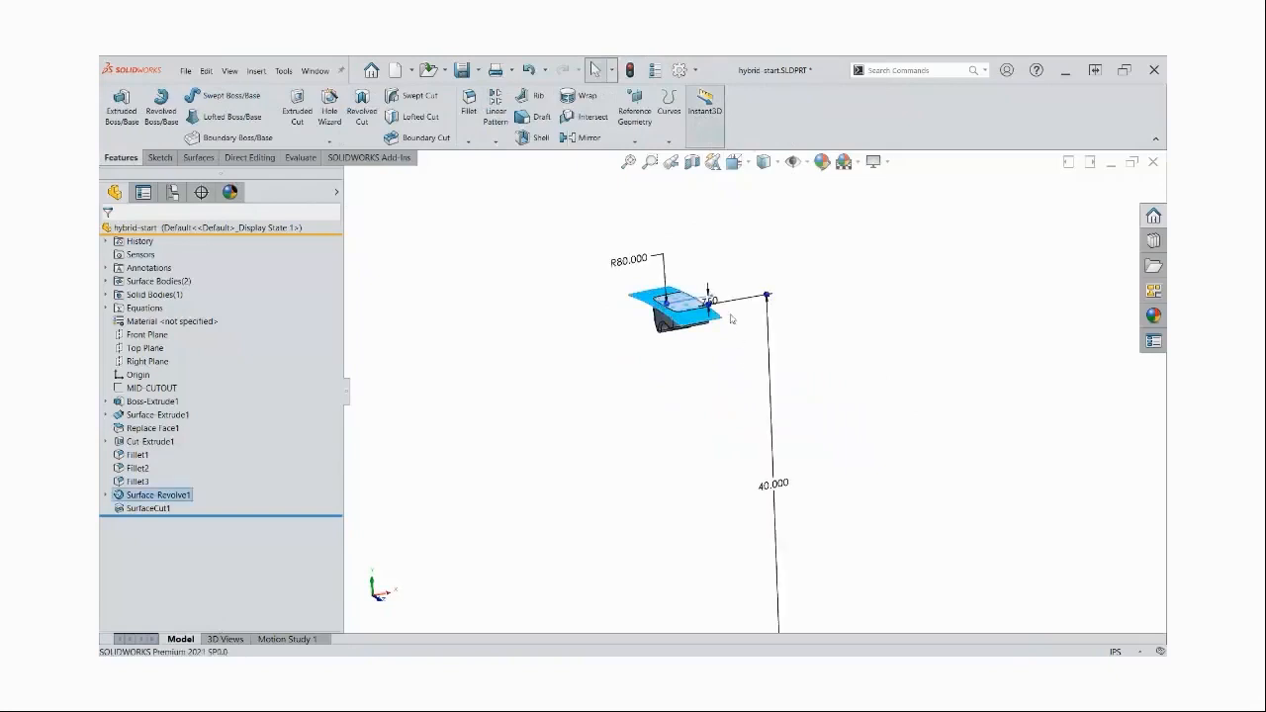
drag(667, 300, 689, 259)
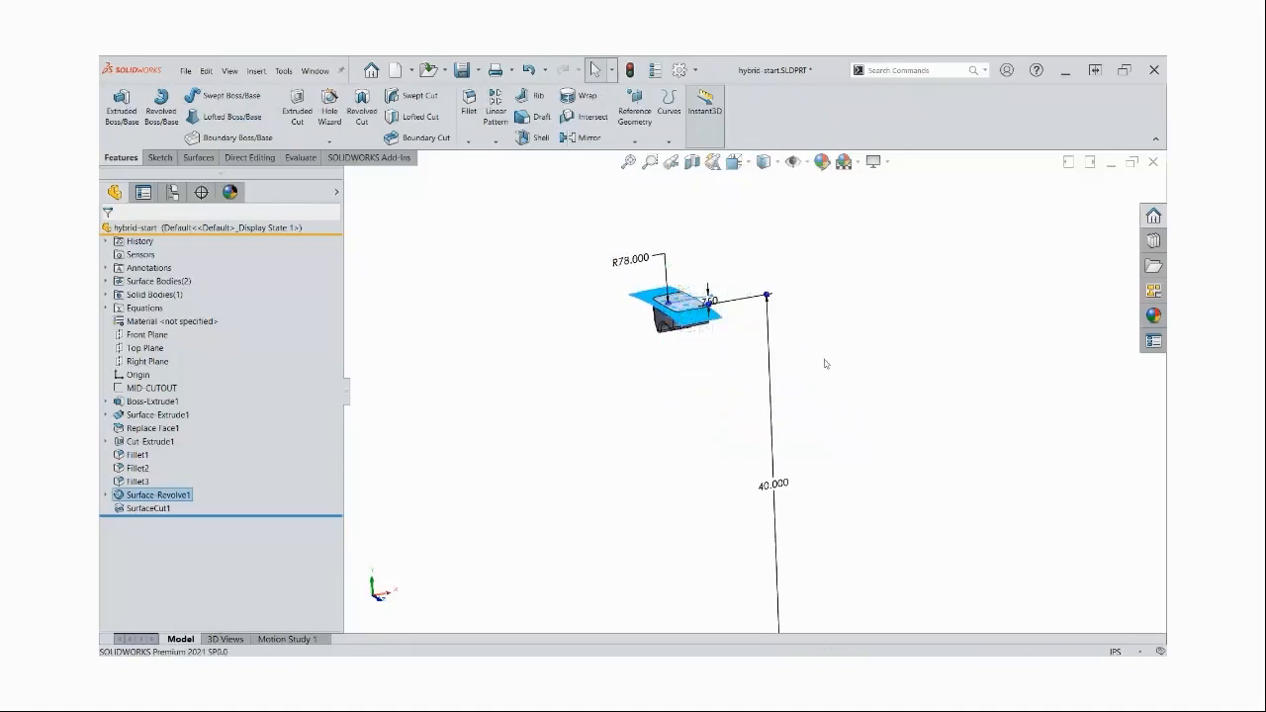
click(783, 326)
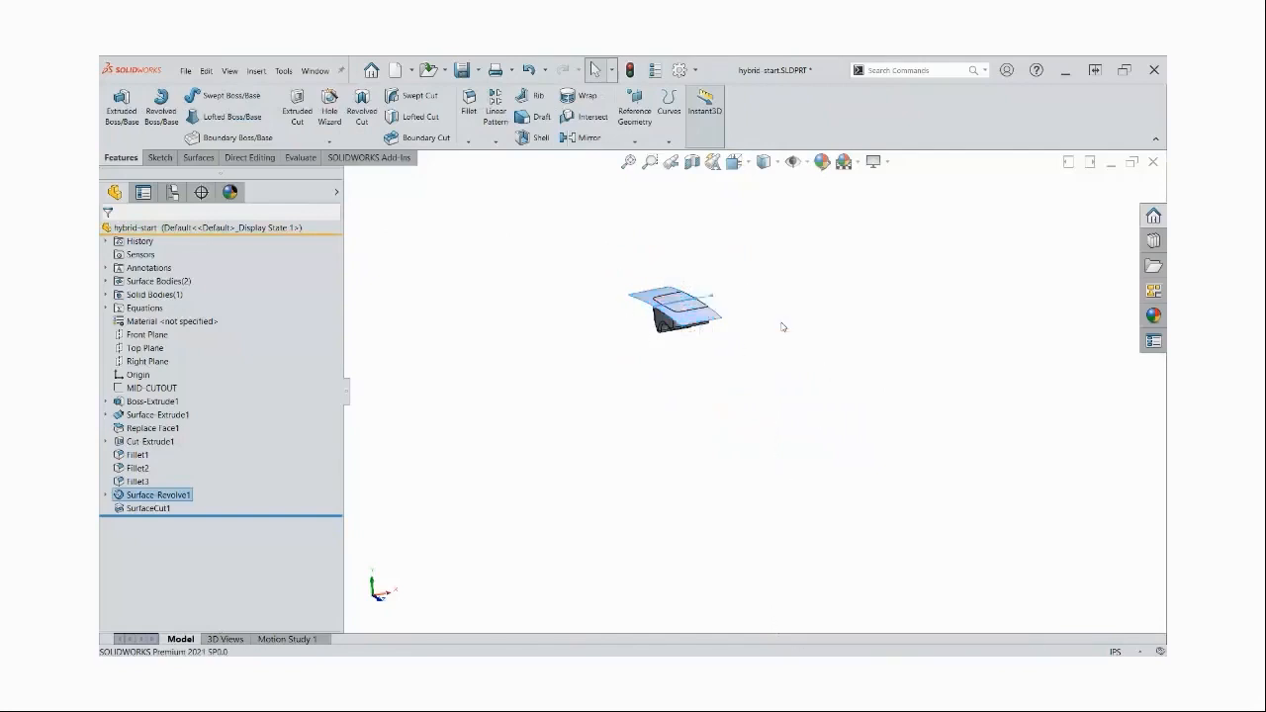
Open the revolved surface's sketch to check its dimensions, and leave it with a rebuild
scroll(673, 292, down, 4)
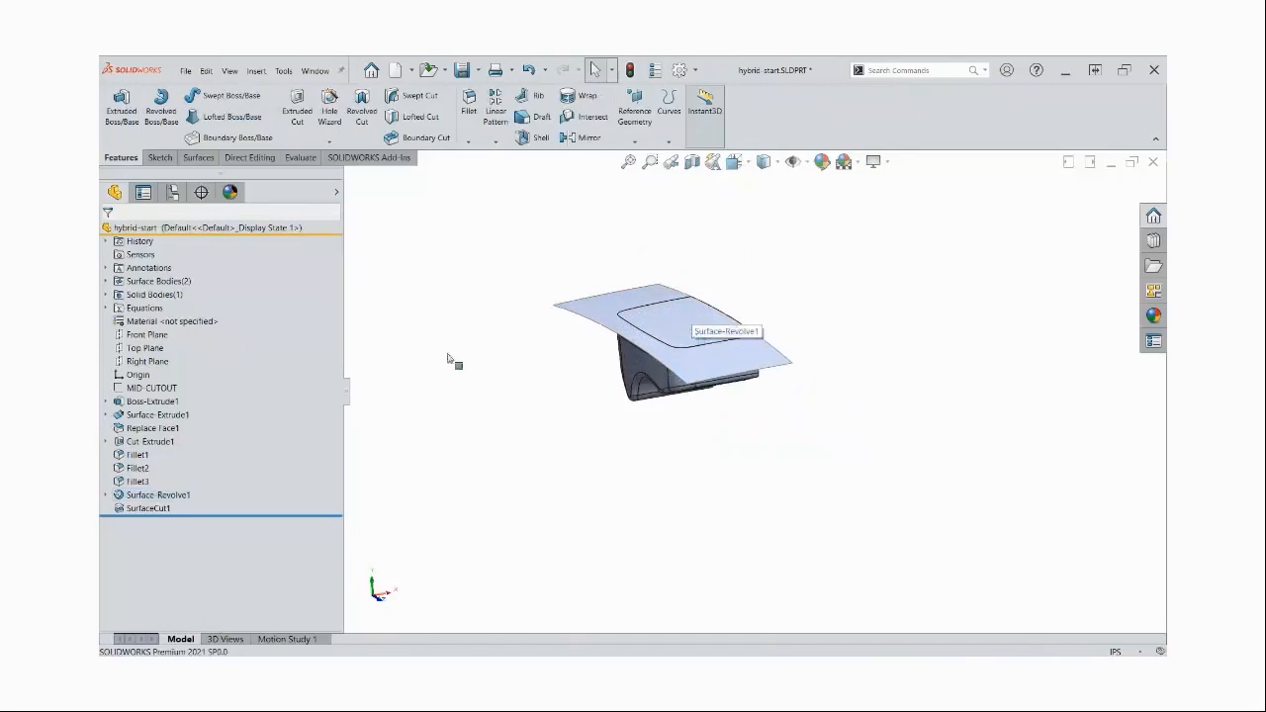
click(106, 495)
double_click(169, 510)
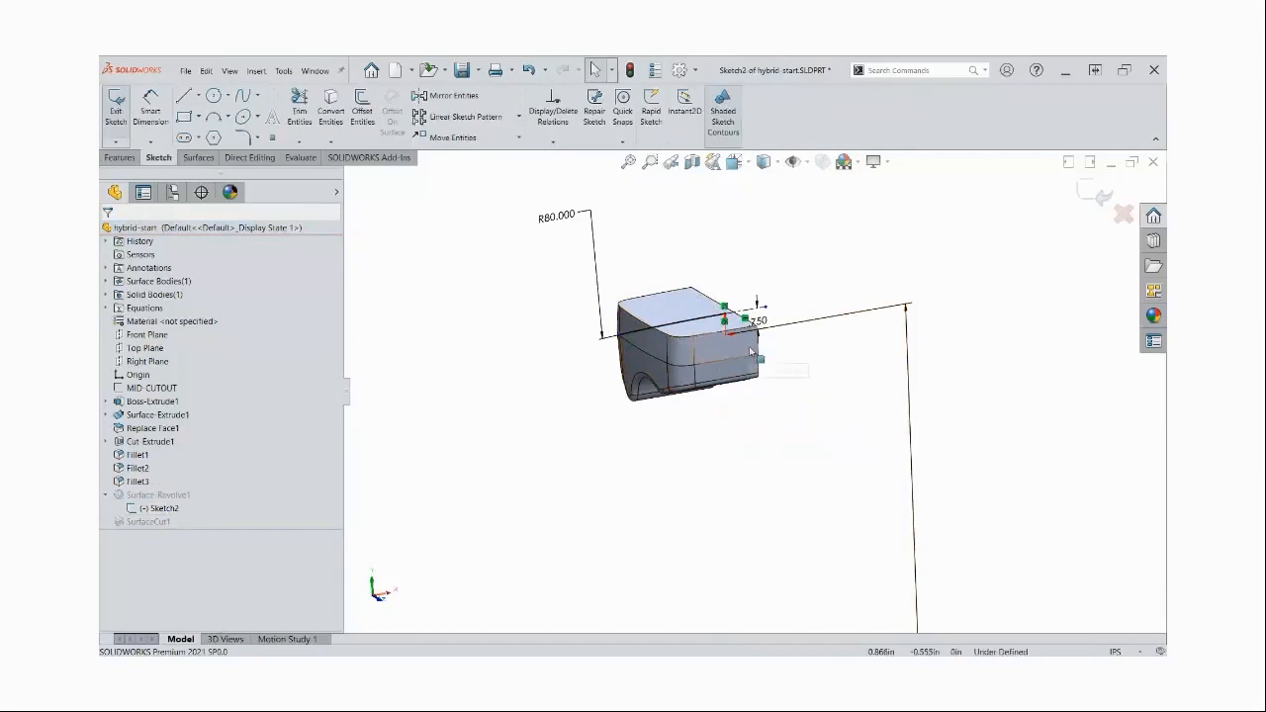
key(ctrl+b)
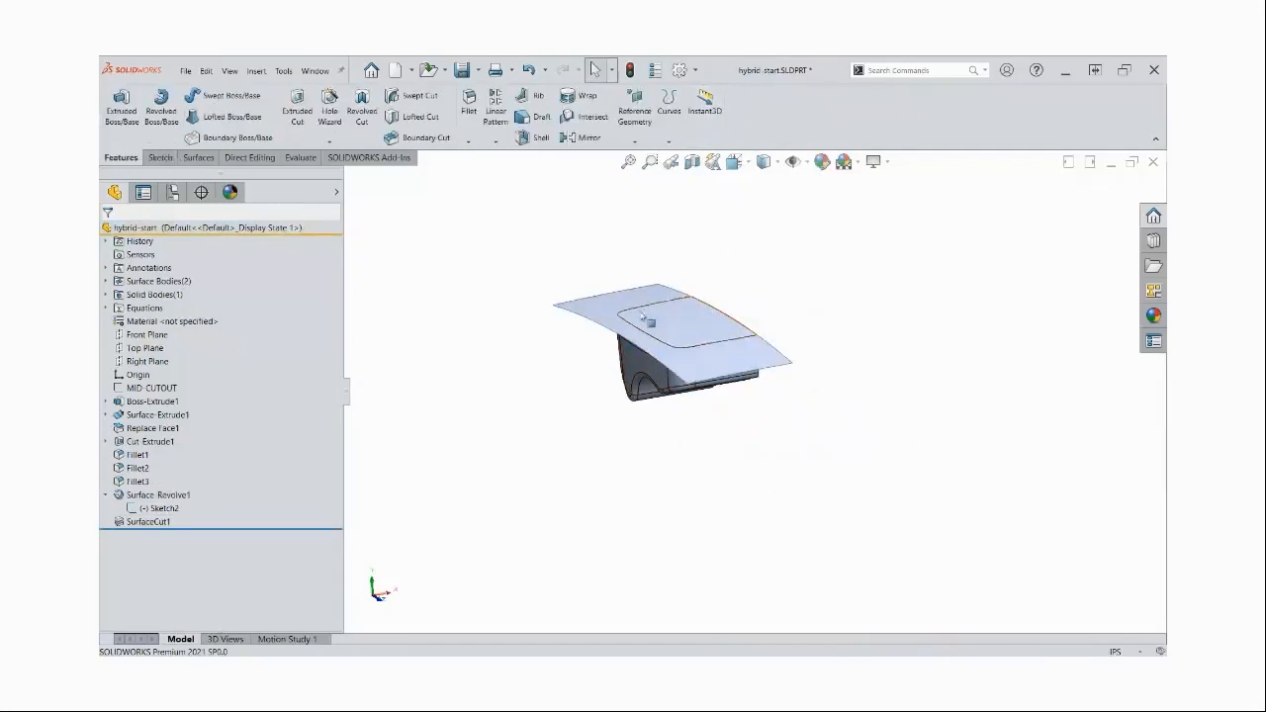
Hide the revolved surface that was used for the cut
click(658, 303)
click(681, 274)
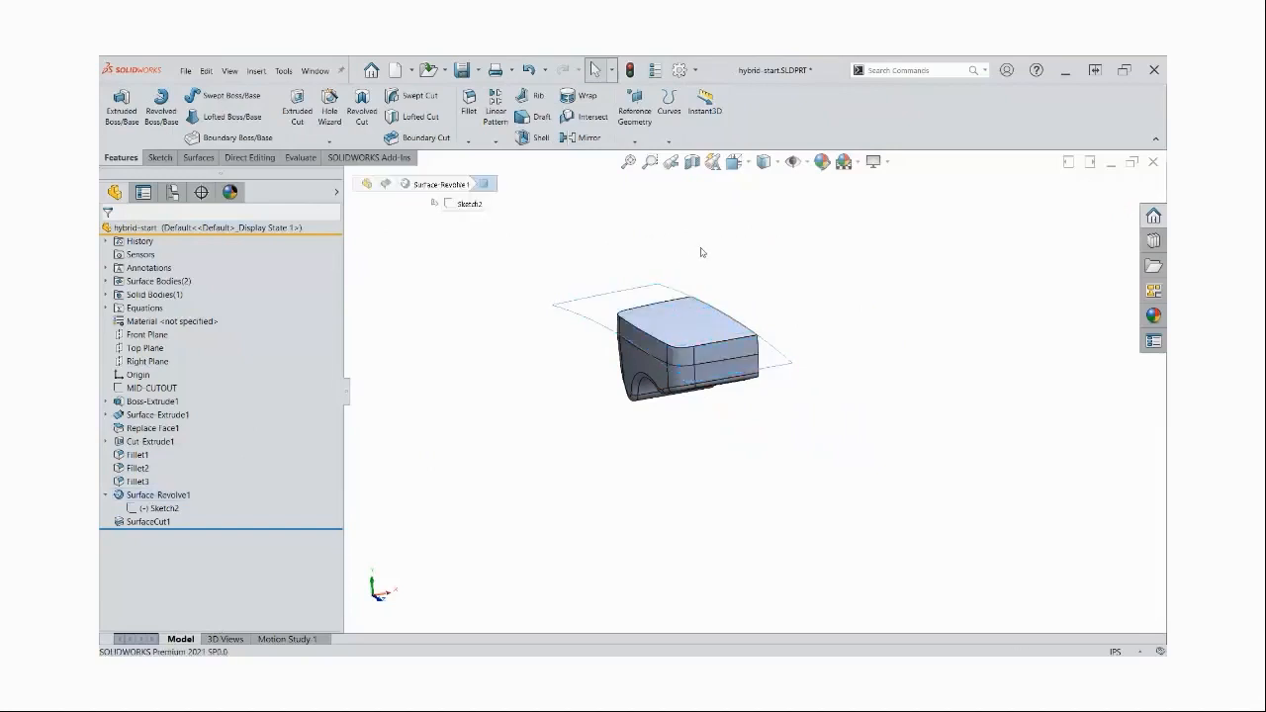
scroll(715, 266, down, 3)
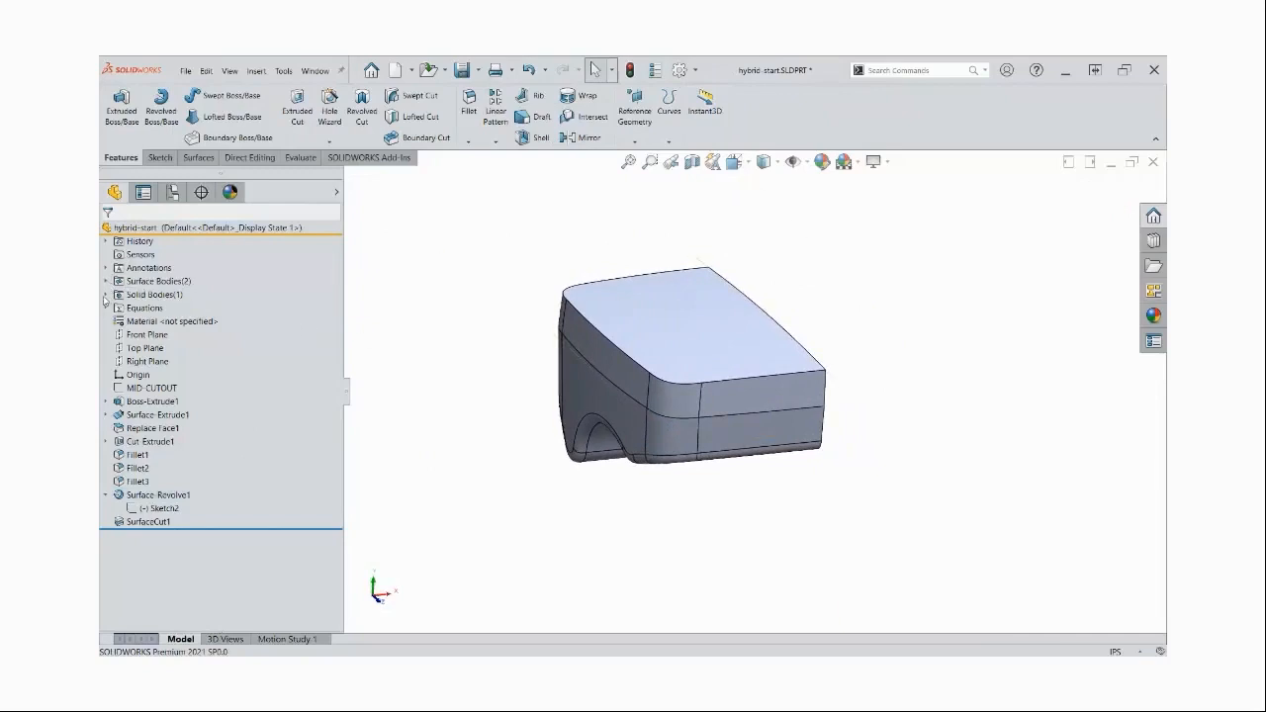
Review which solid bodies and surface bodies the part contains
click(106, 296)
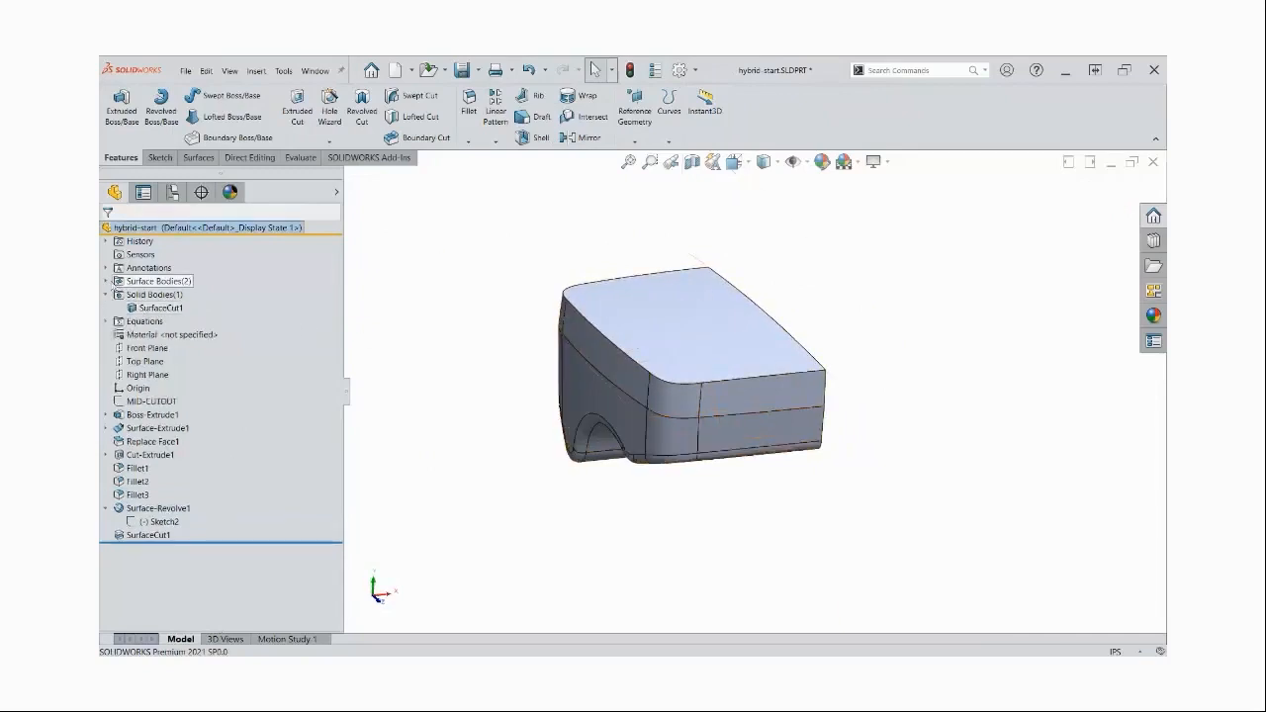
click(105, 281)
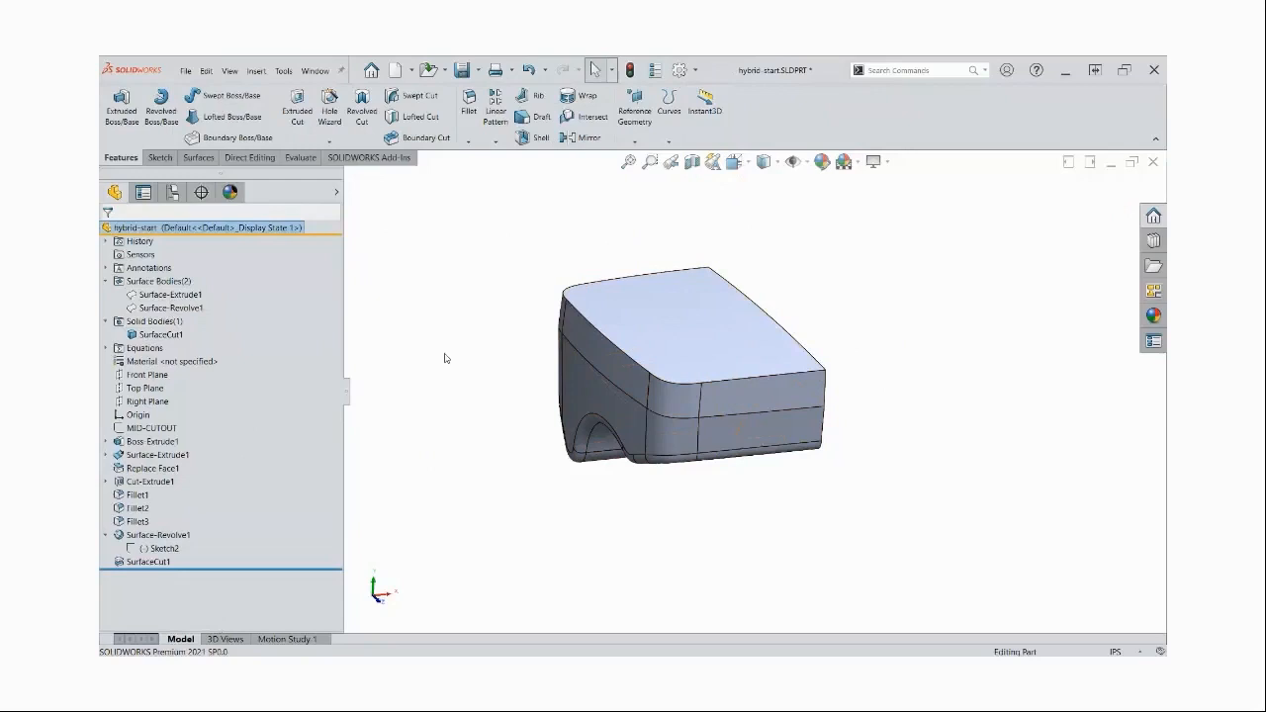
click(107, 282)
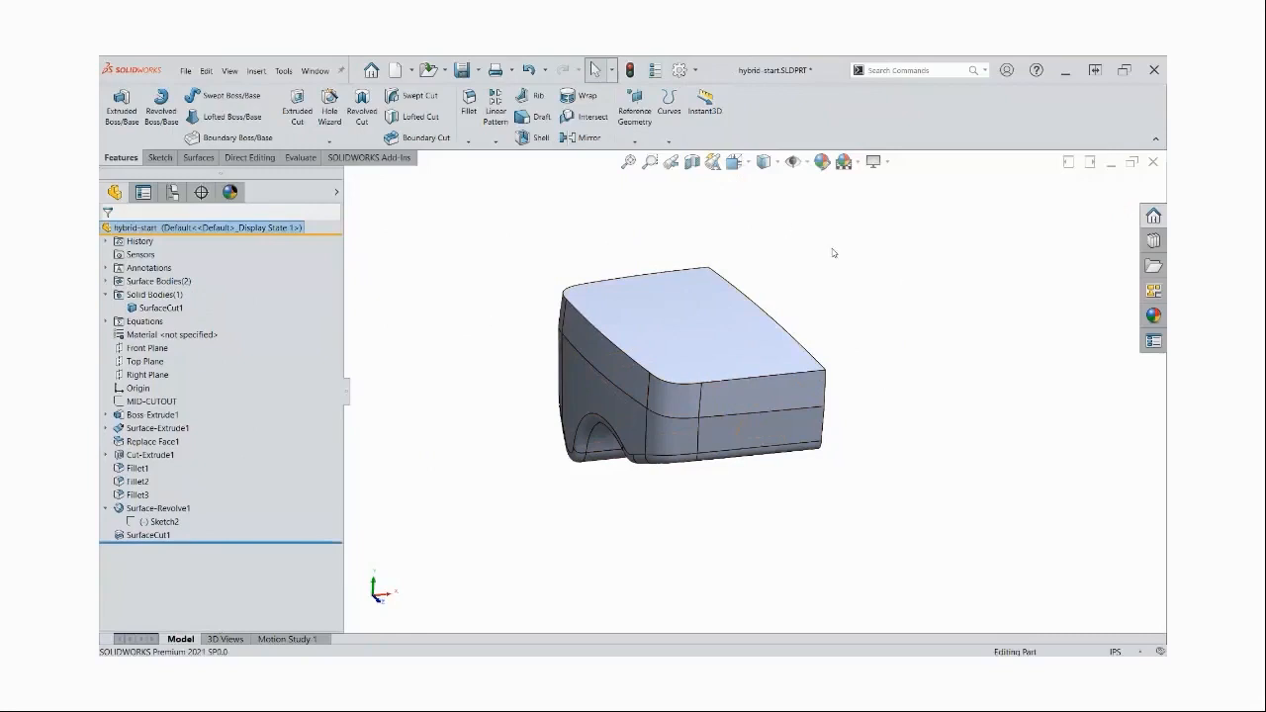
Start a chamfer on the tangent chain of edges around the curved top face, leaving out its long side edge
key(space)
click(870, 328)
key(space)
click(906, 360)
middle_drag(909, 360, 910, 360)
middle_drag(1021, 463, 1015, 453)
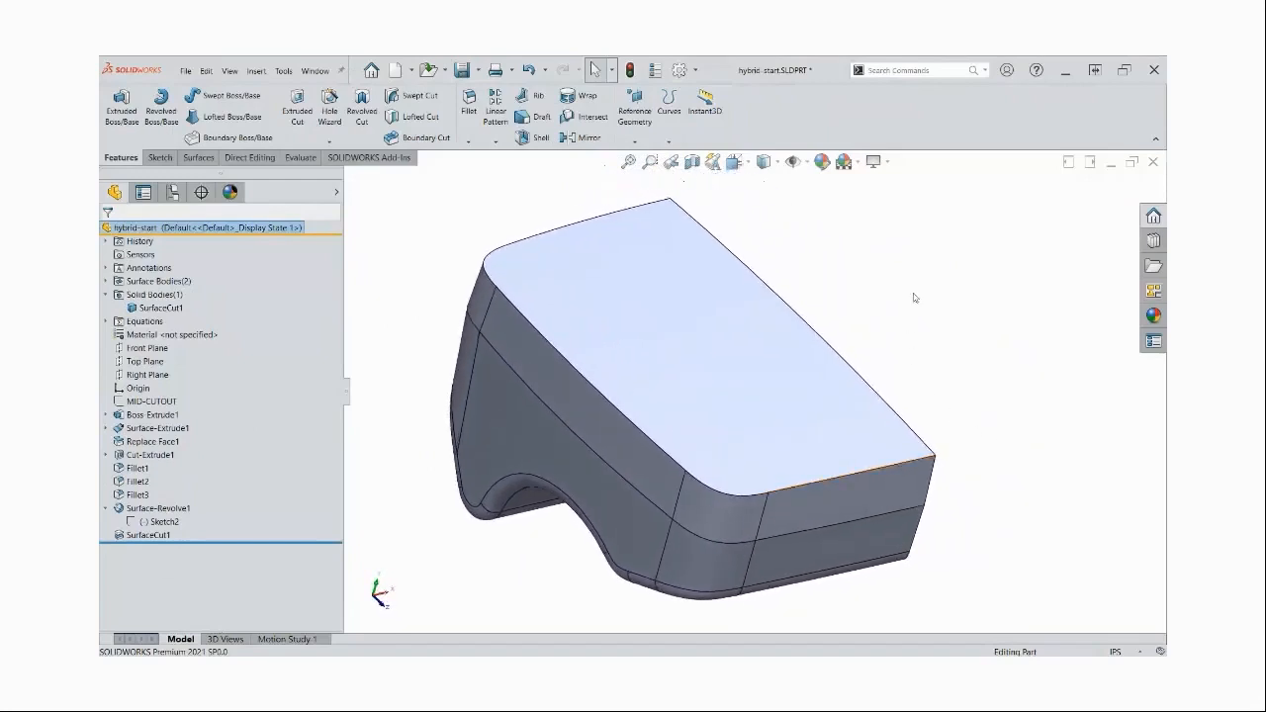
key(s)
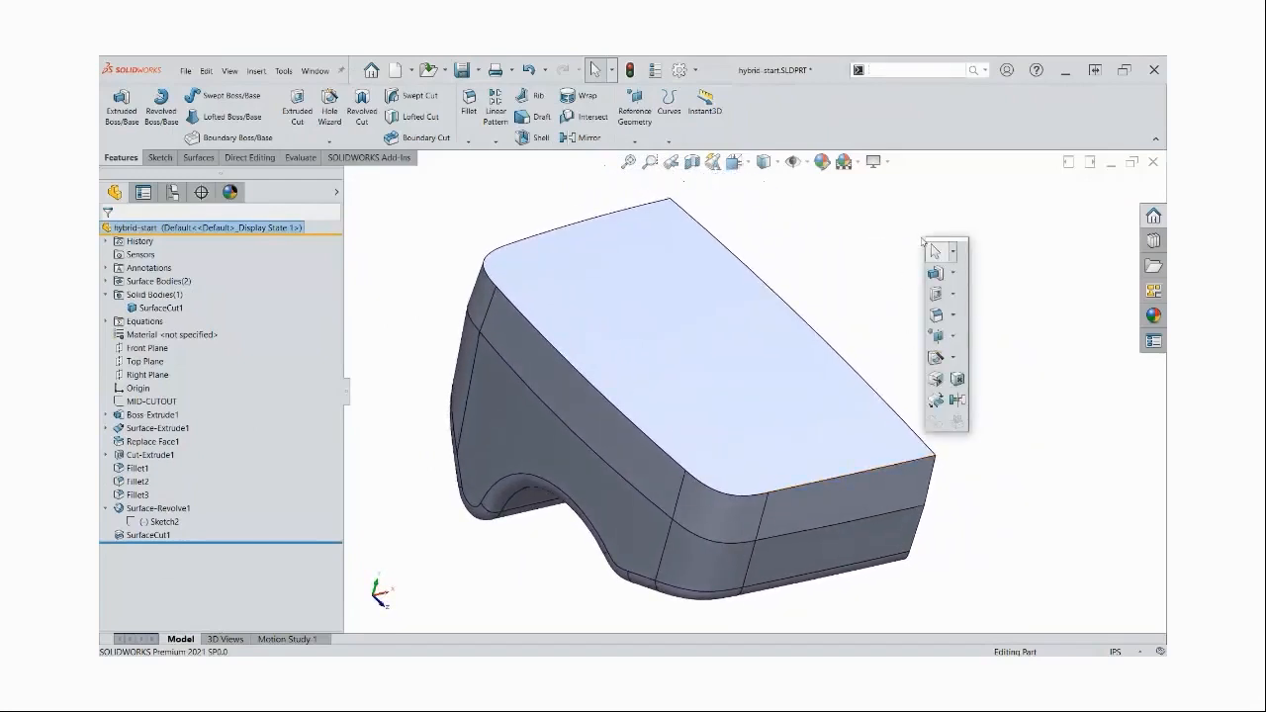
click(954, 316)
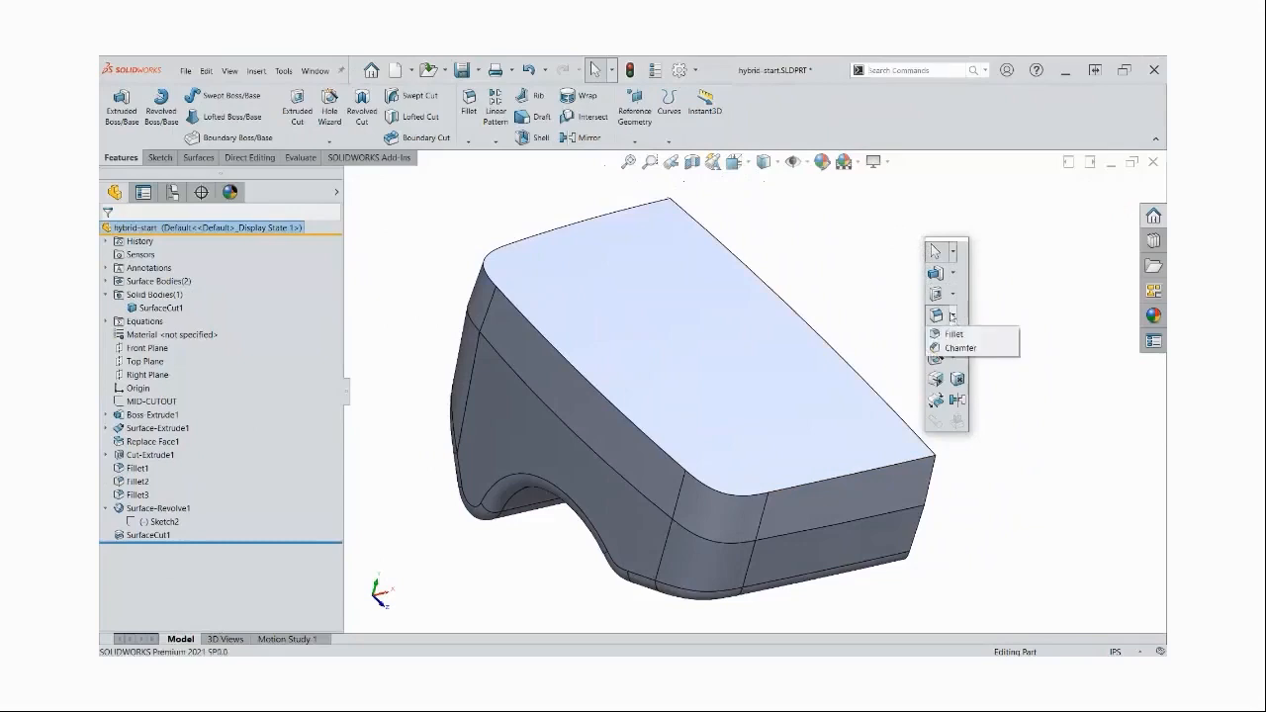
click(958, 347)
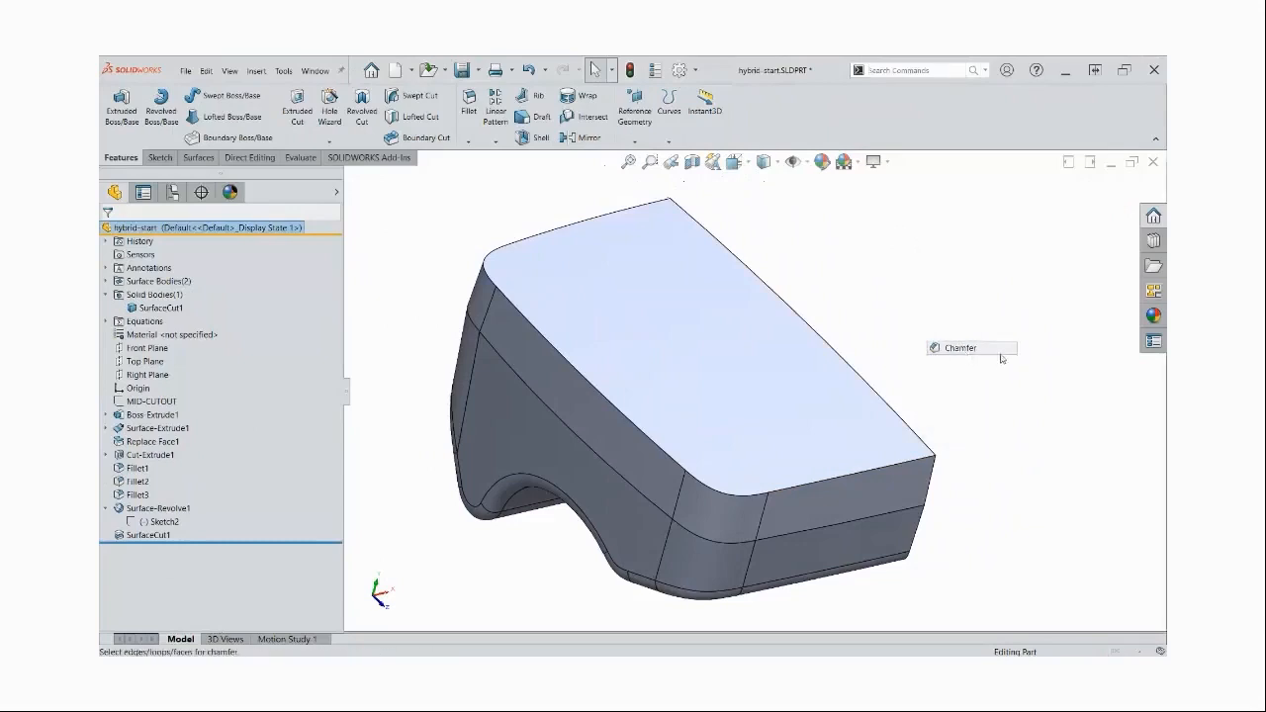
right_click(800, 493)
click(839, 448)
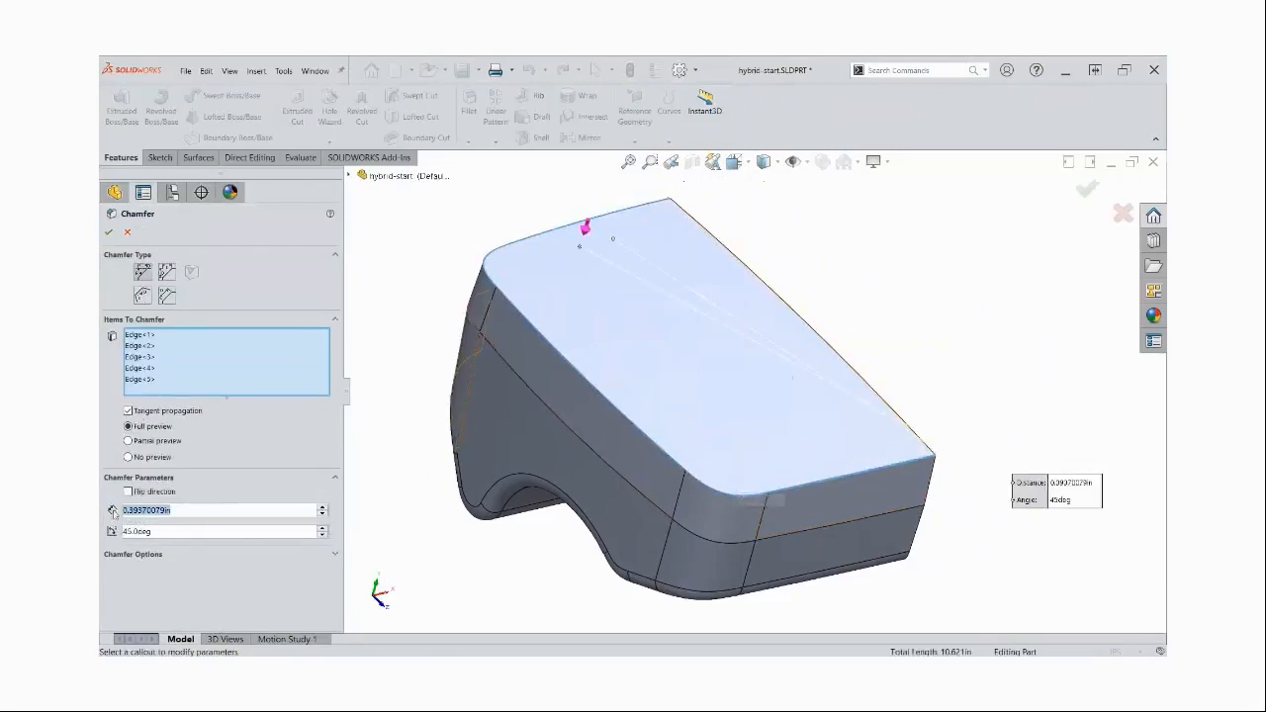
Set the top-edge chamfer to 0.25 in and 30 degrees with its direction flipped, and finish it
text(25)
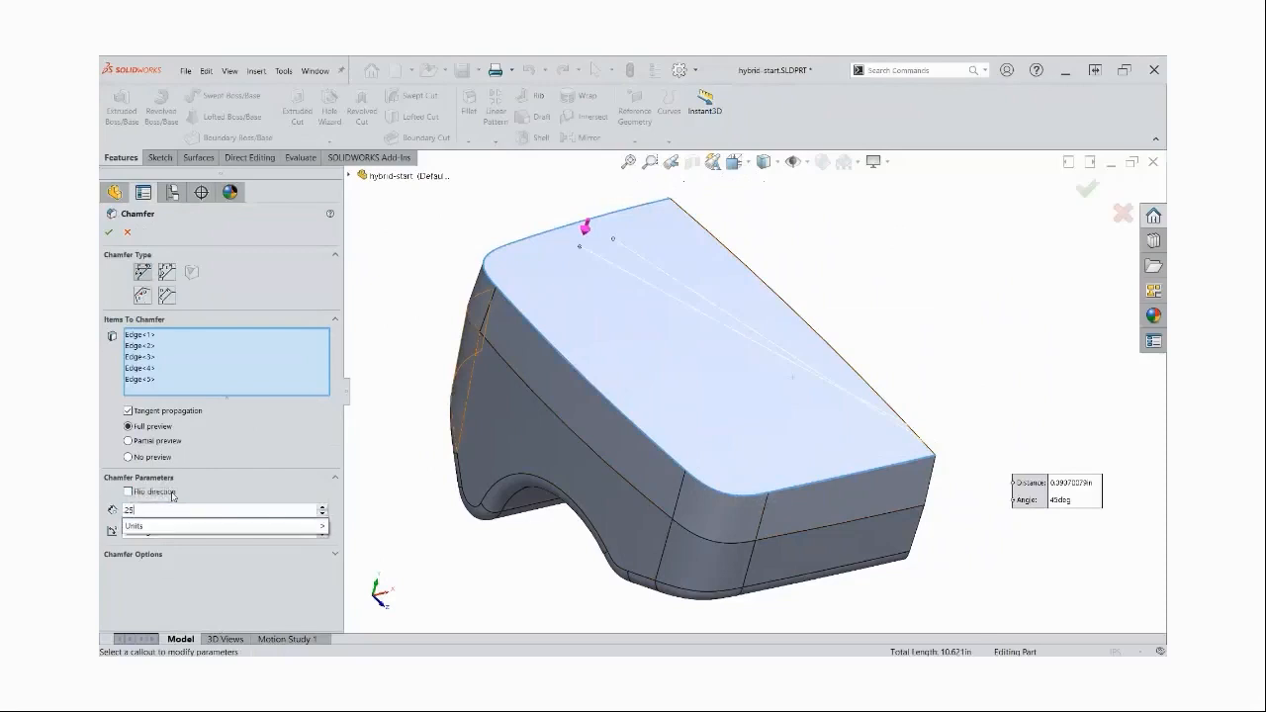
key(Return)
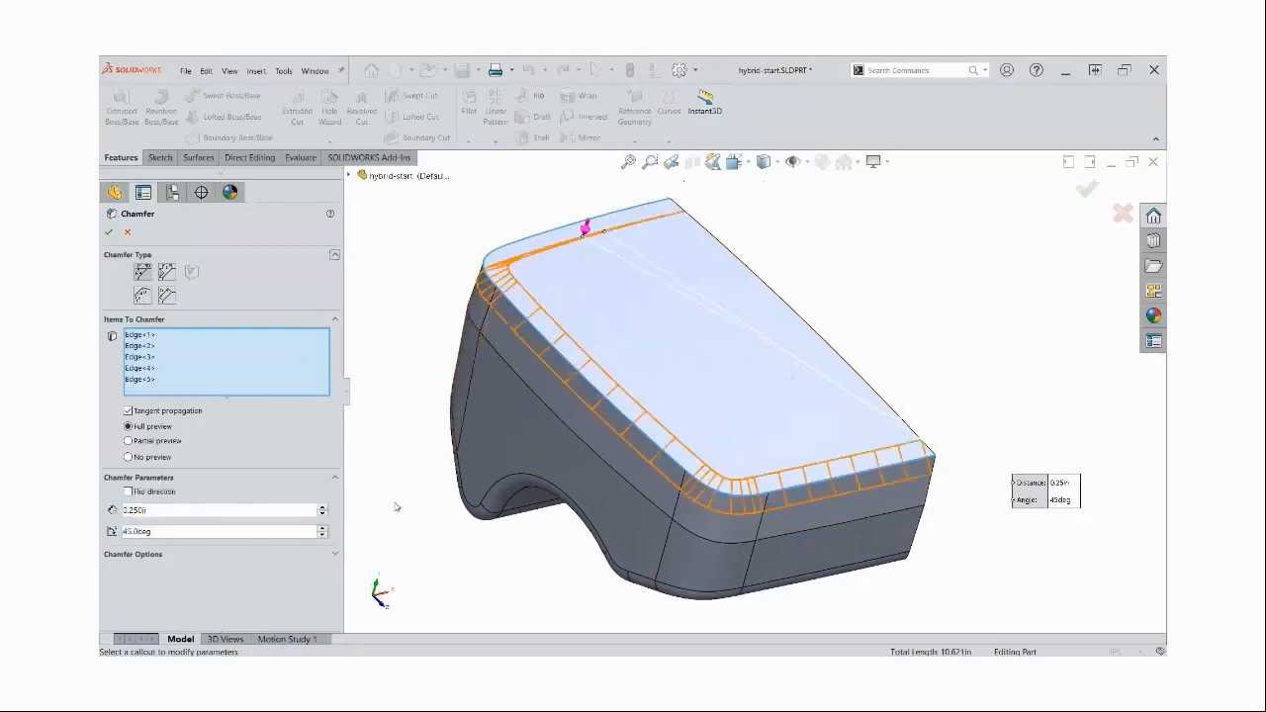
click(247, 527)
text(30)
key(Return)
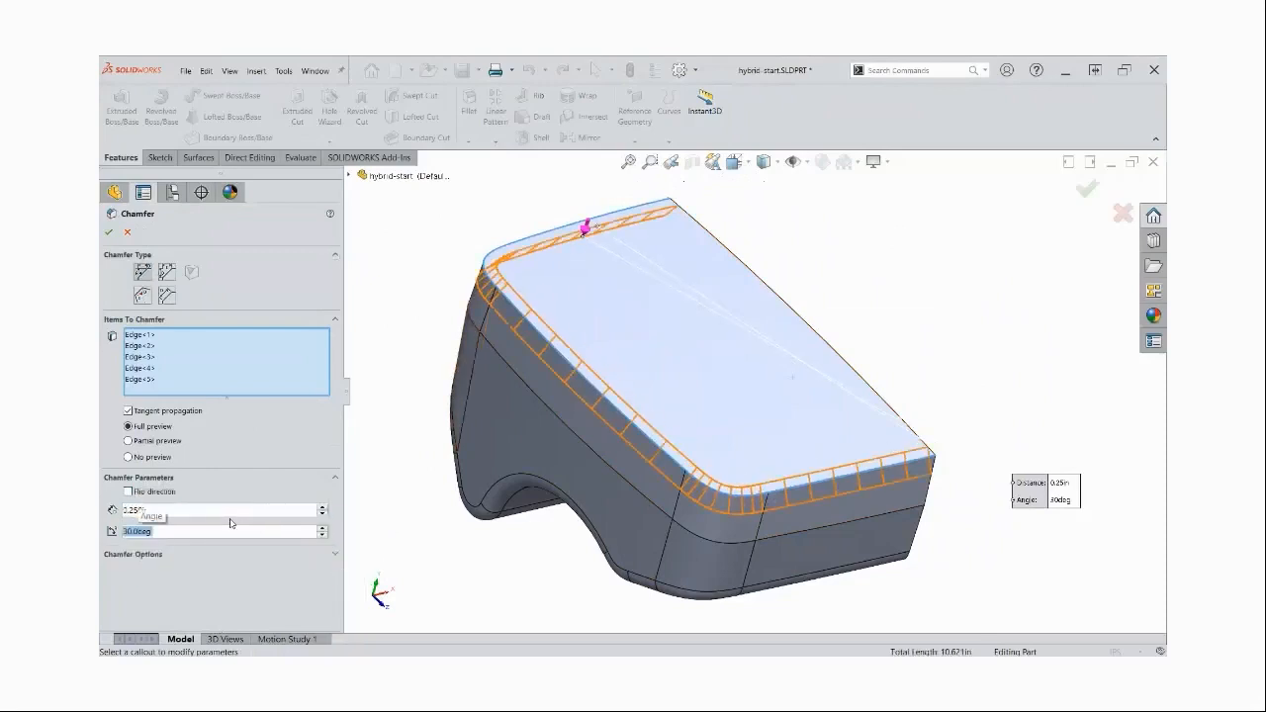
click(152, 495)
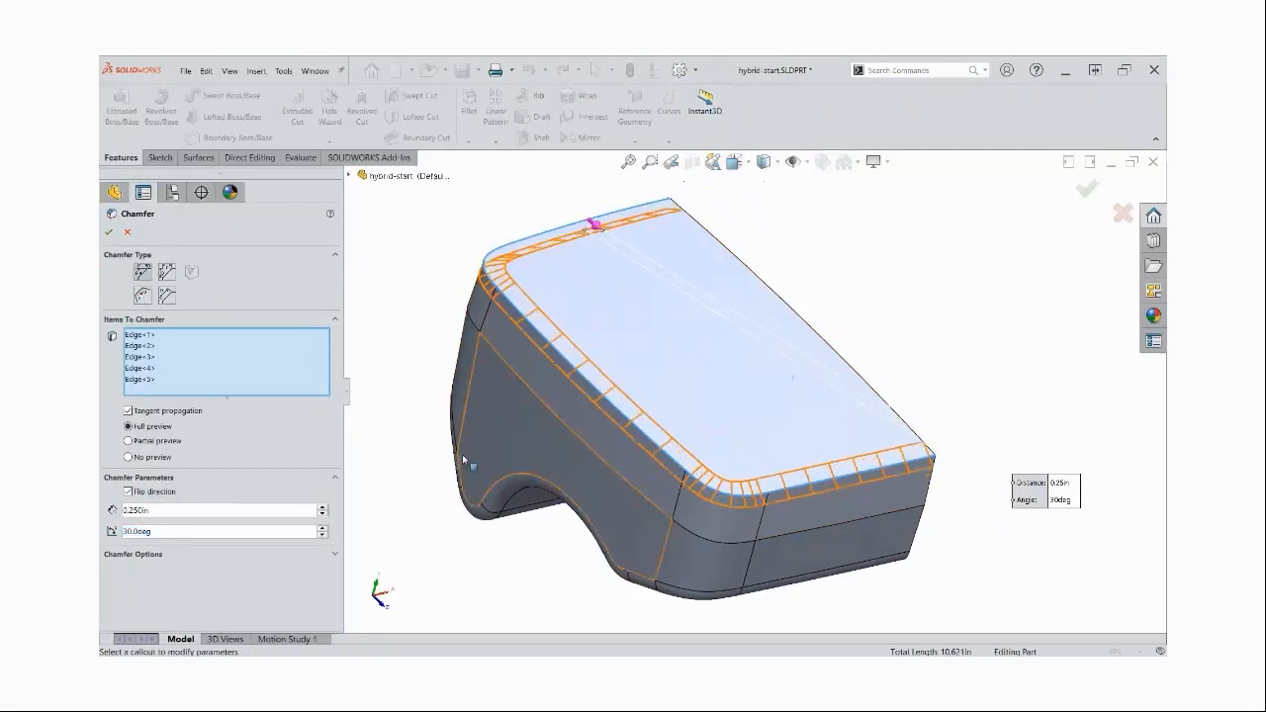
middle_drag(463, 452, 471, 445)
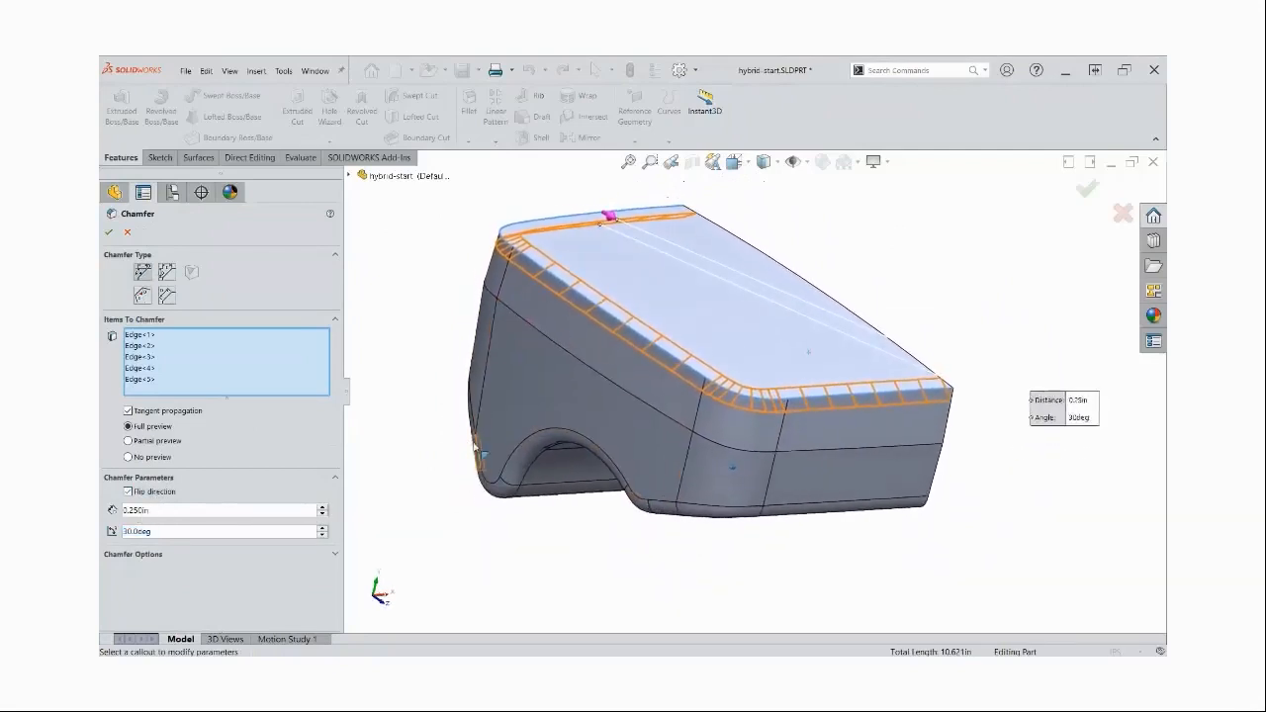
click(109, 233)
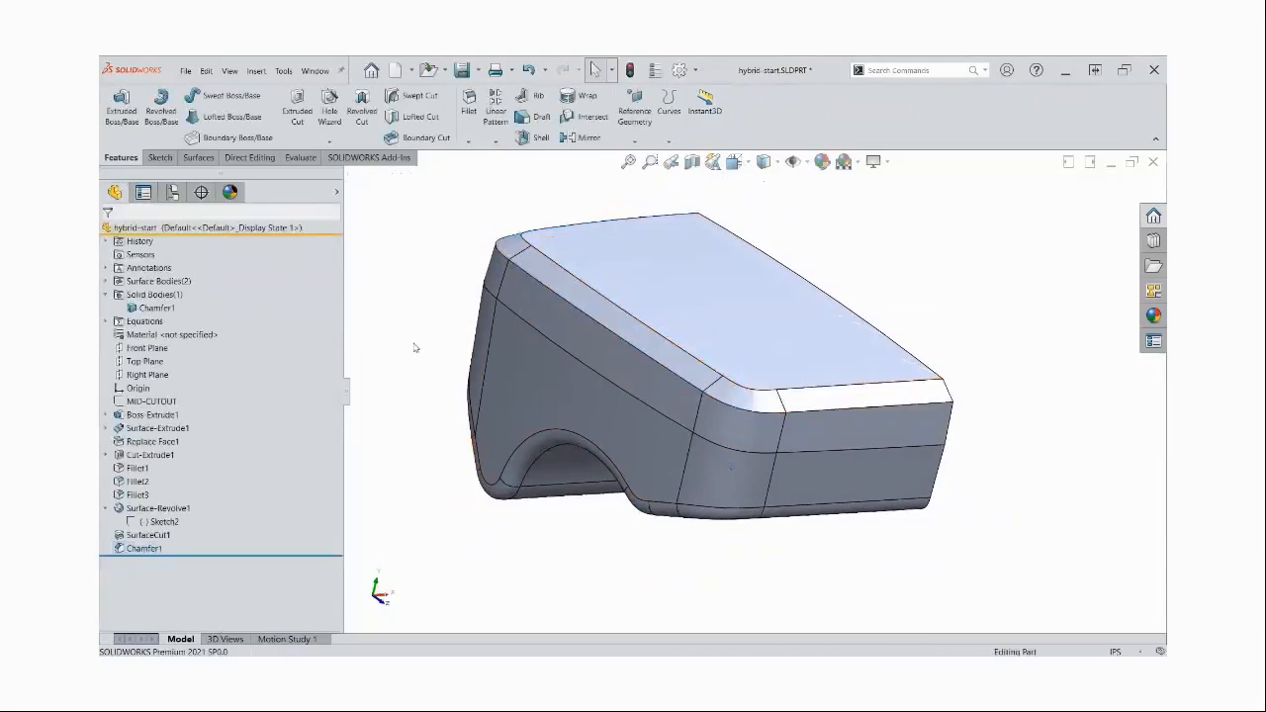
Inspect the chamfered half in shaded display without edges, and restore the shaded-with-edges display
click(764, 161)
click(764, 200)
middle_drag(899, 272, 836, 255)
click(764, 162)
click(763, 185)
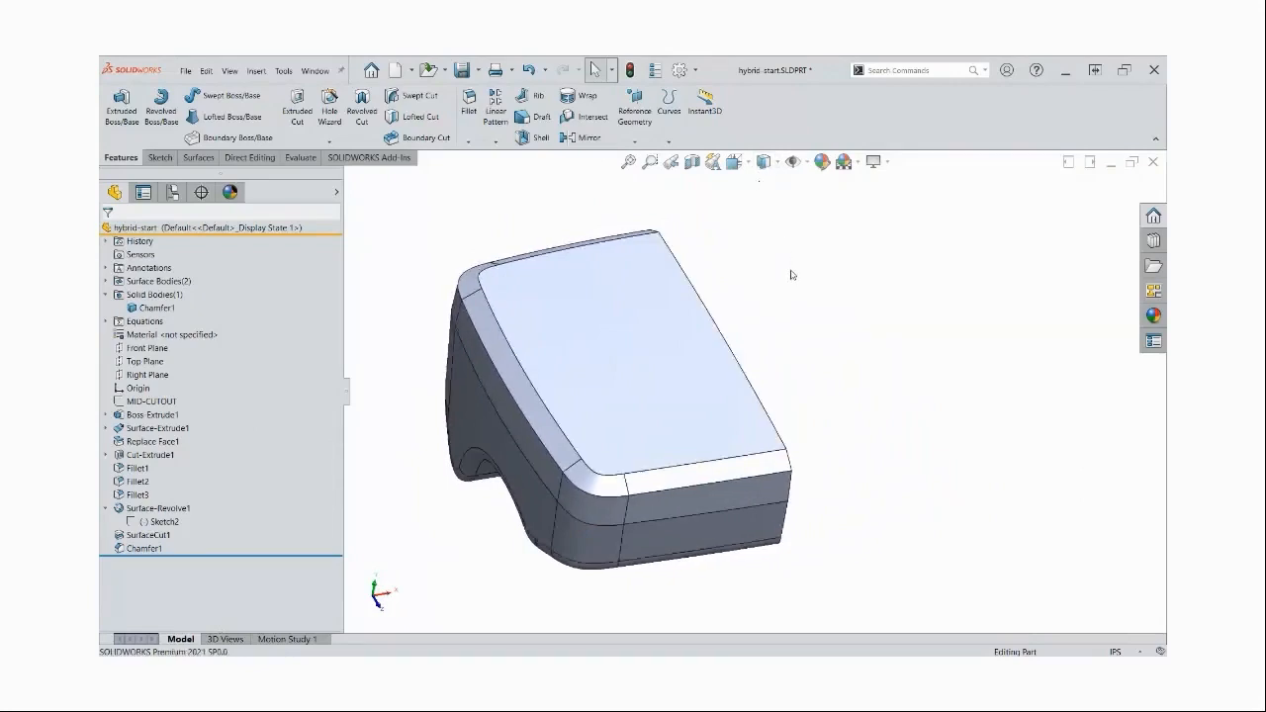
Mirror the chamfered solid body about the Right Plane with Merge solids enabled
click(146, 376)
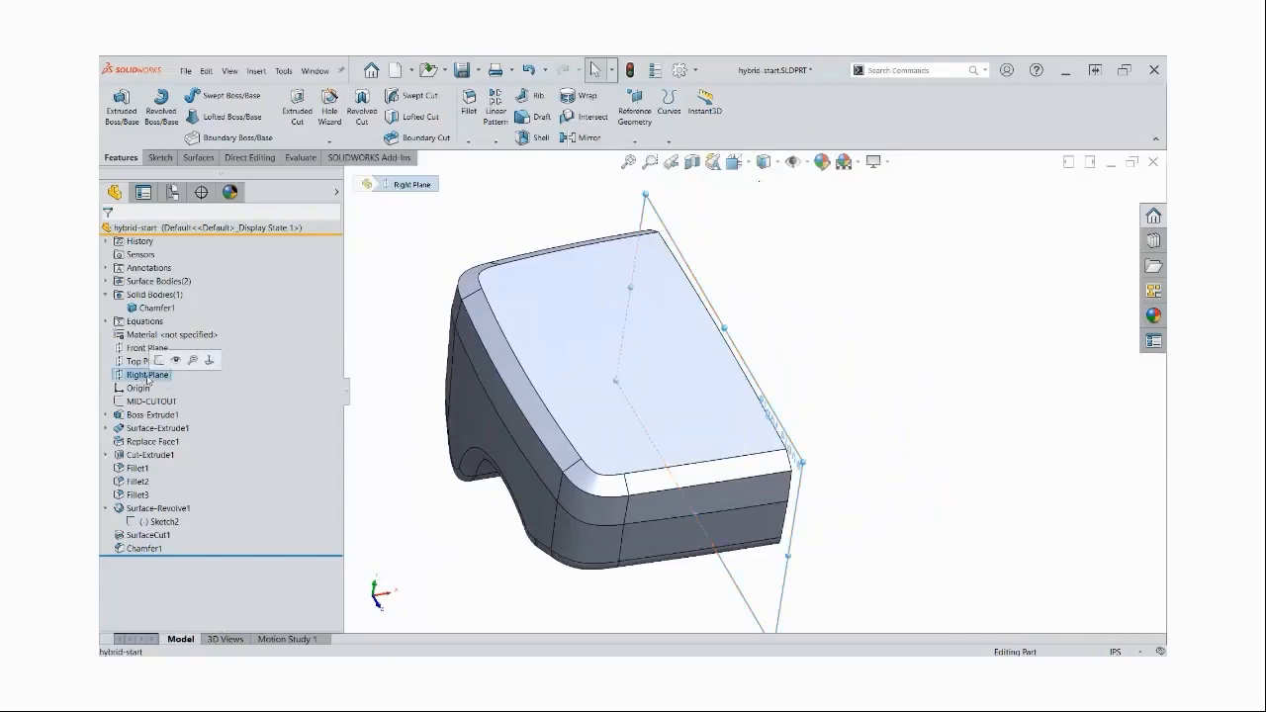
click(587, 139)
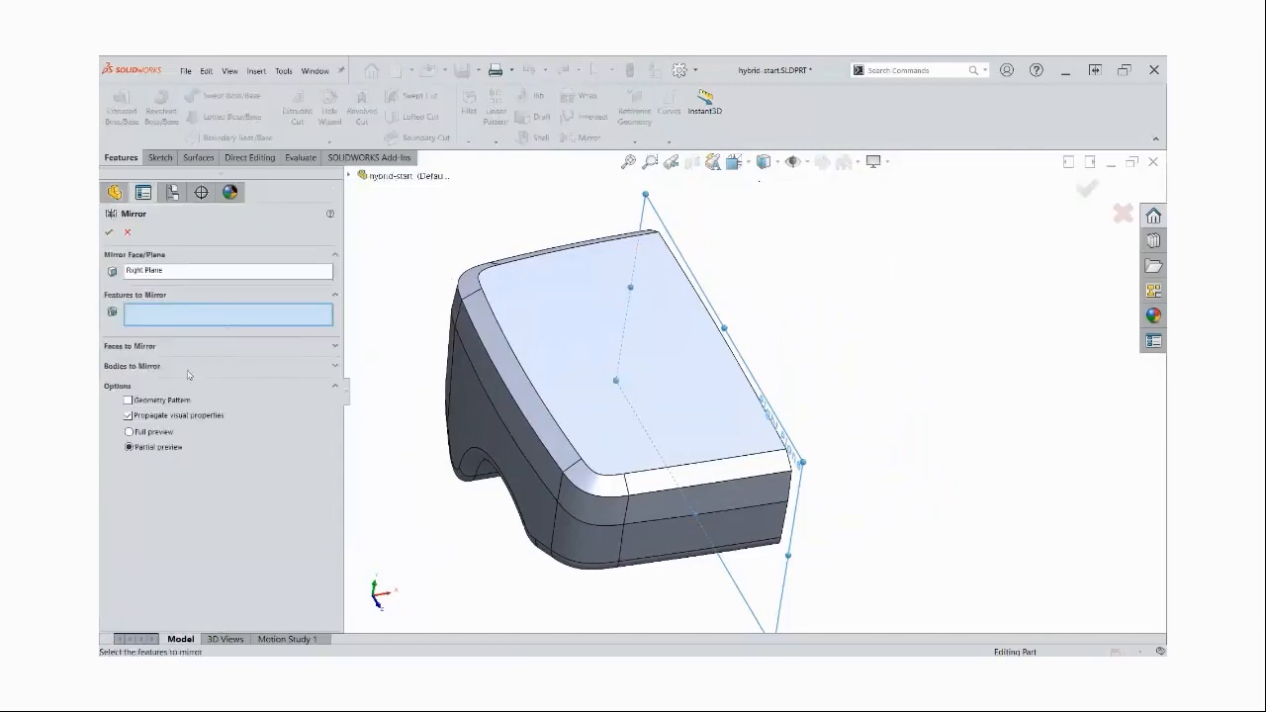
click(135, 366)
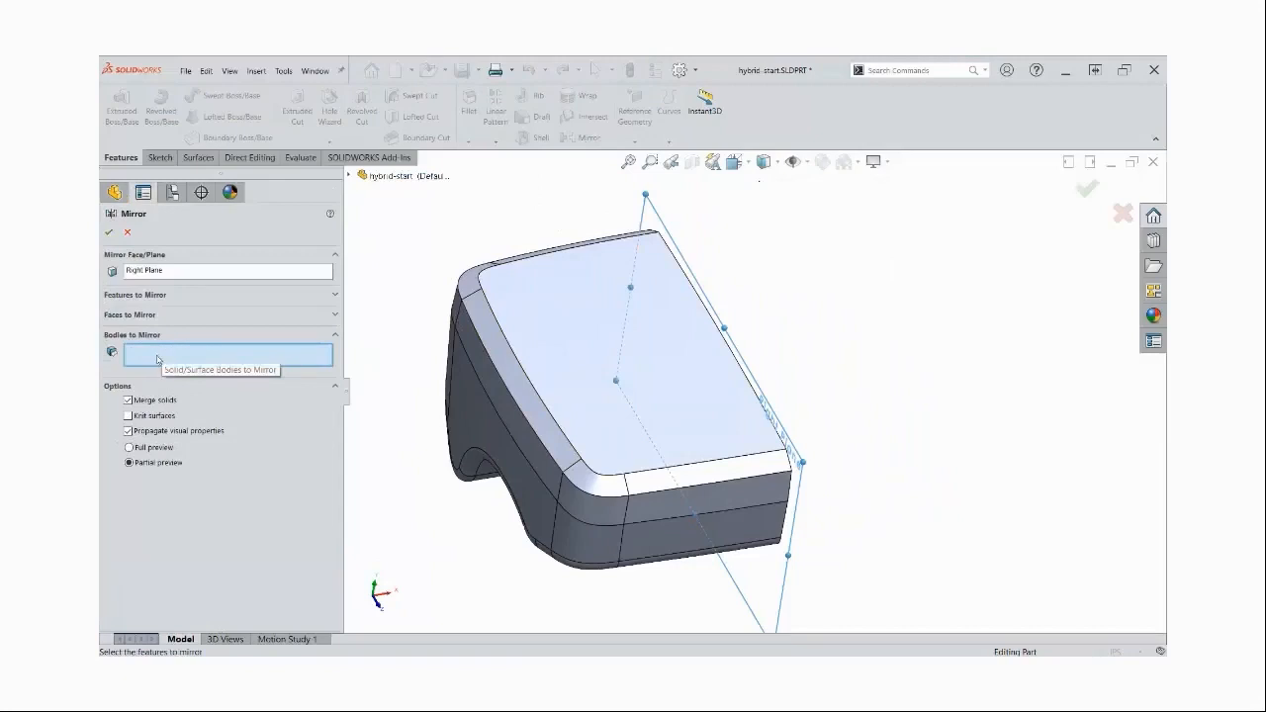
click(540, 336)
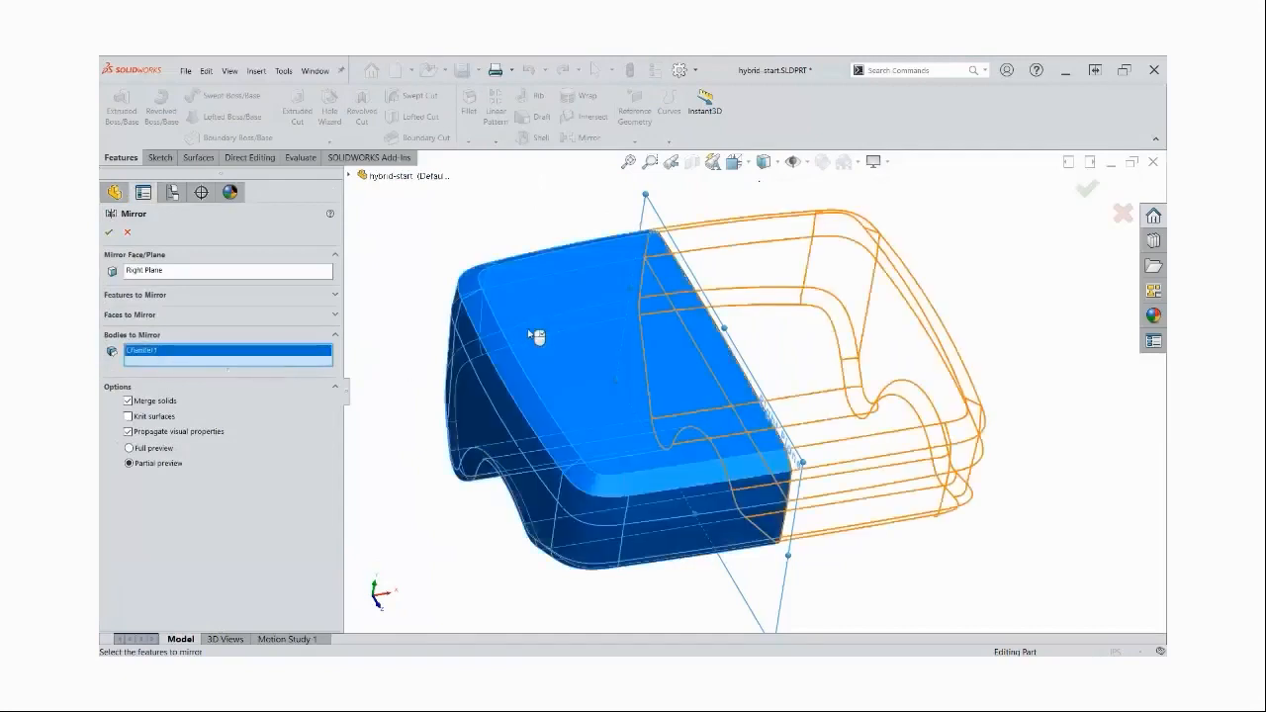
click(109, 231)
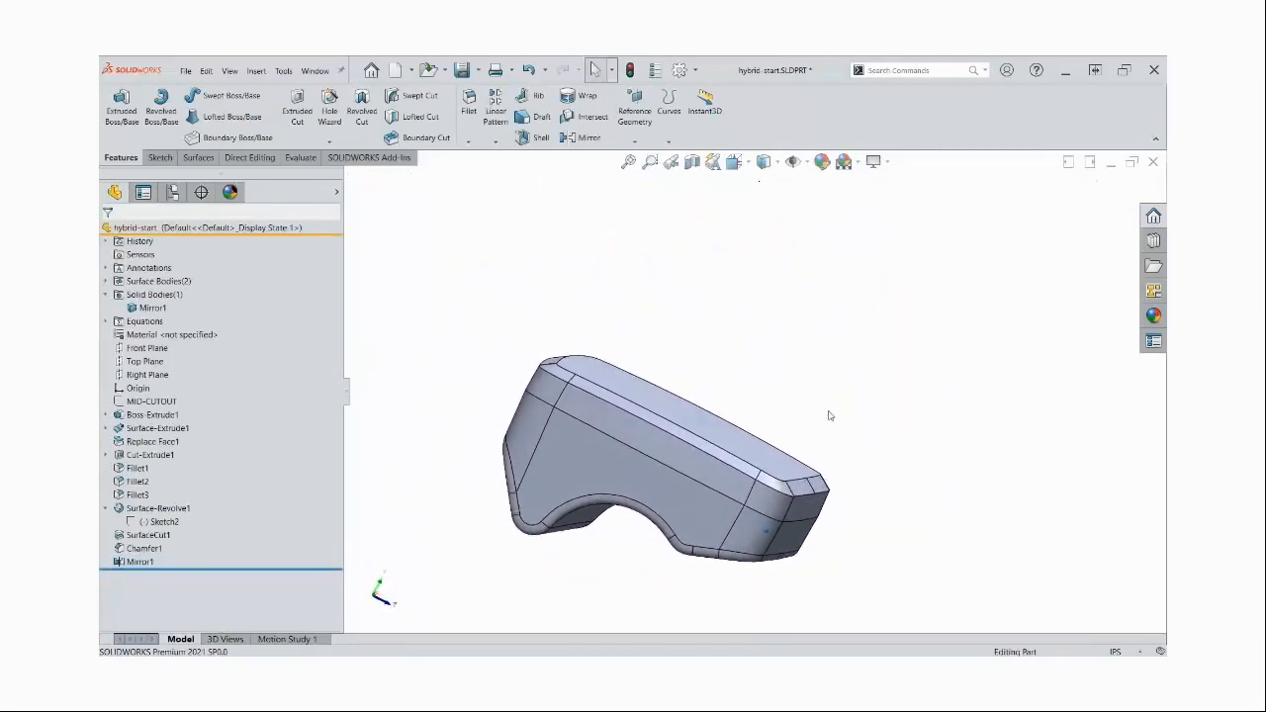
Examine the mirrored body from several angles in shaded display without edges, and bring the edges back
middle_drag(863, 437, 794, 450)
click(763, 163)
click(763, 203)
mouse_move(696, 497)
middle_down()
mouse_move(656, 481)
mouse_move(707, 458)
mouse_move(735, 464)
mouse_move(709, 471)
middle_up()
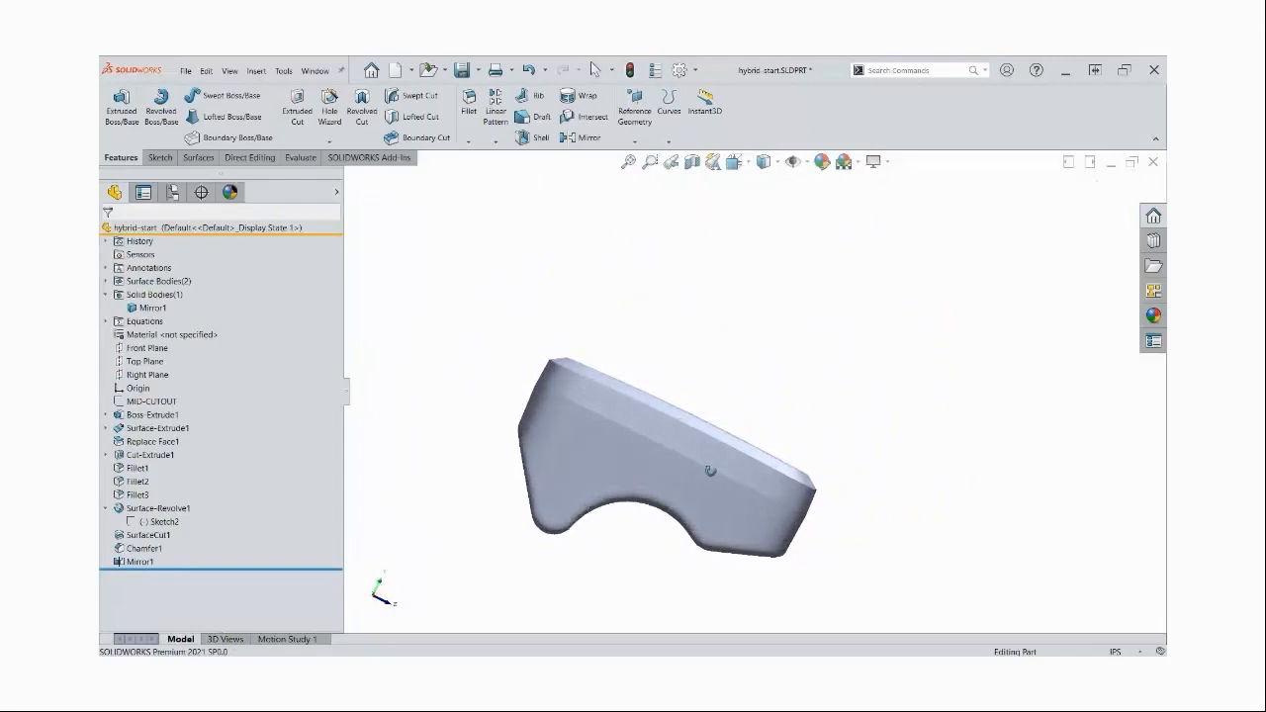
middle_drag(821, 442, 757, 444)
middle_drag(608, 564, 633, 582)
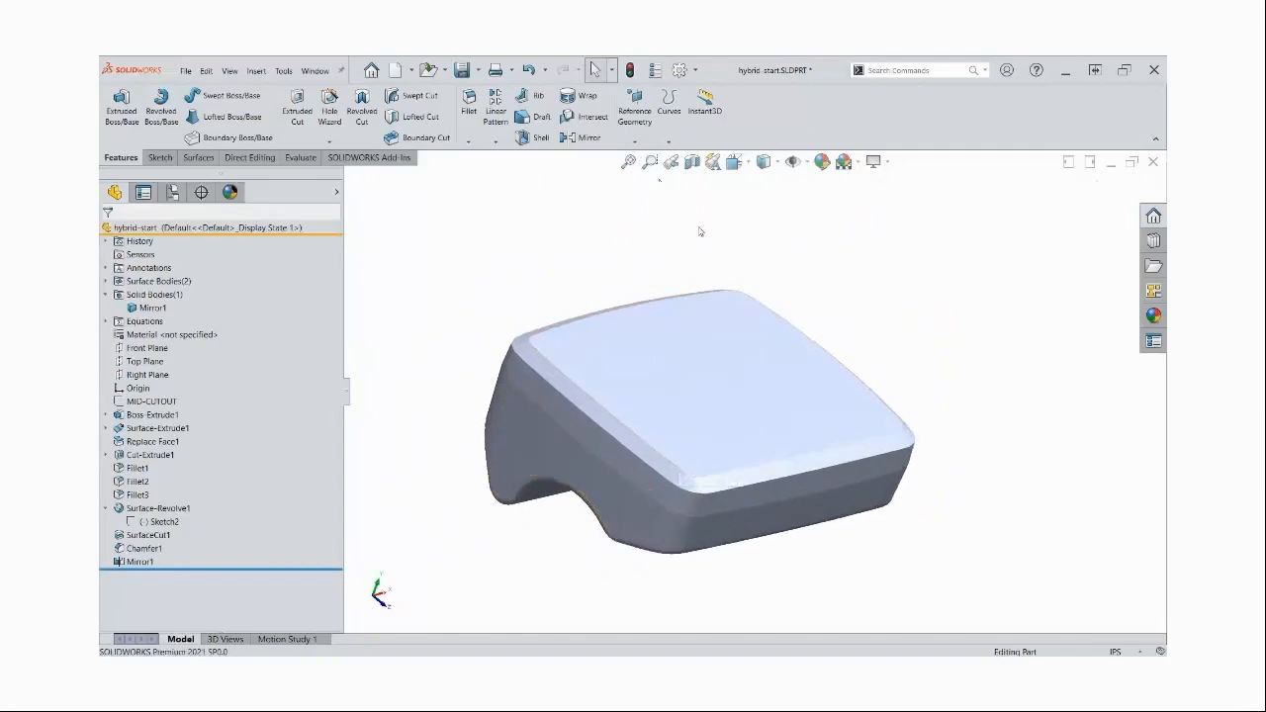
click(764, 161)
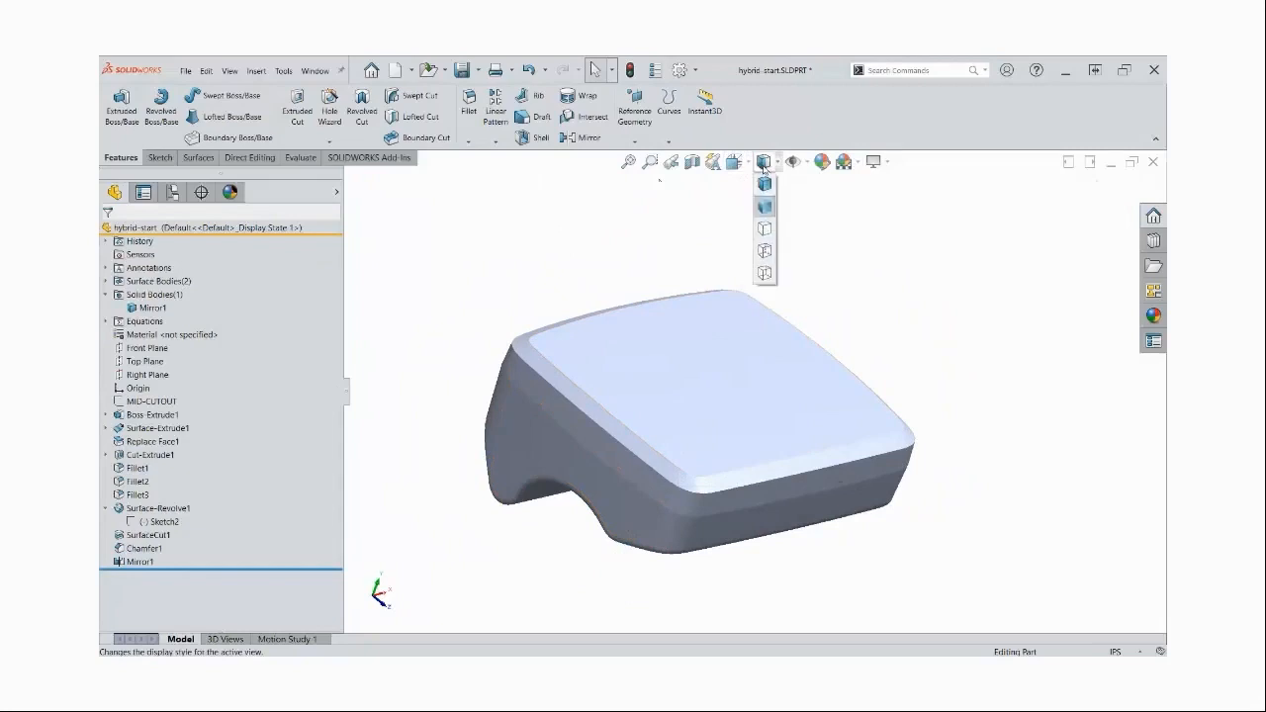
click(768, 188)
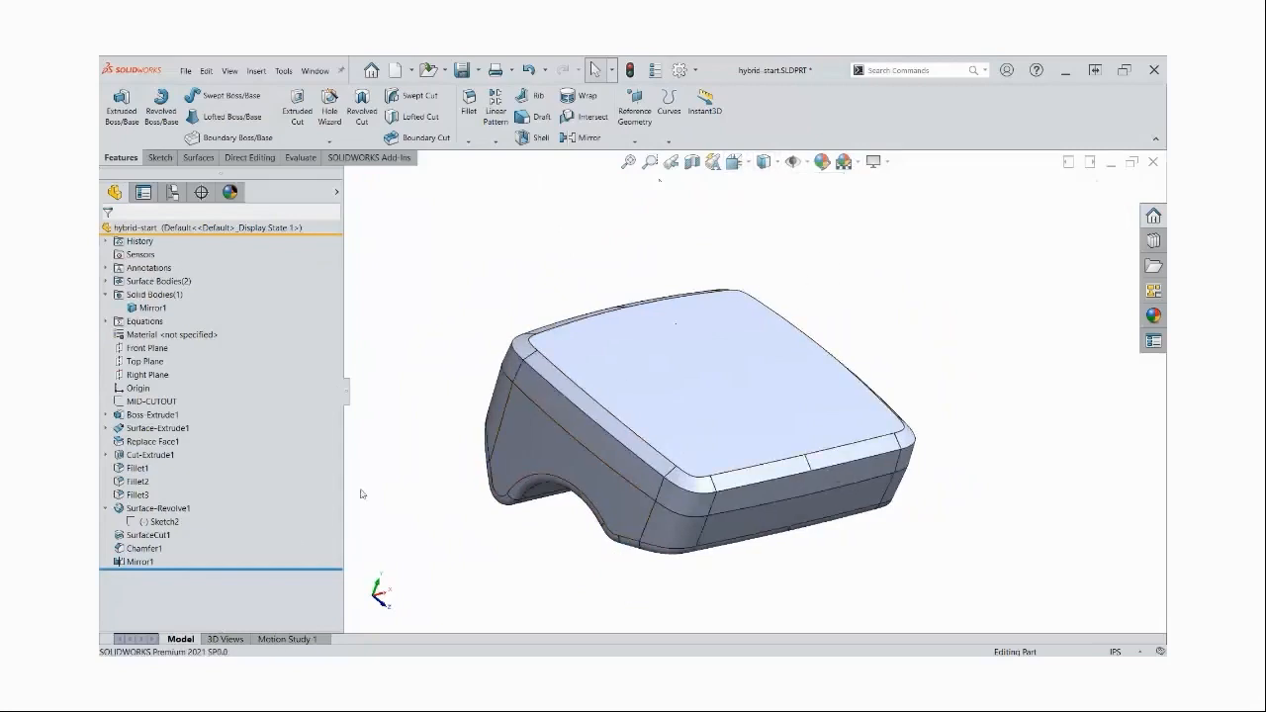
Roll the model back to before the mirror and start a 1.5 in blind extruded cut from the MID-CUTOUT sketch
drag(211, 569, 209, 555)
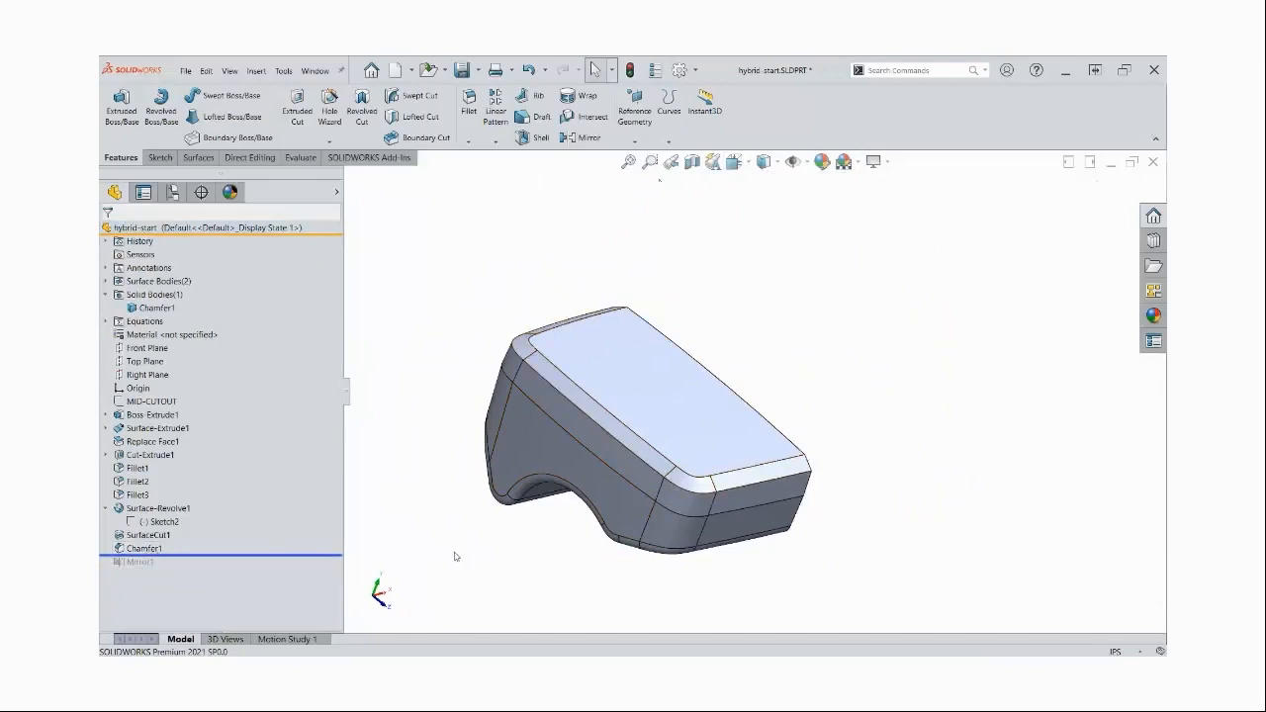
mouse_move(195, 556)
mouse_down()
mouse_move(193, 570)
mouse_move(192, 559)
mouse_up()
click(150, 402)
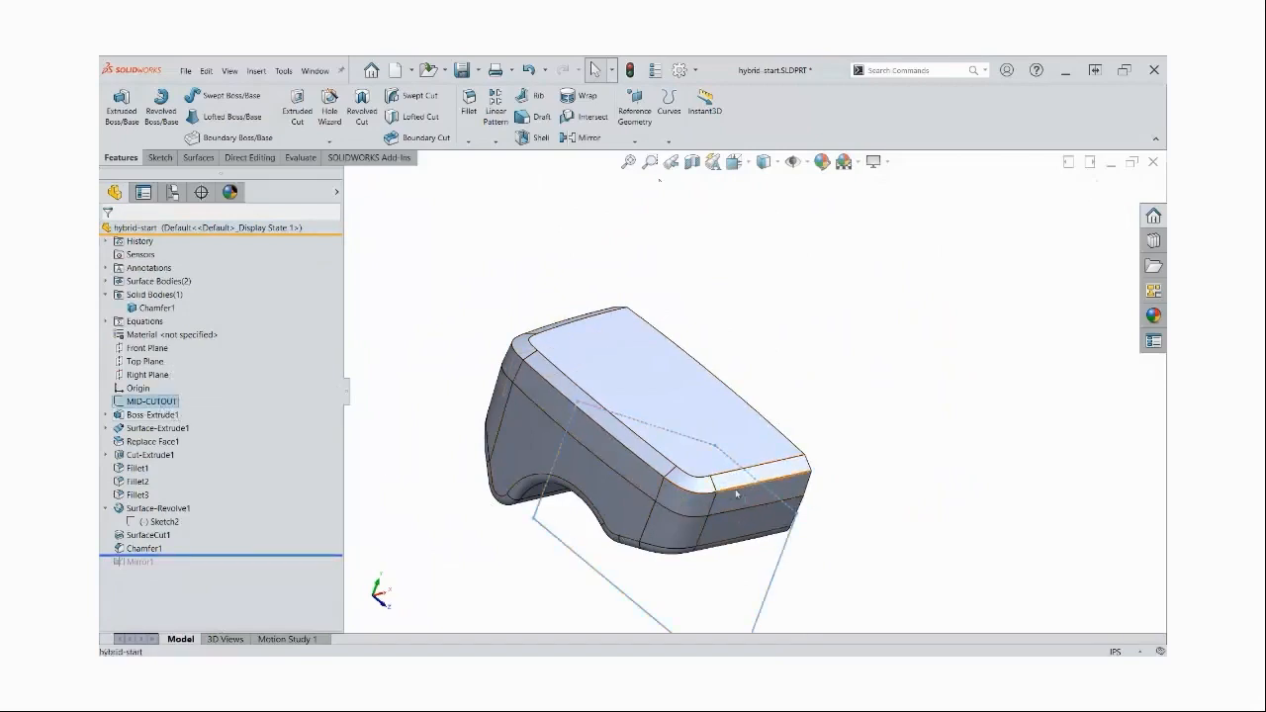
middle_drag(727, 489, 727, 489)
click(297, 105)
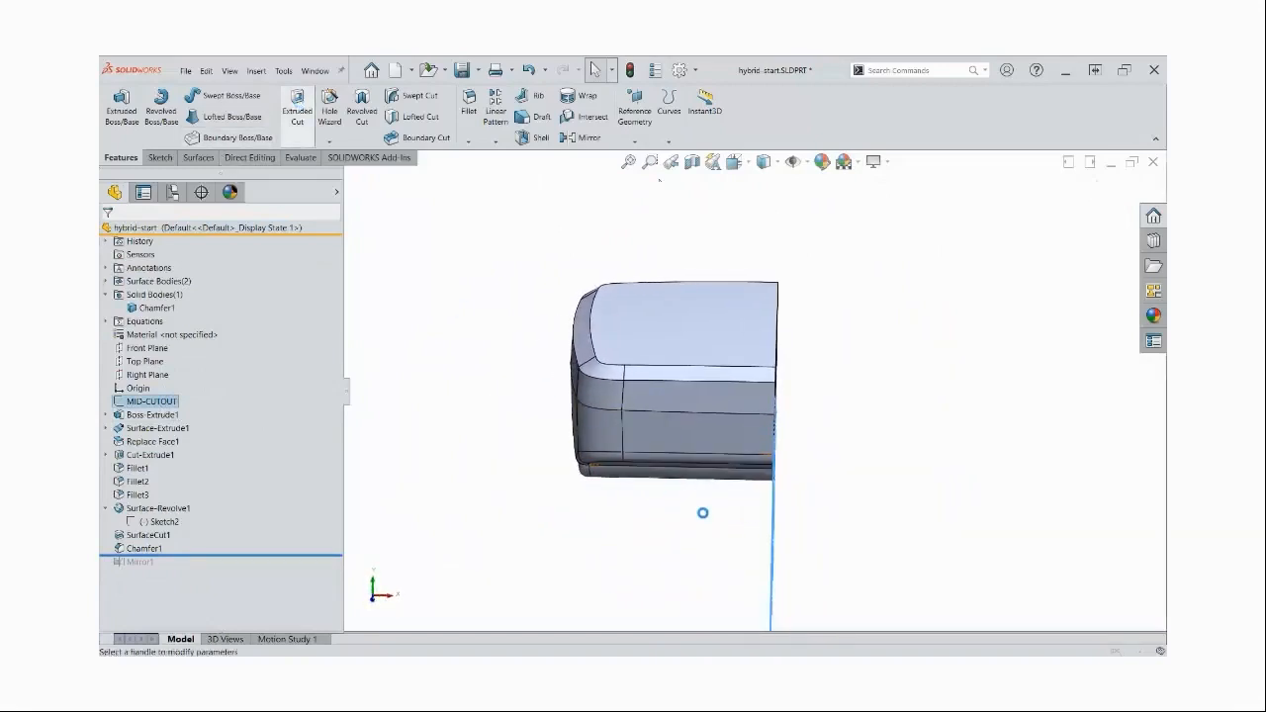
text(1.5)
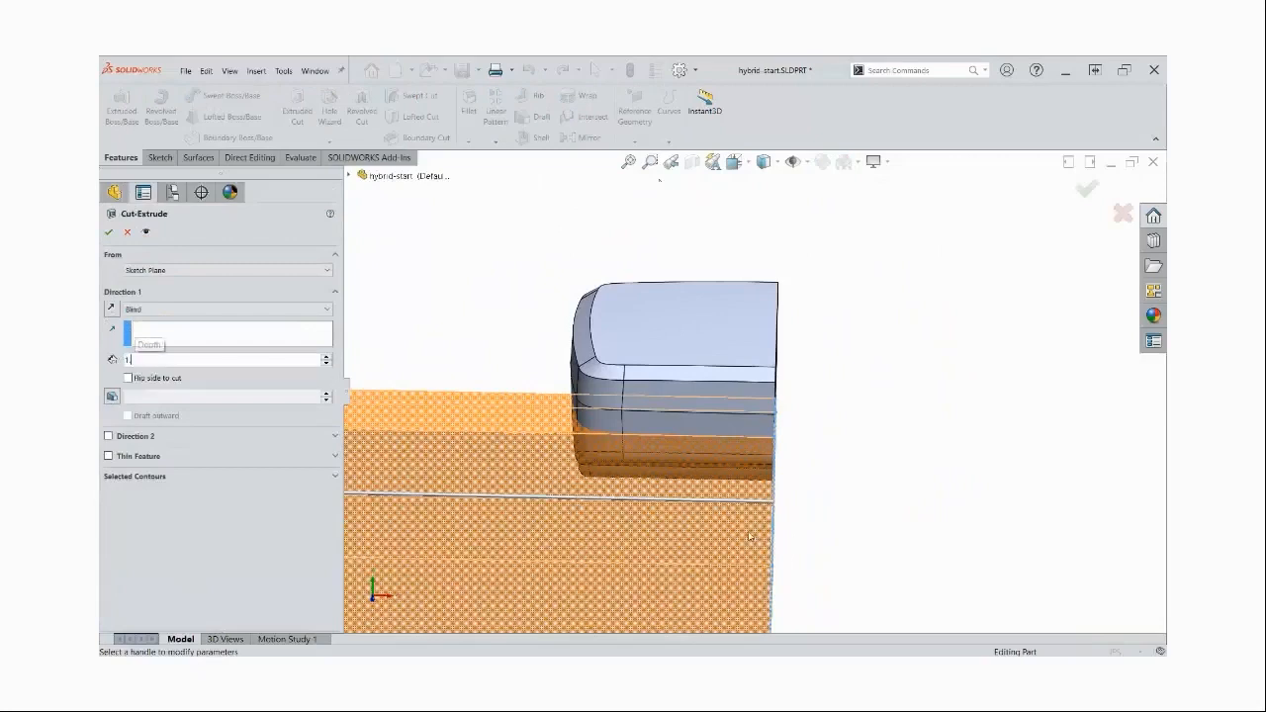
key(Return)
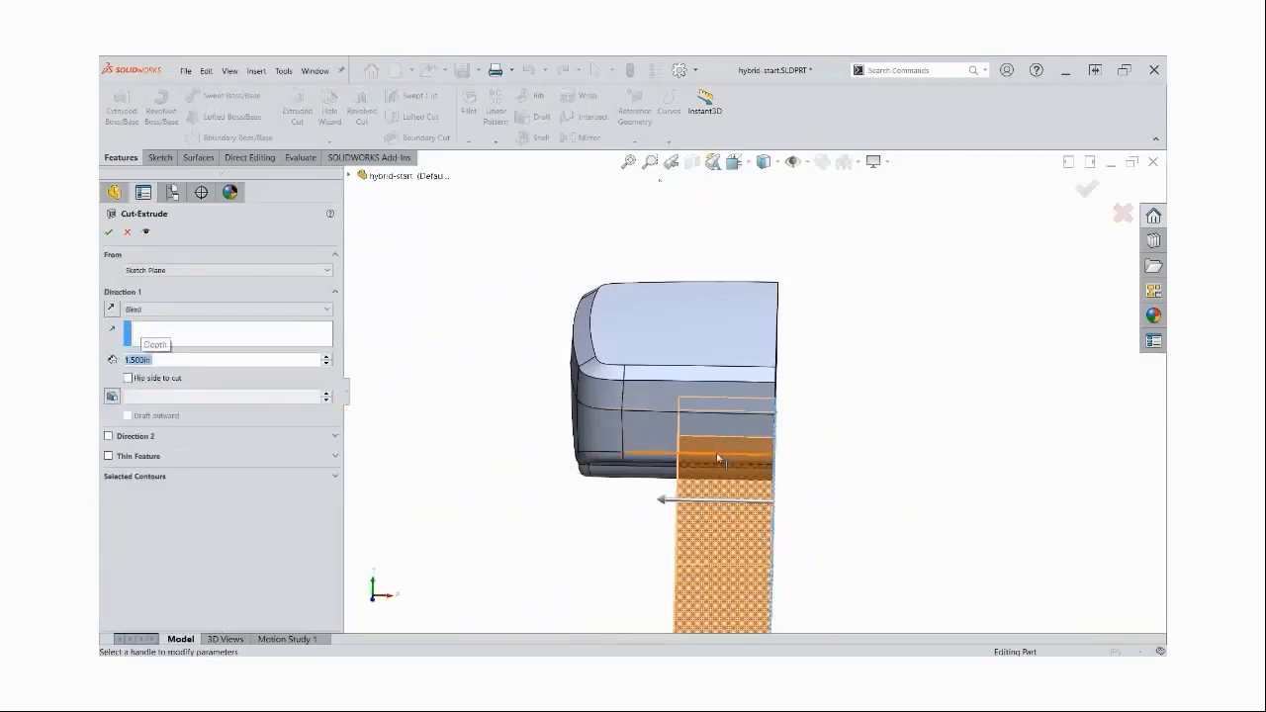
scroll(727, 458, down, 2)
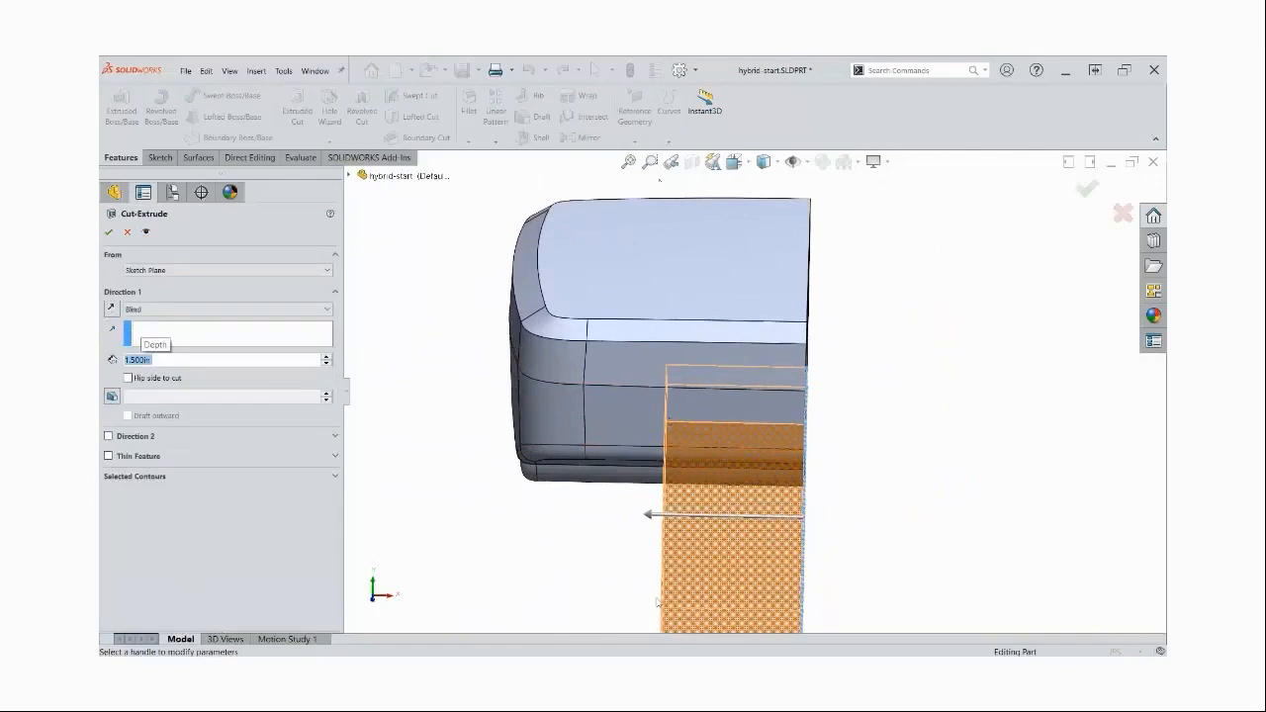
middle_drag(659, 538, 676, 504)
Compare the cutout preview with and without draft, and finish the extruded cut with draft turned off
click(112, 397)
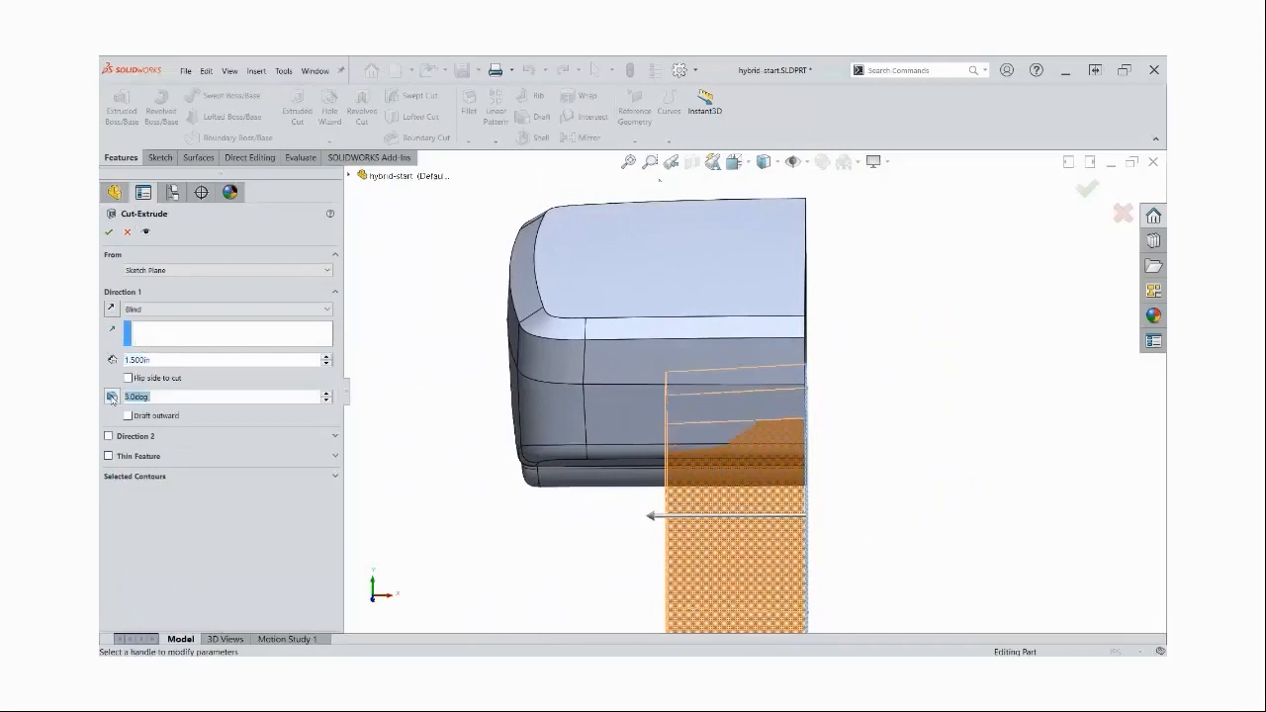
click(112, 397)
click(112, 396)
click(112, 397)
click(112, 397)
click(112, 397)
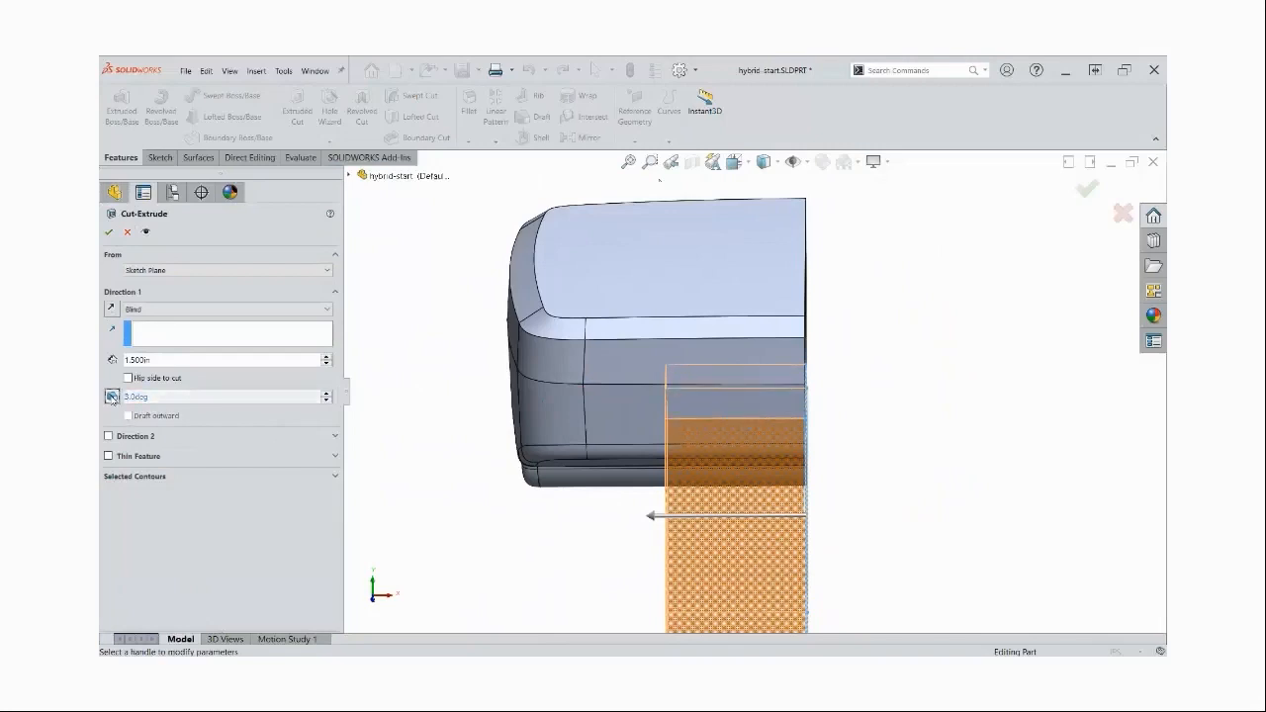
click(110, 233)
Draft the cutout's inner side wall from the Top Plane as neutral plane, with reversed pull direction and the angle linked to the "draft" variable
middle_drag(791, 499, 791, 498)
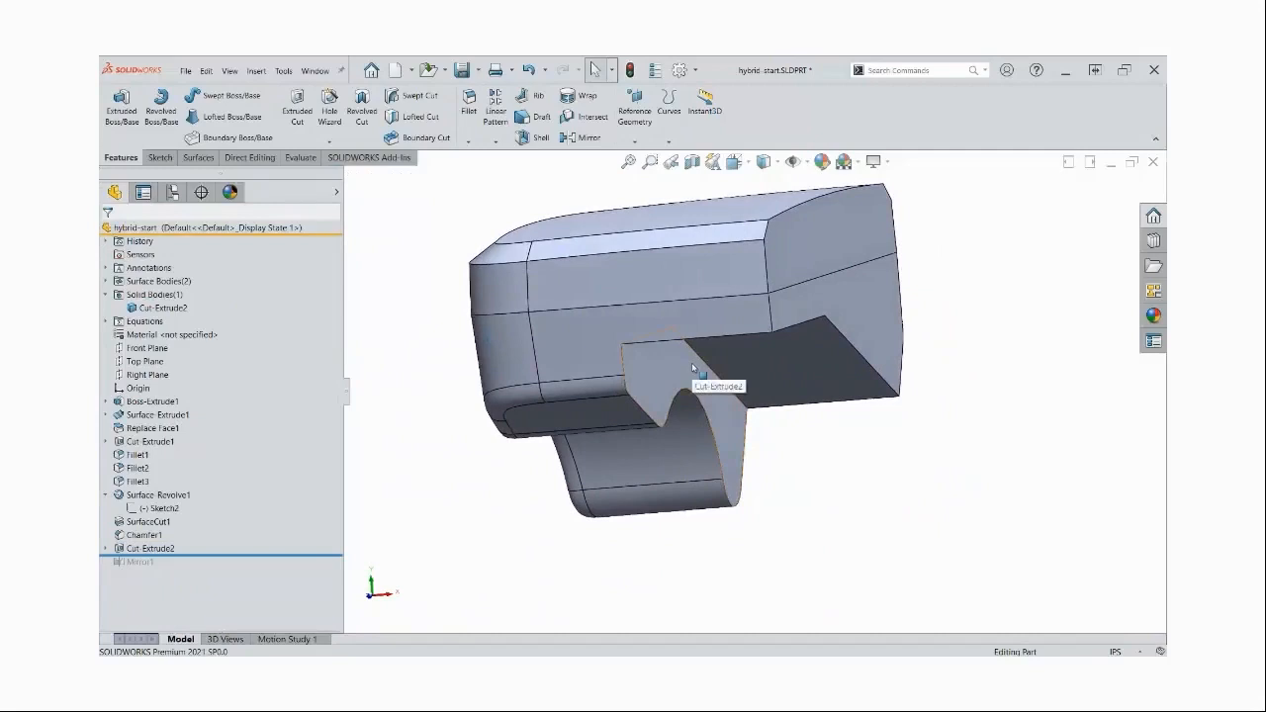
click(540, 119)
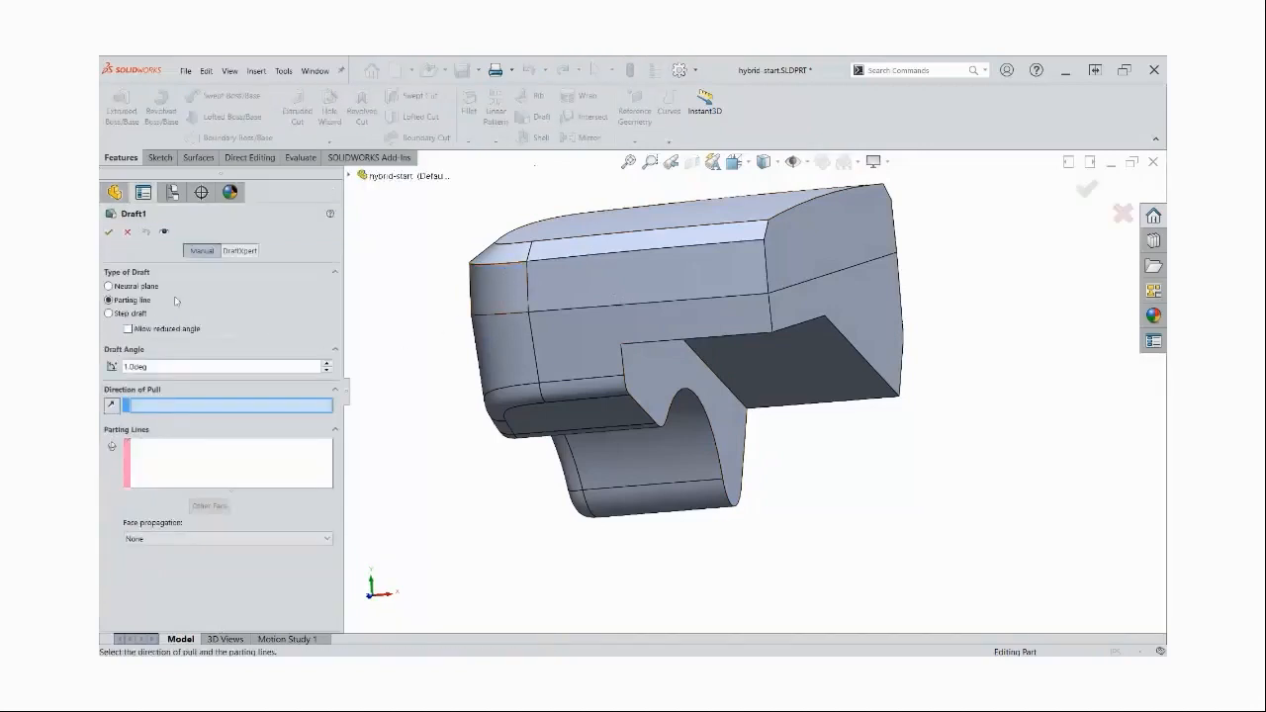
click(129, 288)
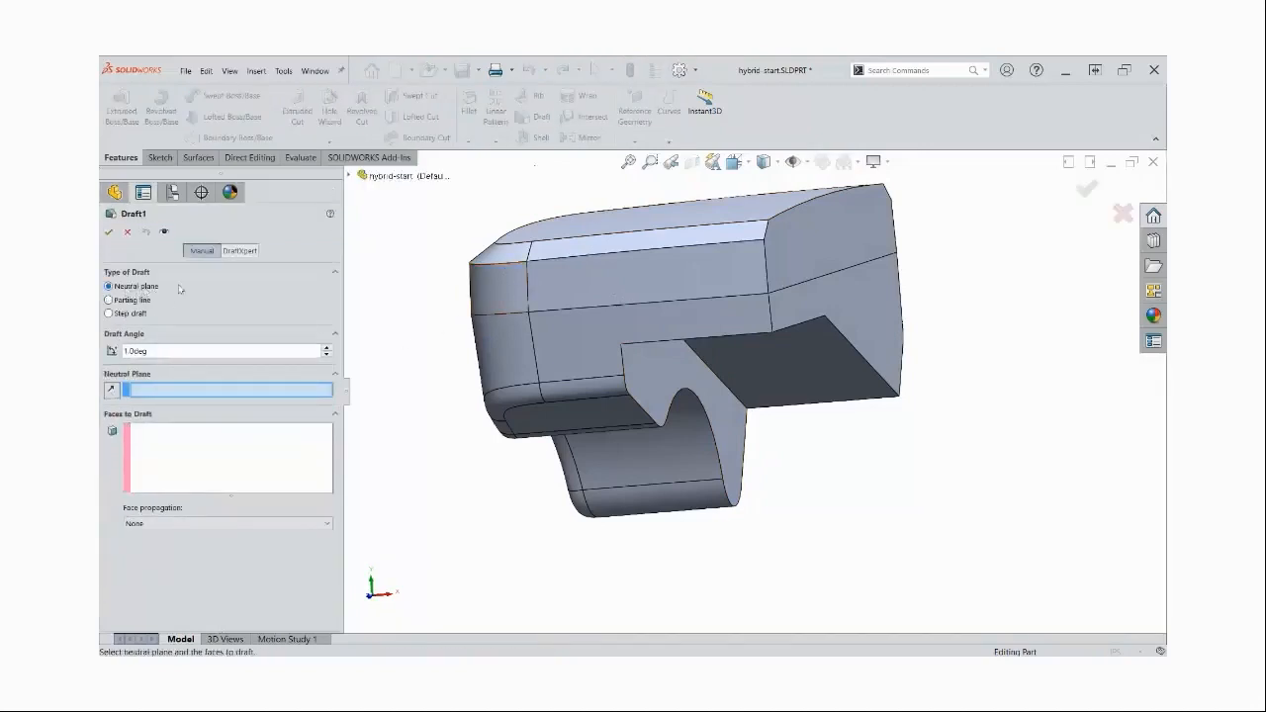
click(349, 176)
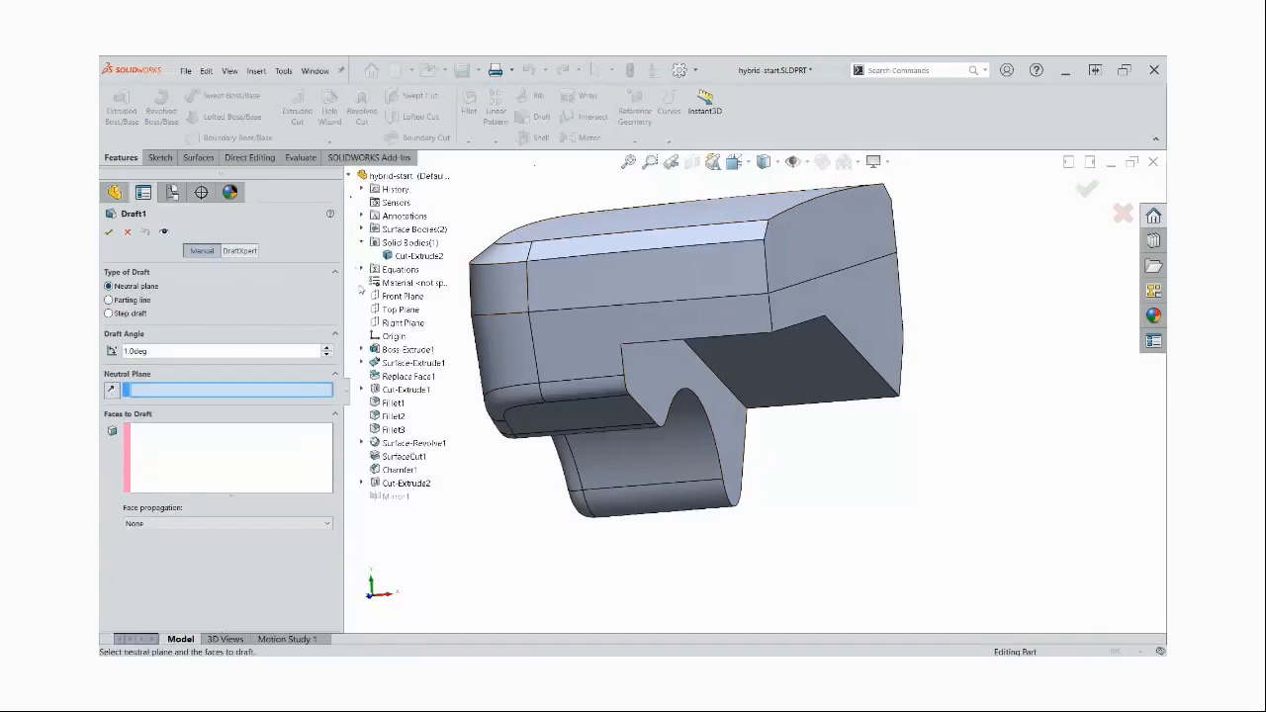
click(400, 312)
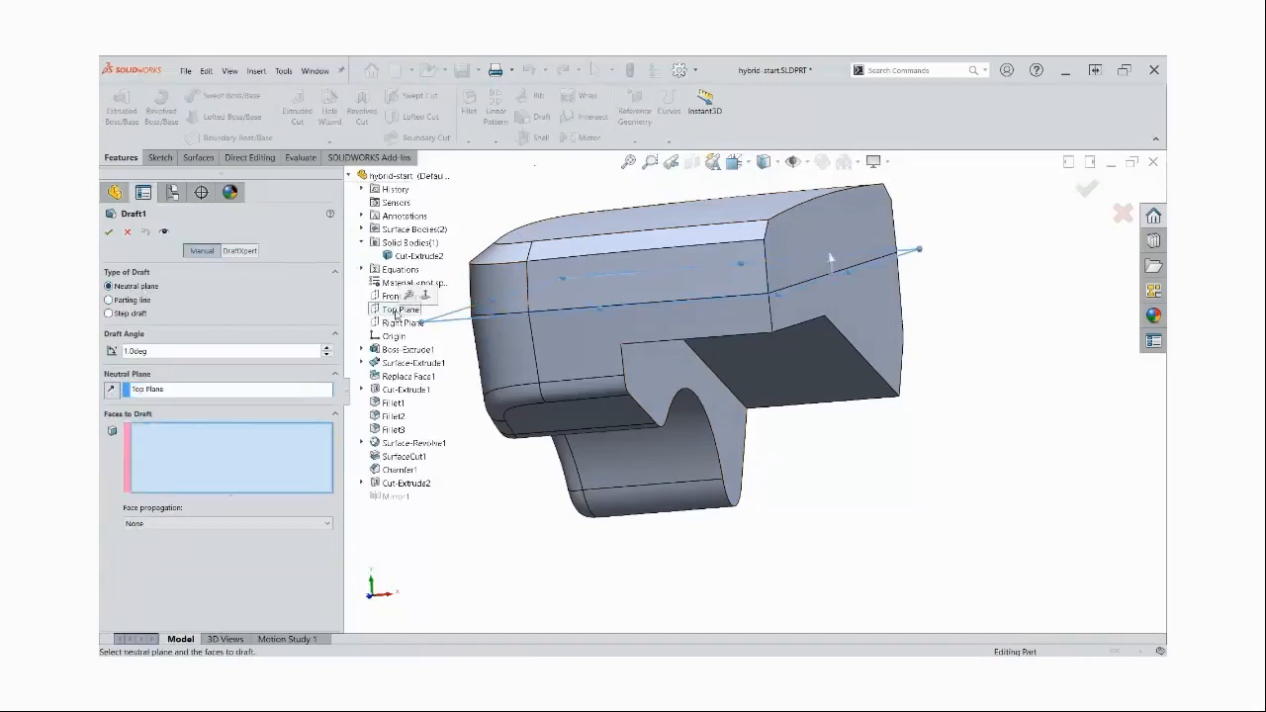
click(112, 390)
click(663, 383)
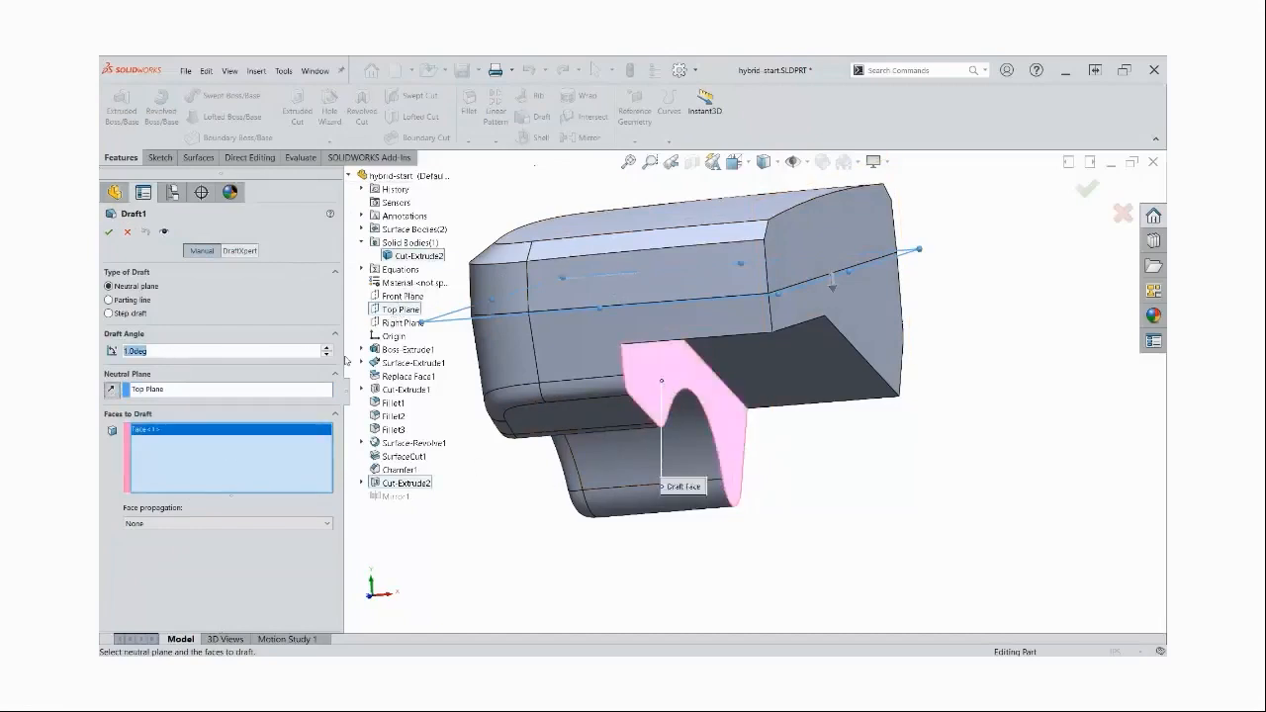
text(=)
click(345, 362)
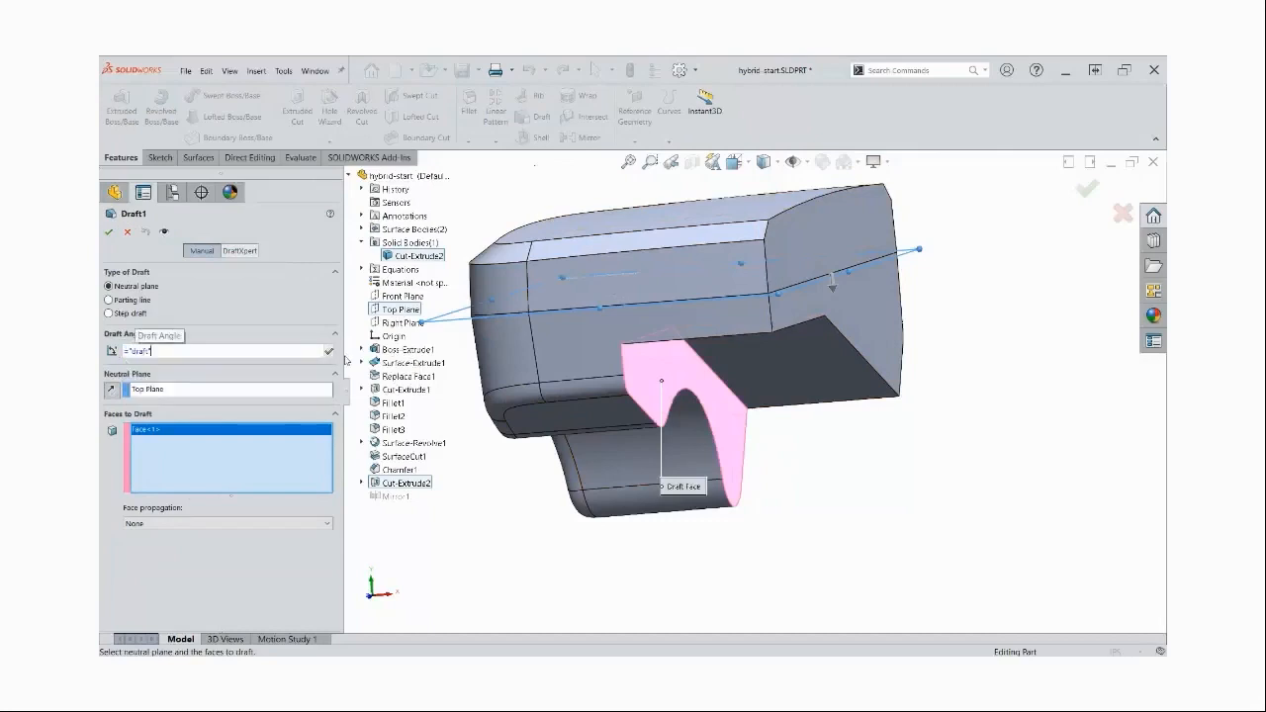
click(110, 231)
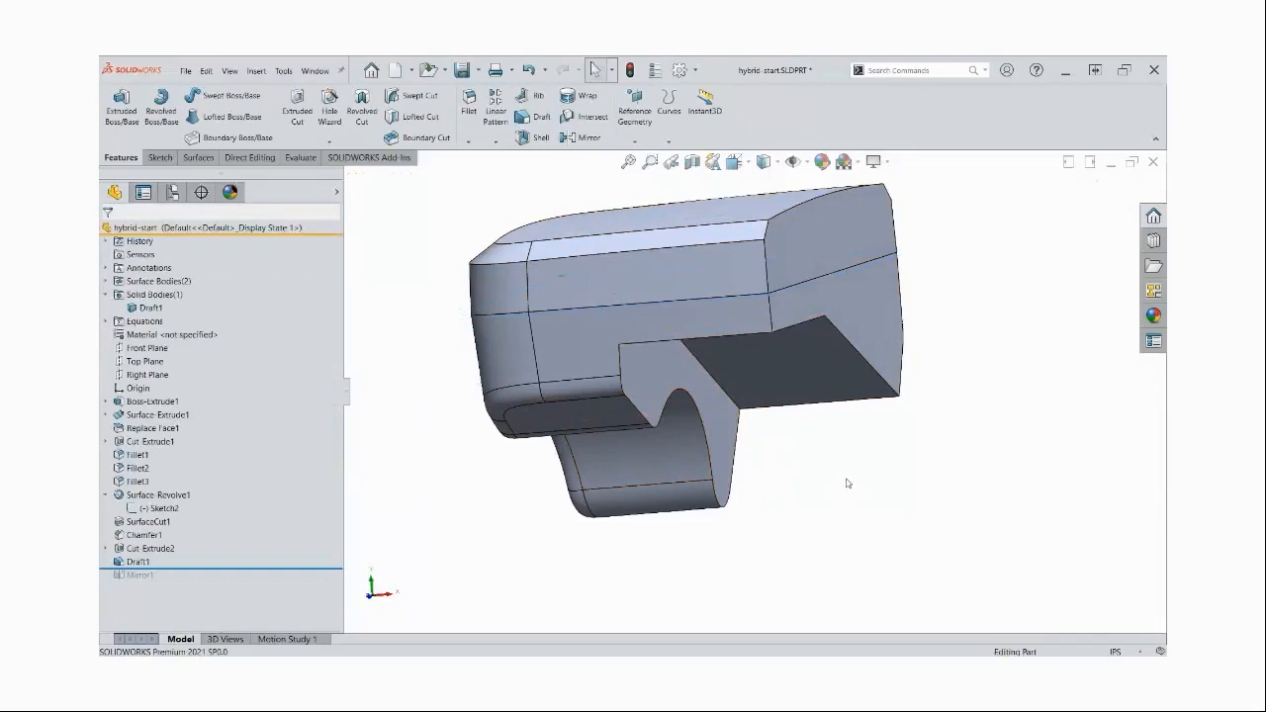
Round the cutout's bend edge between its flat ceiling and sloped face with a 2 in constant-size fillet
middle_drag(841, 475, 834, 472)
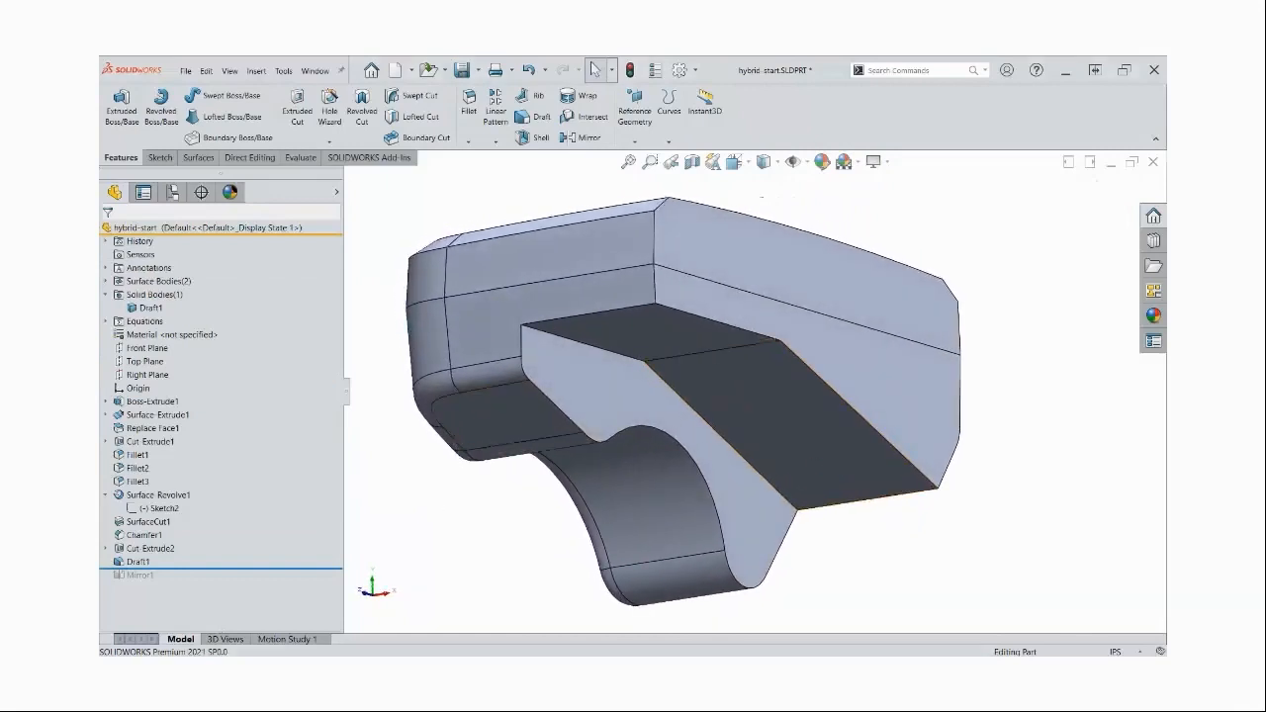
right_click(433, 517)
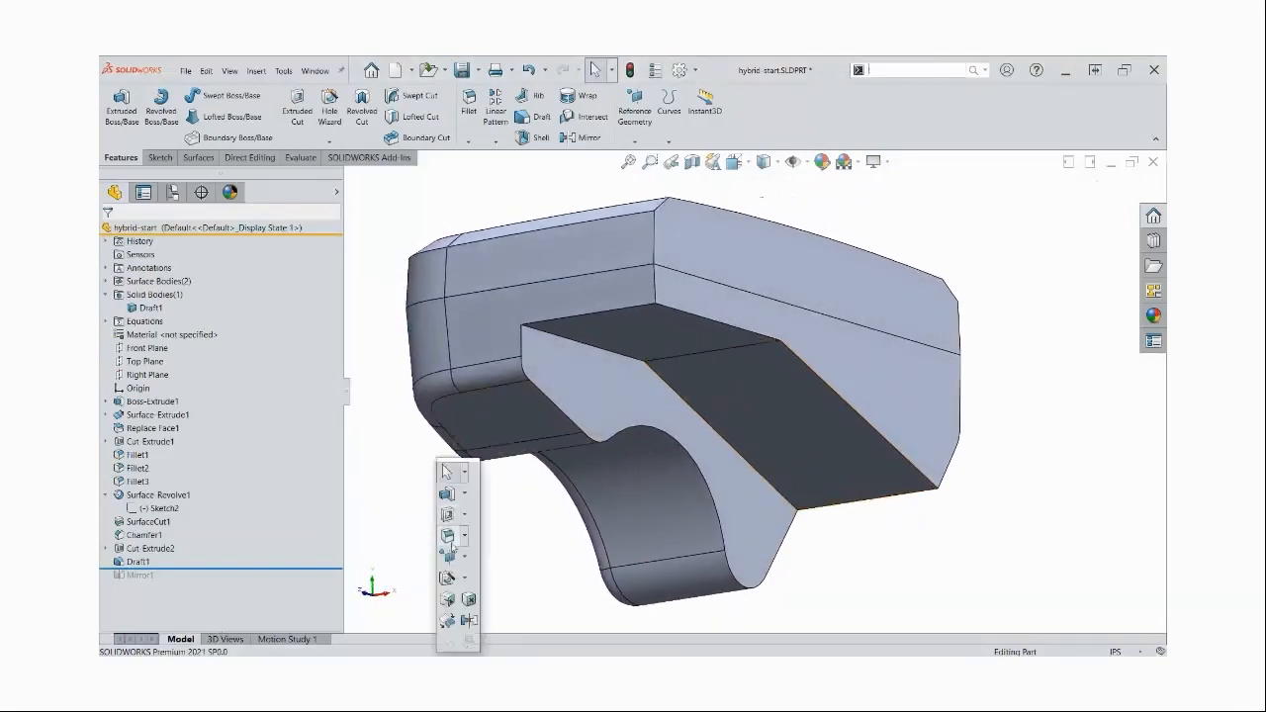
click(738, 352)
click(119, 289)
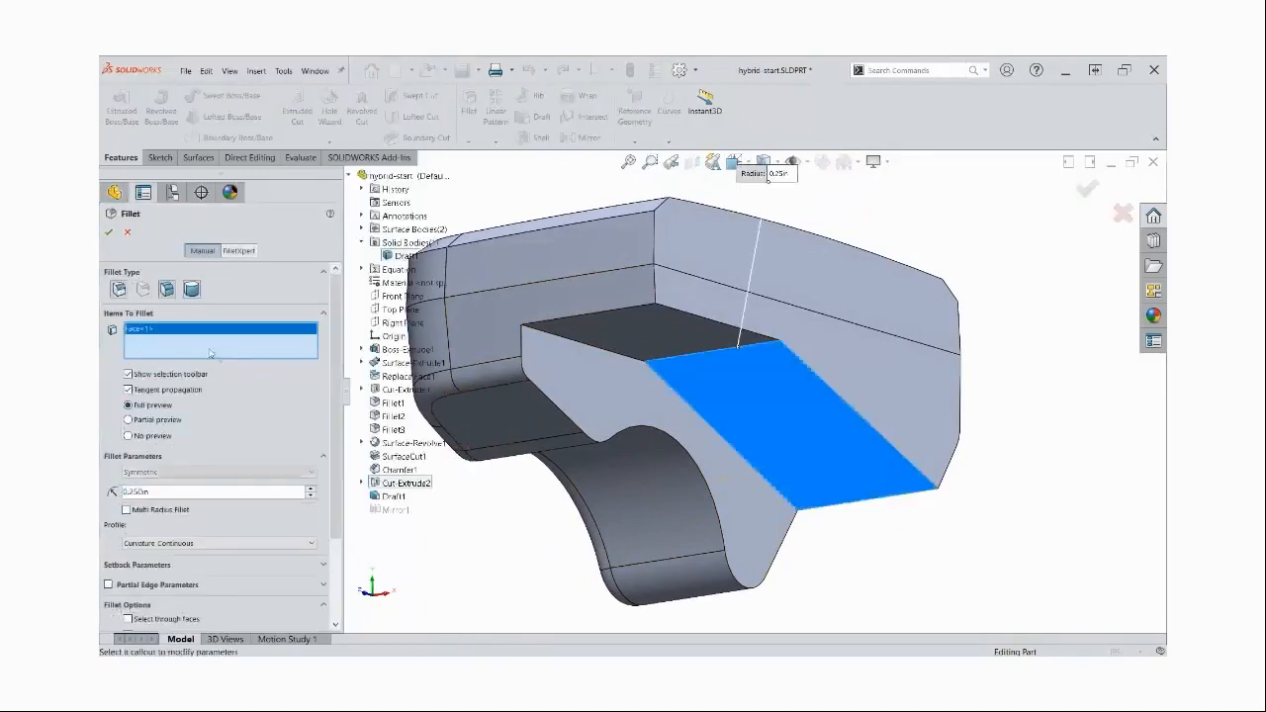
click(730, 348)
text(2)
key(Return)
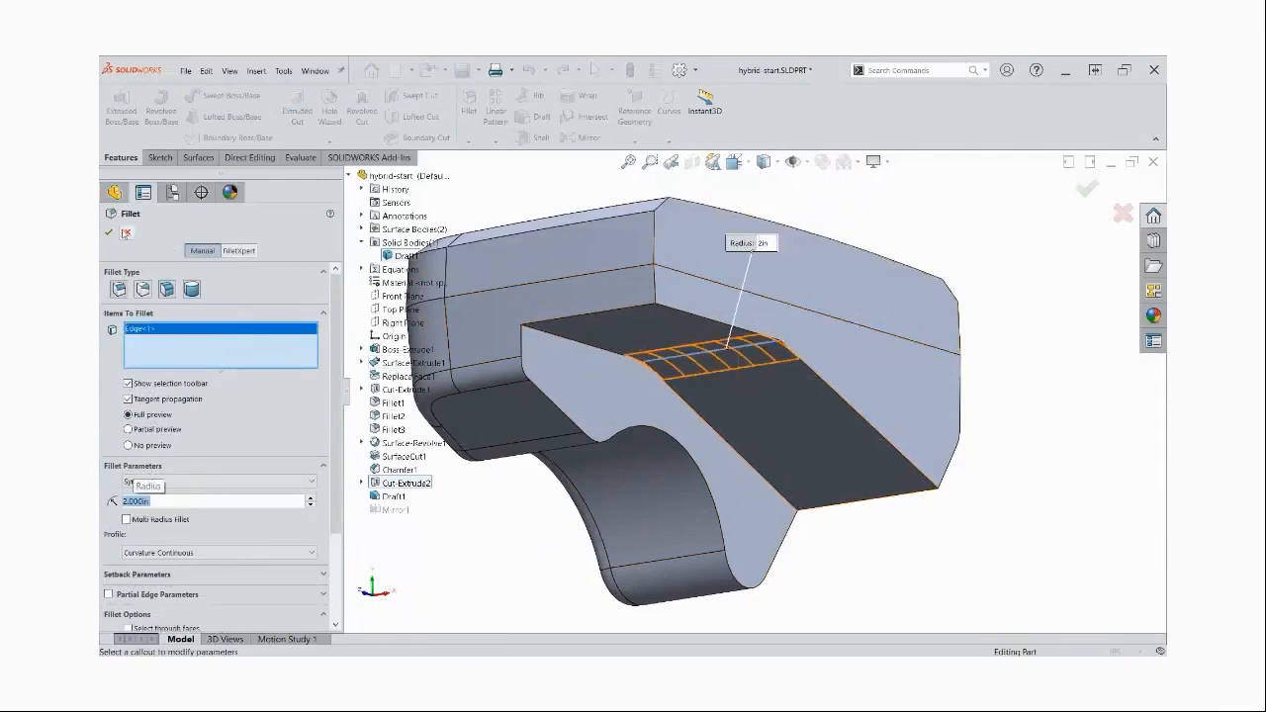
click(110, 233)
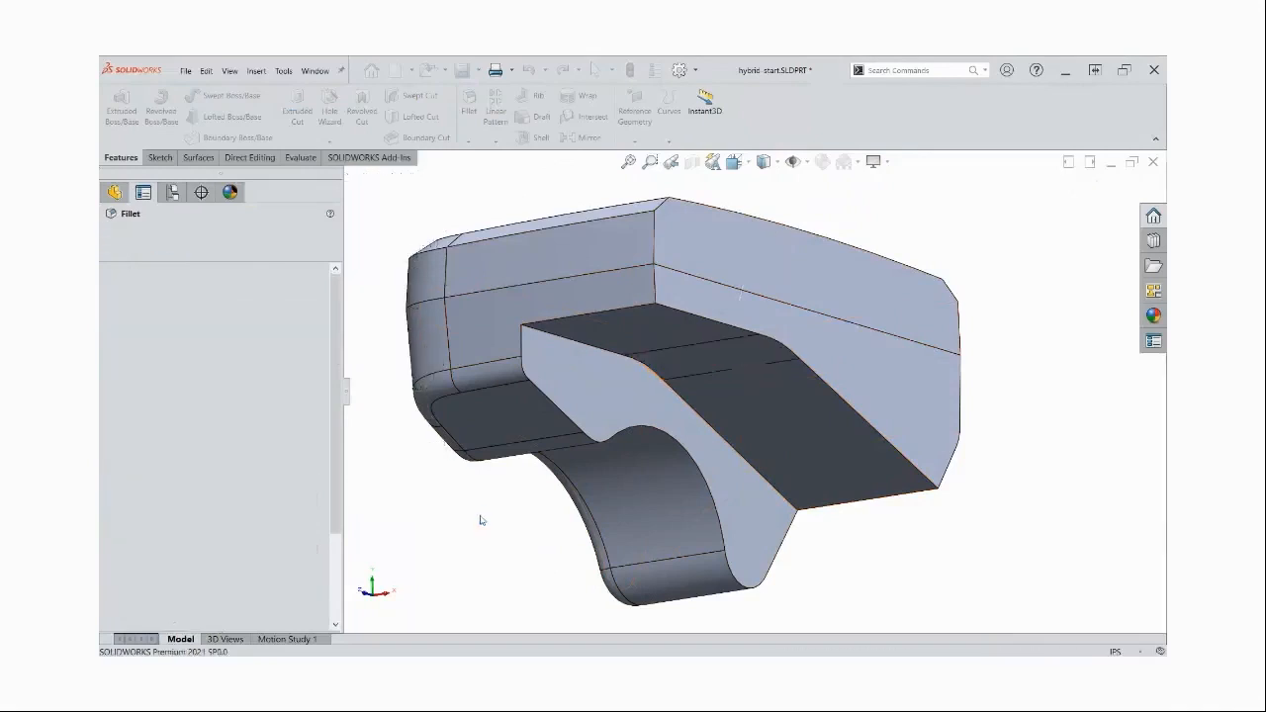
Fillet the inner edge where the cutout's ceiling and slope meet the drafted side wall, using a 0.25 in radius
key(s)
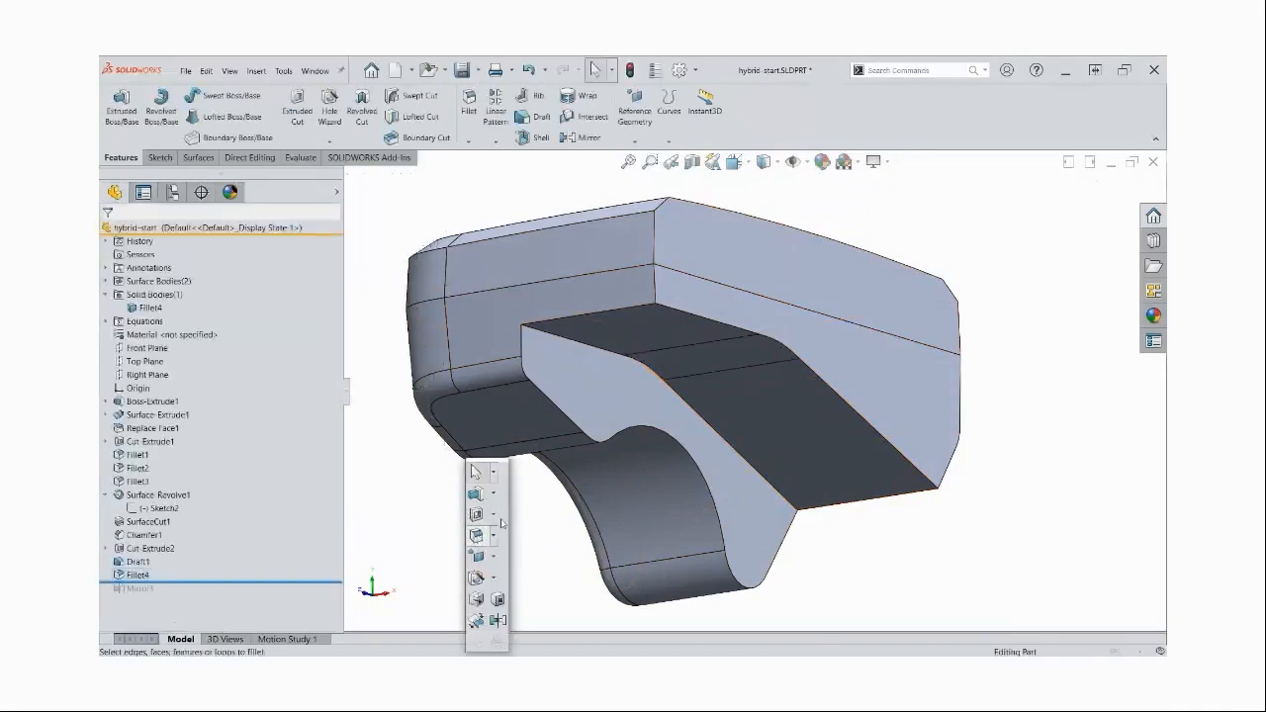
click(478, 534)
text(25)
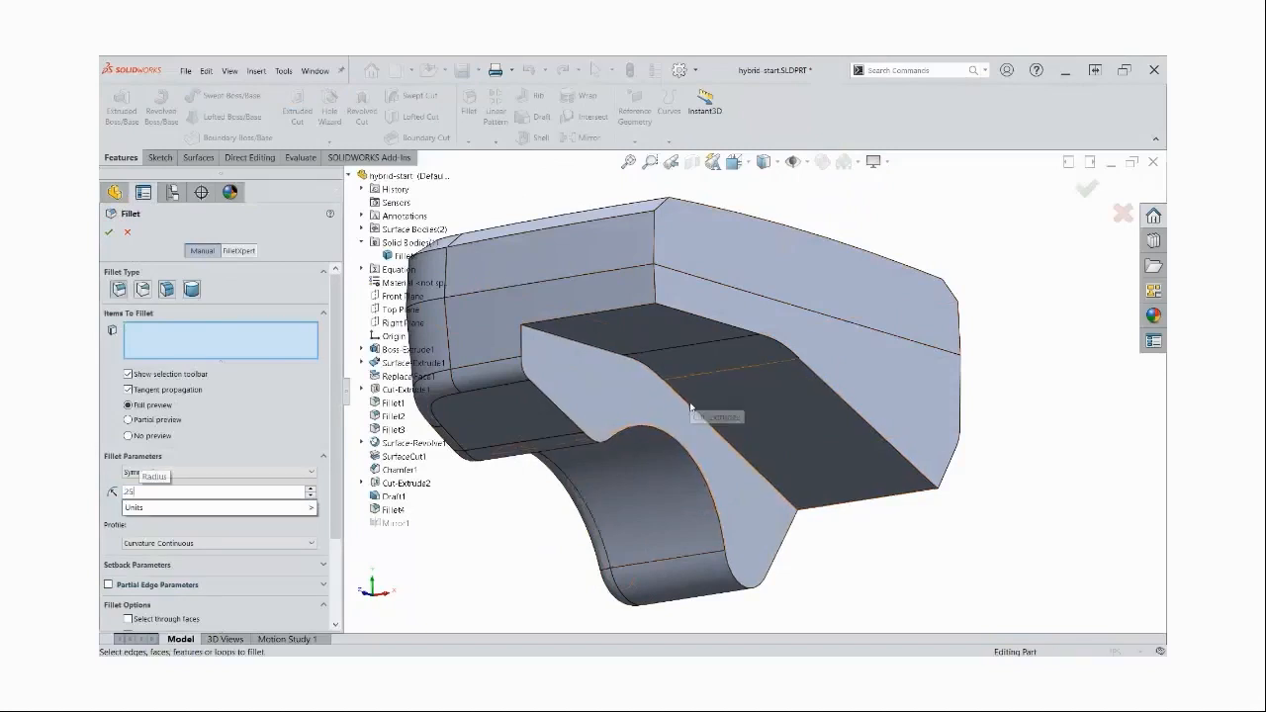
click(691, 405)
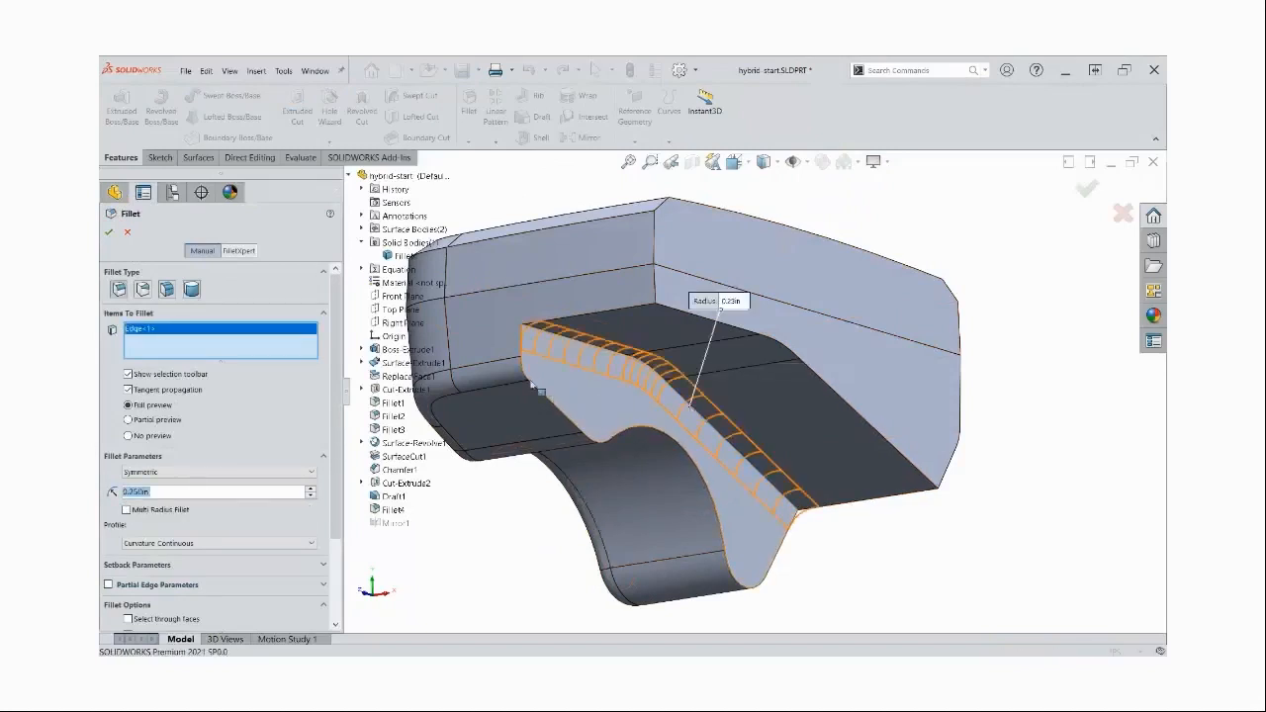
click(108, 231)
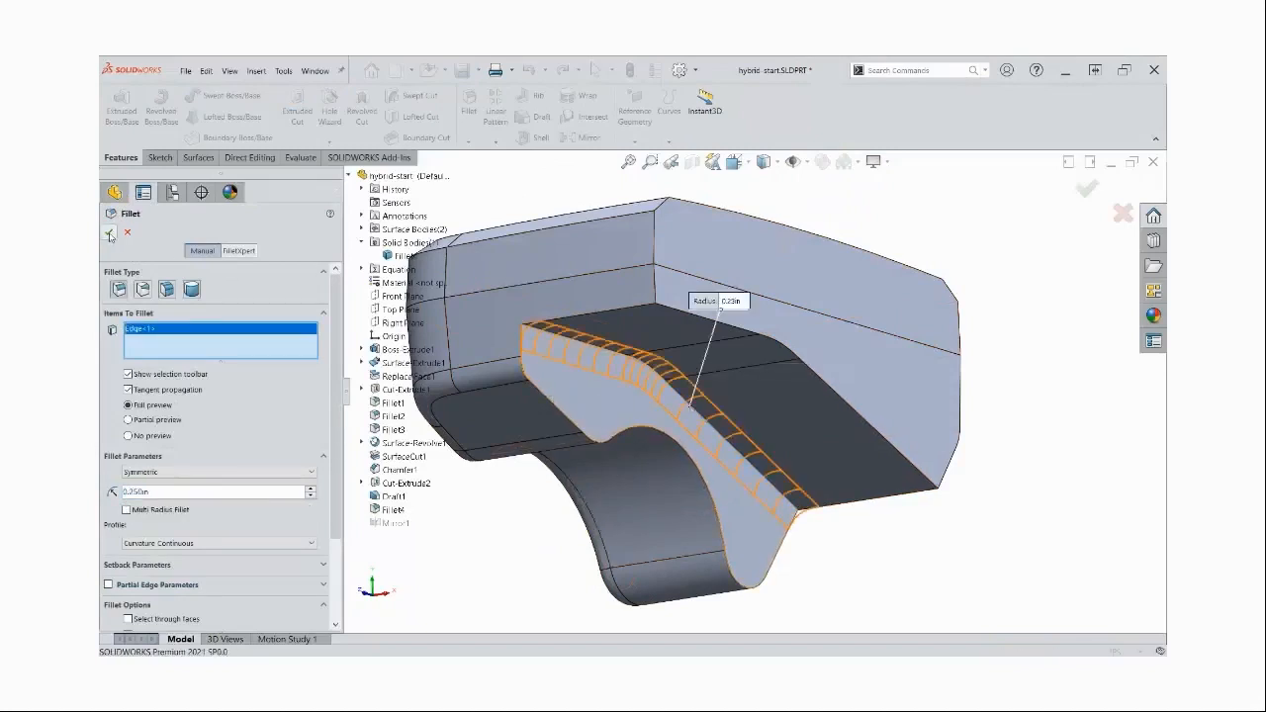
Fillet the tangent edge chain around the cutout's rim and the adjoining side arch with a 0.2 in radius
key(s)
click(492, 535)
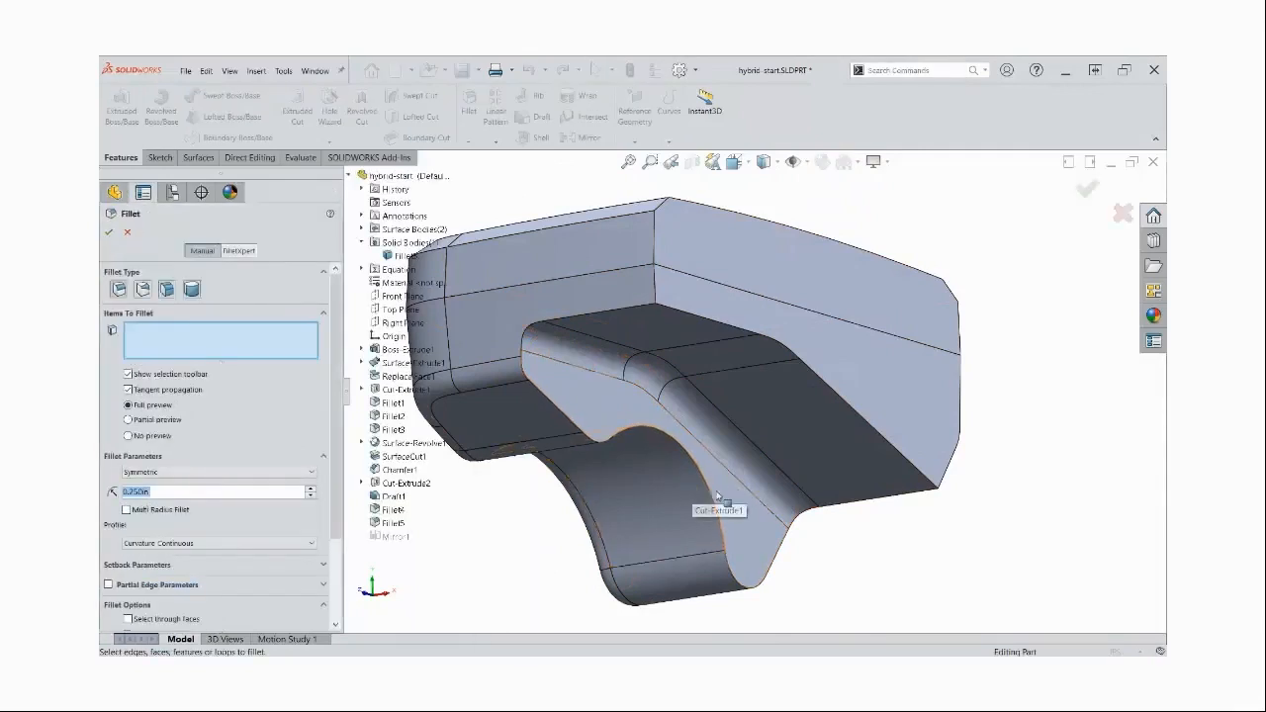
click(706, 491)
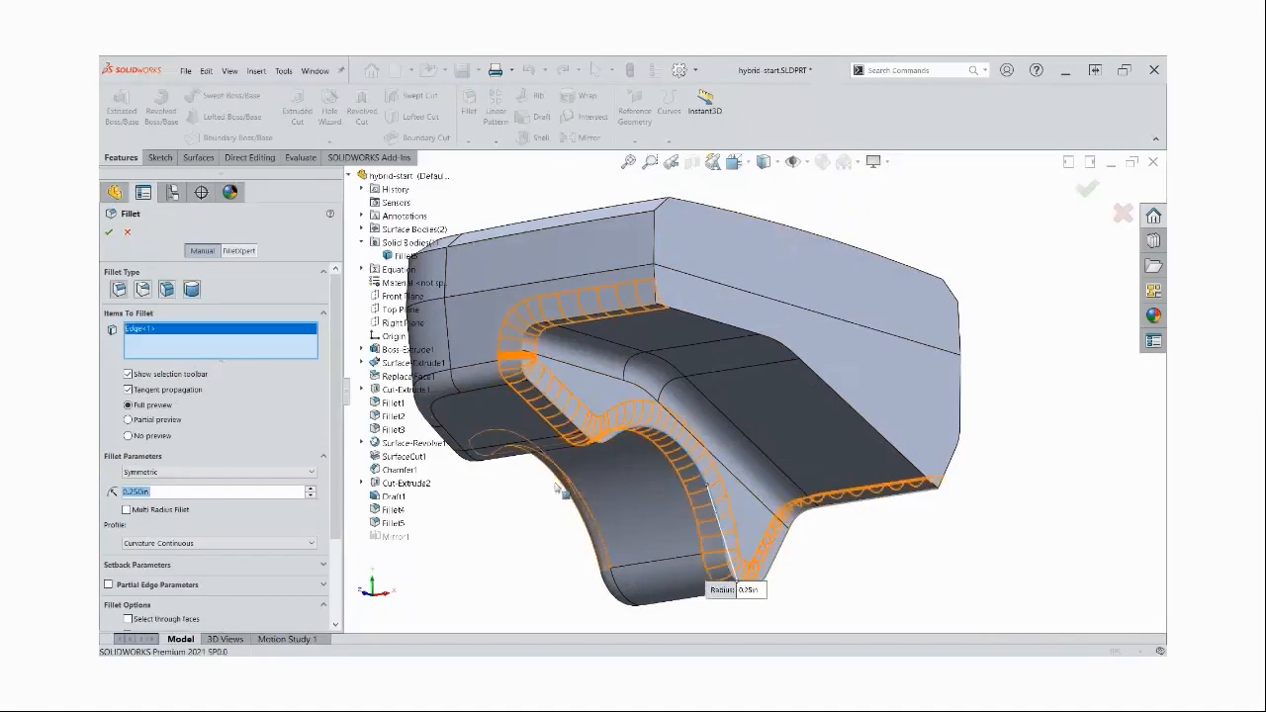
text(0.2)
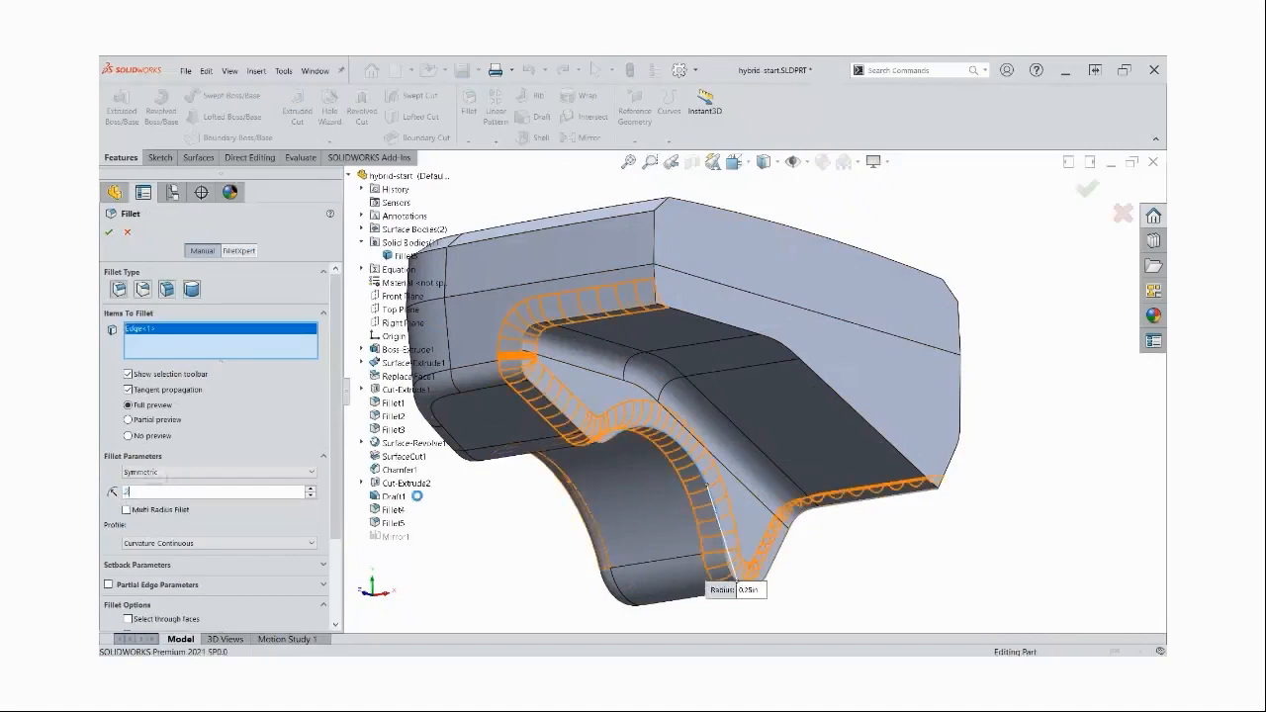
key(Return)
click(108, 234)
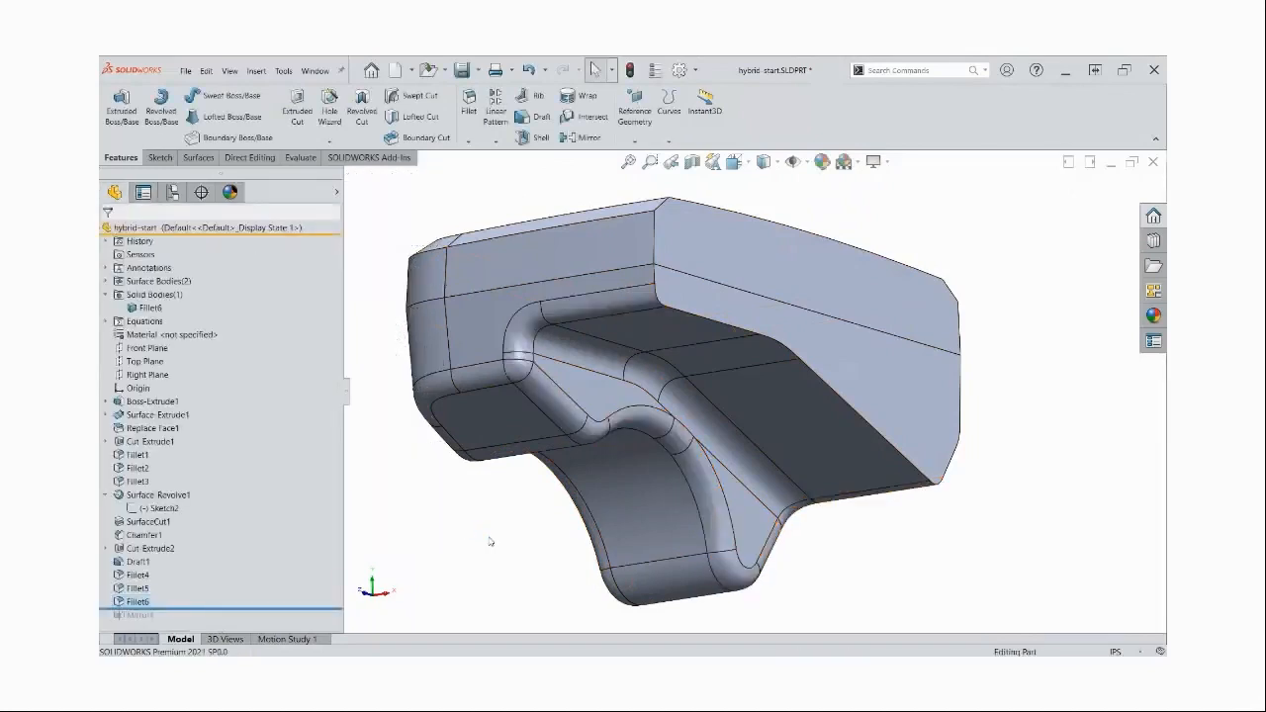
Display the model shaded without edges and roll forward to include the mirror feature
click(764, 161)
click(764, 205)
middle_drag(798, 341, 744, 357)
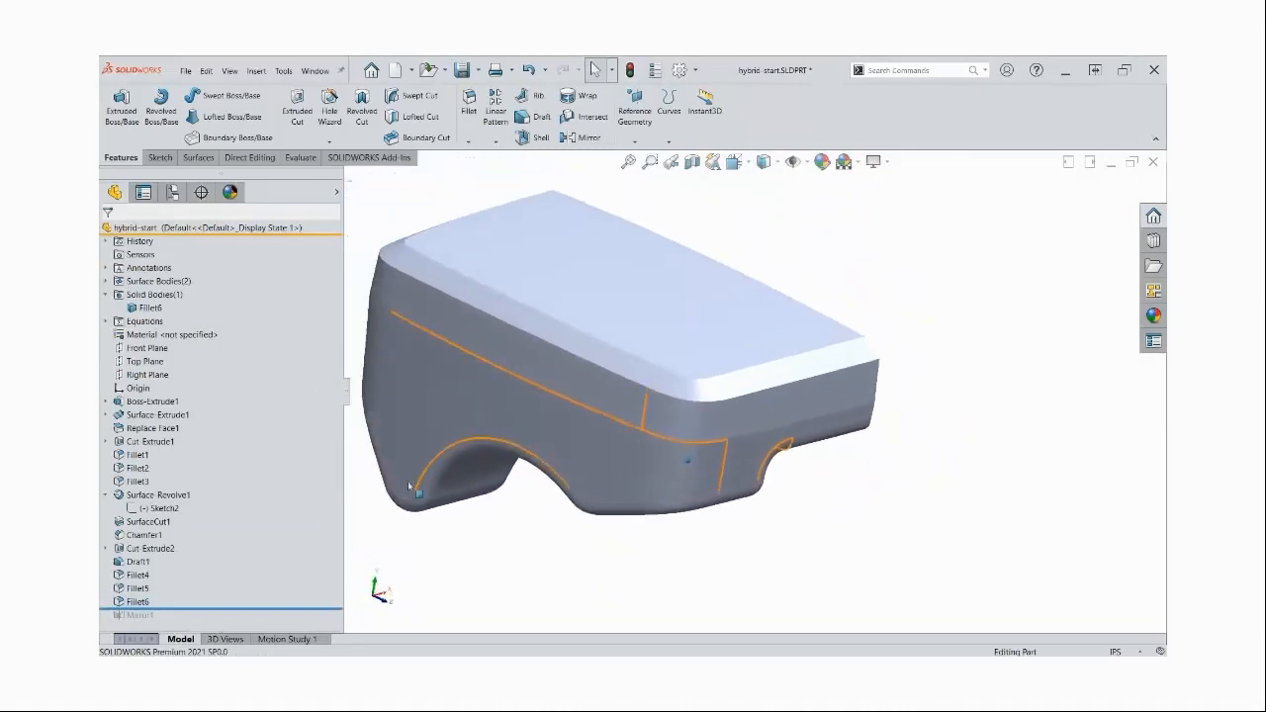
drag(212, 609, 209, 621)
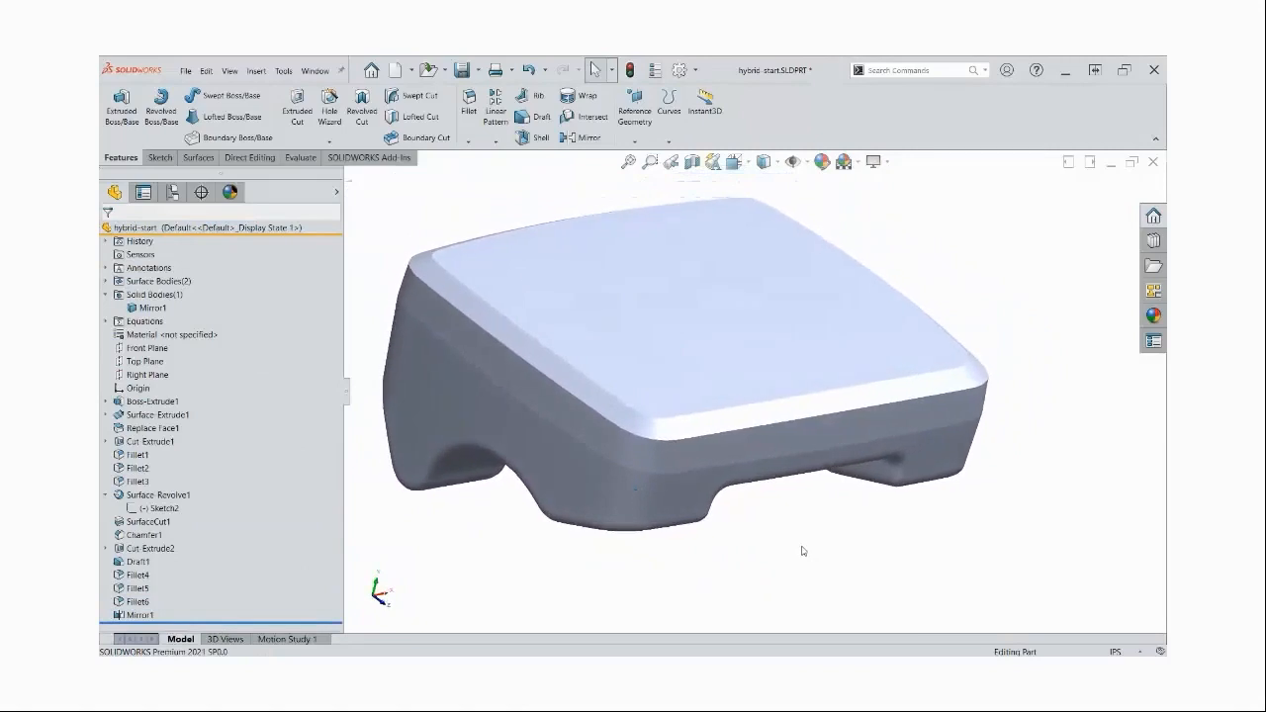
Toggle the perspective view to compare how the mirrored body looks
click(887, 163)
click(899, 222)
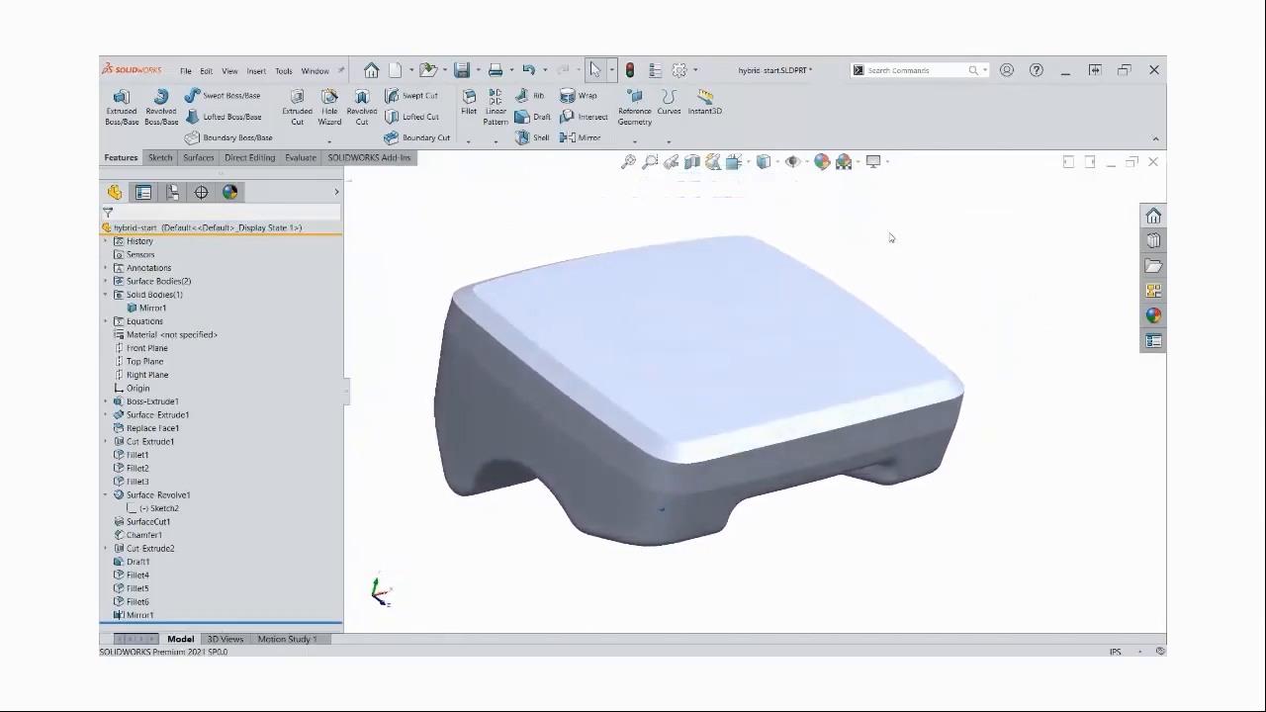
click(874, 161)
click(895, 222)
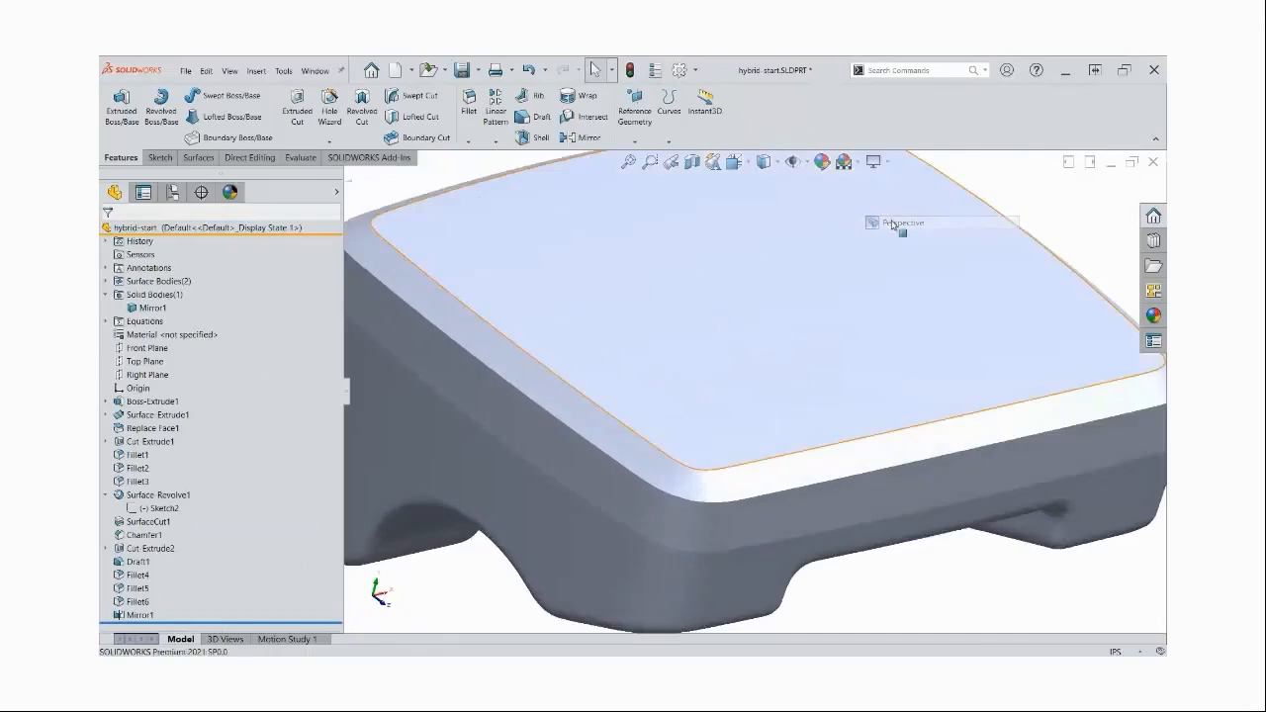
scroll(885, 267, up, 3)
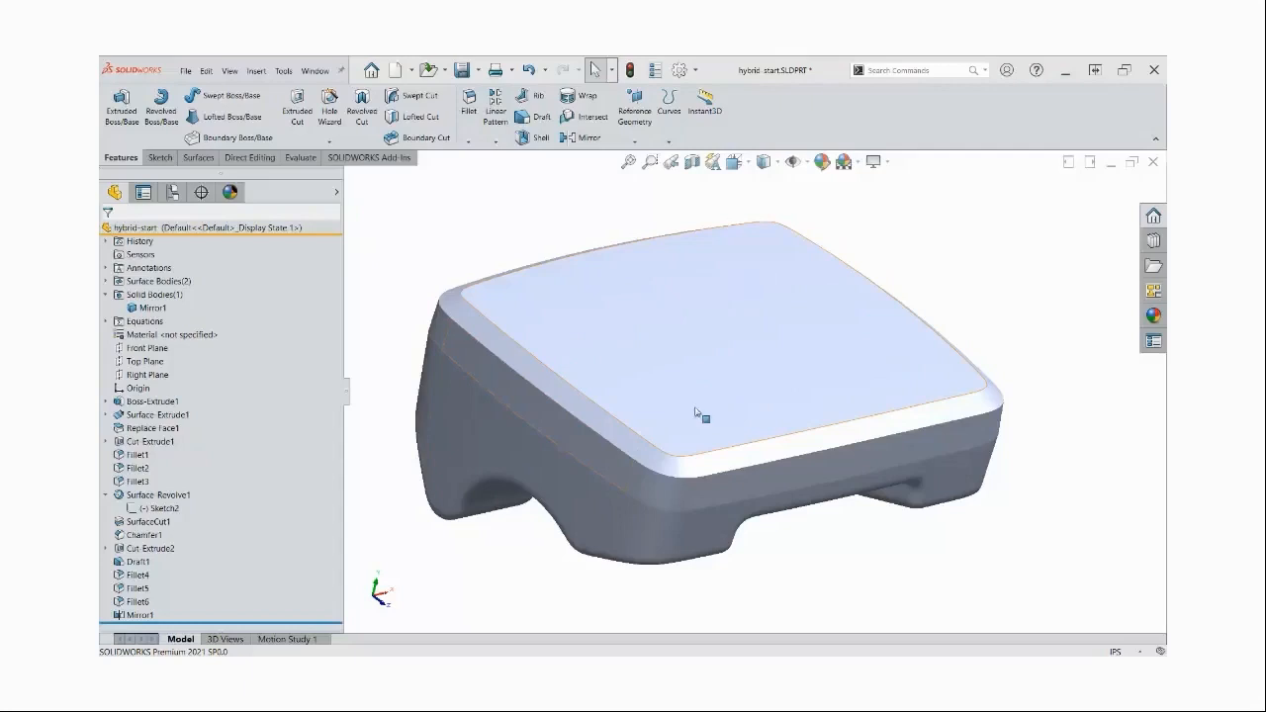
Sketch on the Top Plane an outline offset 0.075 in inward from the top face's boundary
click(147, 362)
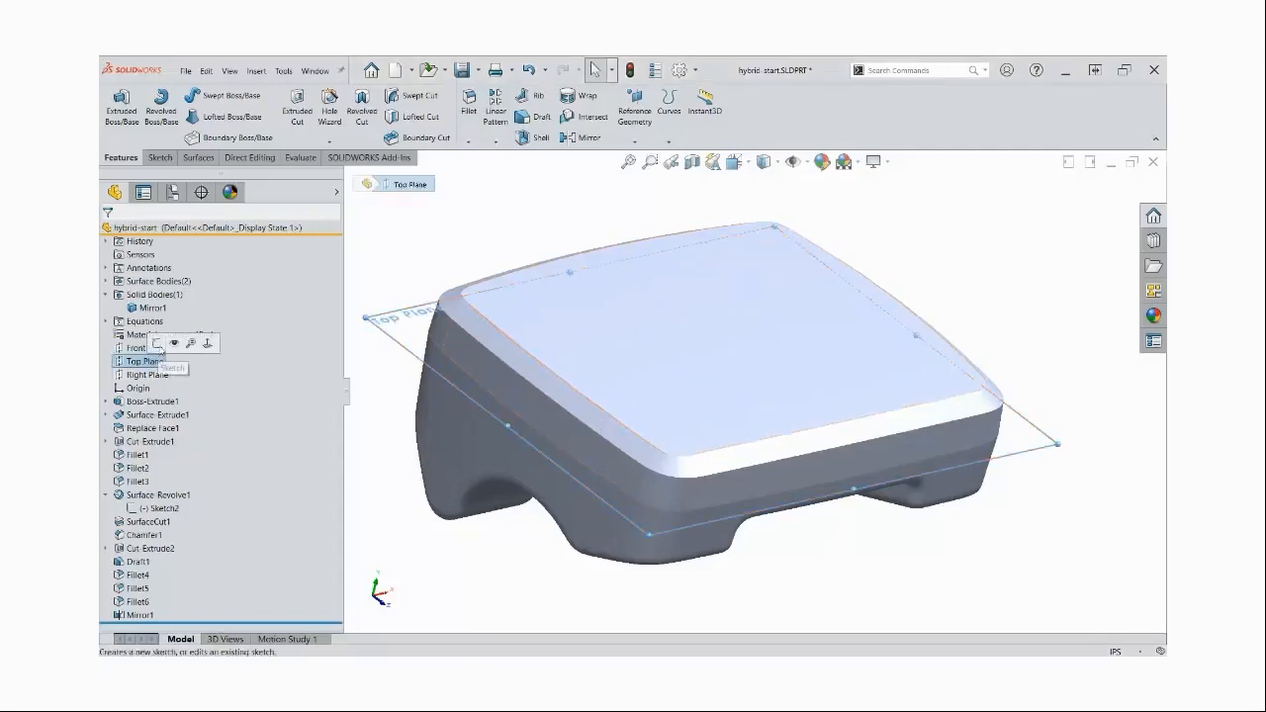
click(178, 341)
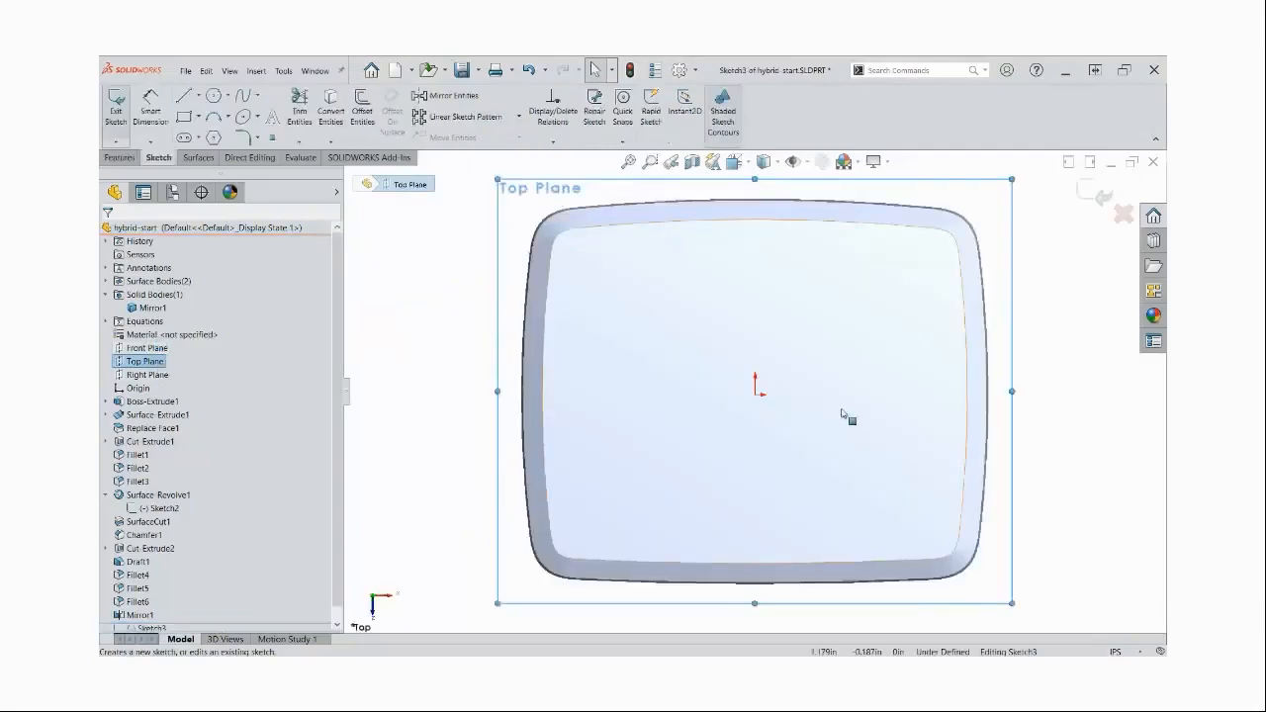
click(705, 297)
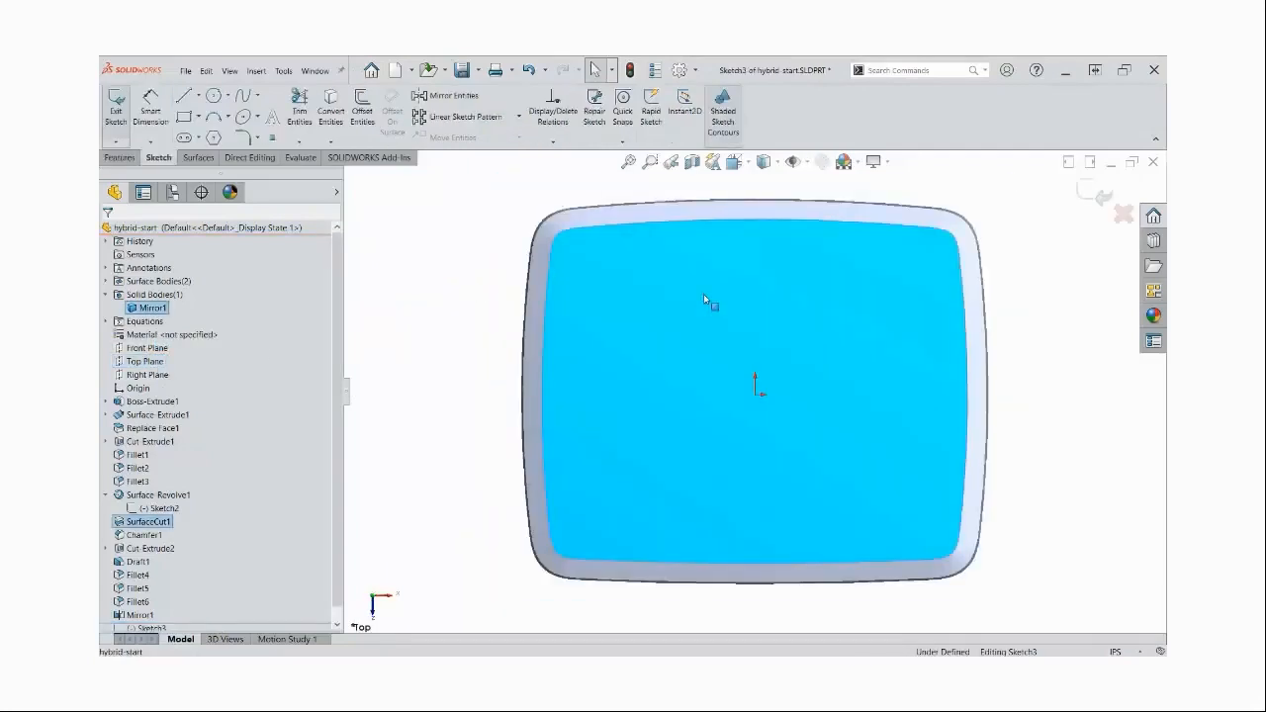
click(363, 114)
text(075)
click(147, 300)
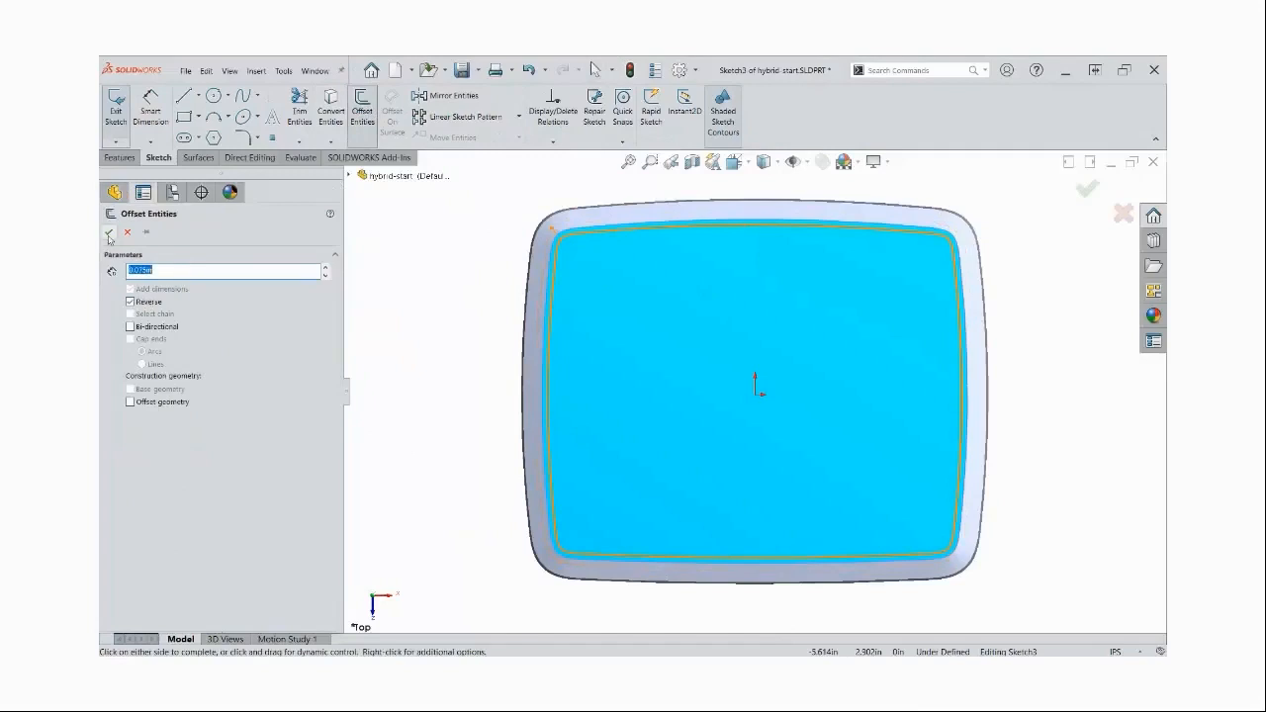
click(109, 232)
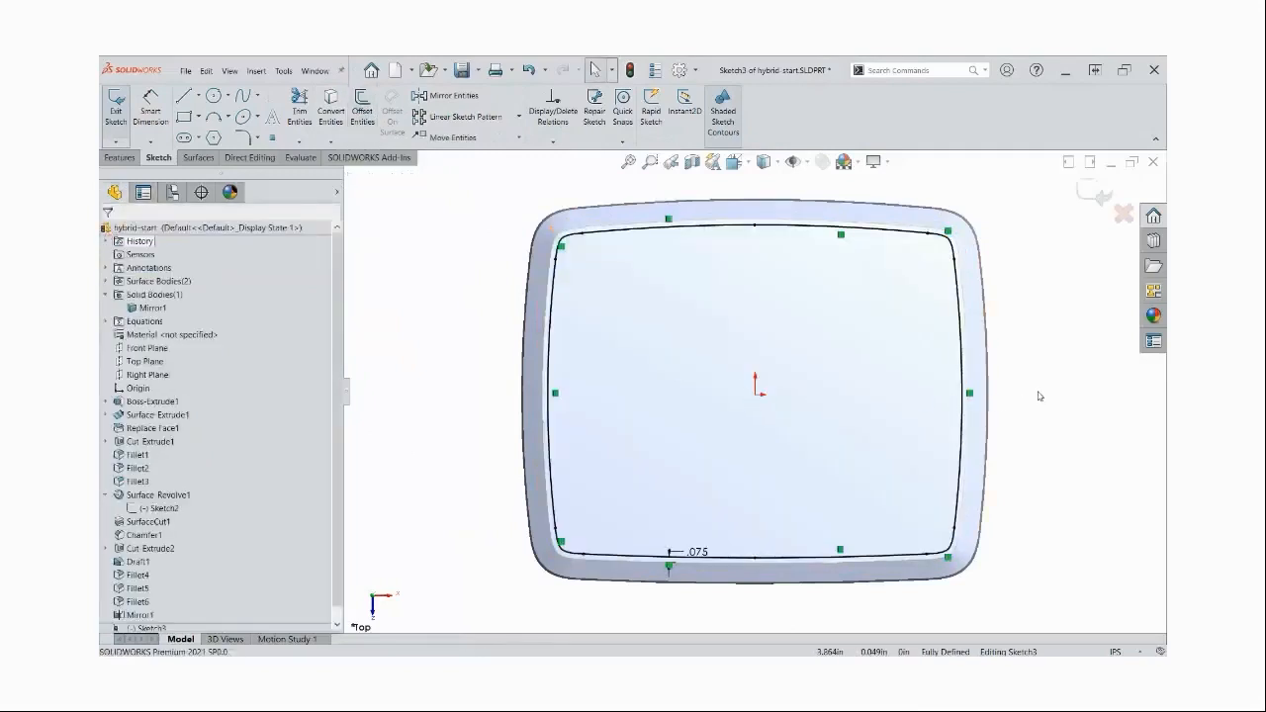
Start an extruded cut from the offset outline and show Sketch2 under the revolved surface
middle_drag(1046, 391, 1036, 385)
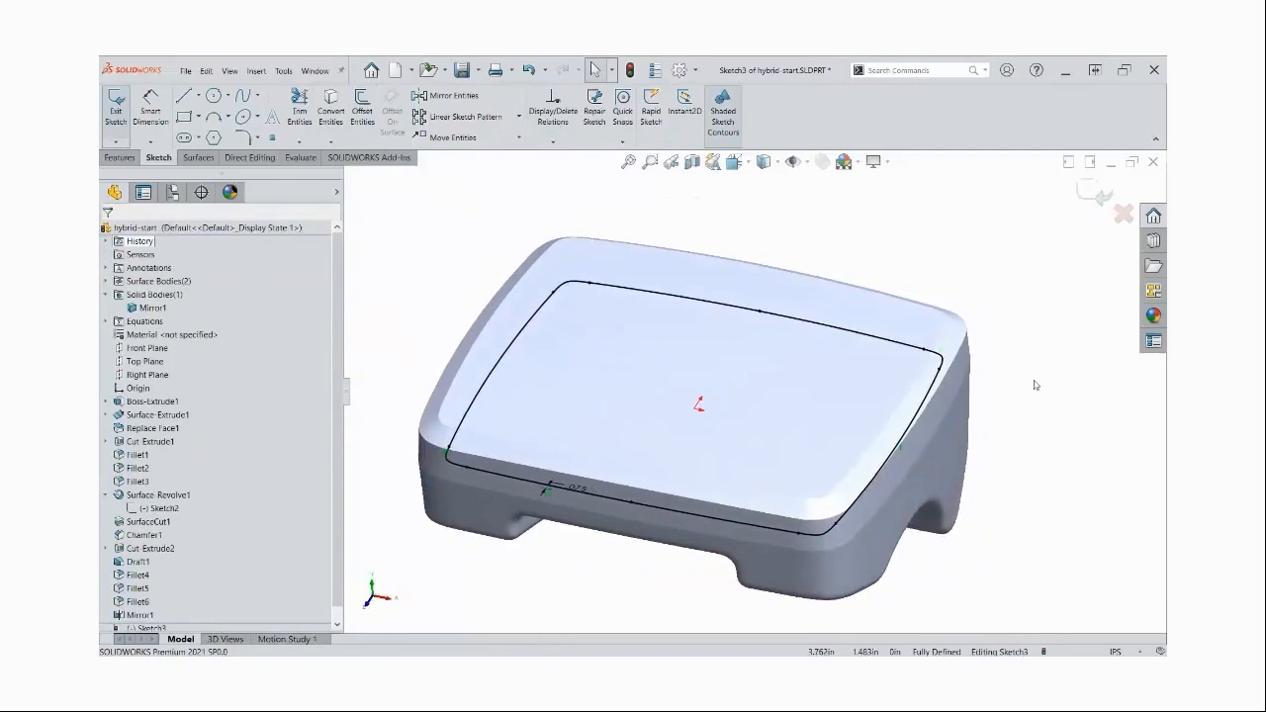
click(120, 157)
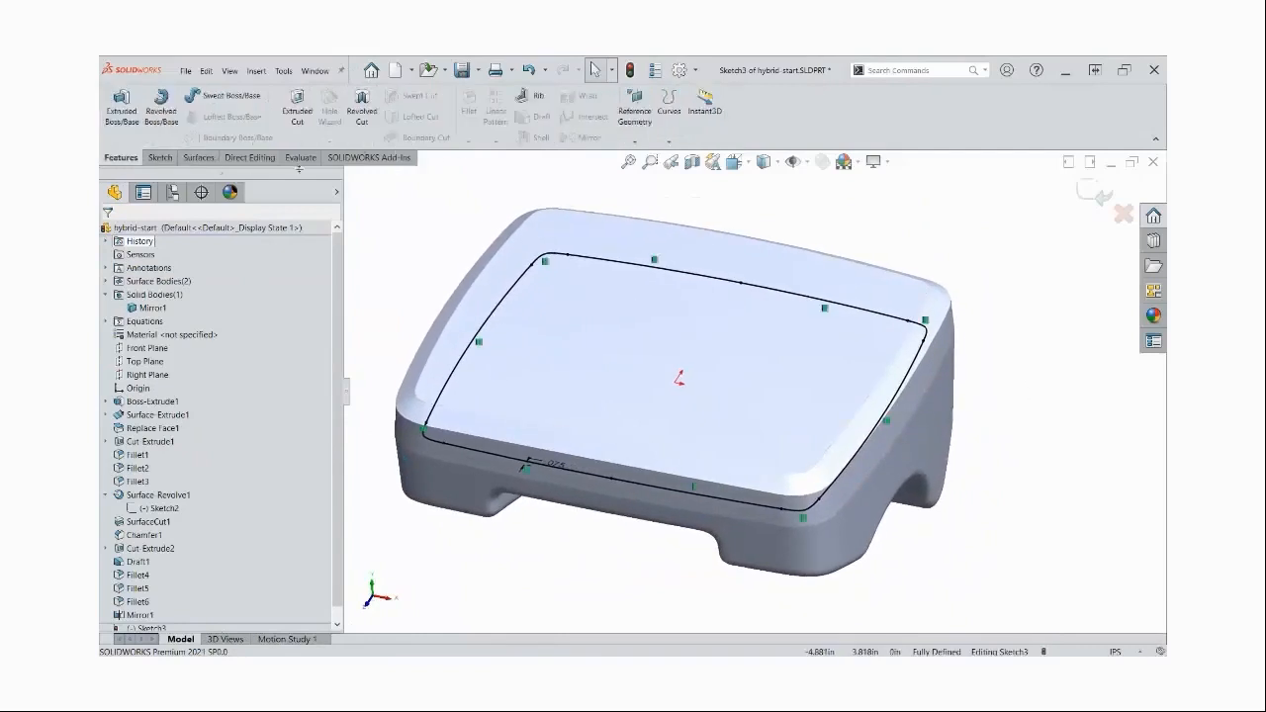
click(296, 114)
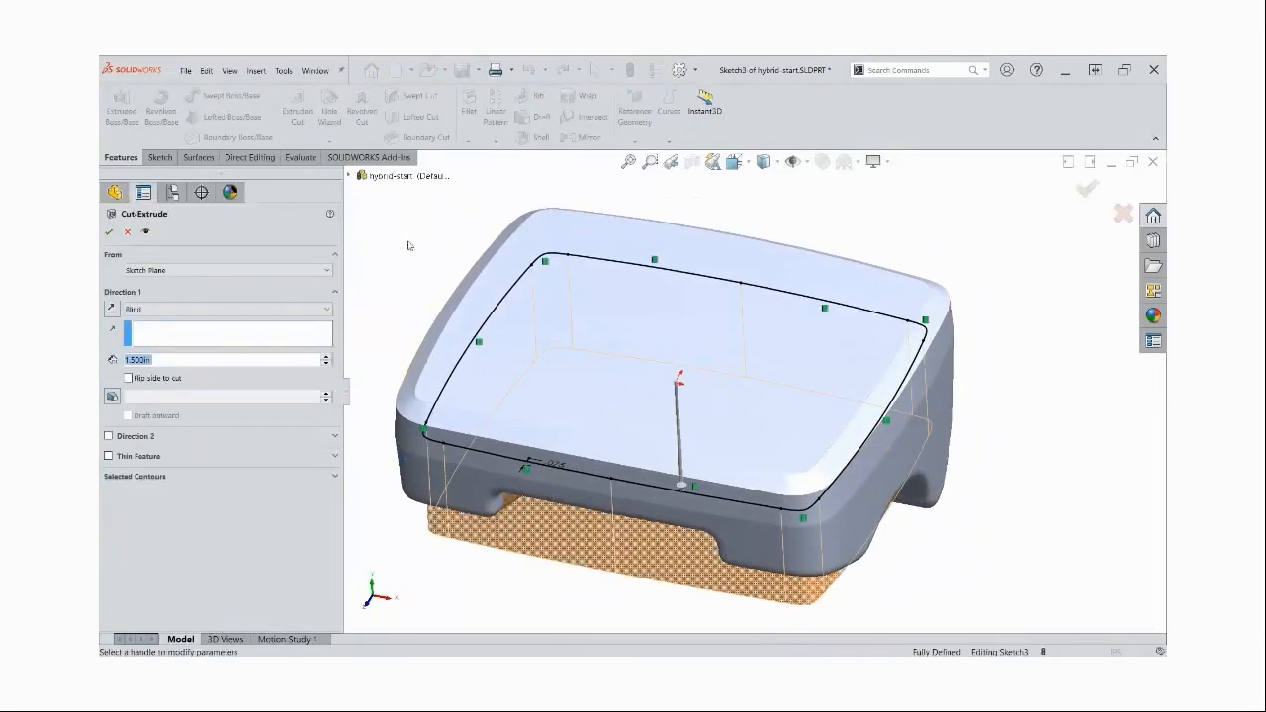
click(177, 270)
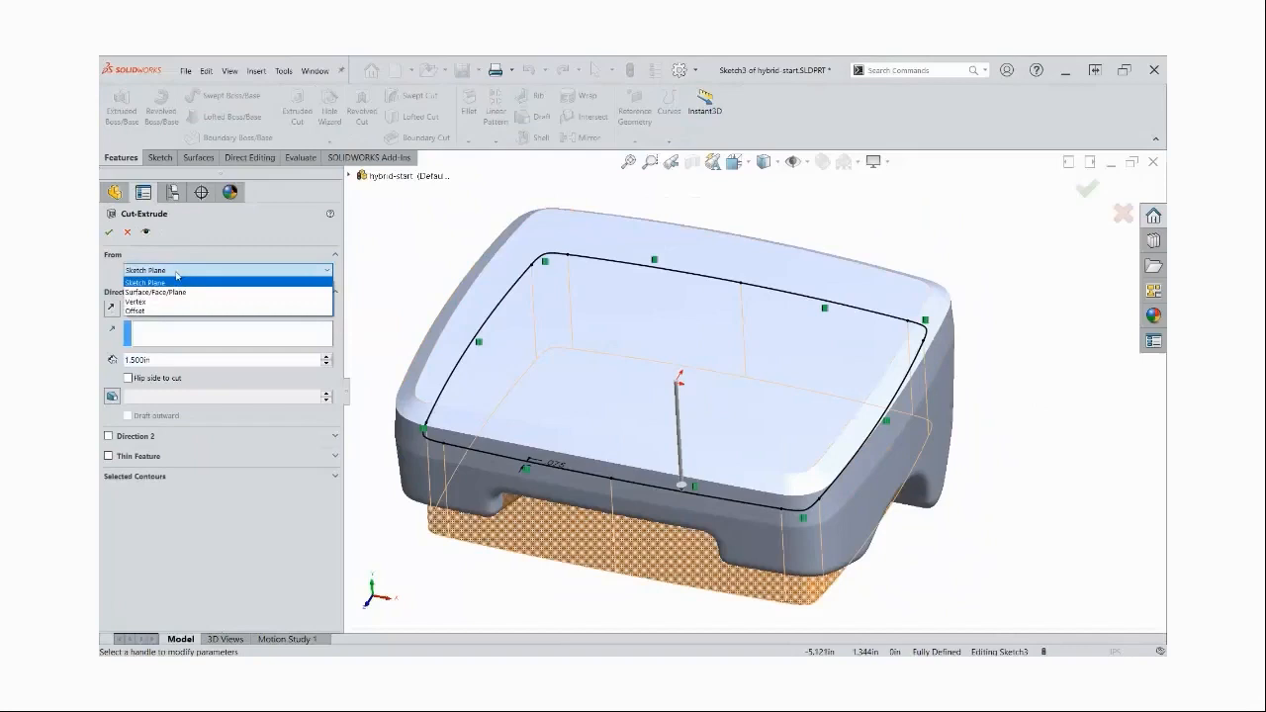
click(177, 277)
click(348, 176)
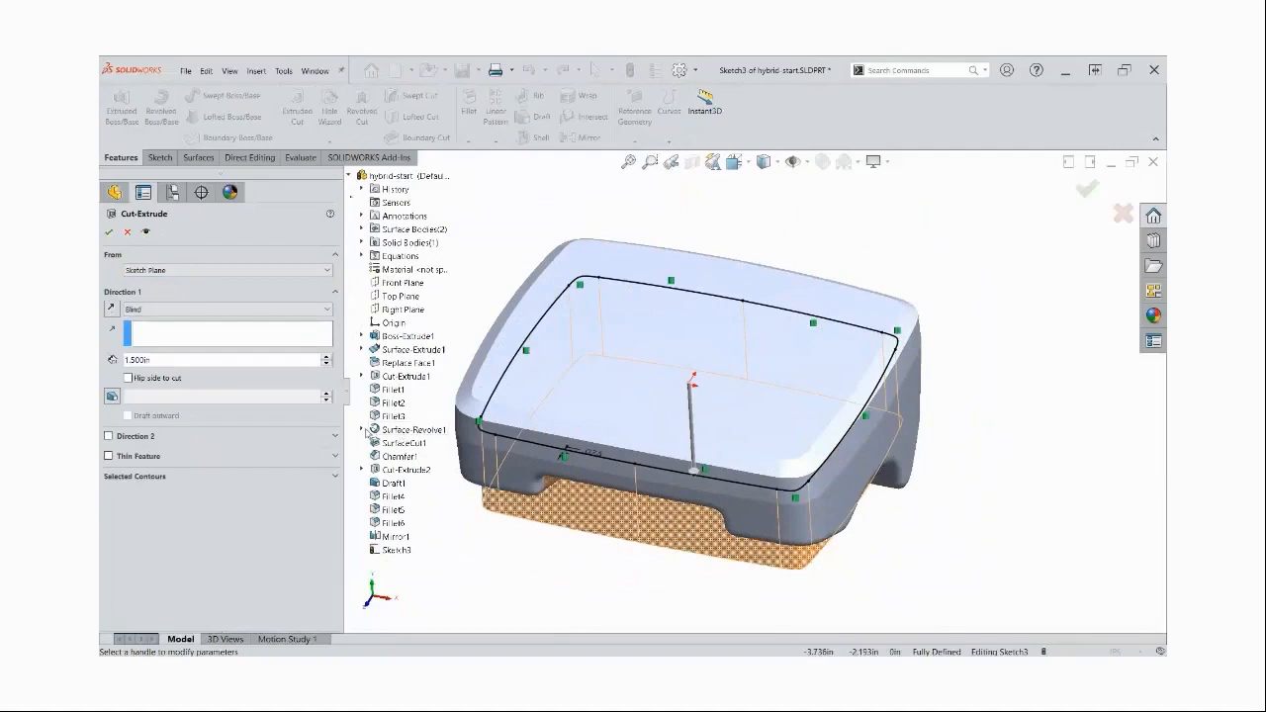
click(362, 430)
right_click(396, 442)
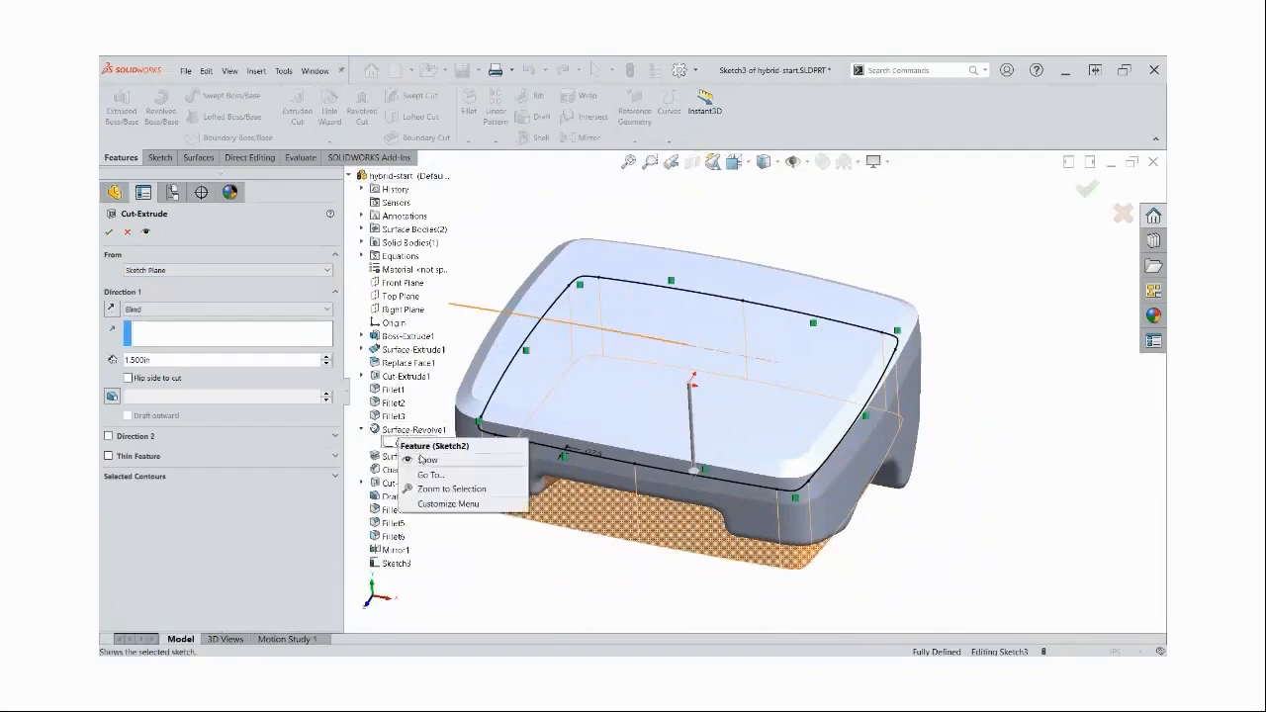
click(426, 460)
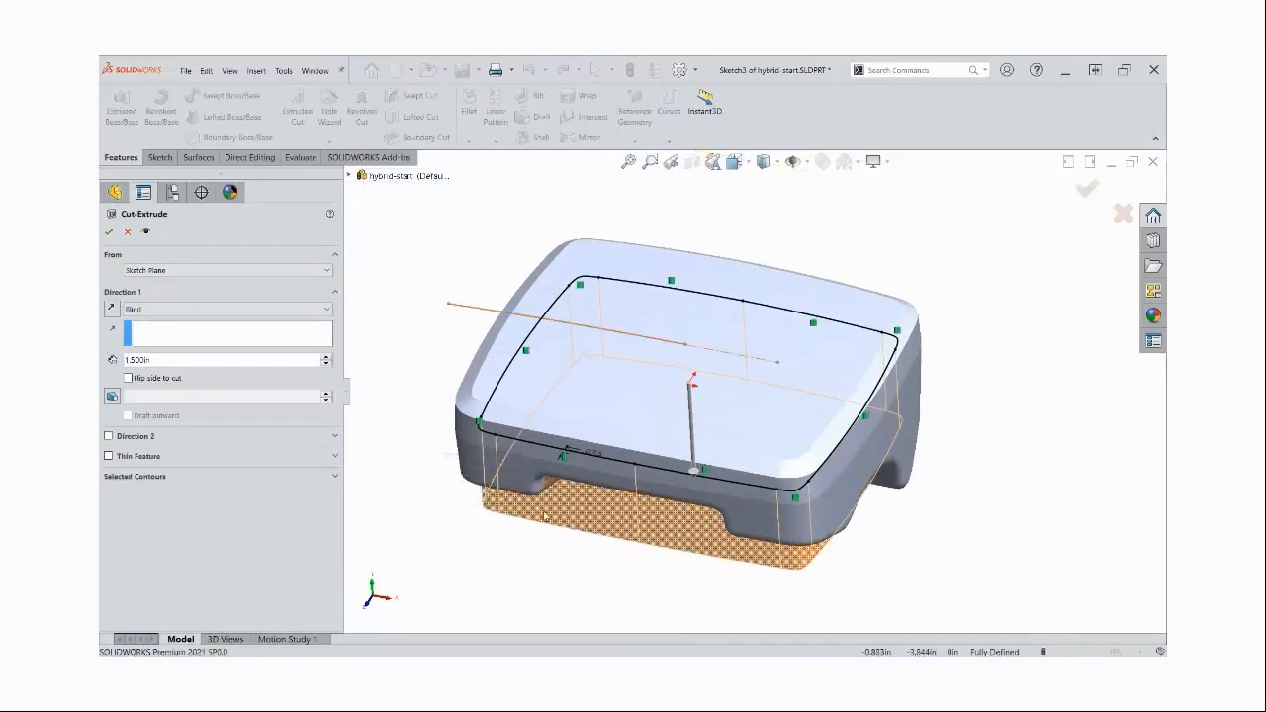
Start the cut from Sketch2's point above the origin using the Vertex condition, with a blind depth of 0.2 in
click(298, 273)
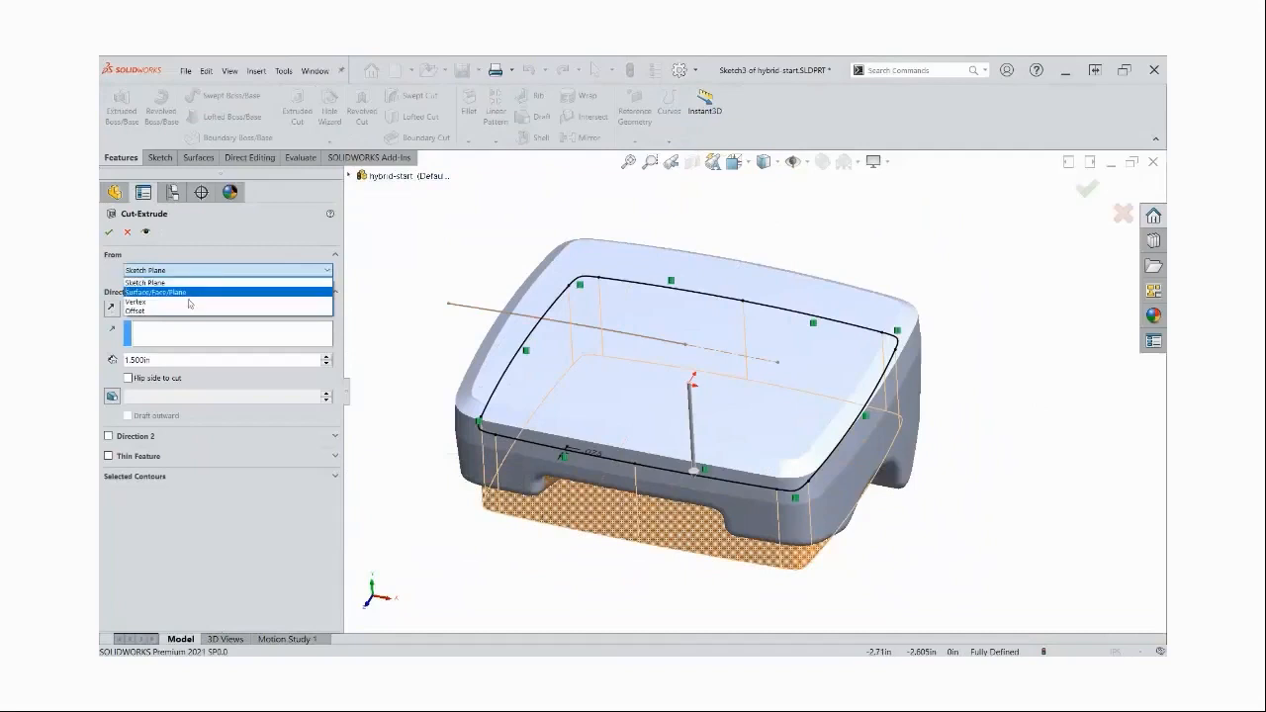
click(135, 301)
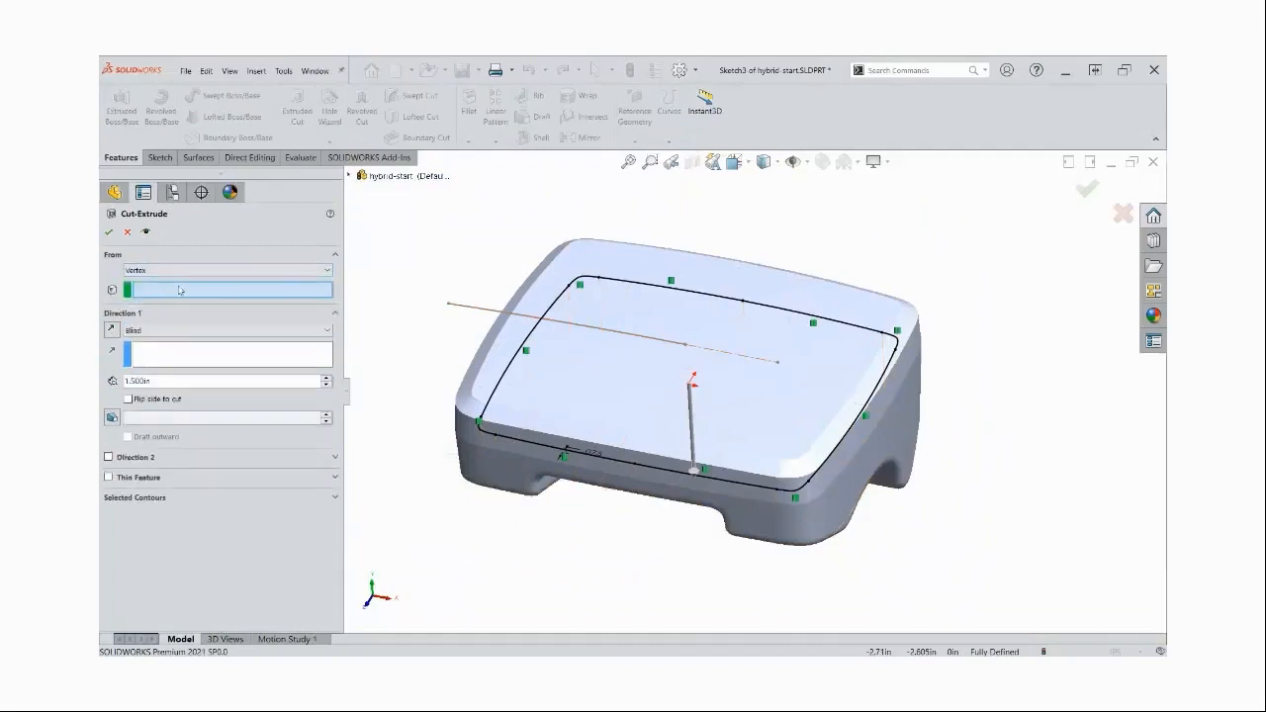
click(687, 346)
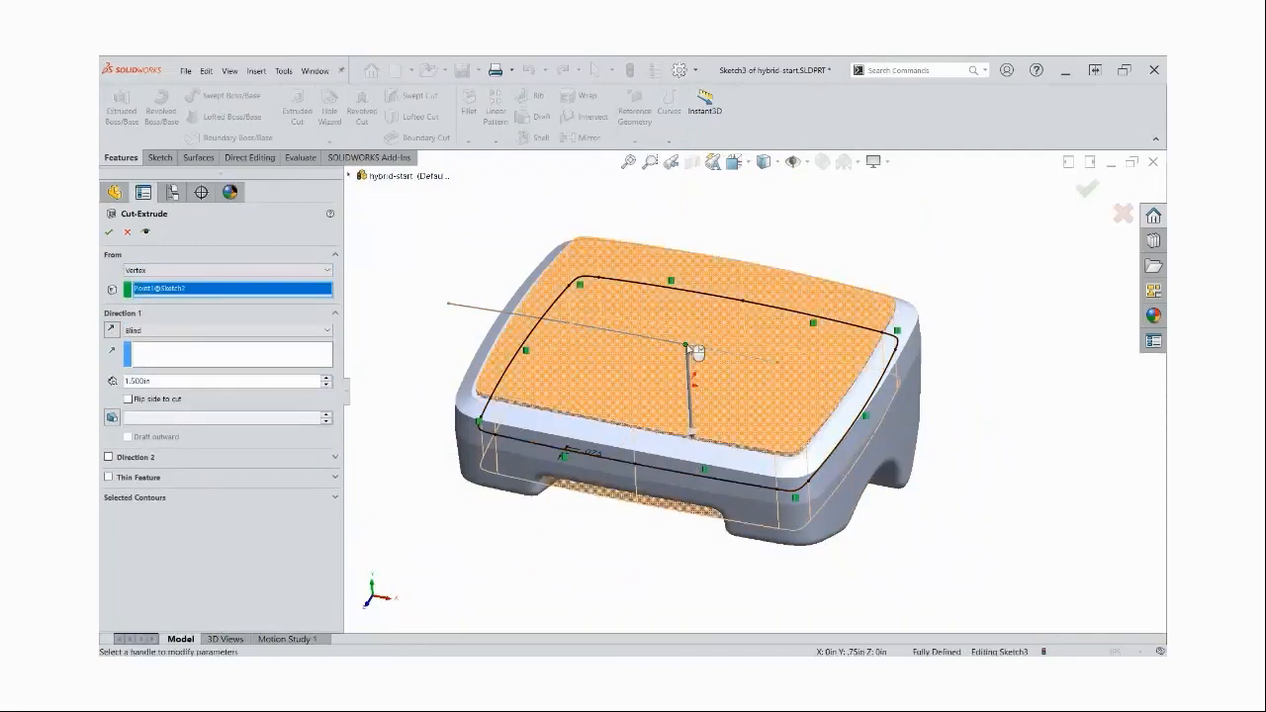
scroll(788, 498, up, 2)
middle_drag(787, 491, 785, 491)
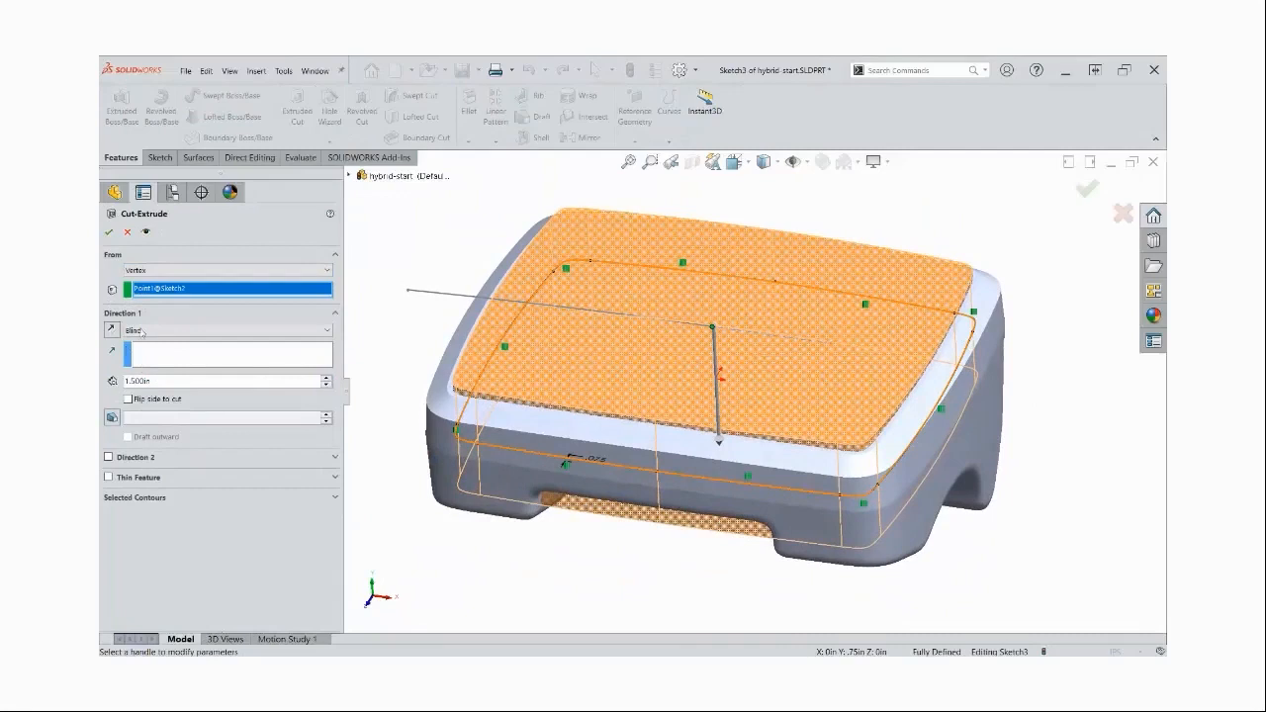
double_click(138, 381)
text(2)
key(Return)
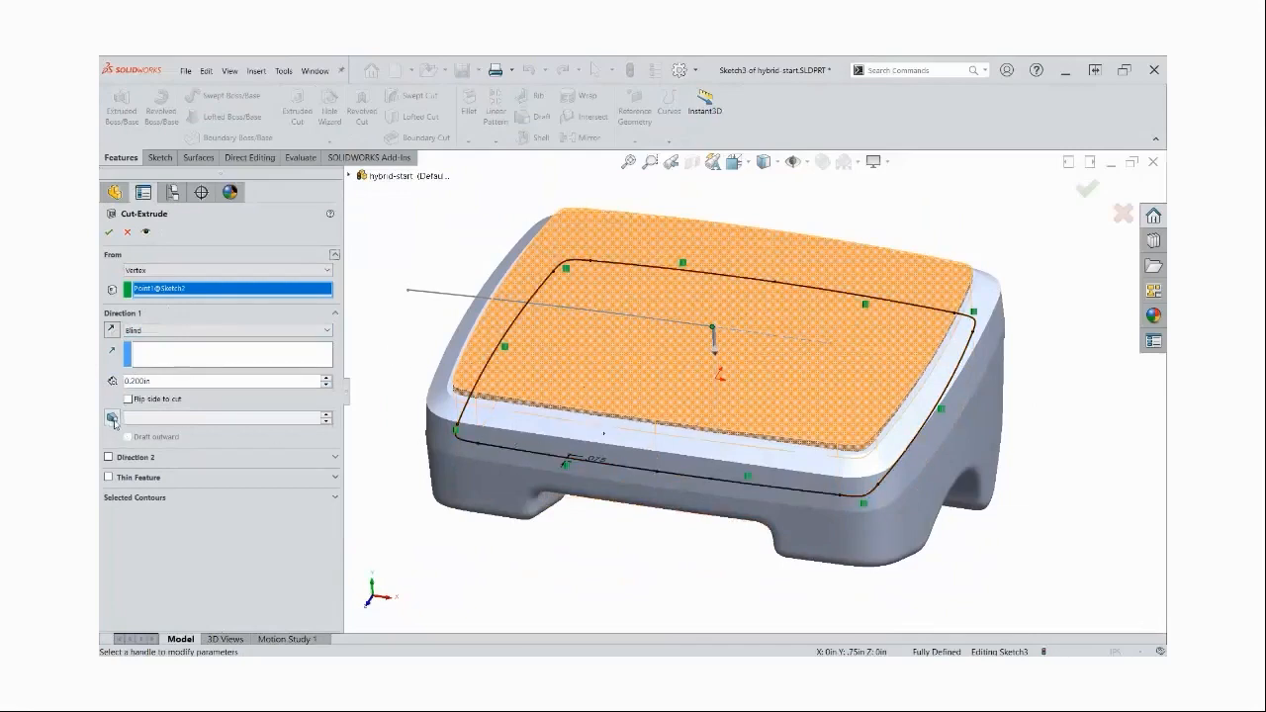
Add draft to the recess cut, linking its angle to the "draft" global variable, and complete the cut
click(113, 418)
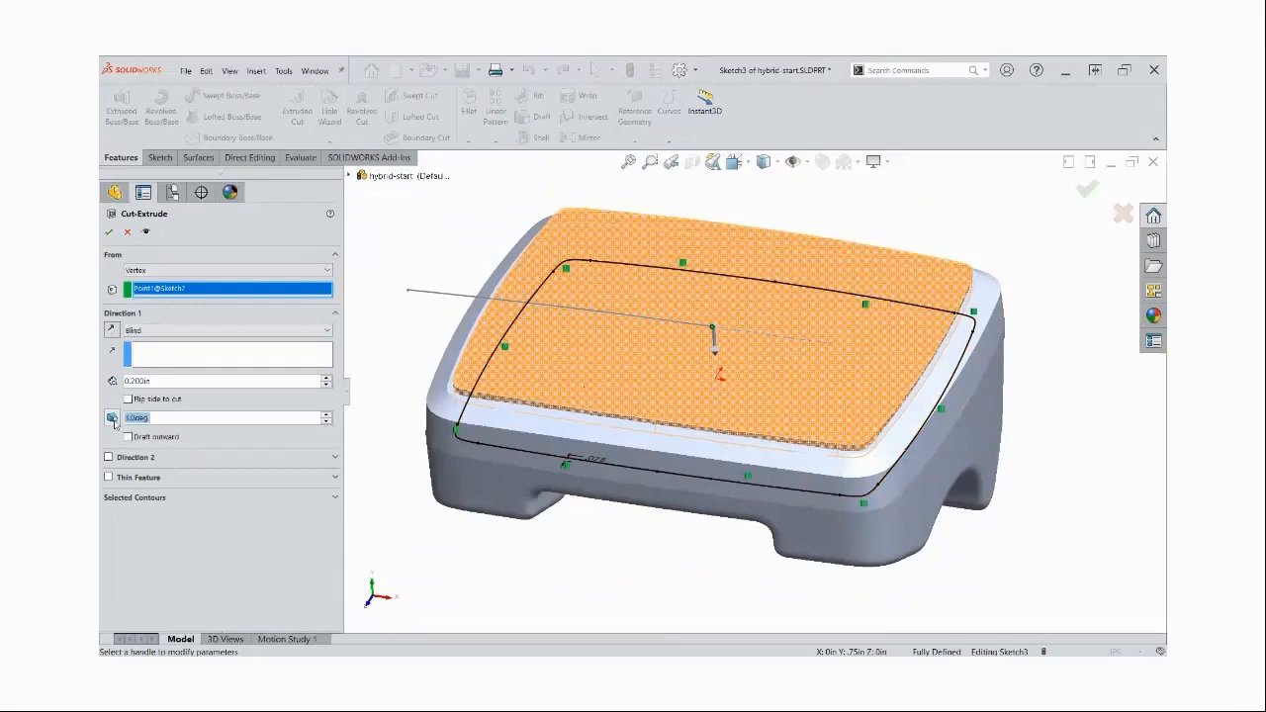
click(172, 418)
text(=)
mouse_move(198, 433)
click(366, 430)
click(328, 418)
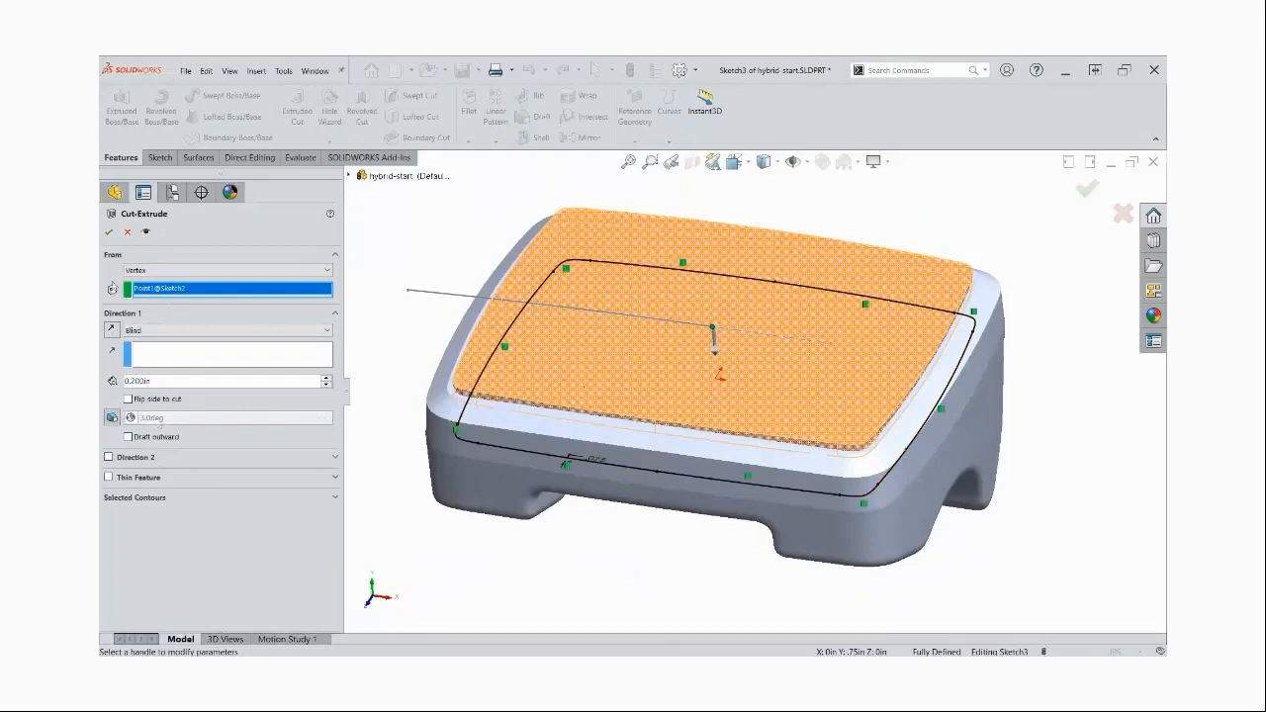
click(110, 233)
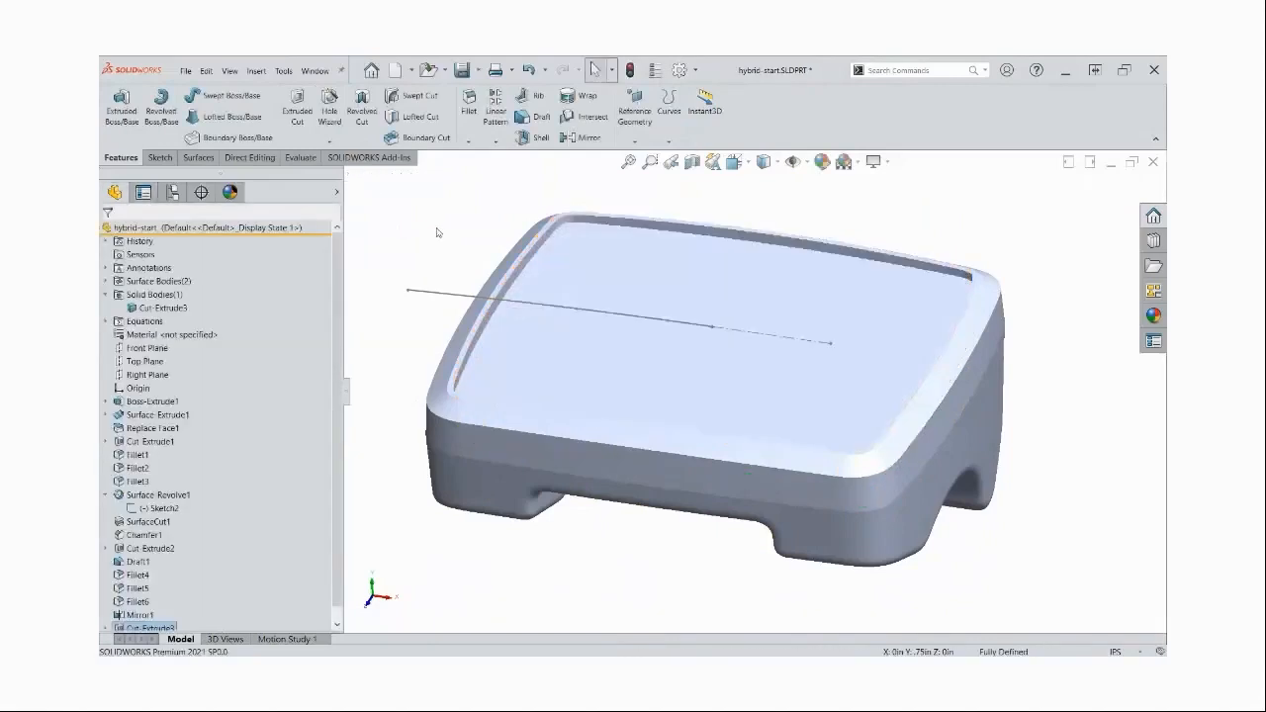
Hide Sketch2 and inspect the recess from the opposite side of the part
click(447, 293)
click(502, 261)
middle_drag(430, 249, 429, 243)
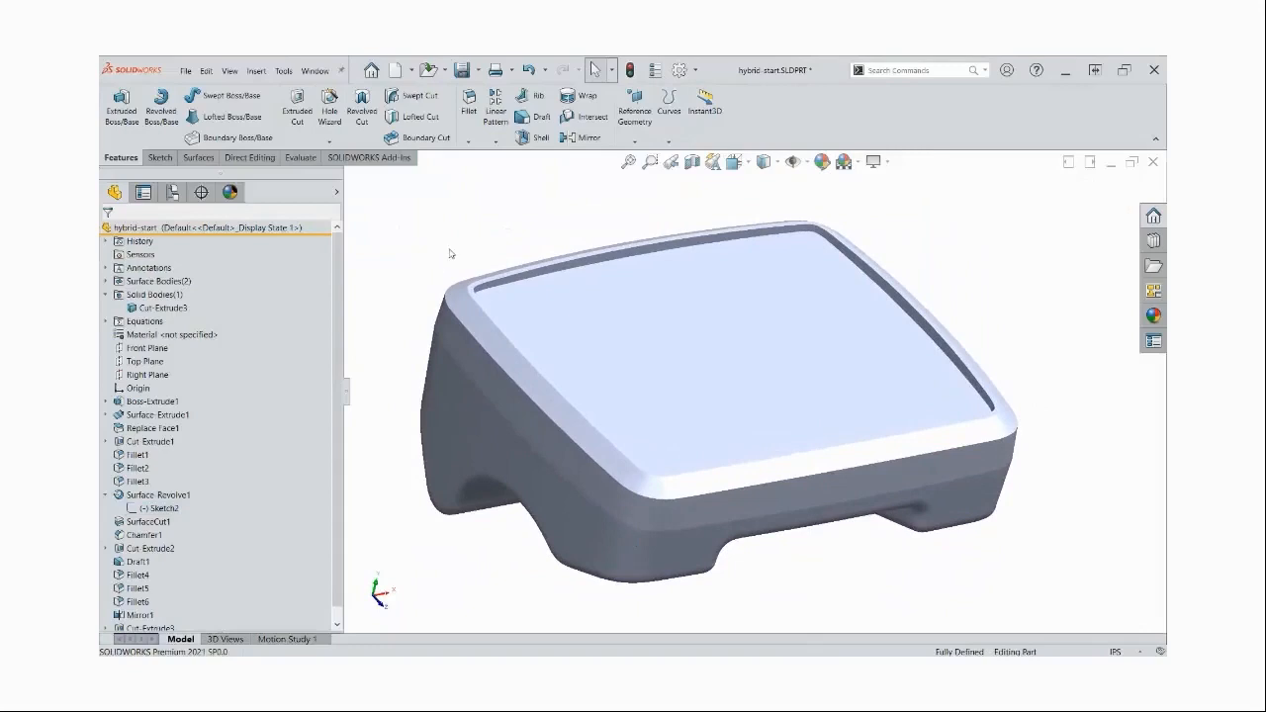
Save the part under the new name hybrid-start-wip.SLDPRT in the 1-START folder
click(478, 70)
click(488, 104)
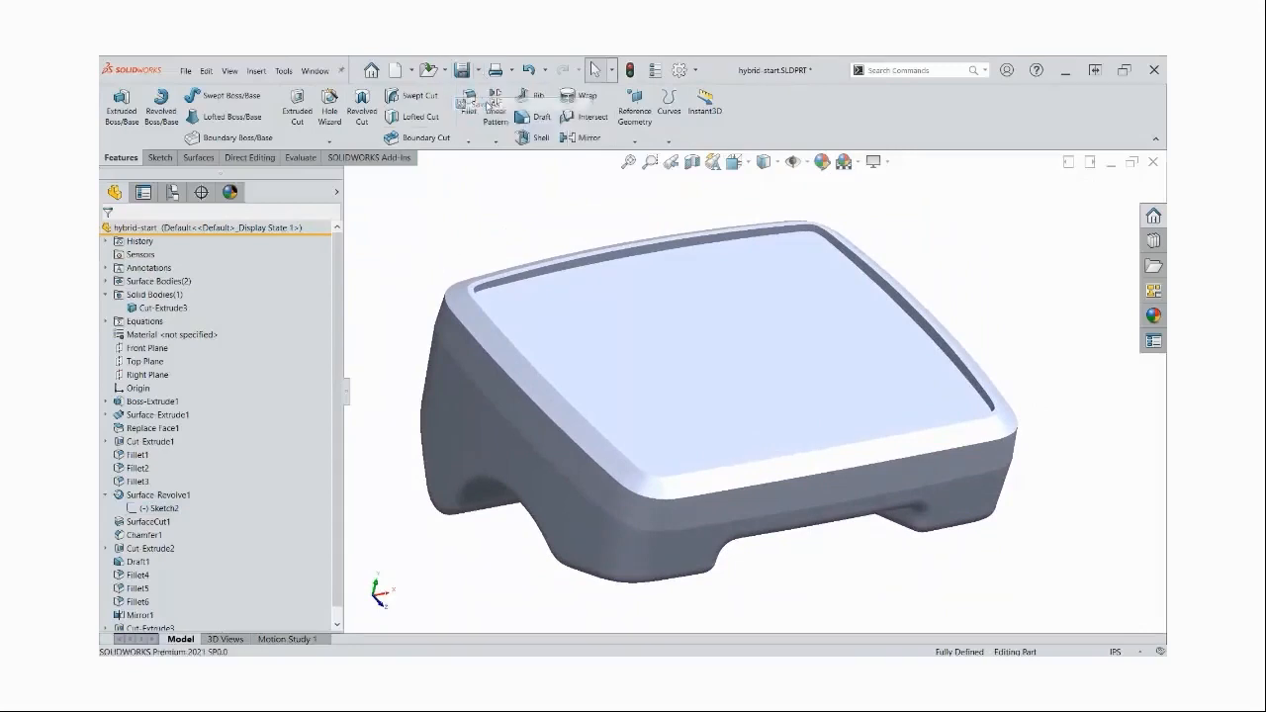
click(477, 492)
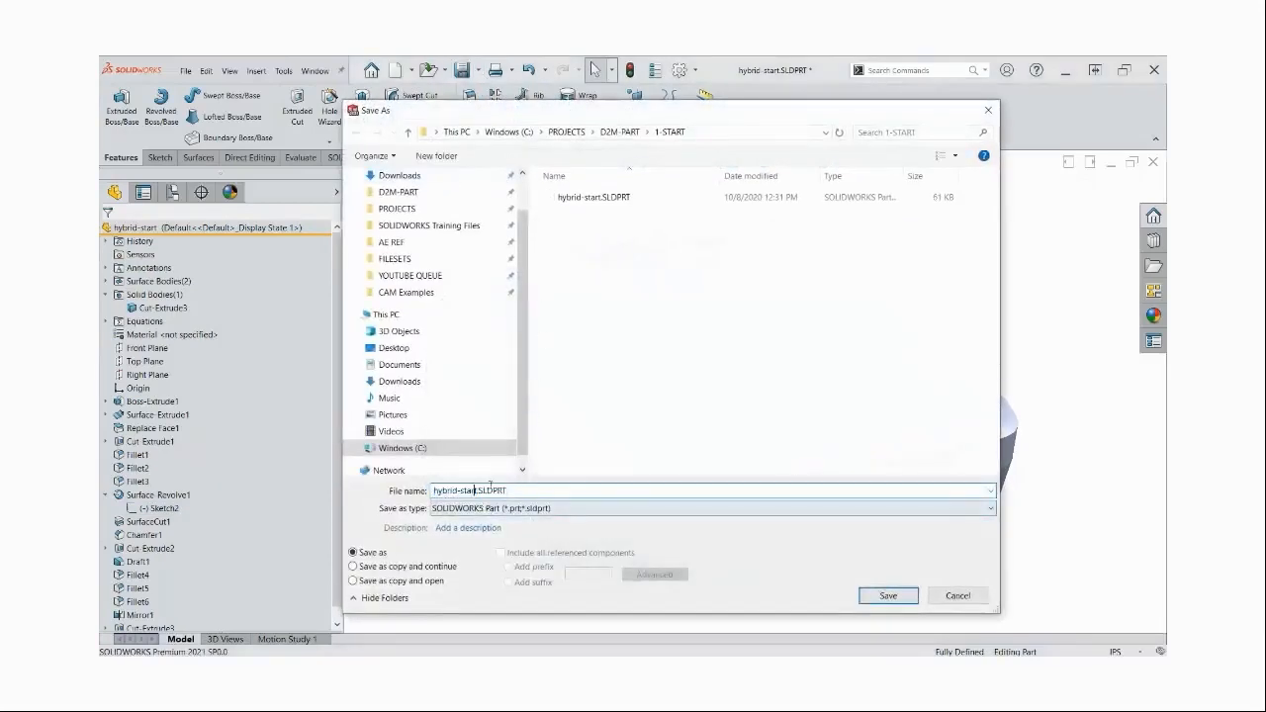
text(-)
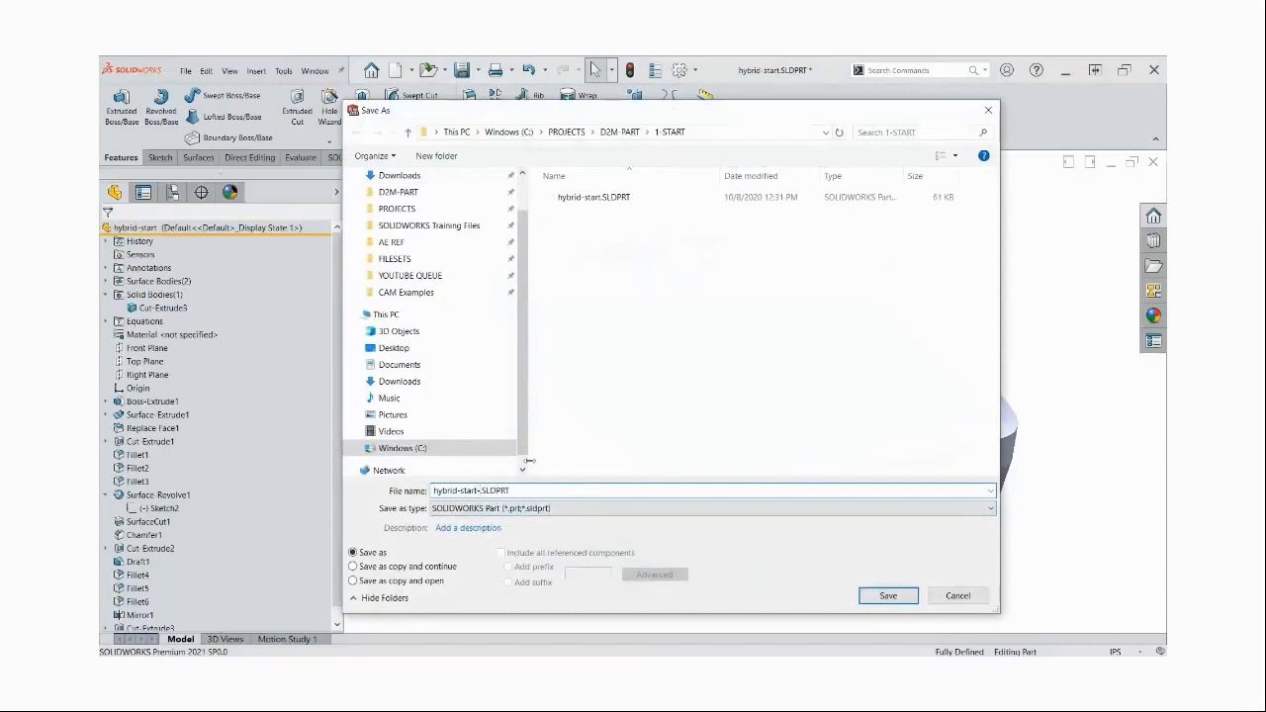
text(wip)
key(Return)
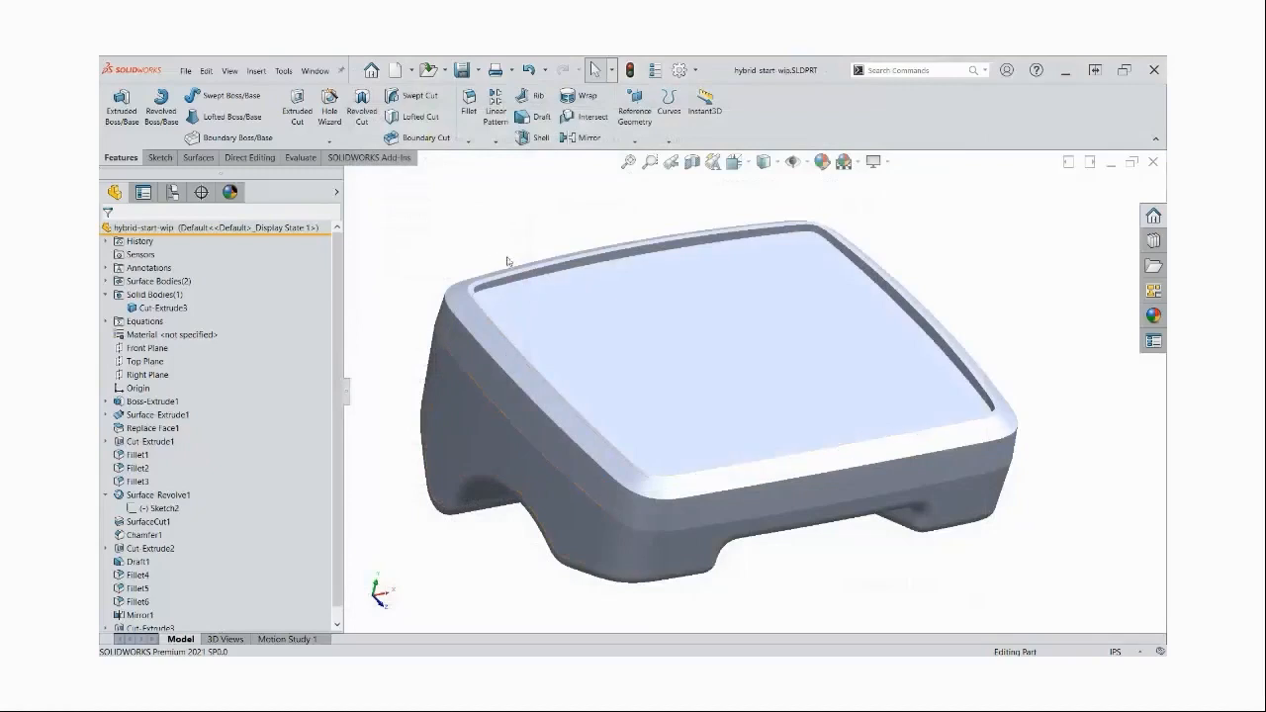
Split the solid body with the Top Plane, keeping both resulting bodies without assigning them to files
click(168, 308)
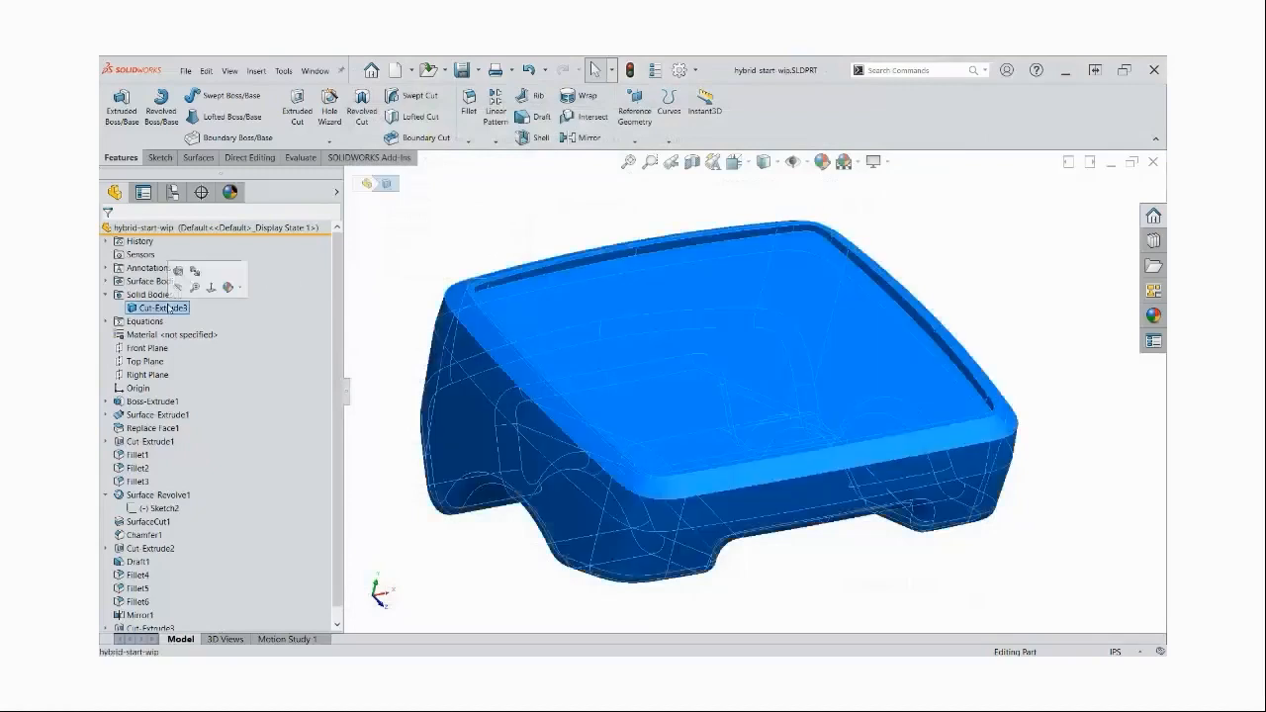
click(420, 237)
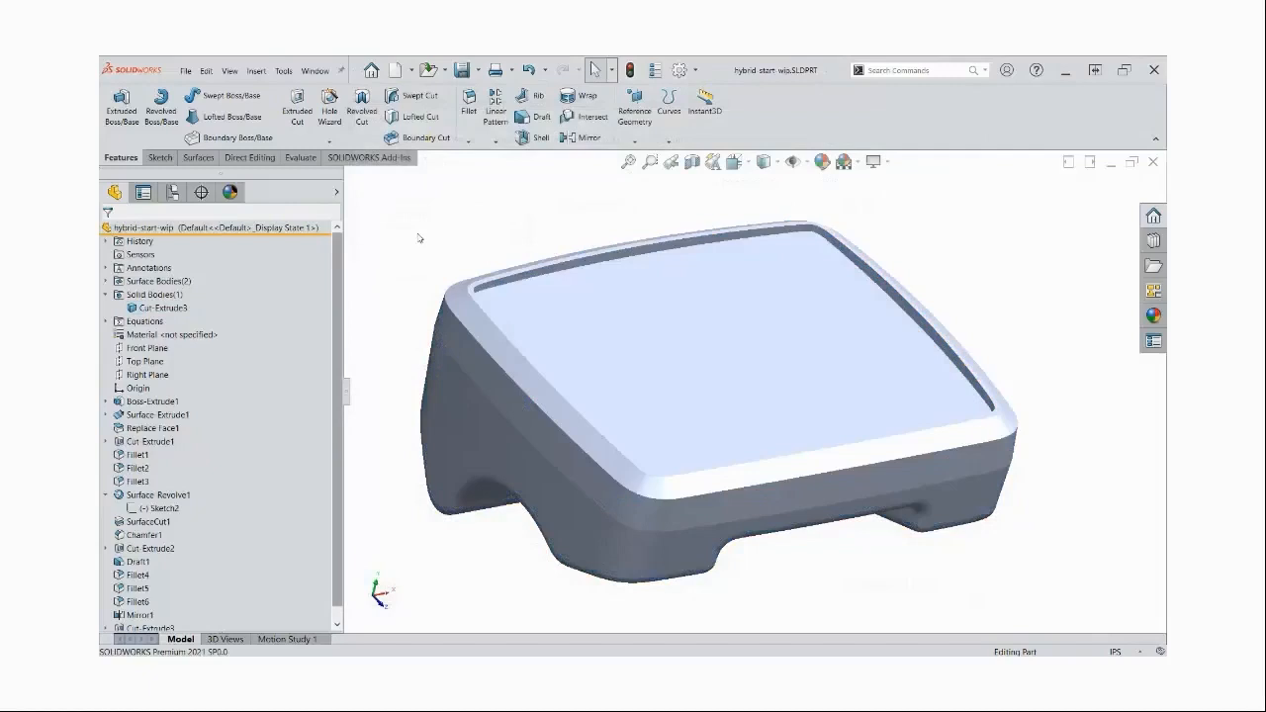
click(156, 362)
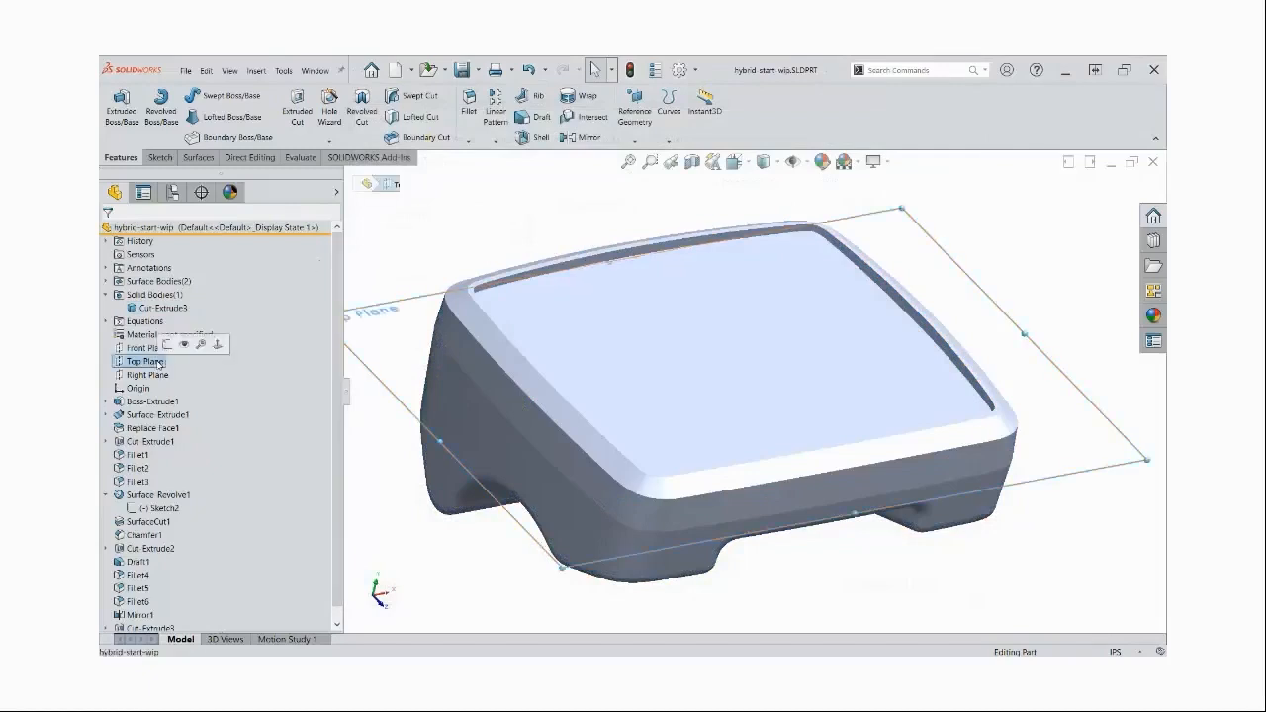
click(258, 71)
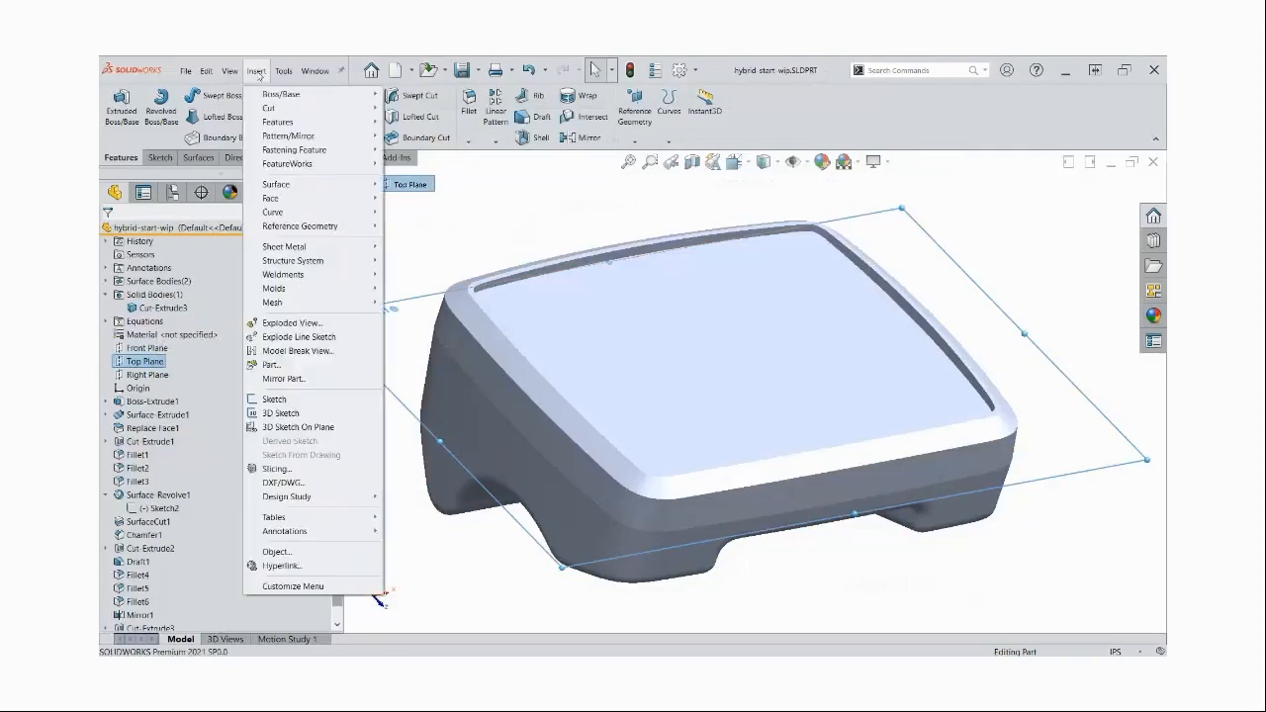
mouse_move(271, 122)
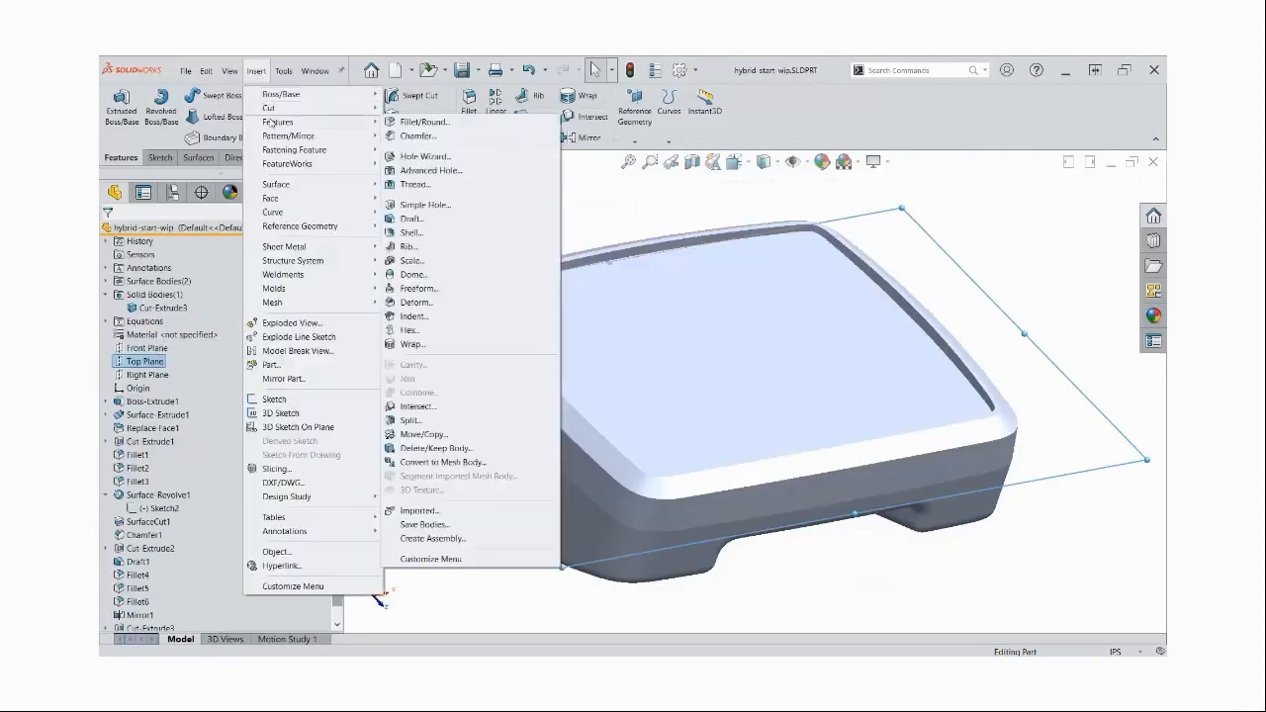
click(409, 421)
click(225, 401)
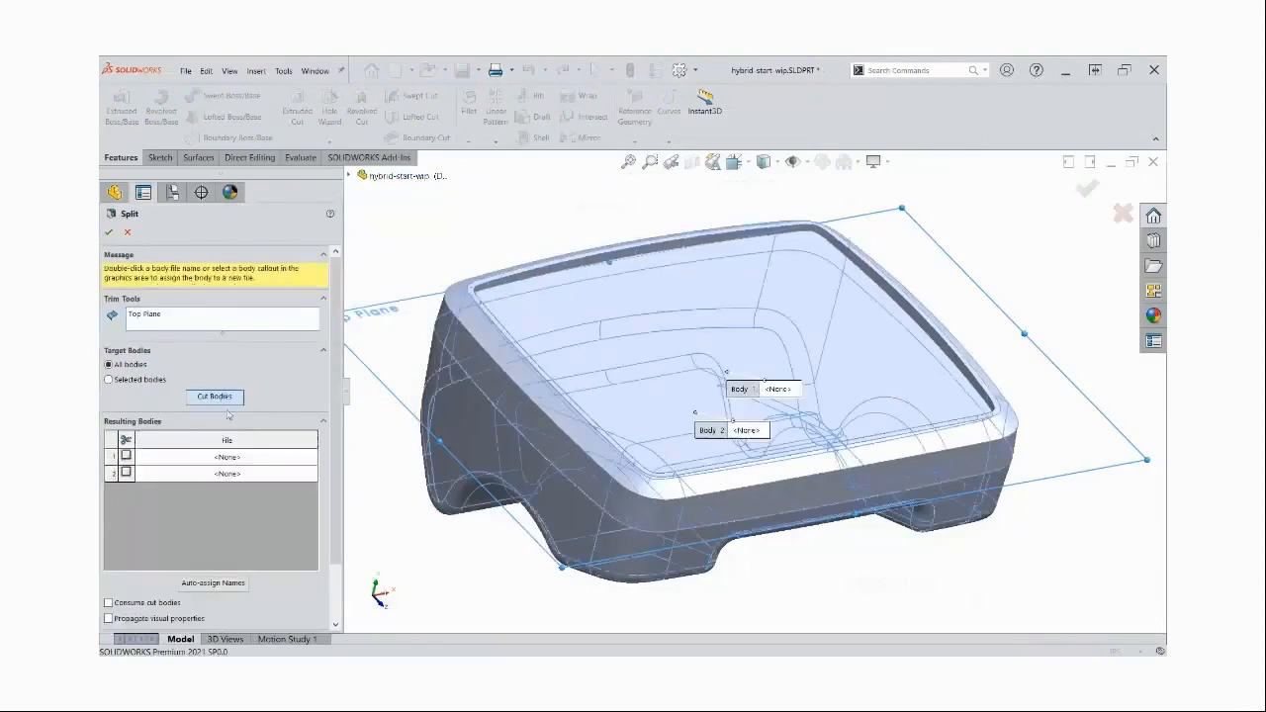
click(125, 456)
click(126, 474)
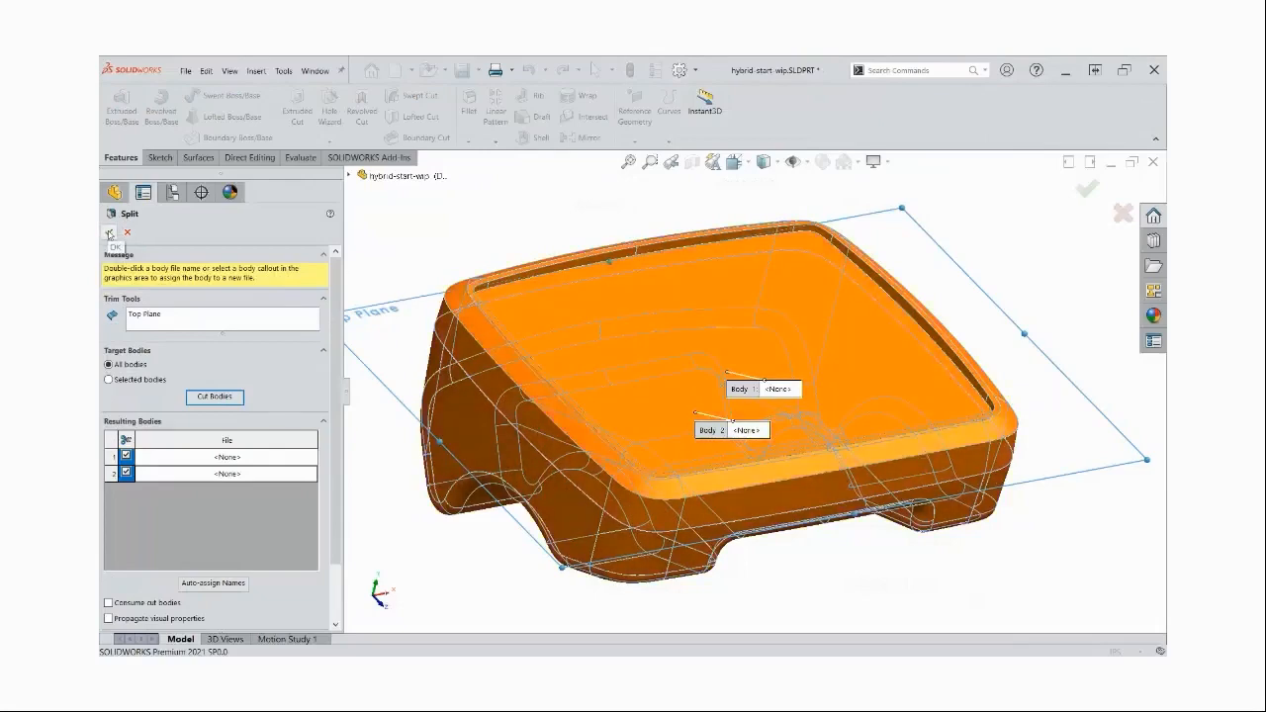
click(110, 234)
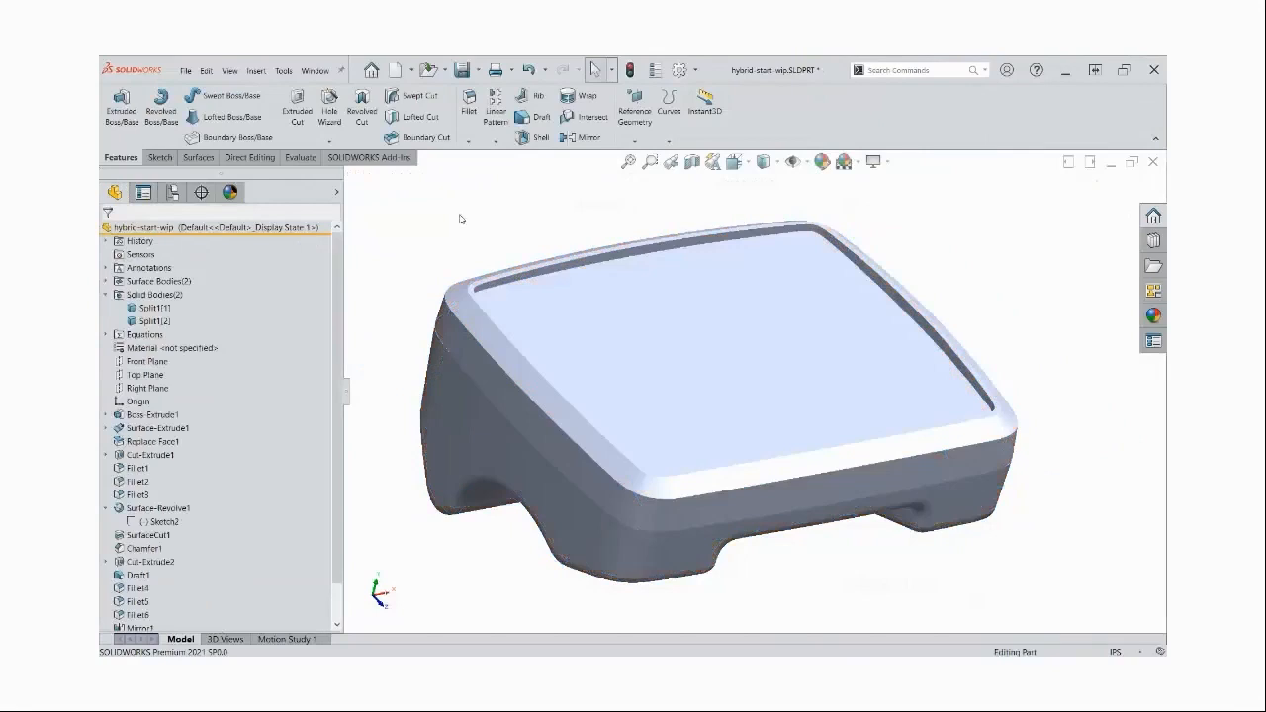
Hide the lower split body to examine the upper one, and show it again
click(453, 435)
right_click(164, 322)
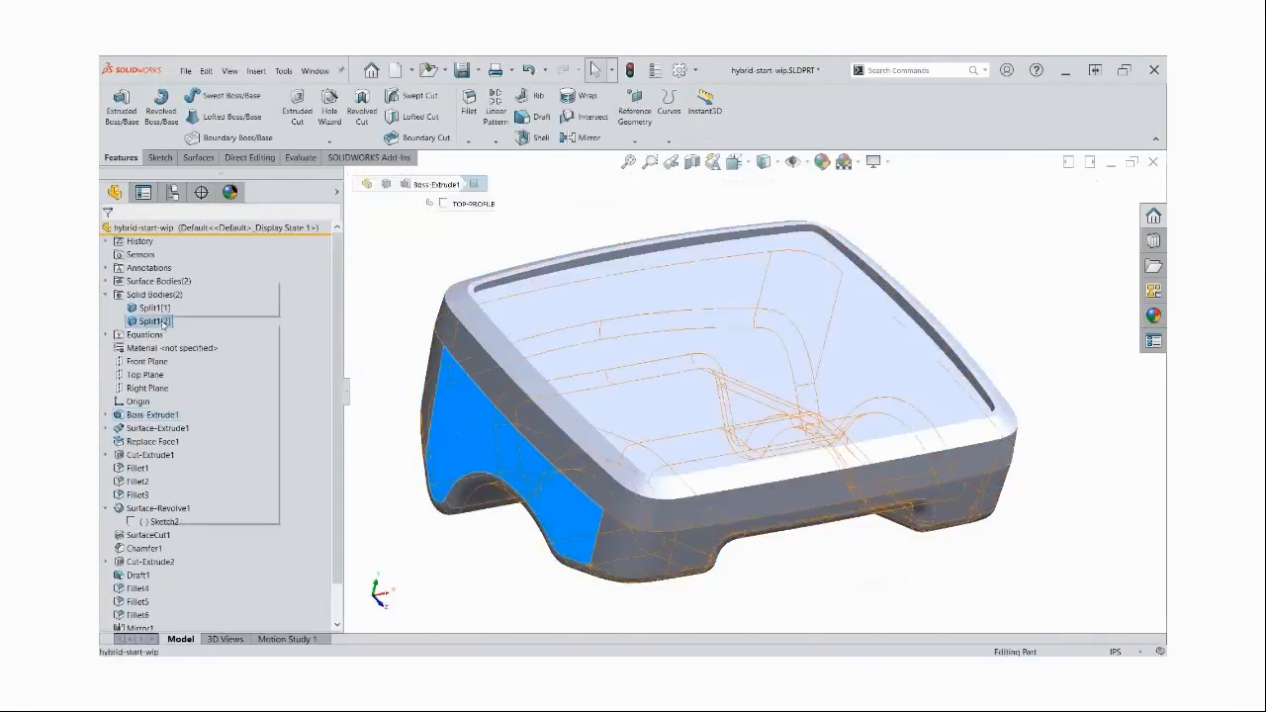
click(168, 306)
click(176, 321)
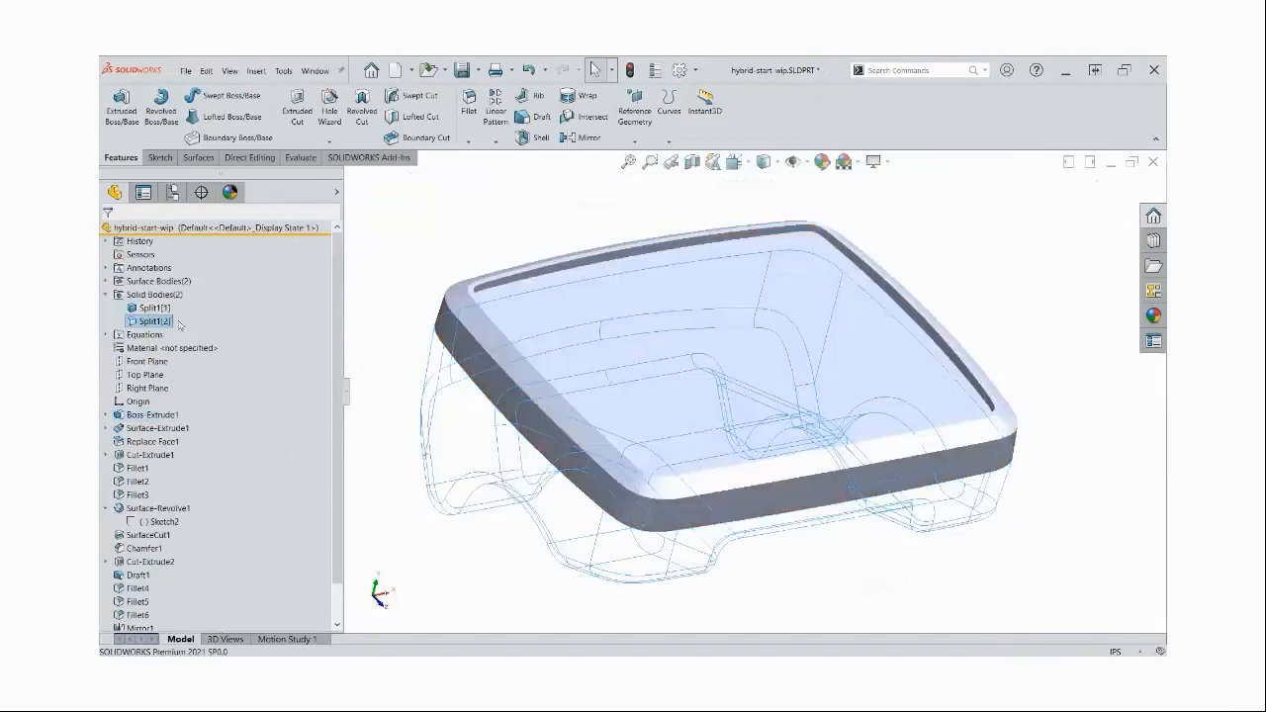
click(445, 268)
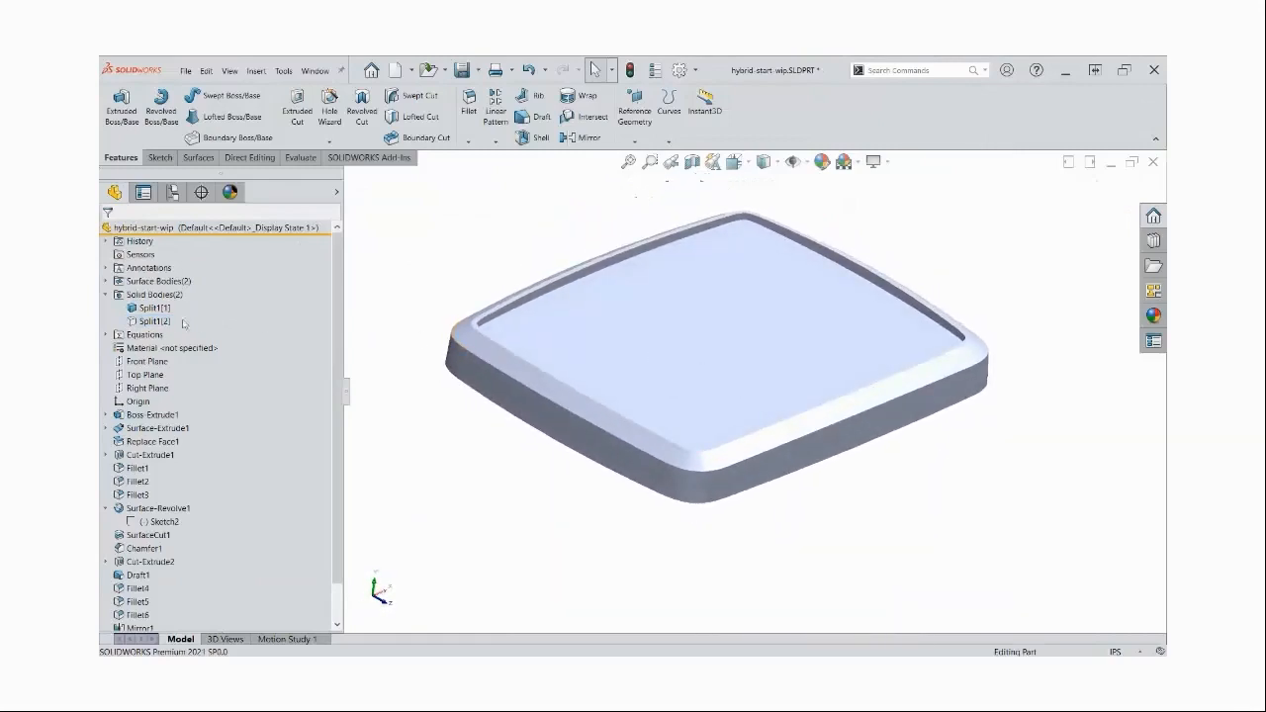
click(182, 321)
click(180, 303)
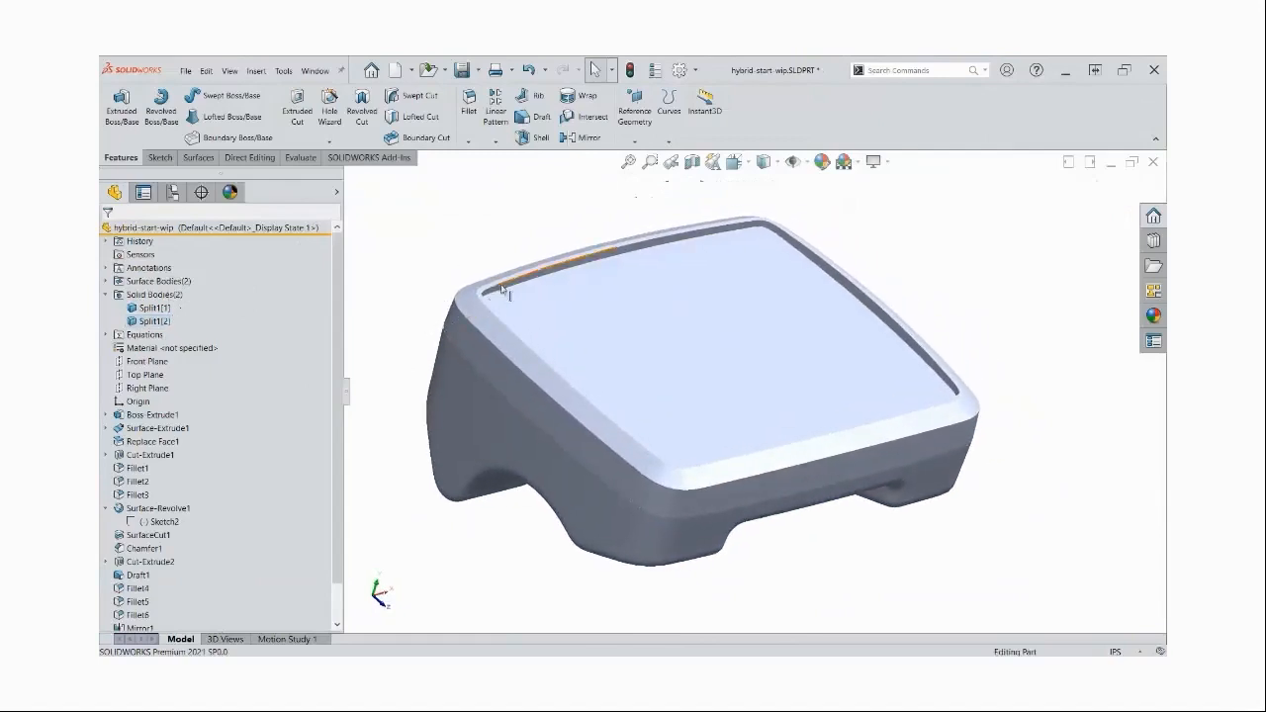
Toggle the visibility of the lower, upper and surface bodies to examine them separately, and restore both solid bodies
key(Tab)
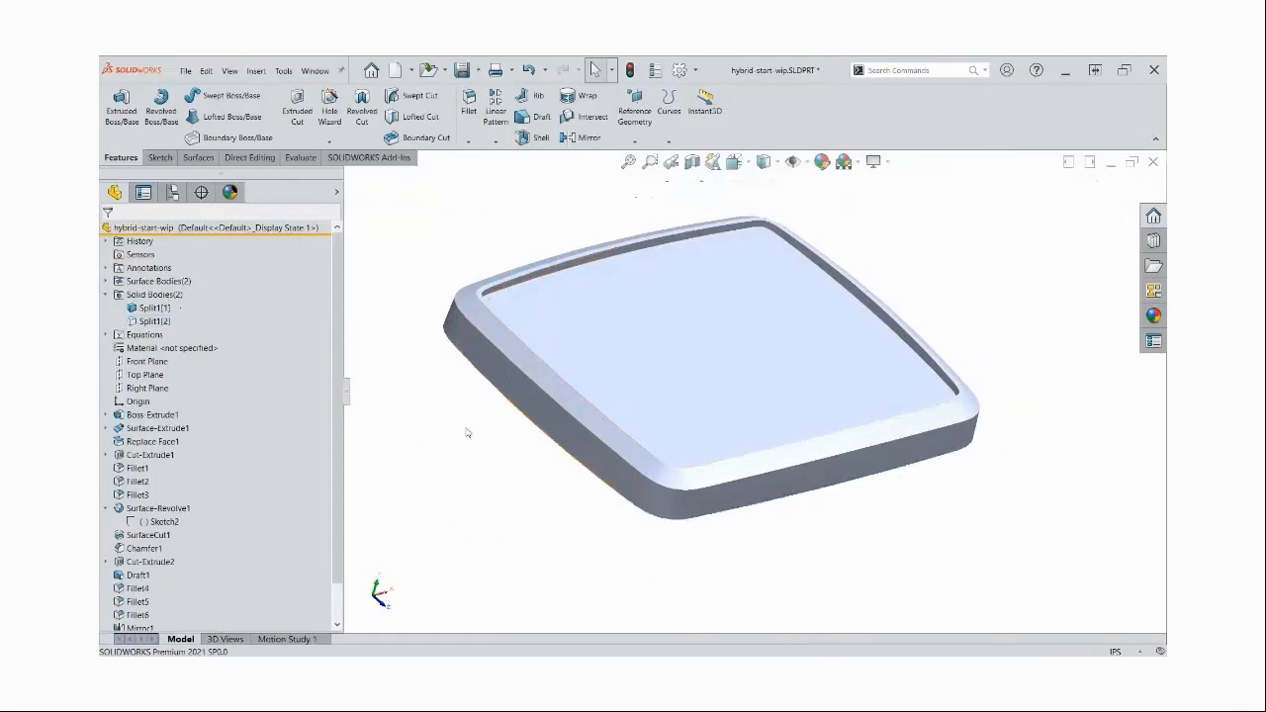
key(shift+Tab)
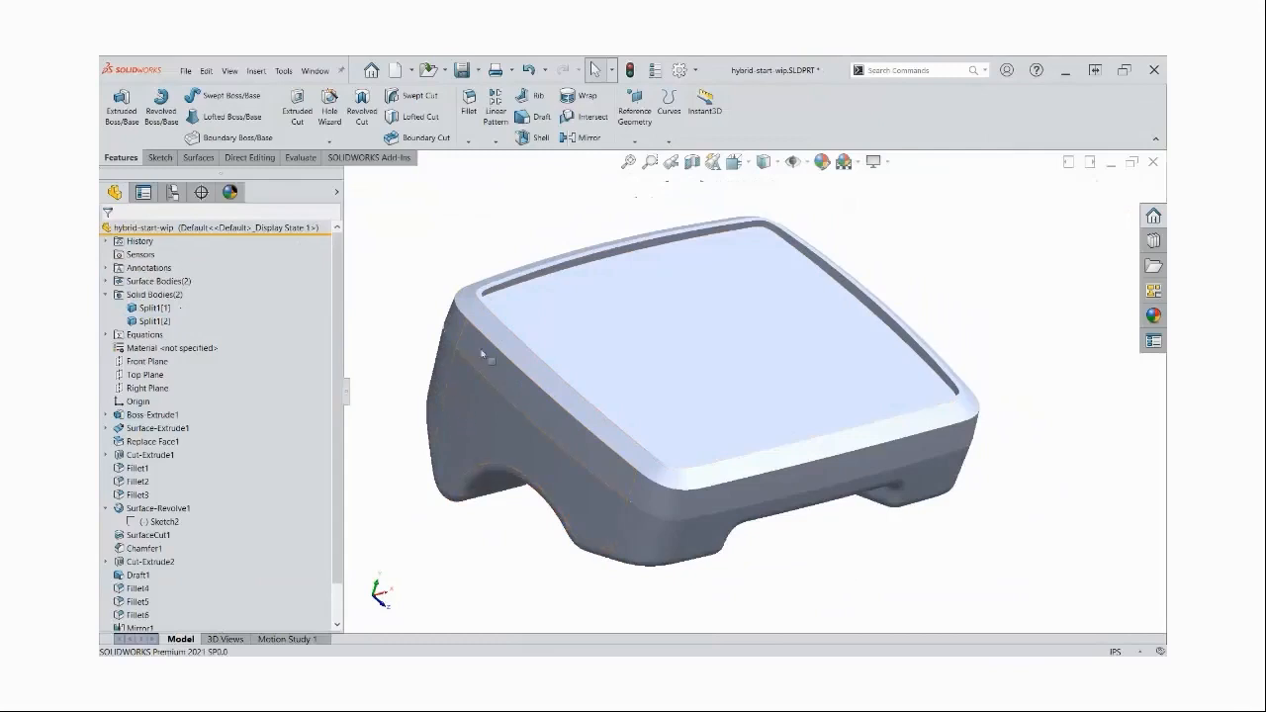
key(Tab)
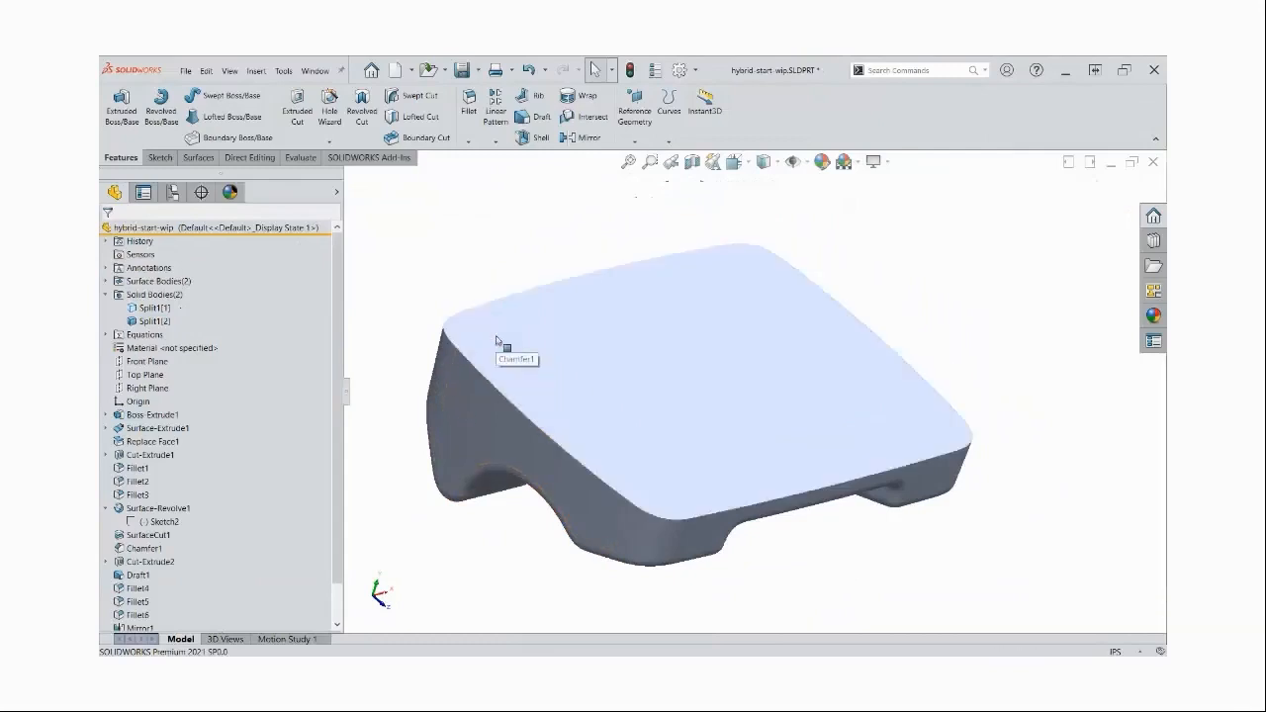
key(shift+Tab)
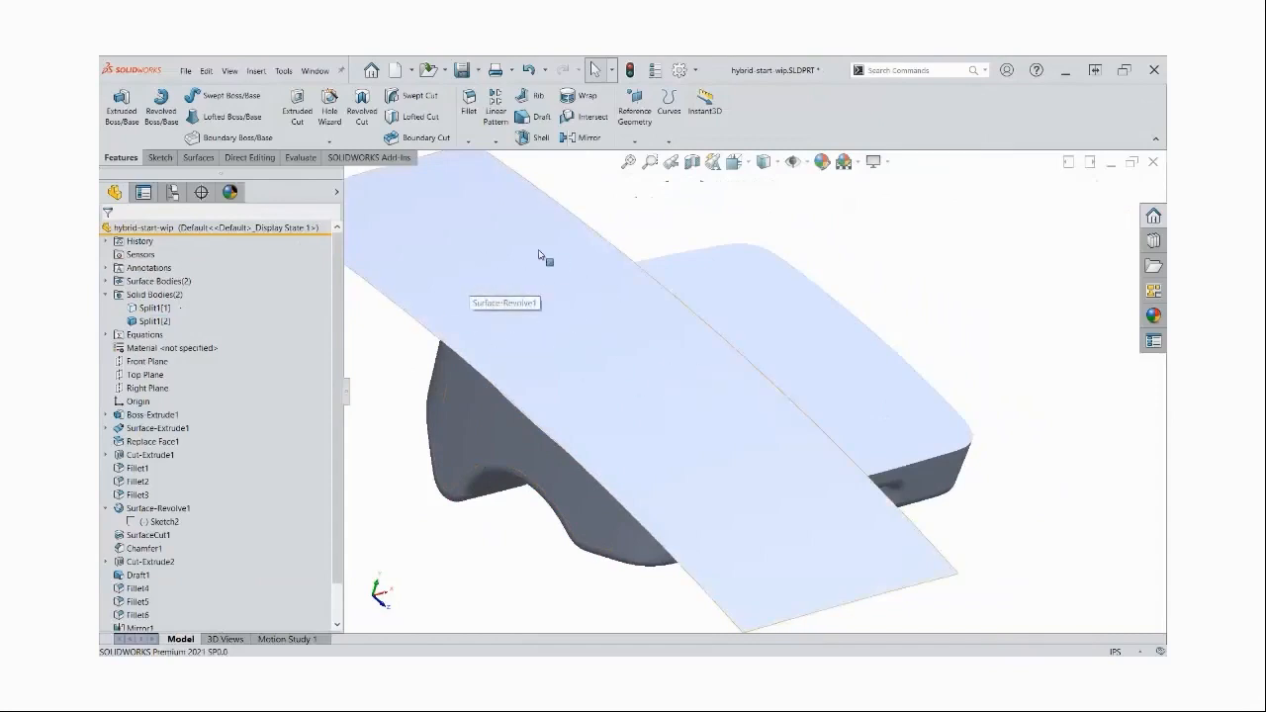
key(Tab)
key(Tab)
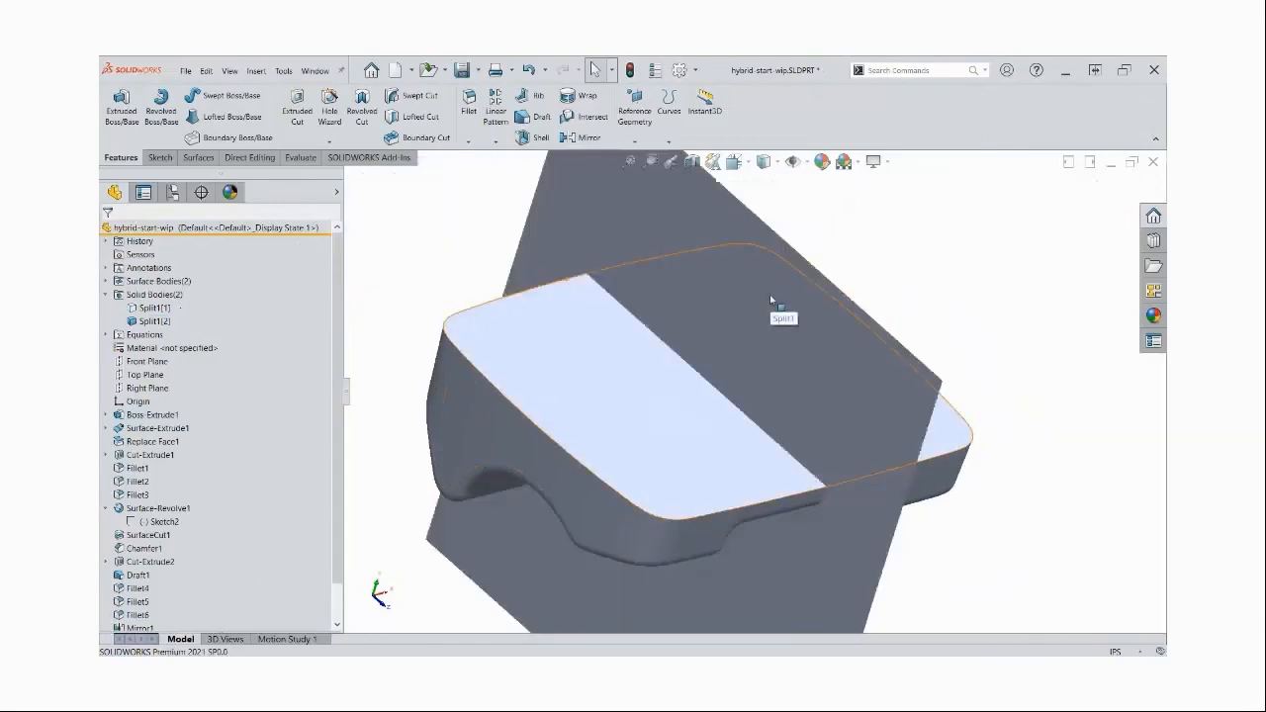
key(shift+Tab)
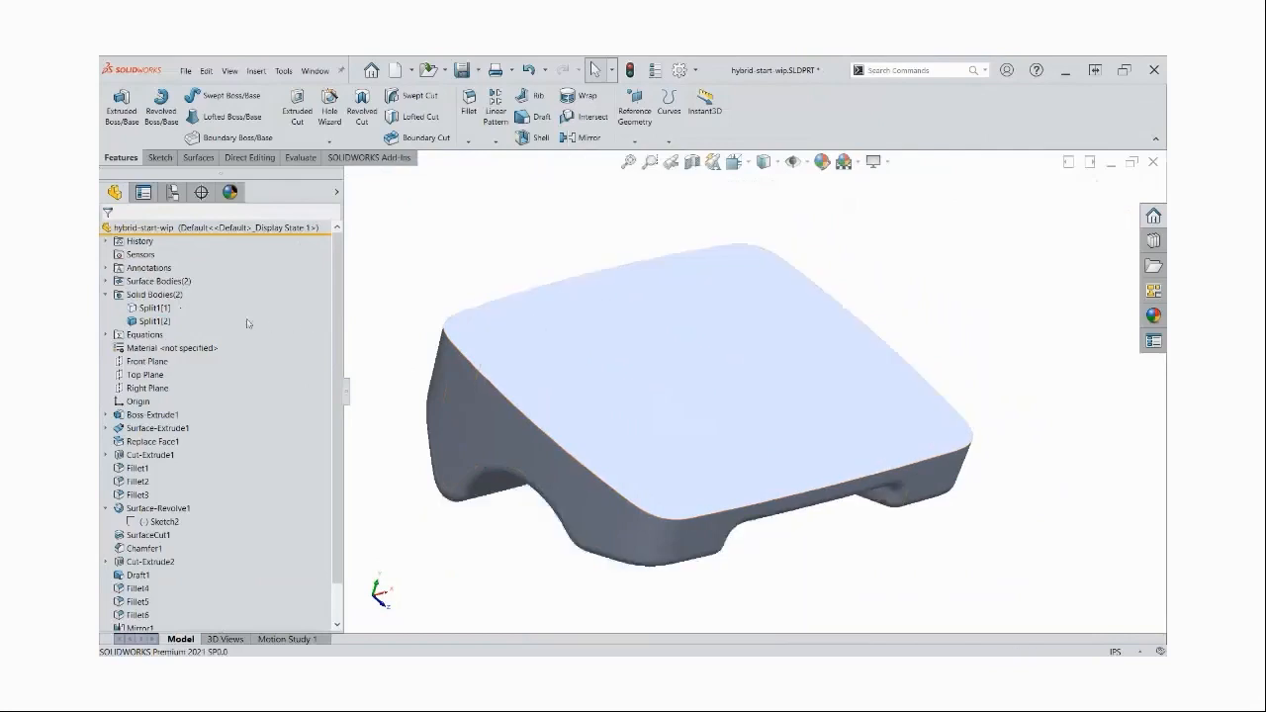
click(155, 307)
click(432, 246)
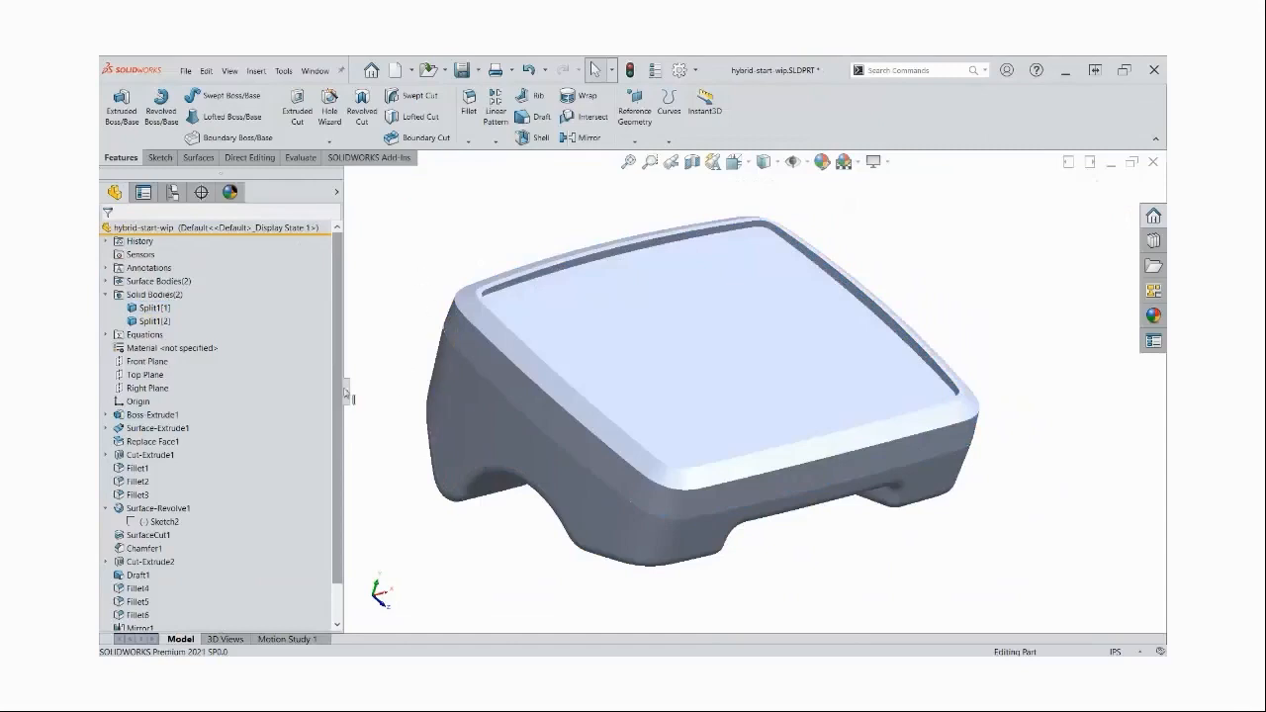
Remove the surface bodies with Delete/Keep Body, using Keep Bodies for the two split solid bodies
click(154, 308)
ctrl+click(149, 323)
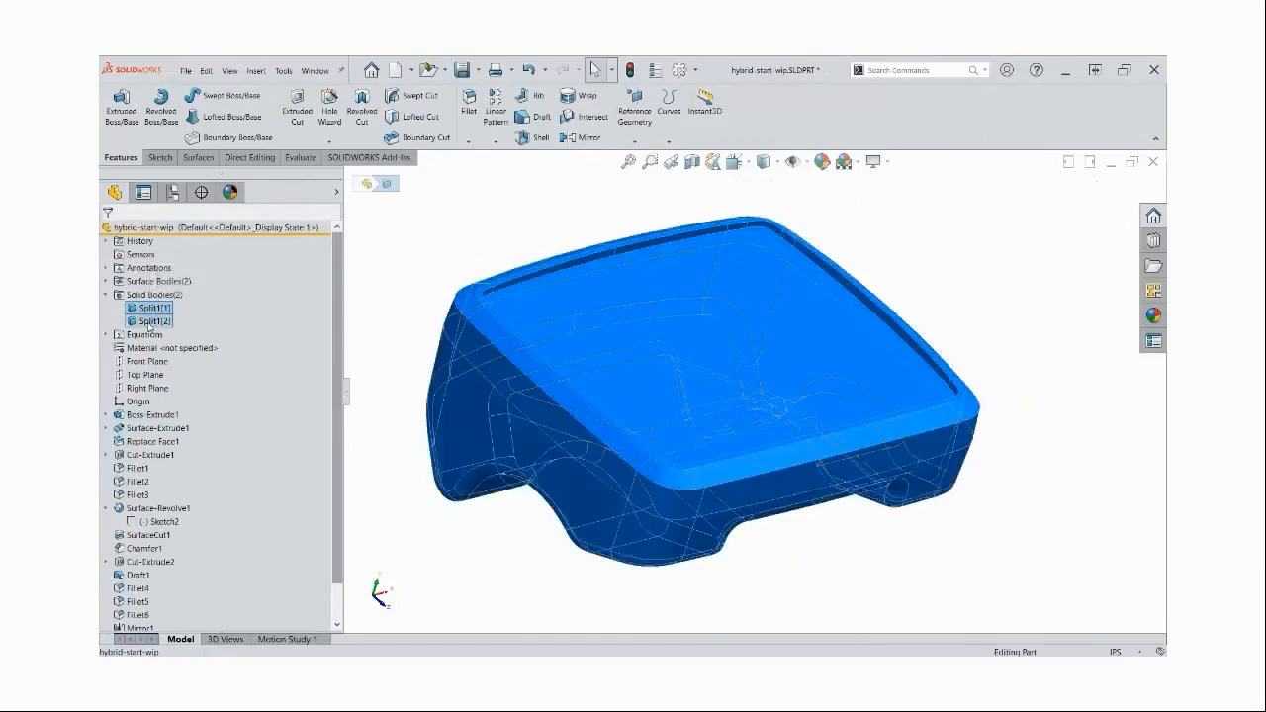
right_click(150, 326)
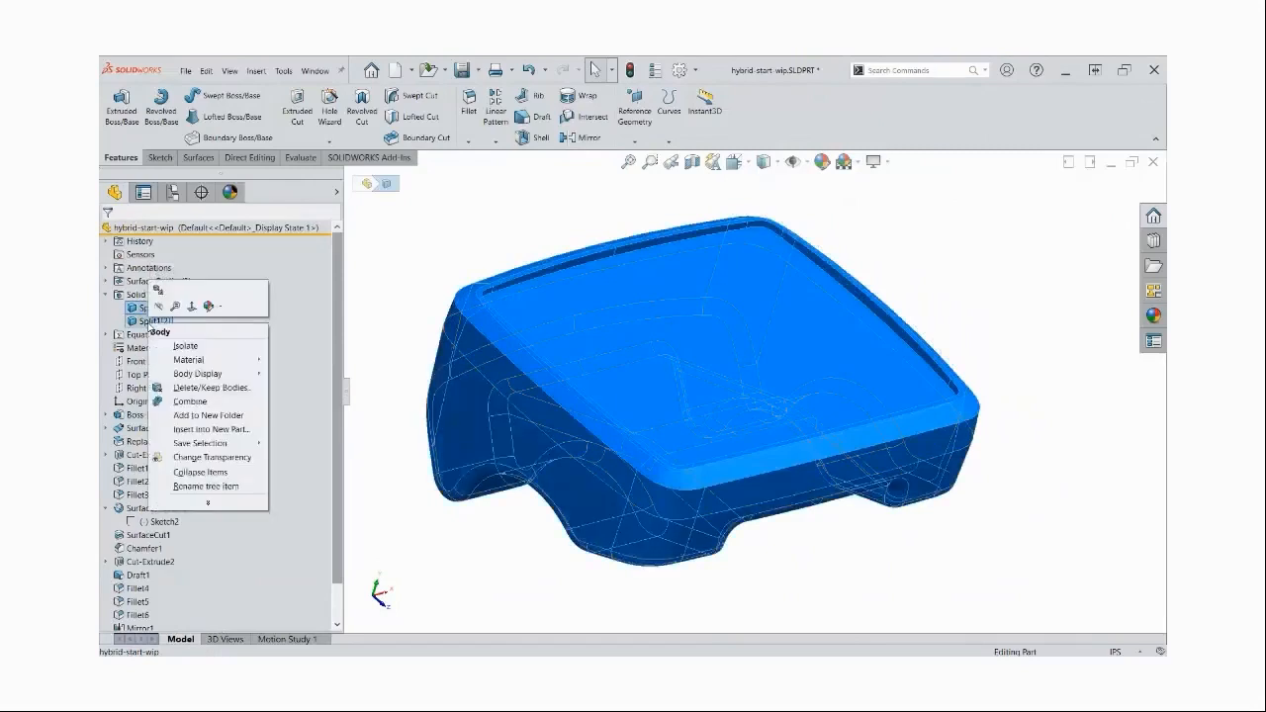
click(206, 390)
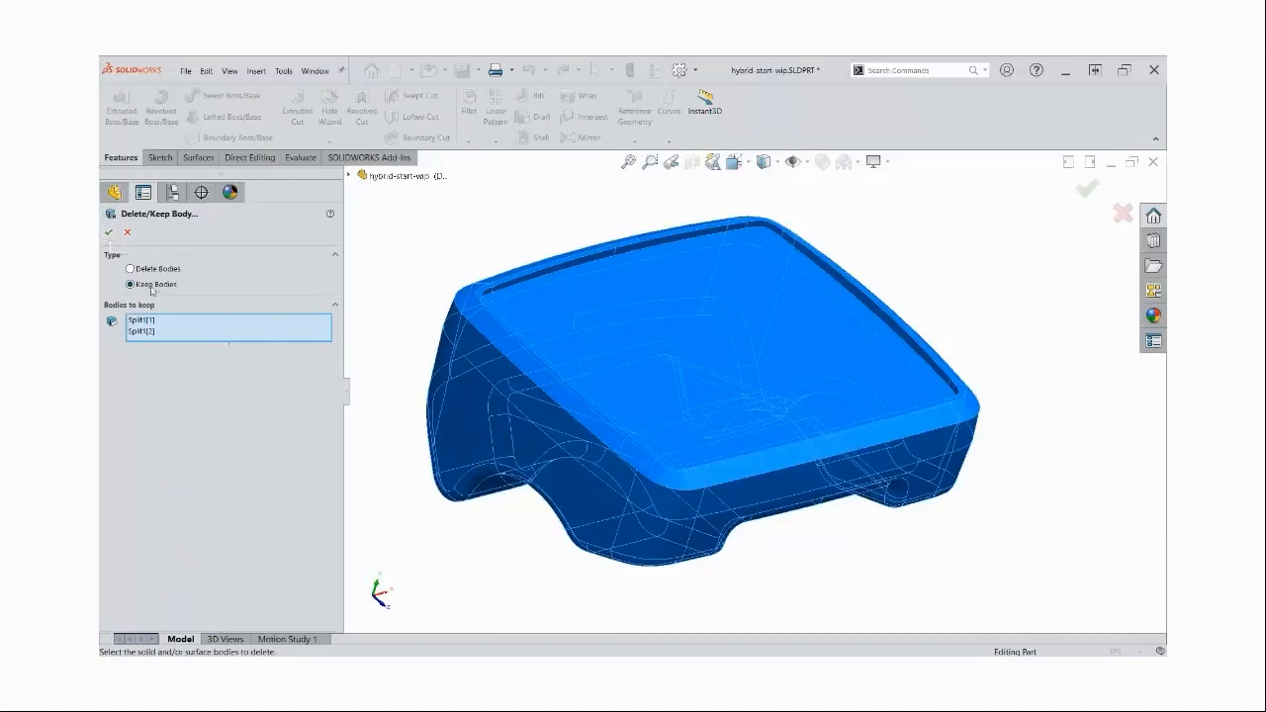
click(108, 231)
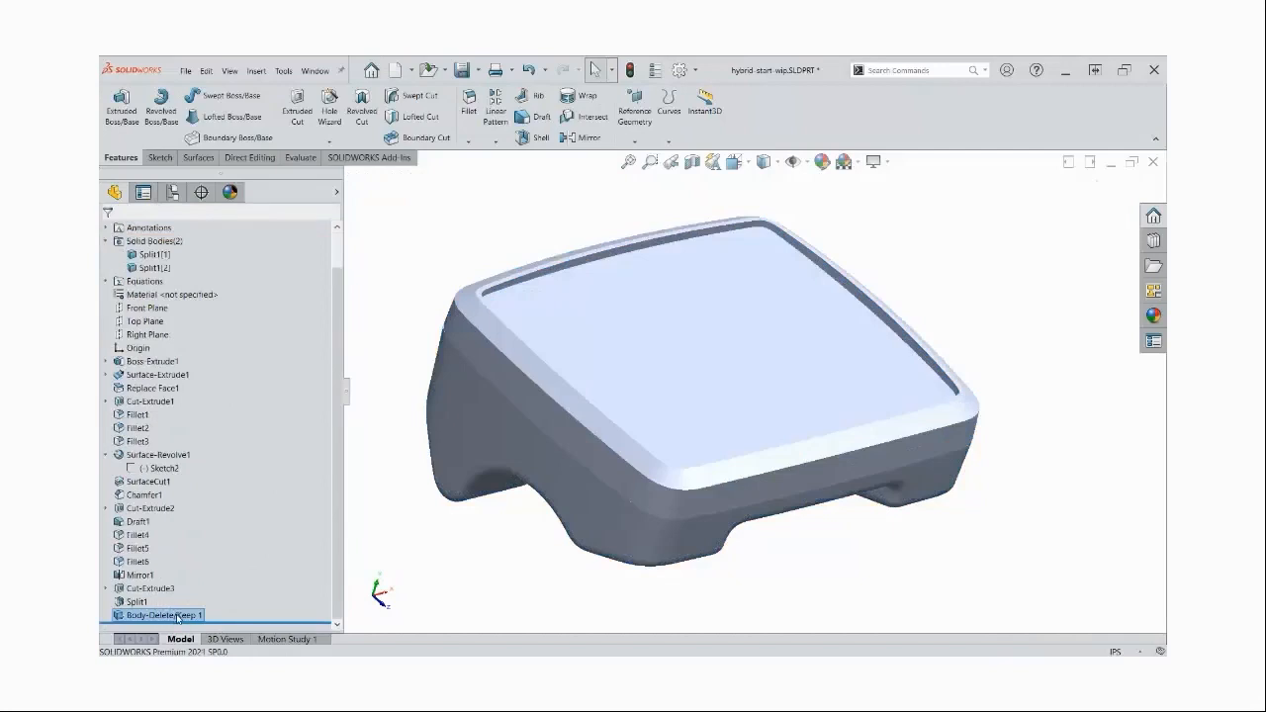
click(429, 238)
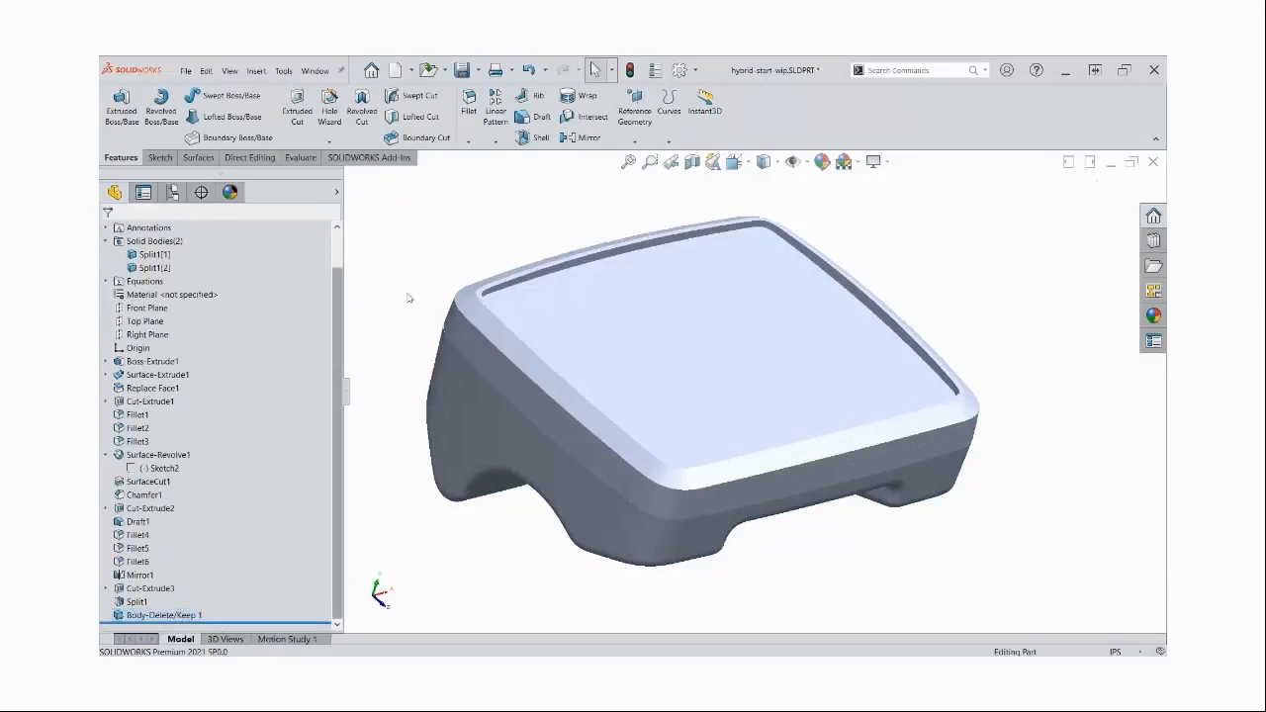
Roll the model back before the Body-Delete/Keep feature to inspect the surface bodies folder, and roll it forward again
drag(233, 621, 233, 608)
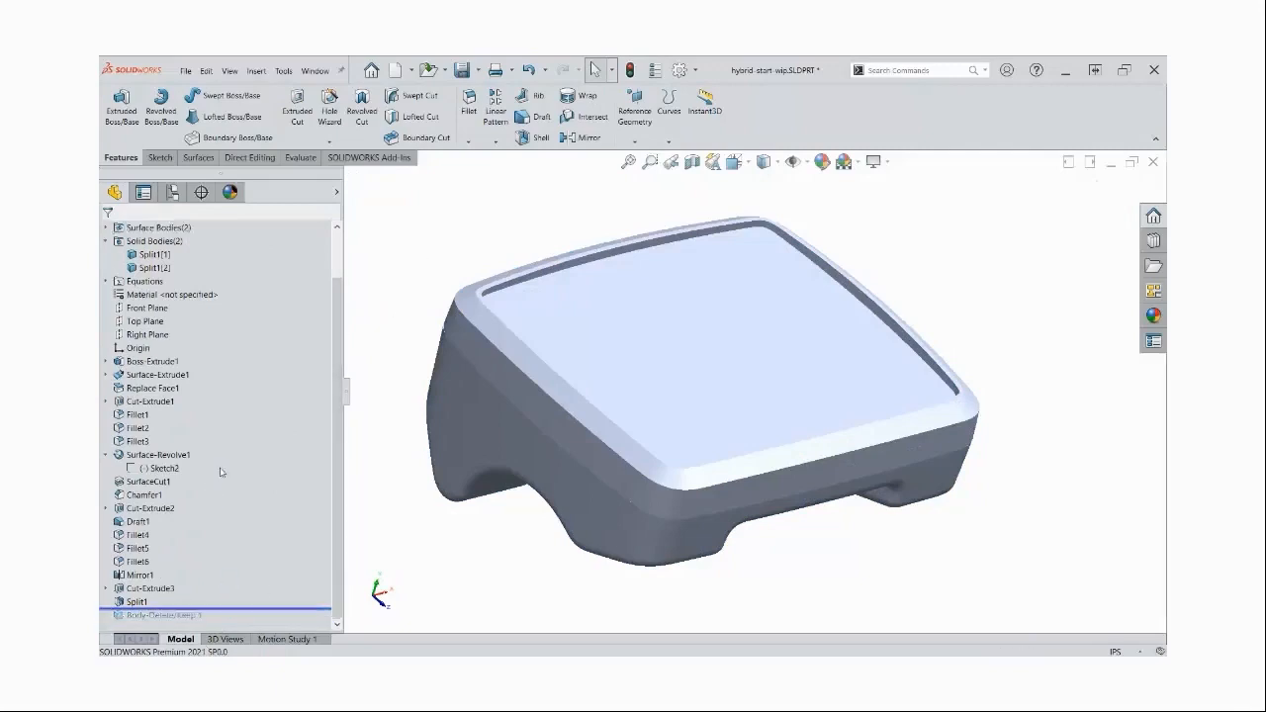
scroll(222, 472, up, 1)
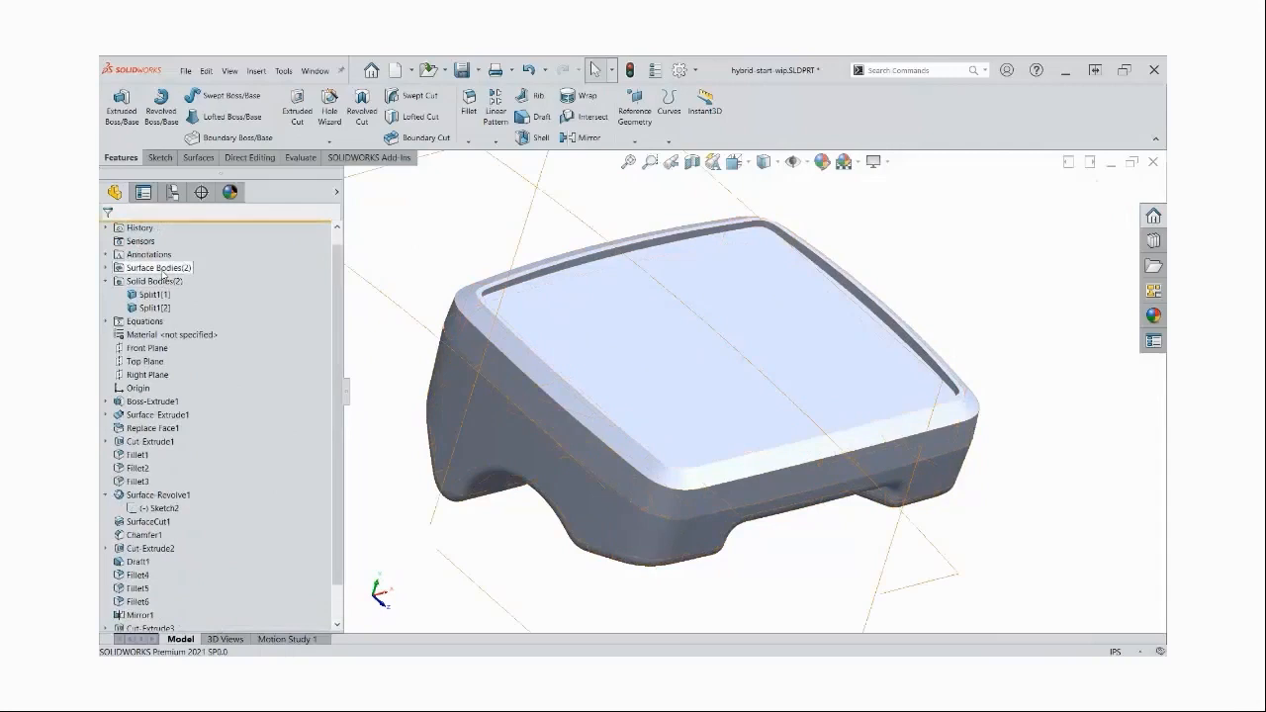
scroll(232, 457, down, 1)
drag(210, 609, 214, 623)
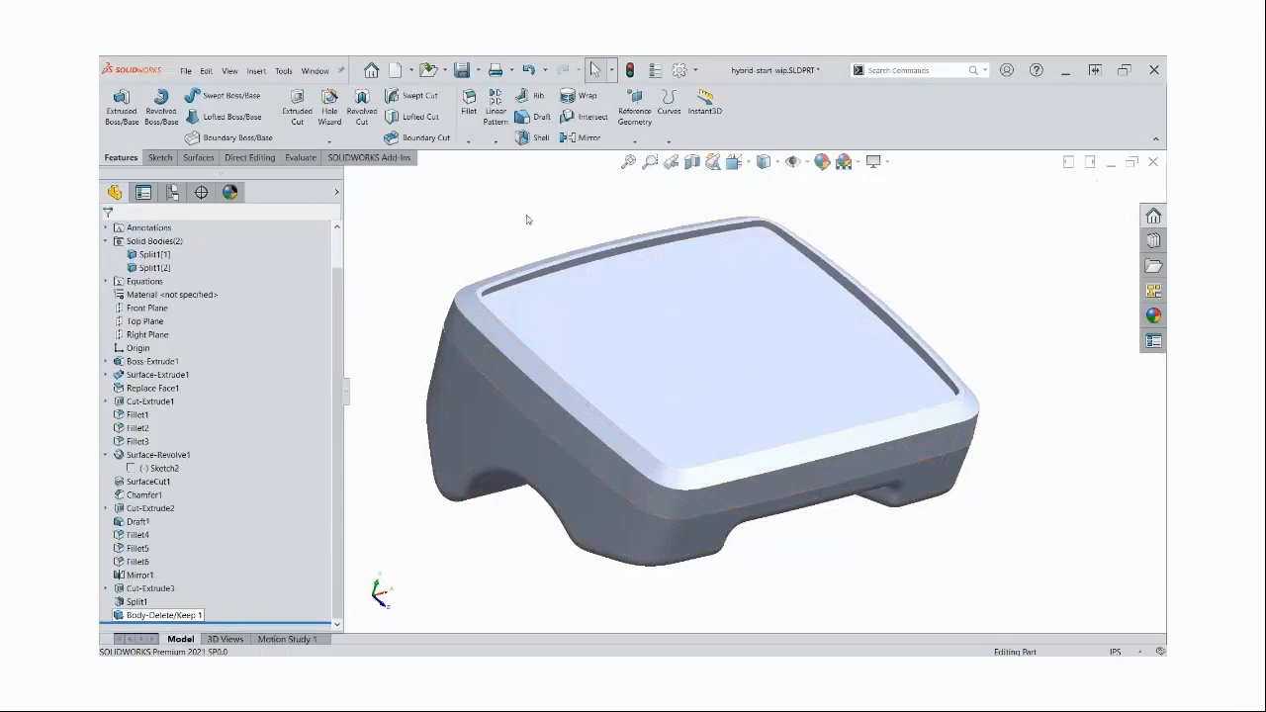
Toggle the visibility of the two split bodies, leaving the upper body hidden and the lower body shown
key(ctrl+s)
key(Tab)
key(shift+Tab)
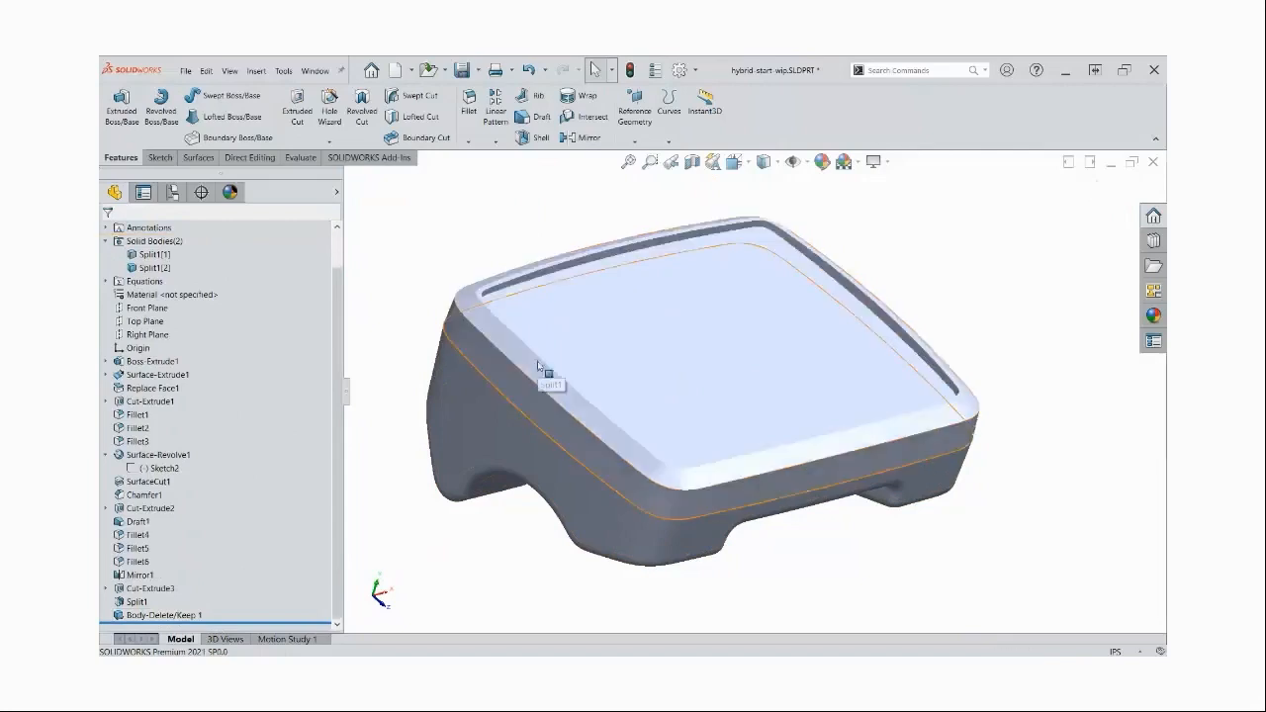
key(Tab)
key(shift+Tab)
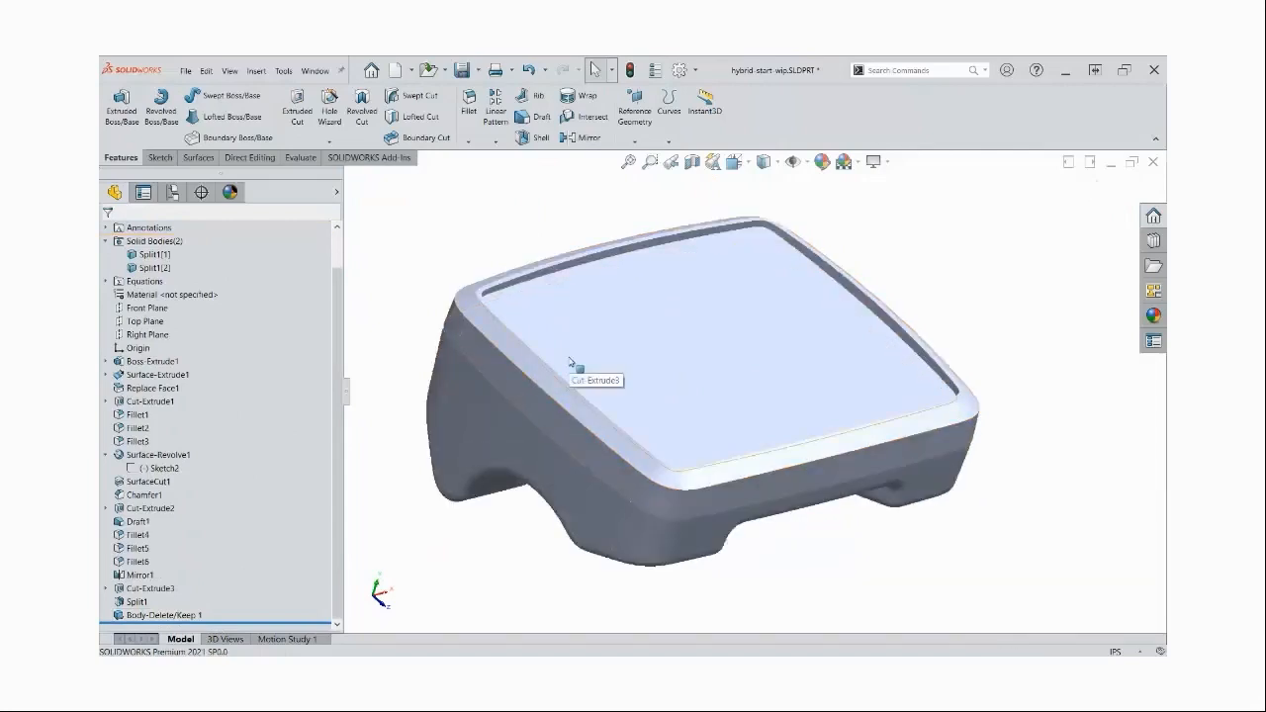
key(Tab)
middle_drag(570, 362, 594, 326)
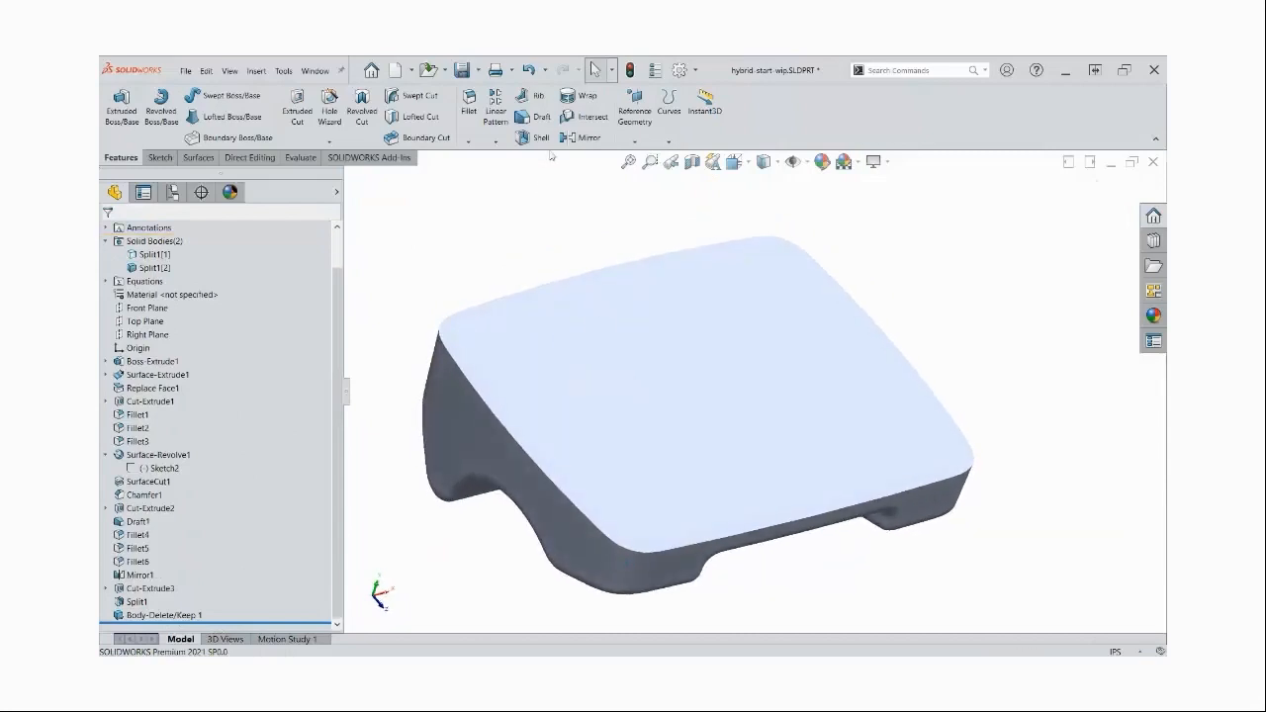
Shell the lower body, removing its large upper split face and linking the wall thickness to the global variable "wall"
click(543, 139)
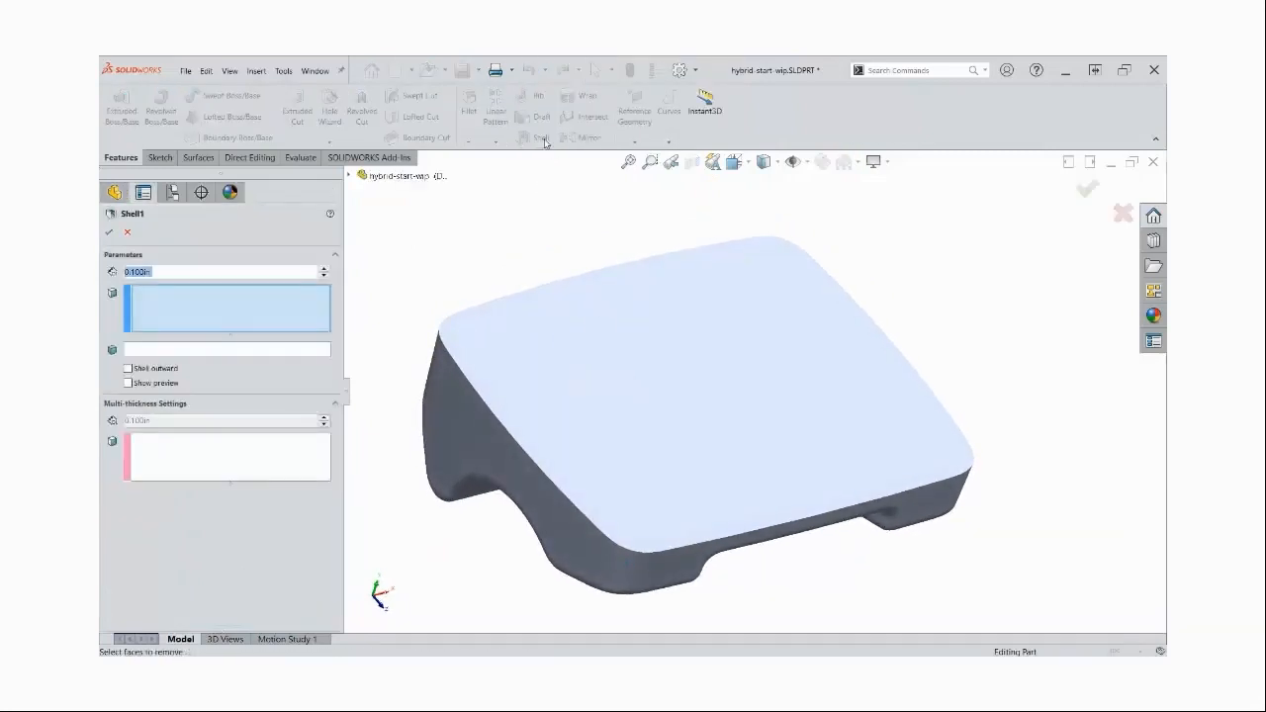
click(605, 389)
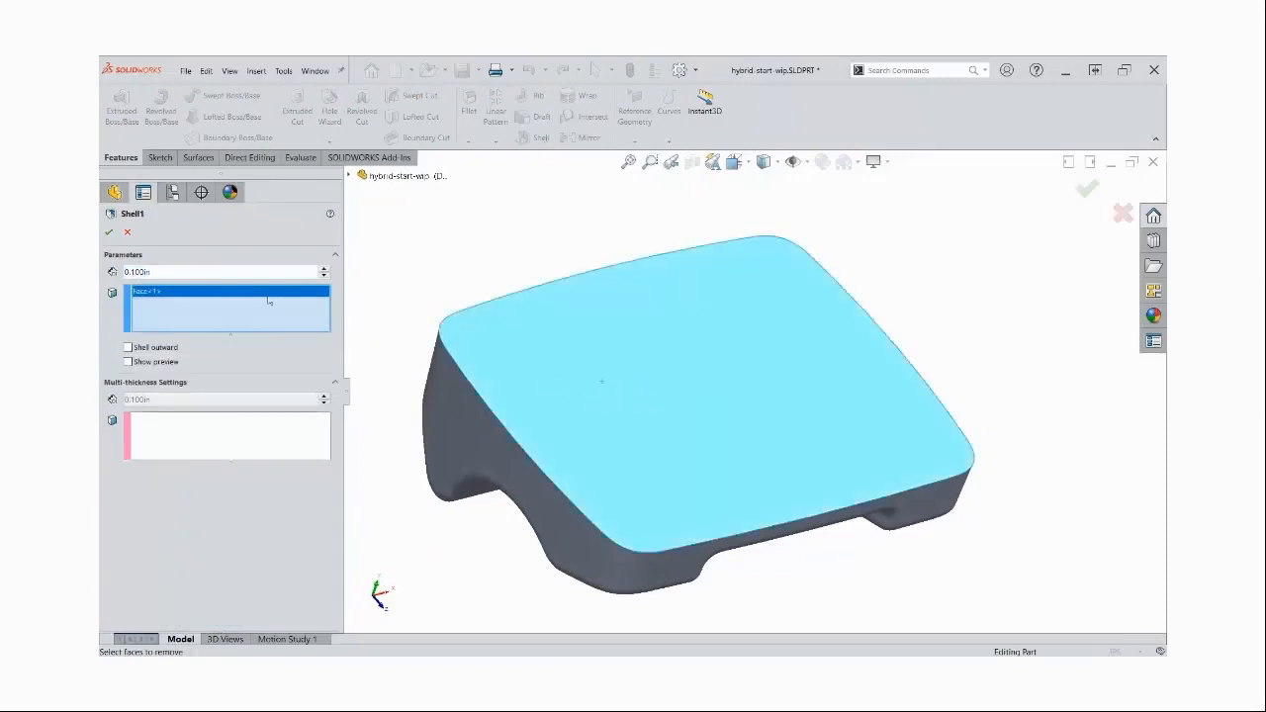
click(228, 268)
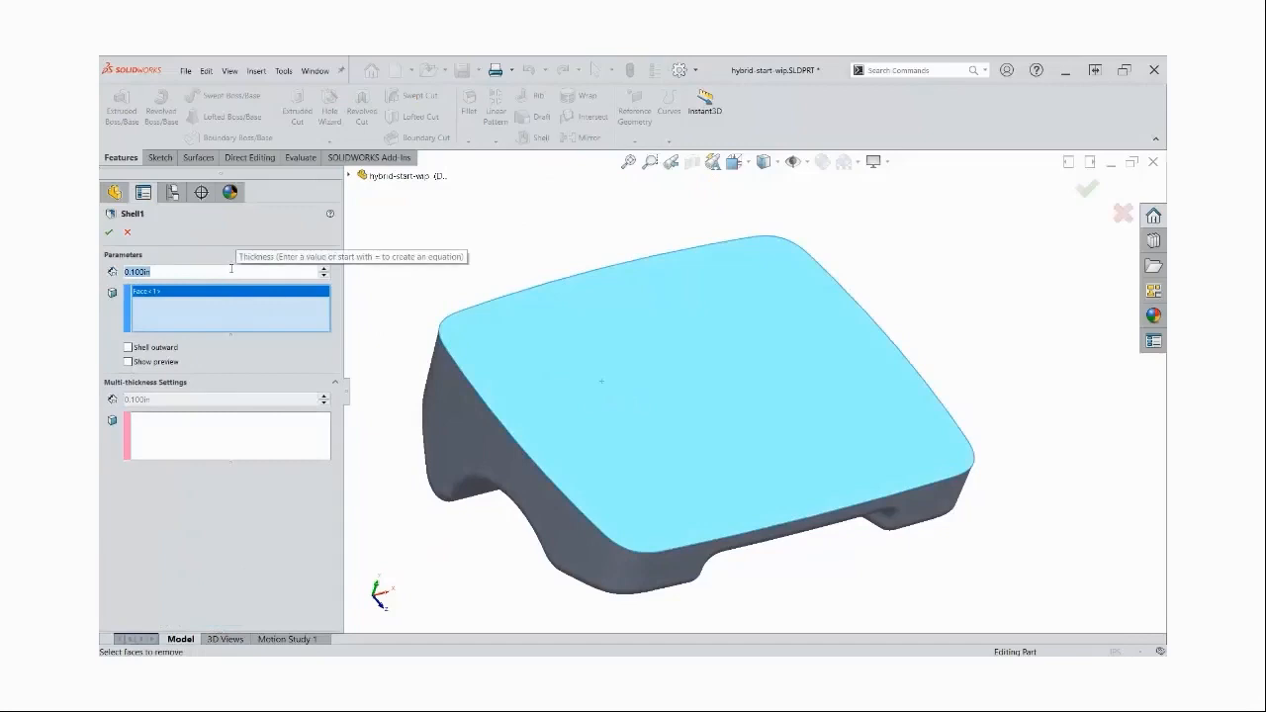
text(=)
key(Down)
key(Right)
key(Down)
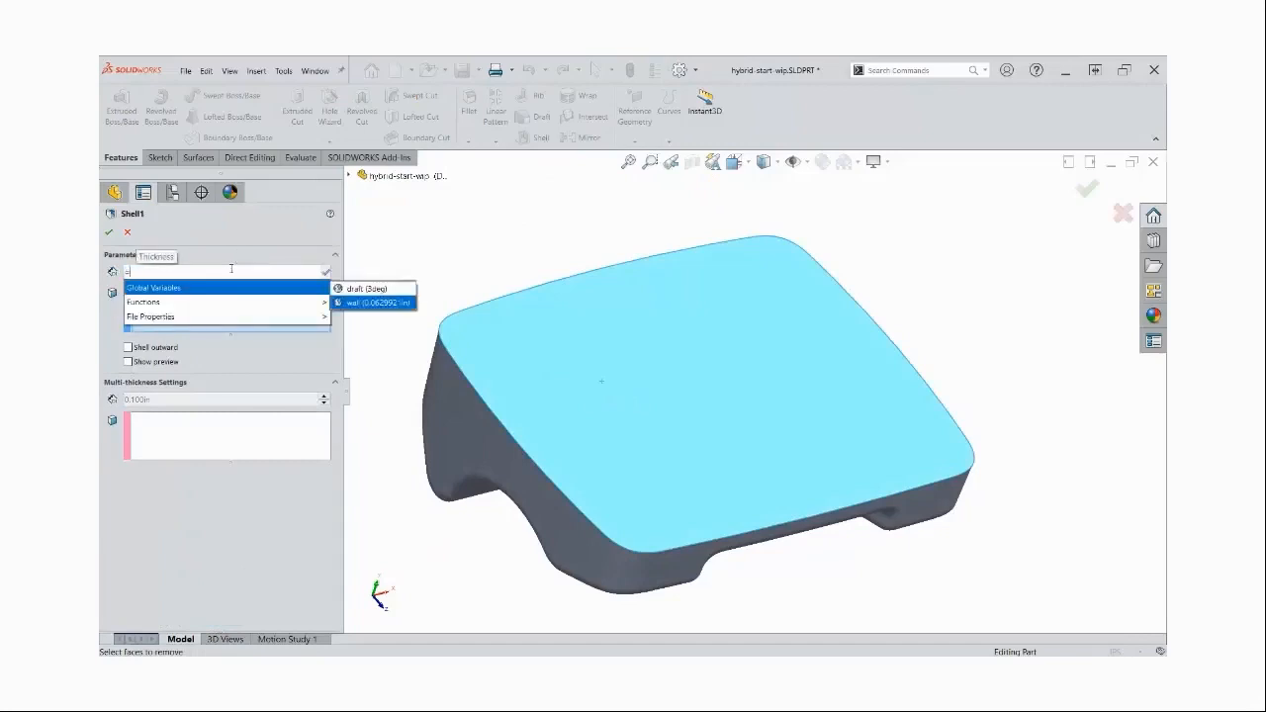
key(Return)
click(326, 270)
click(108, 233)
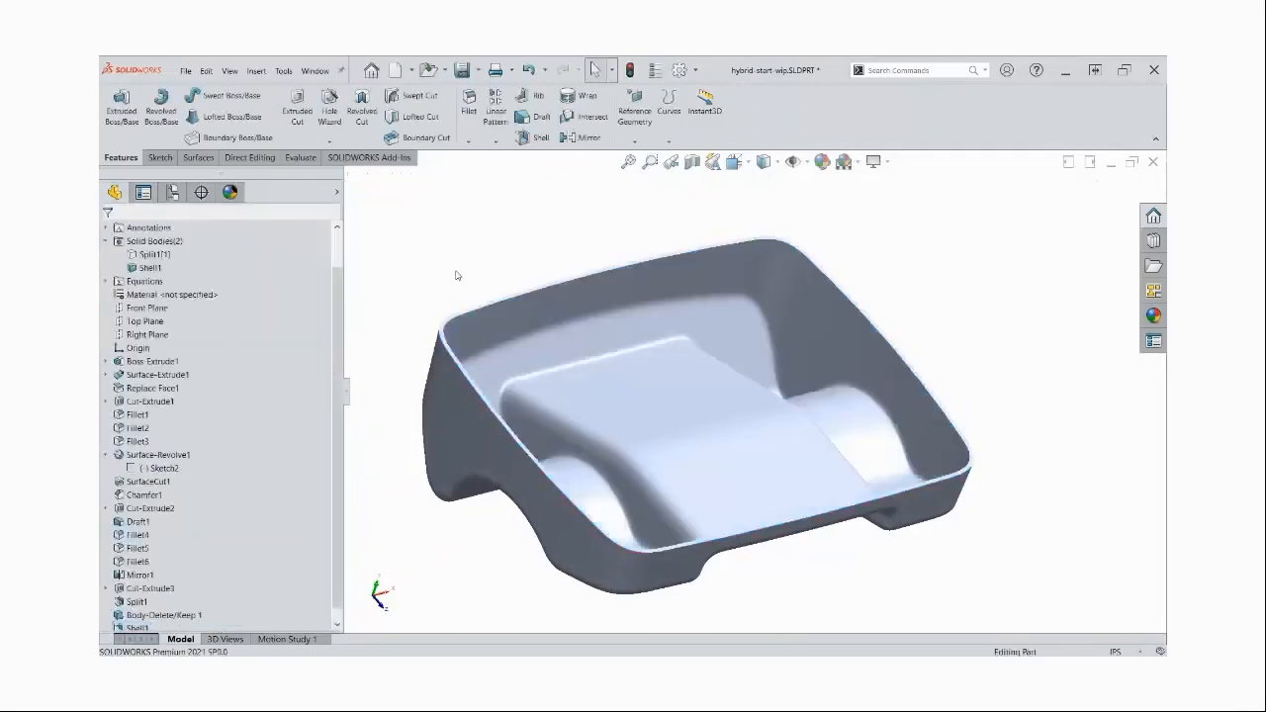
Examine the shelled interior of the lower body, and swap visibility so only the upper body is shown from its underside
middle_drag(460, 271, 643, 296)
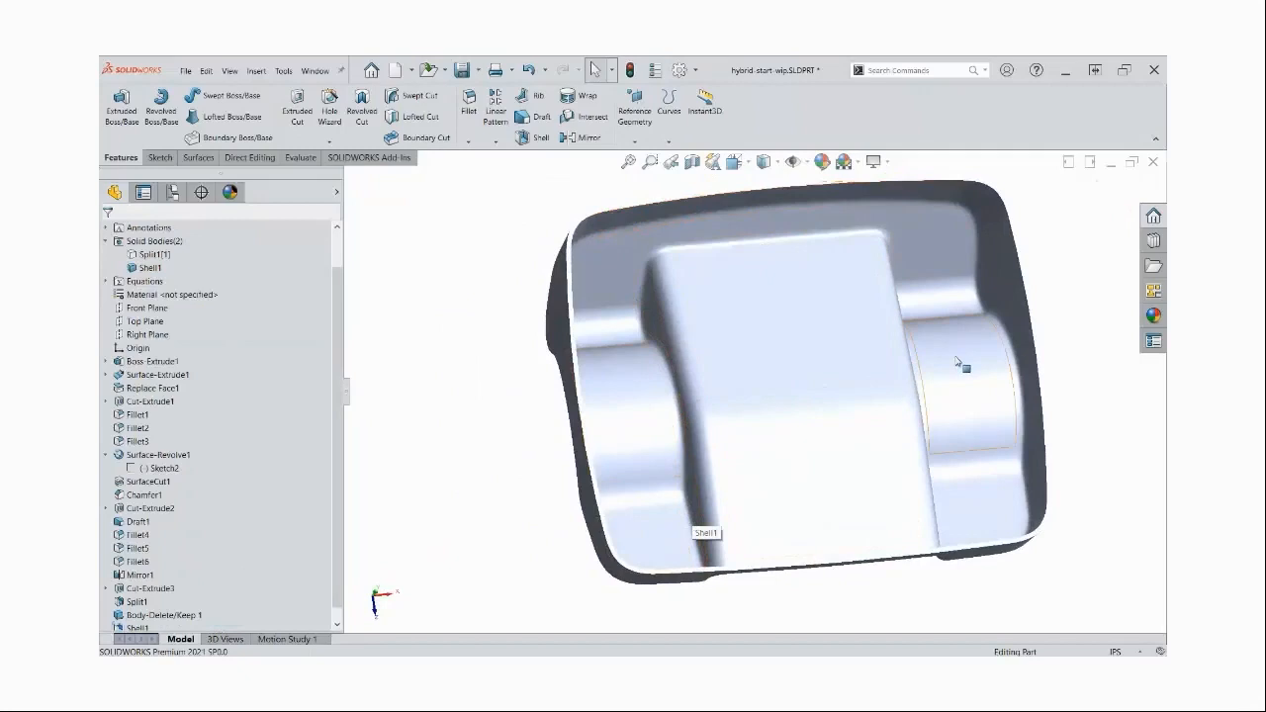
ctrl+middle_drag(960, 362, 898, 359)
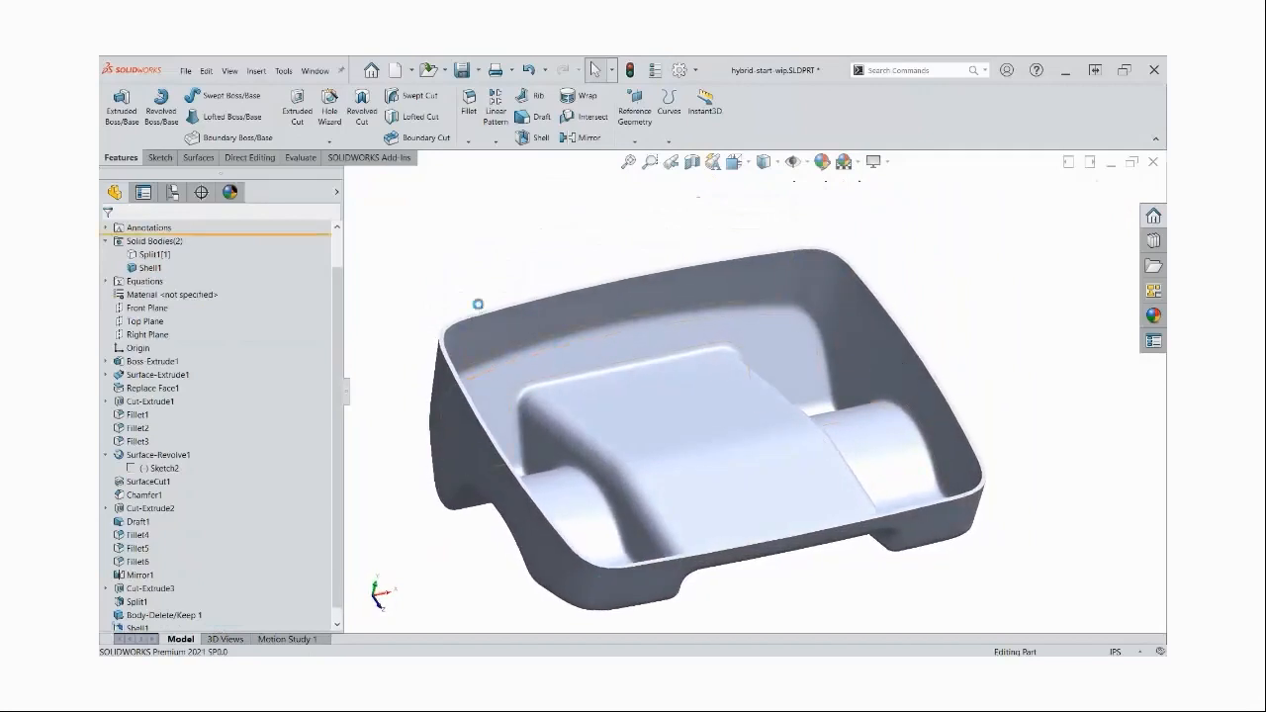
key(shift+Tab)
key(Tab)
middle_drag(452, 444, 626, 357)
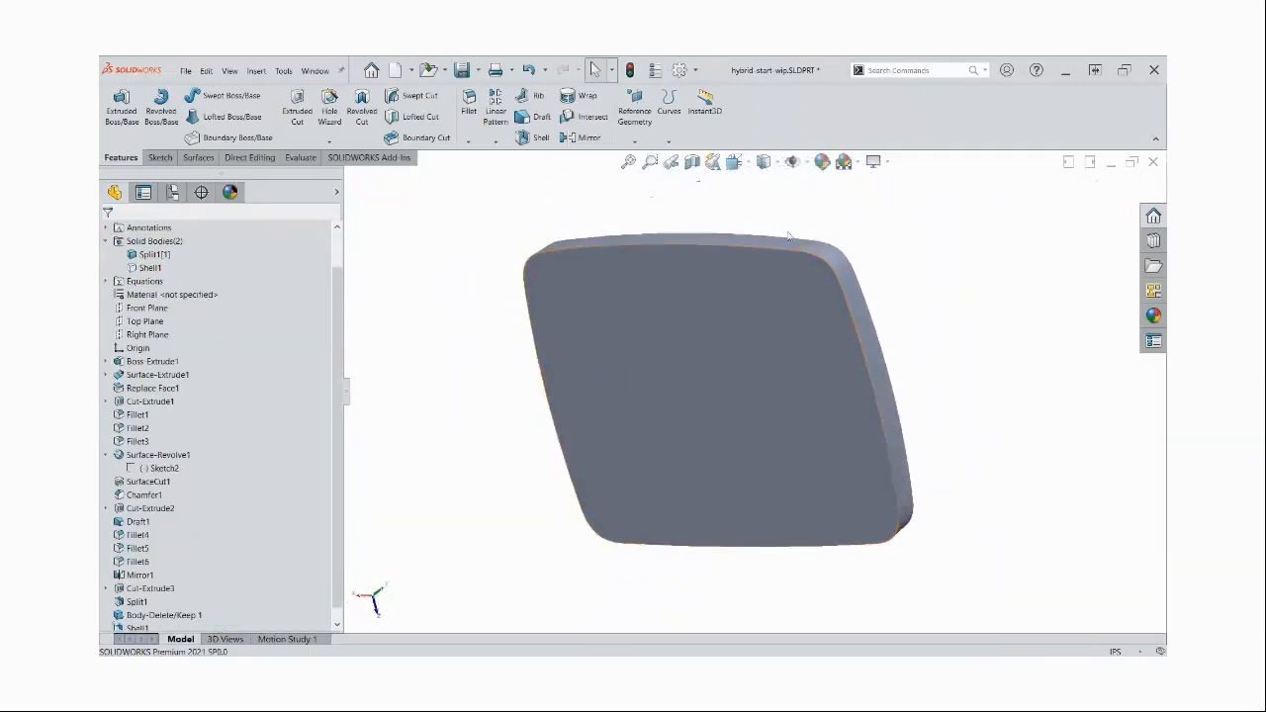
Shell the upper body, removing its underside split face and linking the wall thickness to the global variable "wall"
click(531, 137)
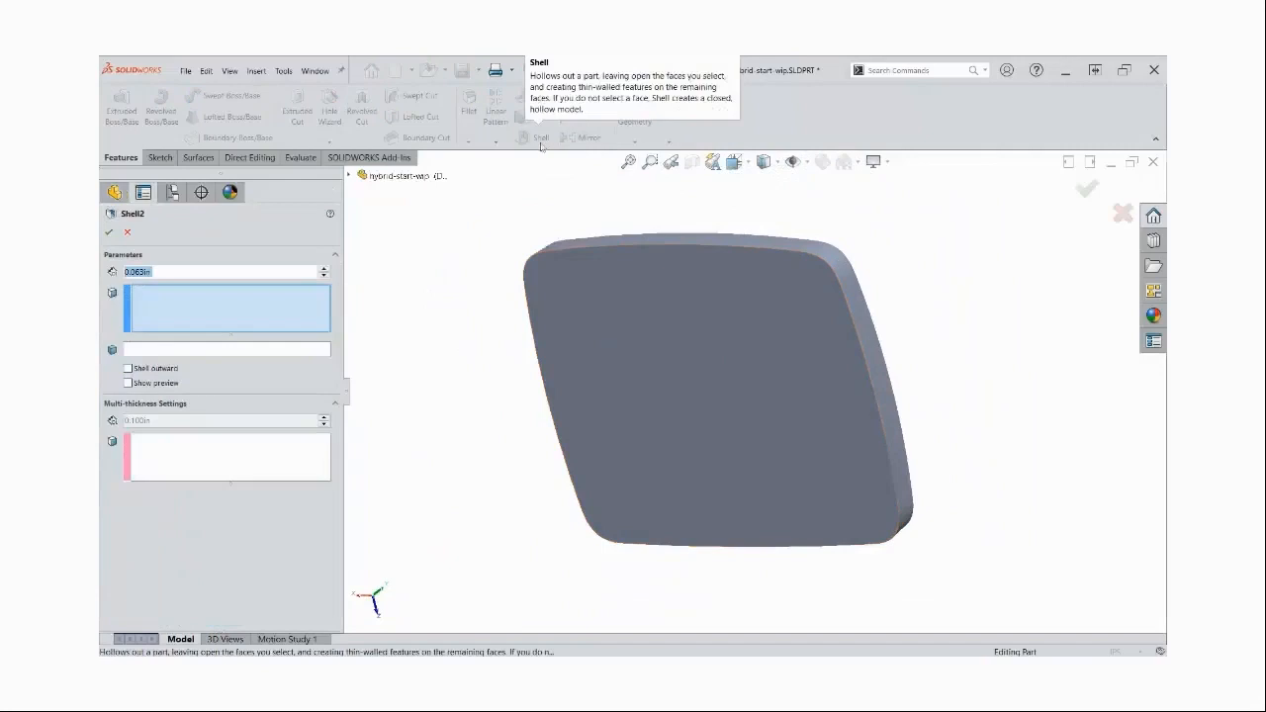
click(644, 325)
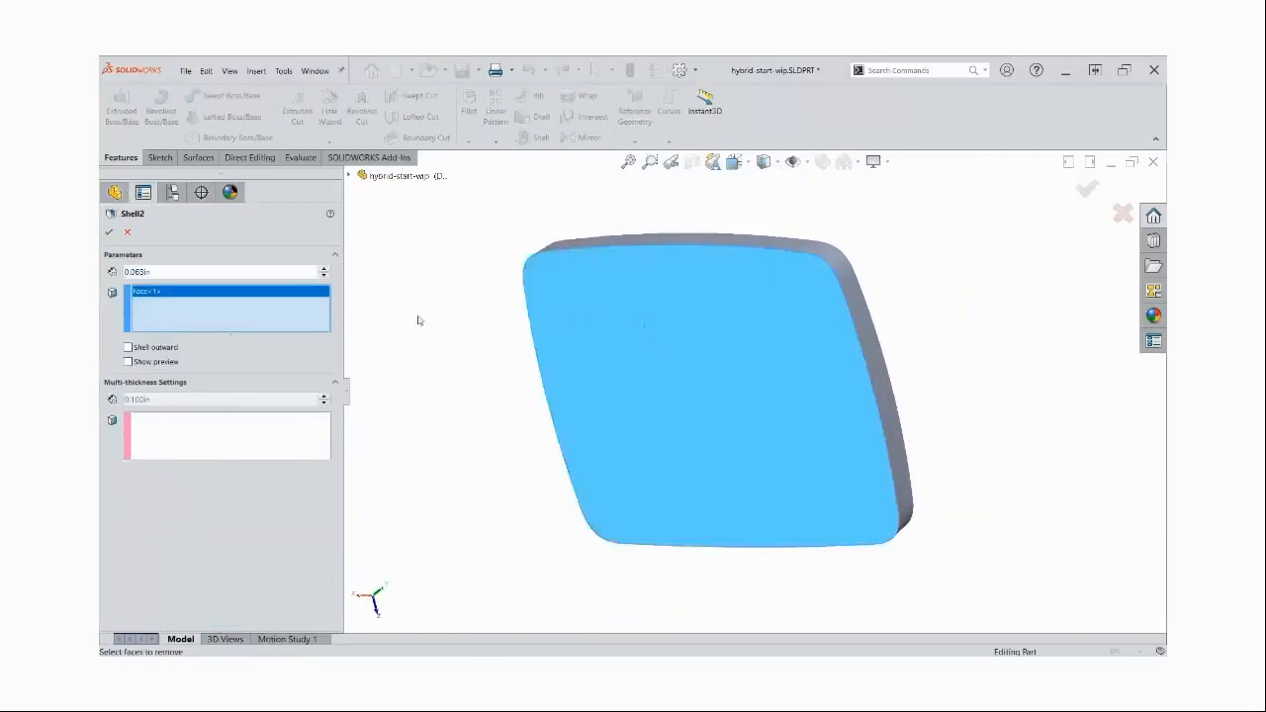
drag(126, 272, 199, 284)
text(=)
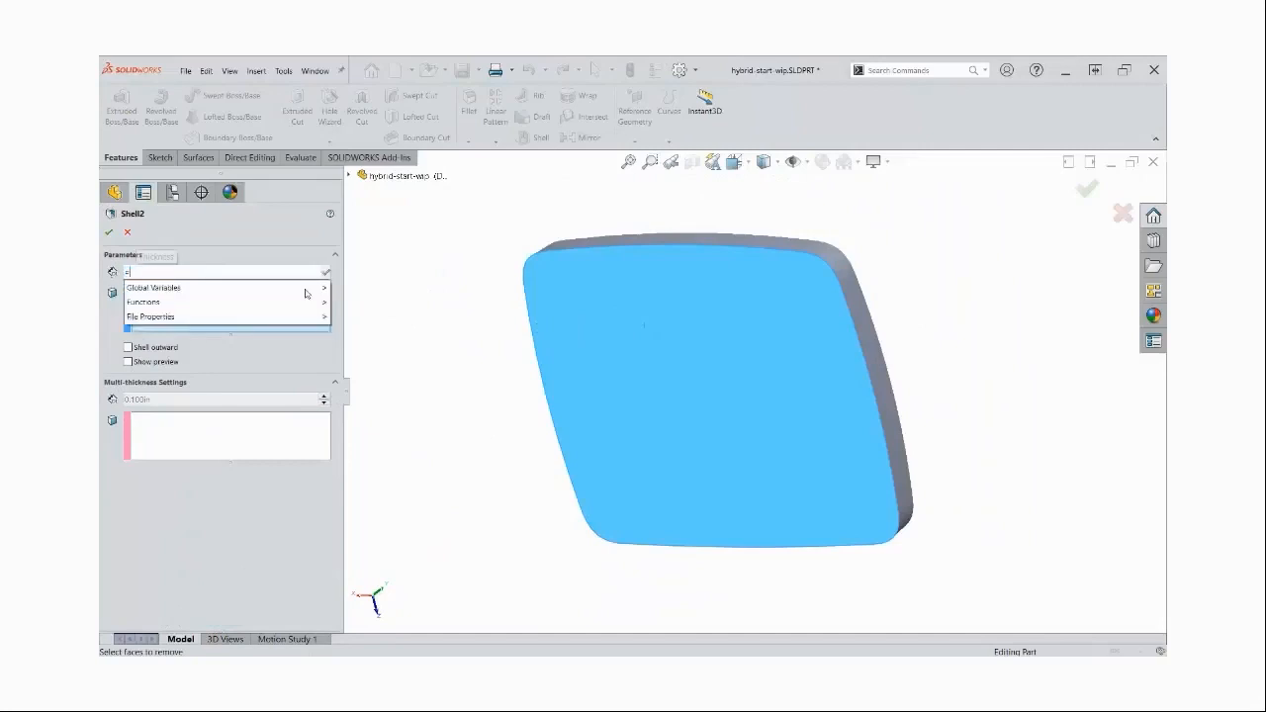
mouse_move(307, 293)
key(Return)
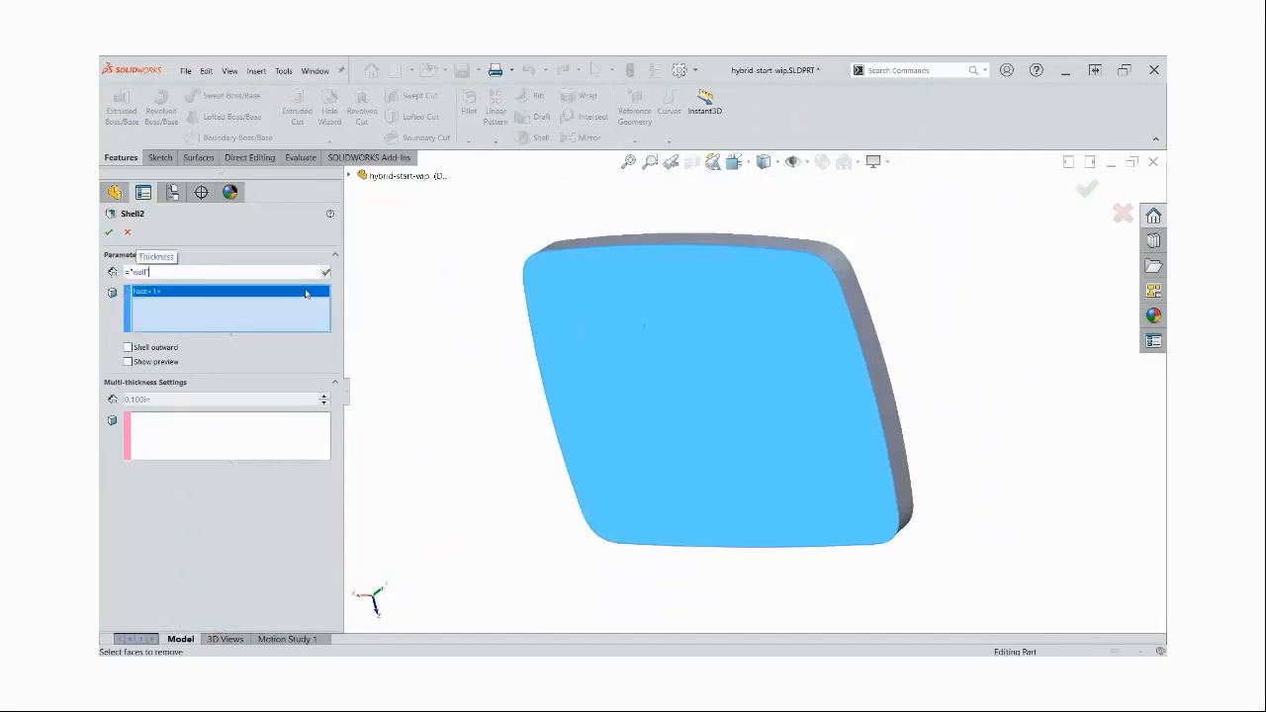
click(326, 273)
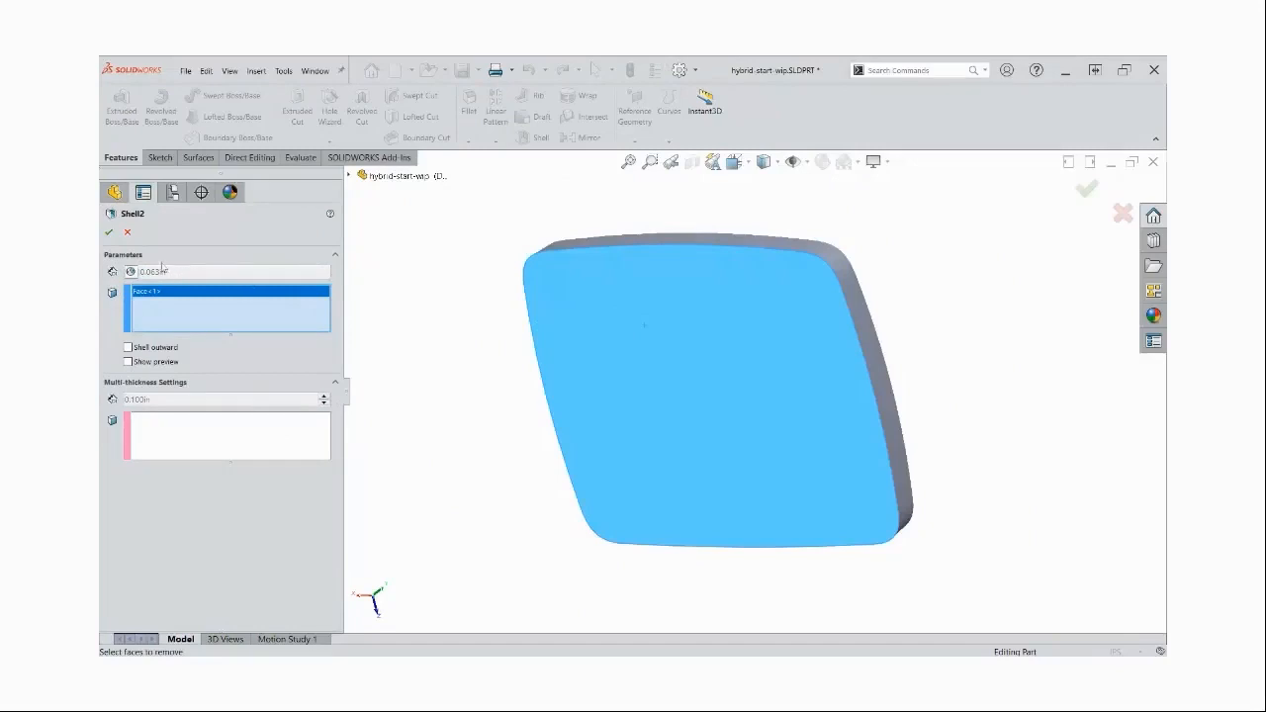
click(109, 231)
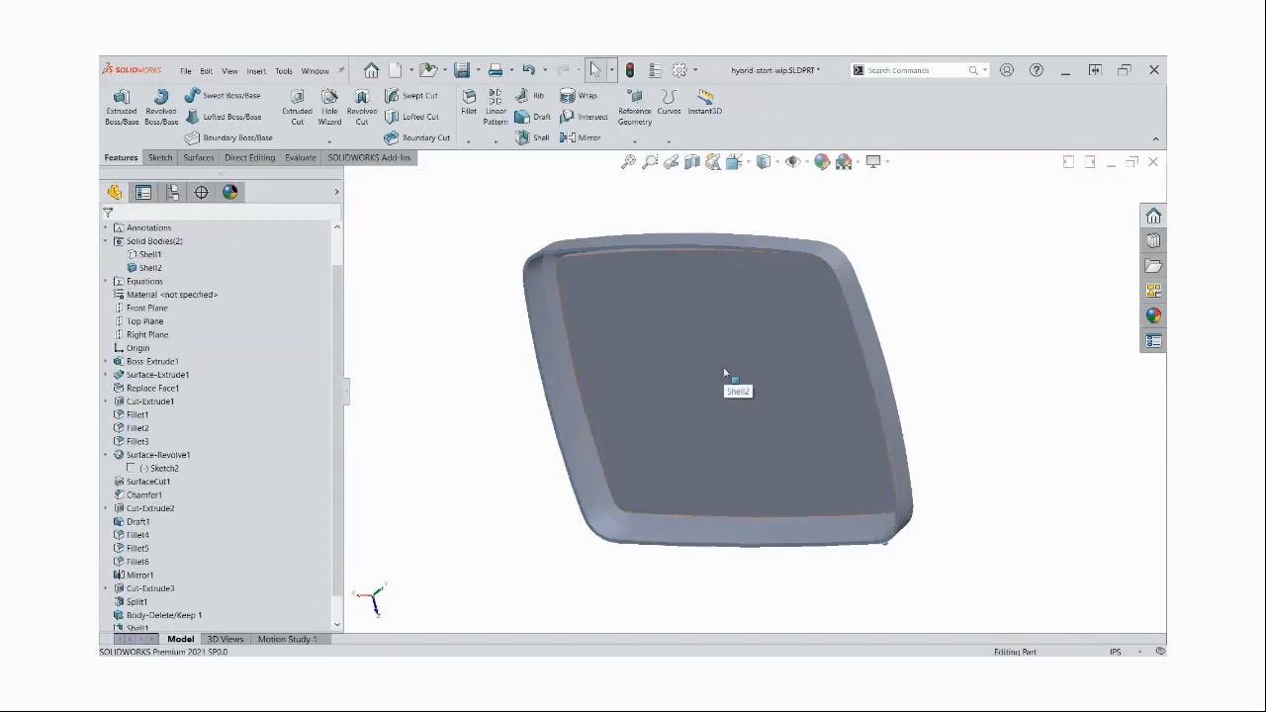
Set the display style to Shaded With Edges and show the hidden lower body together with the upper one
click(765, 161)
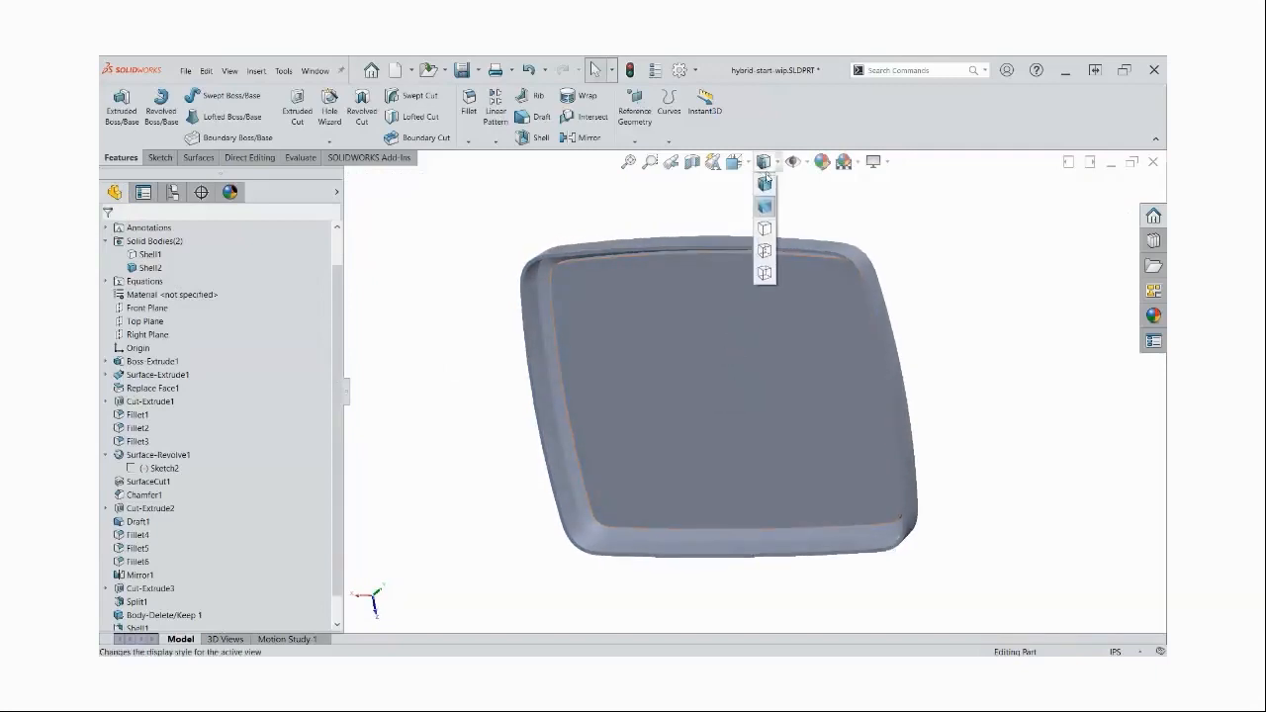
click(765, 183)
middle_drag(936, 291, 901, 291)
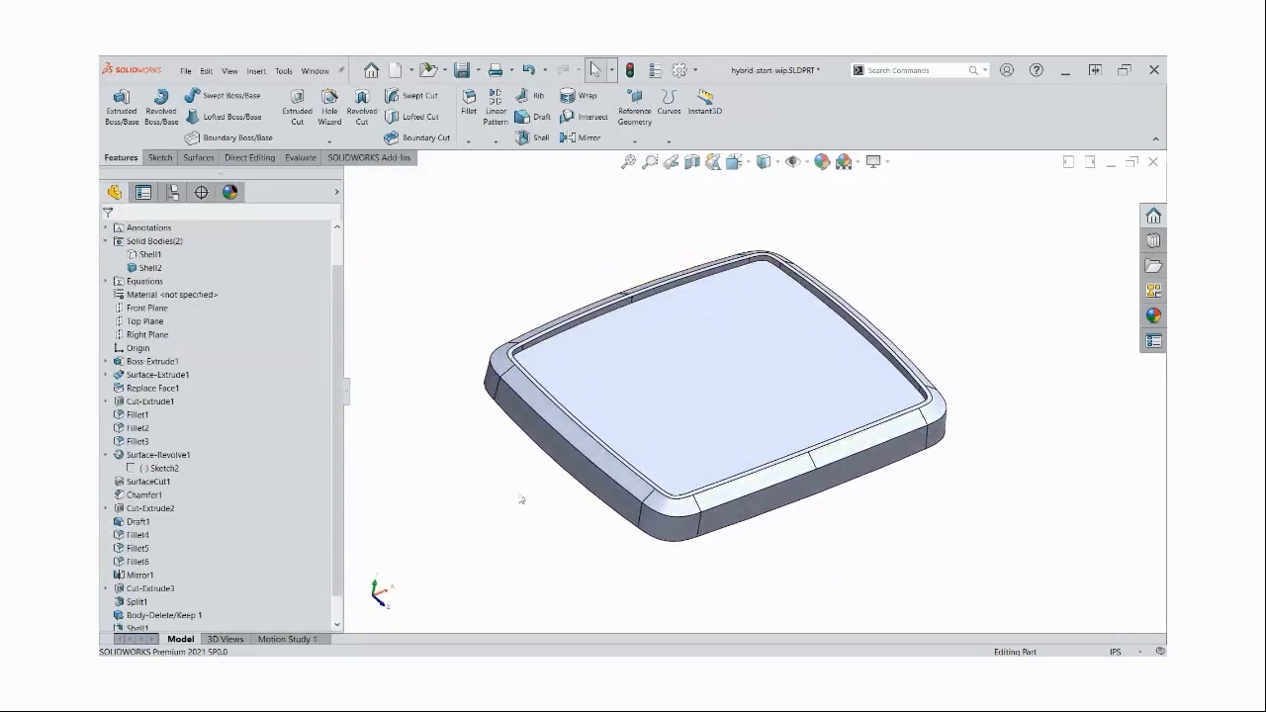
key(shift+Tab)
middle_drag(609, 351, 659, 312)
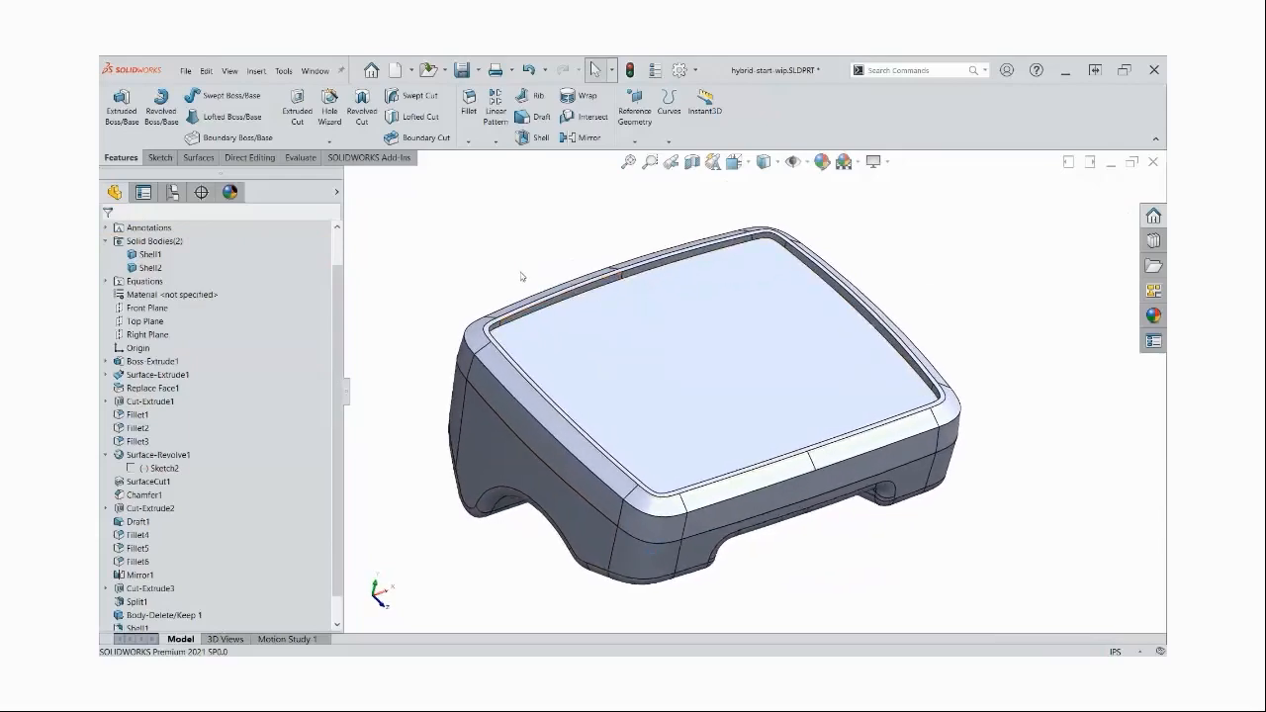
Preview a planar section view through the Front Plane to examine the walls of both shelled bodies
click(692, 162)
key(ctrl+1)
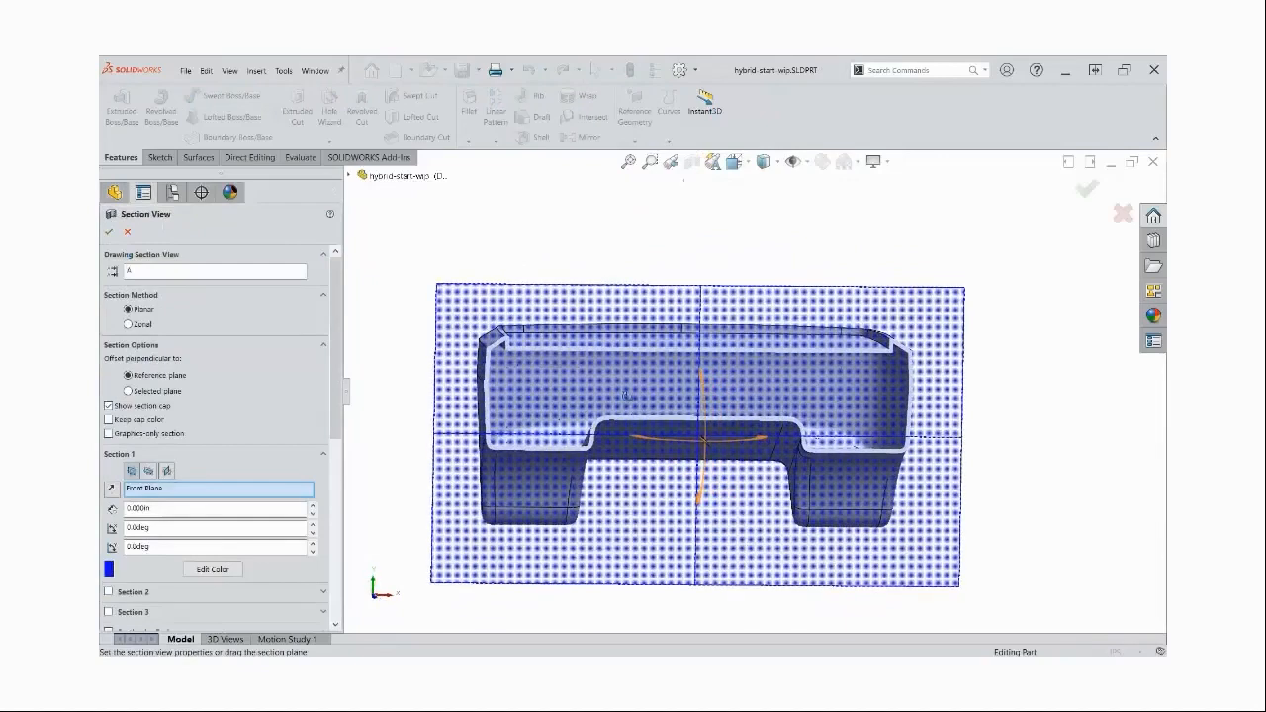
middle_drag(636, 403, 646, 426)
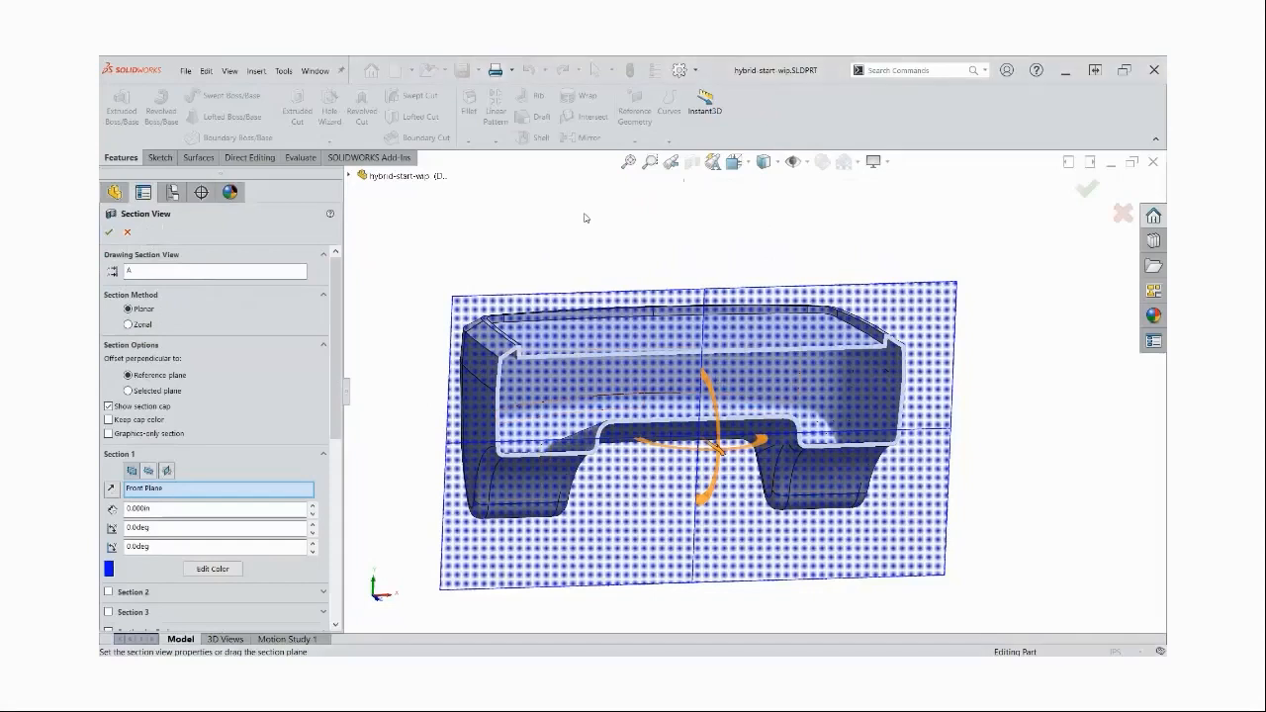
Cancel the section view and examine the outside of the assembled bodies in the Shaded display style without edges
click(127, 231)
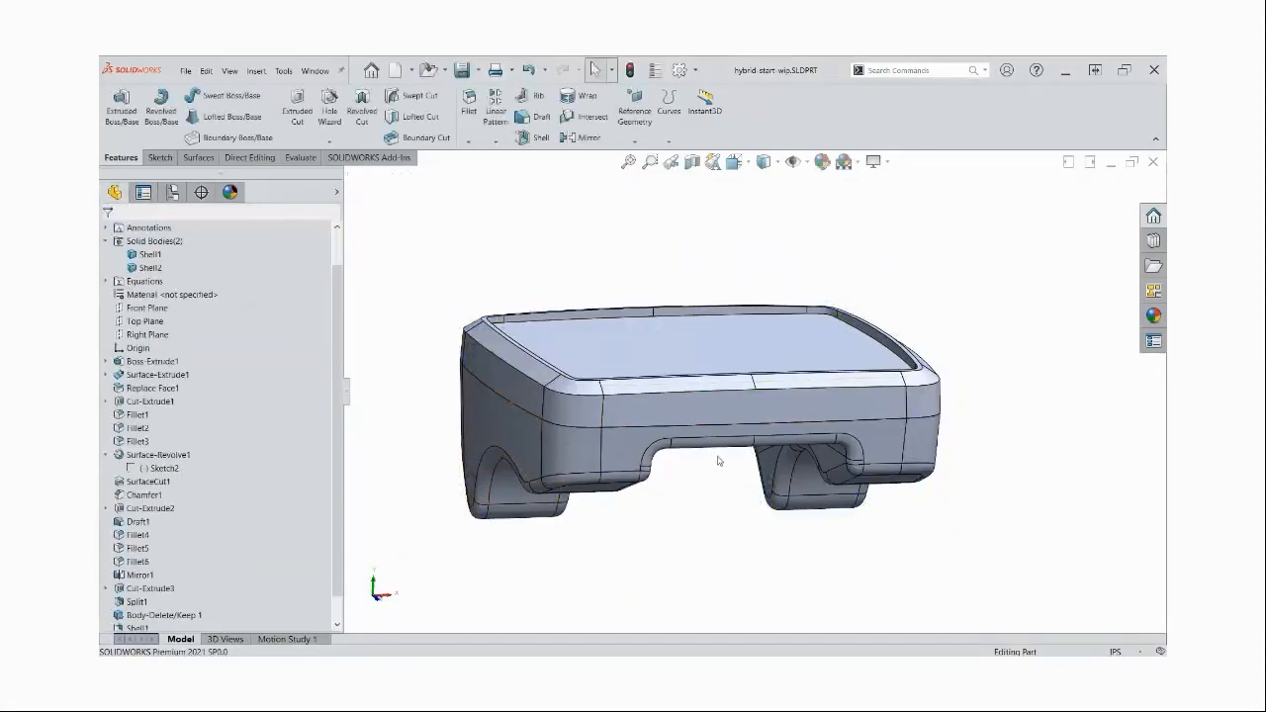
middle_drag(719, 460, 724, 461)
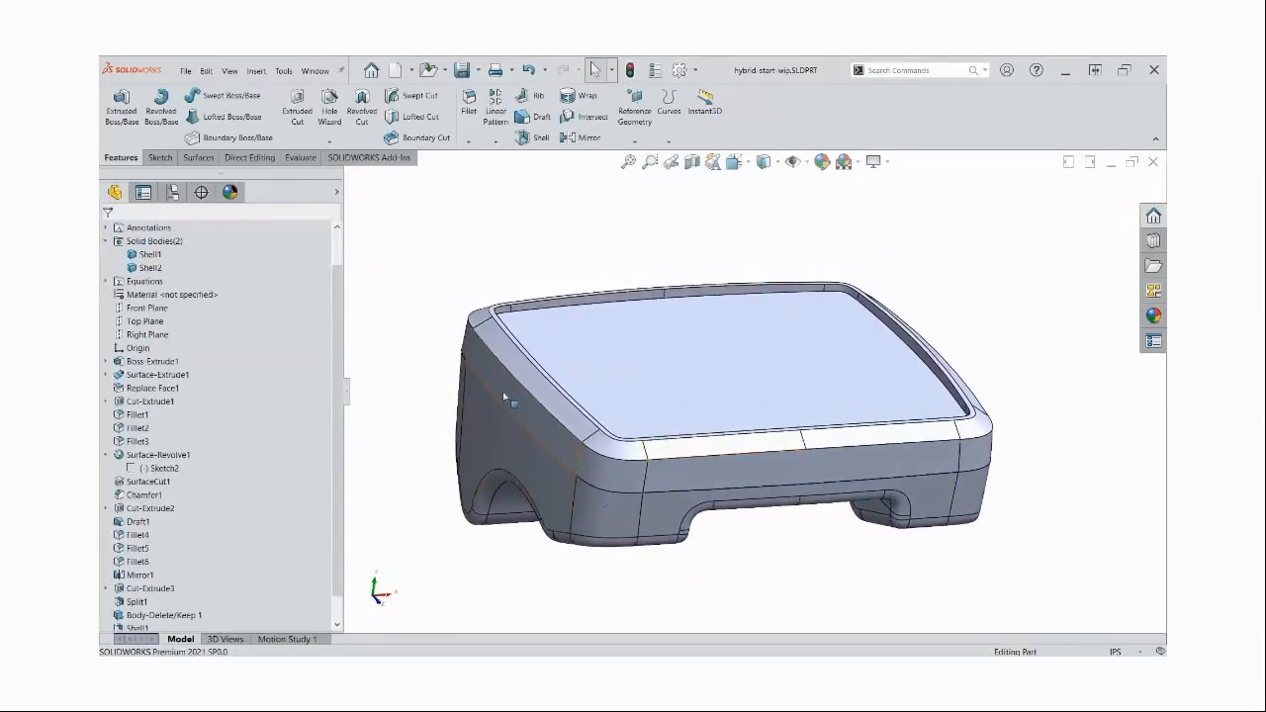
scroll(521, 418, down, 2)
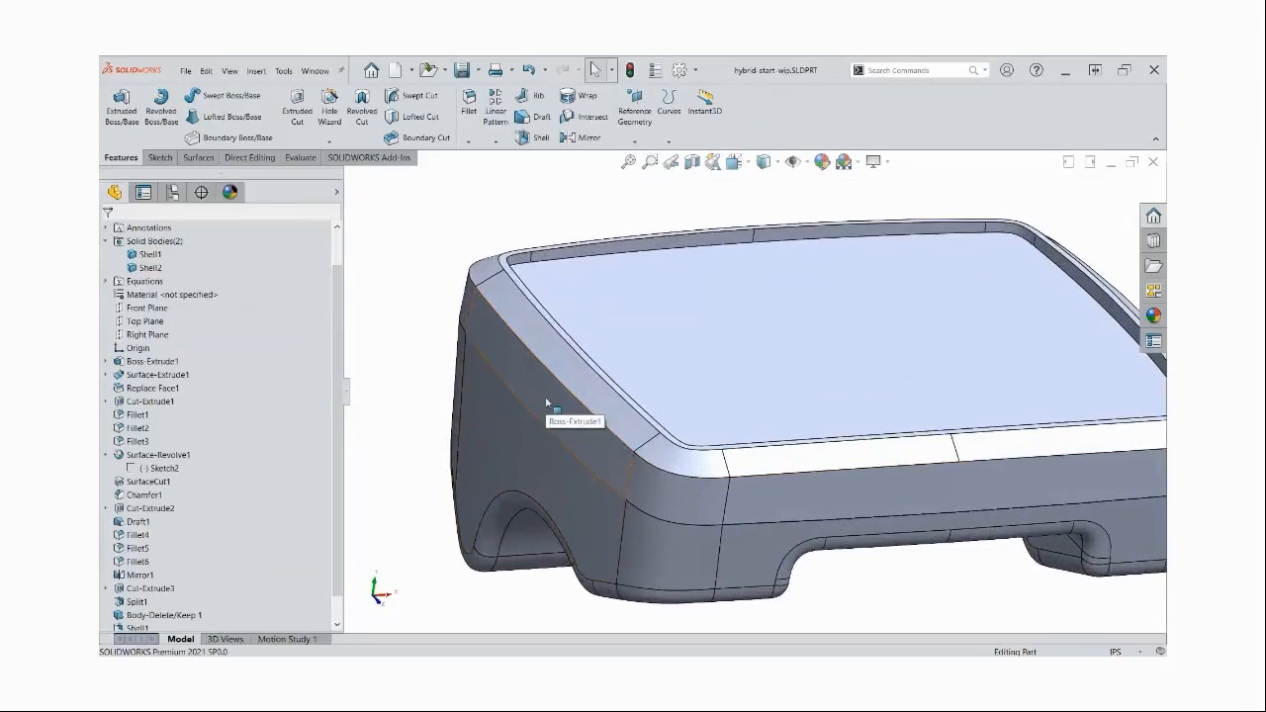
click(764, 211)
ctrl+middle_drag(774, 529, 766, 522)
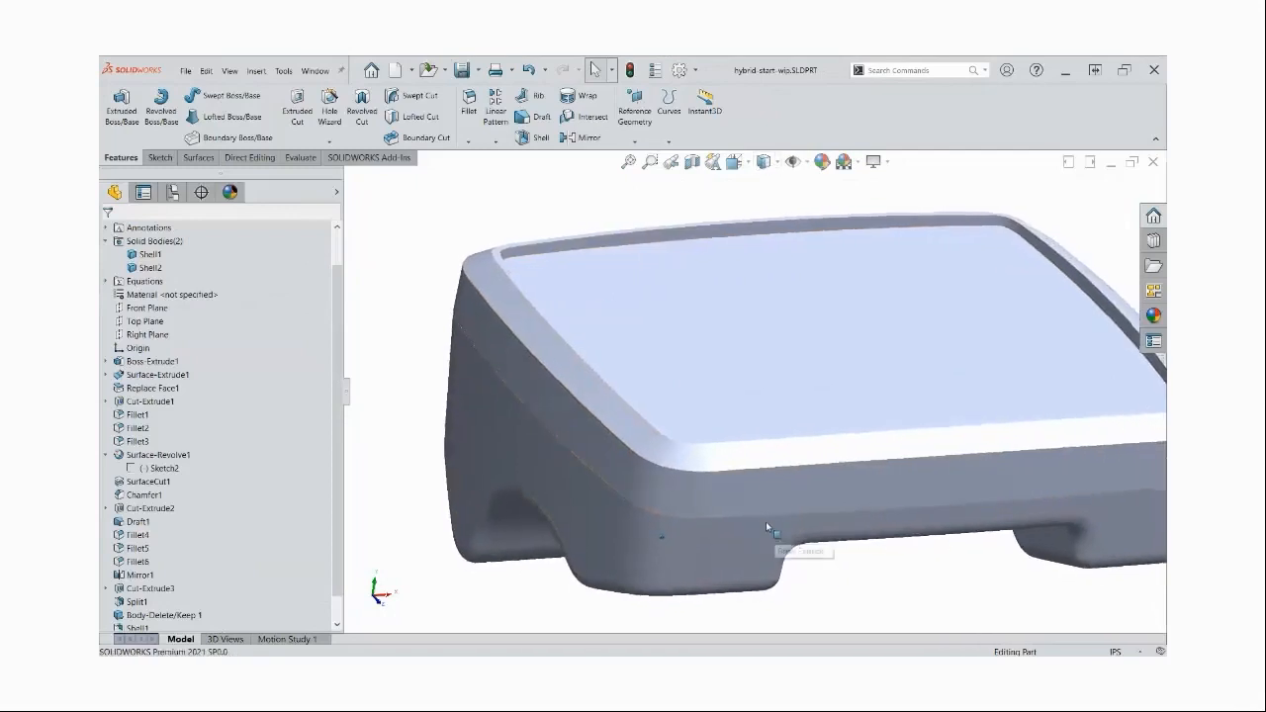
scroll(765, 522, up, 2)
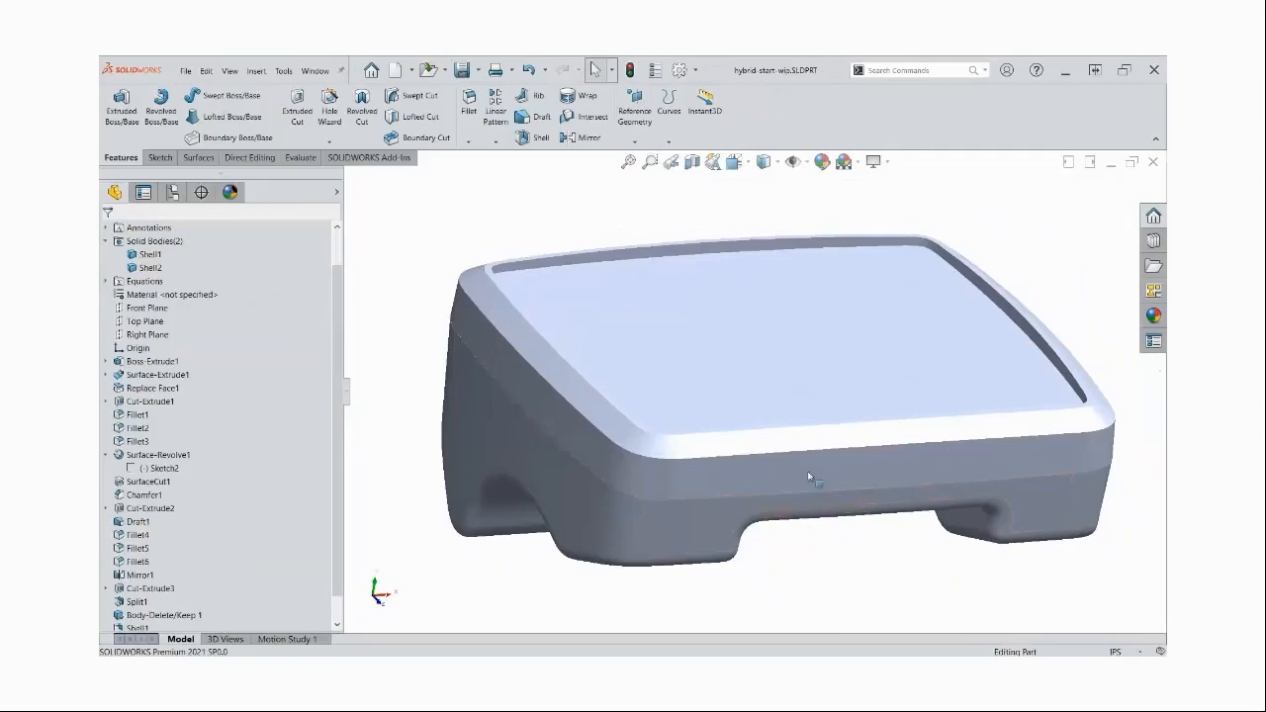
Hide the upper body, set the display style to Shaded With Edges, and look into the lower body's interior
key(Tab)
click(765, 161)
click(765, 185)
key(Down)
key(Down)
key(Down)
key(Left)
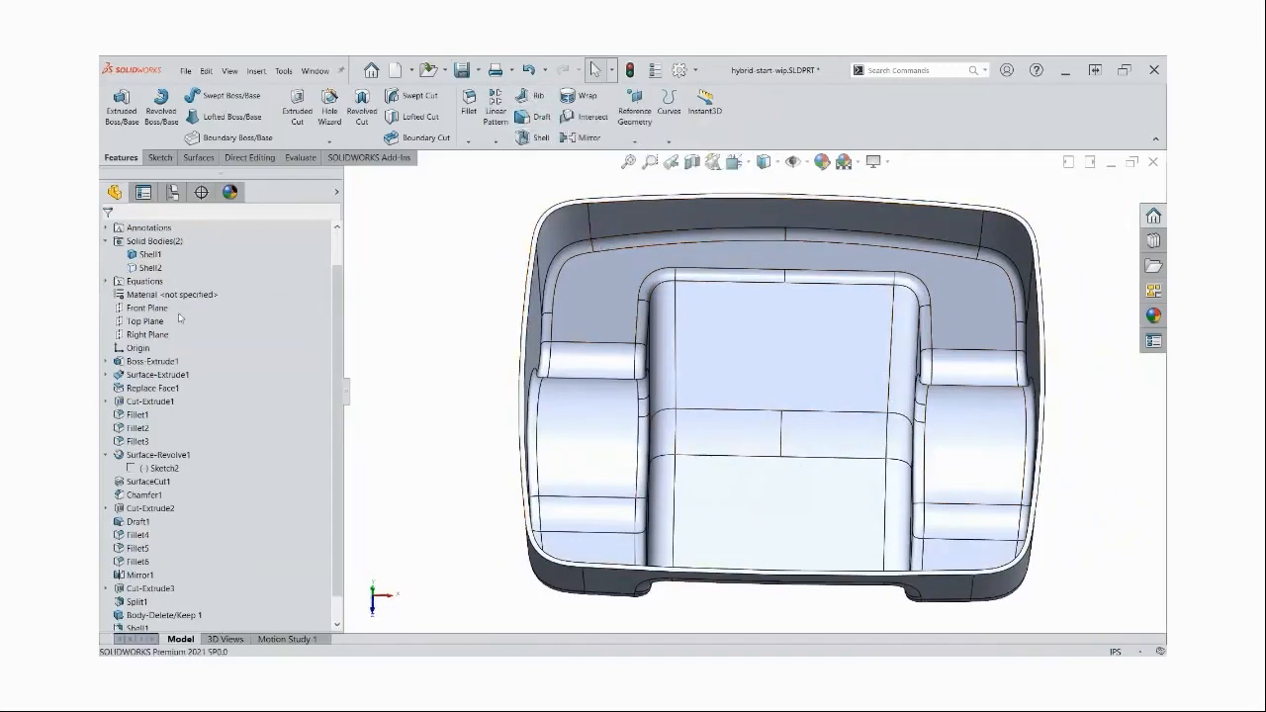
Create a reference plane offset 0.825 in from the Top Plane, flipped downward into the lower body
click(145, 323)
middle_drag(682, 433, 924, 355)
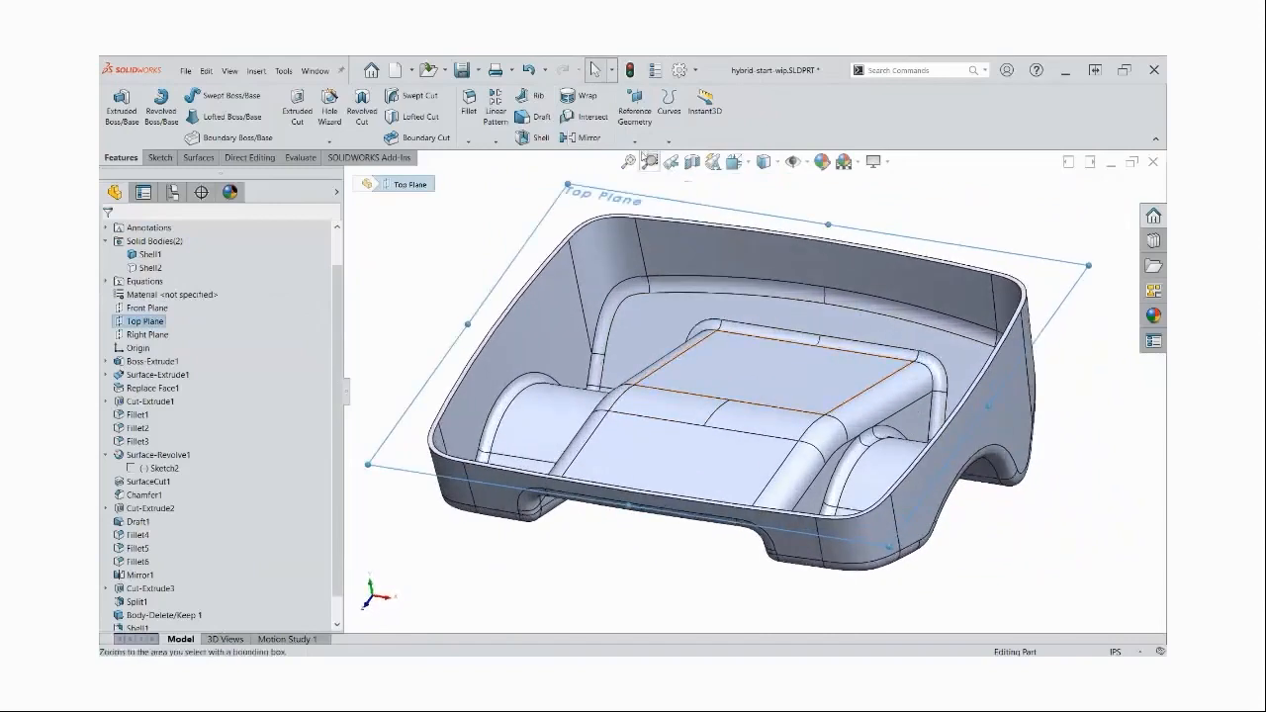
click(634, 117)
click(642, 157)
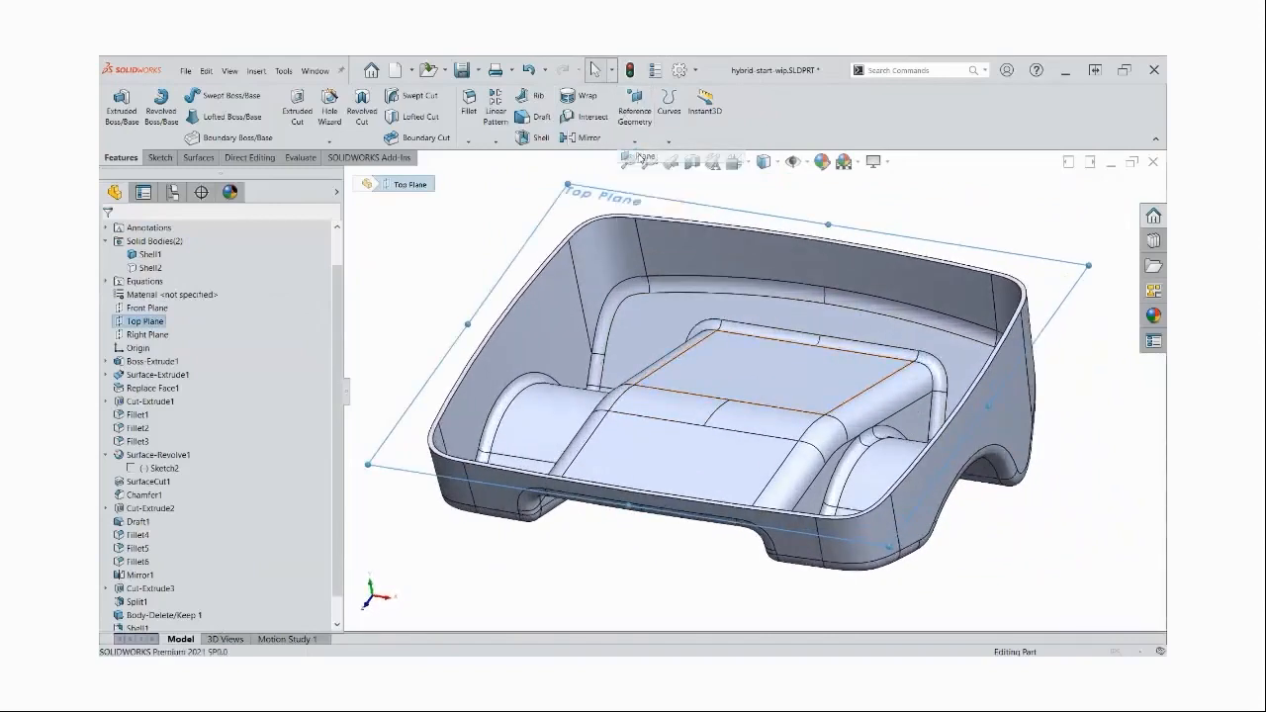
click(144, 428)
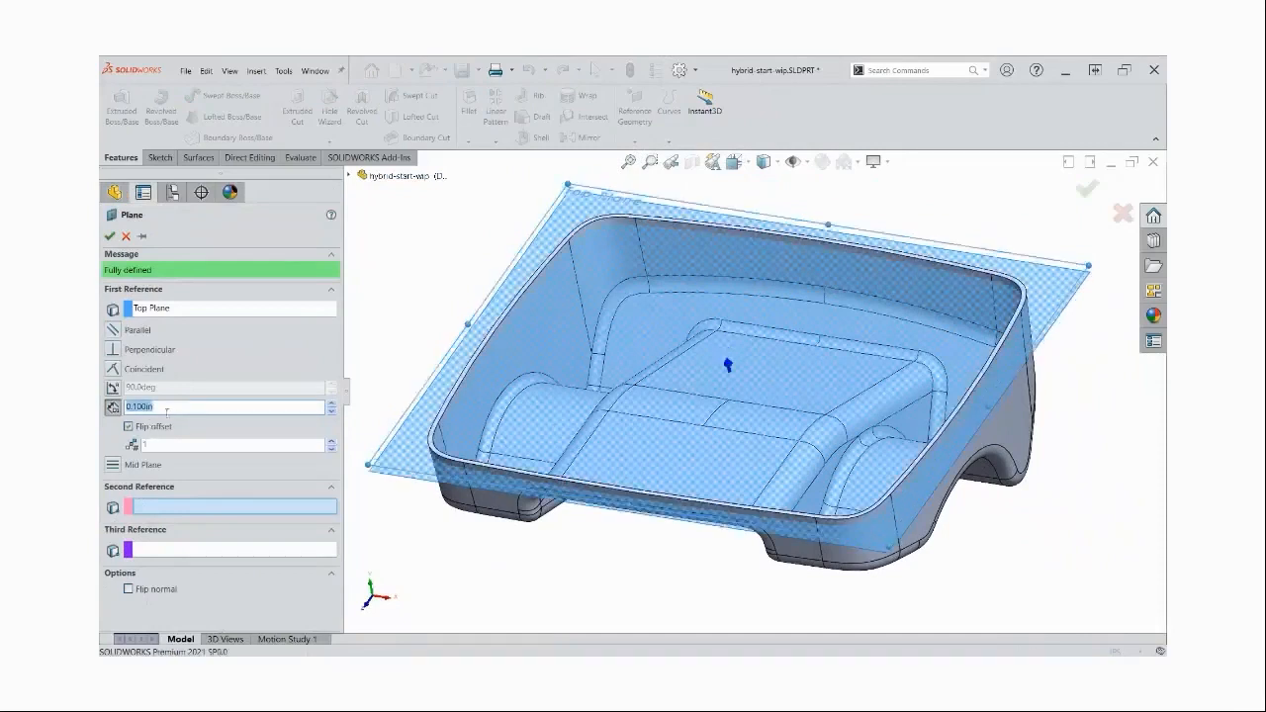
text(0.825)
key(Return)
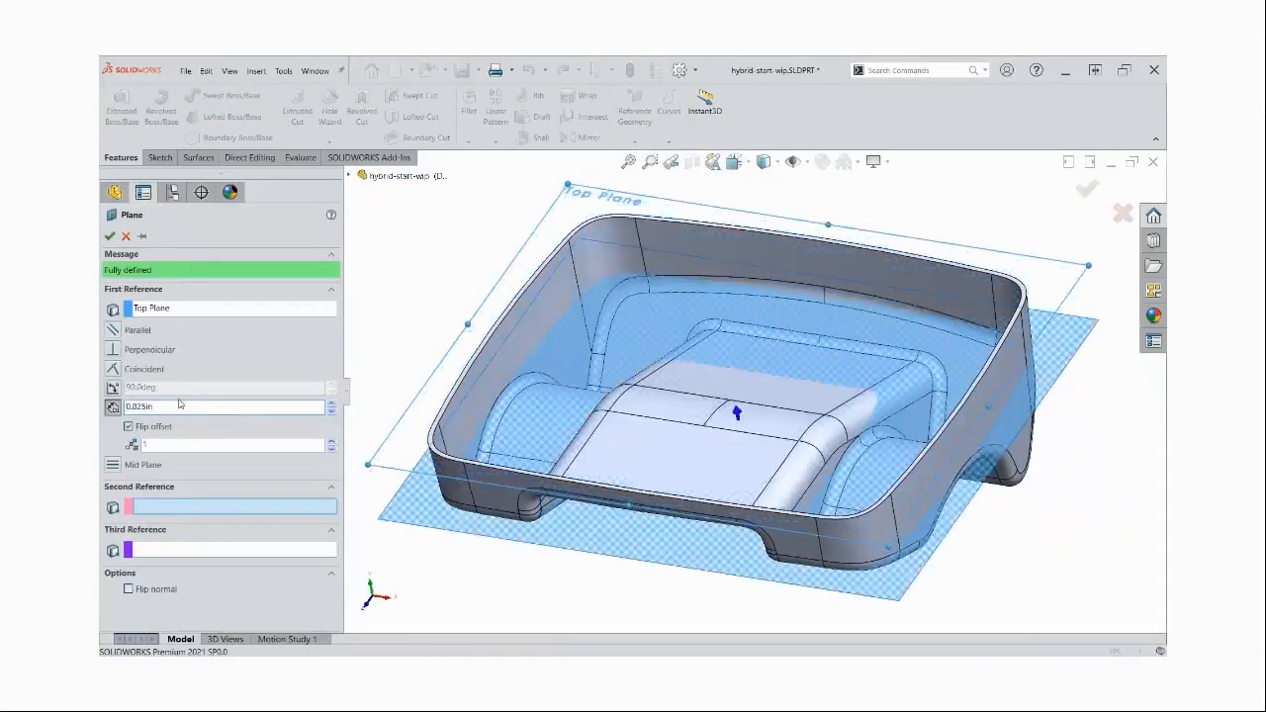
key(Return)
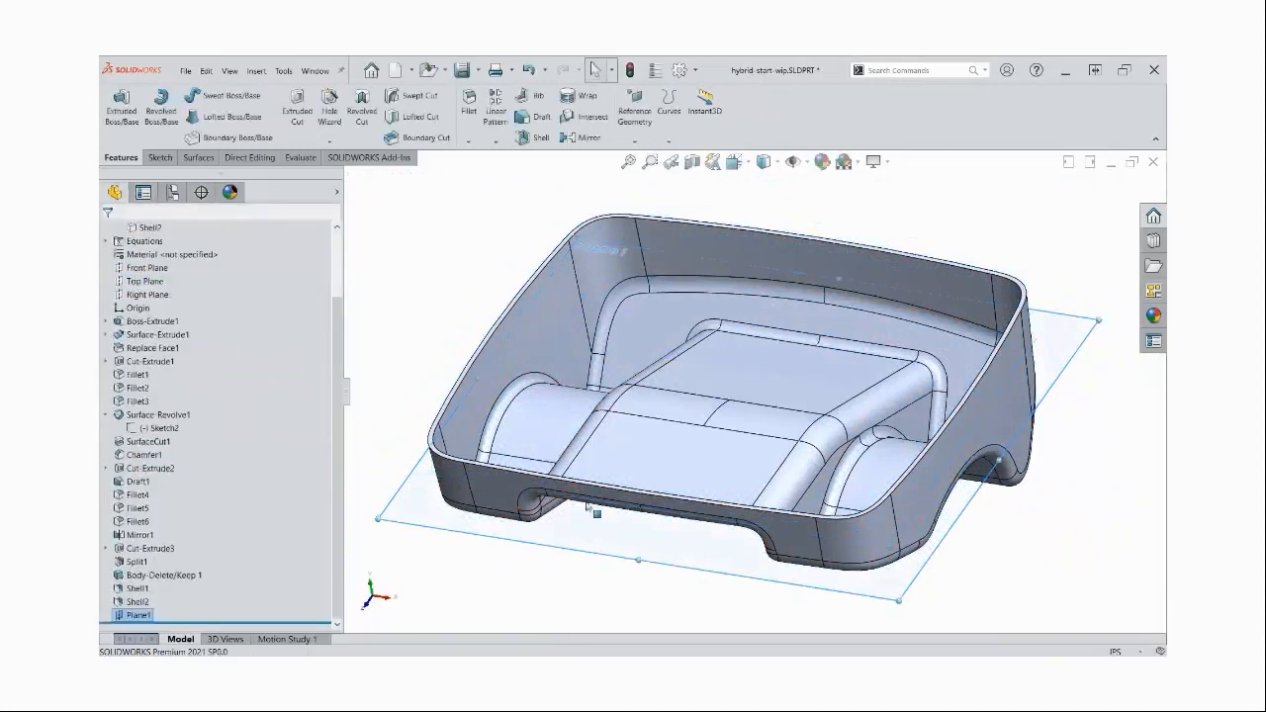
Start a sketch on the new offset plane and draw a vertical line about 3.92 in long over the lower body's left foot recess
click(630, 530)
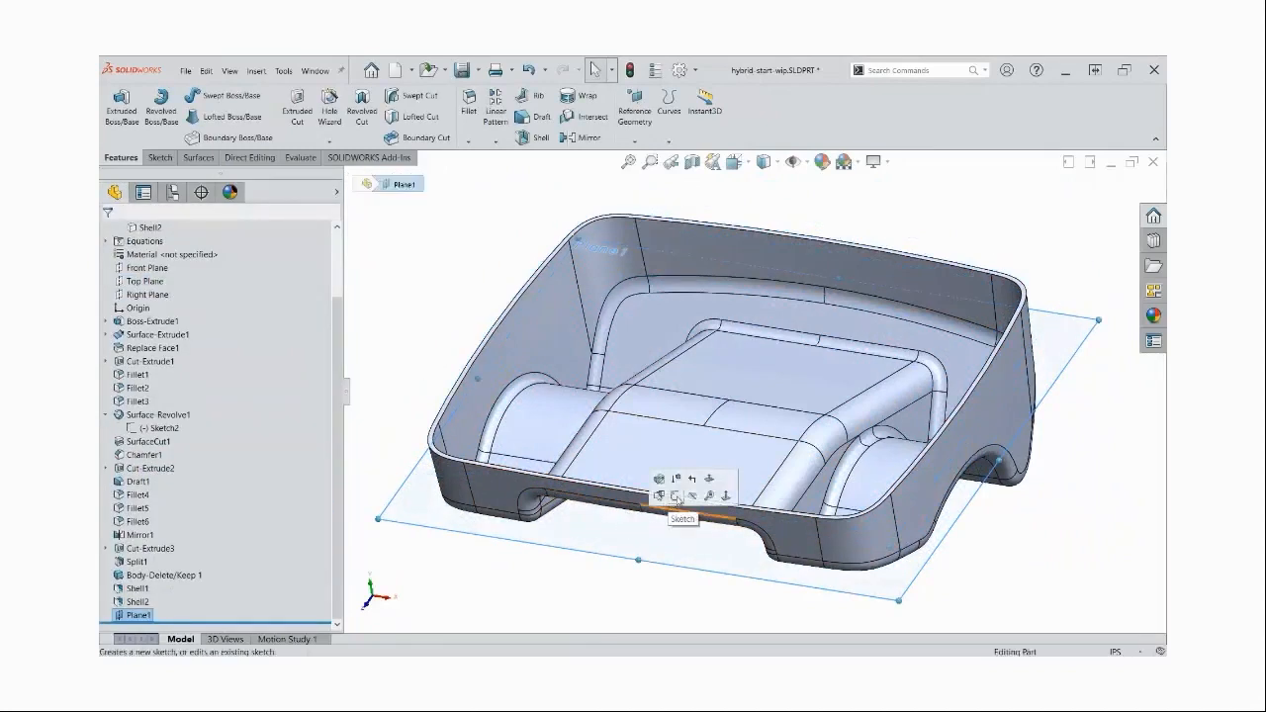
click(677, 498)
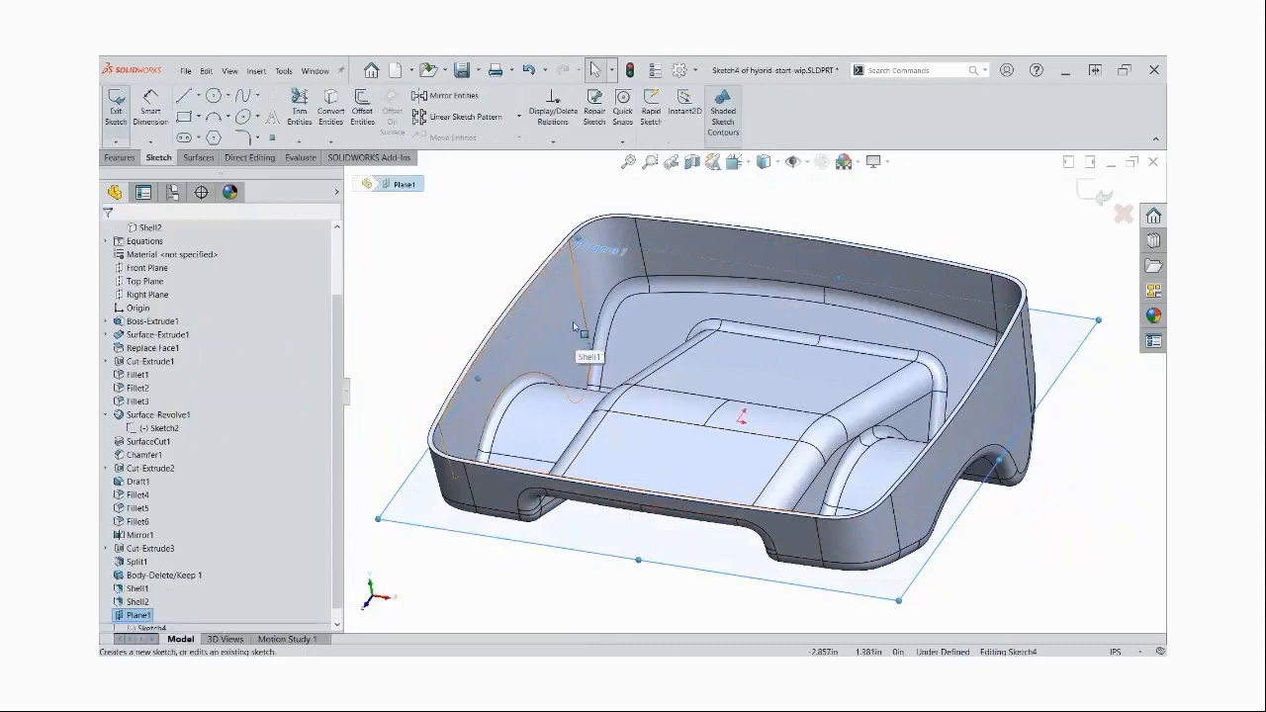
click(183, 97)
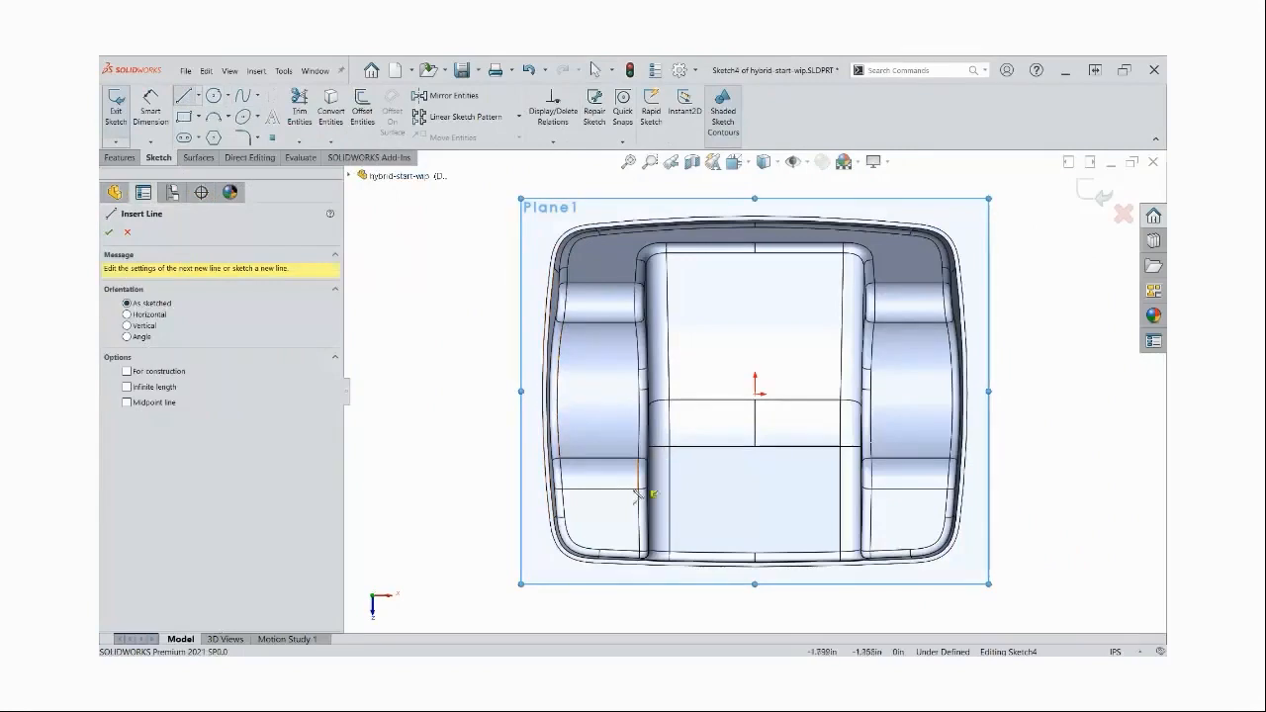
click(623, 529)
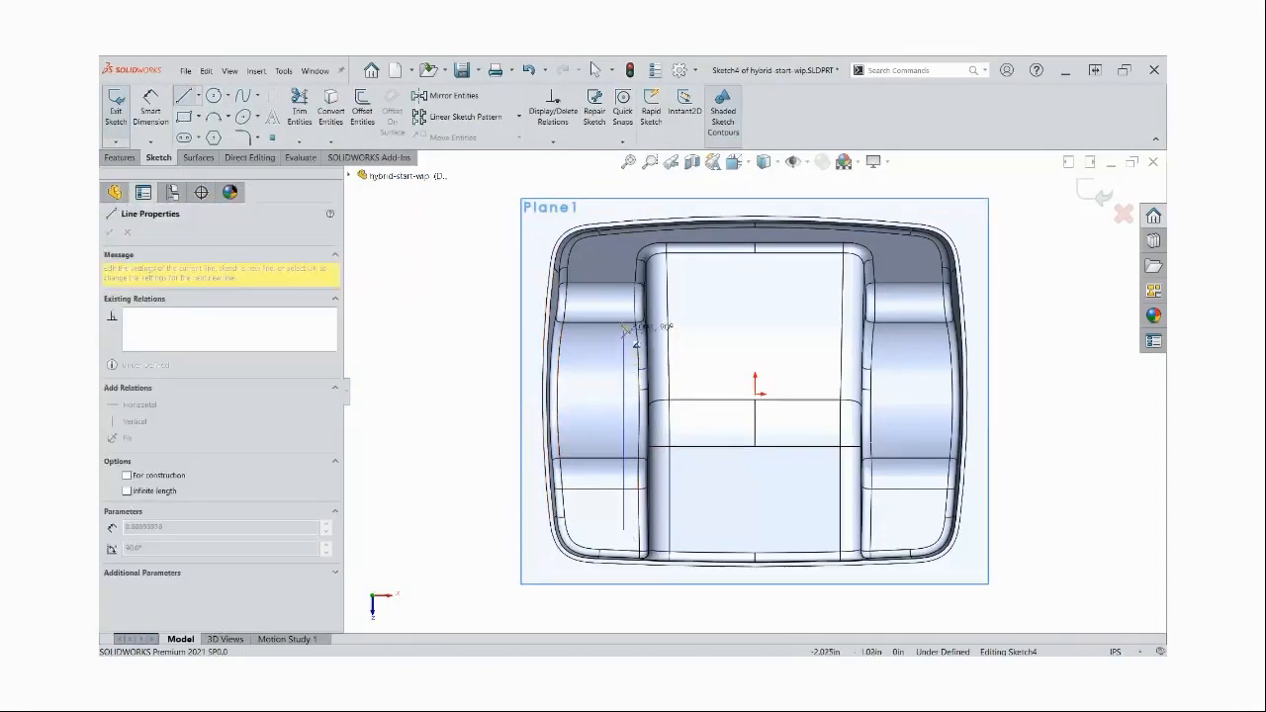
click(624, 268)
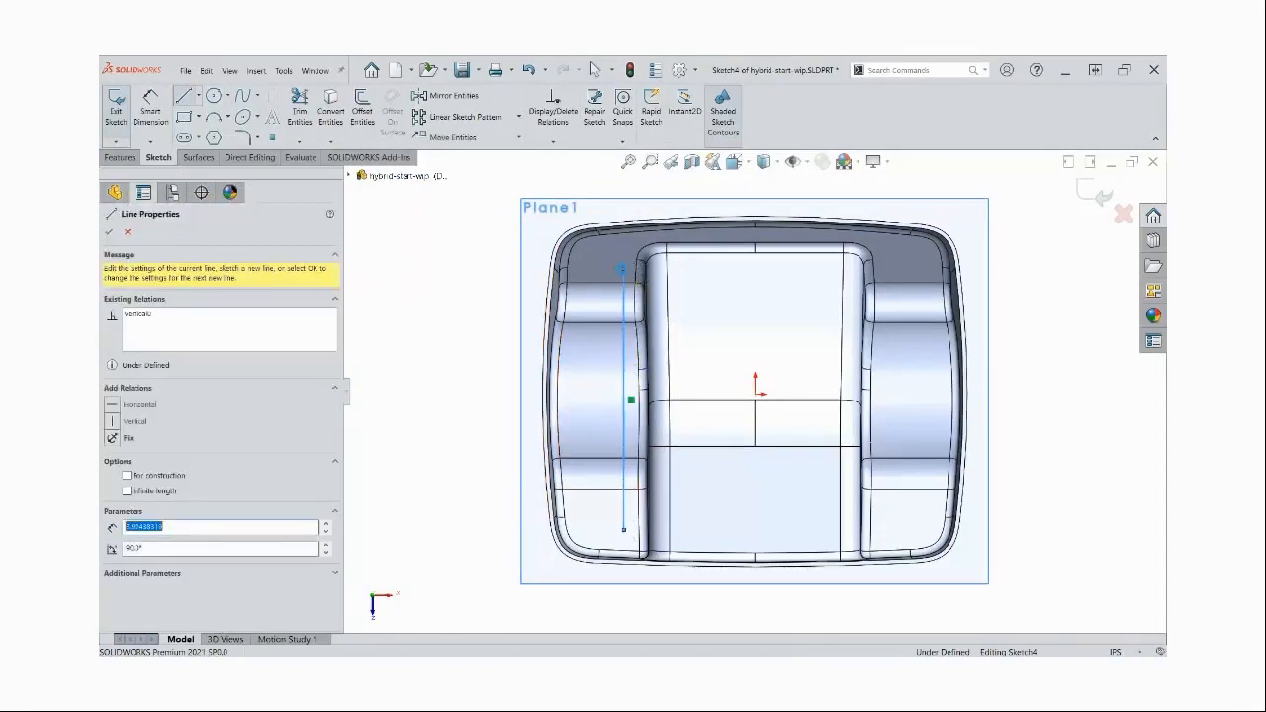
key(Escape)
mouse_move(622, 362)
mouse_down()
mouse_move(634, 362)
mouse_move(620, 364)
mouse_up()
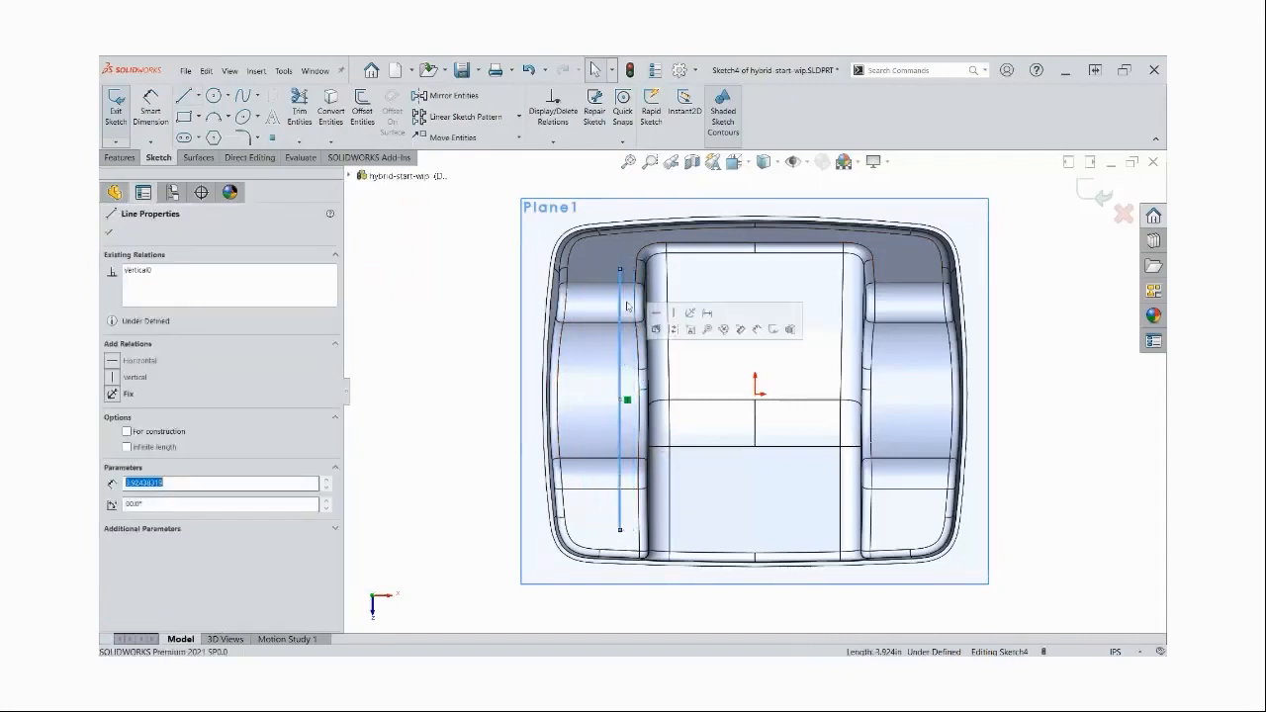
click(471, 295)
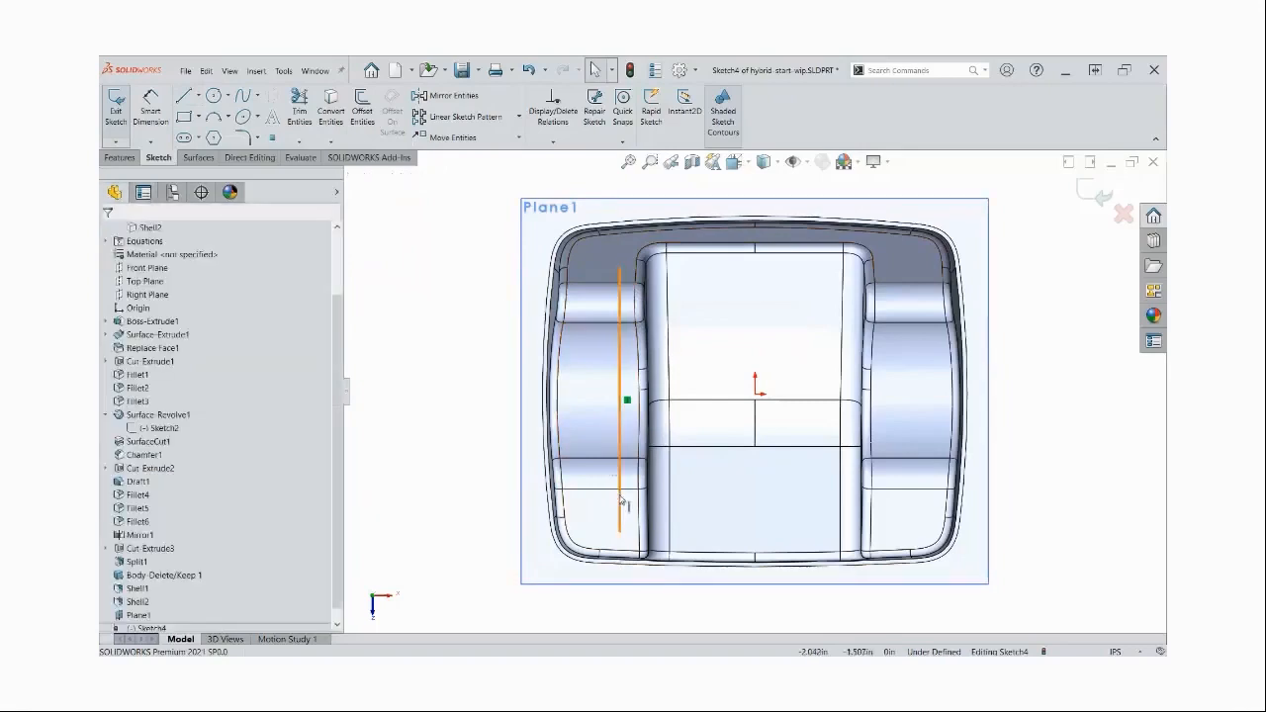
Sketch four short horizontal lines on the outer side of the vertical line, two near its upper end and two near its lower end
click(184, 95)
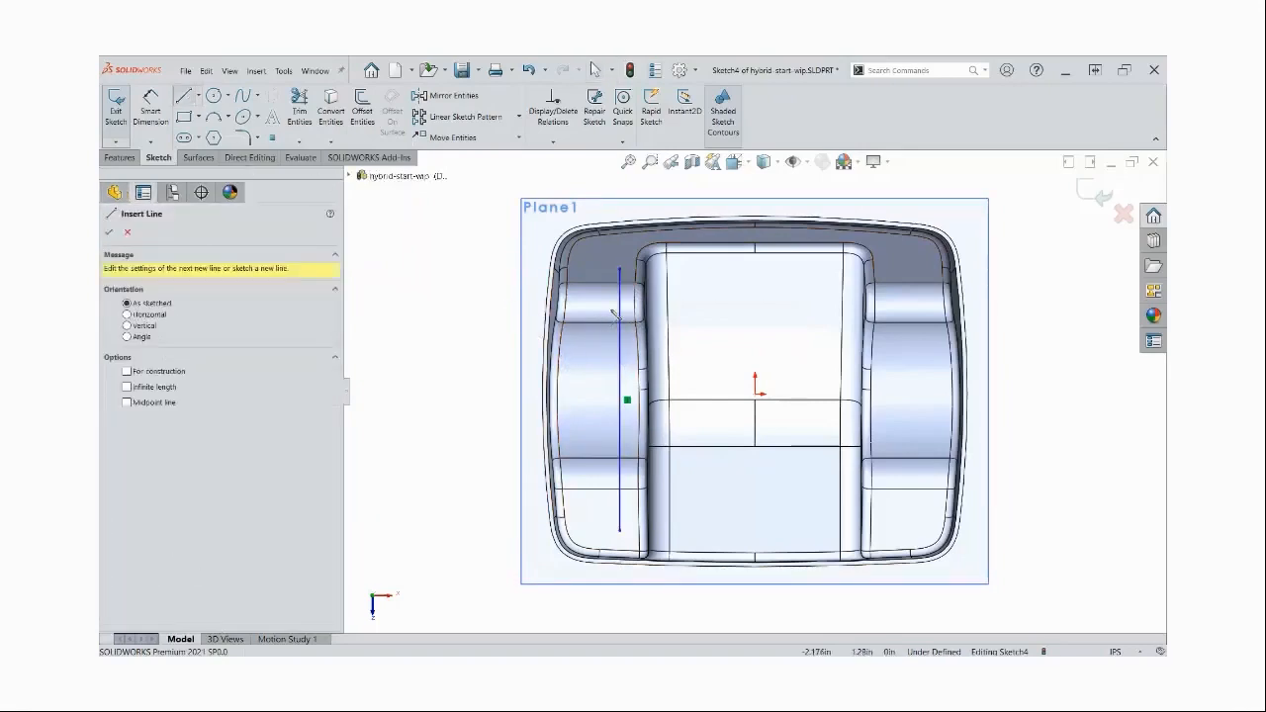
click(611, 303)
click(576, 302)
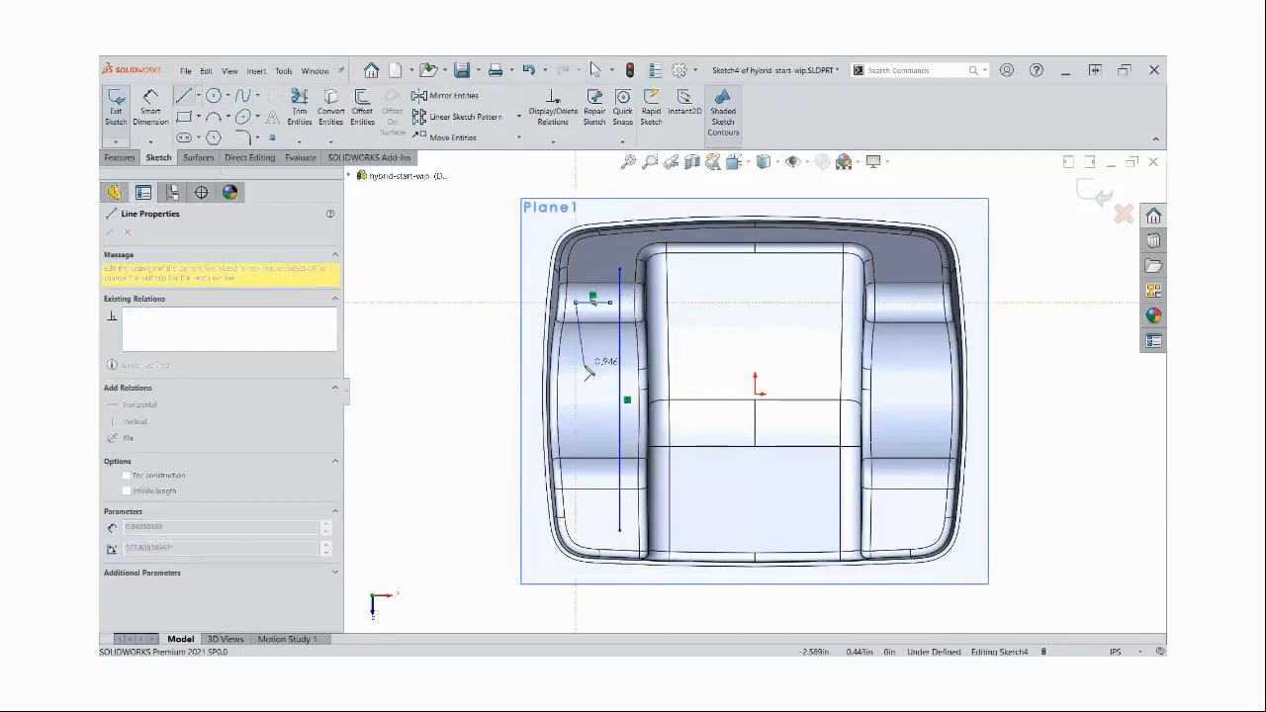
double_click(603, 437)
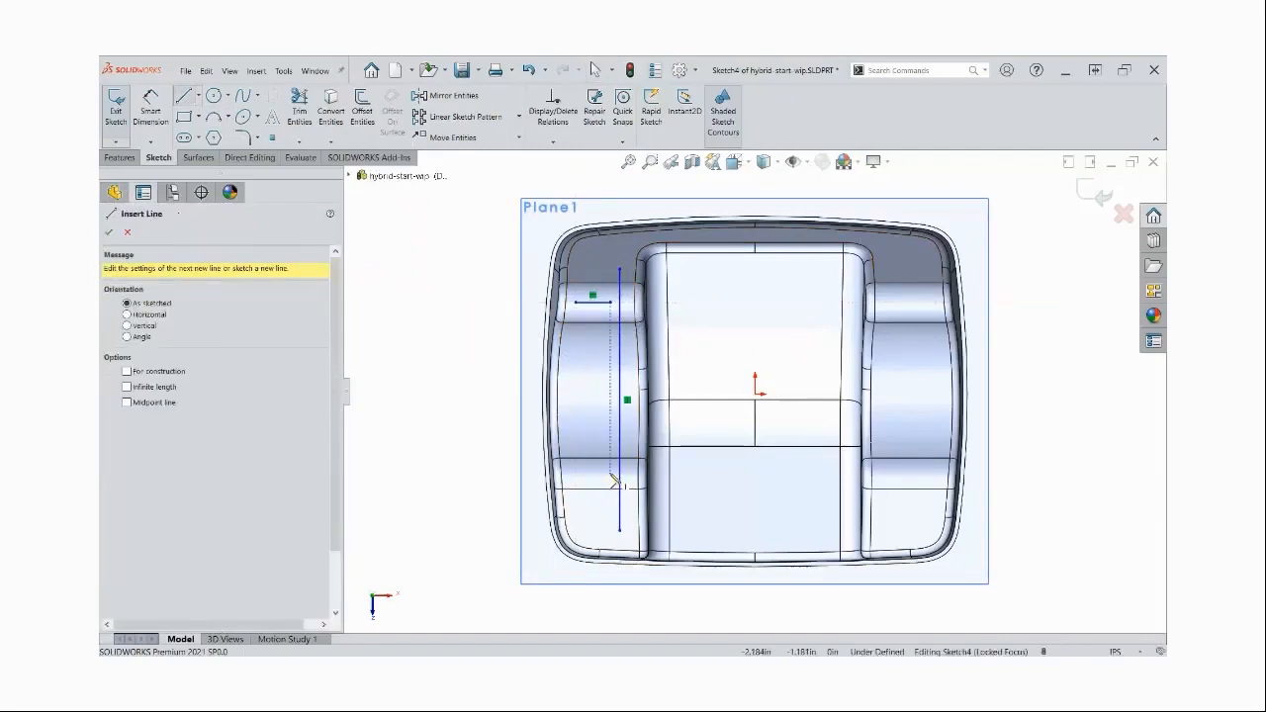
click(610, 472)
click(576, 473)
double_click(598, 407)
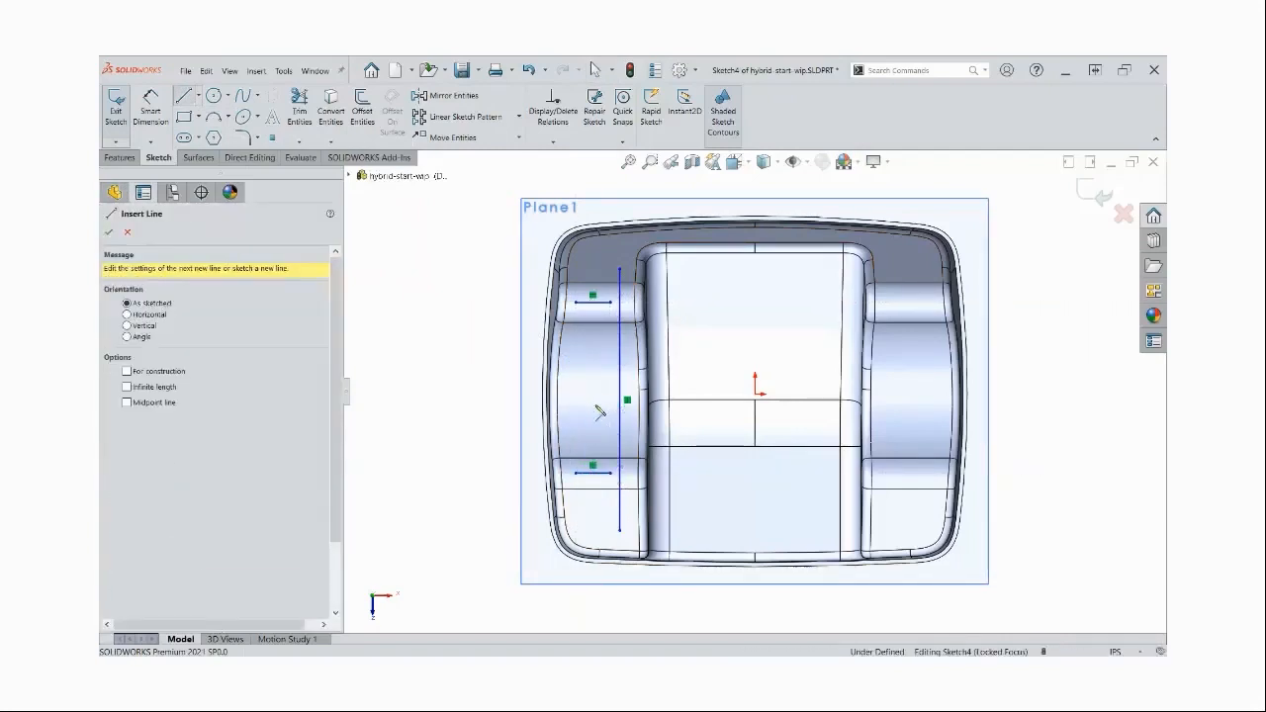
click(612, 511)
click(574, 512)
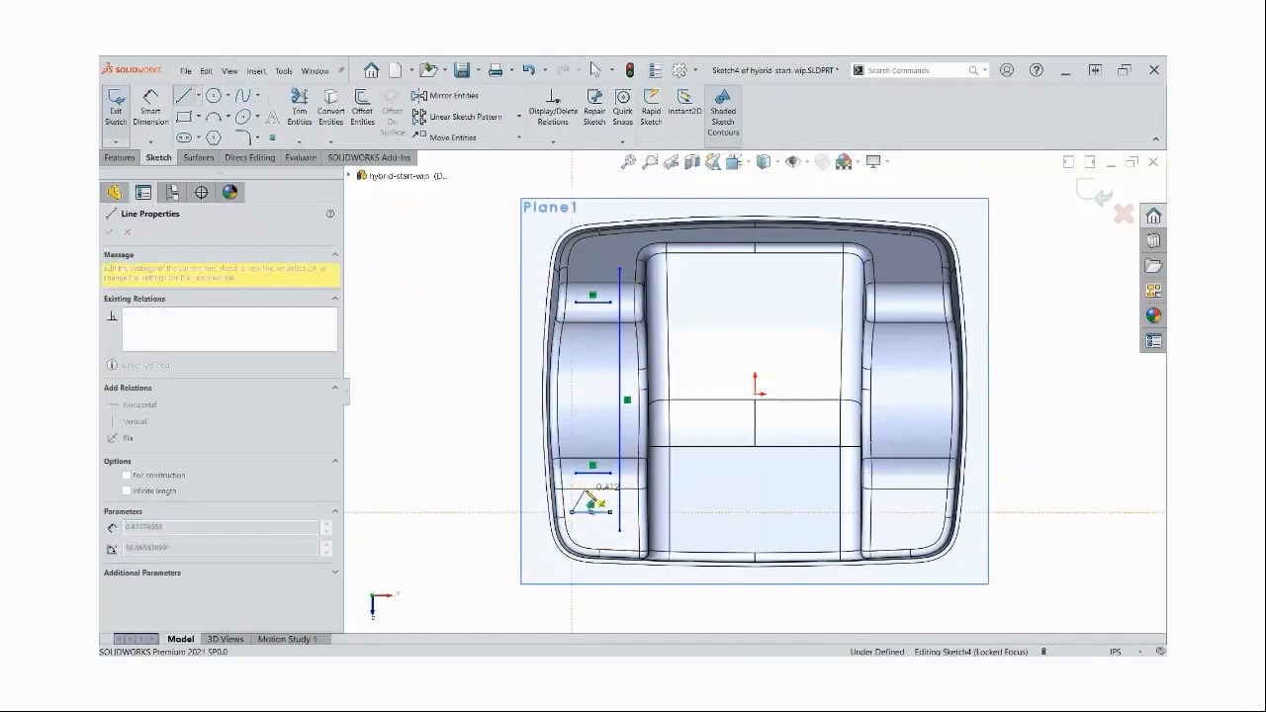
double_click(593, 500)
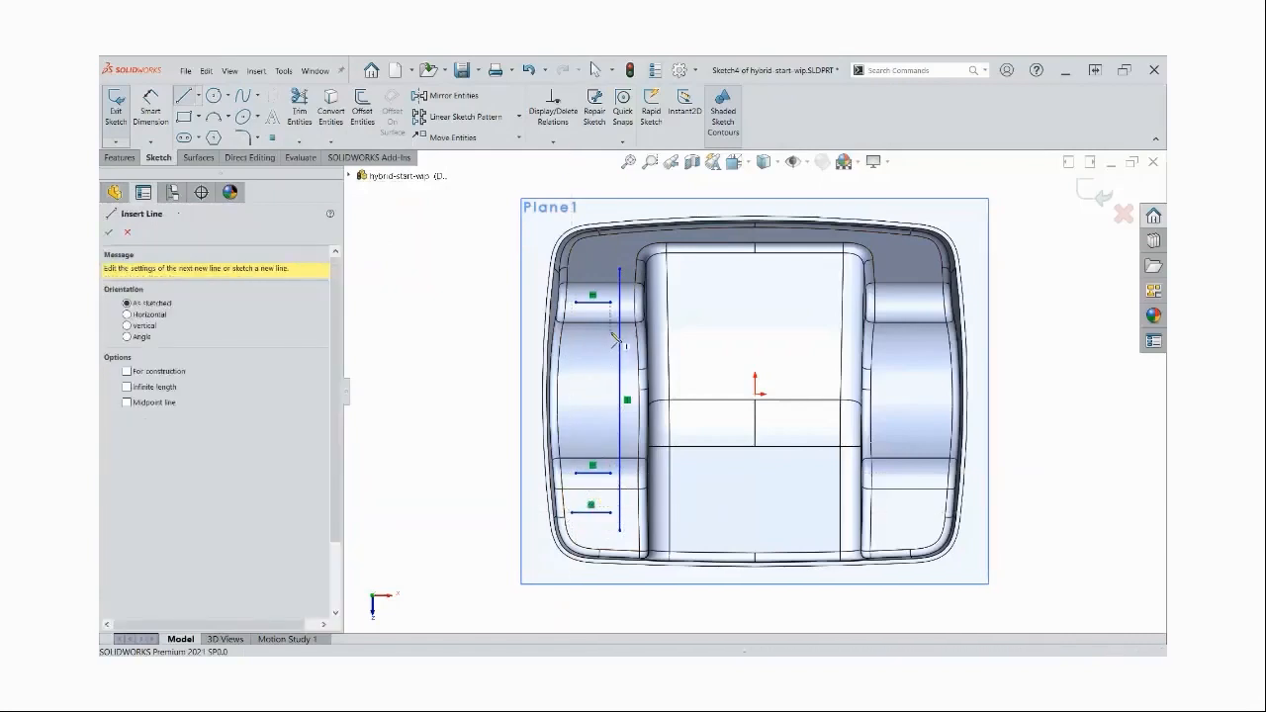
click(620, 266)
click(575, 267)
key(Escape)
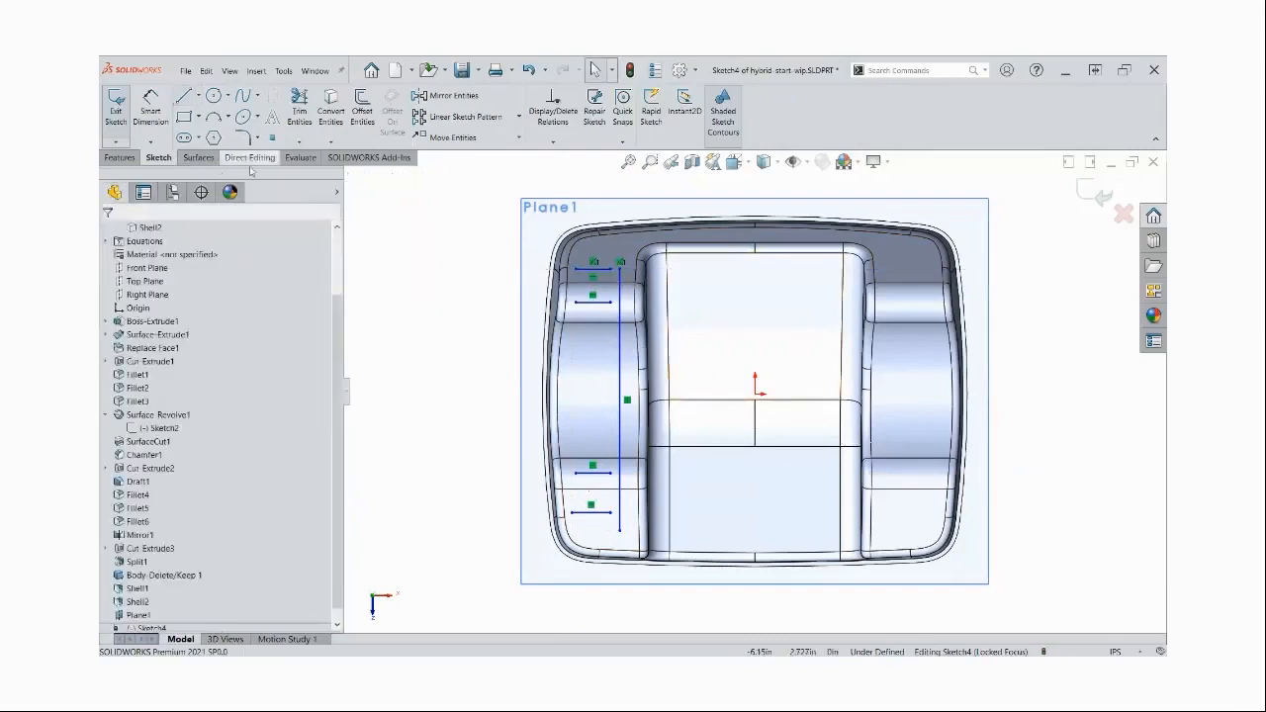
Start a Rib feature from the open line sketch and set its thickness to the equation "wall"*0.6
click(138, 160)
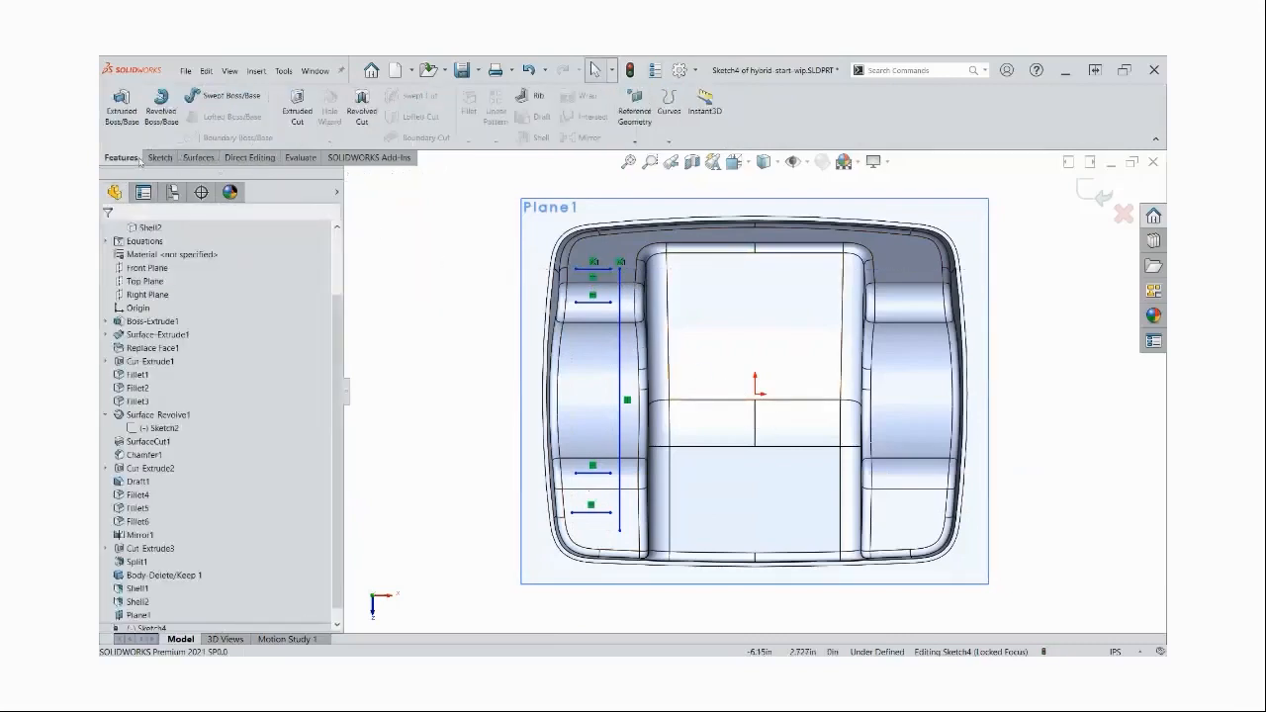
click(537, 99)
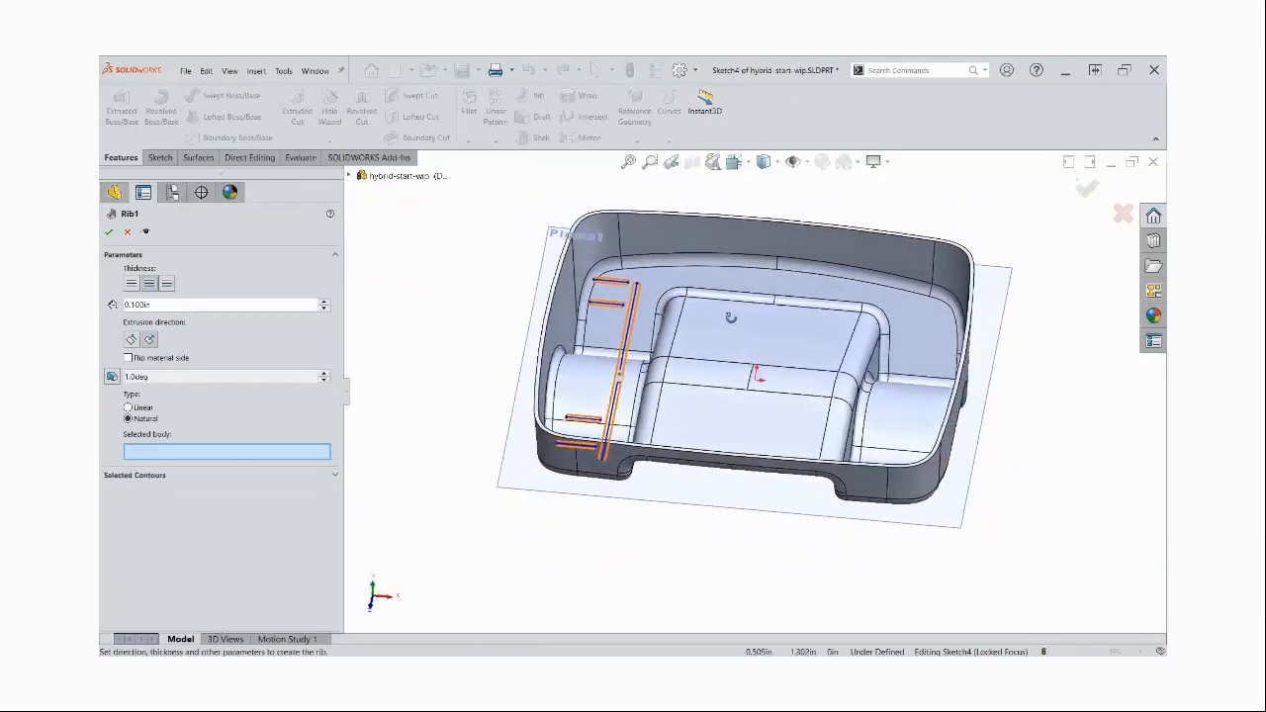
click(146, 305)
double_click(164, 305)
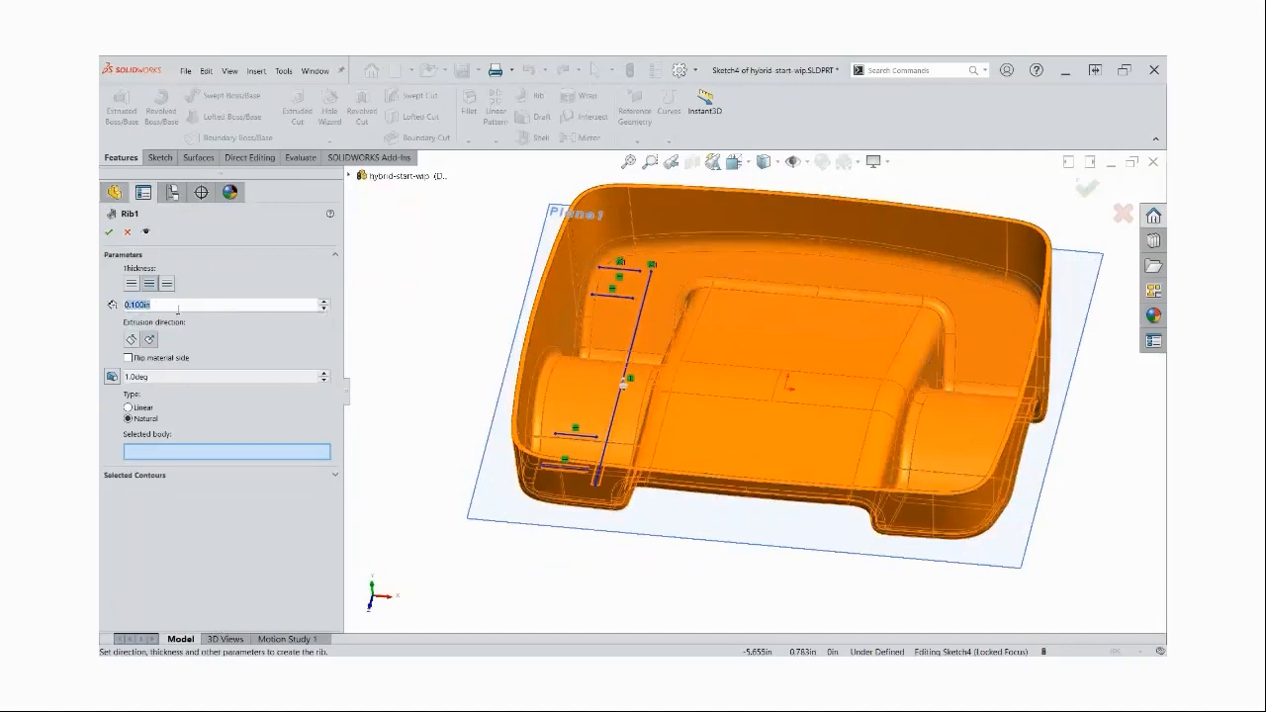
text(=)
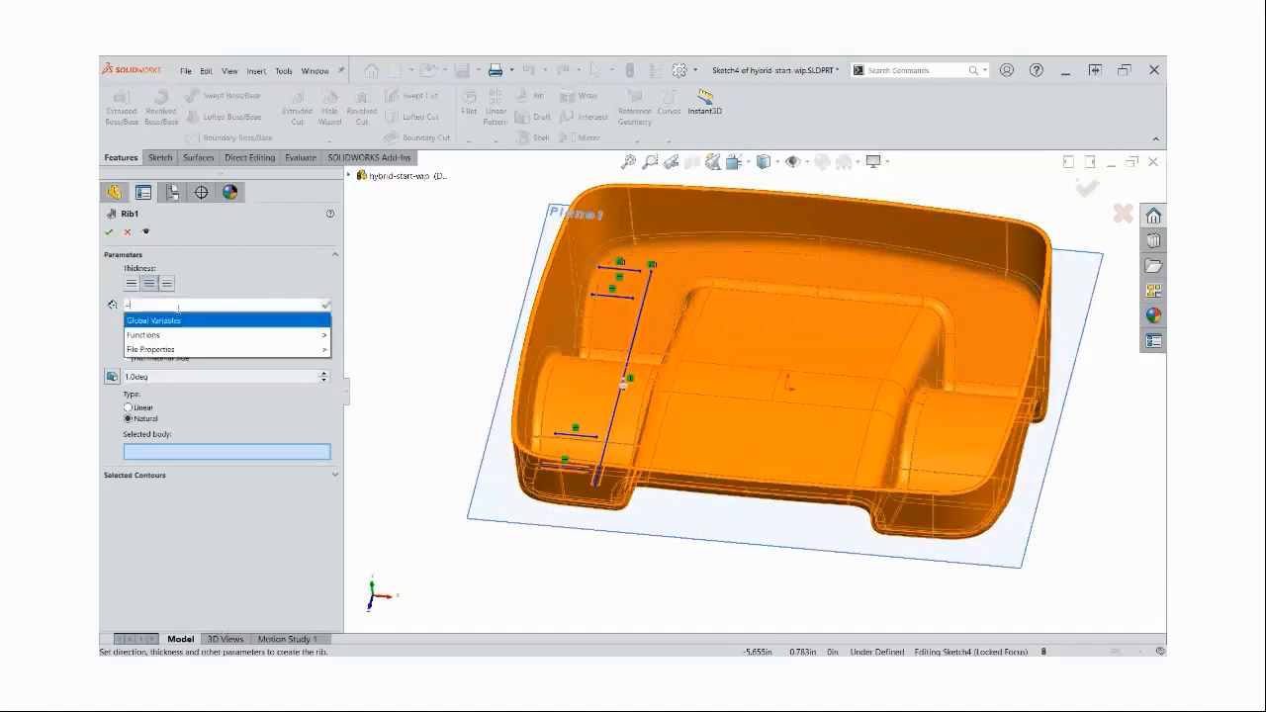
key(Right)
key(Down)
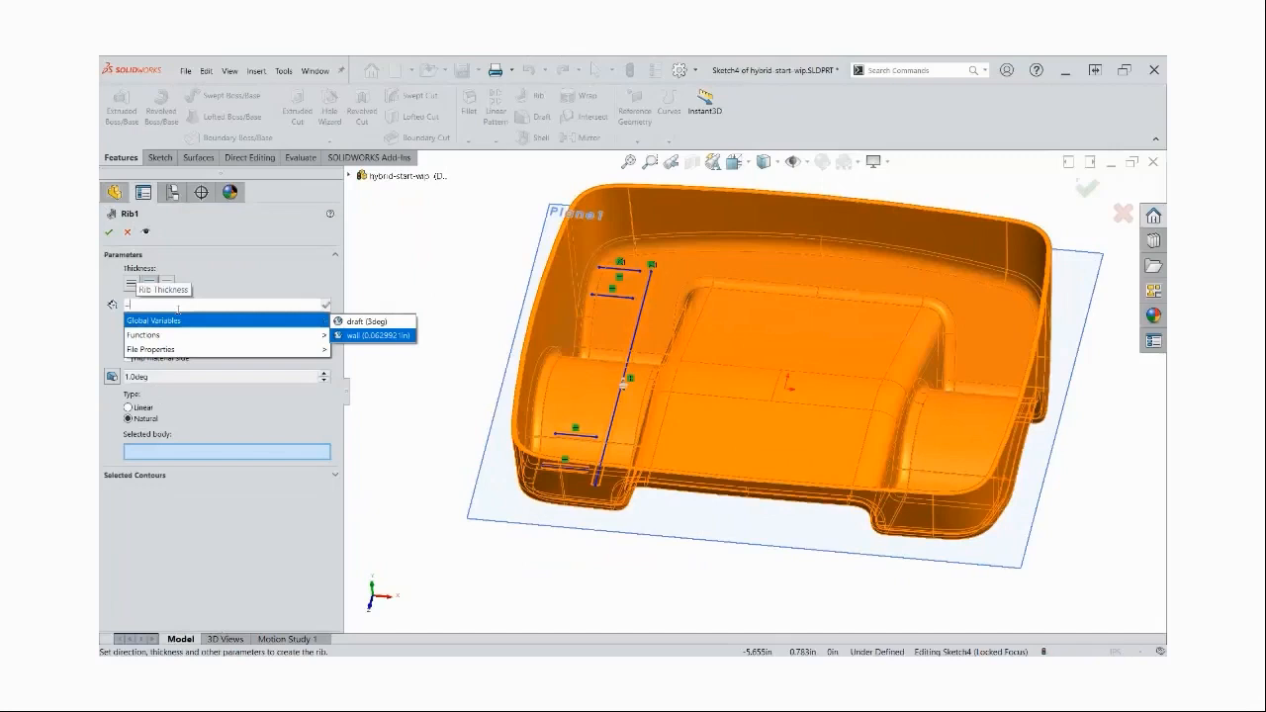
key(Return)
text(*)
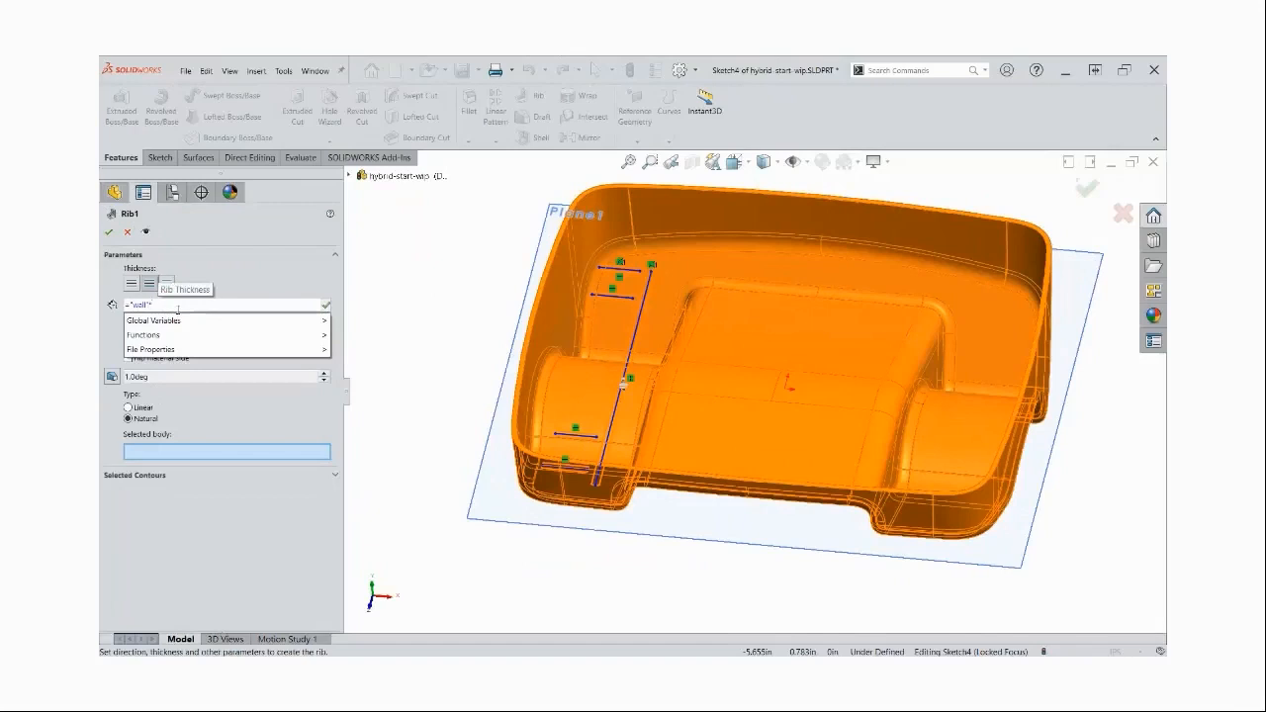
text(0.6)
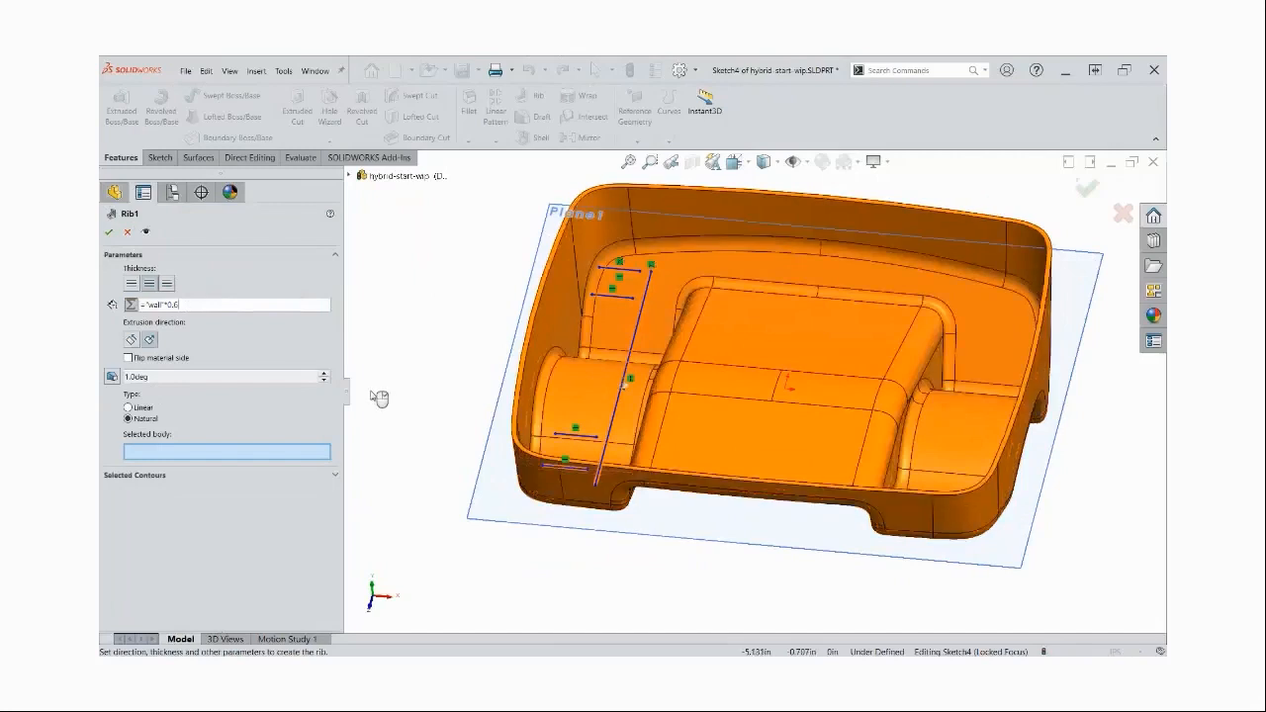
Enable outward draft on the rib and set the draft angle to 3 degrees
click(112, 376)
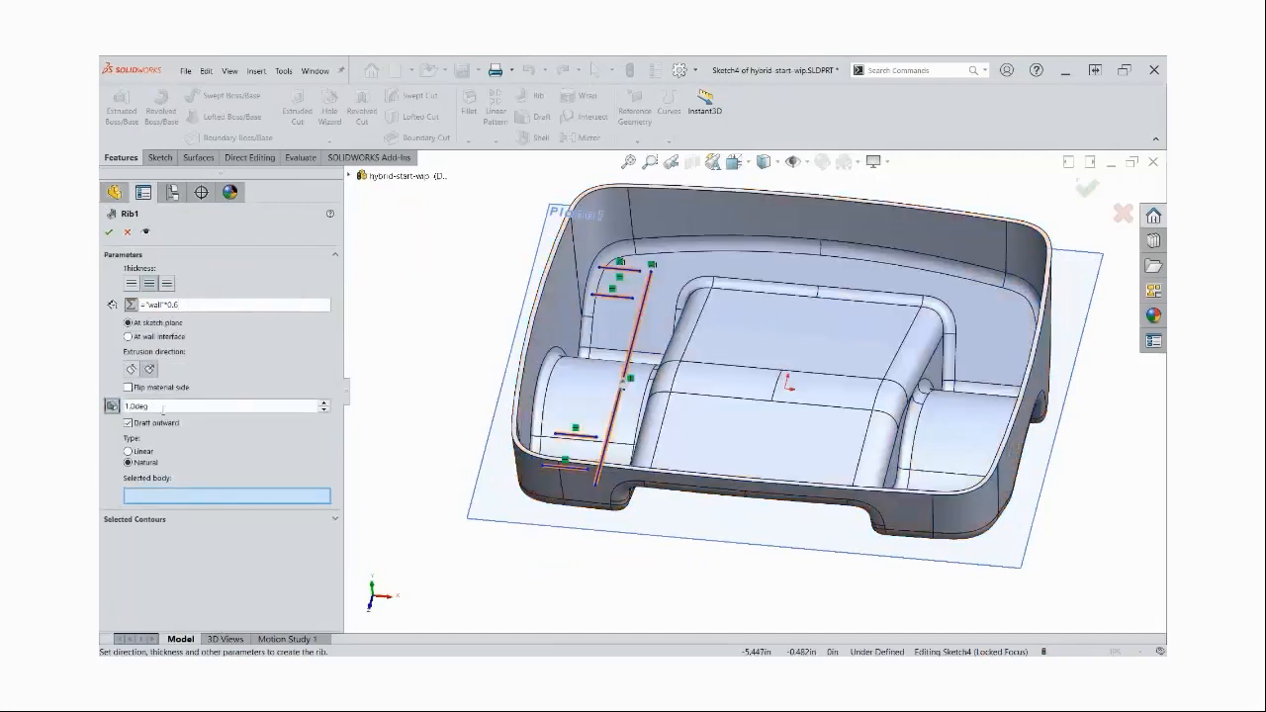
double_click(163, 406)
text(3)
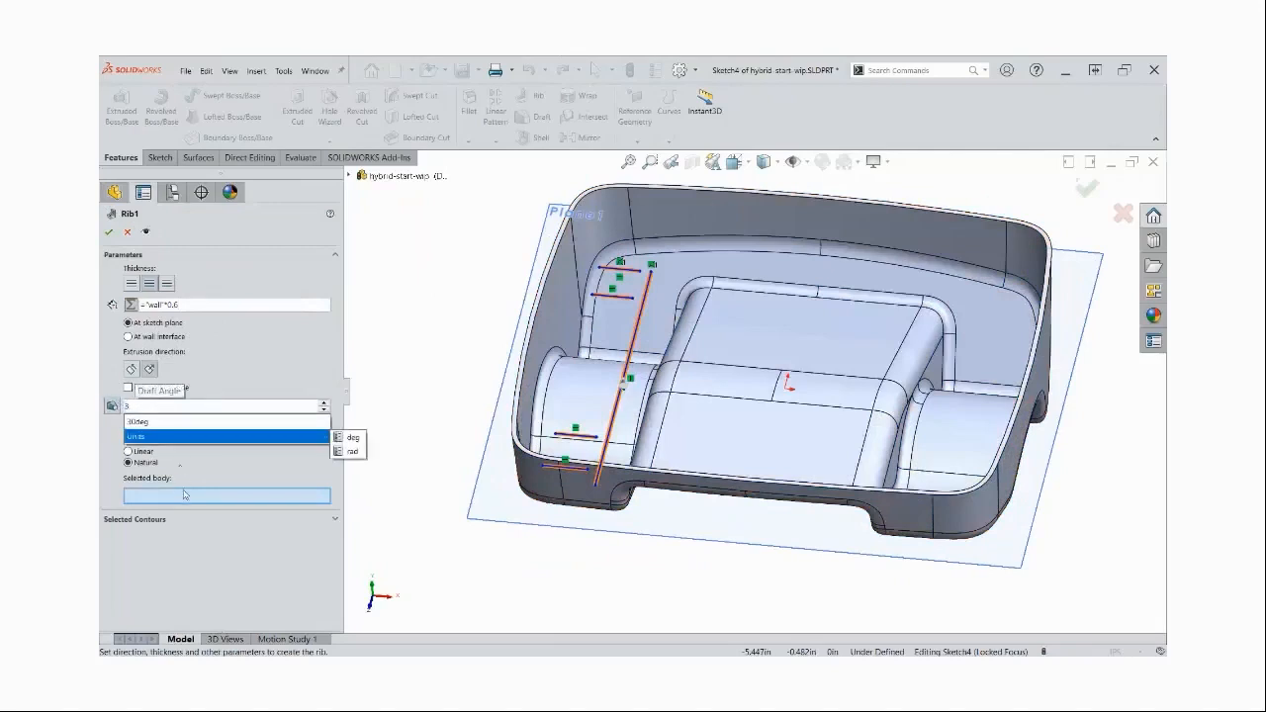
key(Return)
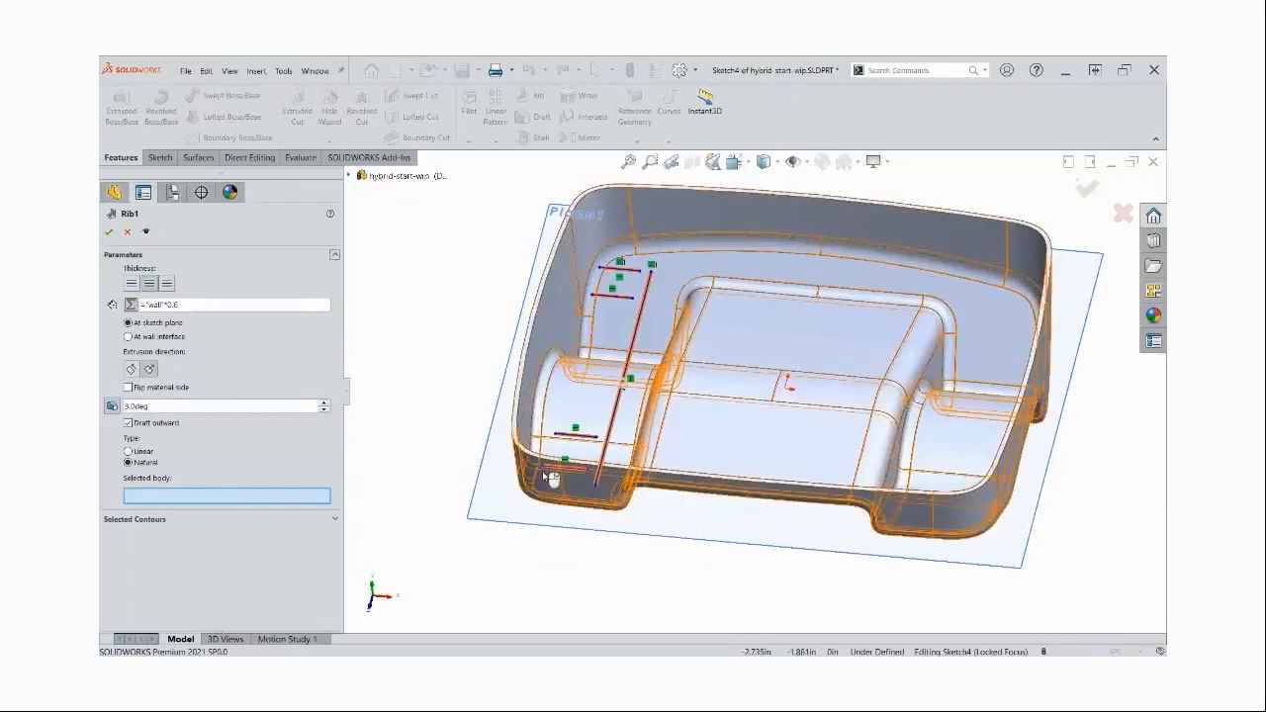
Apply the rib to the lower body and finish the Rib feature
click(511, 495)
click(120, 232)
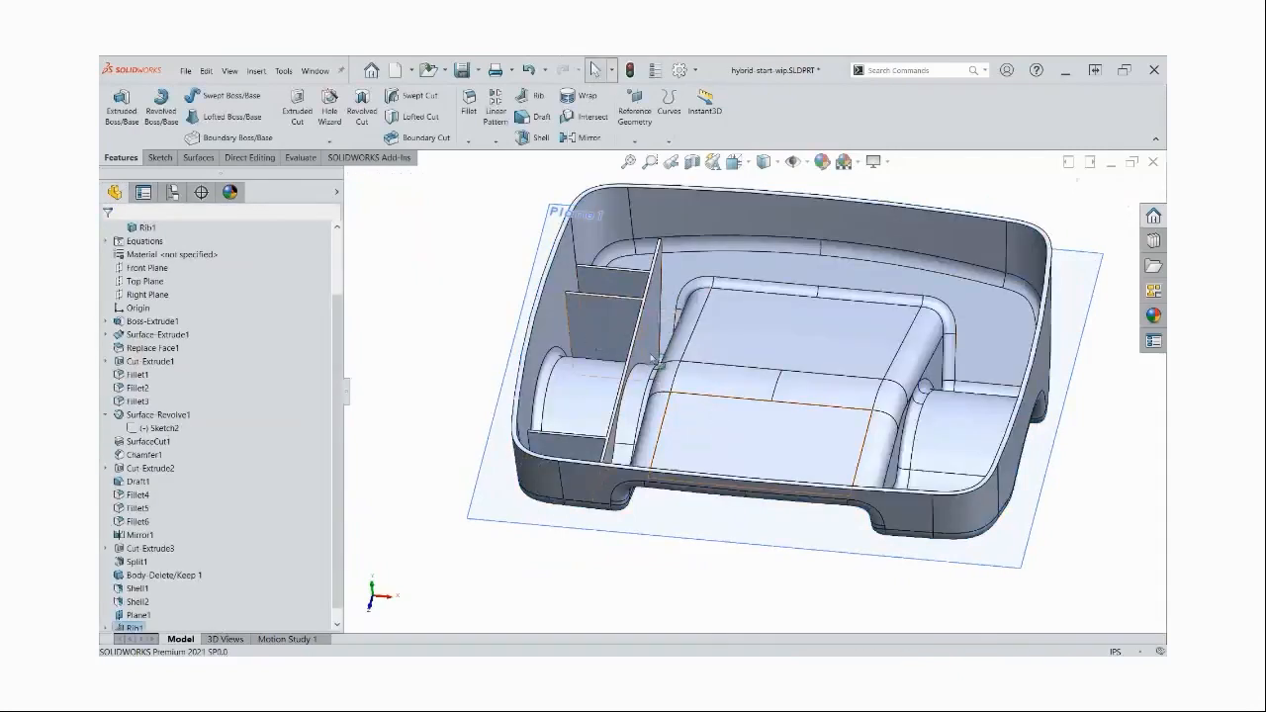
key(space)
click(479, 341)
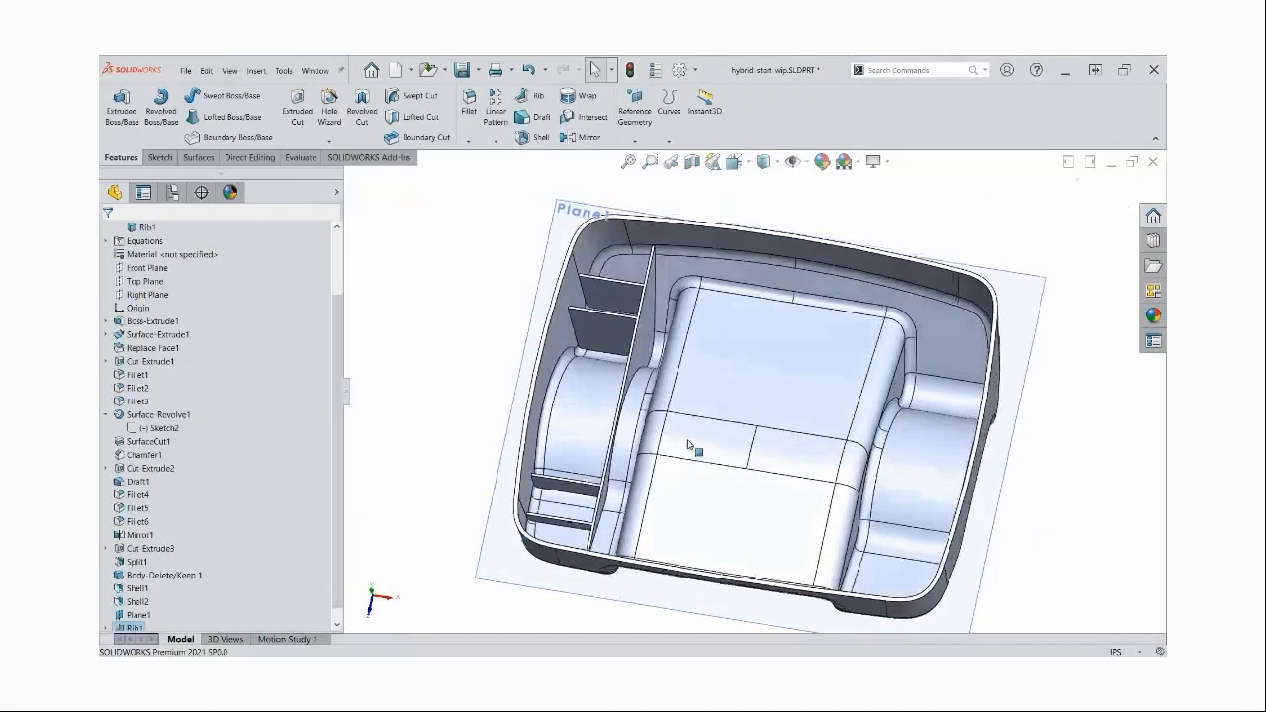
Edit the rib feature and set its outward draft angle to 0.5 degrees
scroll(137, 617, down, 1)
right_click(138, 619)
click(161, 364)
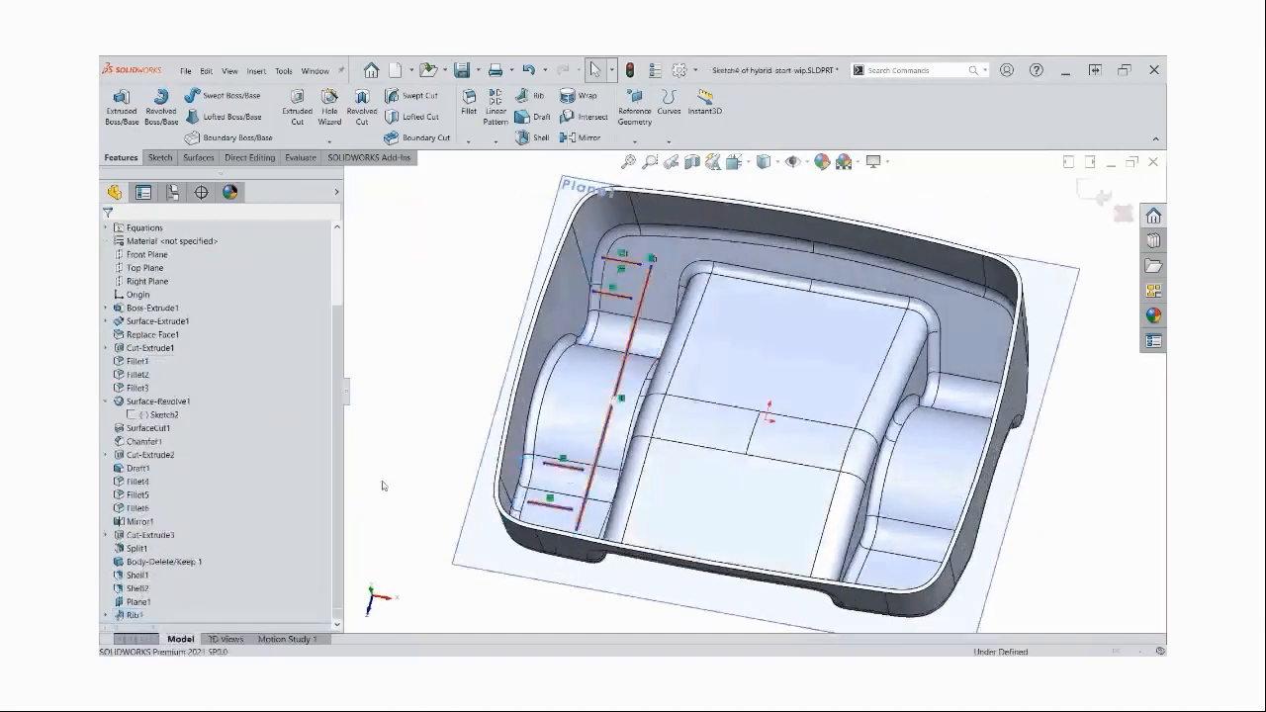
double_click(185, 405)
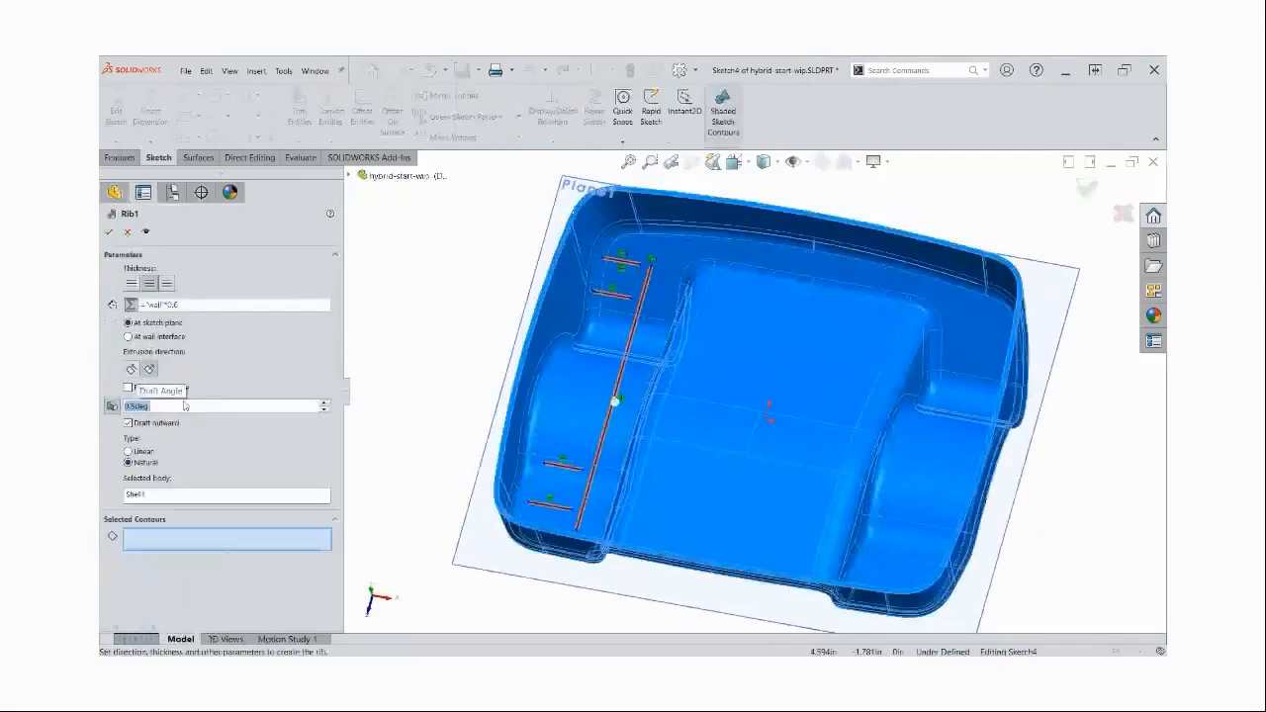
click(109, 231)
Edit the rib's sketch and draw a vertical construction line about 0.83 in long upward from the origin
key(ctrl+5)
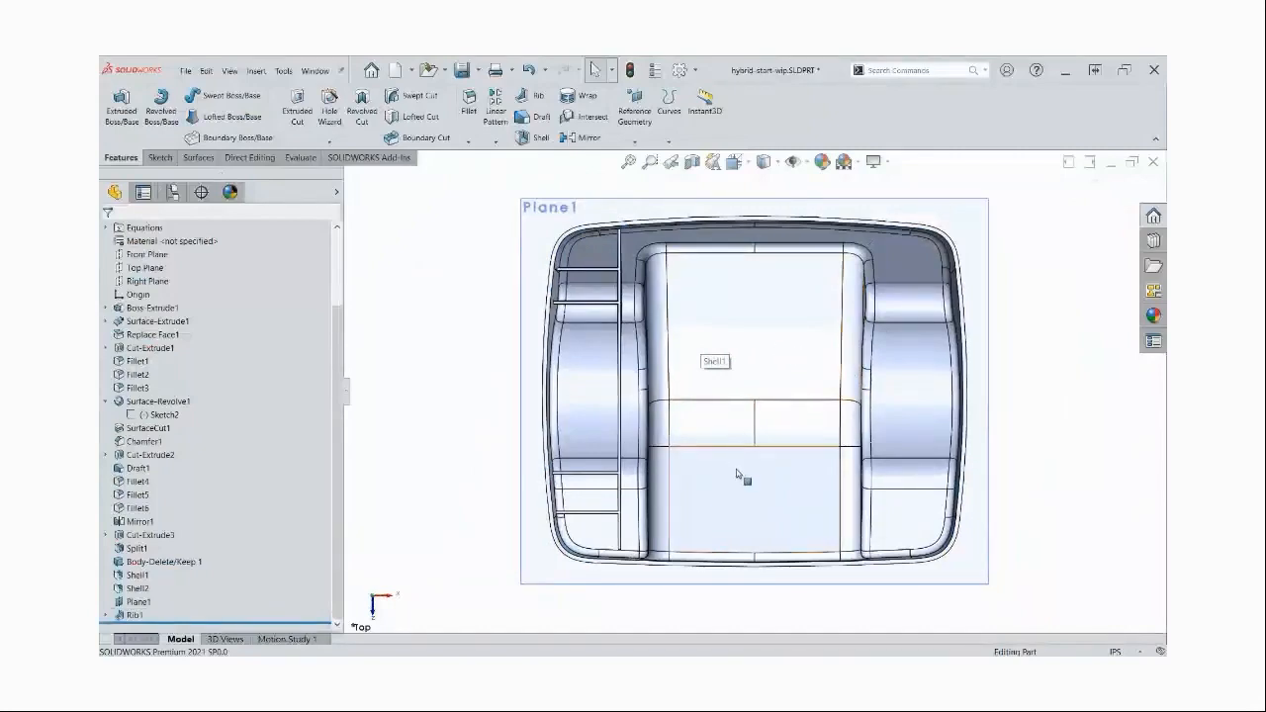
middle_drag(726, 472, 658, 318)
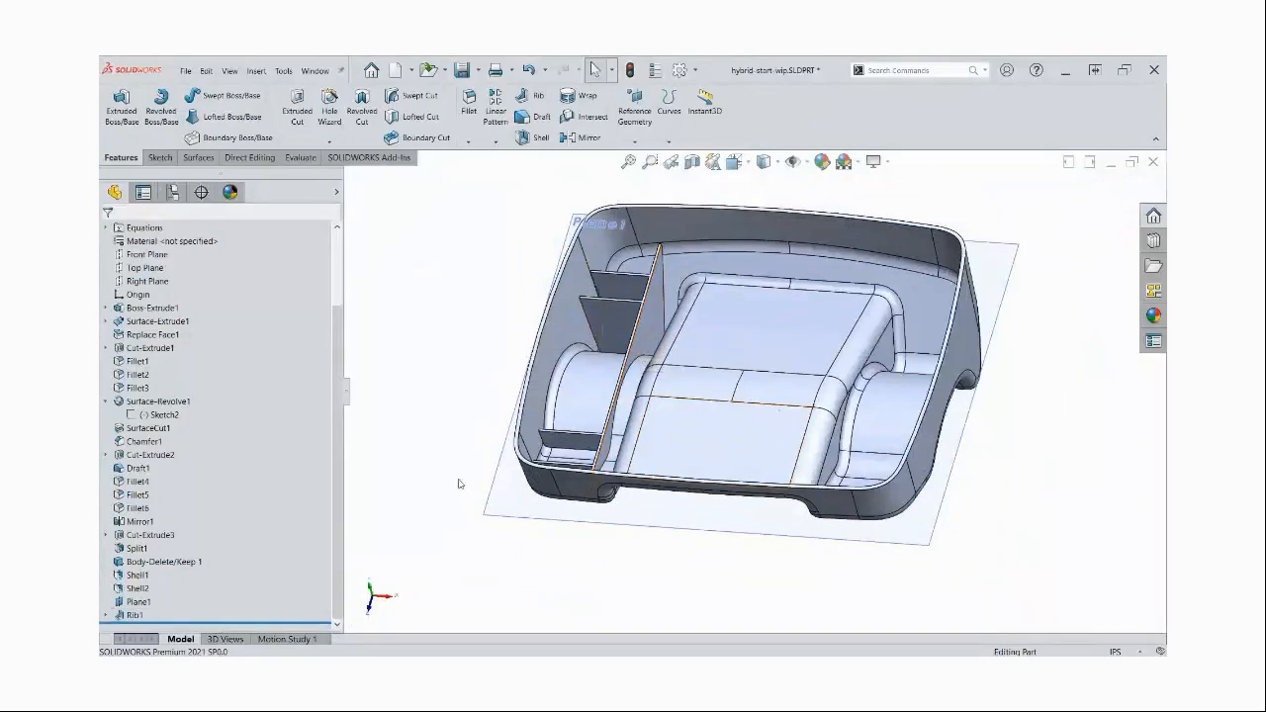
click(107, 616)
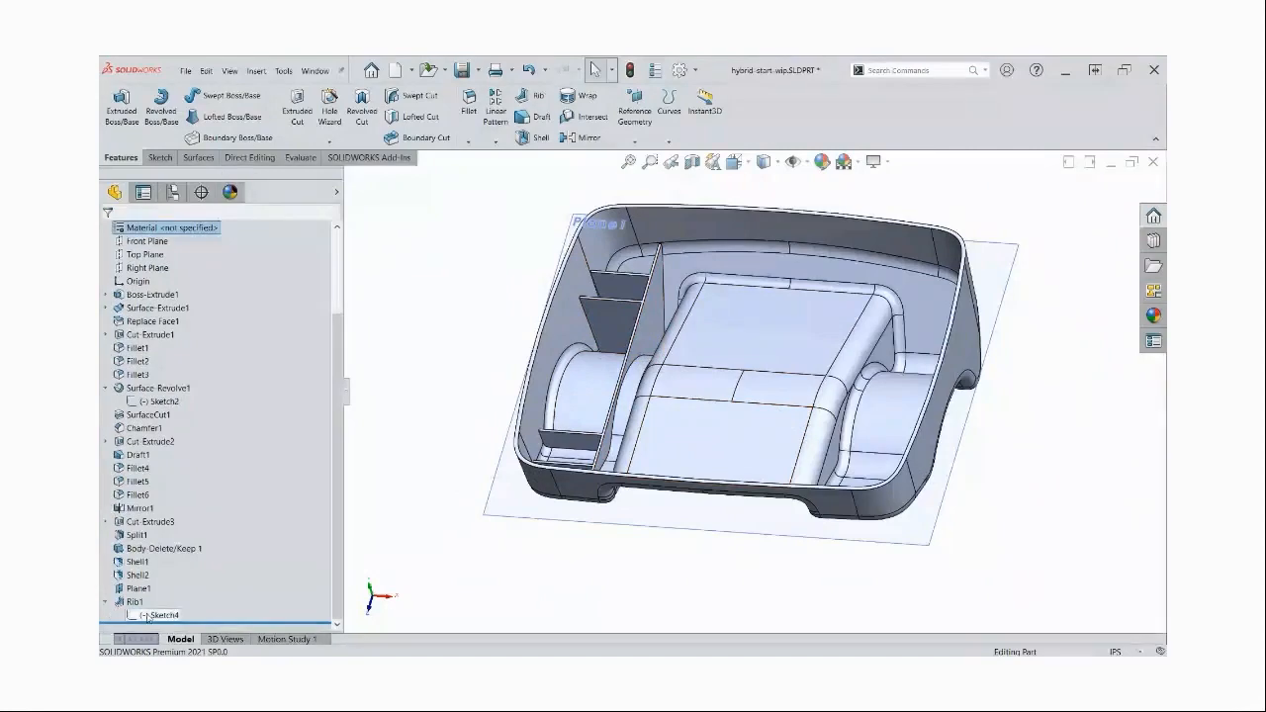
click(147, 616)
click(159, 582)
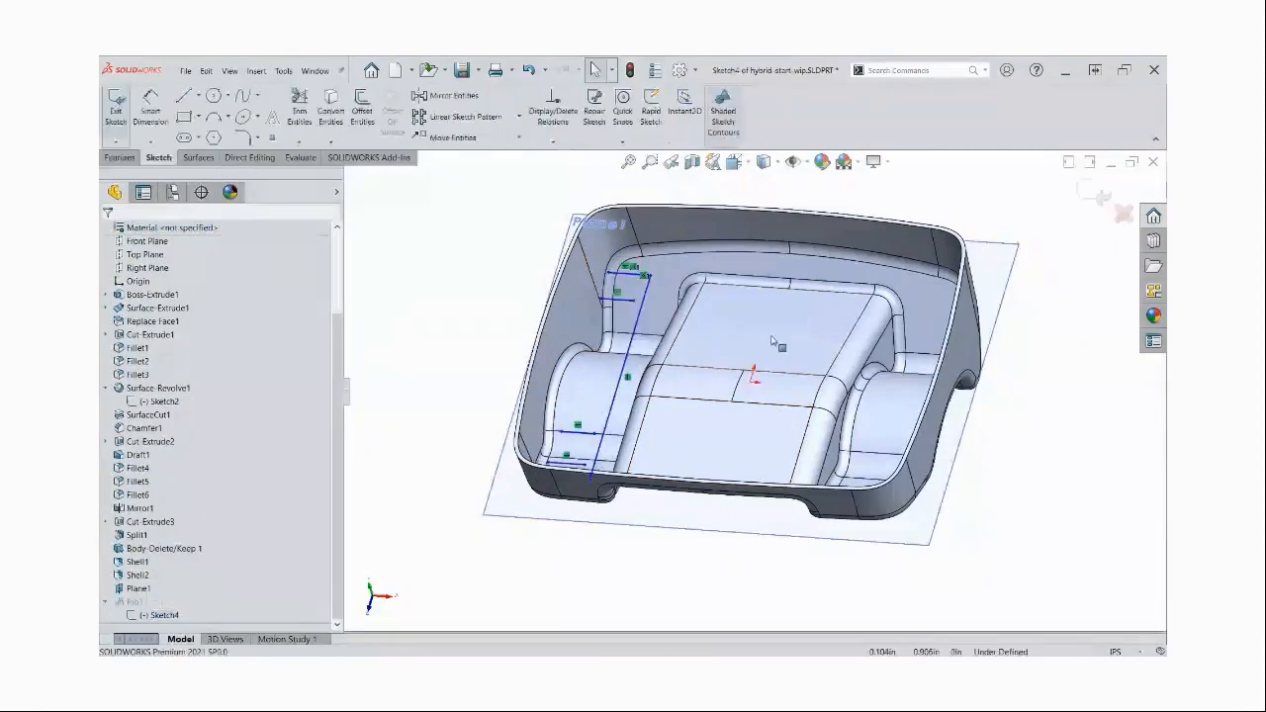
key(l)
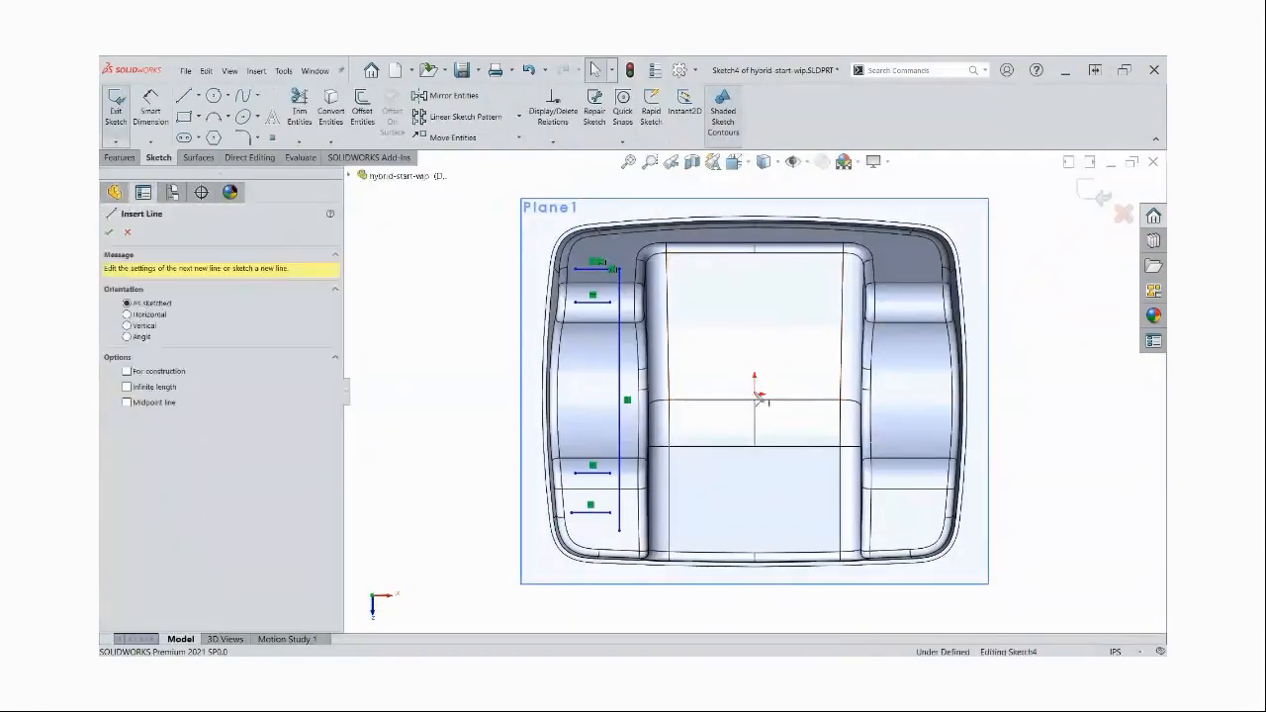
click(757, 393)
double_click(756, 339)
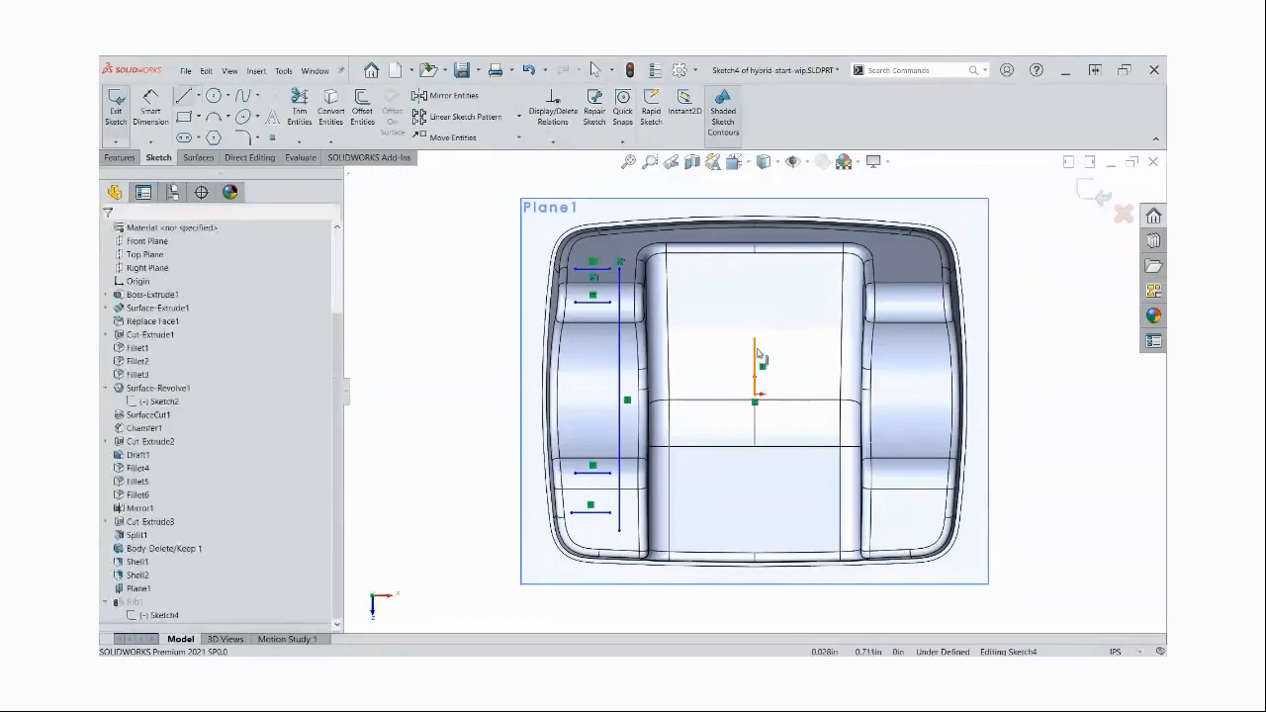
click(760, 356)
key(Escape)
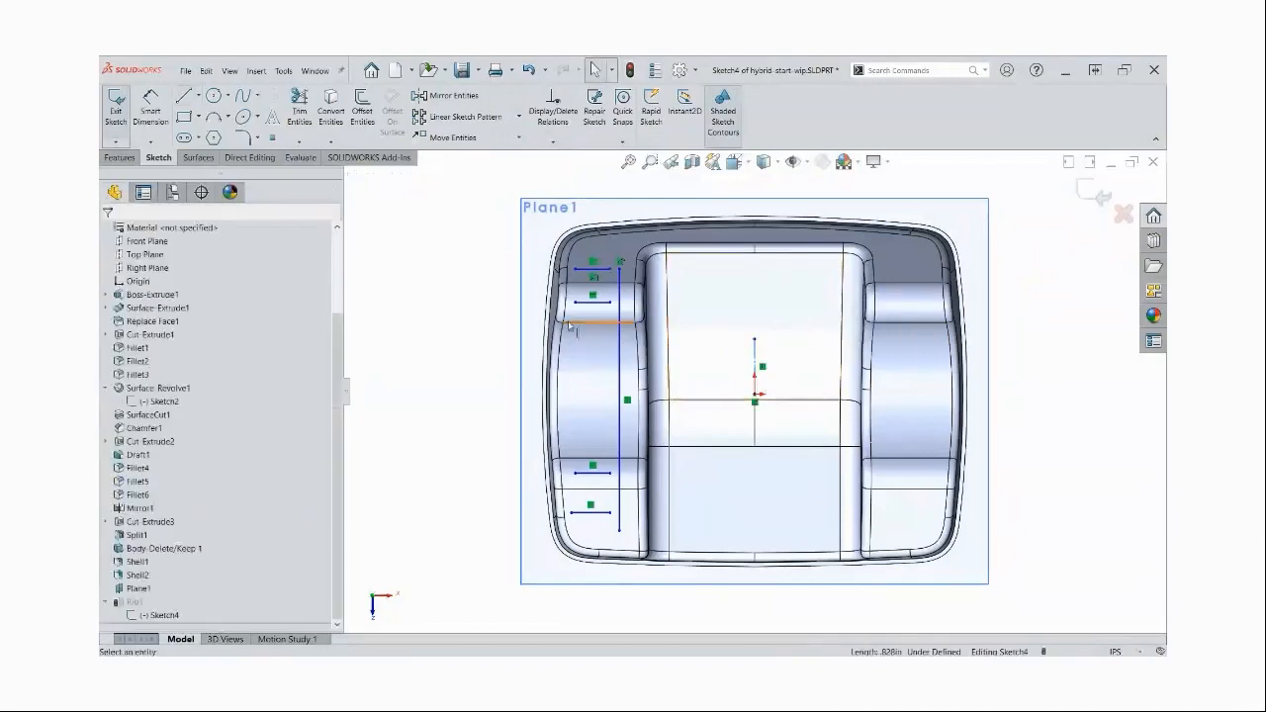
Mirror the long vertical rib line and its four short horizontal lines about the central construction line
click(447, 96)
drag(488, 203, 649, 584)
click(275, 435)
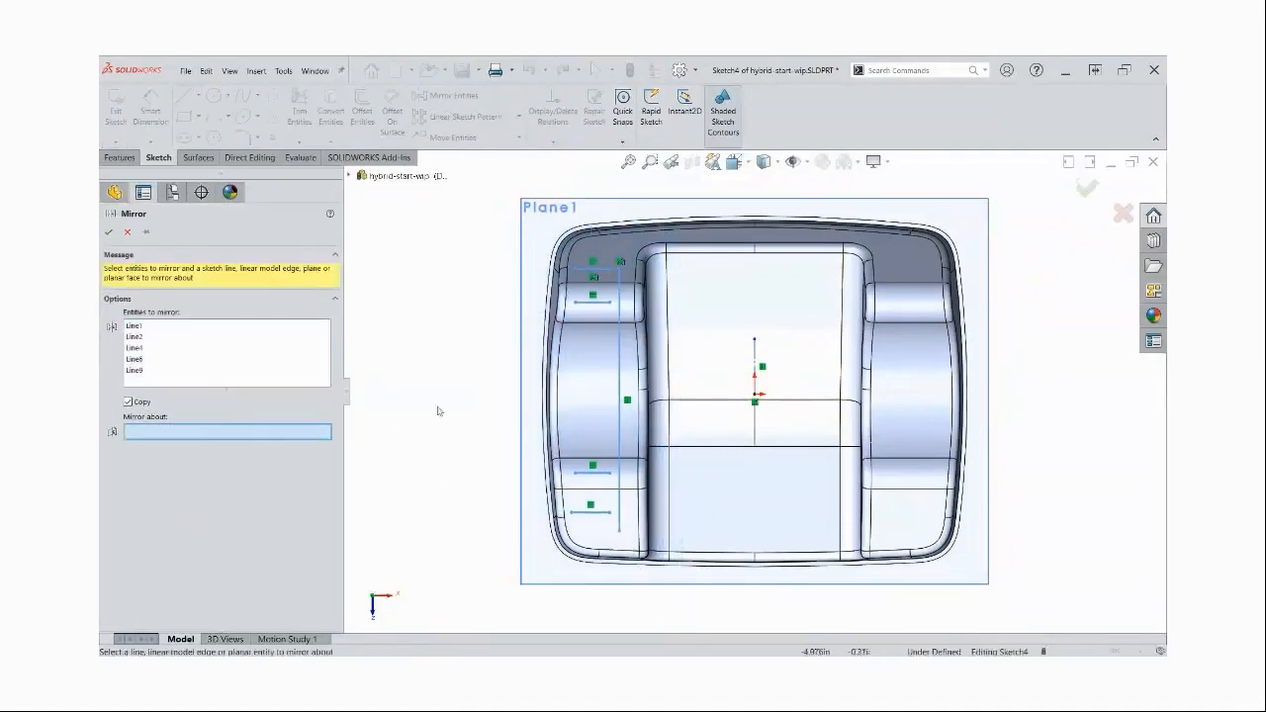
click(756, 354)
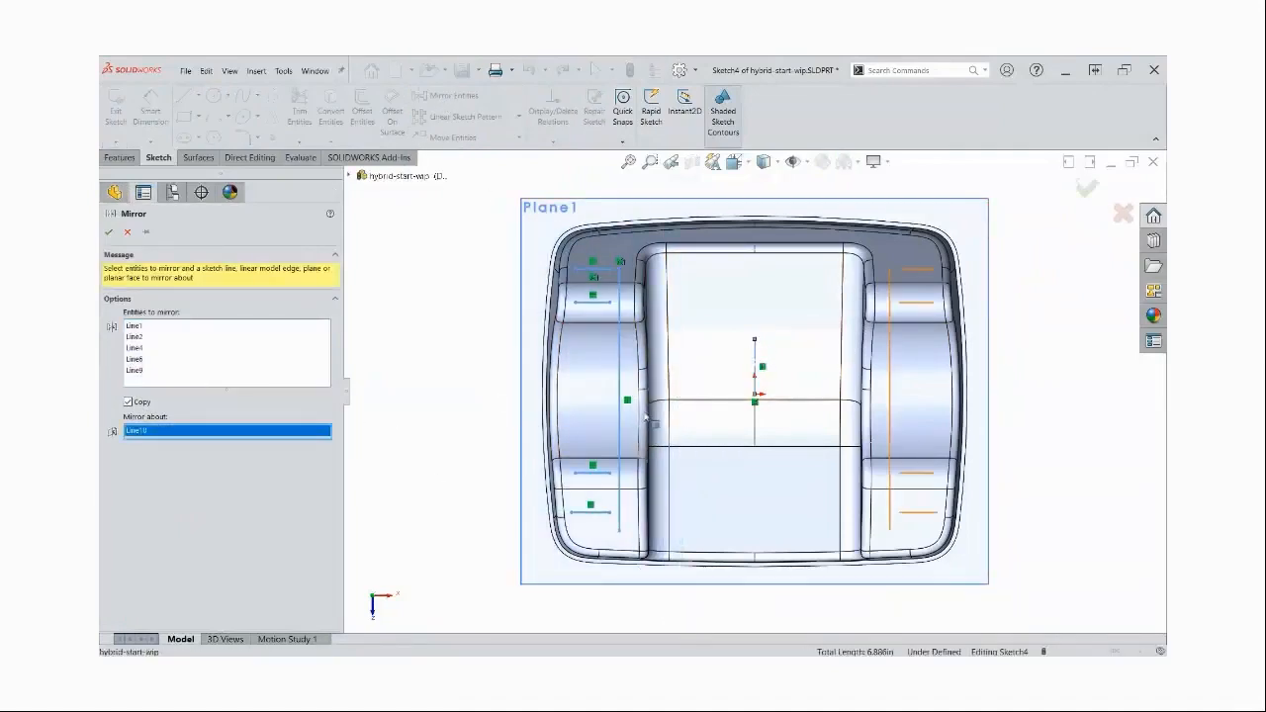
click(109, 233)
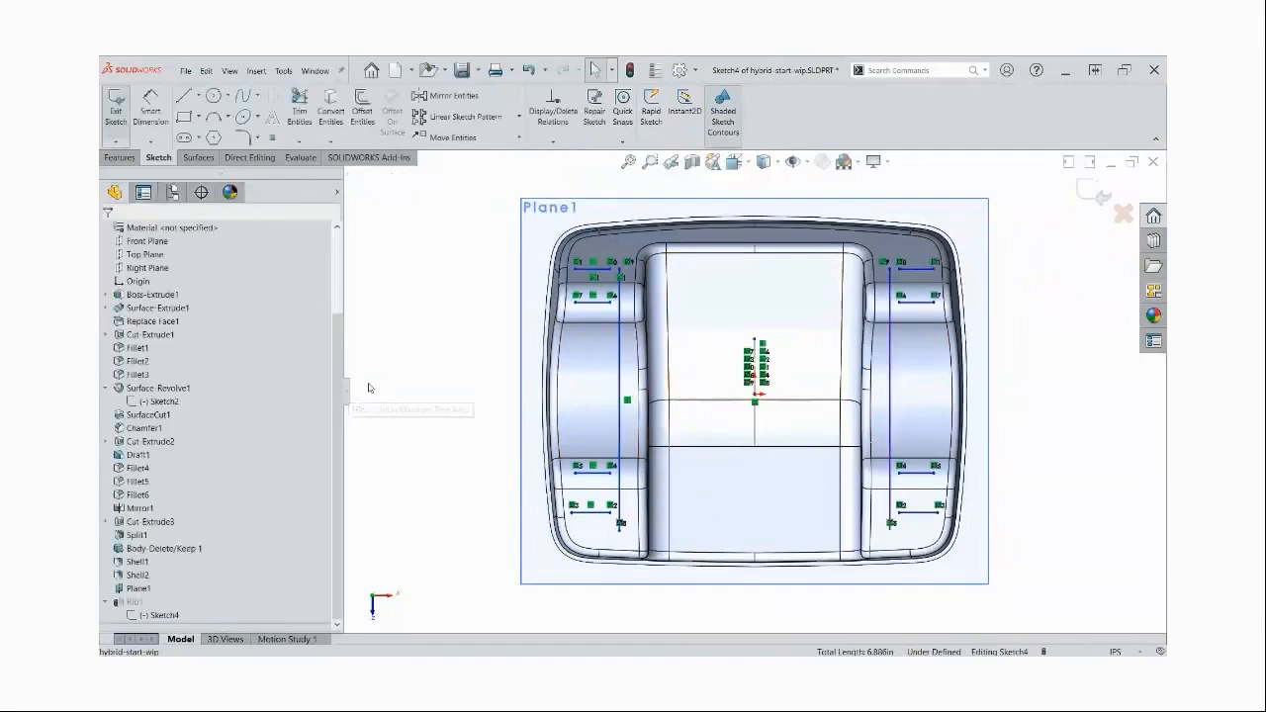
Draw a horizontal line between the two long vertical rib lines, level with the uppermost short lines
right_drag(1060, 257, 1004, 252)
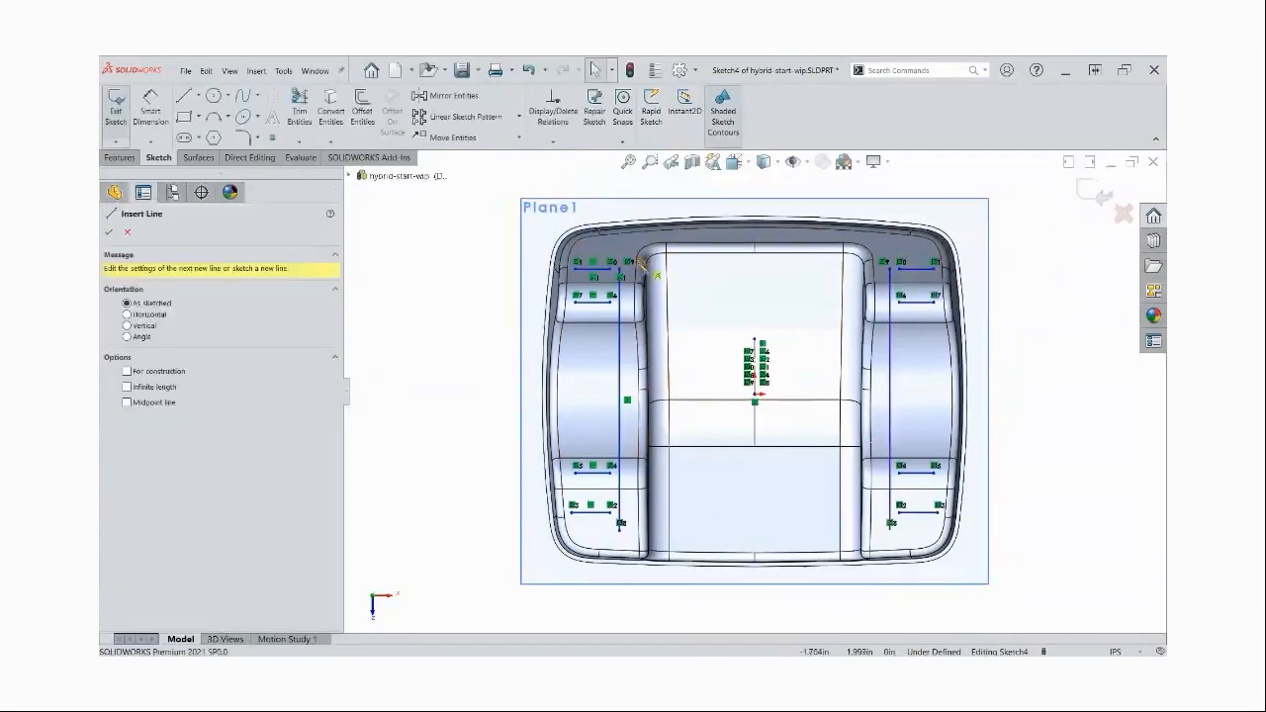
click(660, 270)
click(853, 269)
key(Escape)
Sketch two vertical lines about 0.38 in long just above the central horizontal line, one on each side of the centreline
right_drag(1056, 332, 994, 324)
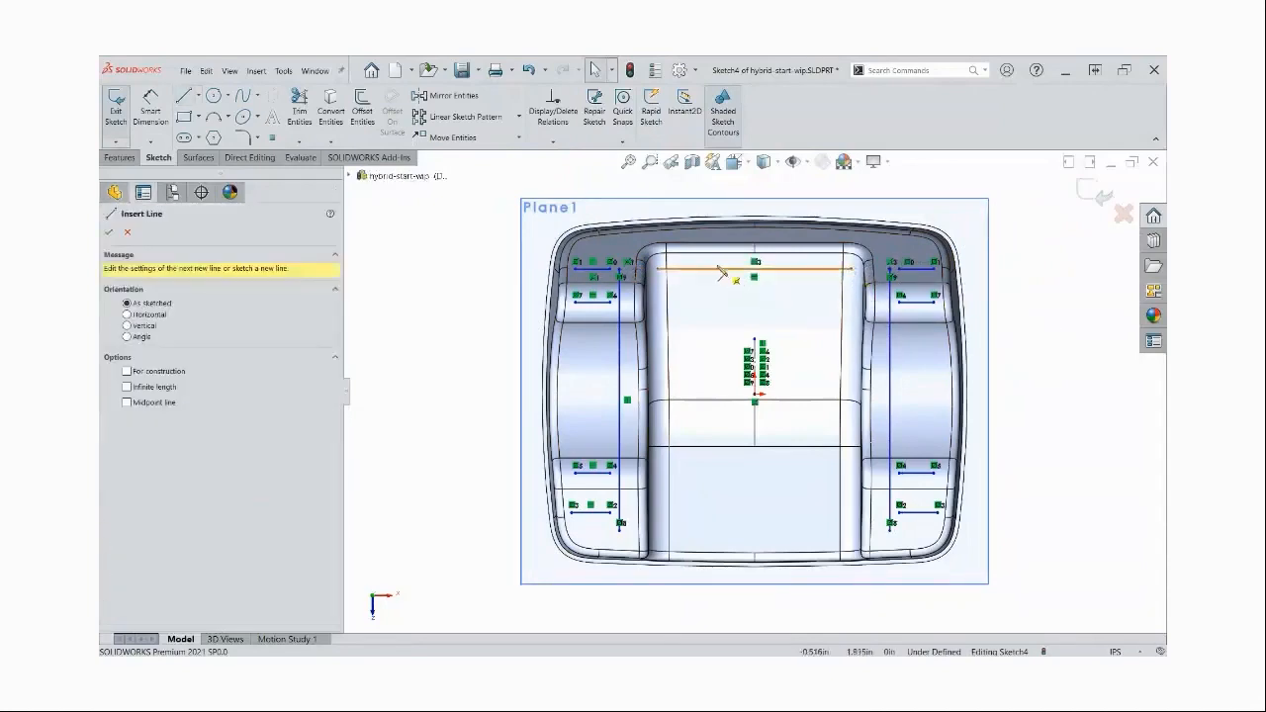
click(713, 265)
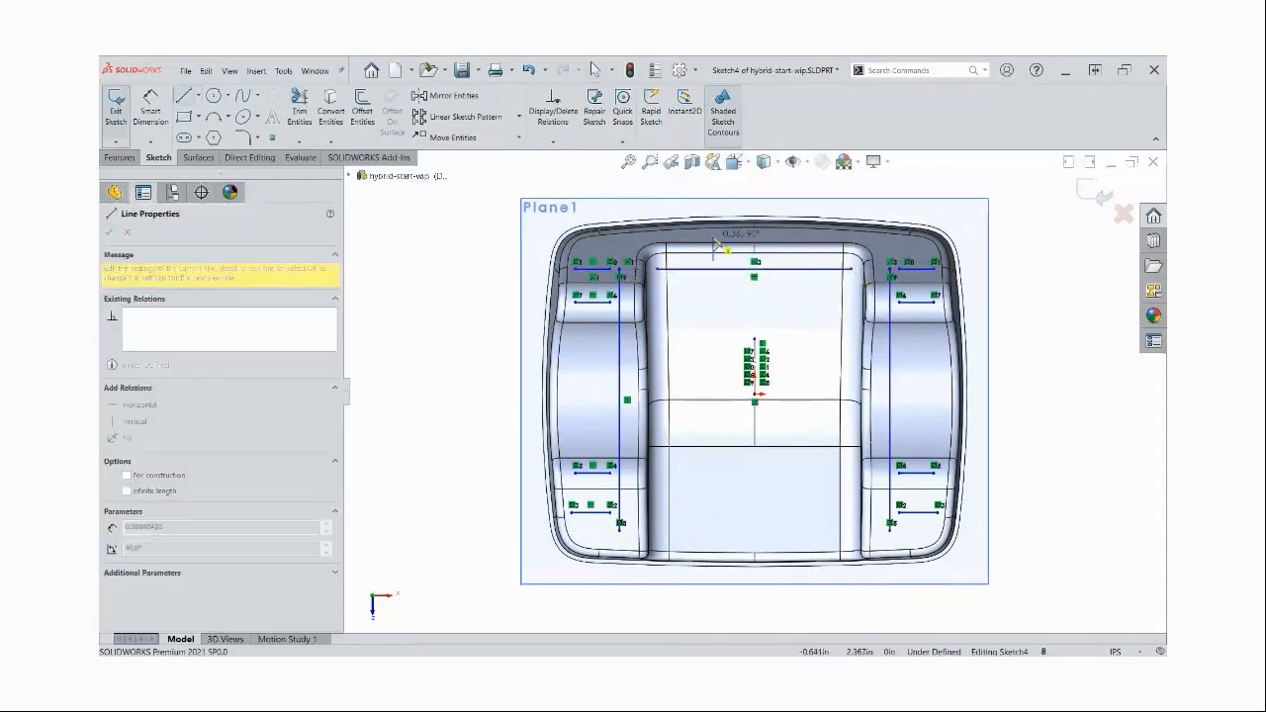
drag(713, 239, 713, 236)
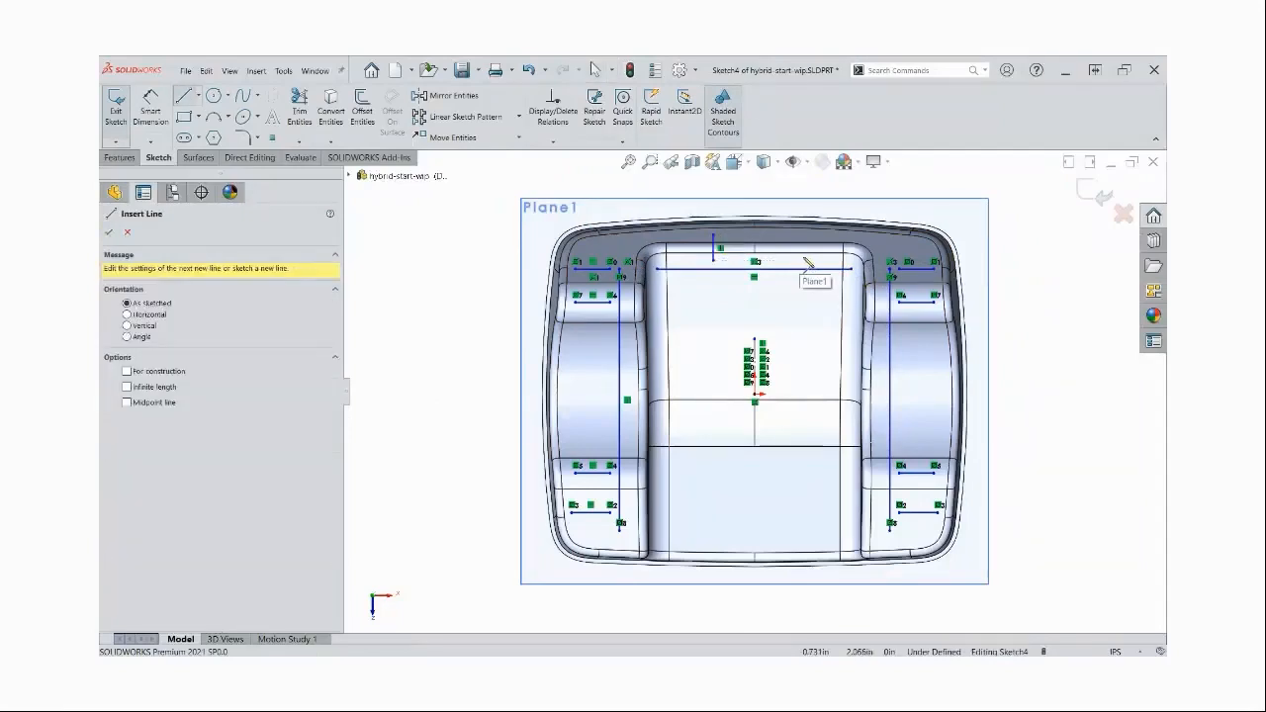
drag(800, 260, 801, 236)
key(Escape)
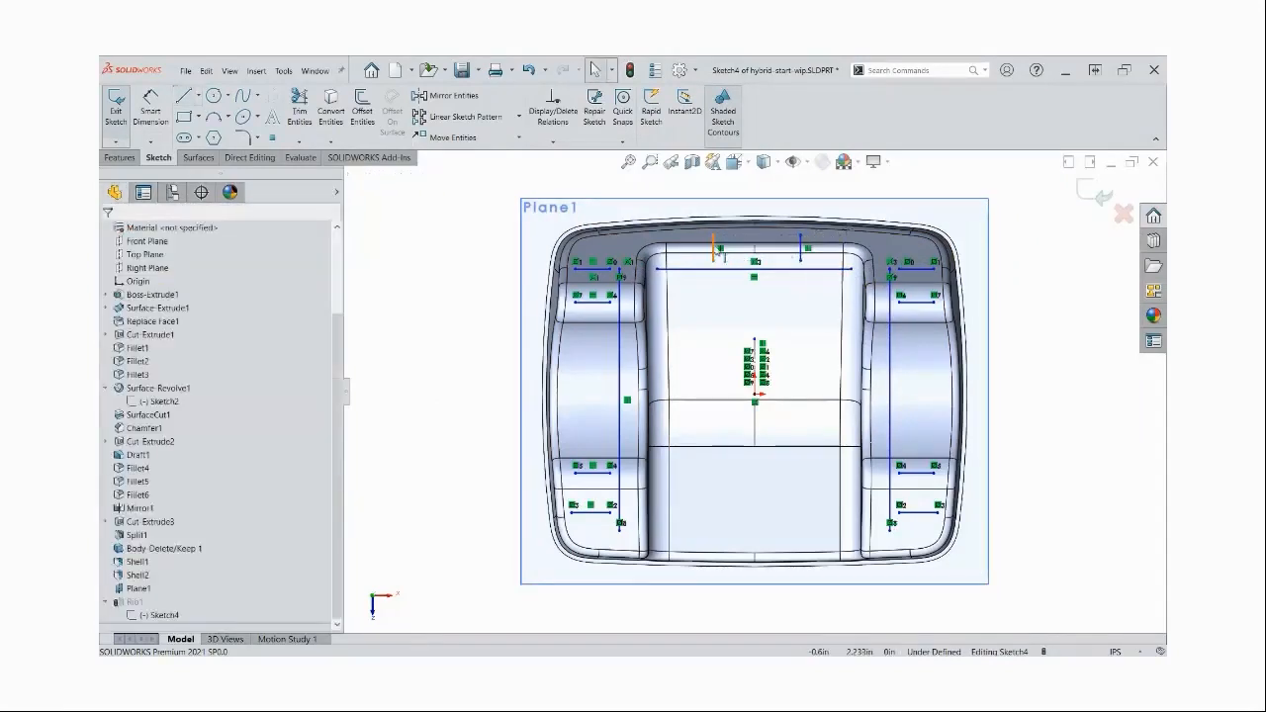
Make the two short vertical lines symmetric about the construction line and exit the sketch to rebuild the rib
click(713, 249)
ctrl+click(755, 353)
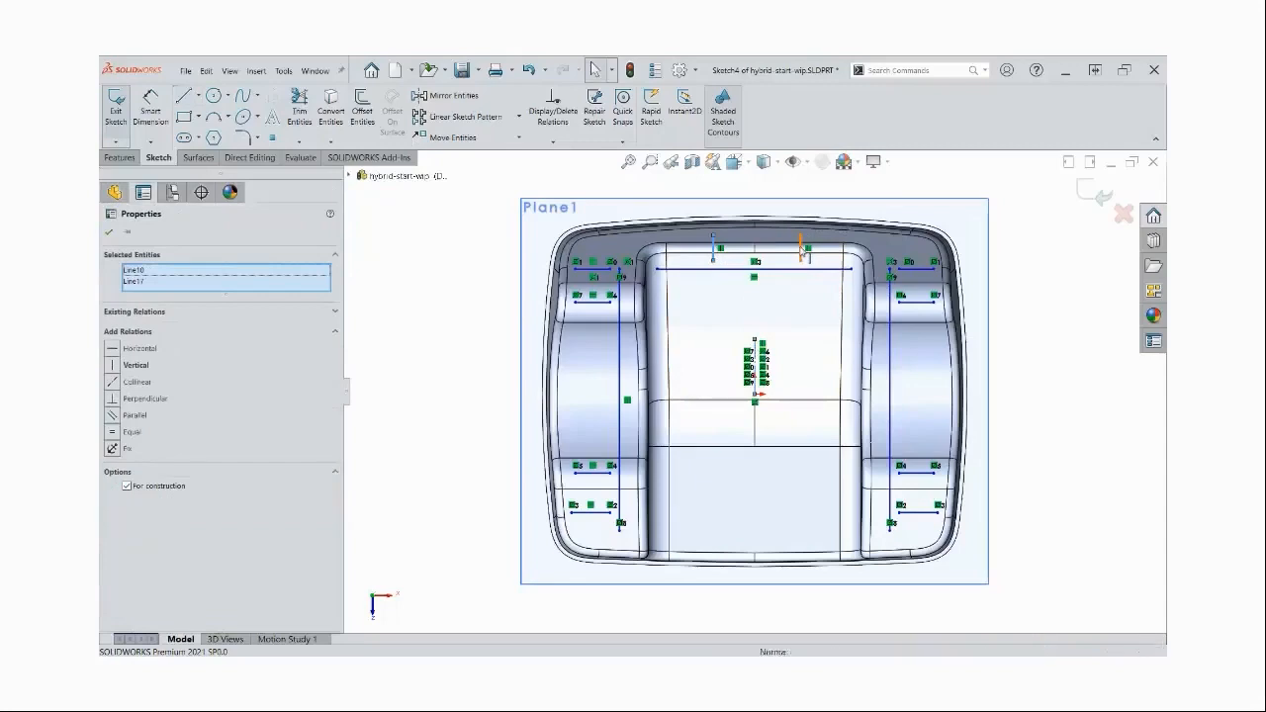
ctrl+click(802, 249)
click(877, 202)
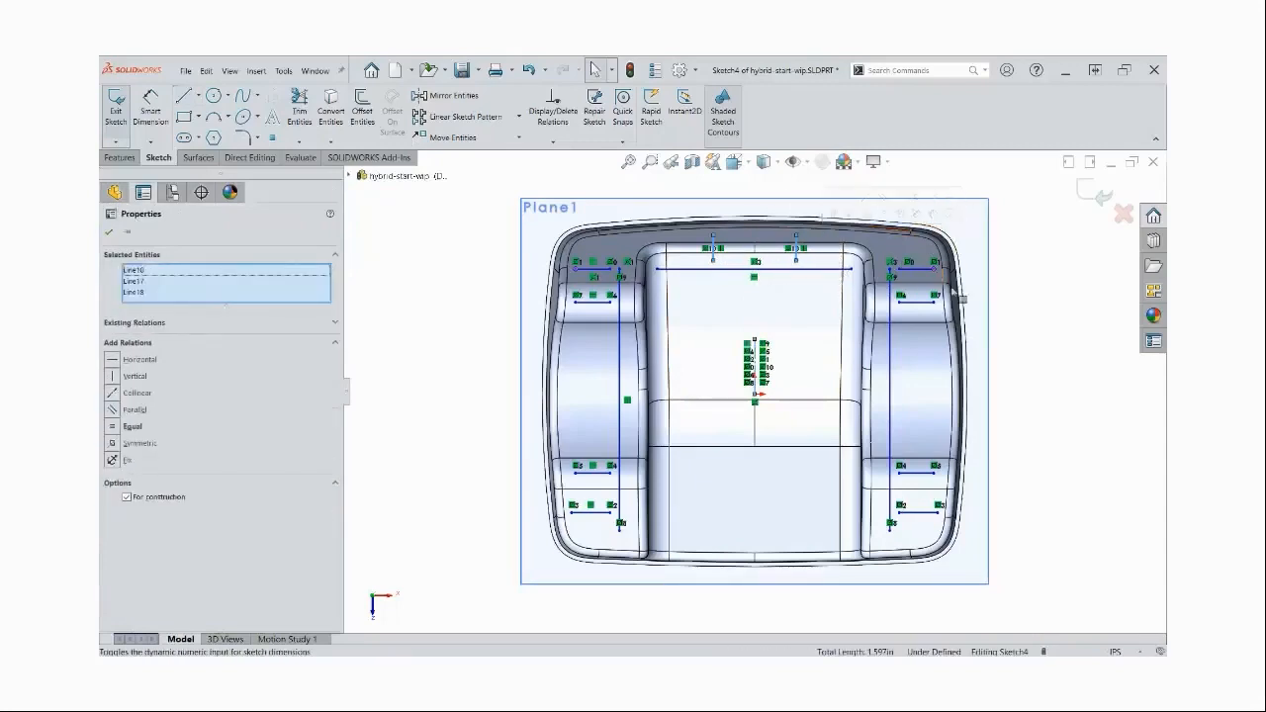
click(1009, 333)
click(1089, 185)
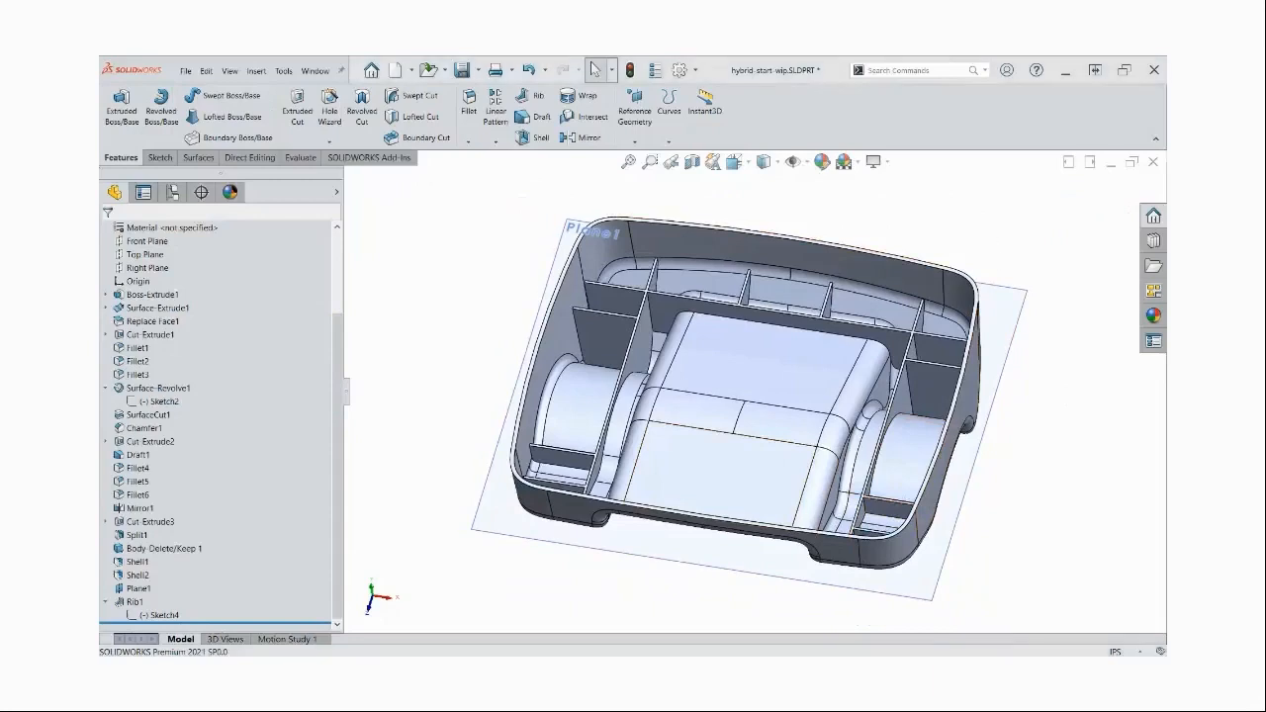
Hide Plane1 and show the upper body on top of the ribbed lower body
click(578, 229)
click(633, 192)
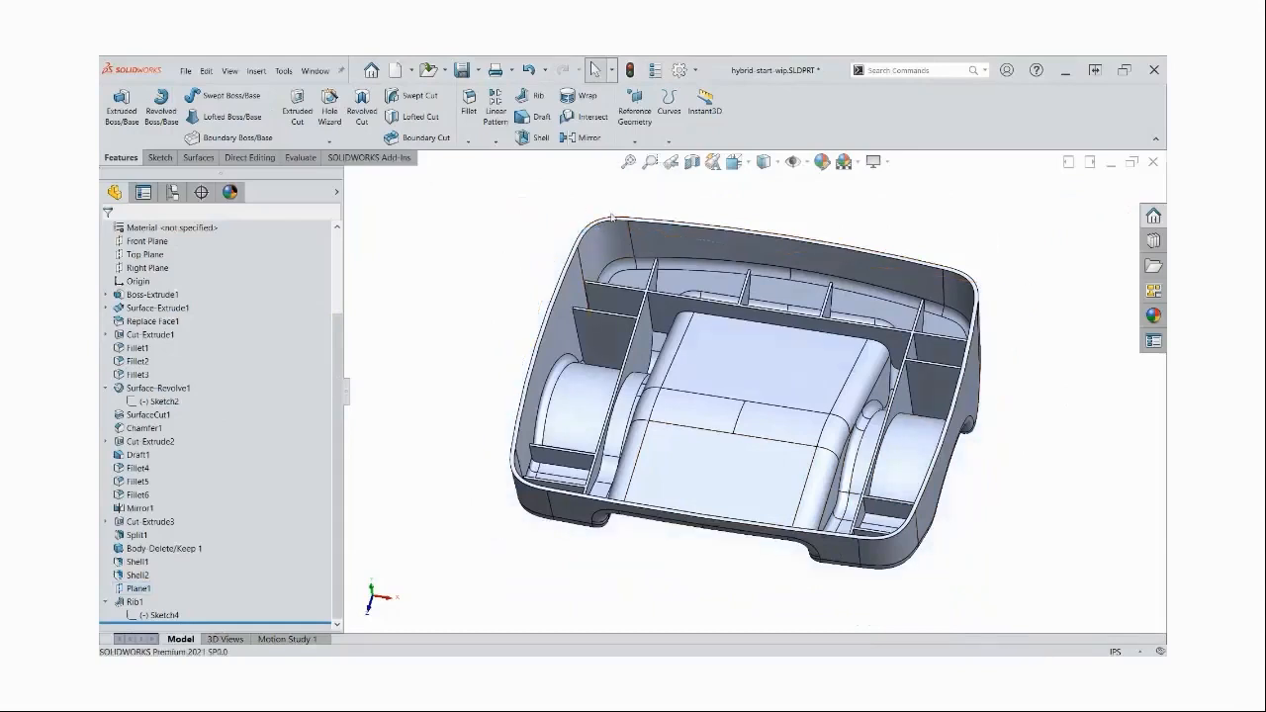
key(shift+Tab)
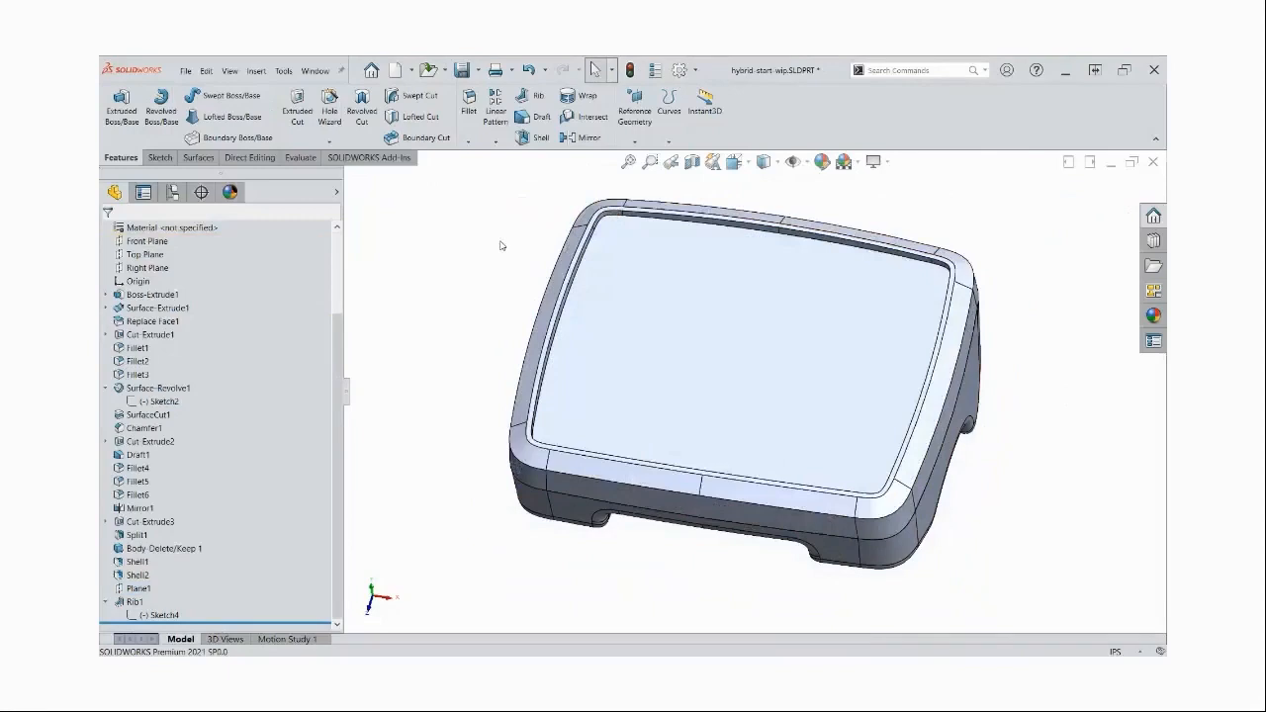
middle_drag(499, 246, 500, 246)
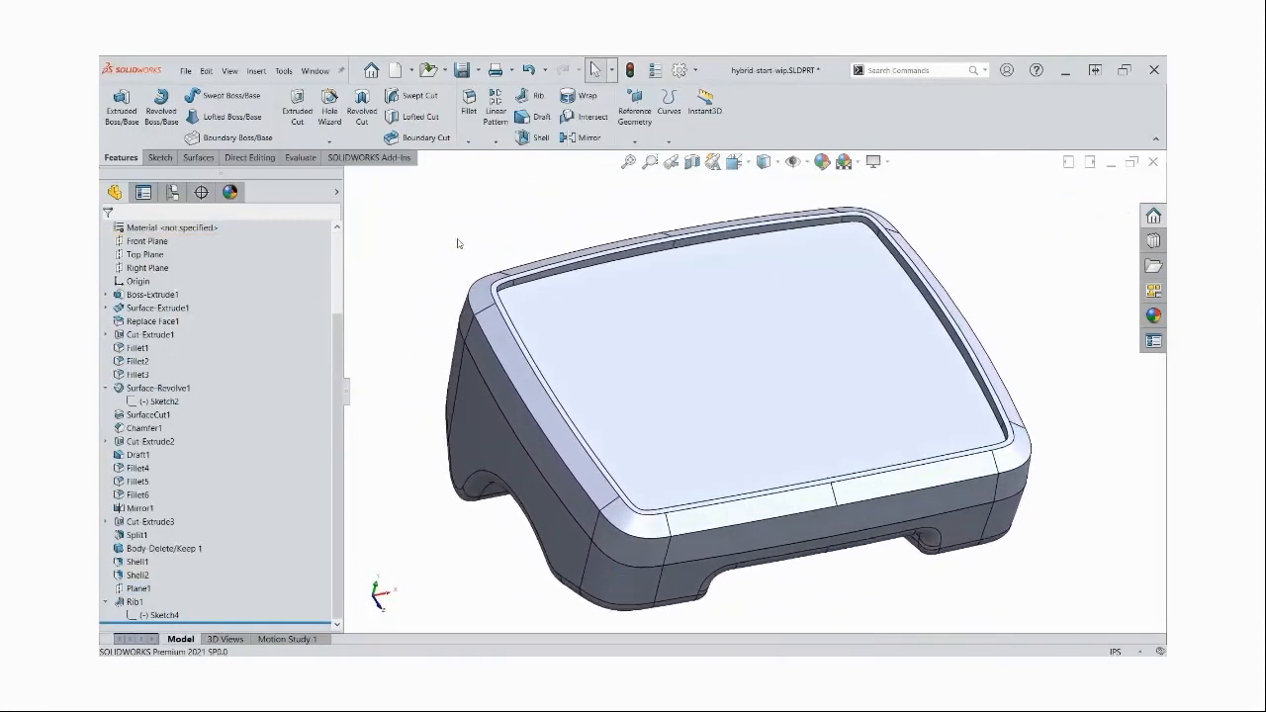
click(256, 71)
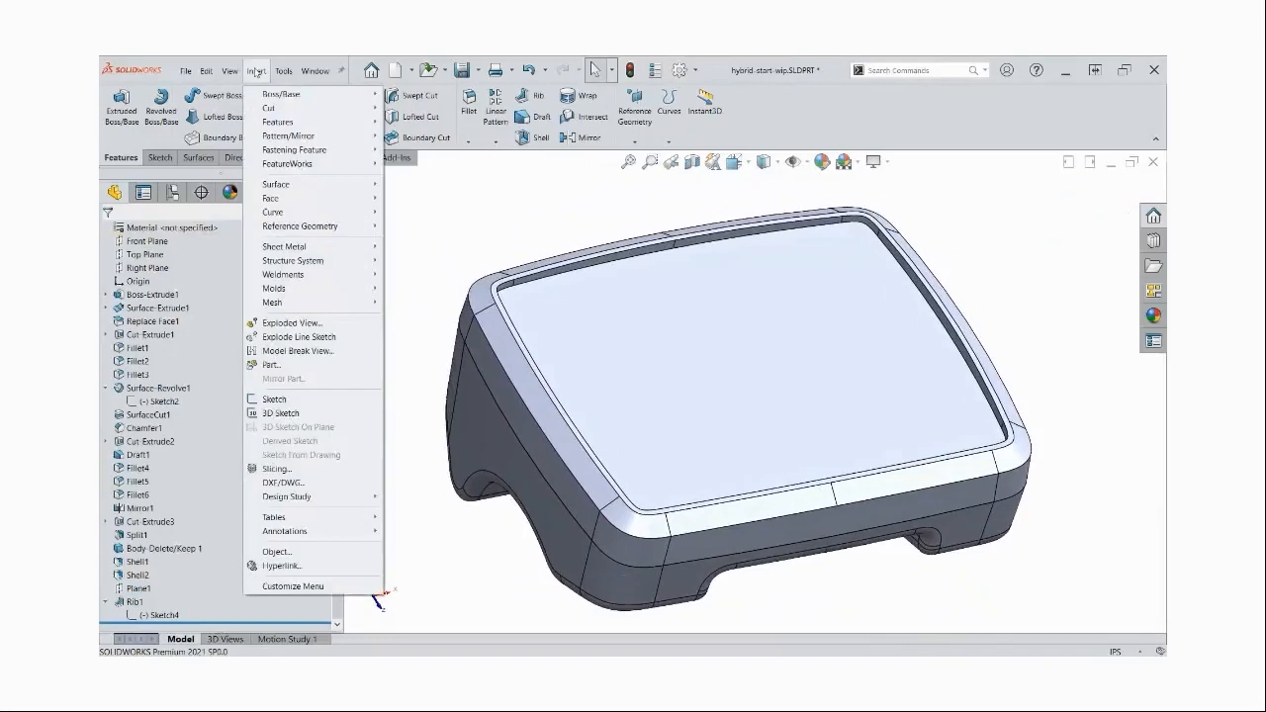
mouse_move(293, 155)
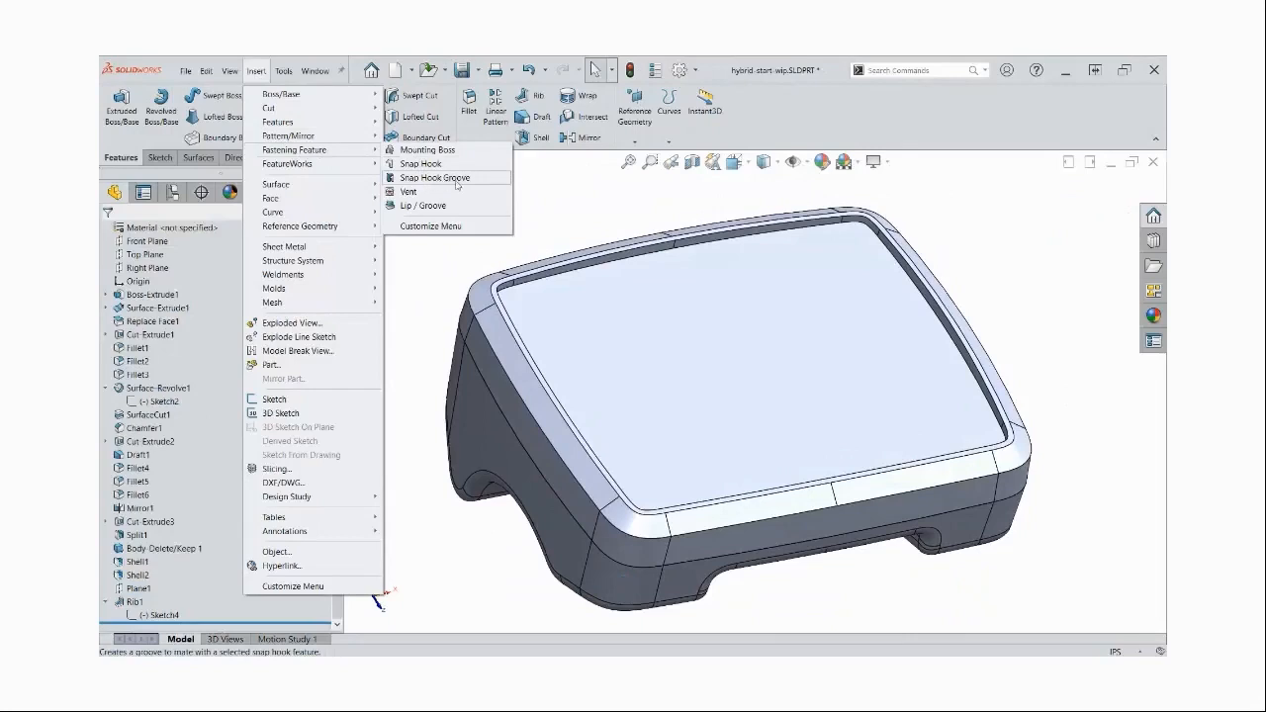
click(578, 213)
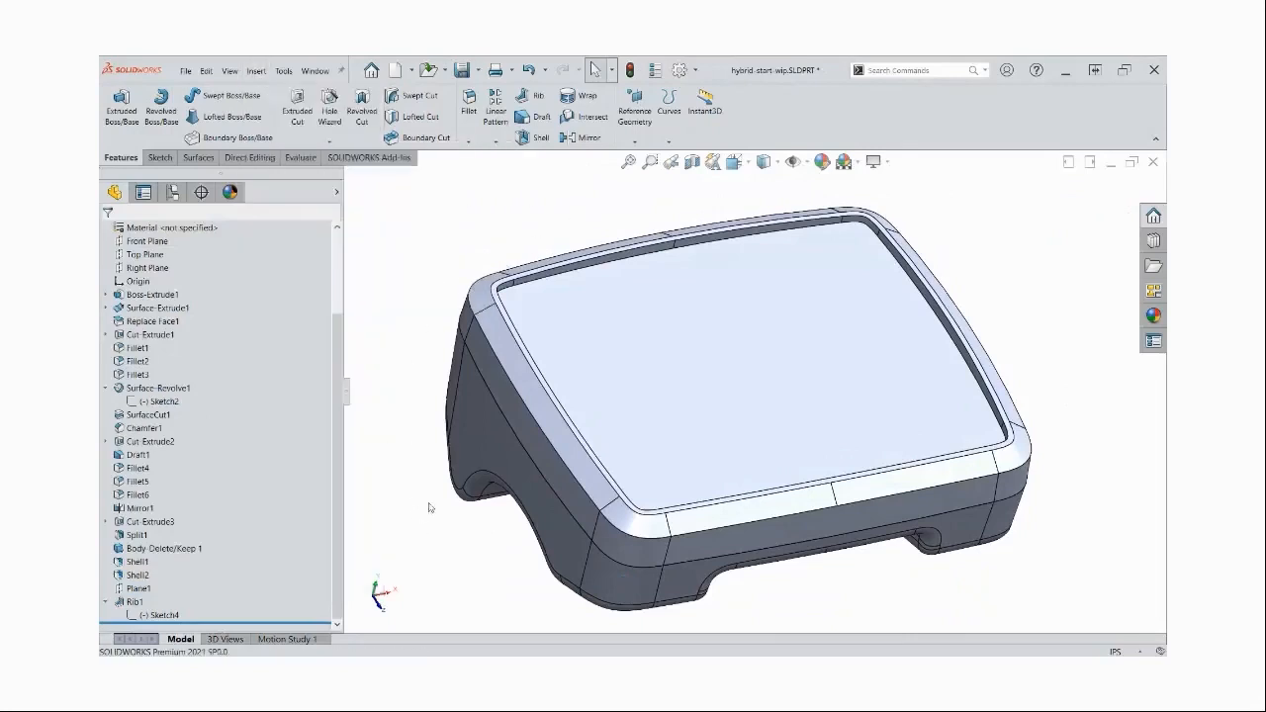
Hide the upper body and review the rib feature's settings without changing them
key(Tab)
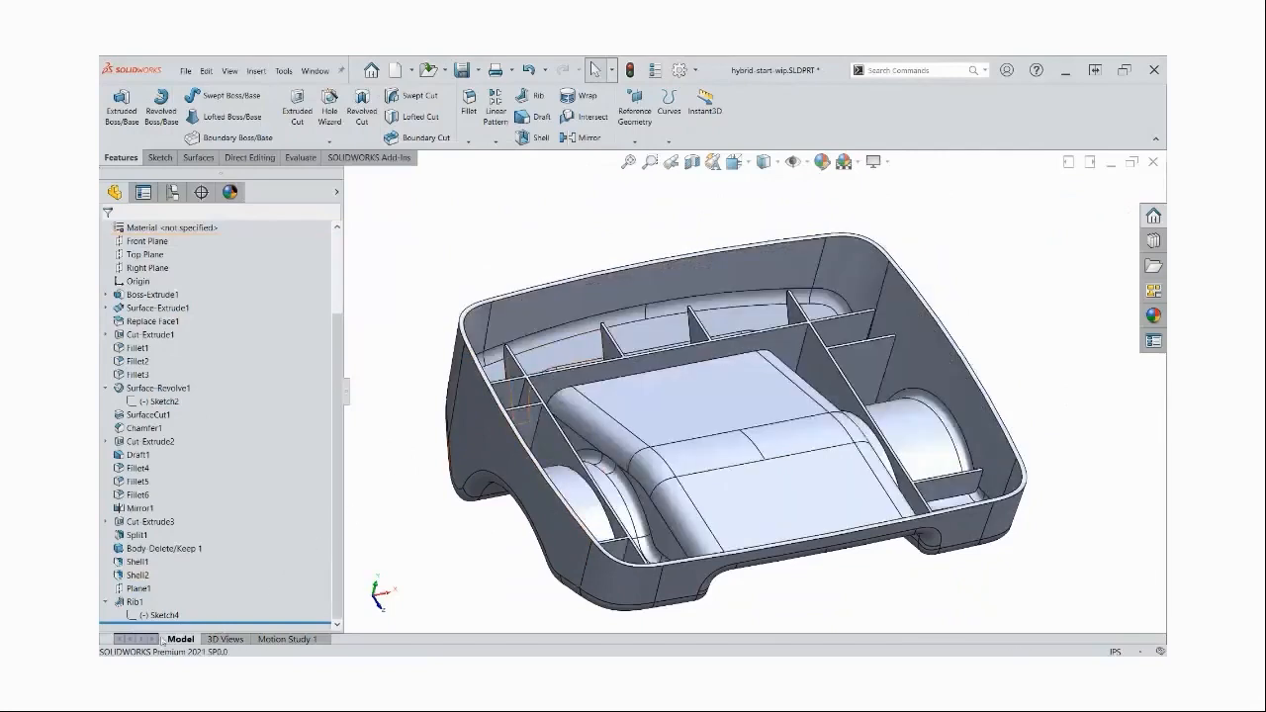
click(133, 602)
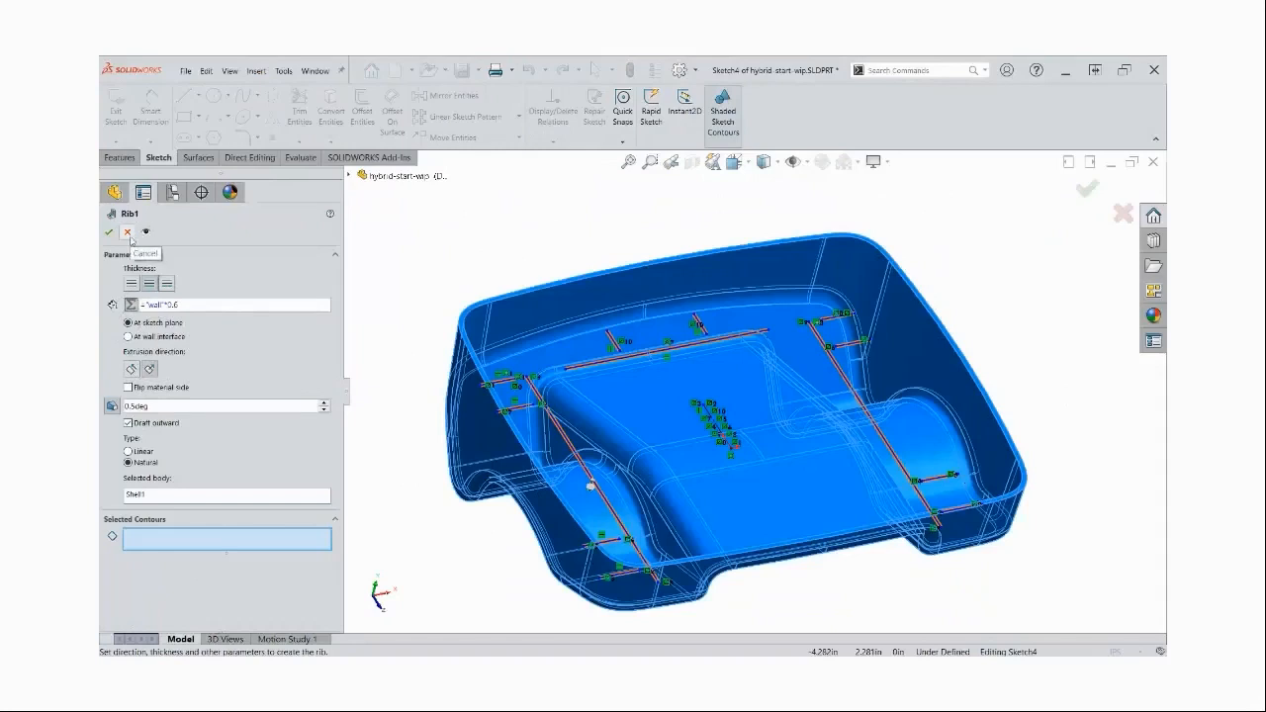
click(110, 232)
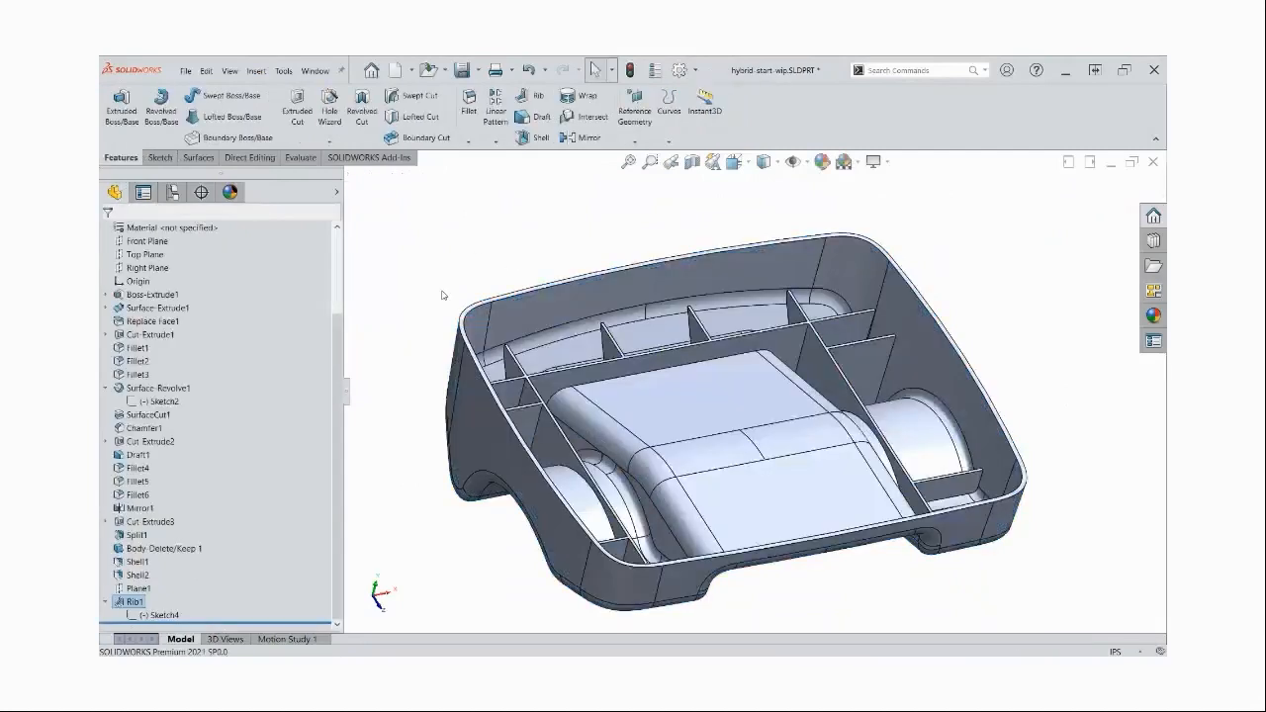
Show the upper body and start a Lip/Groove with it as groove body, the ribbed lower body as lip body, and Top Plane as direction
click(256, 70)
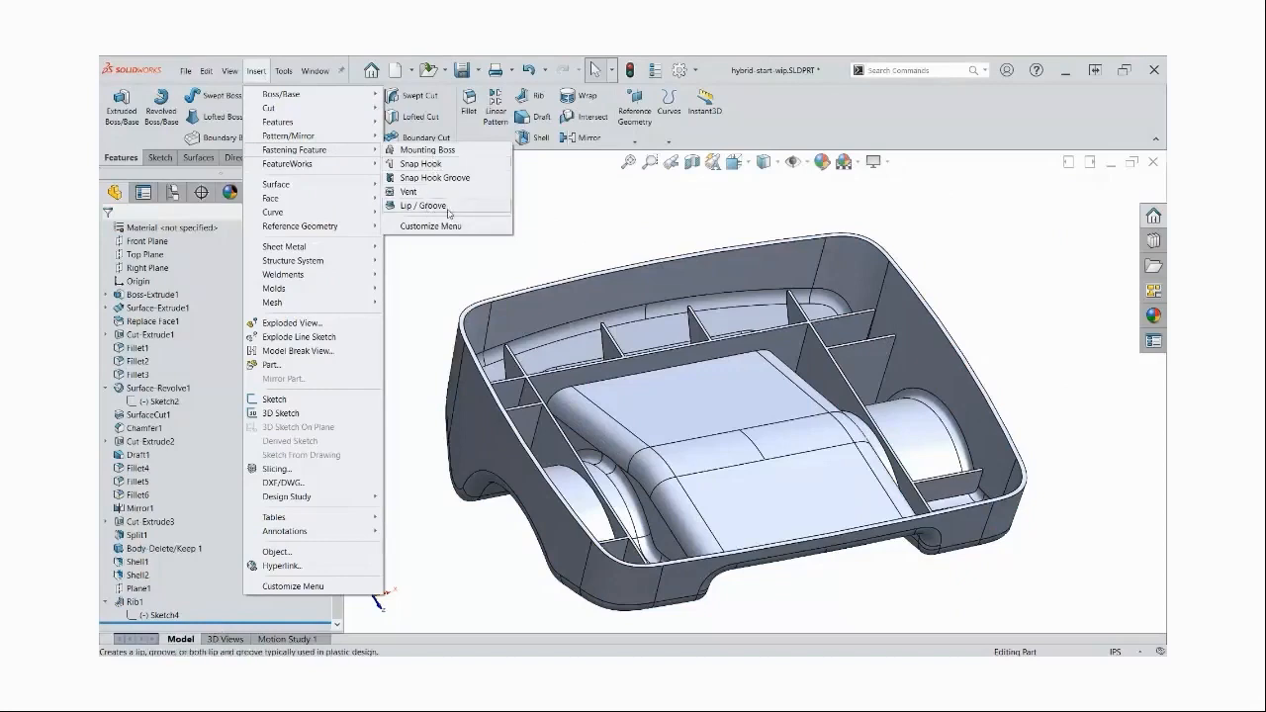
click(607, 216)
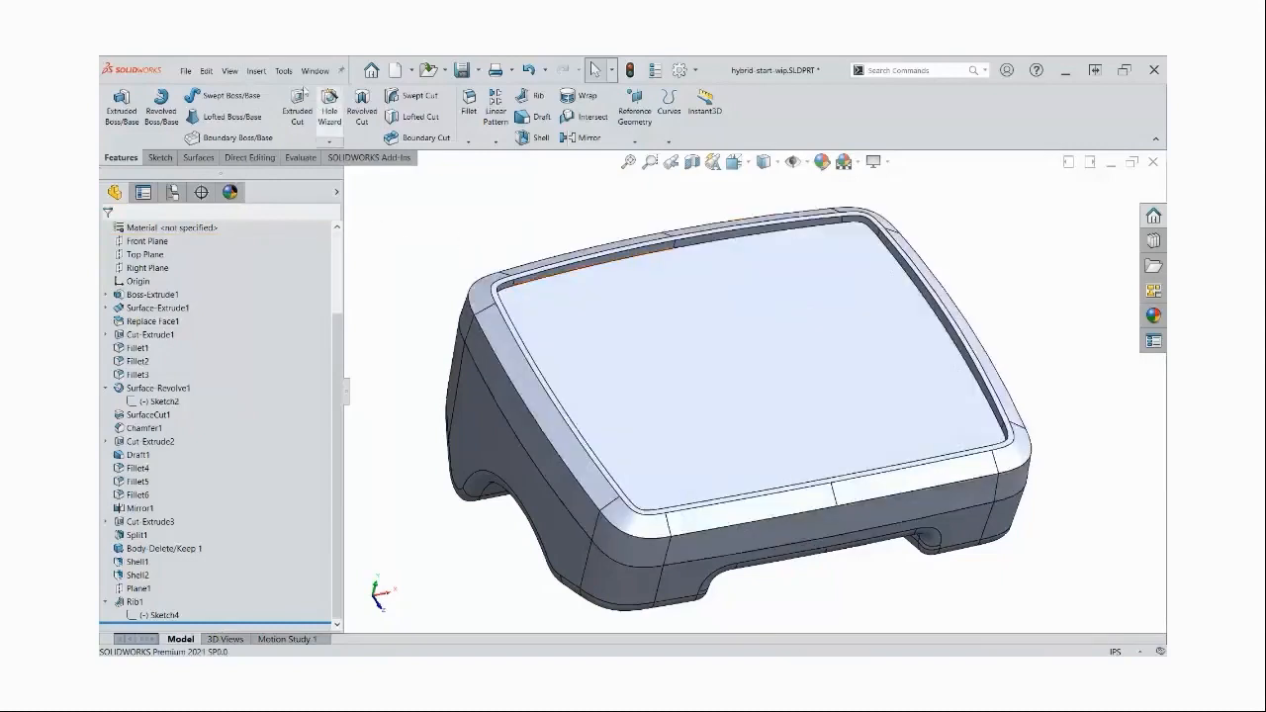
click(256, 71)
mouse_move(297, 150)
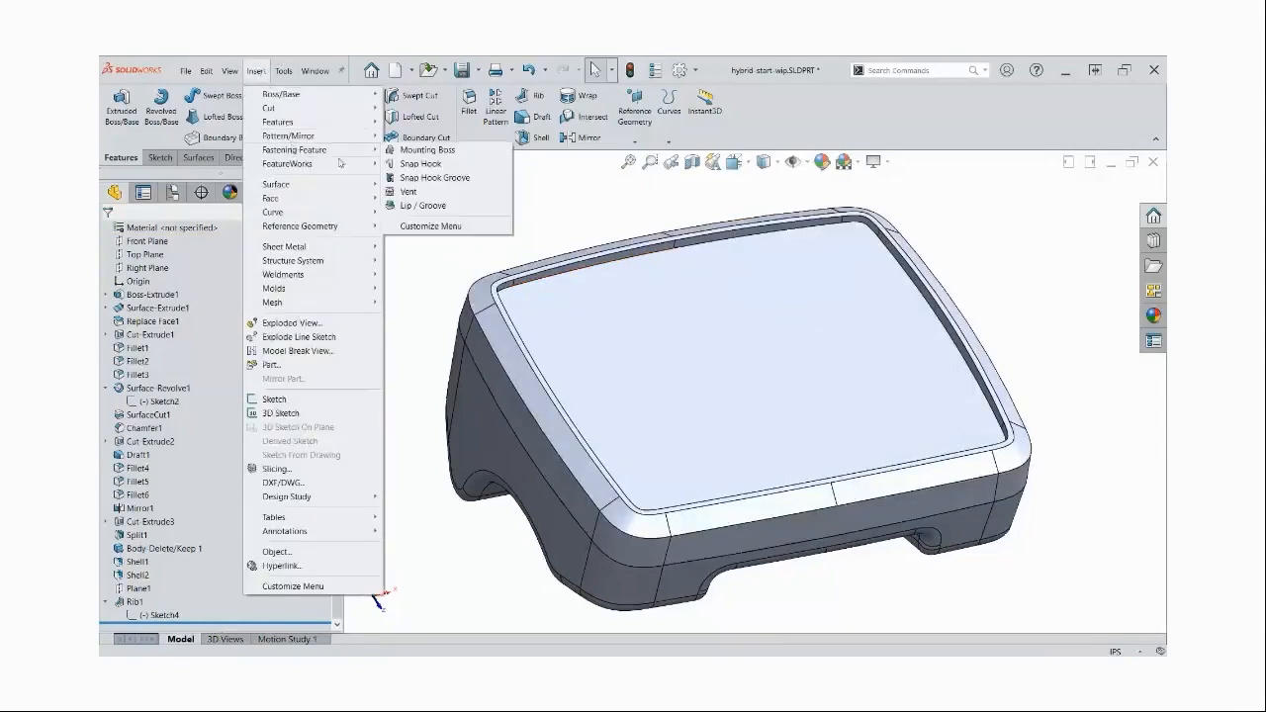
click(423, 206)
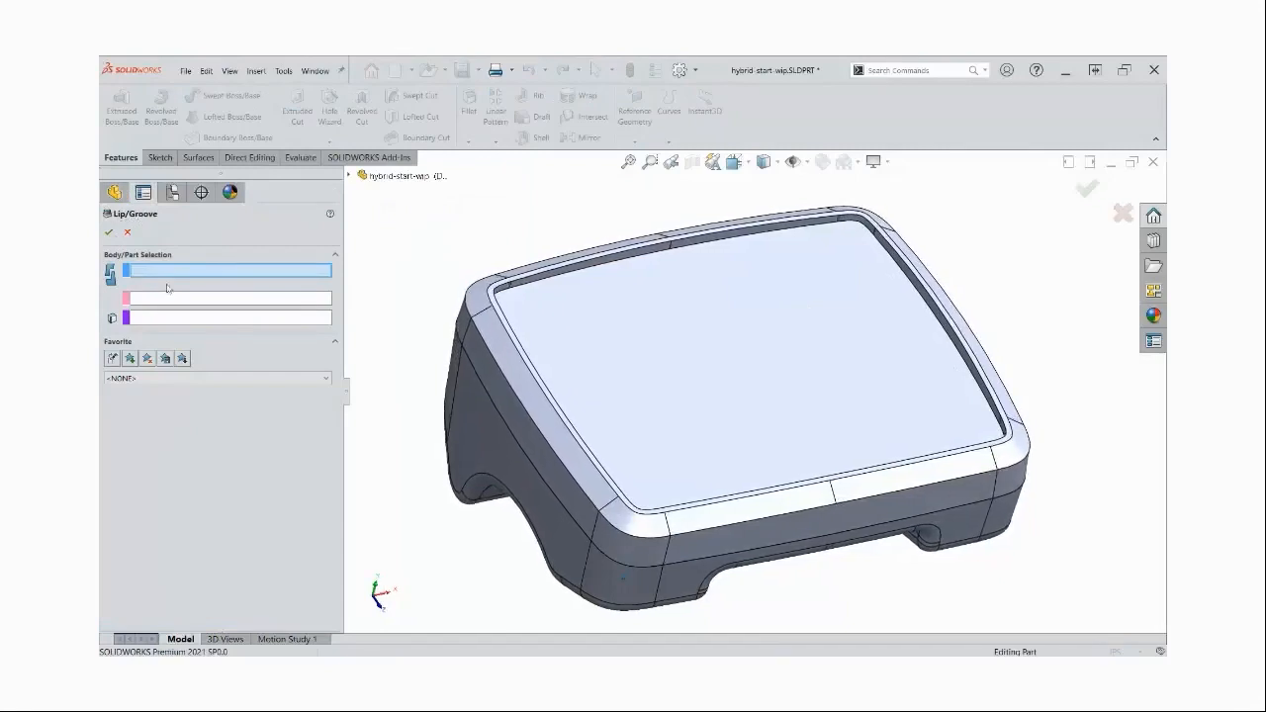
click(511, 396)
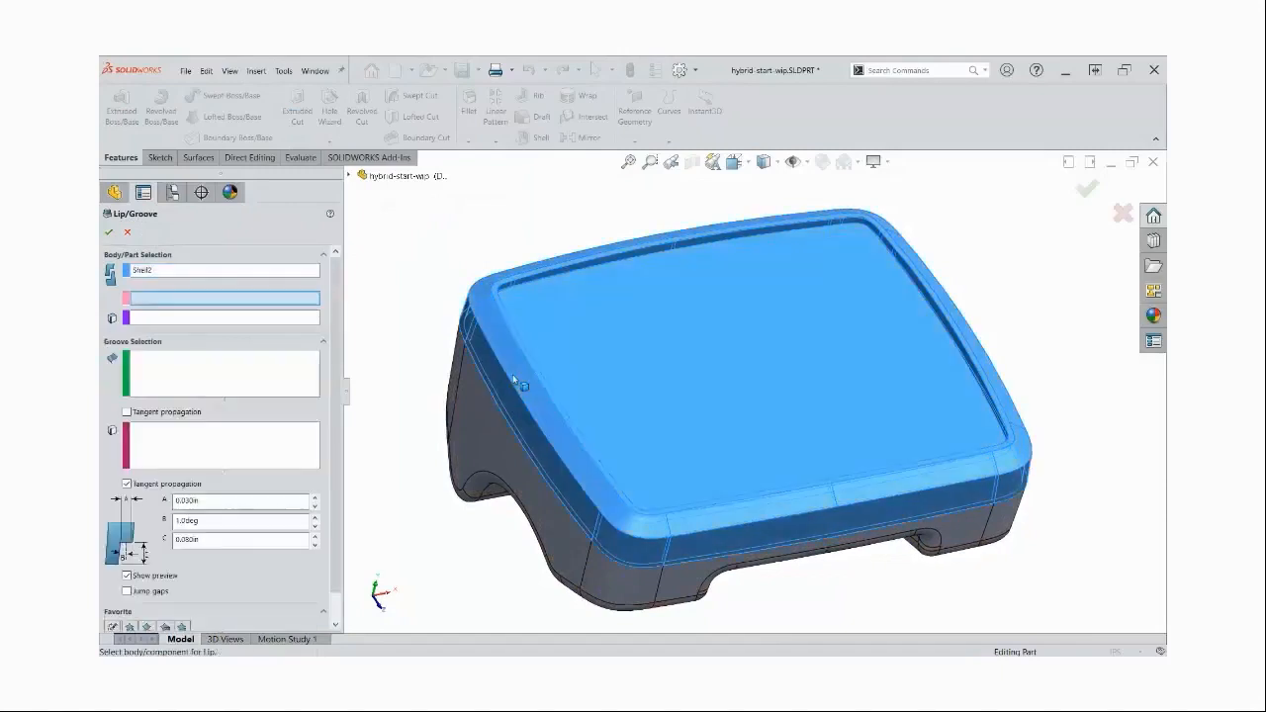
click(480, 422)
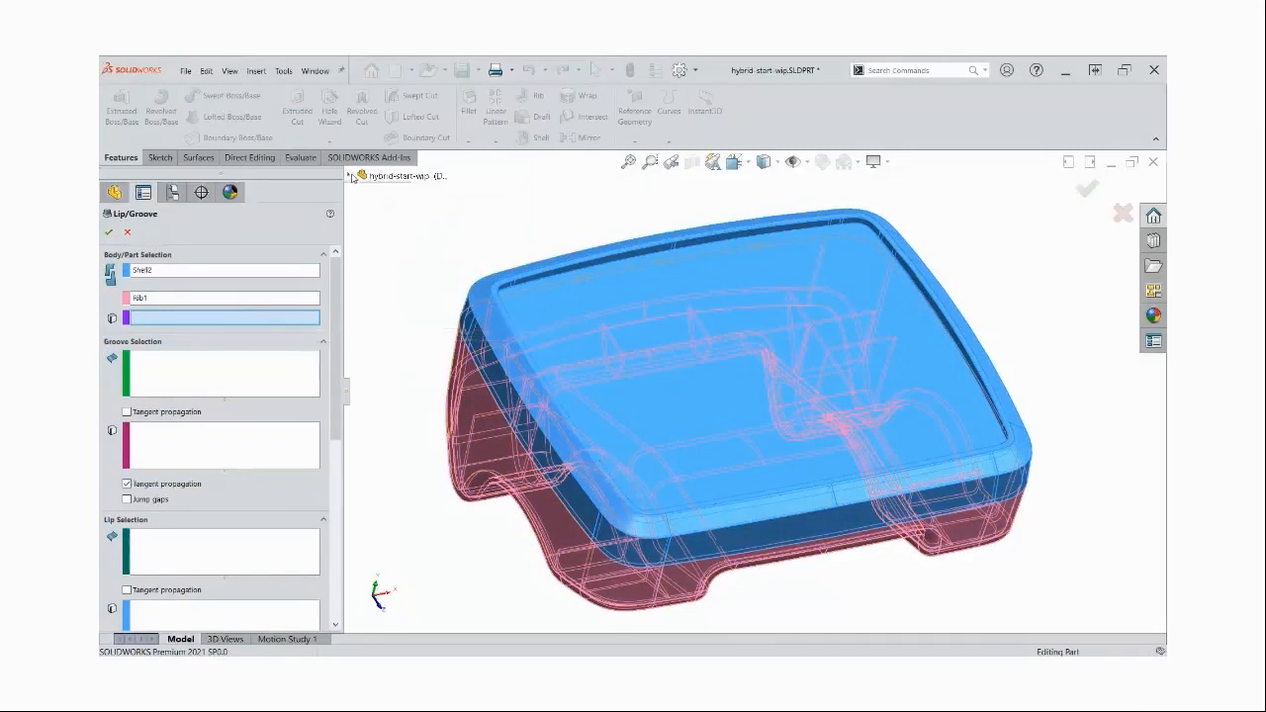
click(348, 176)
click(391, 283)
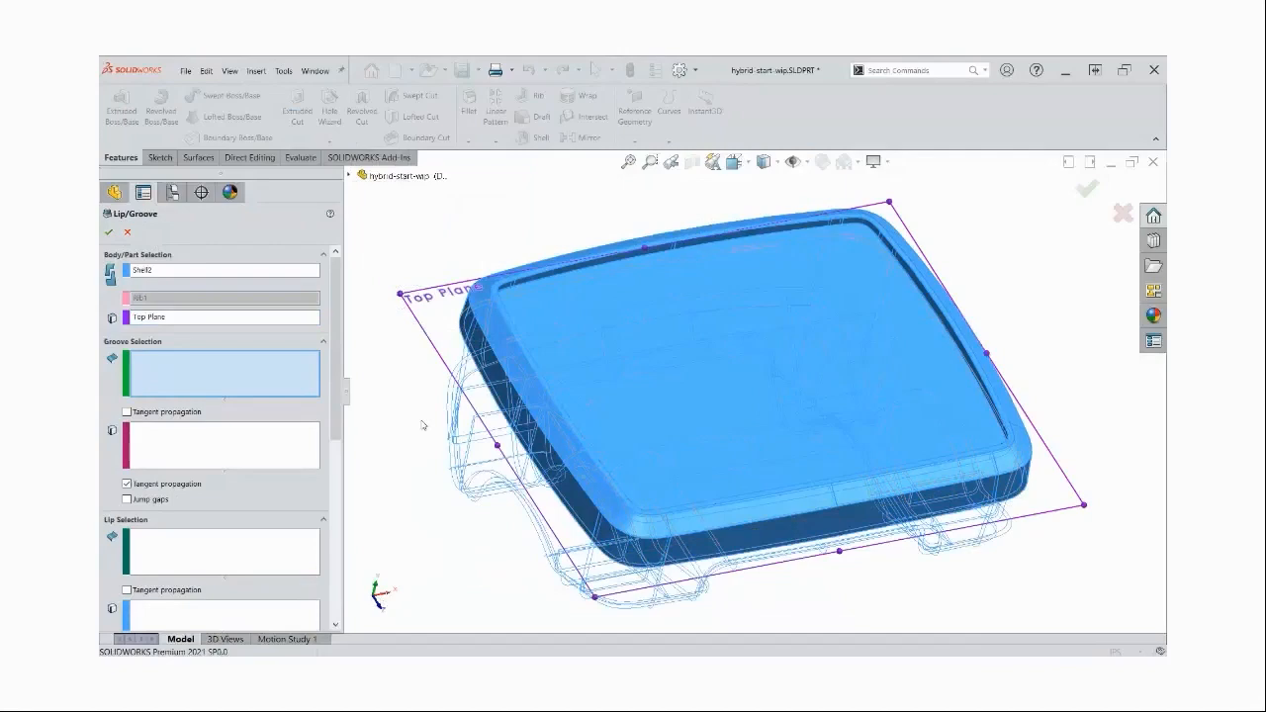
Define the groove using the upper body's parting rim face and its inner edge
middle_drag(425, 426, 723, 325)
scroll(692, 297, down, 8)
scroll(710, 294, down, 5)
click(772, 346)
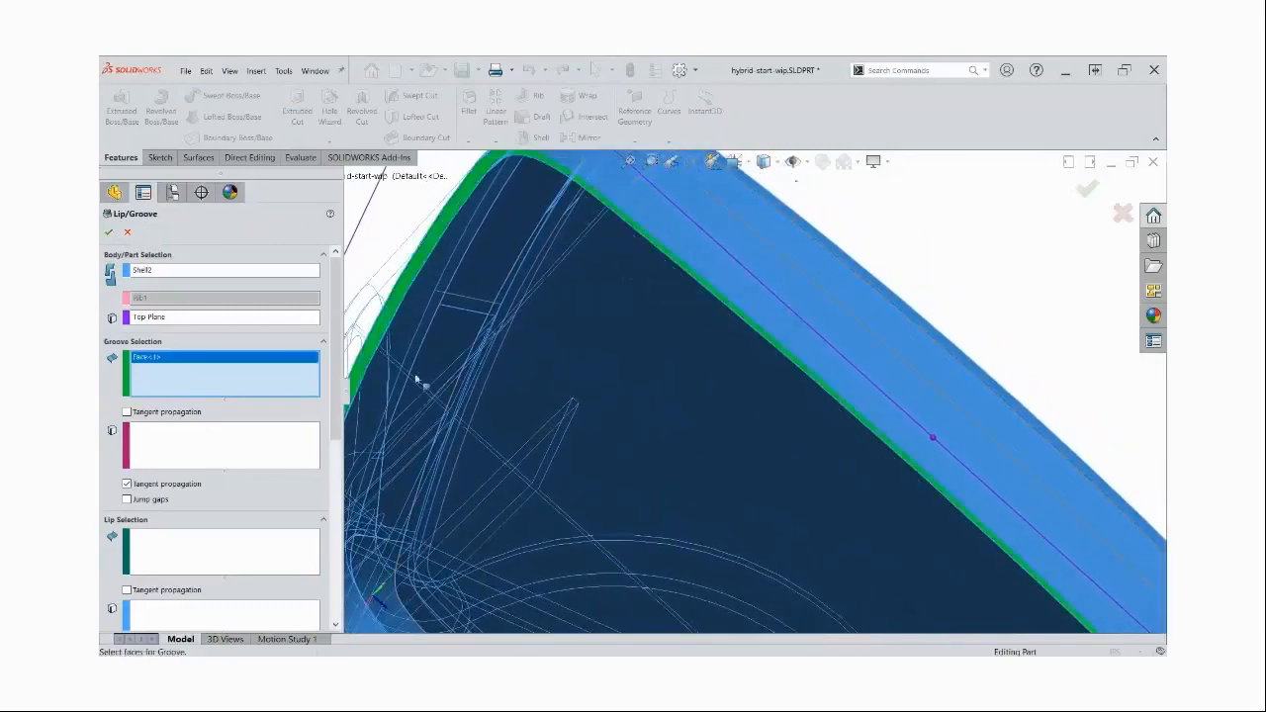
click(214, 436)
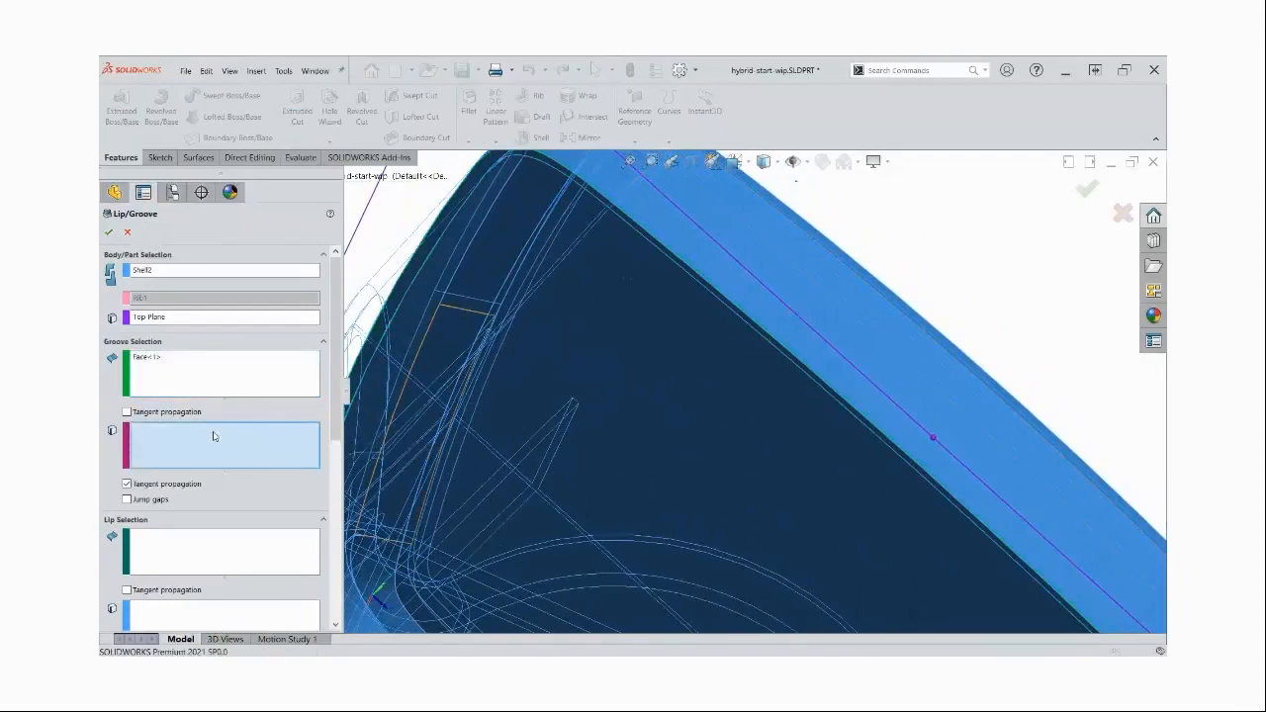
click(791, 364)
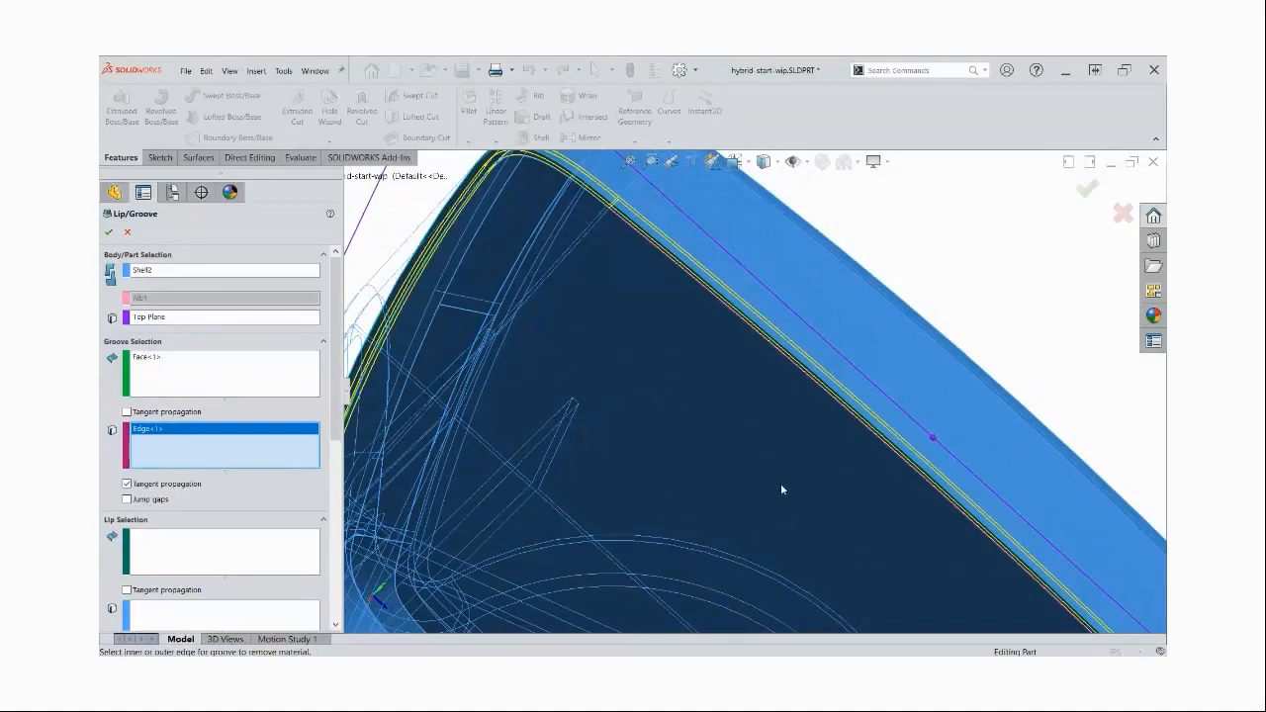
Define the lip using the lower body's rim face and its inner edge
scroll(770, 461, up, 4)
middle_drag(770, 464, 768, 459)
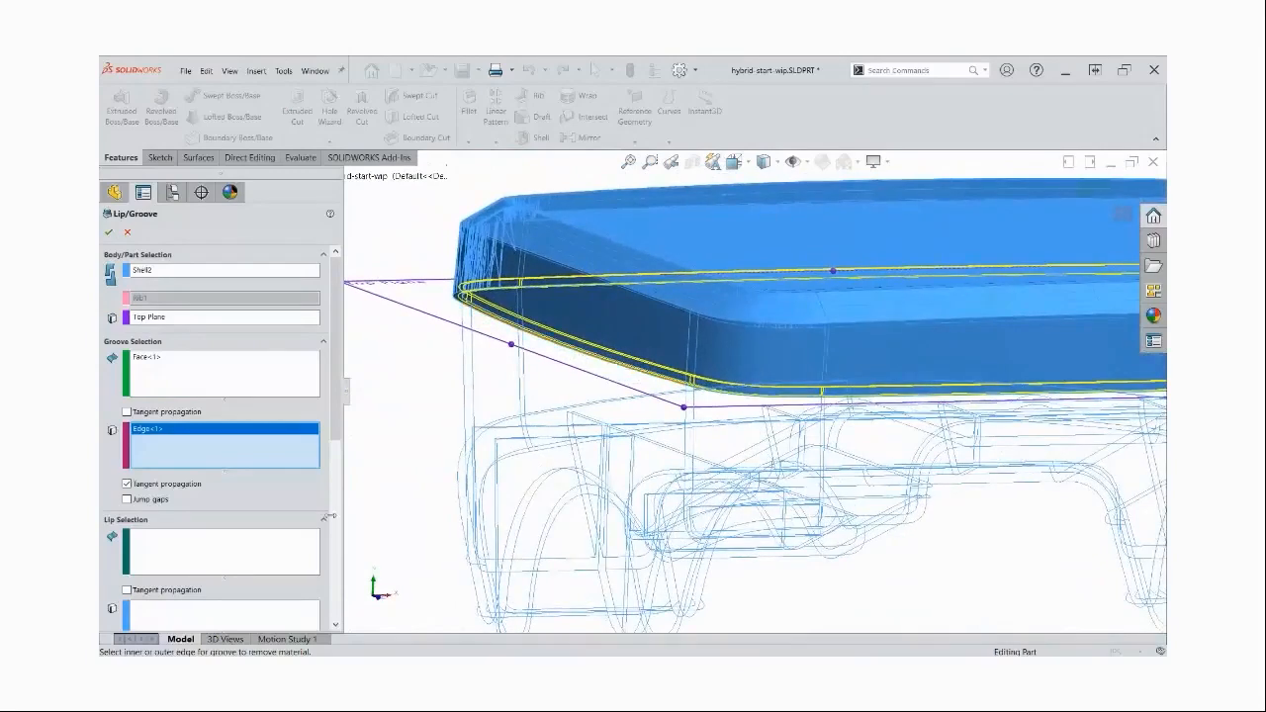
click(177, 547)
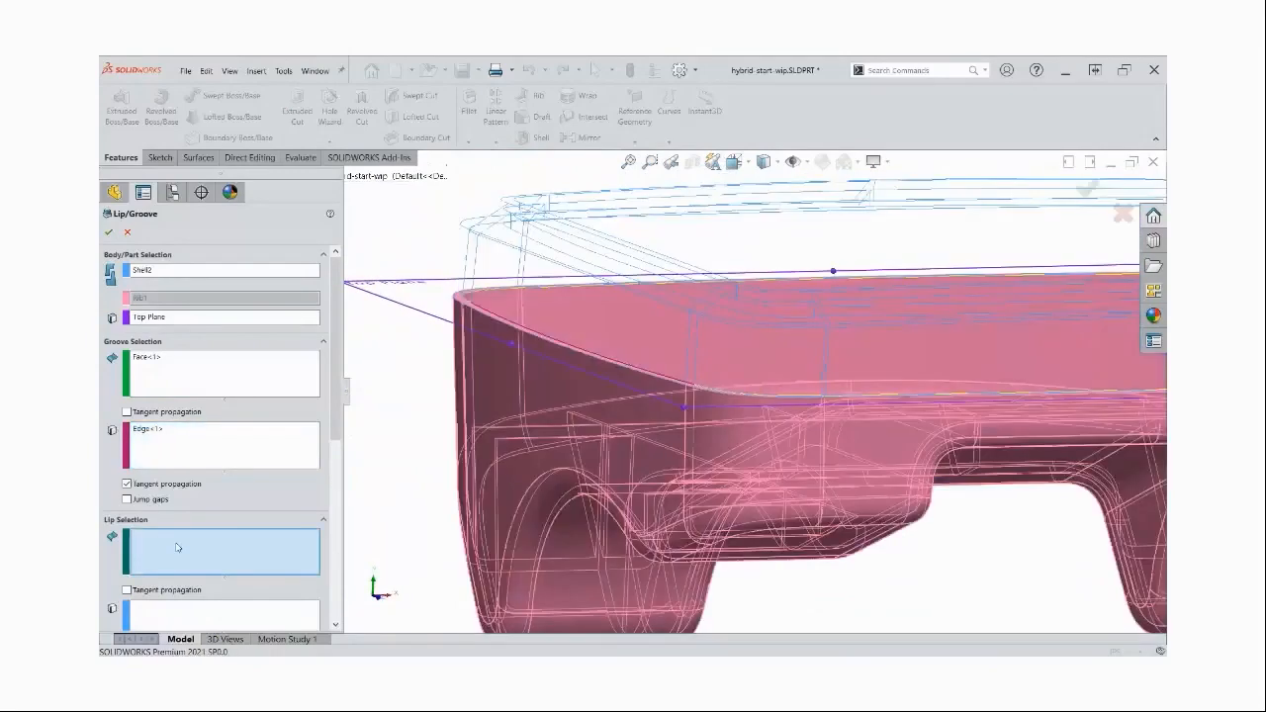
click(509, 329)
middle_drag(510, 330, 529, 329)
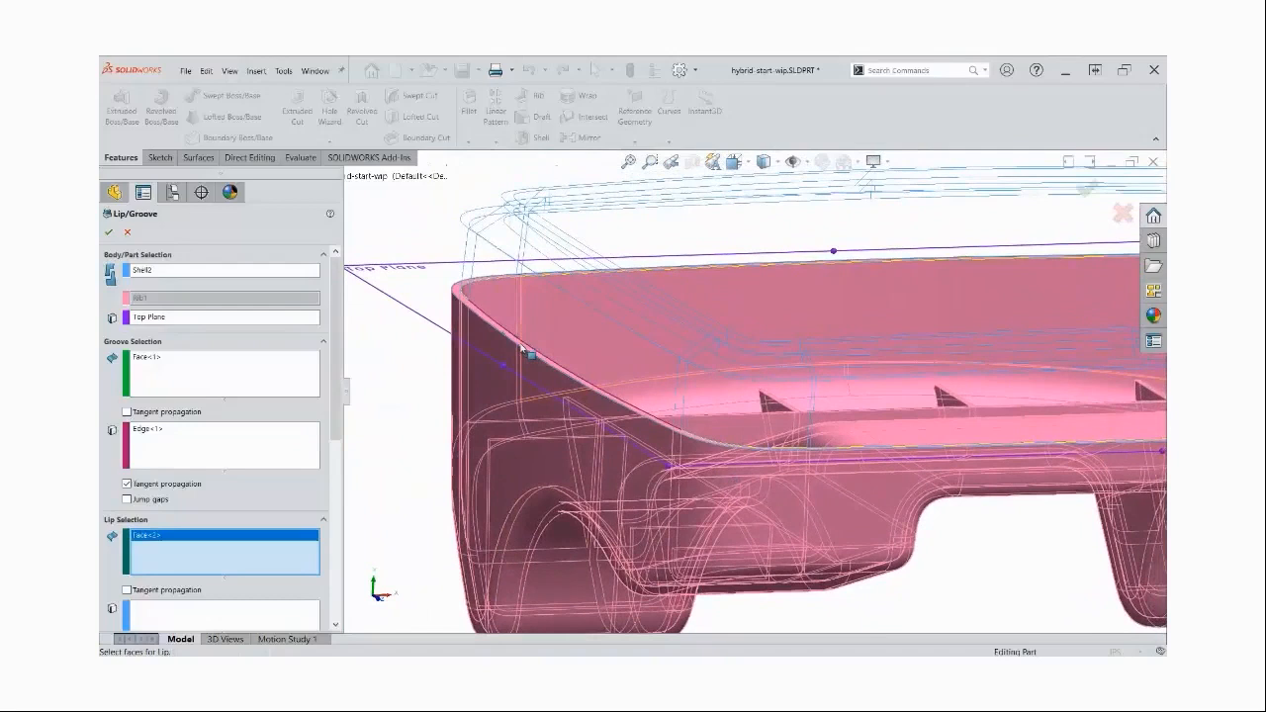
click(253, 615)
click(531, 350)
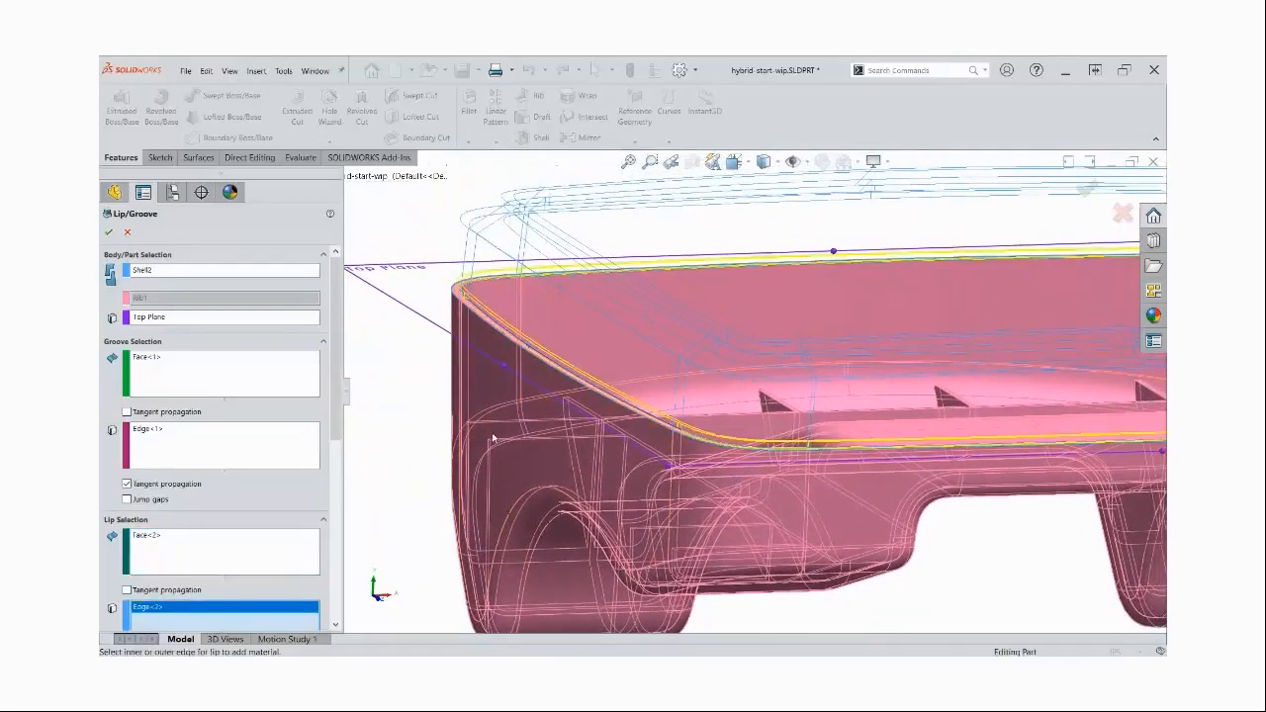
Load the LIPGROOVE.sldfvt favorite for the lip/groove parameters and create the feature
scroll(331, 436, down, 5)
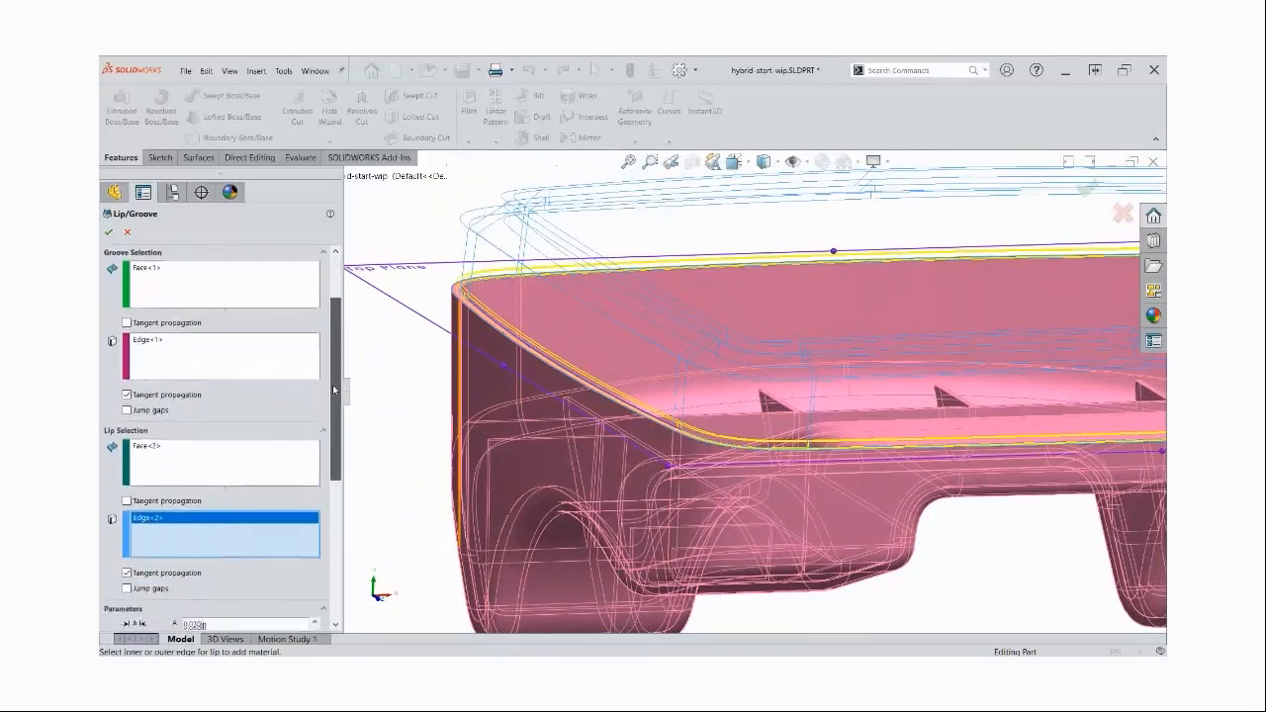
scroll(331, 435, down, 5)
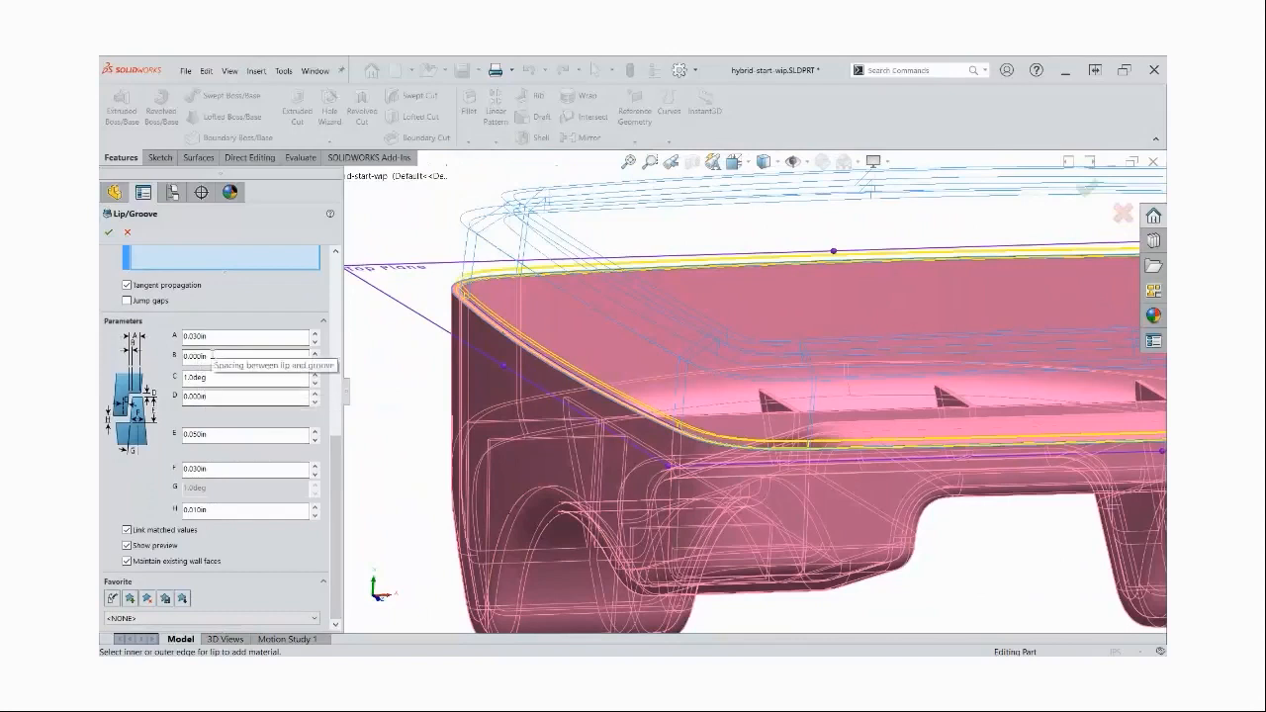
click(183, 598)
click(799, 352)
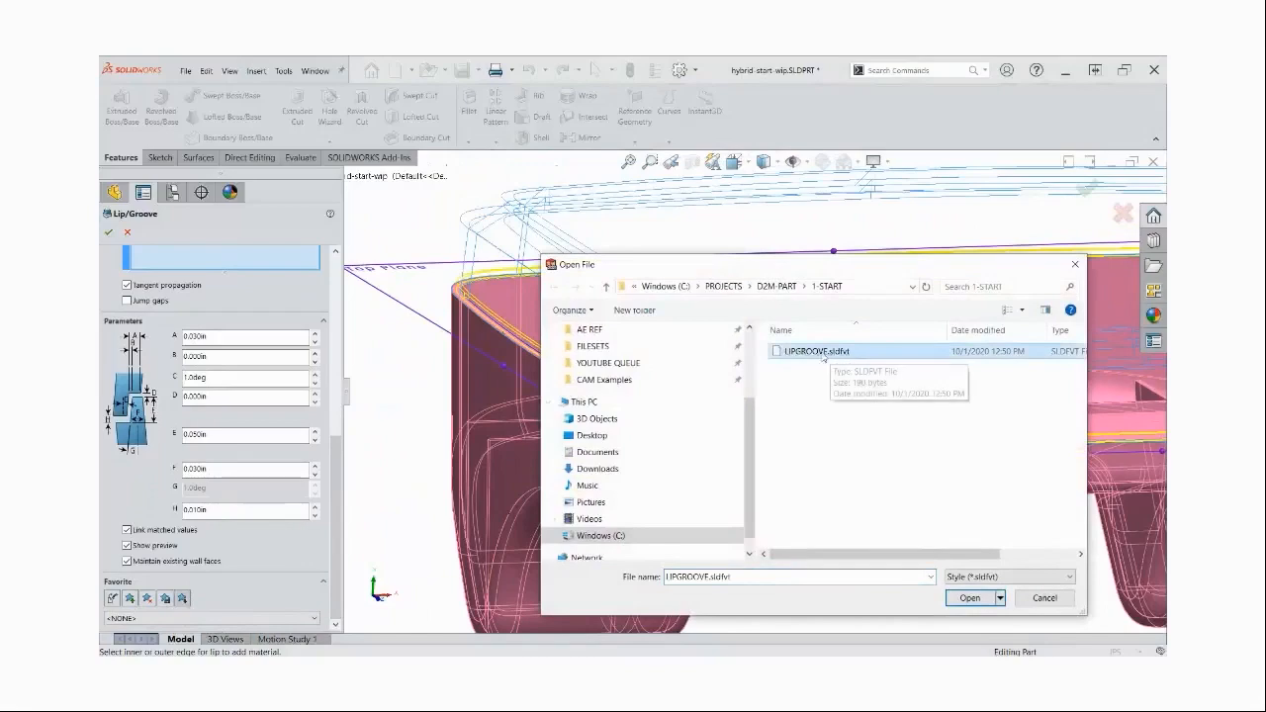
click(970, 598)
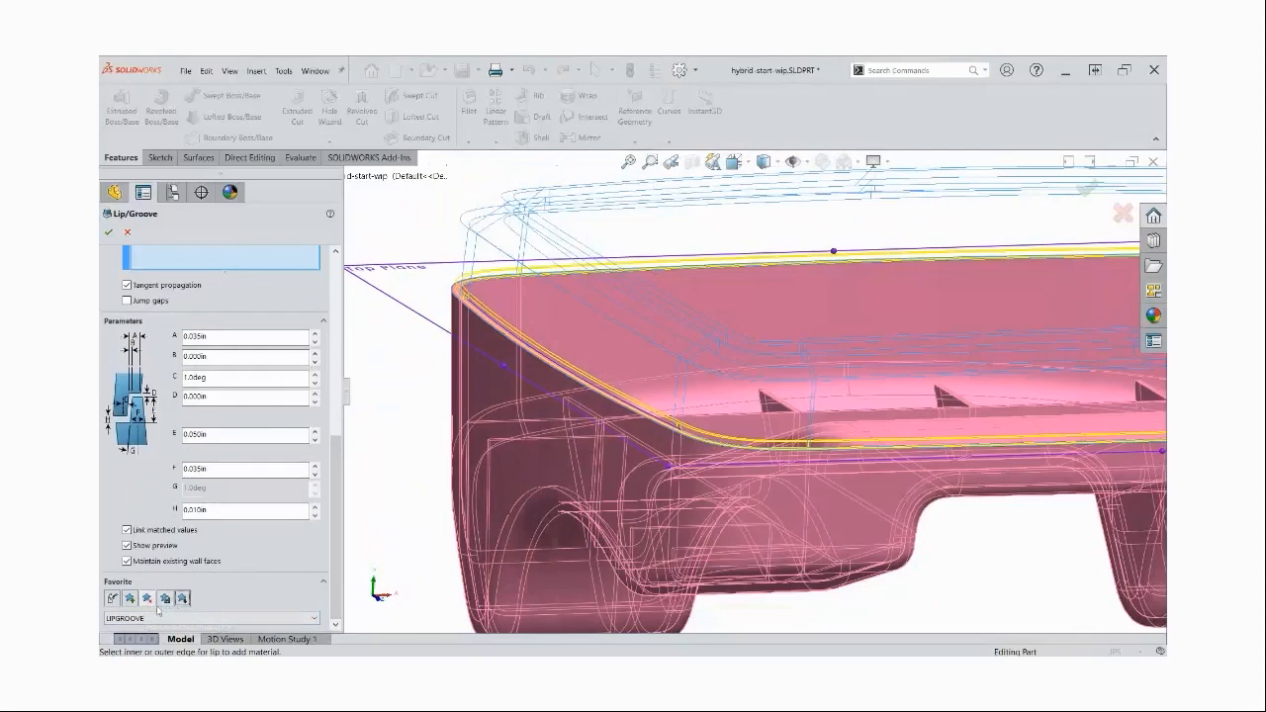
click(111, 234)
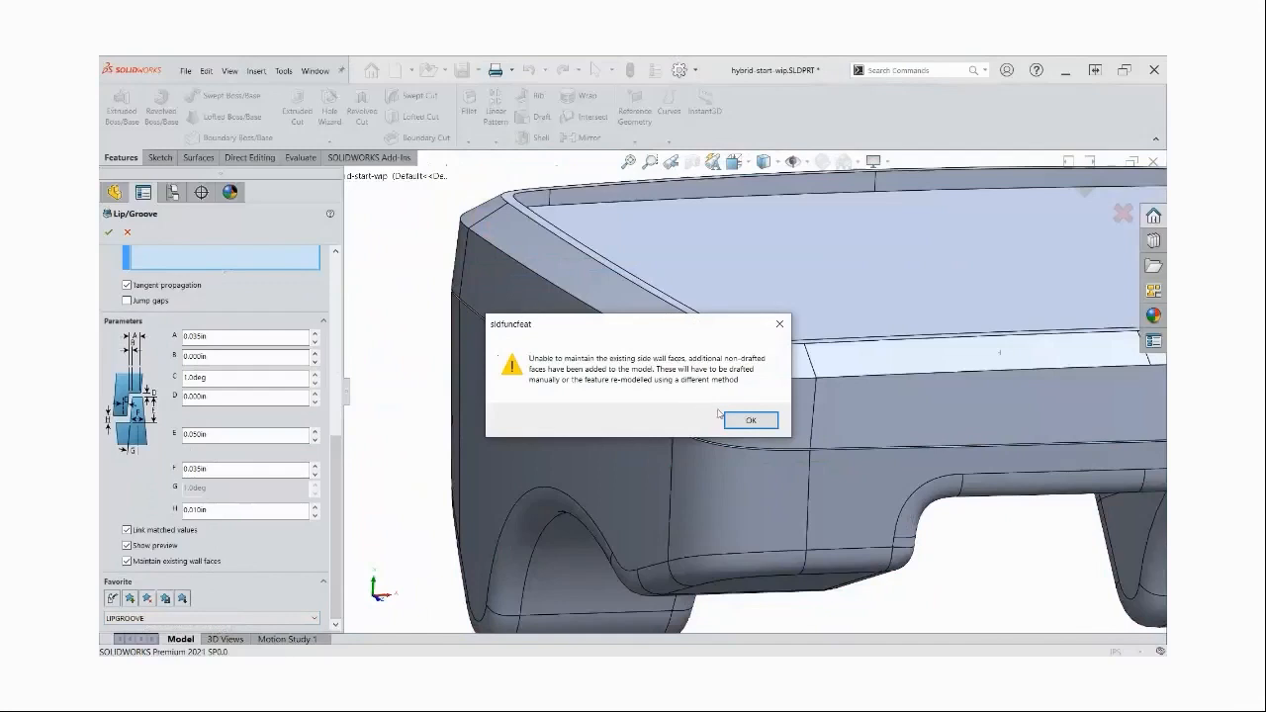
click(749, 419)
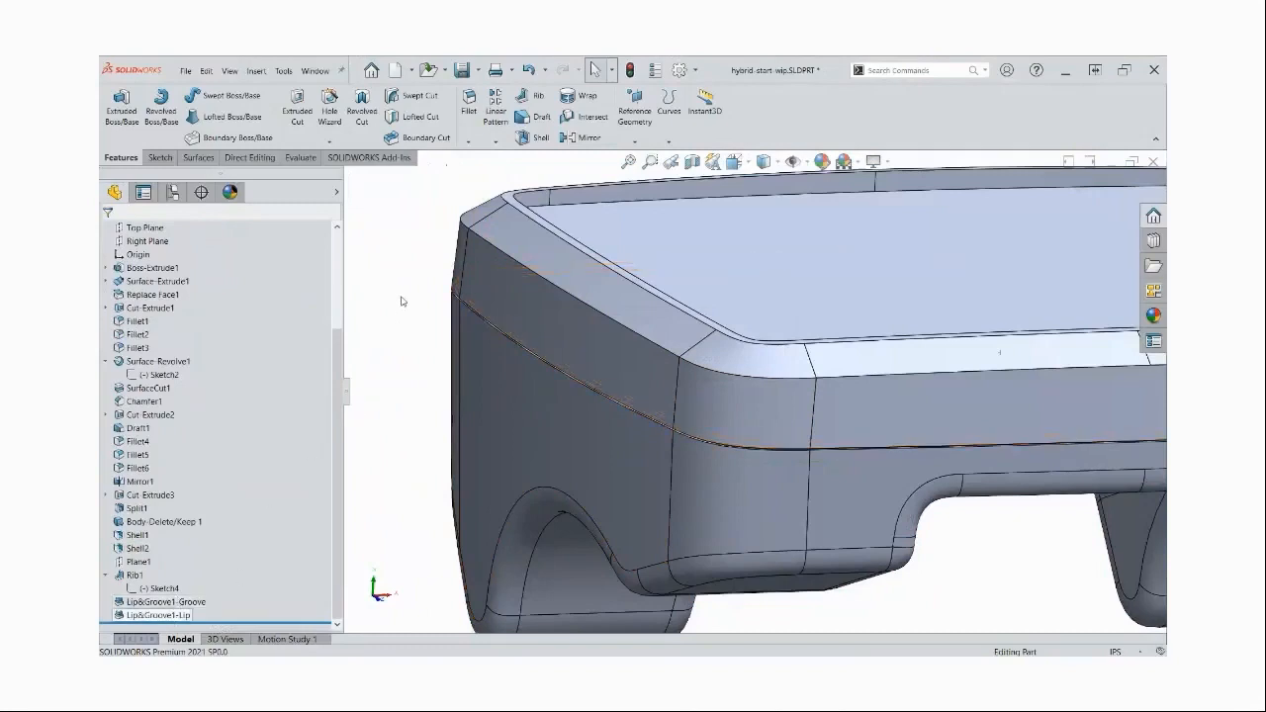
Section the part at the Front Plane, examine the lip and groove joint in the side wall, and turn the section off
click(693, 162)
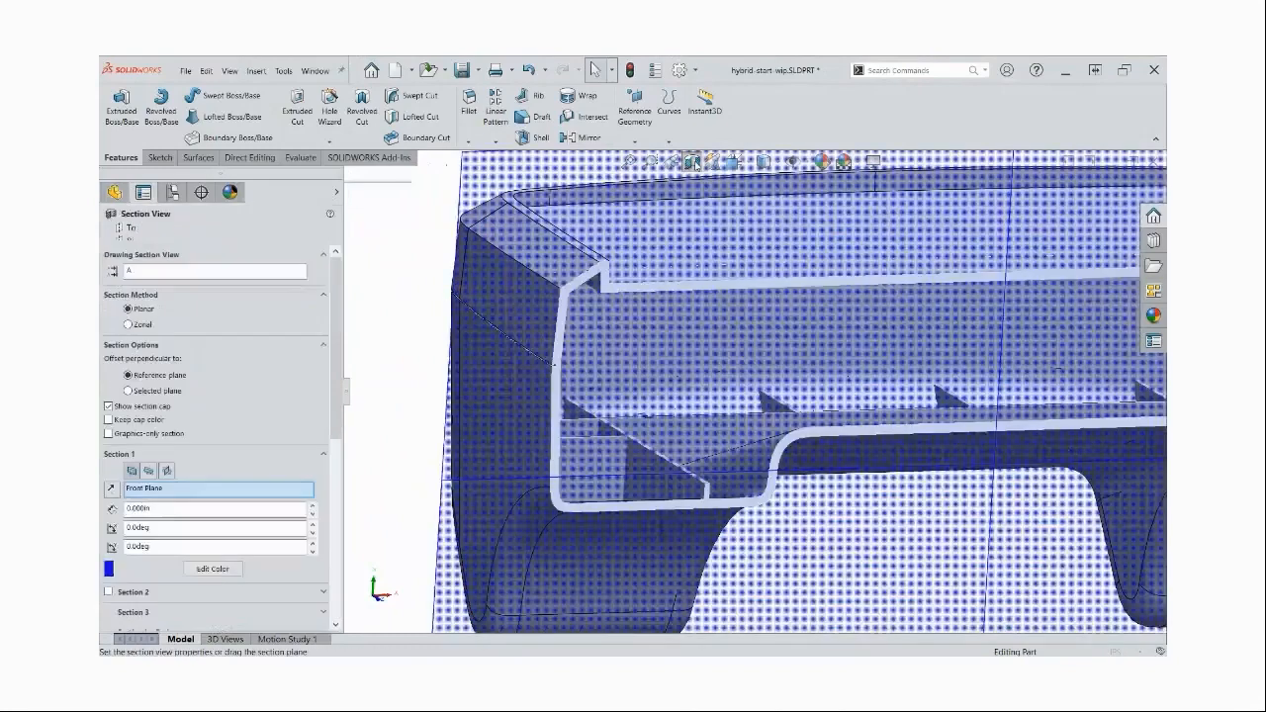
click(126, 234)
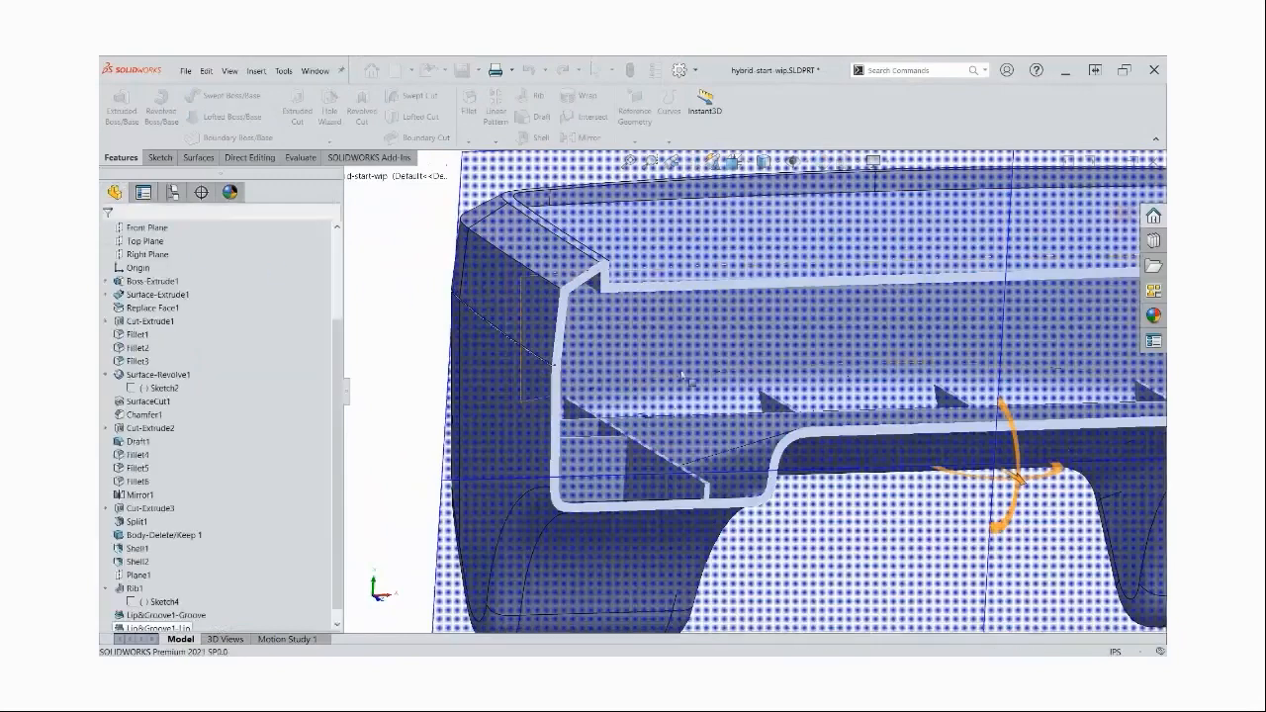
scroll(599, 376, down, 5)
scroll(603, 374, down, 4)
middle_drag(604, 369, 579, 330)
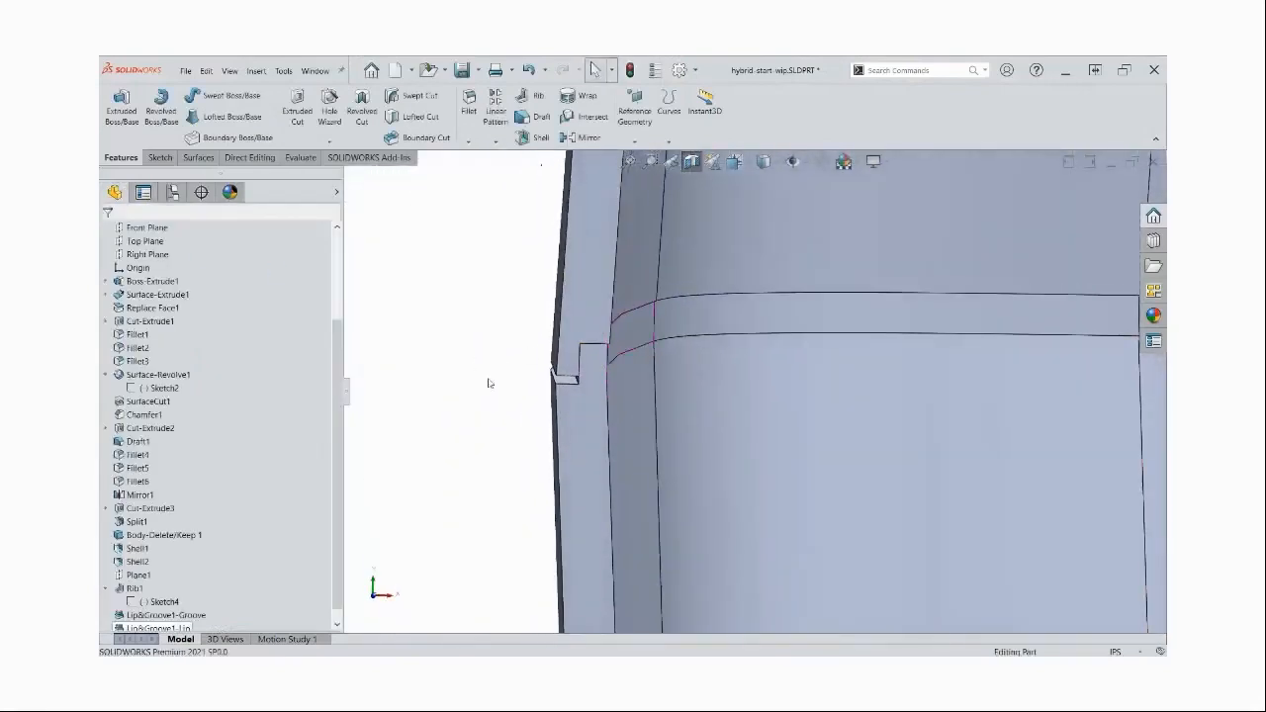
click(646, 329)
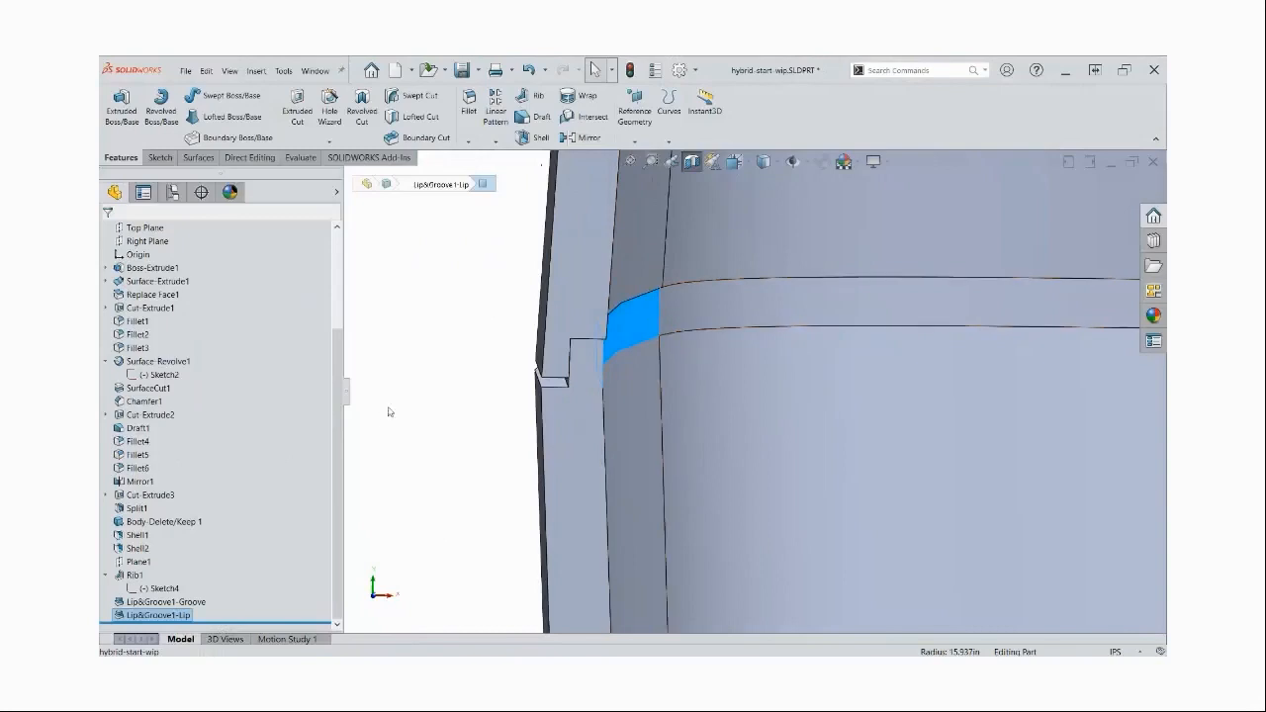
click(435, 397)
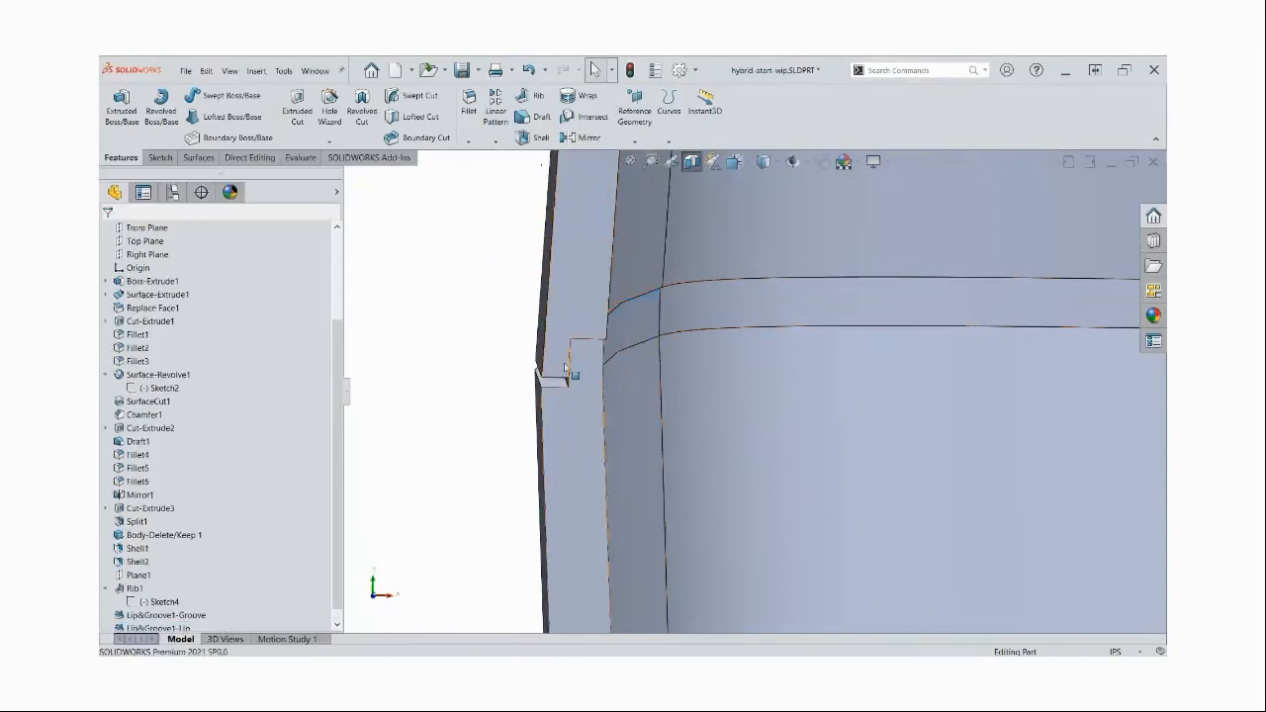
scroll(732, 441, up, 2)
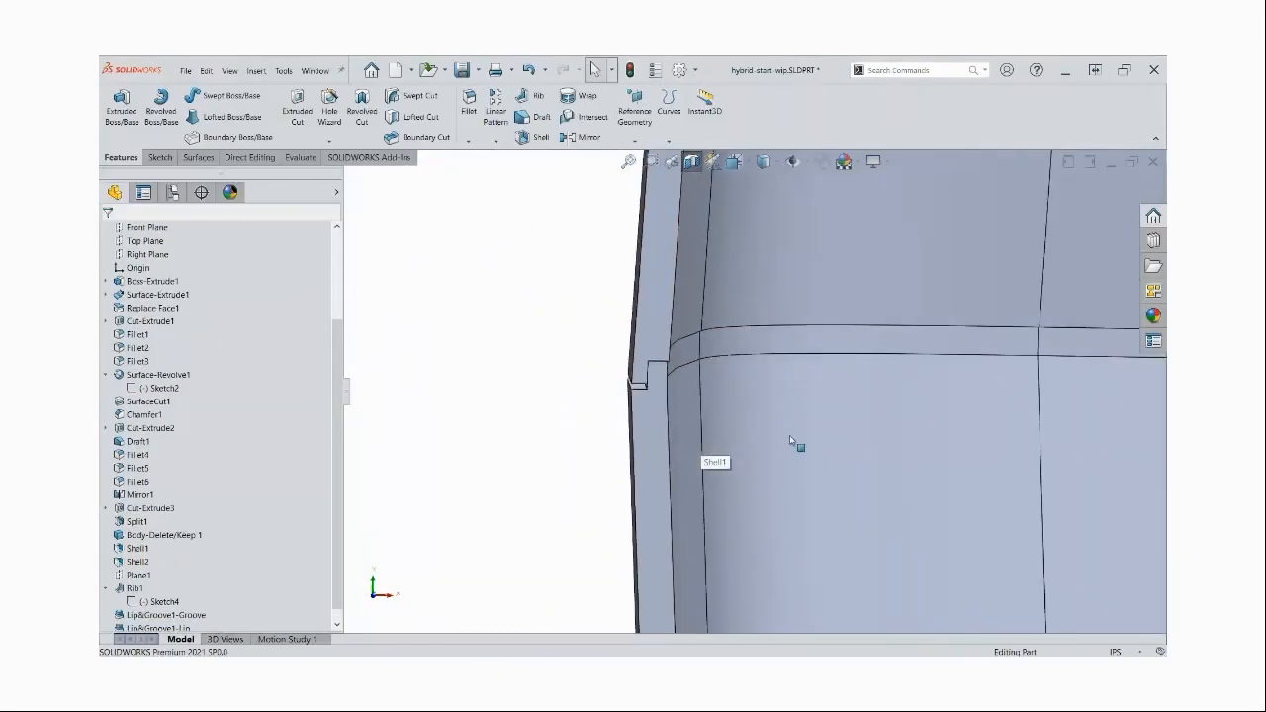
scroll(743, 316, up, 5)
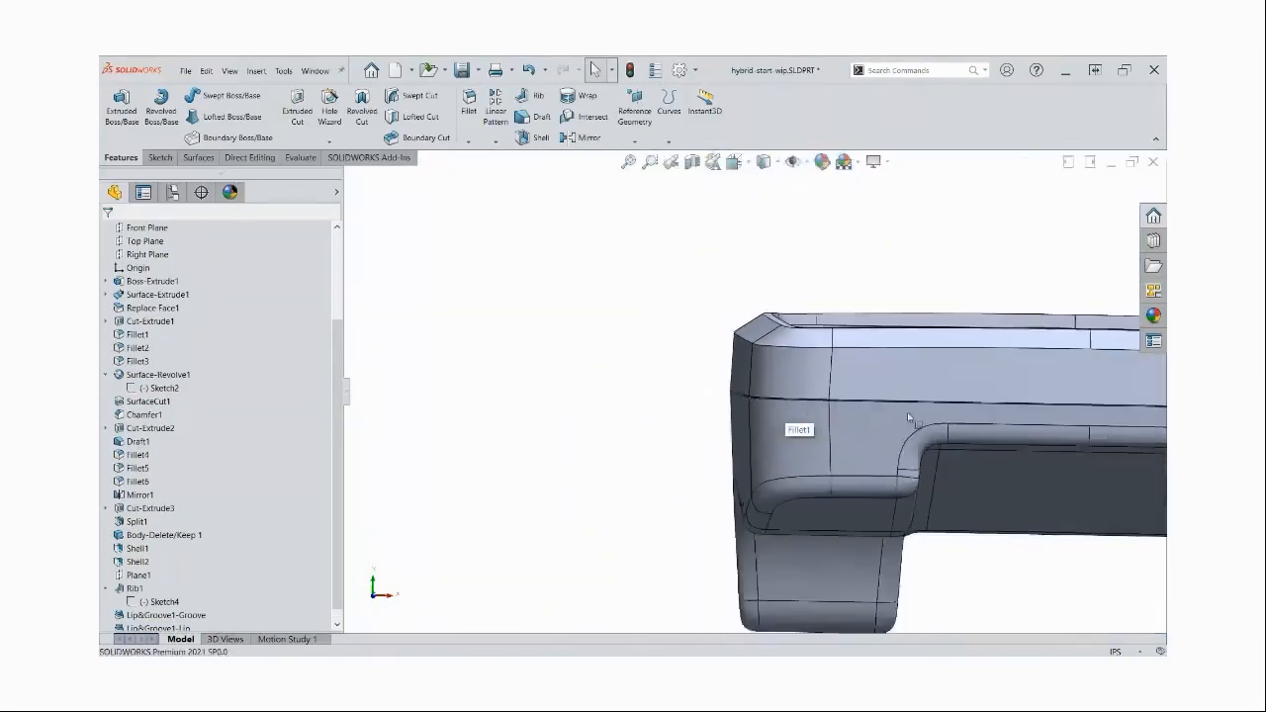
Hide the upper body to expose the inside of the ribbed lower body
scroll(908, 420, up, 3)
middle_drag(909, 419, 661, 376)
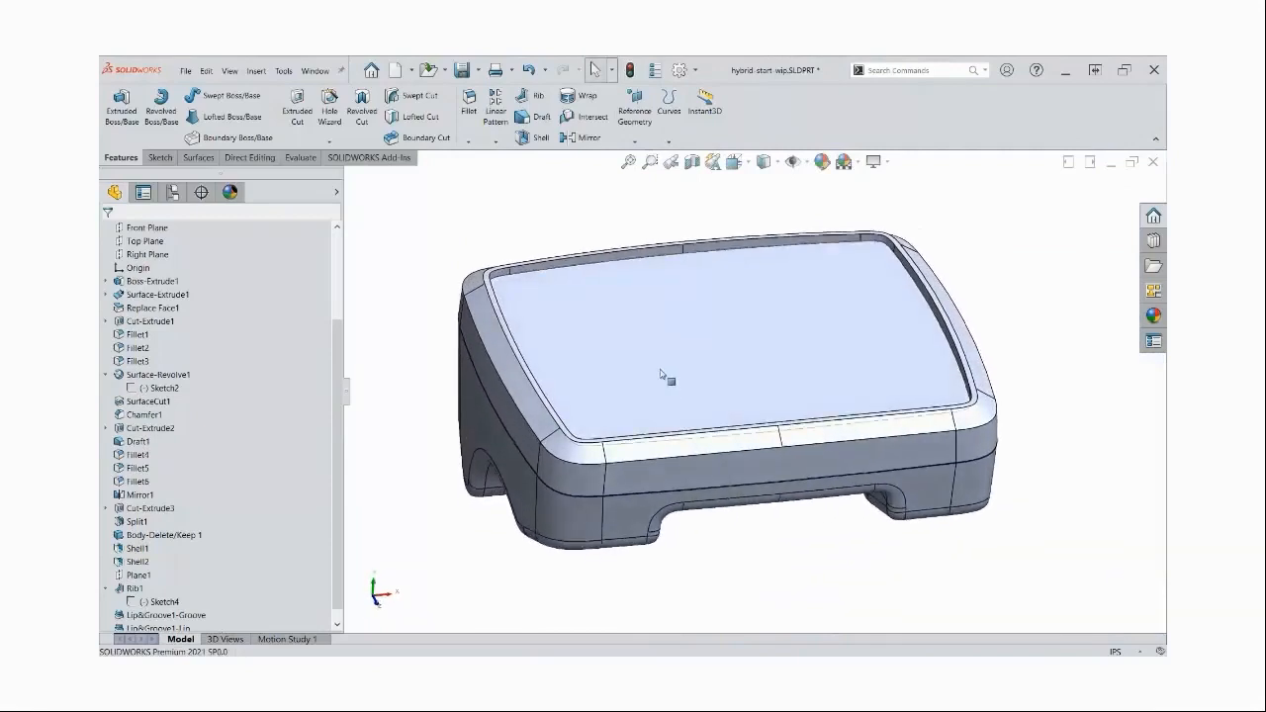
key(Tab)
middle_drag(663, 329, 661, 368)
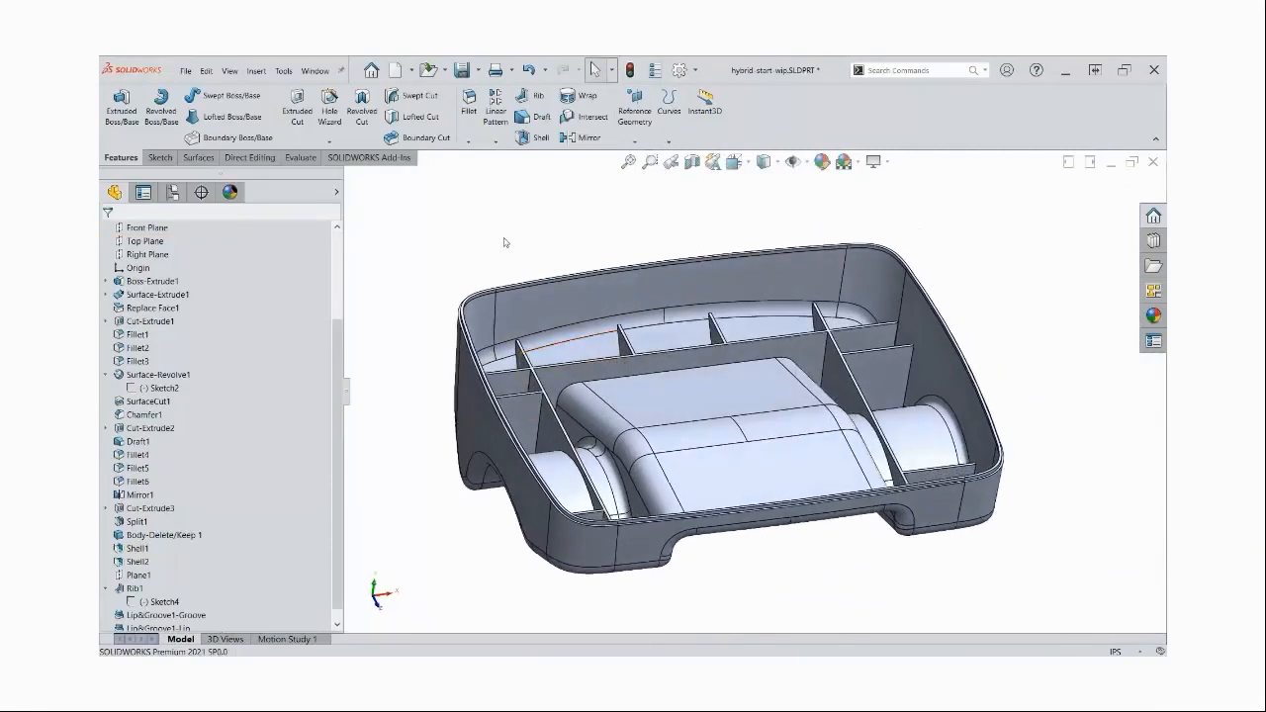
Run a draft analysis on the lower body with Top Plane as the pull direction and a 0.5° draft angle
click(309, 161)
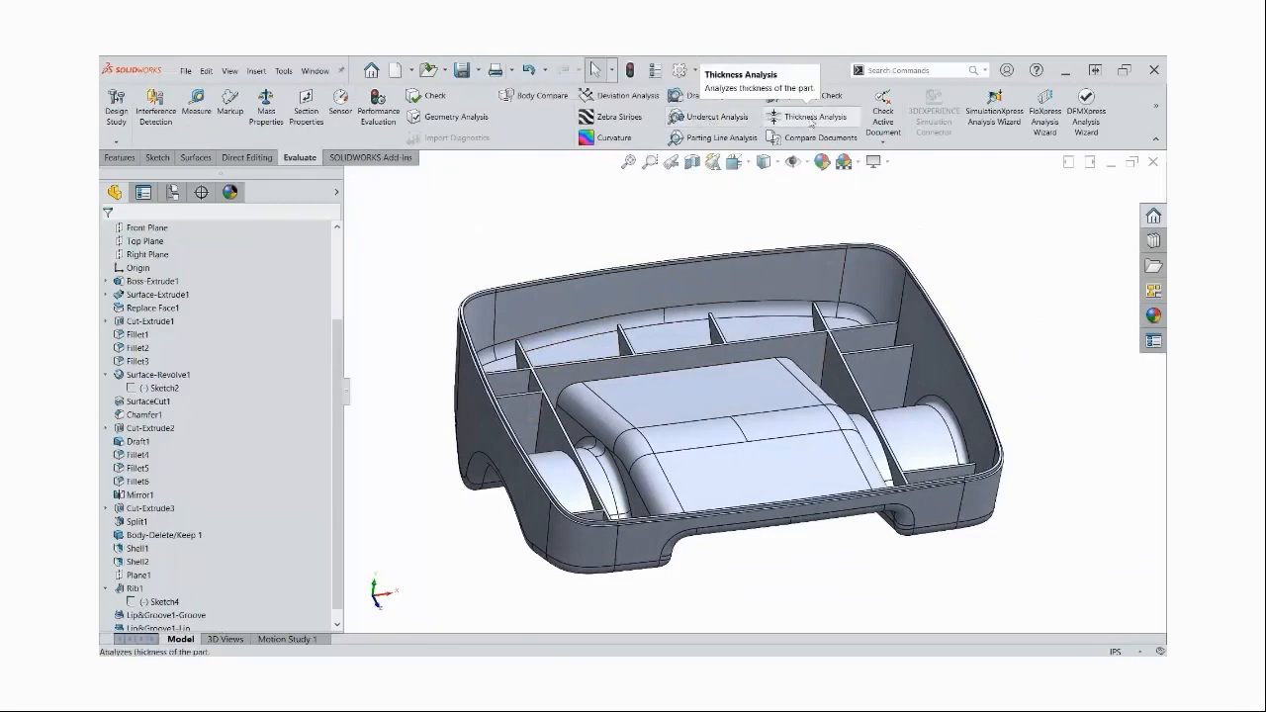
click(691, 96)
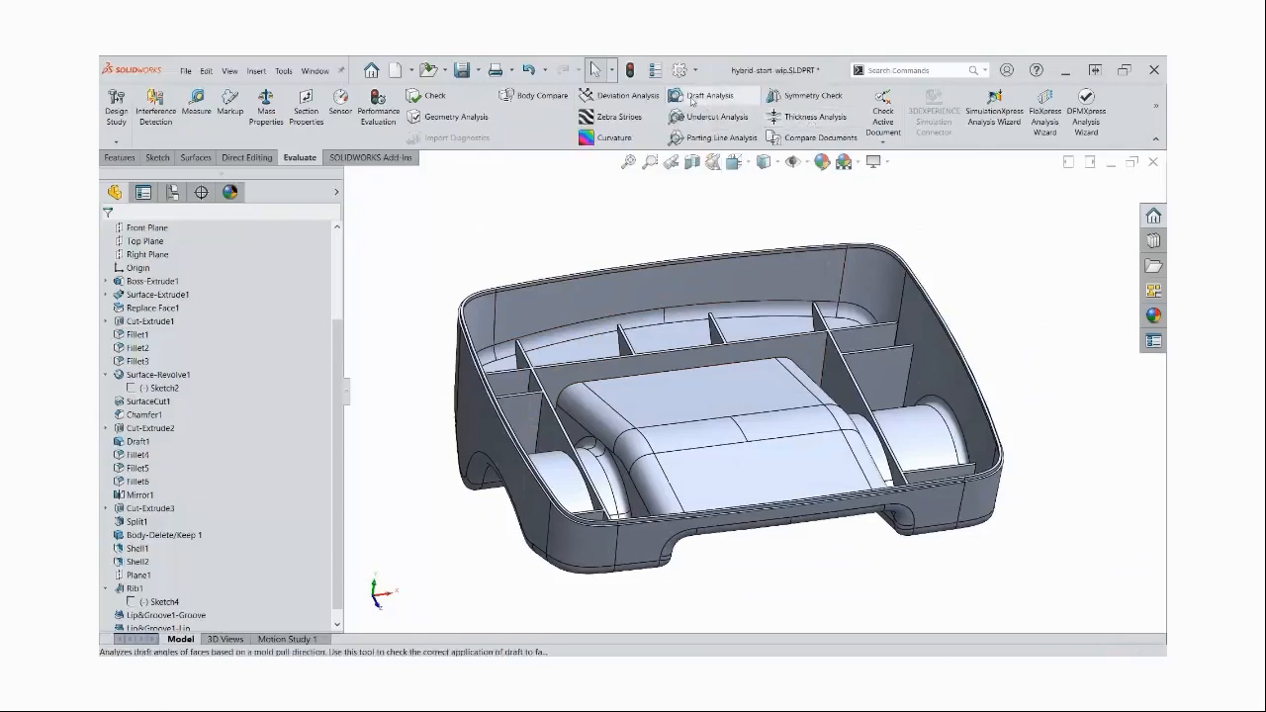
click(350, 177)
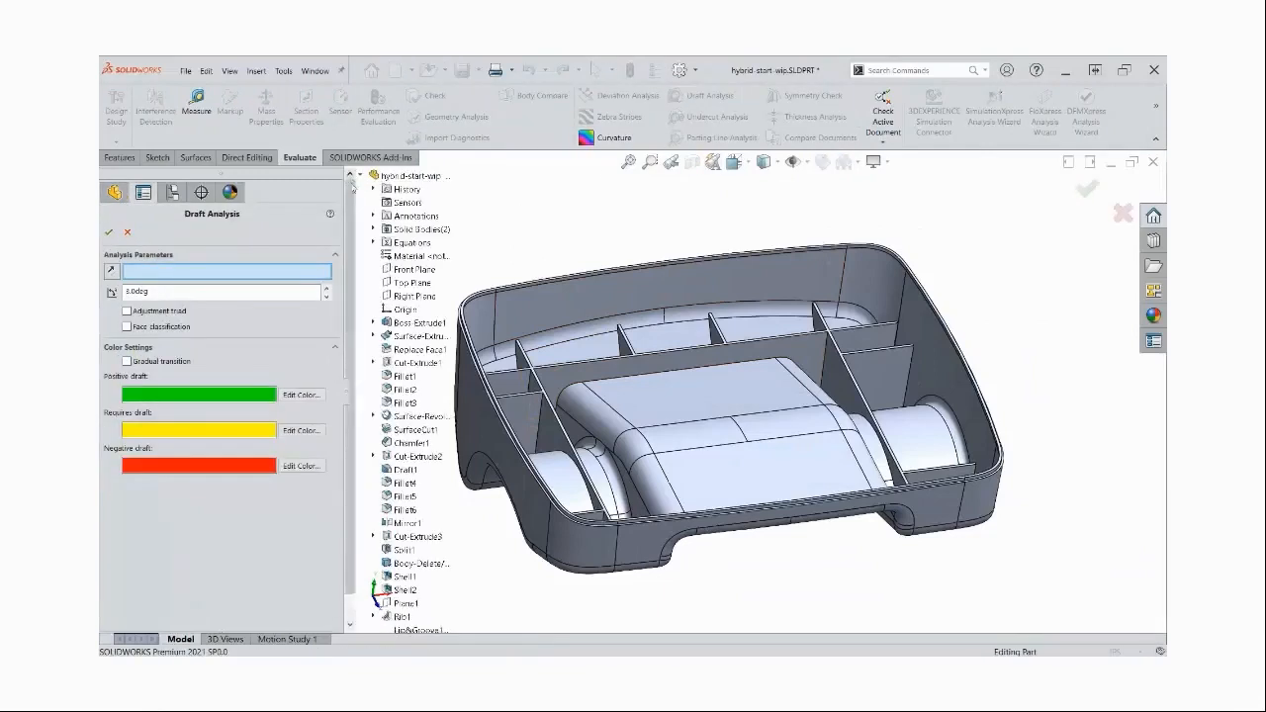
click(406, 284)
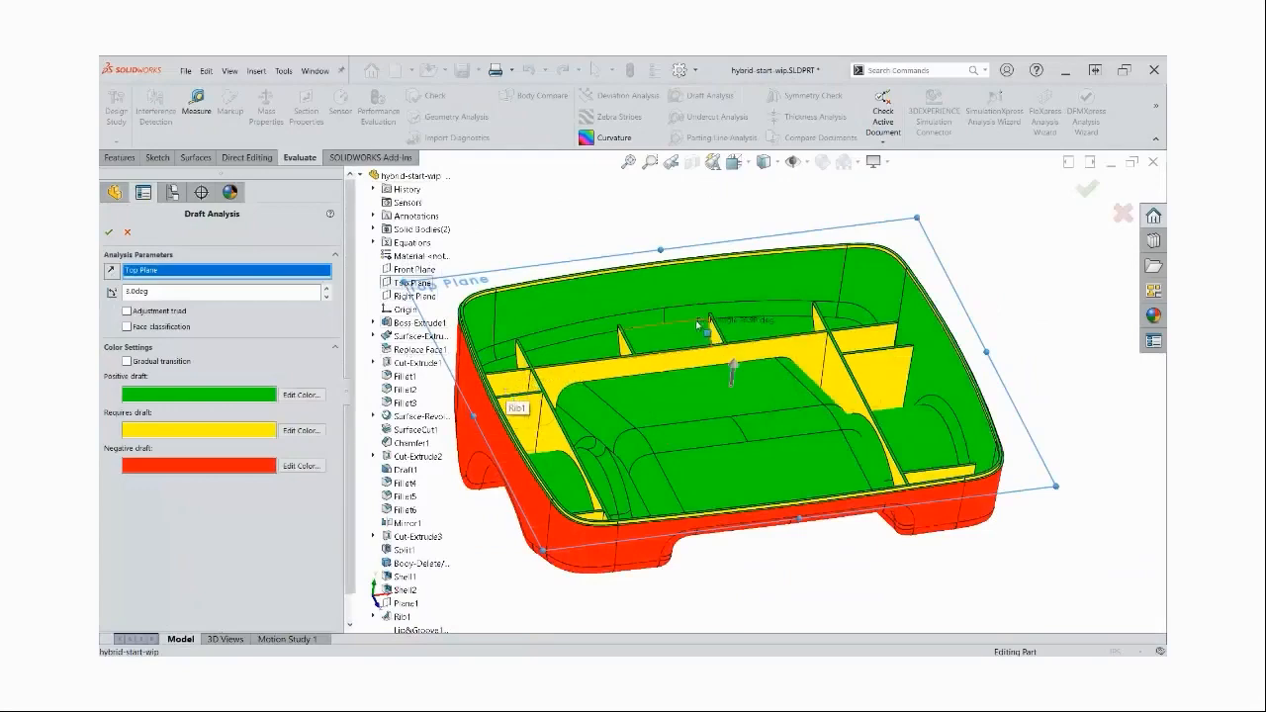
middle_drag(651, 268, 618, 302)
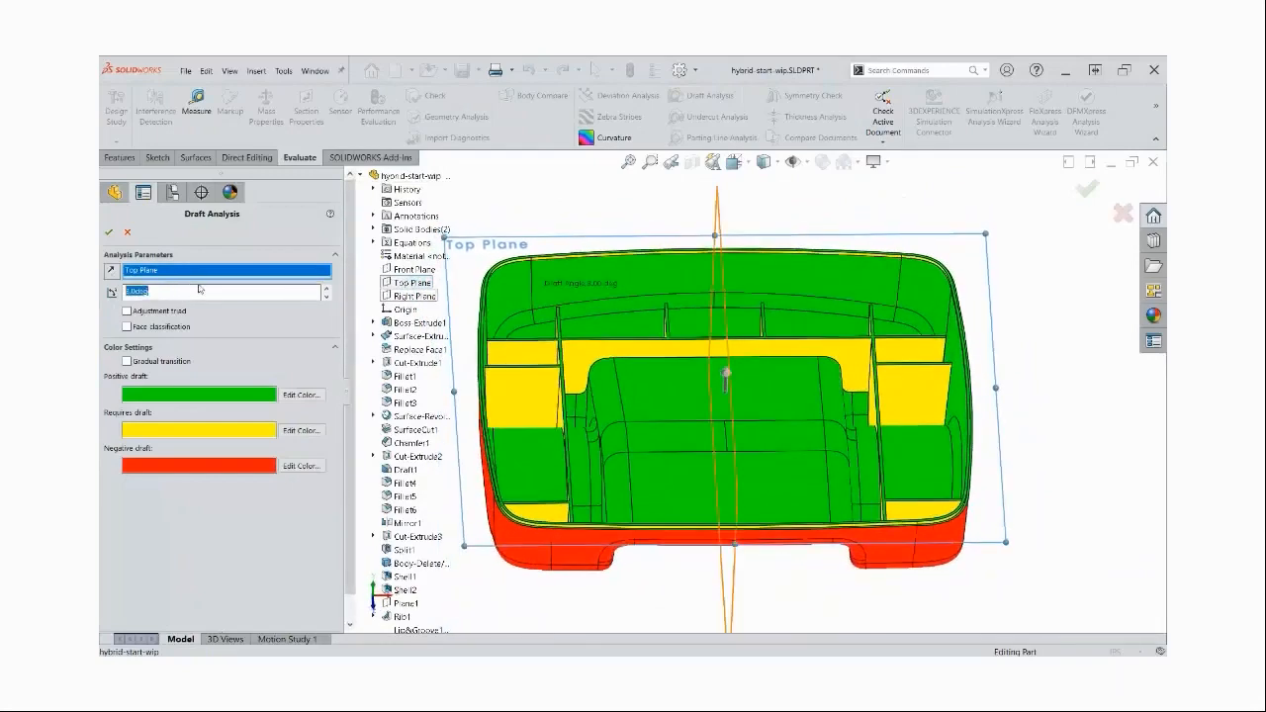
key(Return)
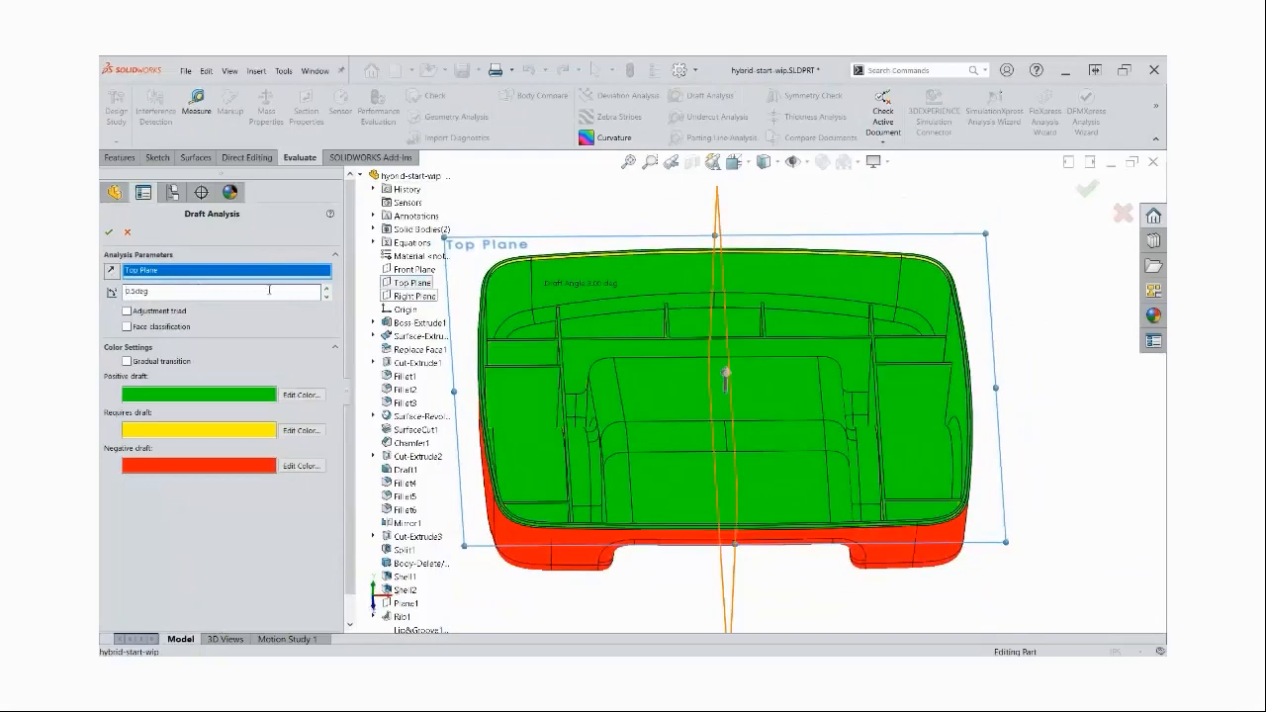
Examine the draft colours along the lower body's inner rim and accept the draft analysis
middle_drag(762, 320, 704, 362)
scroll(562, 290, down, 3)
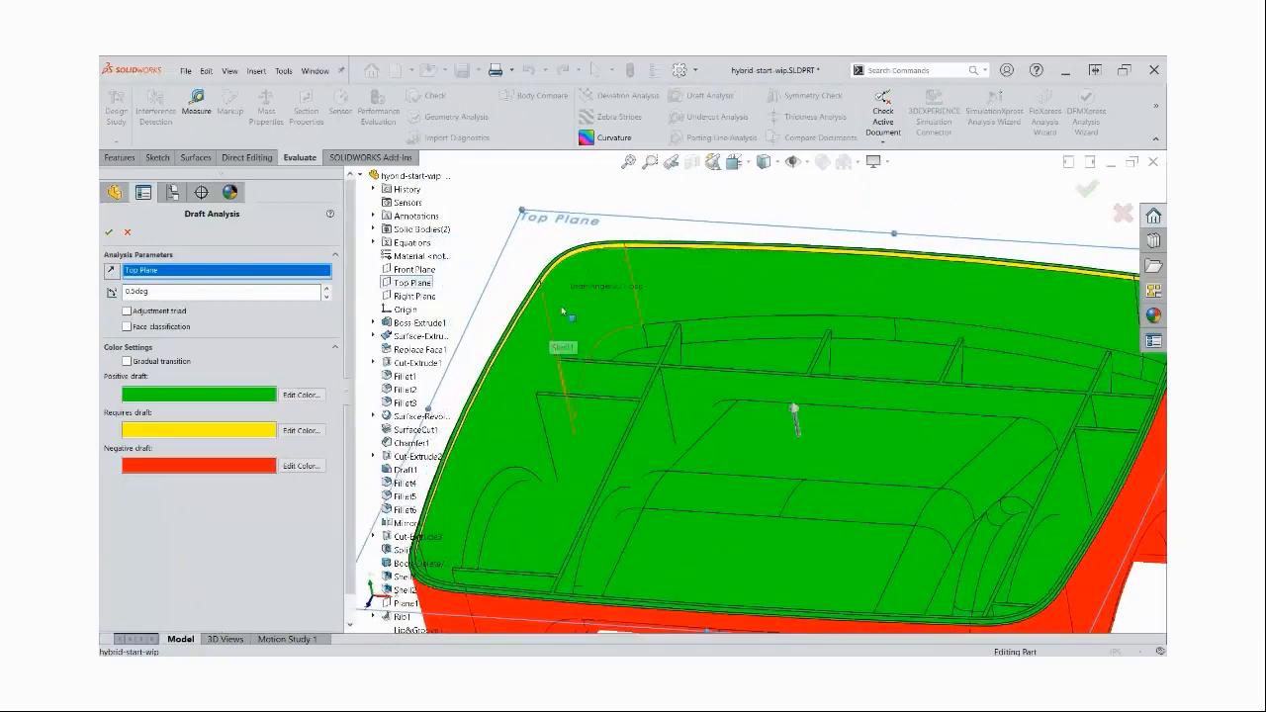
click(109, 233)
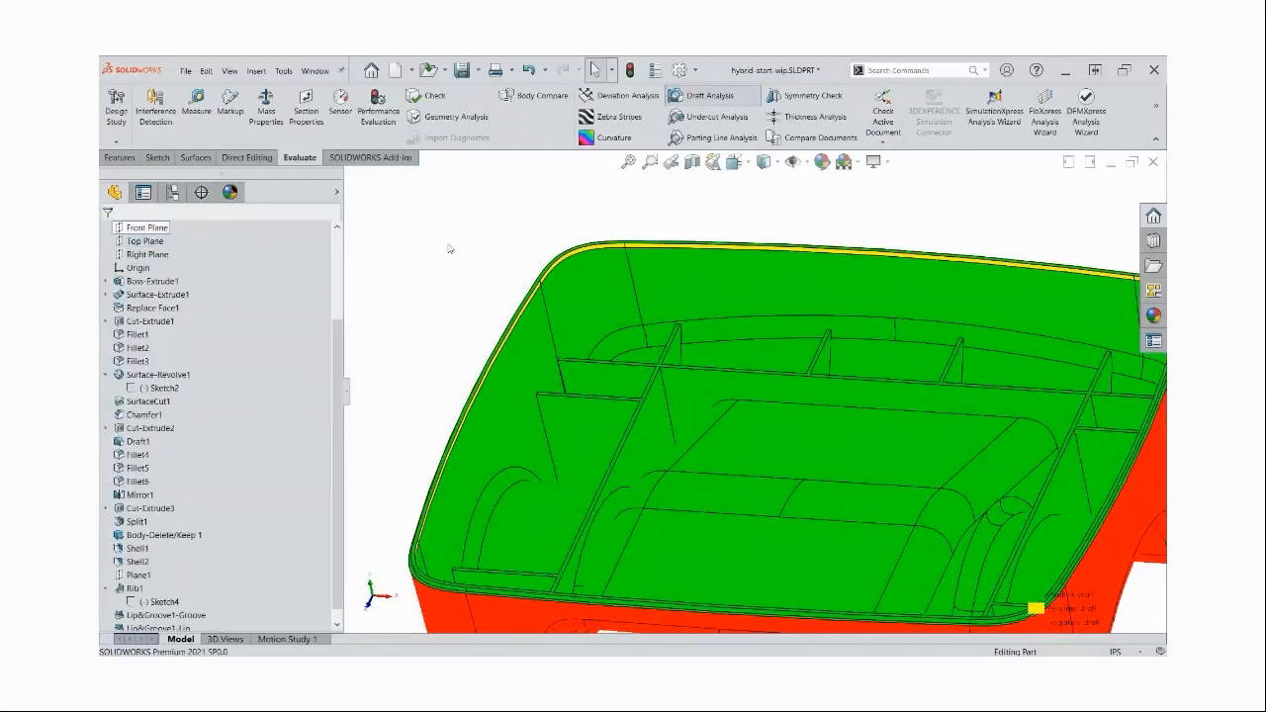
Start a parting line draft with Top Plane as the direction of pull and the rim's tangent inner edges as parting lines
click(124, 158)
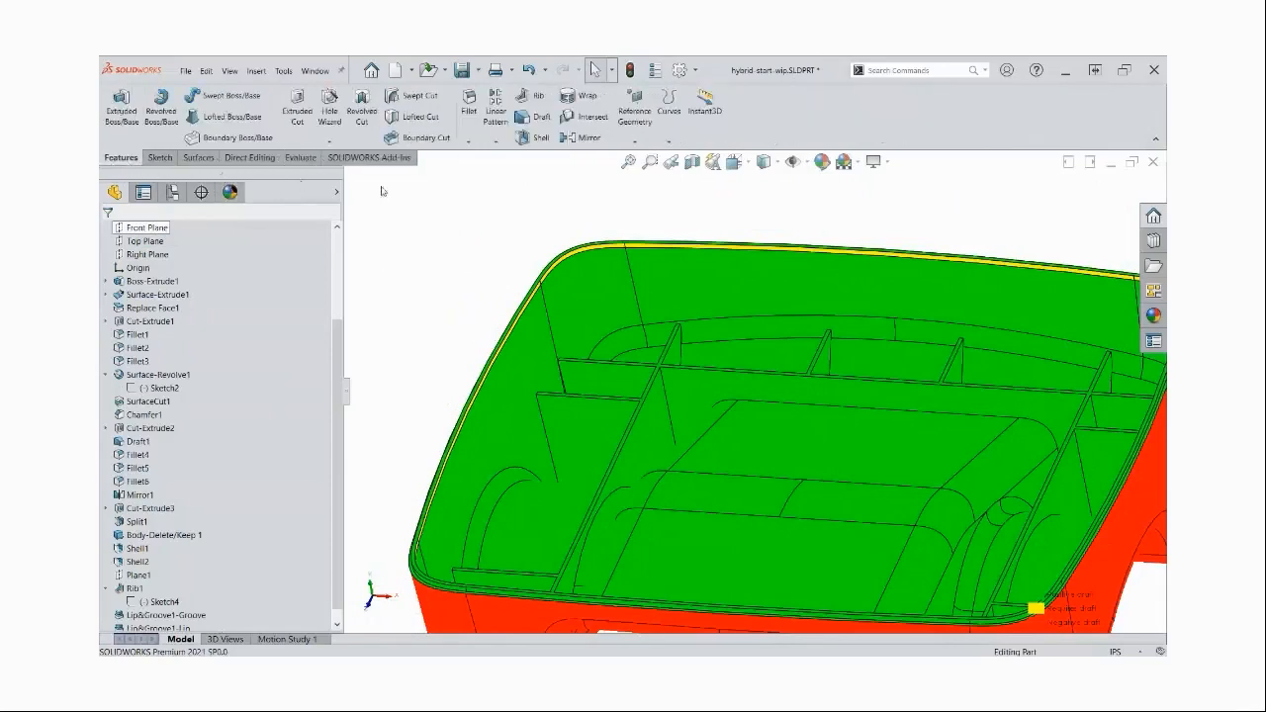
click(540, 118)
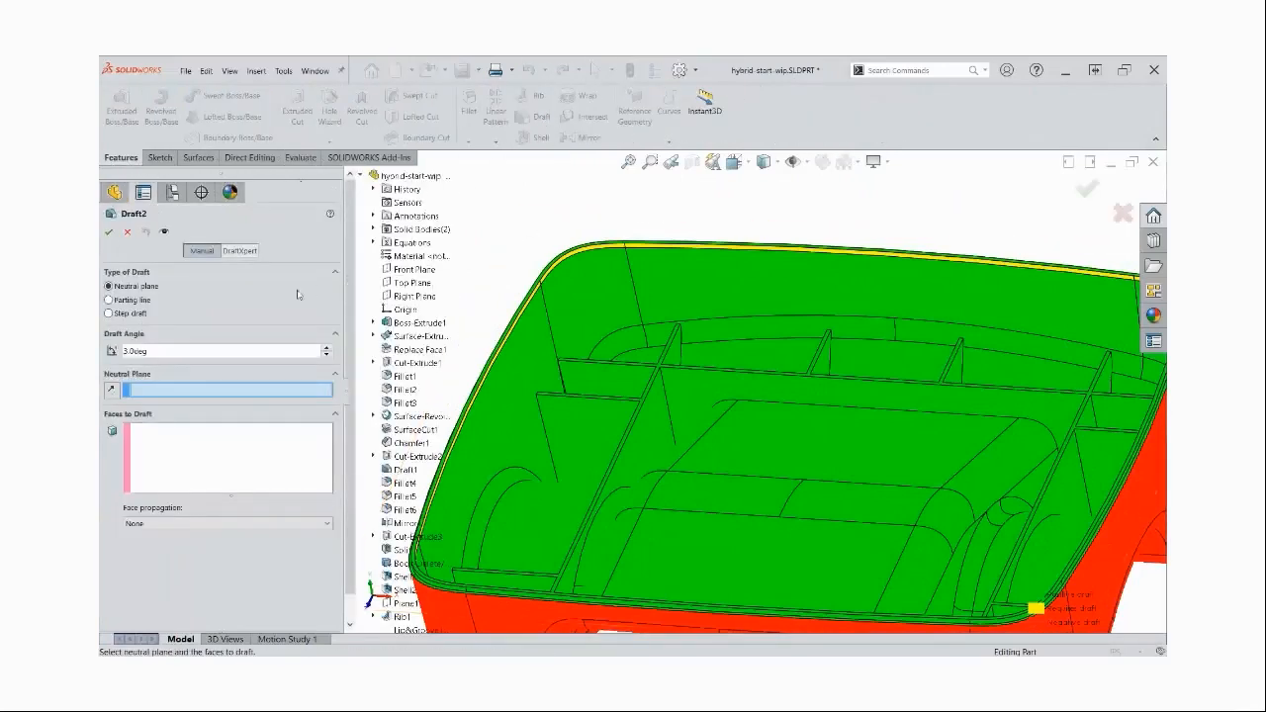
click(110, 300)
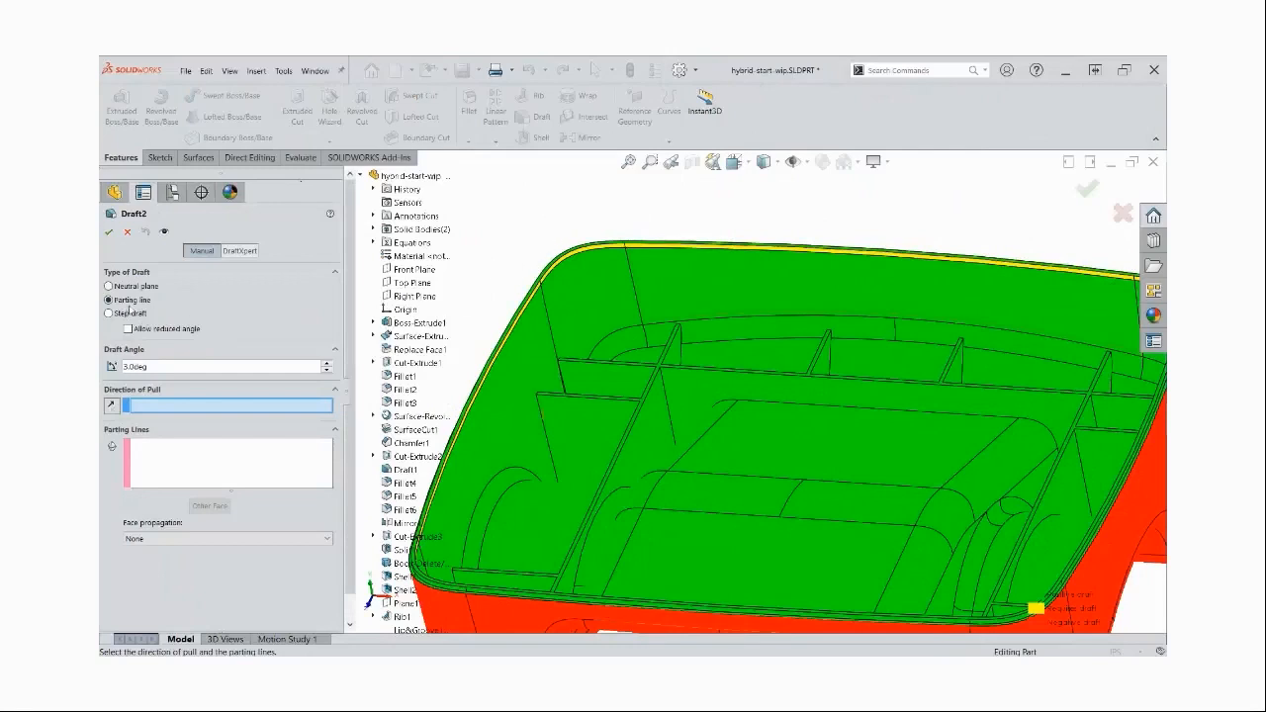
click(411, 283)
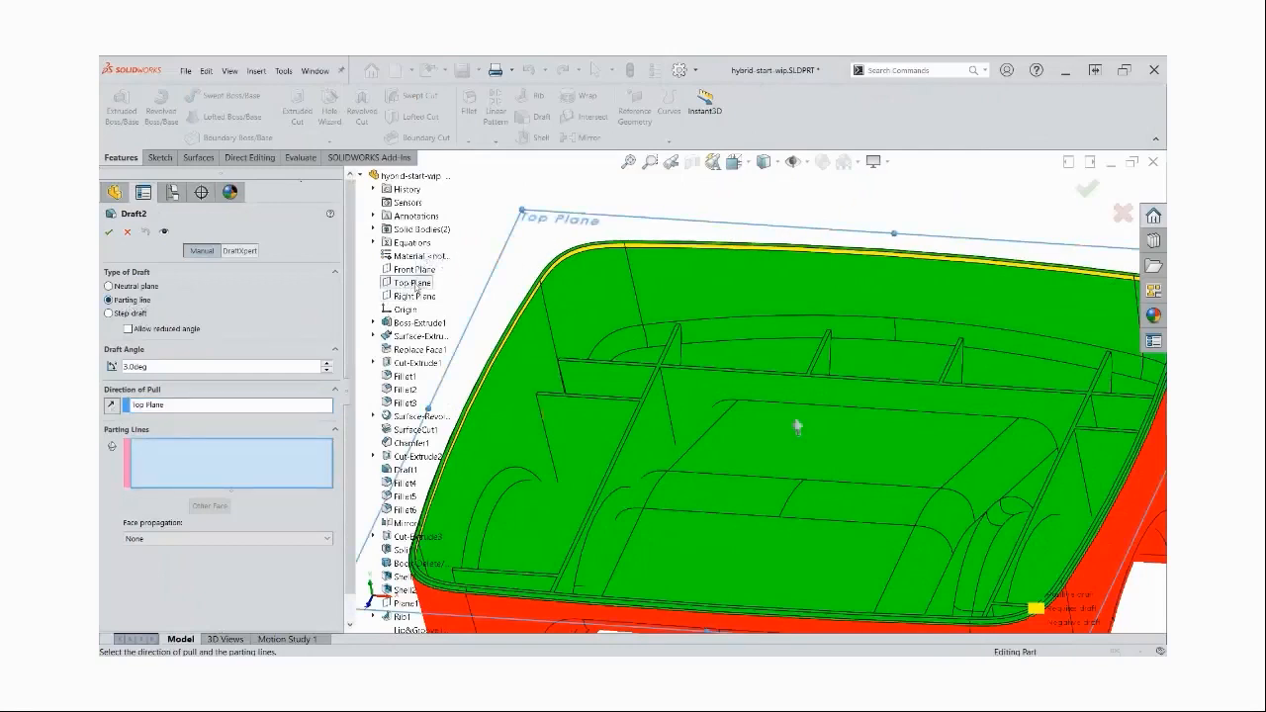
right_click(536, 297)
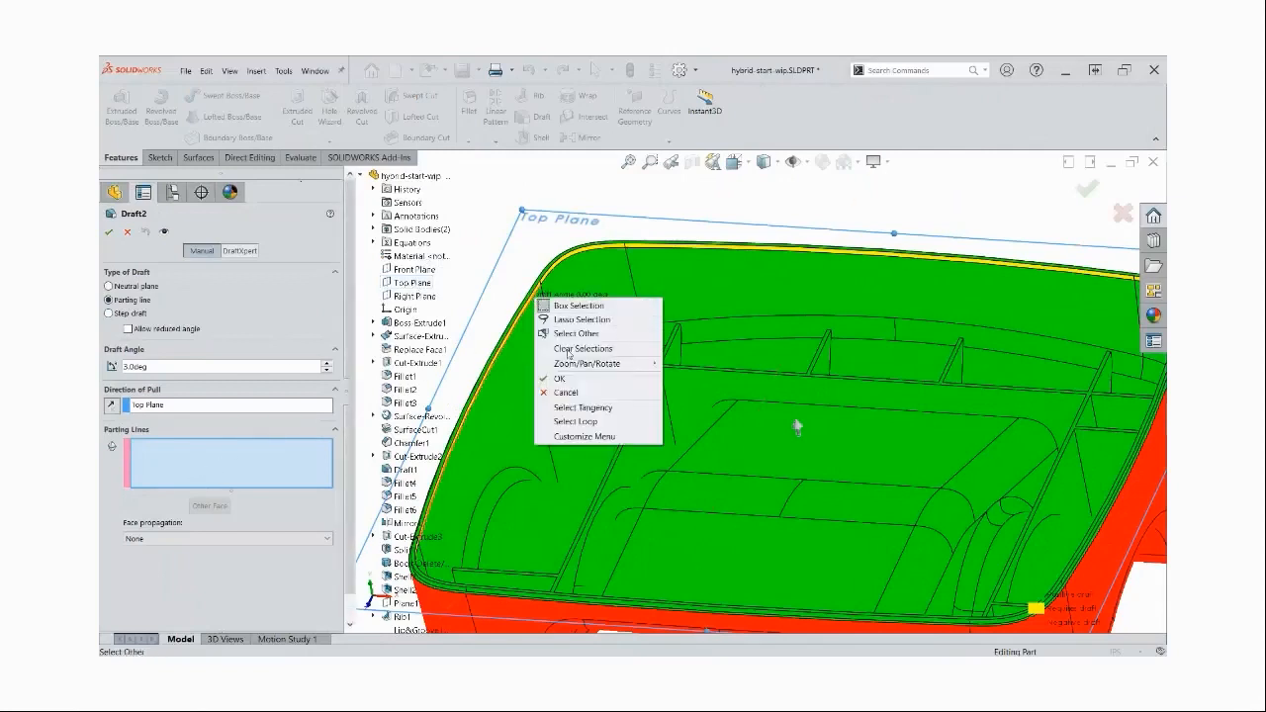
click(583, 406)
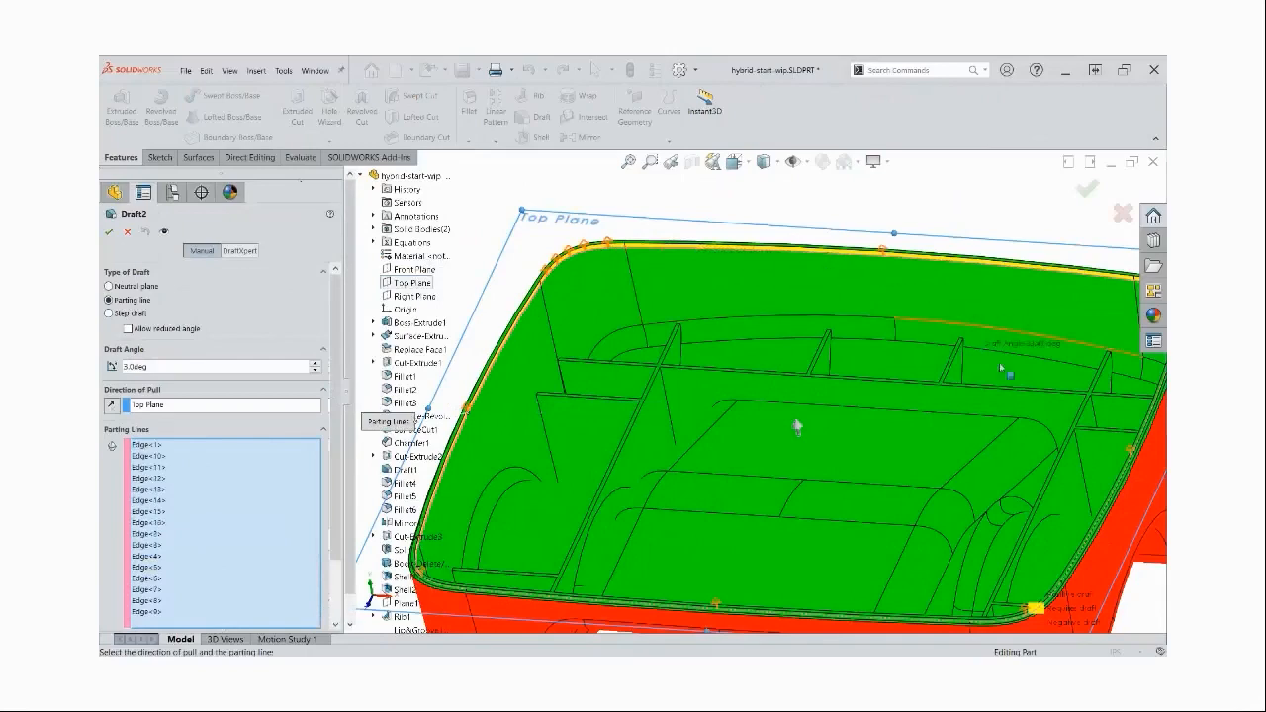
Link the draft angle to the "Draft" global variable and create the parting line draft
middle_drag(814, 488, 727, 436)
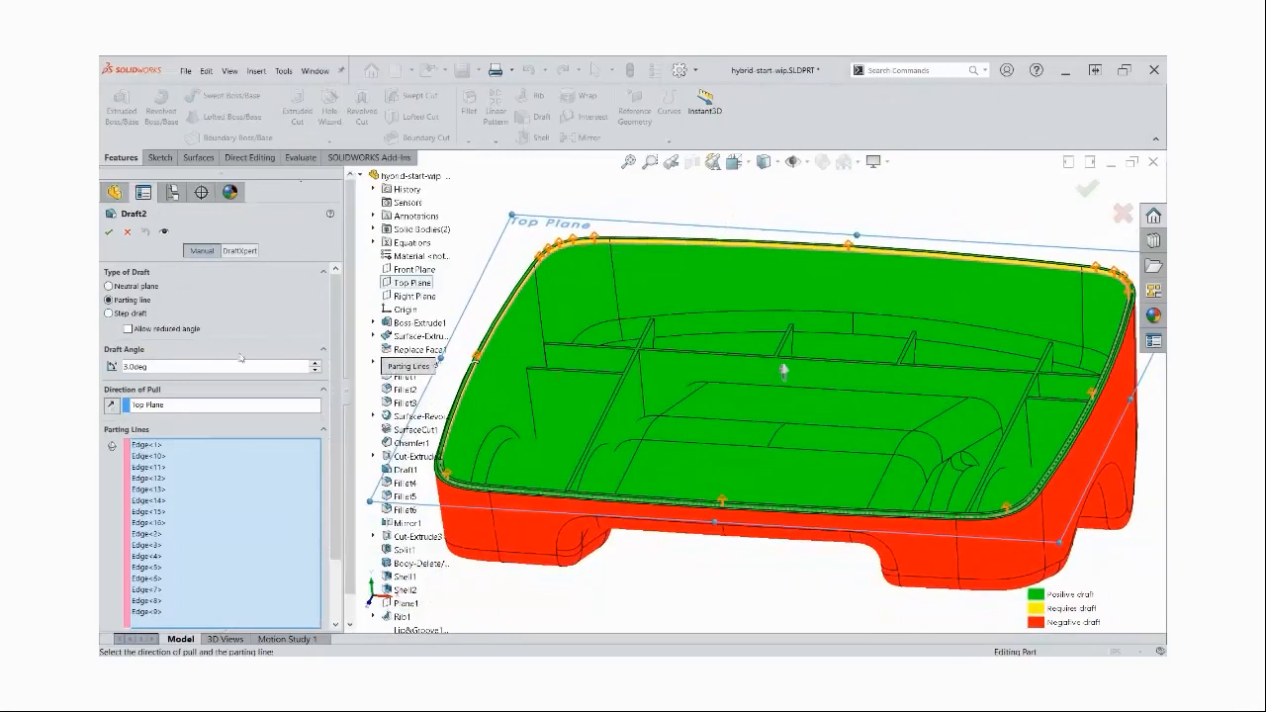
text(=)
key(Down)
key(Right)
key(Return)
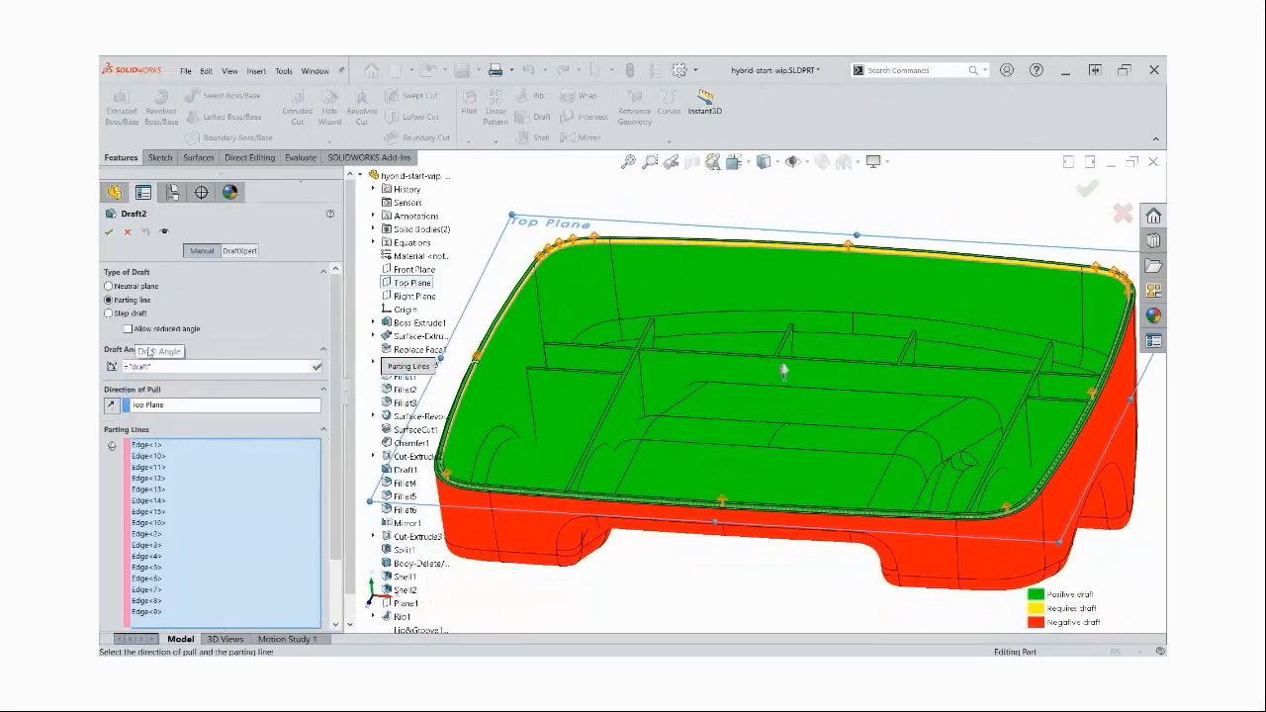
click(317, 367)
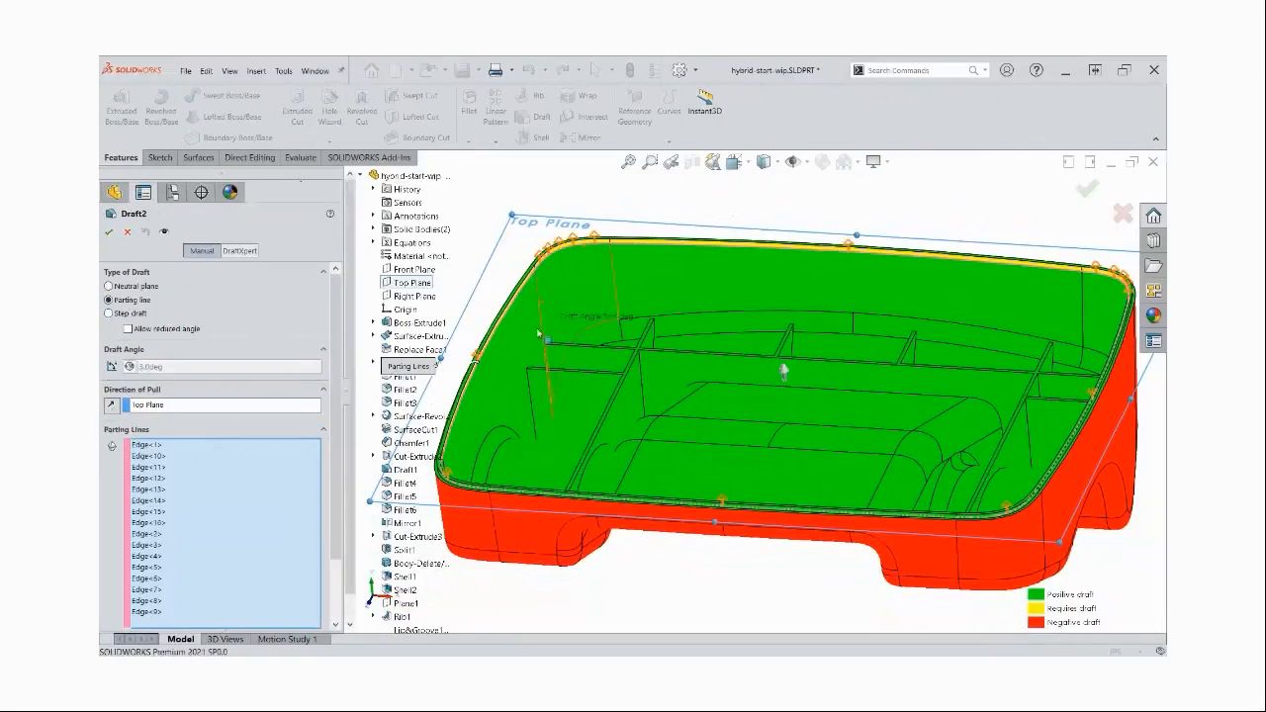
click(110, 233)
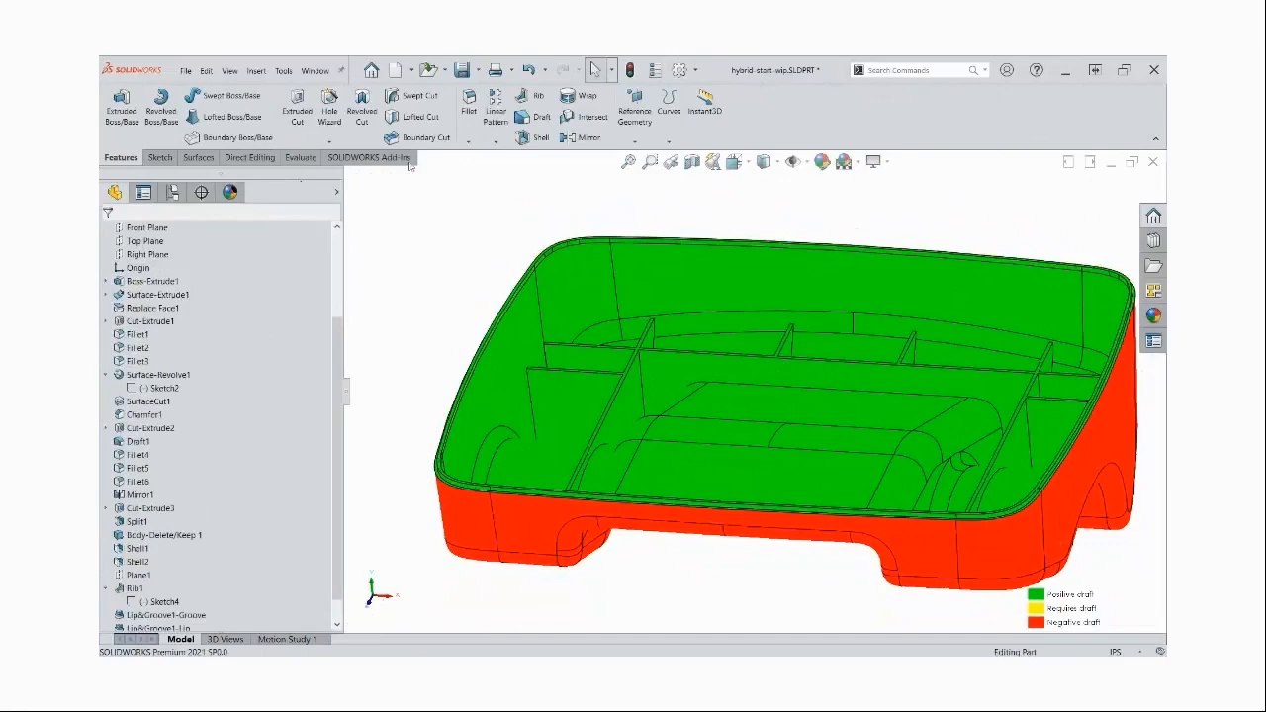
Turn off the draft analysis colours and take a closer look at the drafted rim corner
click(299, 157)
click(708, 95)
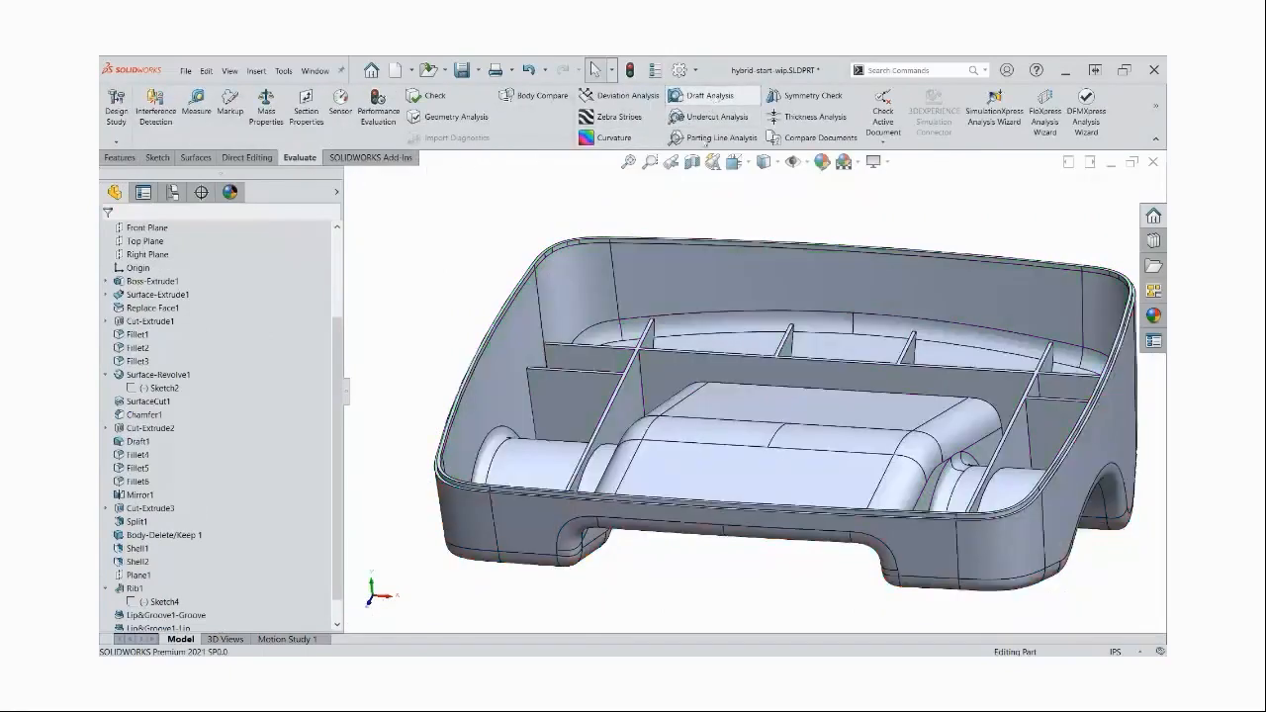
scroll(584, 257, down, 5)
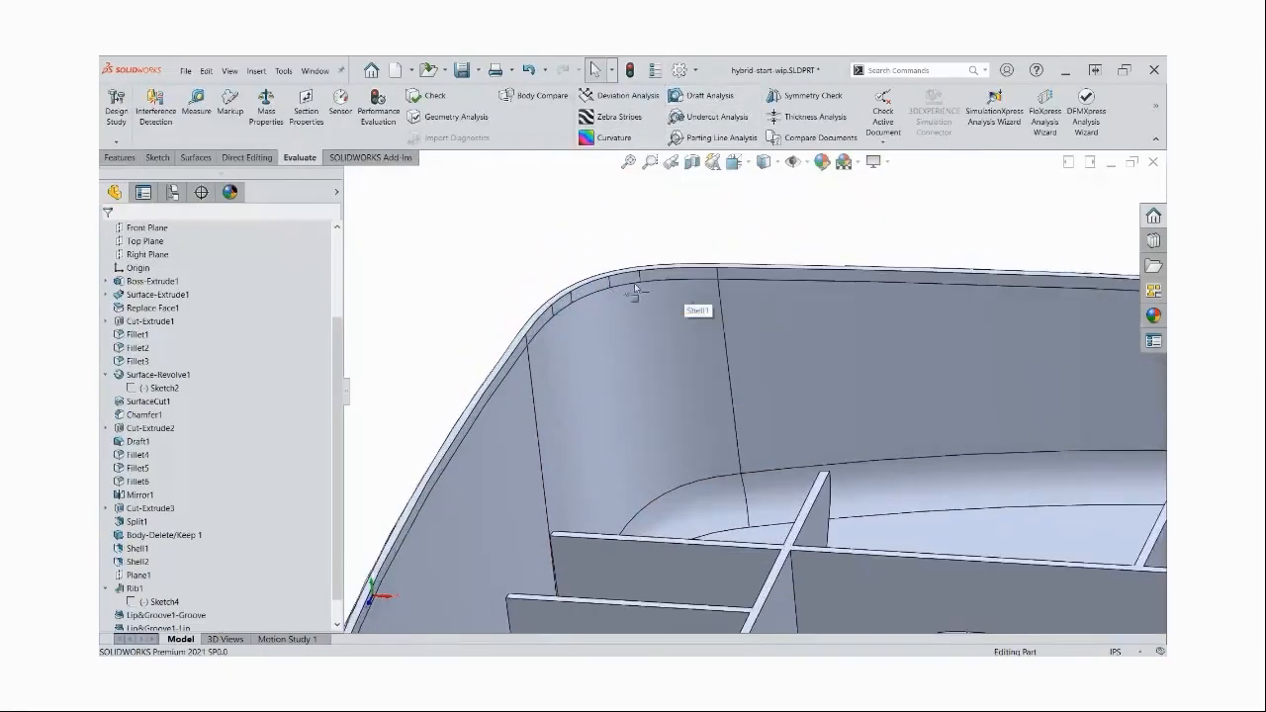
Display the lower body shaded without edges, inspect its surfaces, and restore the shaded with edges style
click(763, 162)
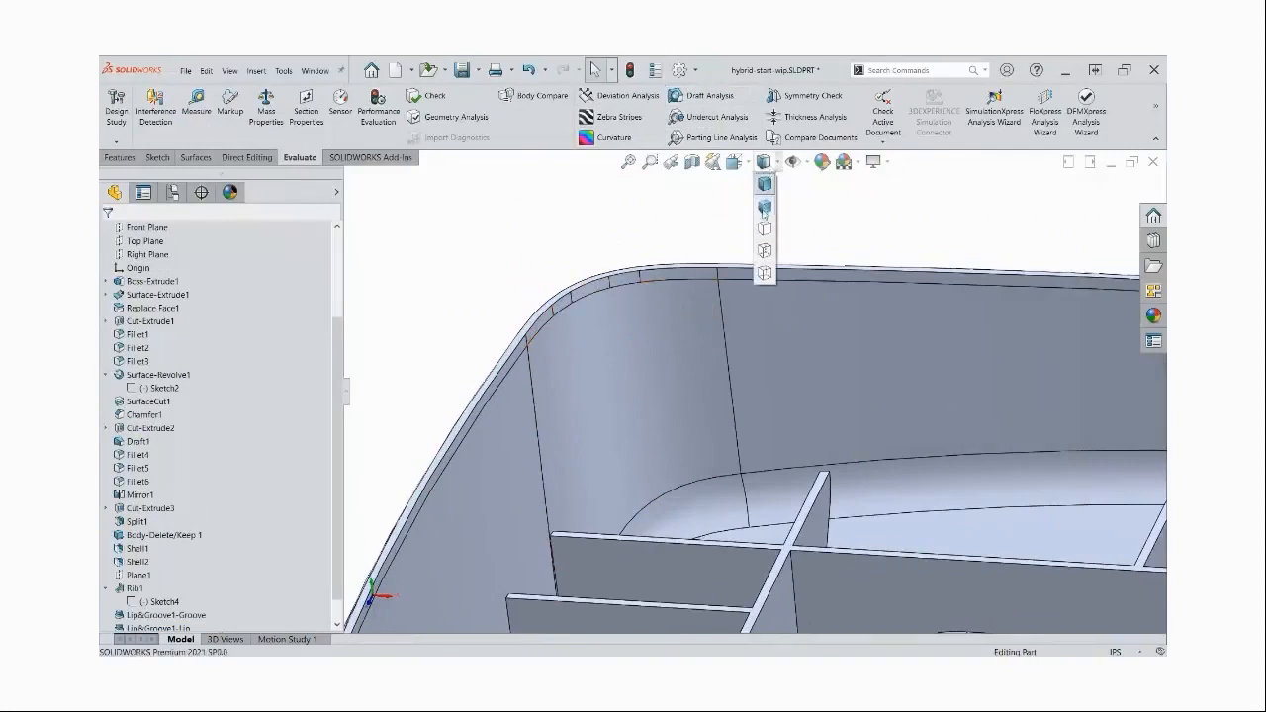
click(764, 209)
middle_drag(625, 397, 760, 436)
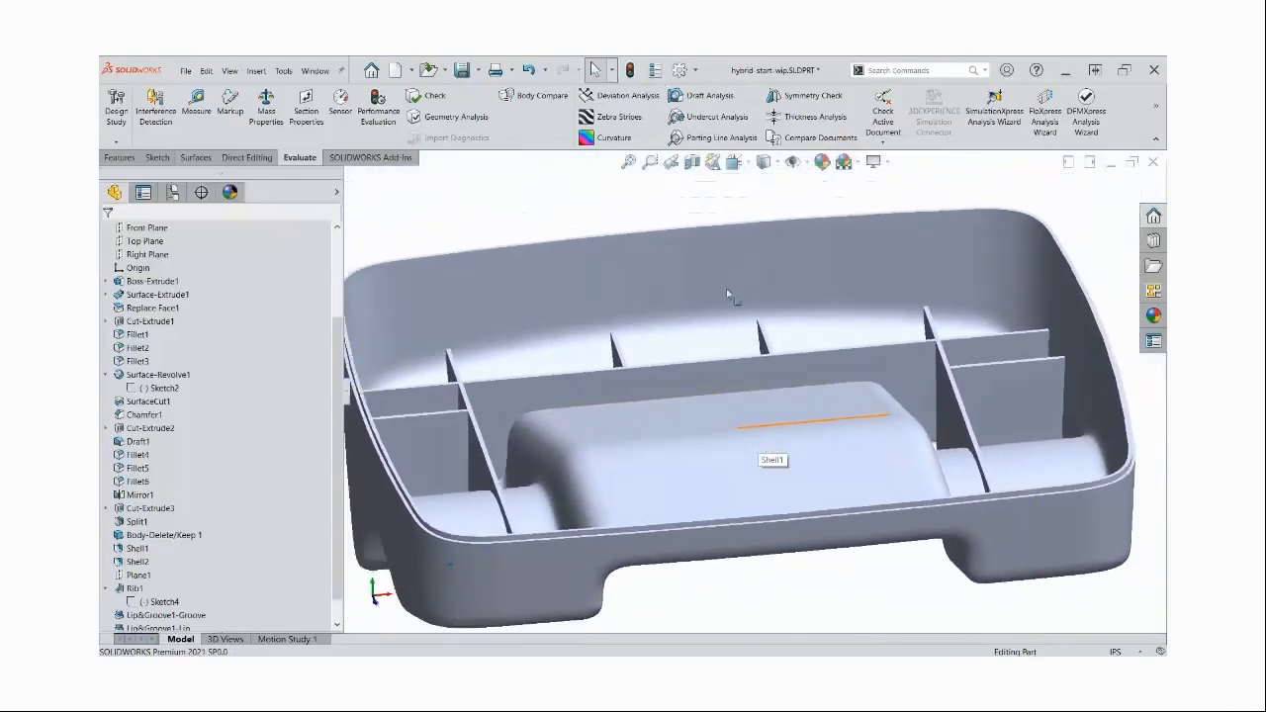
click(763, 161)
click(763, 188)
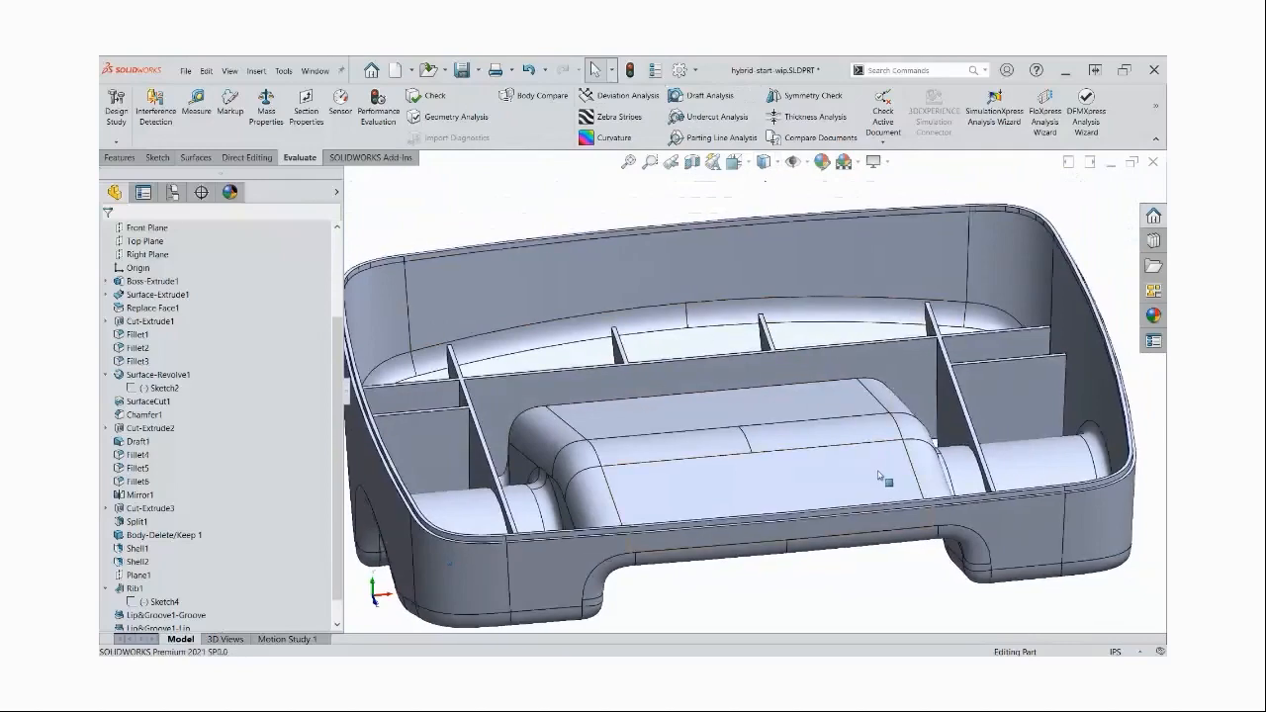
Show the hidden upper body again and view the complete part
key(f)
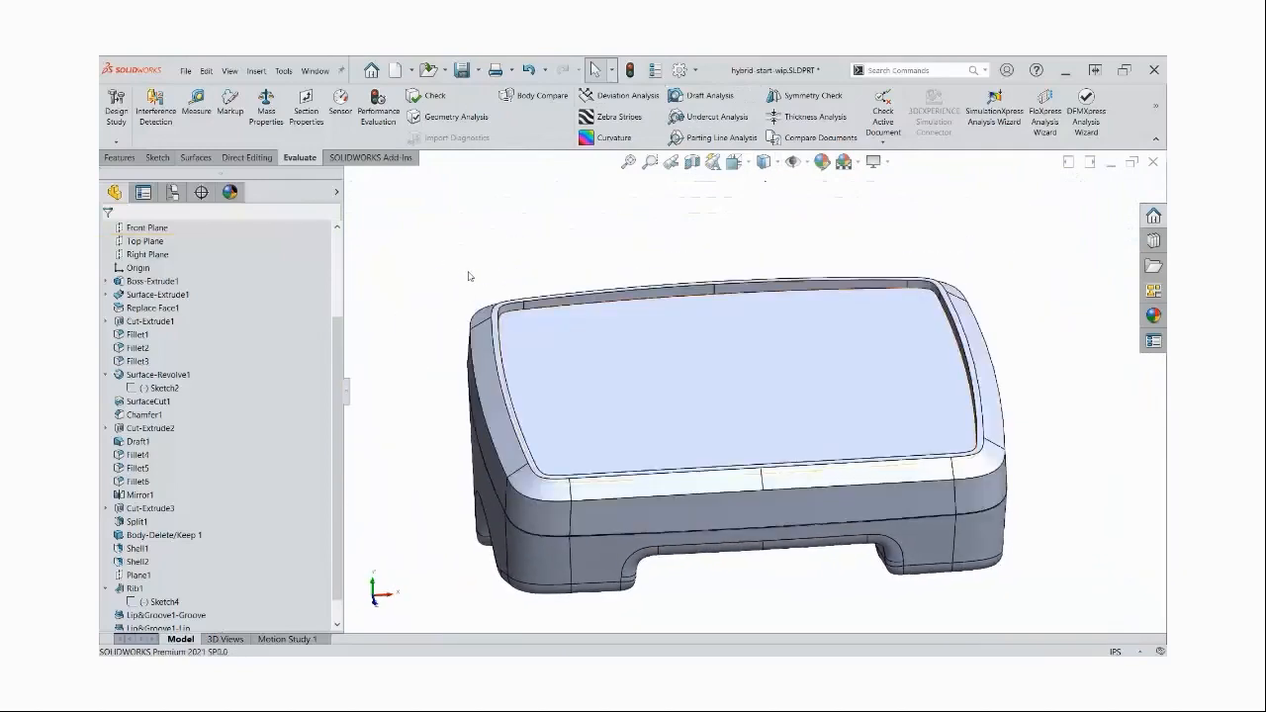
middle_drag(469, 276, 571, 319)
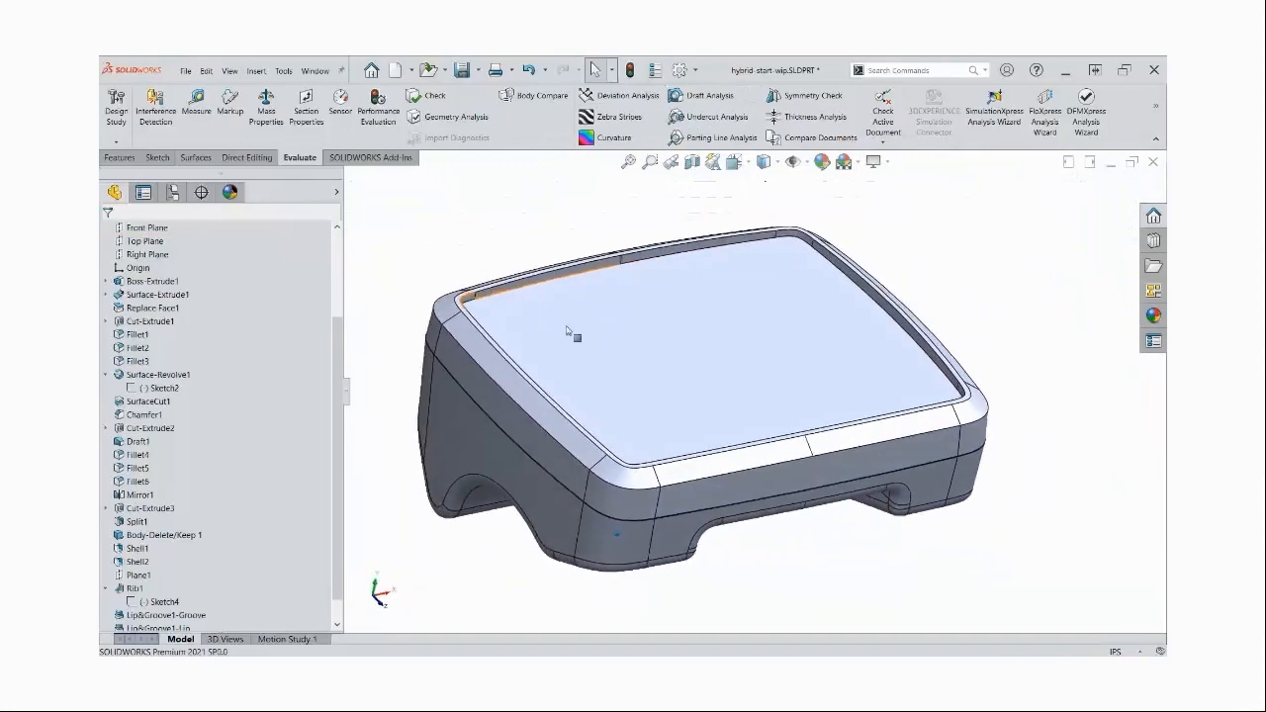
scroll(283, 396, up, 3)
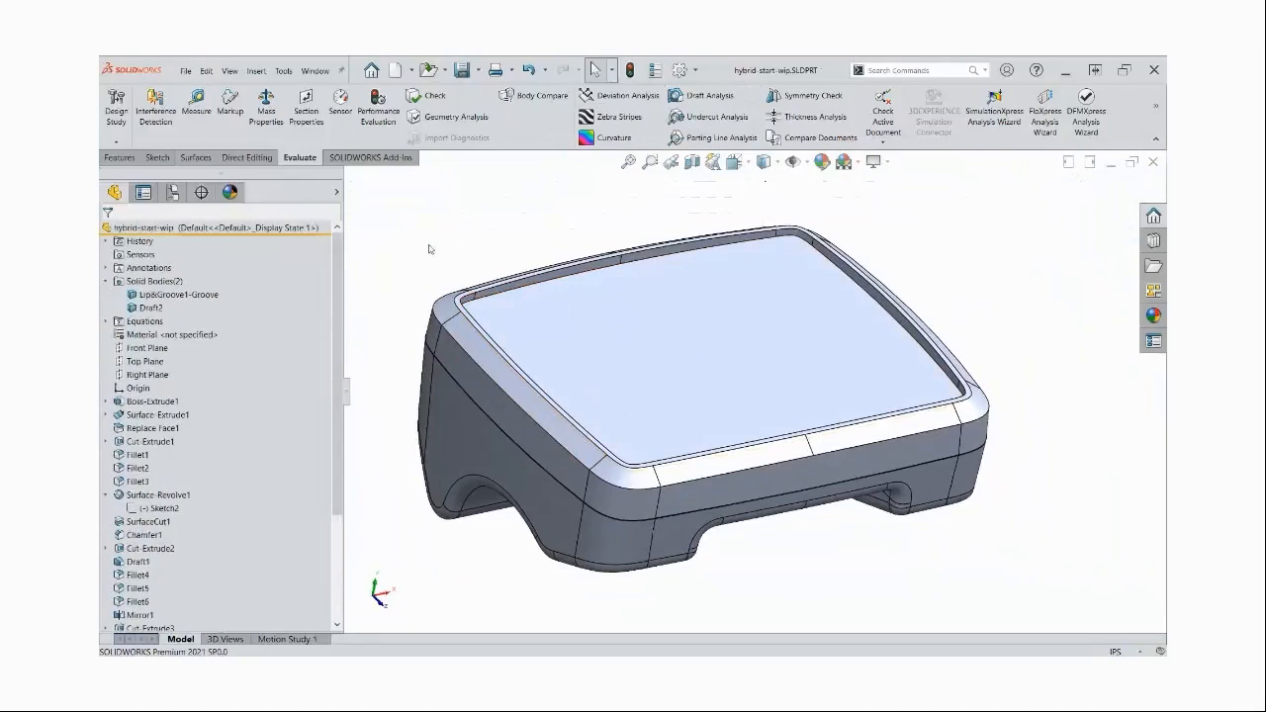
right_click(142, 286)
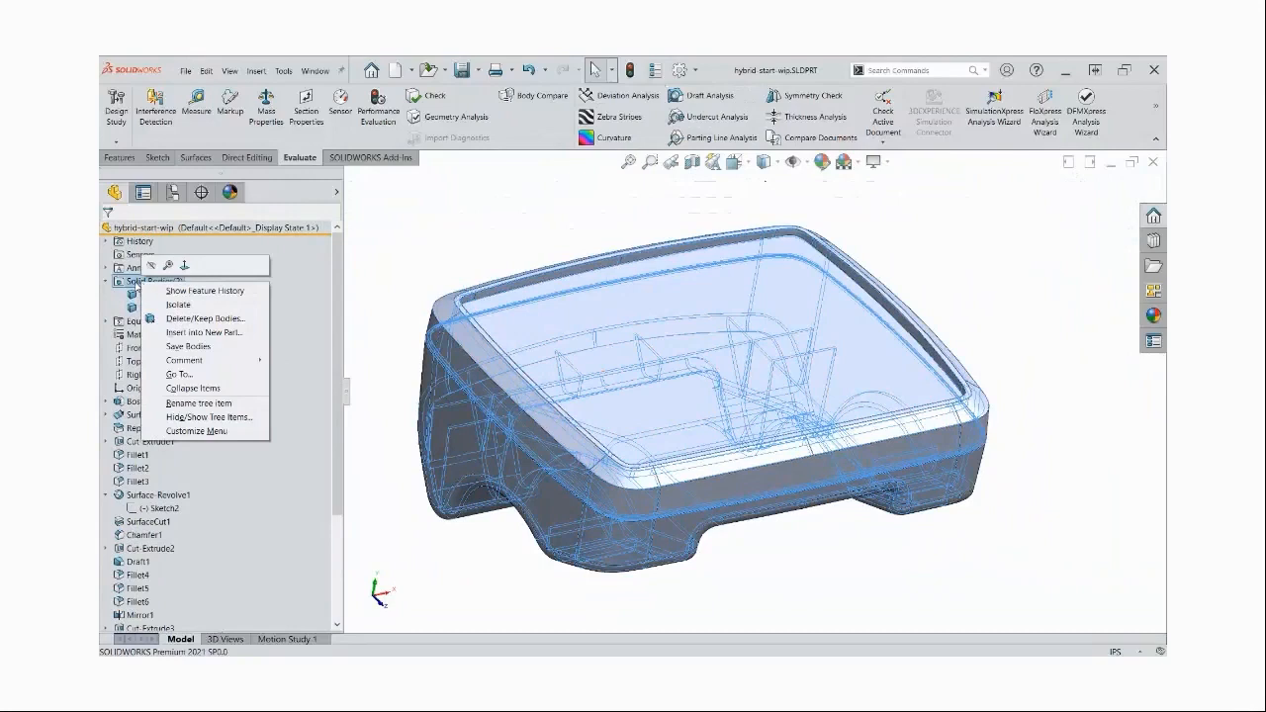
click(188, 347)
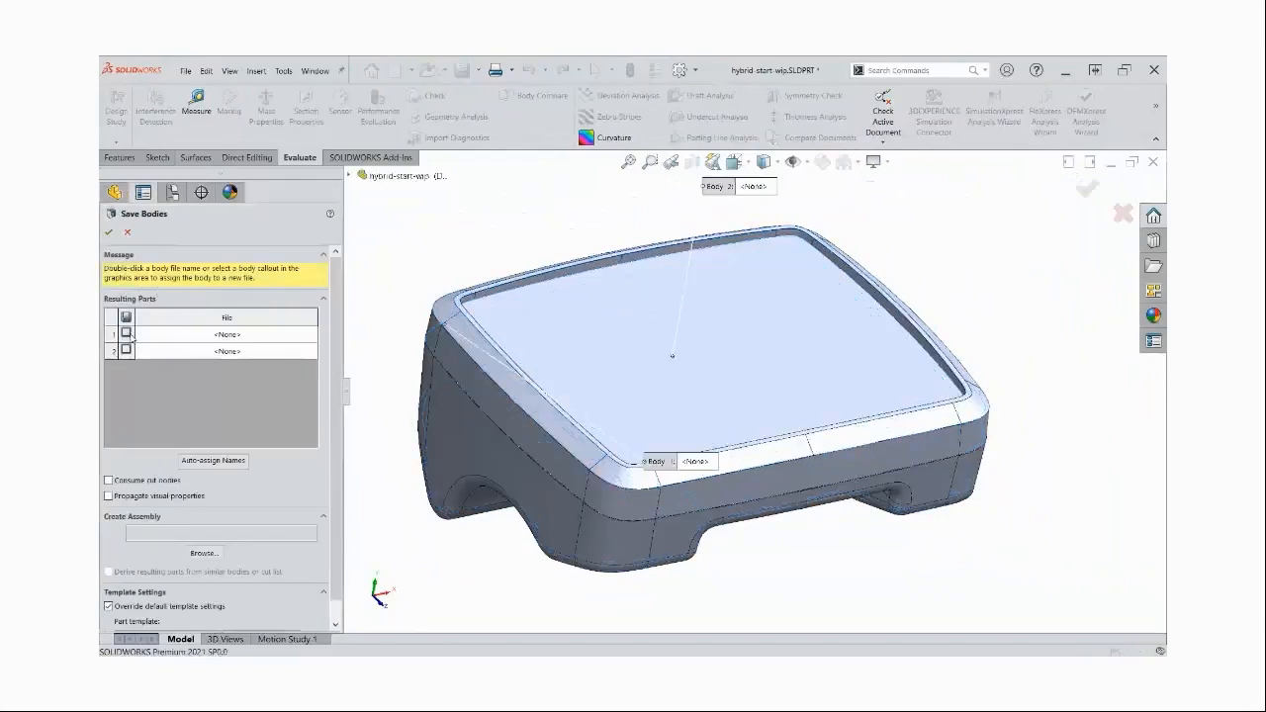
click(125, 333)
click(126, 350)
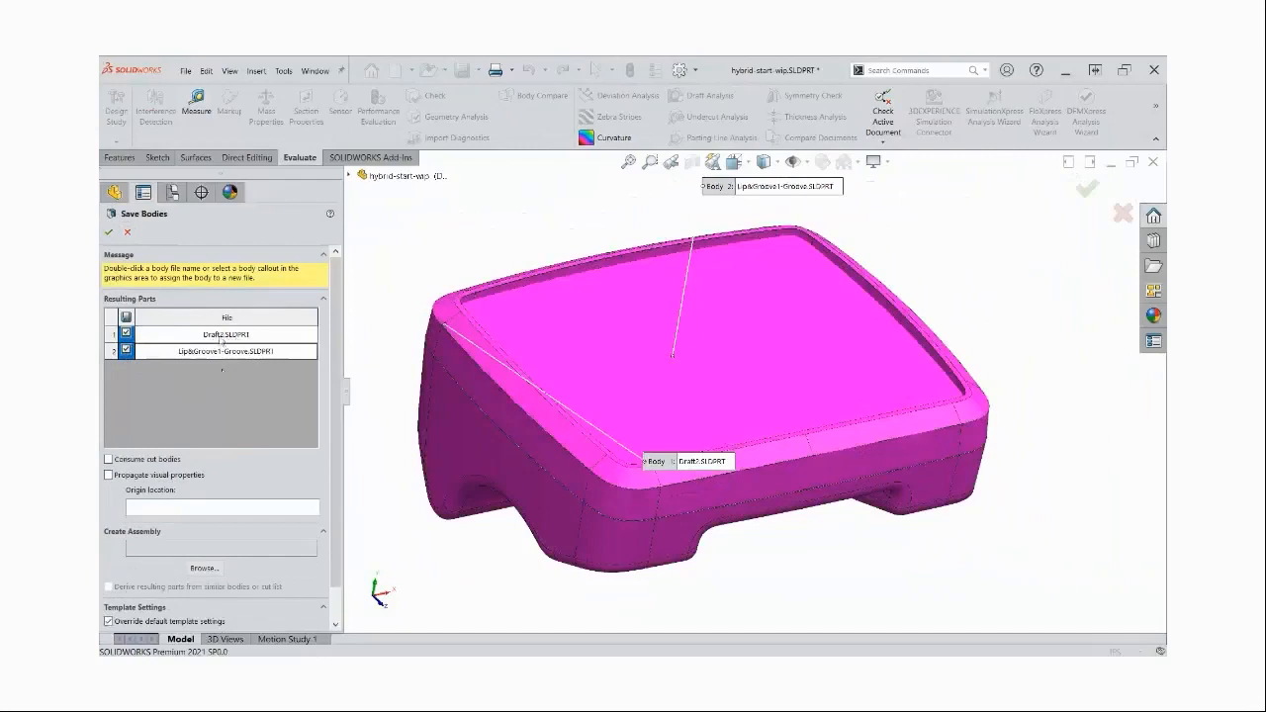
click(222, 335)
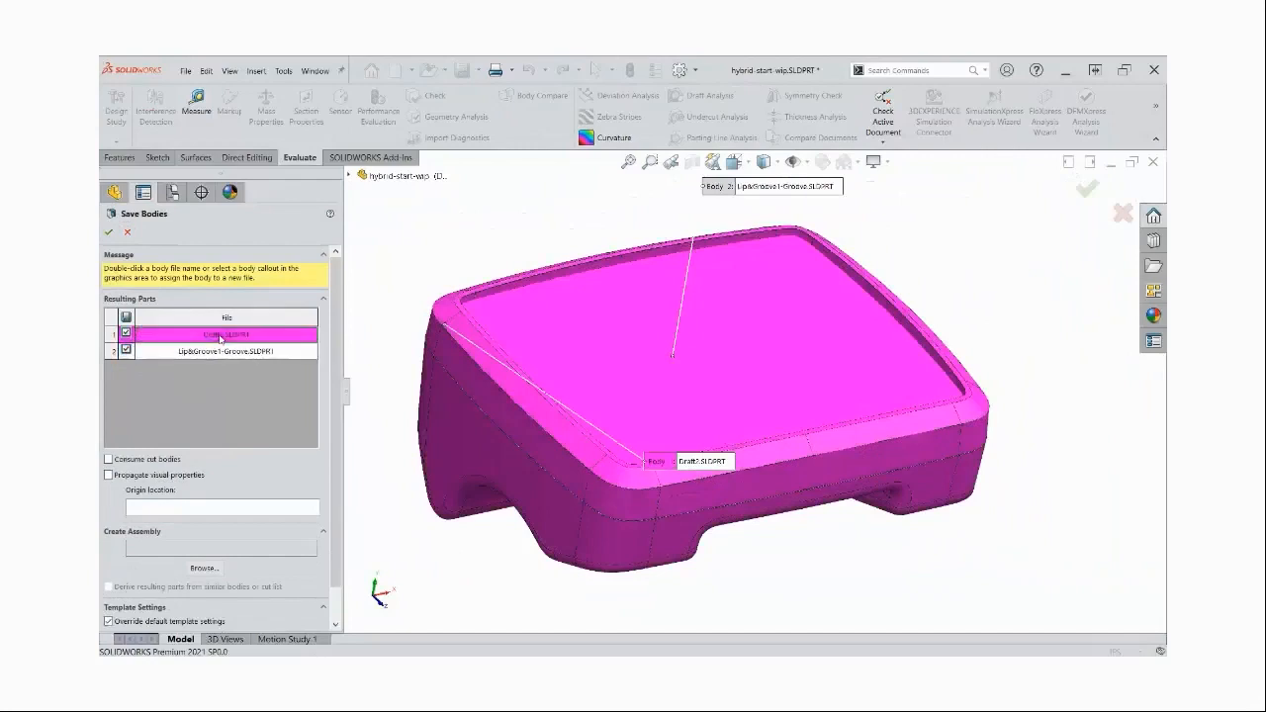
middle_drag(446, 247, 534, 203)
click(250, 352)
click(248, 336)
middle_drag(634, 316, 586, 278)
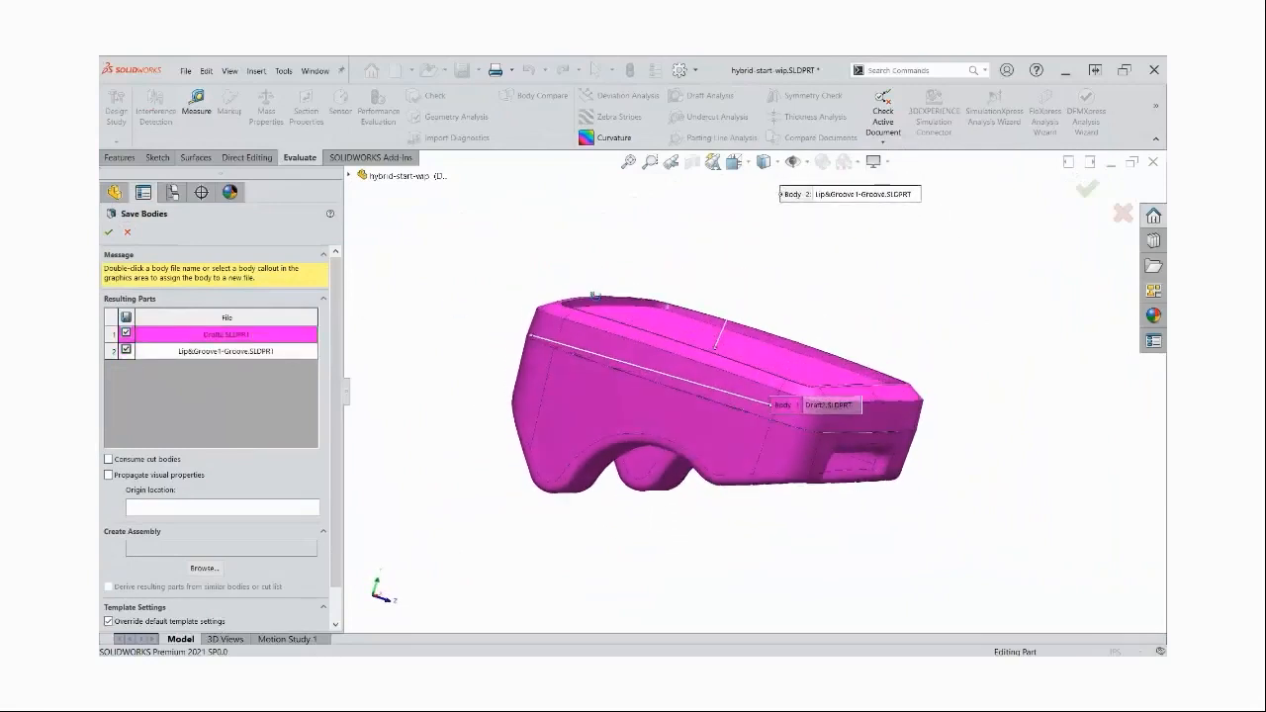
click(127, 232)
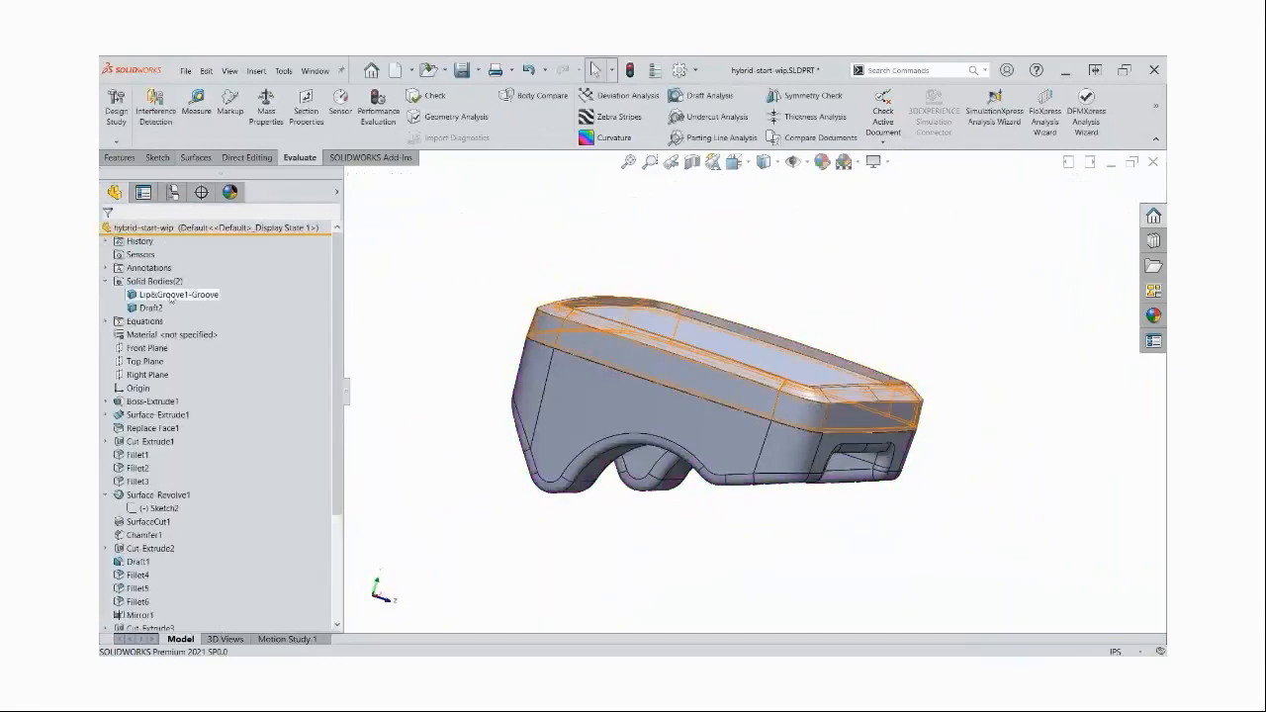
Rename the upper solid body TOP and the lower solid body BOTTOM
click(172, 297)
click(171, 297)
text(TOP)
key(Return)
click(148, 307)
click(149, 308)
key(Return)
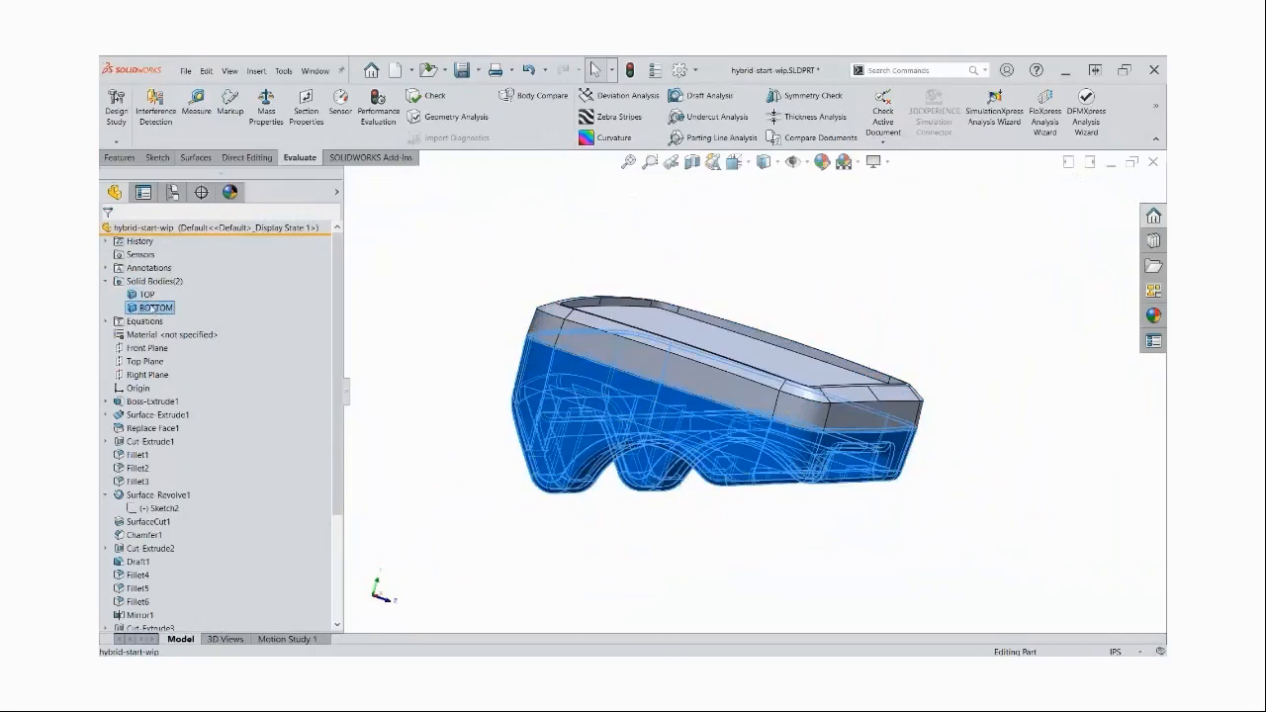
click(398, 321)
Set up Save Bodies to export both solid bodies as BOTTOM.SLDPRT and TOP.SLDPRT
right_click(165, 282)
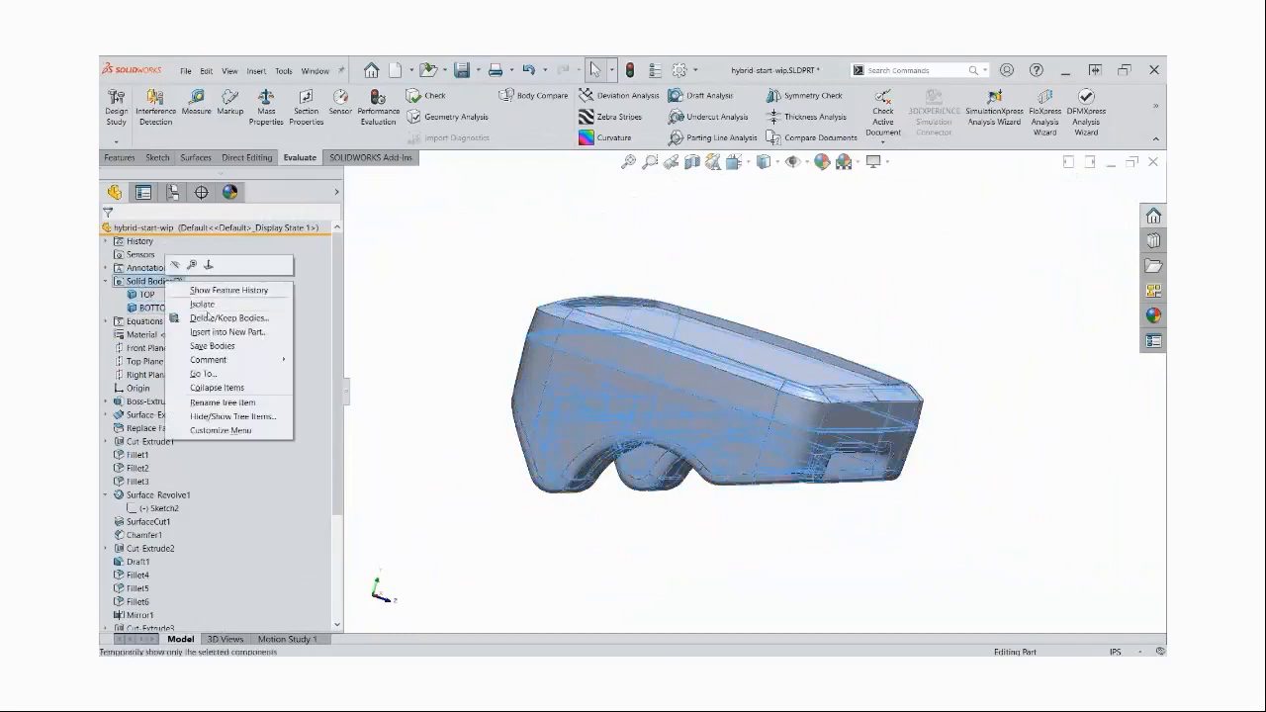
key(Escape)
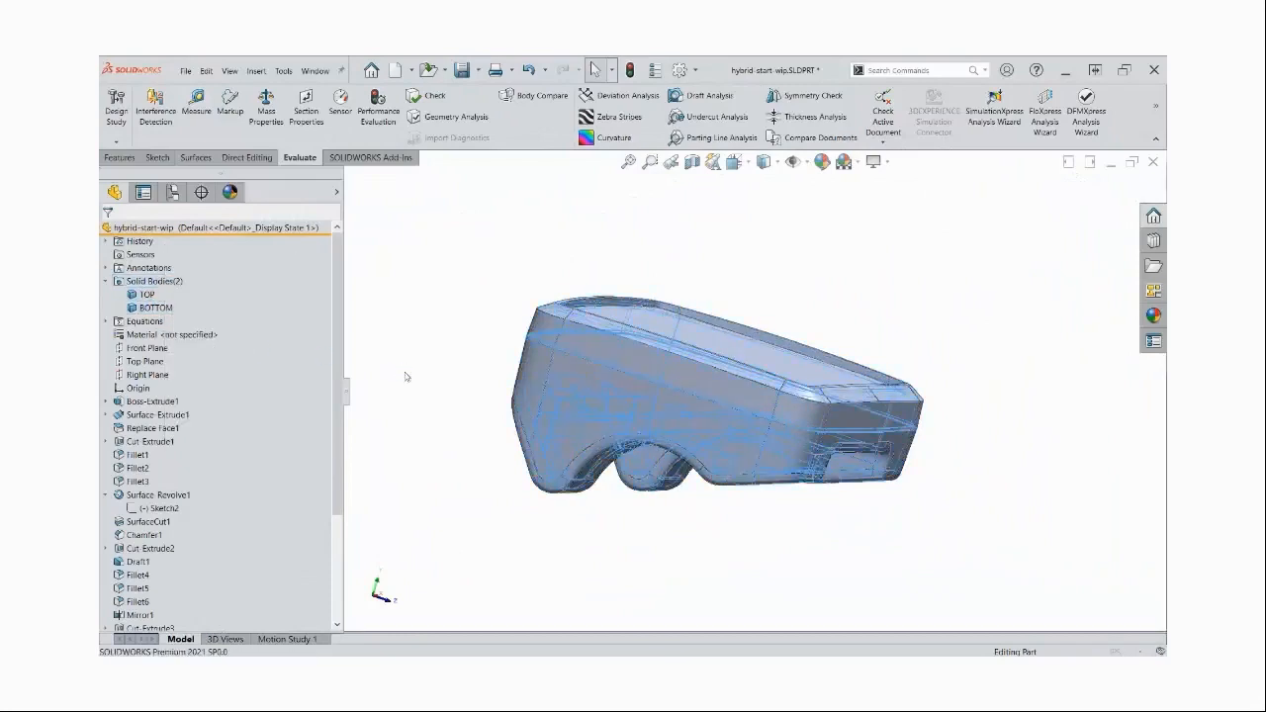
click(125, 334)
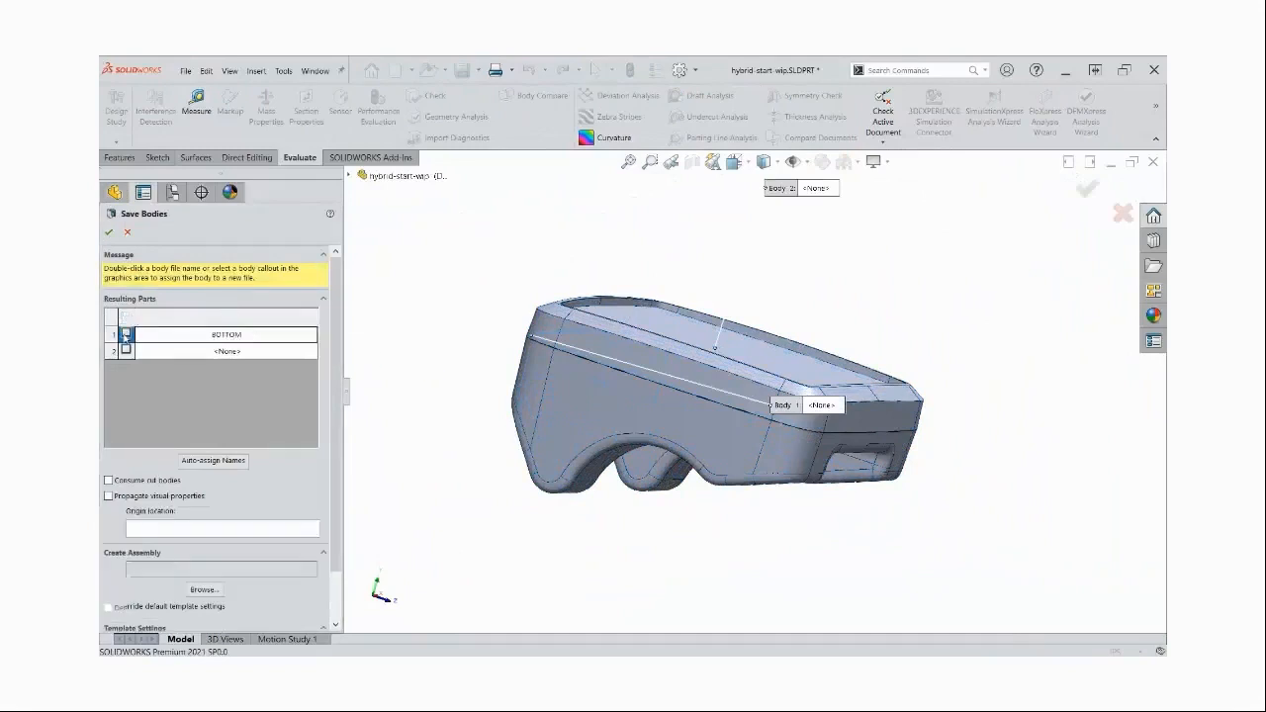
click(125, 350)
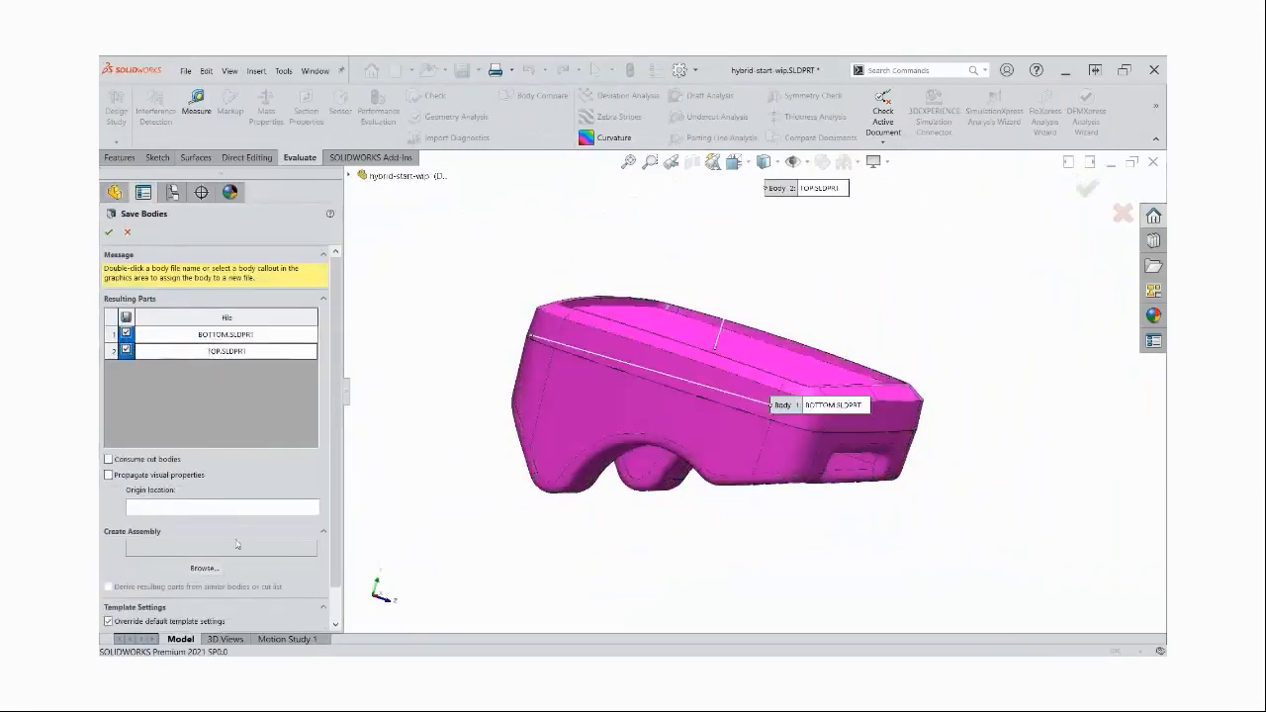
Add an assembly with a file name ending in "-model" in the 1-START folder and save the bodies into it
click(204, 569)
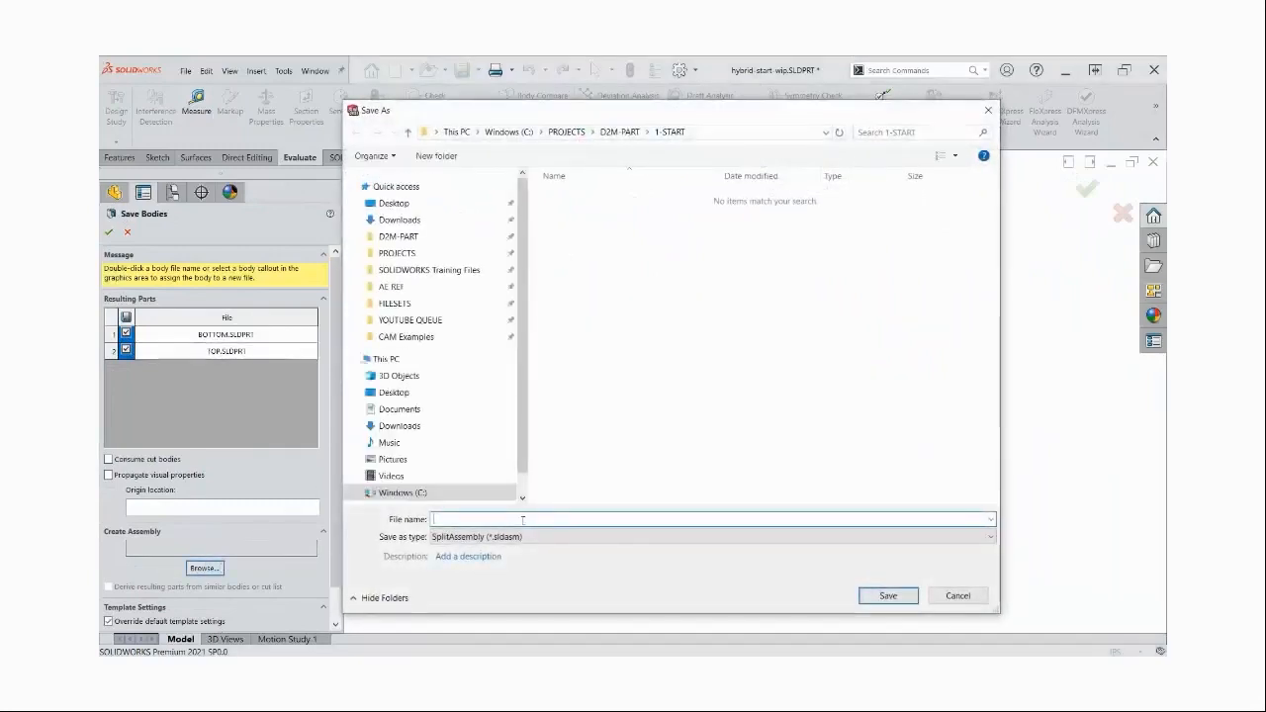
text(h)
text(-model)
key(Return)
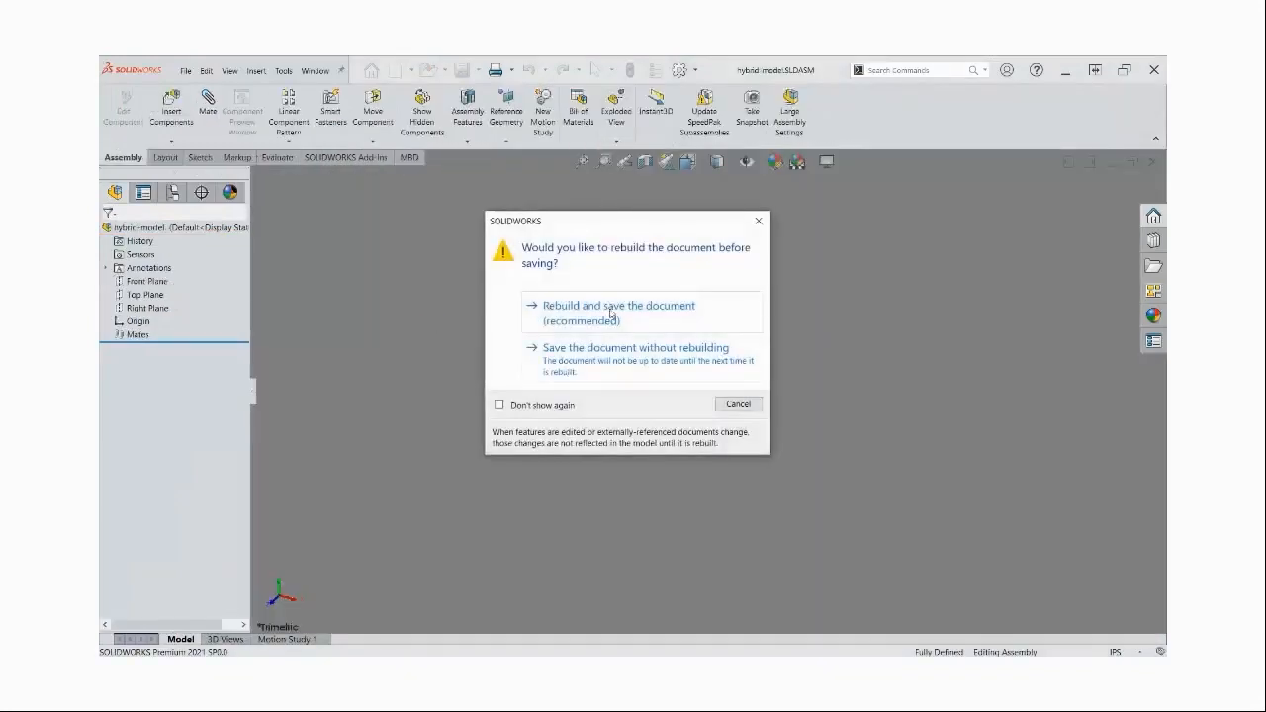
click(610, 315)
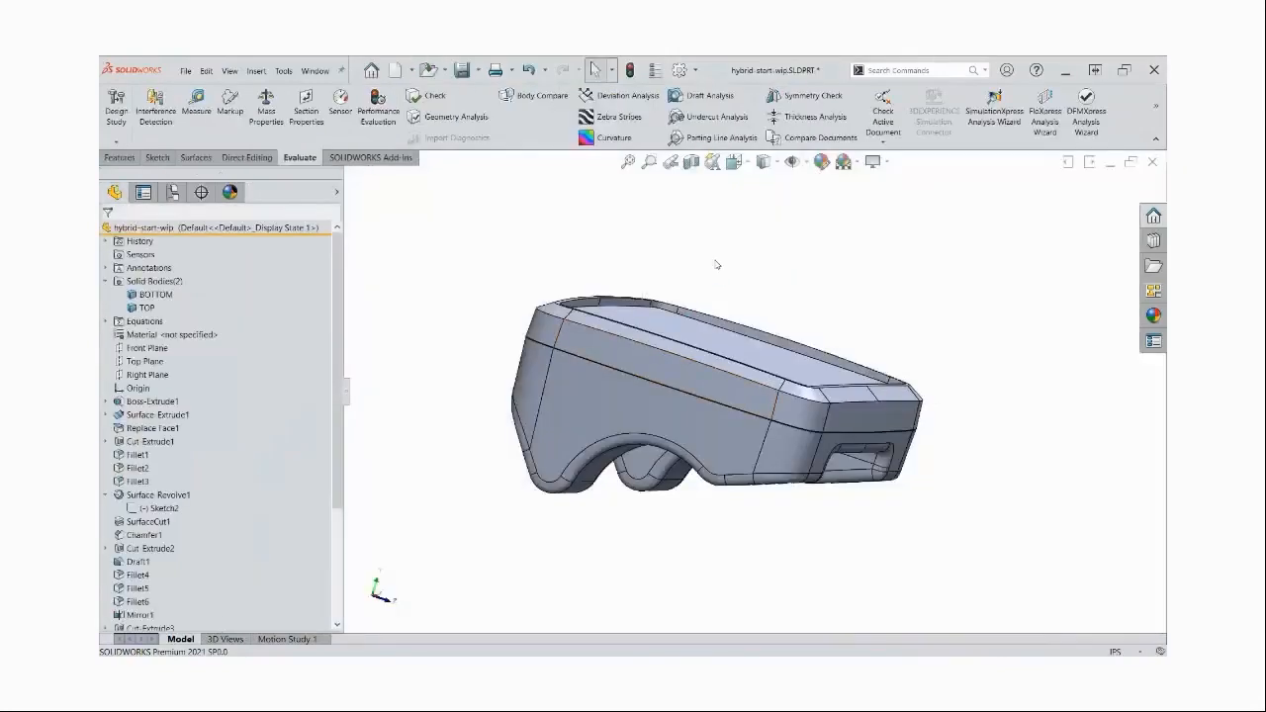
middle_drag(717, 265, 717, 265)
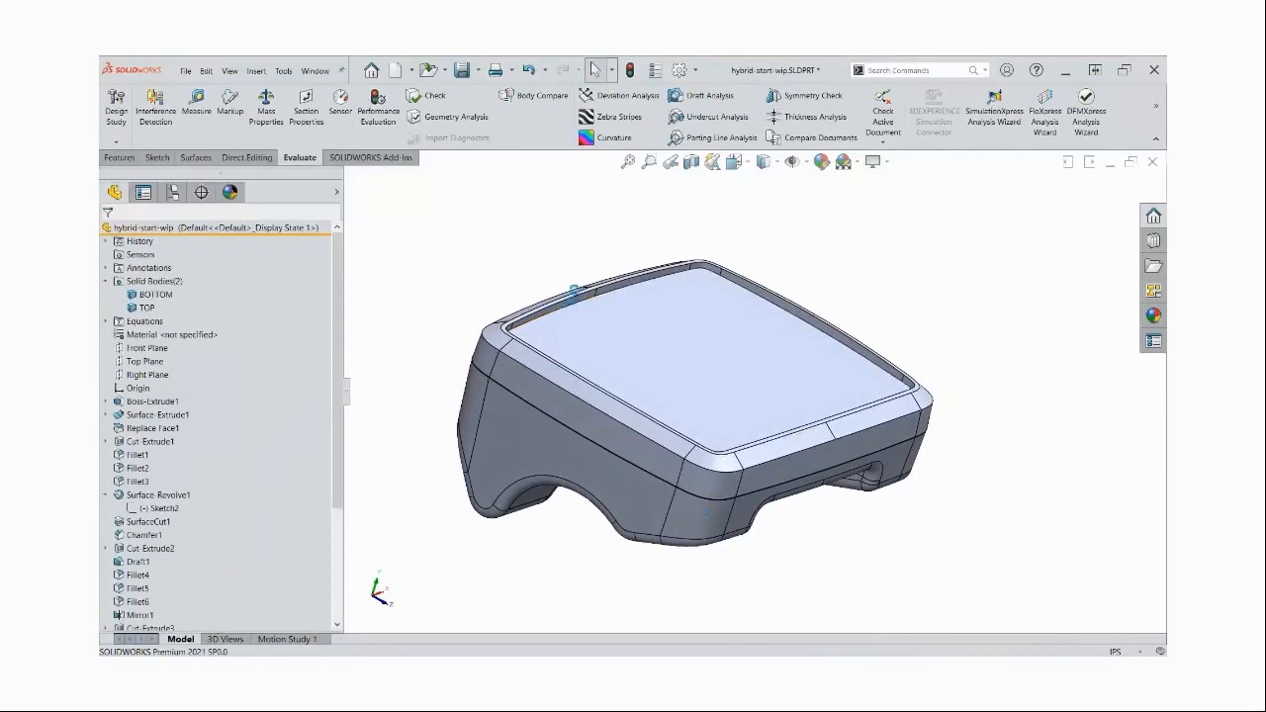
Save the hybrid-start-wip part and bring the hybrid-model assembly to the front, maximized and seen in an angled view
key(ctrl+s)
drag(337, 299, 363, 469)
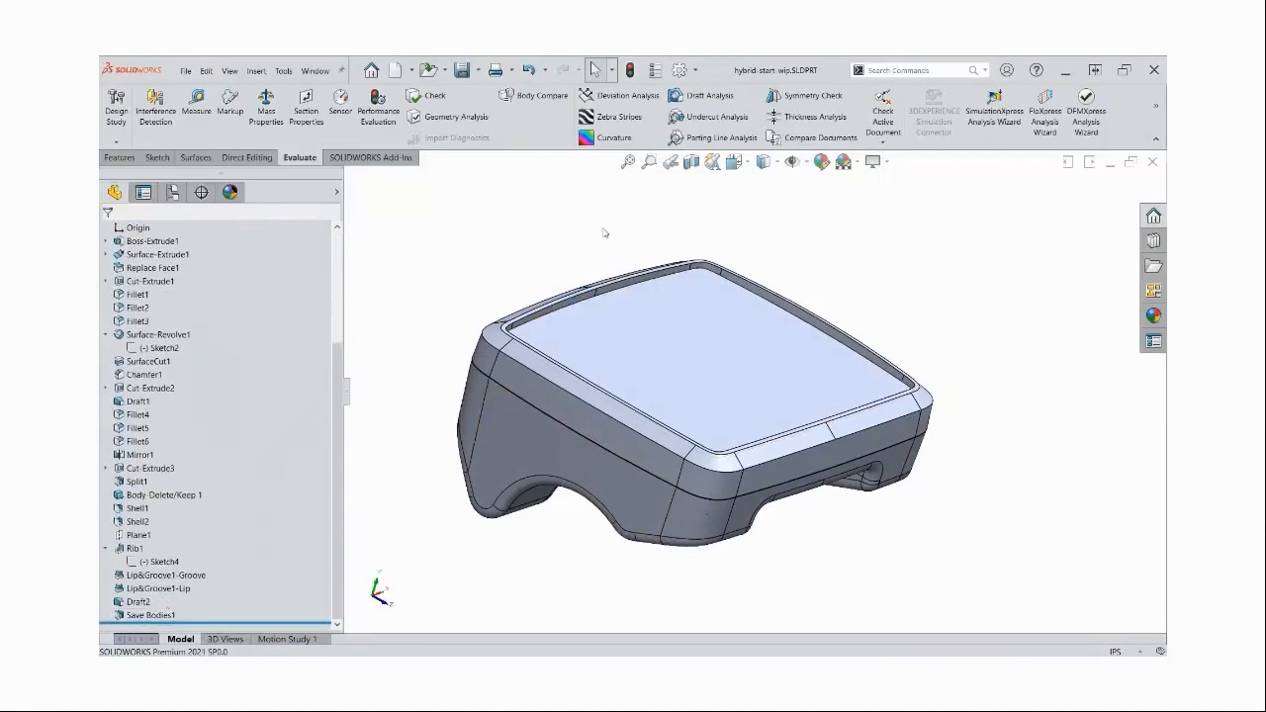
click(1117, 167)
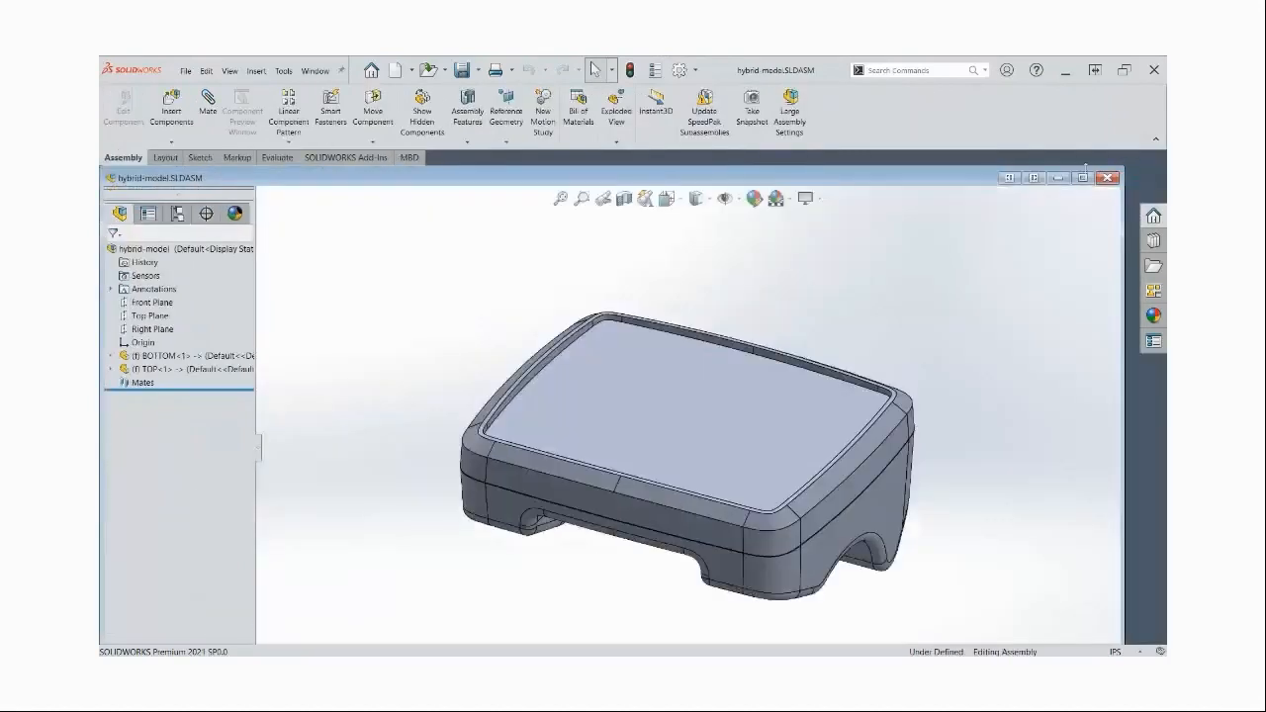
double_click(893, 178)
middle_drag(718, 402, 813, 396)
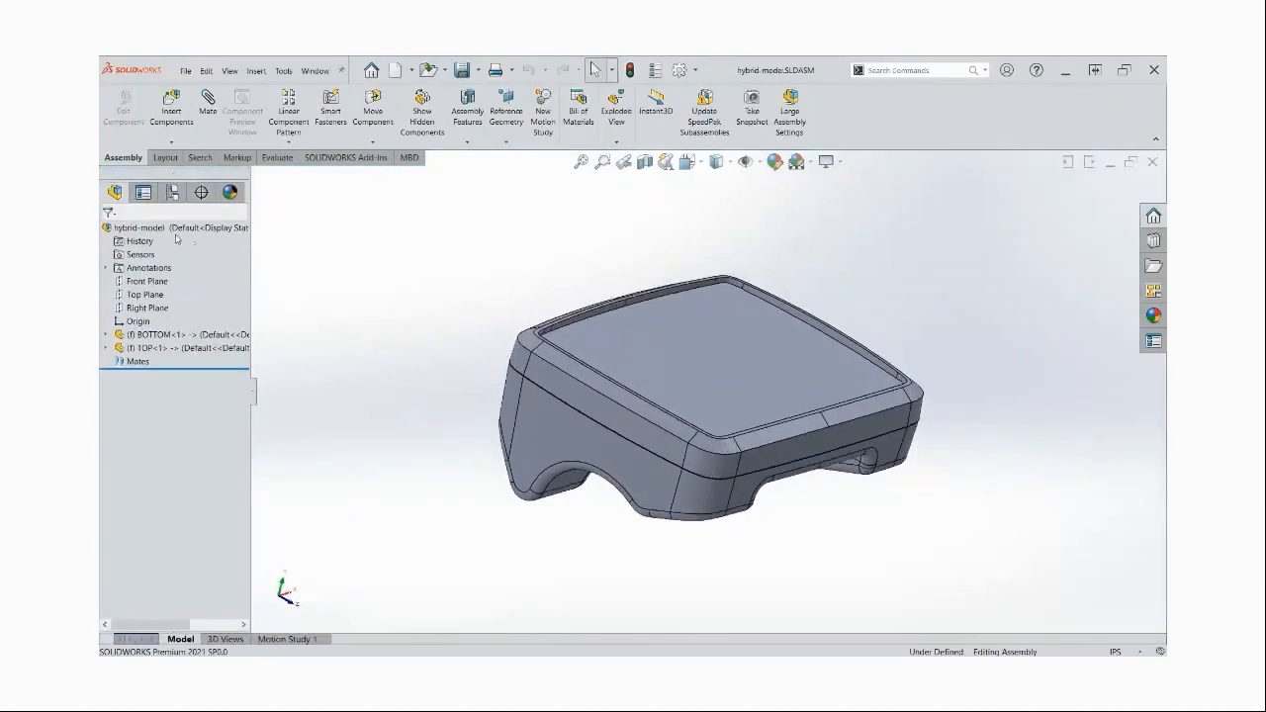
Open the assembly's TOP component as its own part and highlight the geometry of its Stock-hybrid-start-wip-1 feature
key(ctrl)
click(155, 347)
click(146, 334)
click(145, 348)
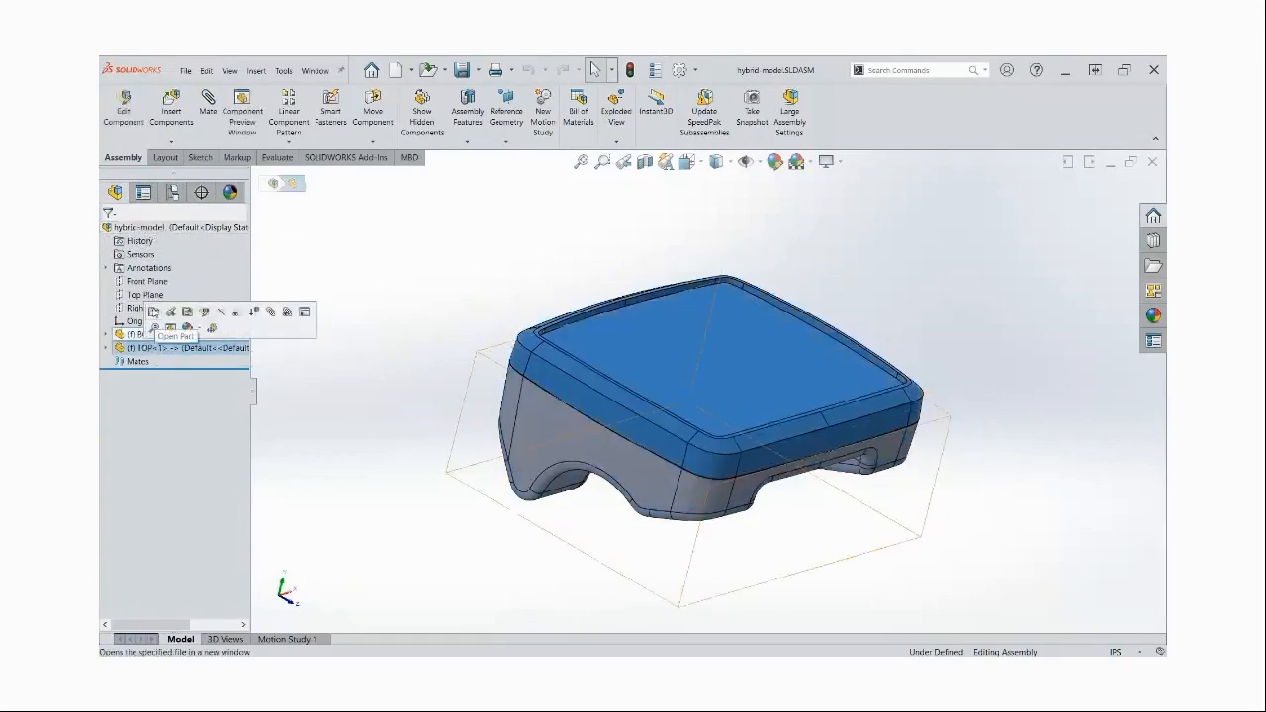
click(154, 311)
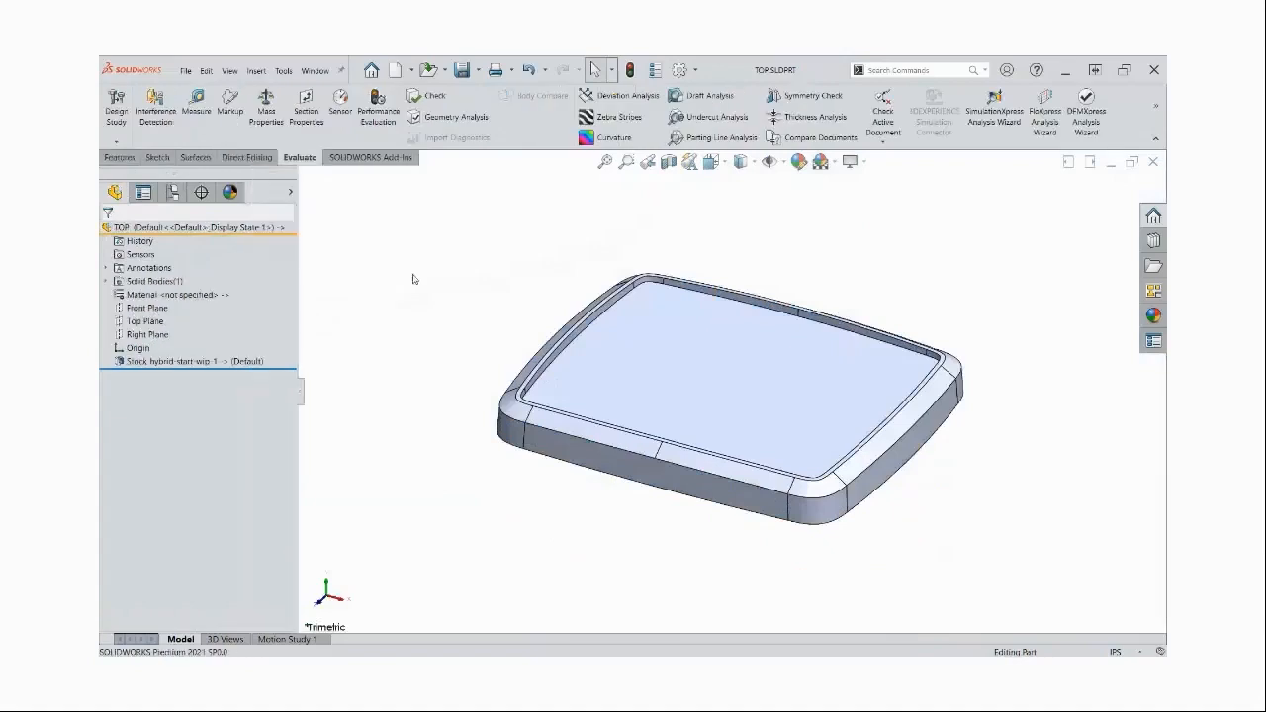
click(153, 362)
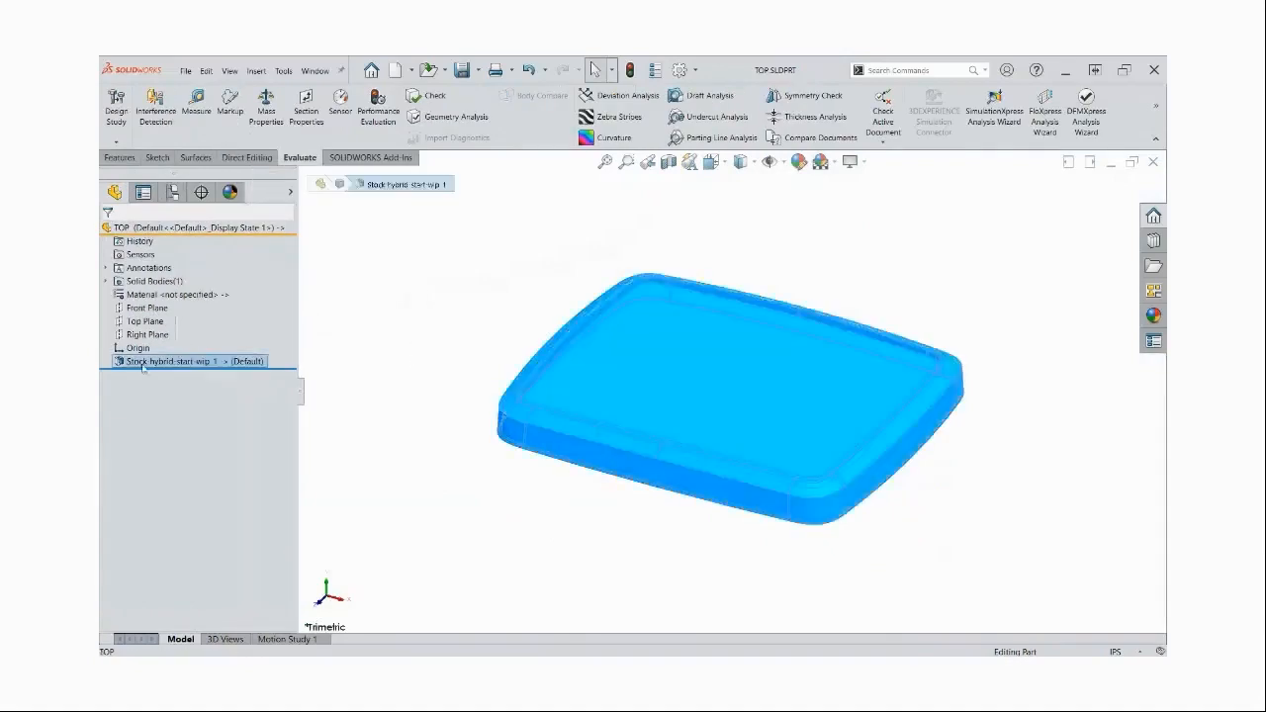
click(422, 310)
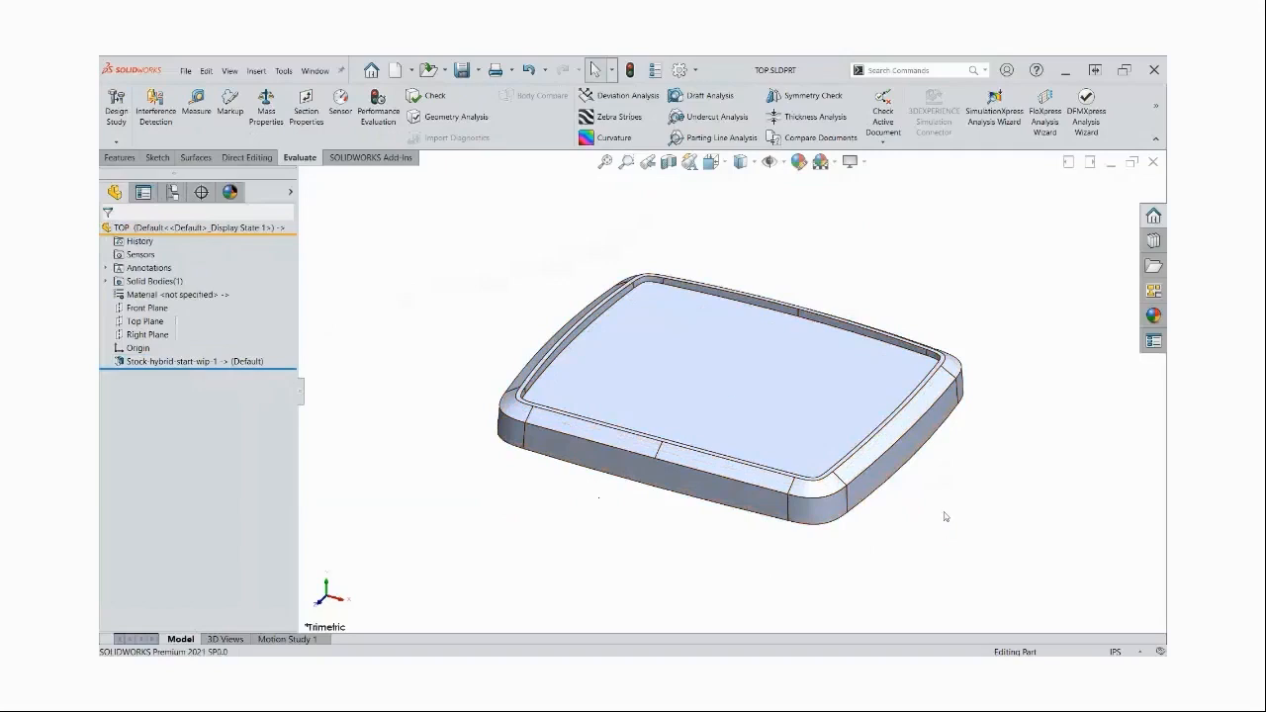
Sketch a center rectangle about 4.6 by 3.5 in on the Top Plane, centered on the origin
middle_drag(948, 510, 893, 480)
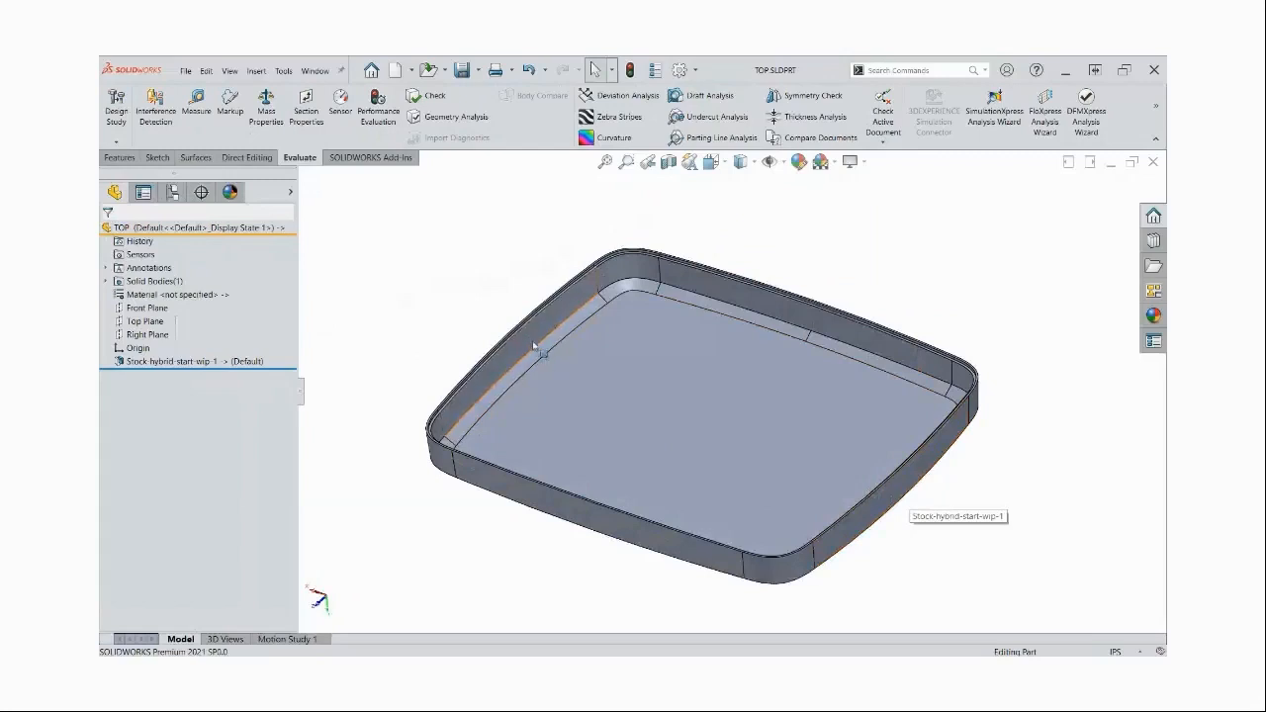
middle_drag(713, 451, 715, 456)
click(155, 322)
click(166, 305)
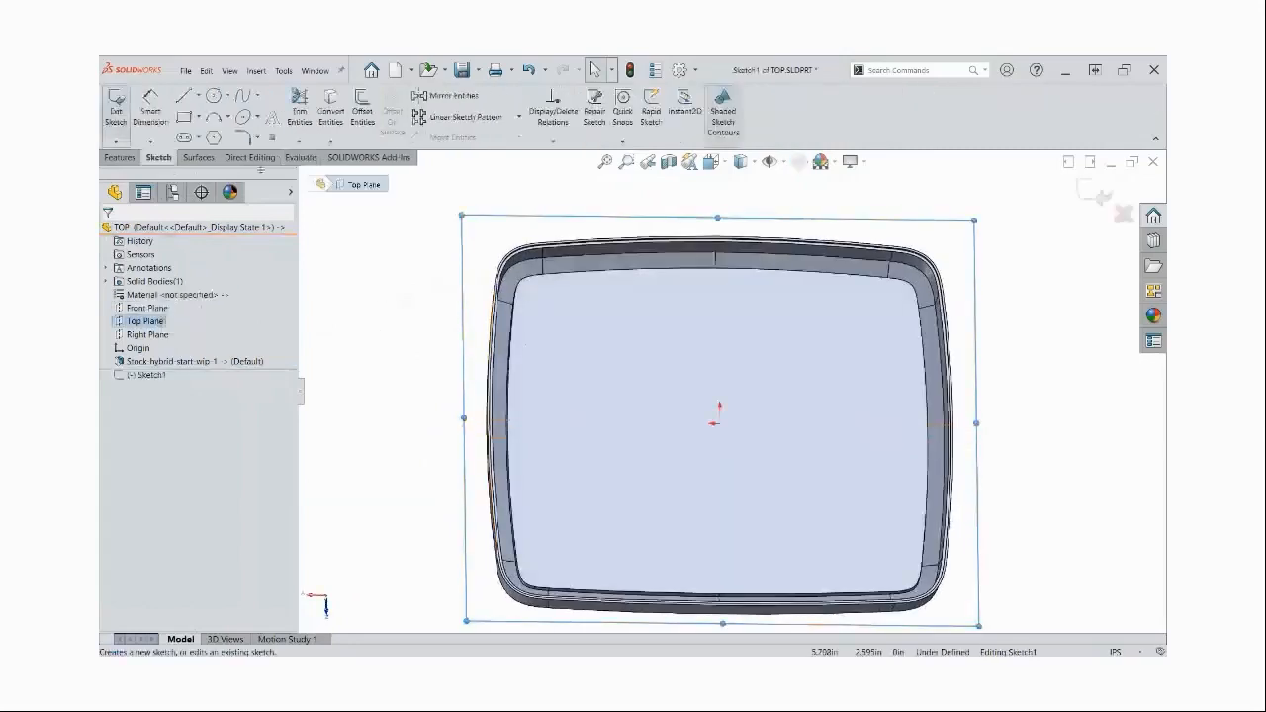
click(184, 117)
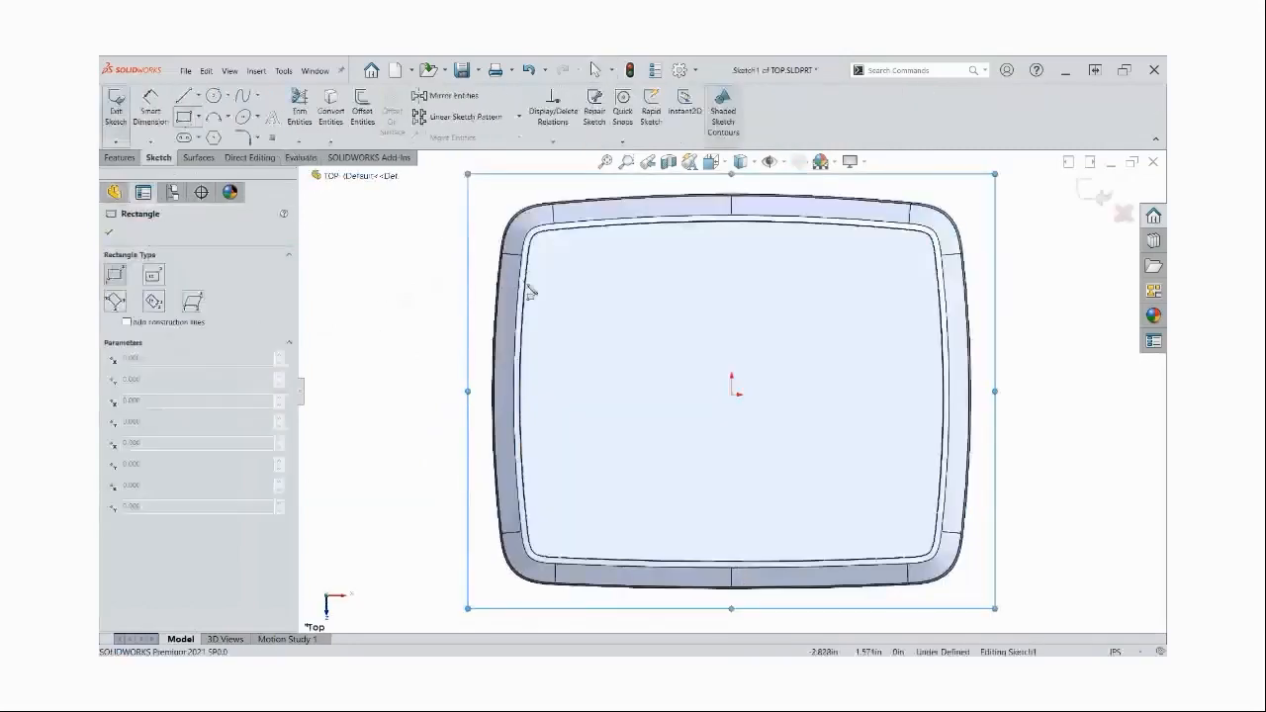
click(155, 275)
click(732, 394)
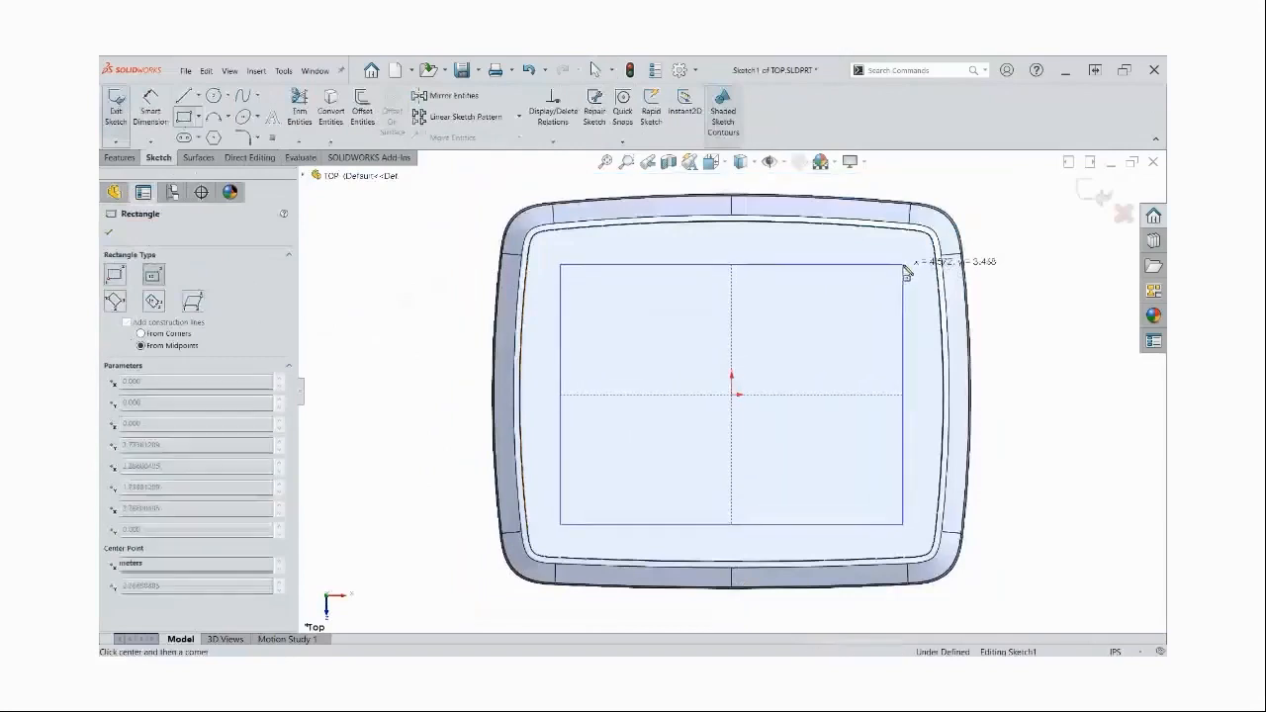
click(903, 264)
key(Escape)
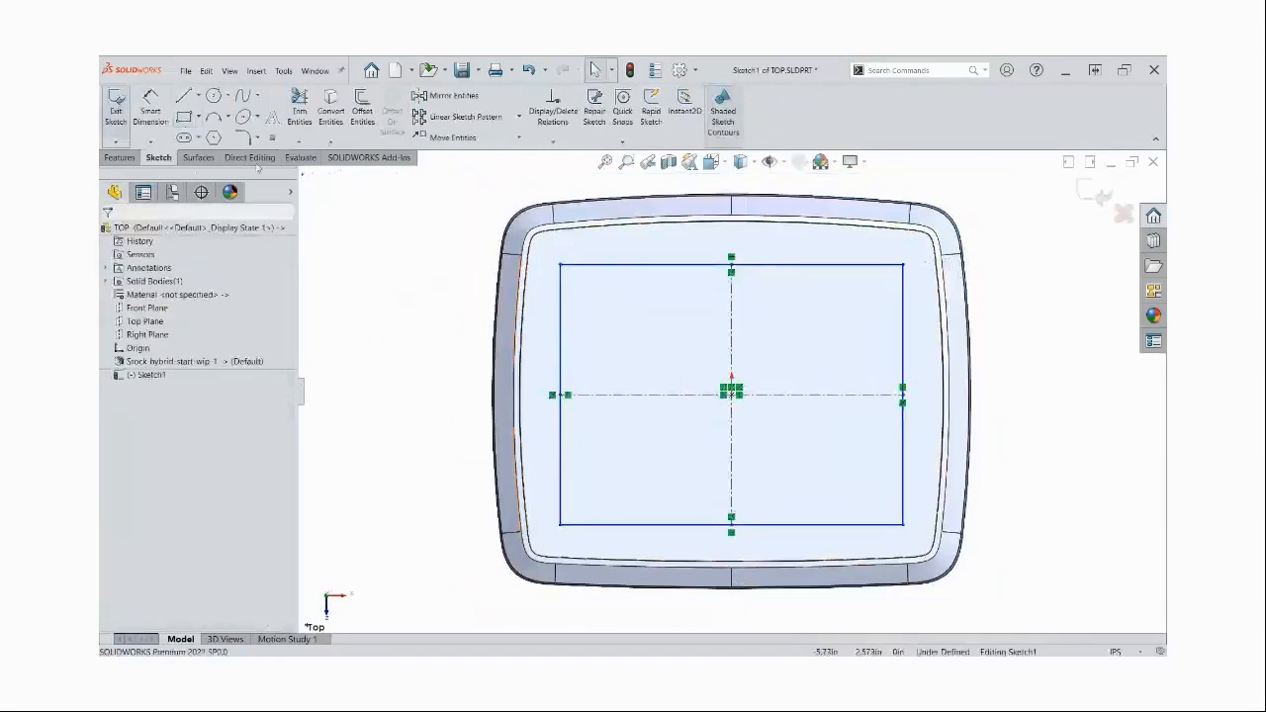
Round all four corners of the rectangle with 0.100 in sketch fillets
click(243, 138)
mouse_move(433, 223)
mouse_down()
mouse_move(871, 528)
mouse_move(1099, 640)
mouse_up()
click(657, 376)
click(661, 377)
click(663, 377)
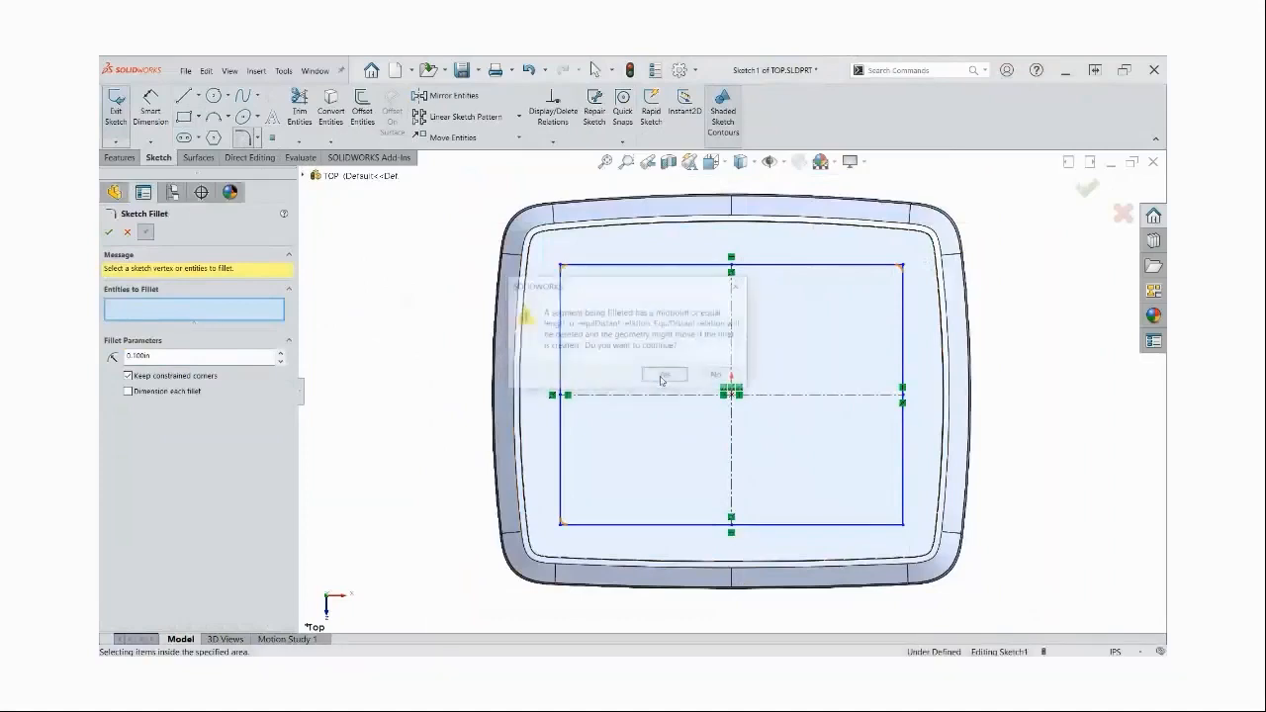
click(109, 233)
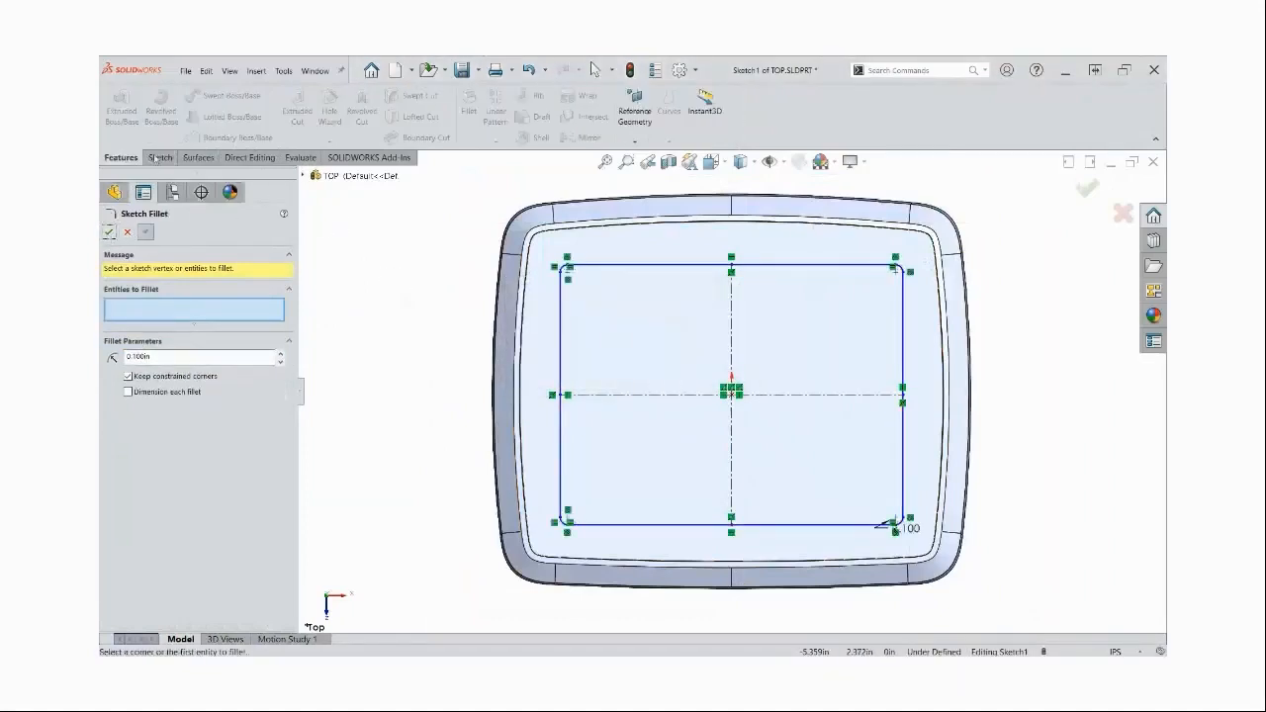
click(126, 232)
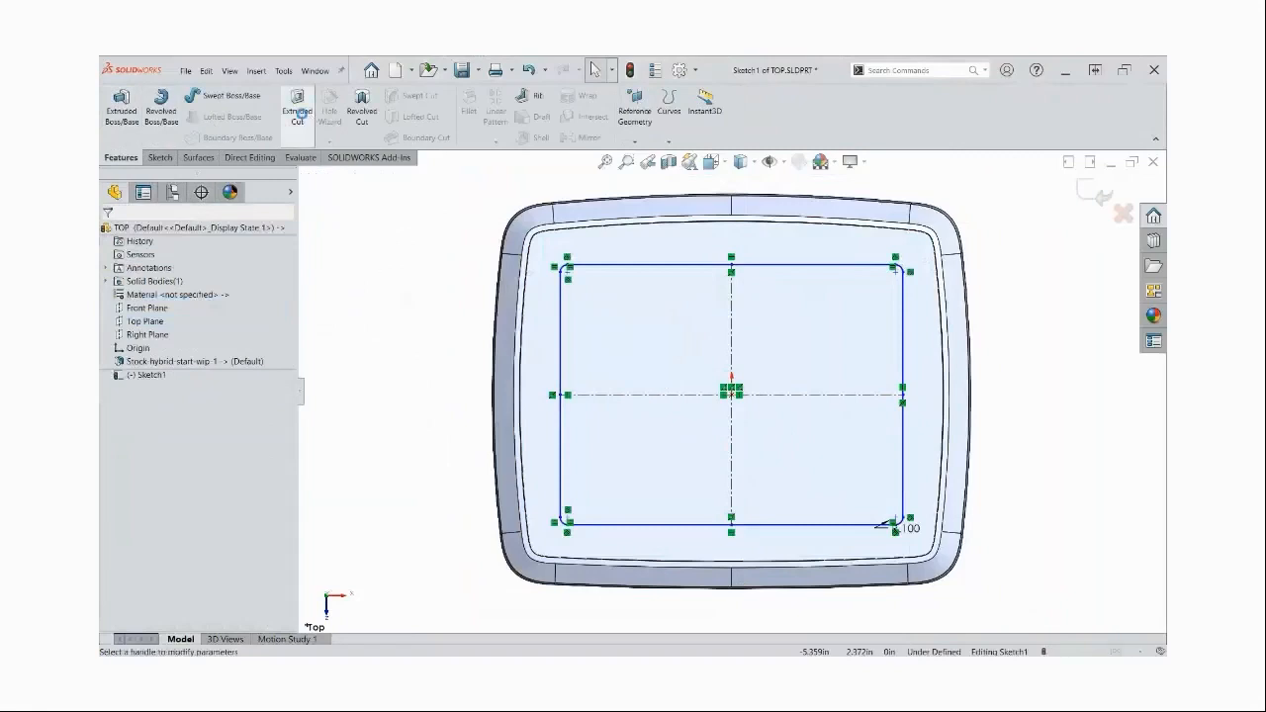
Cut the rounded rectangle Through All to open a window in the cover, and save the TOP part
click(302, 116)
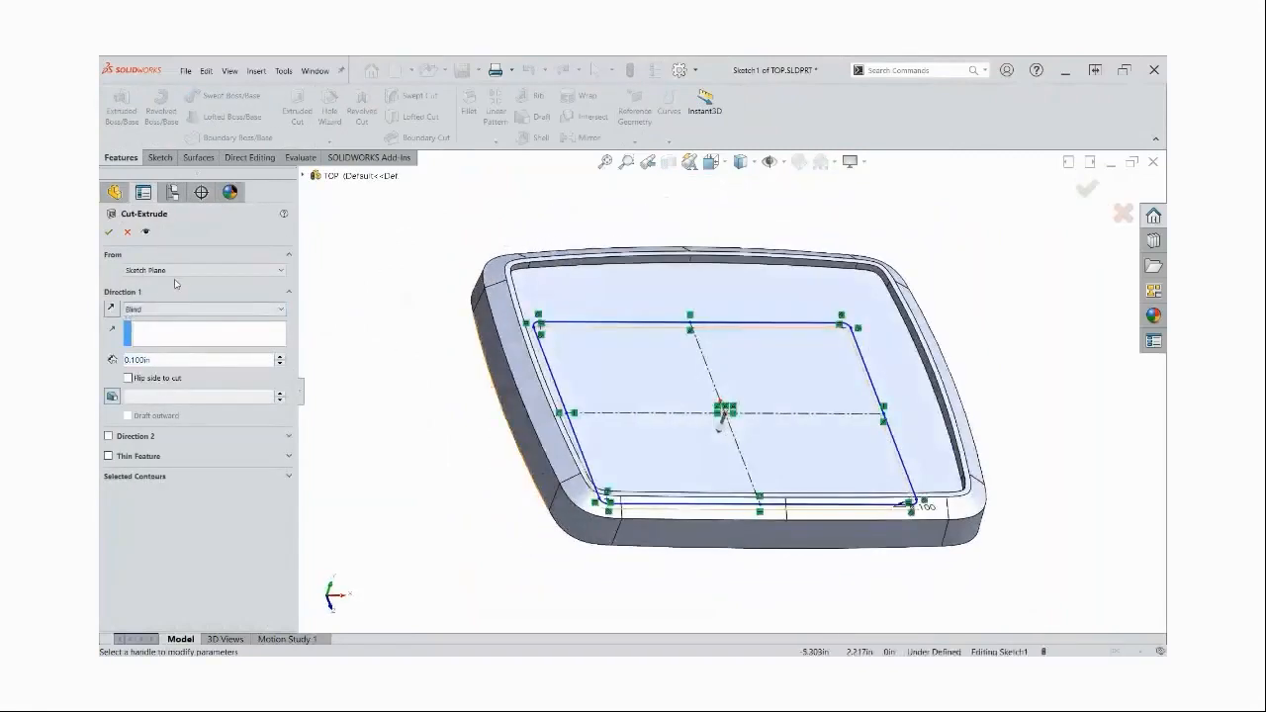
click(132, 310)
click(149, 330)
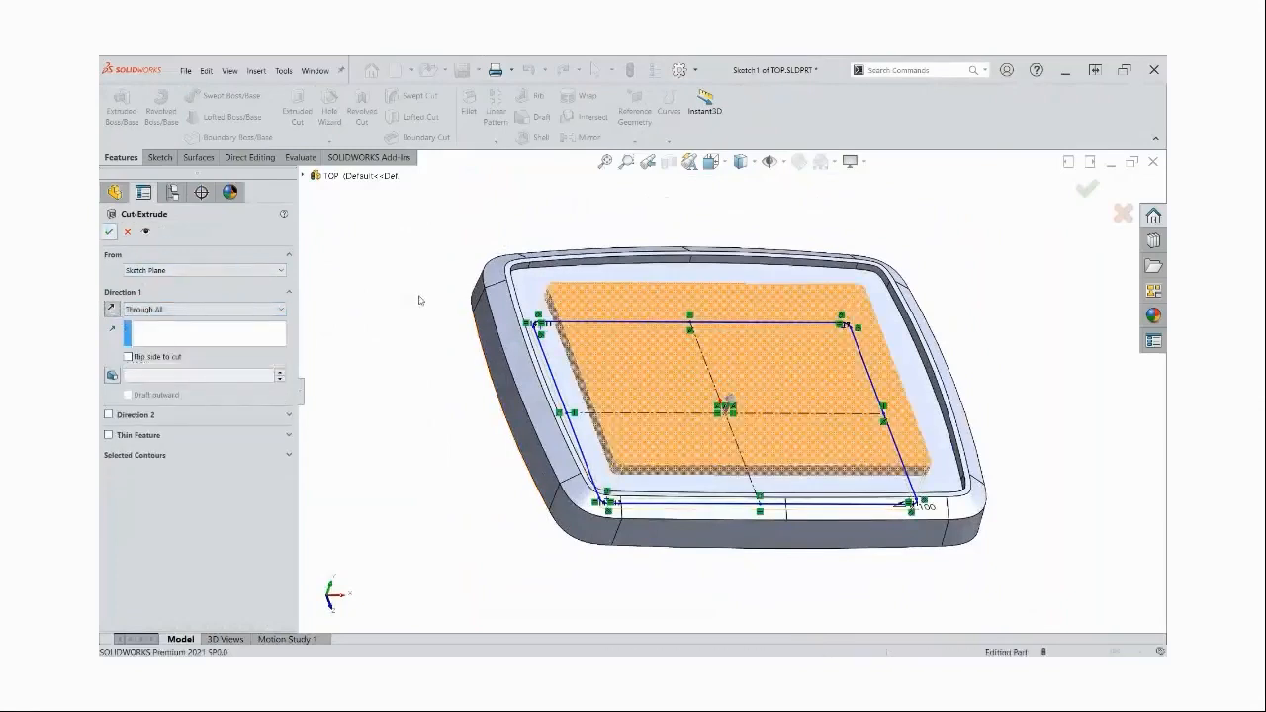
key(Return)
key(ctrl+s)
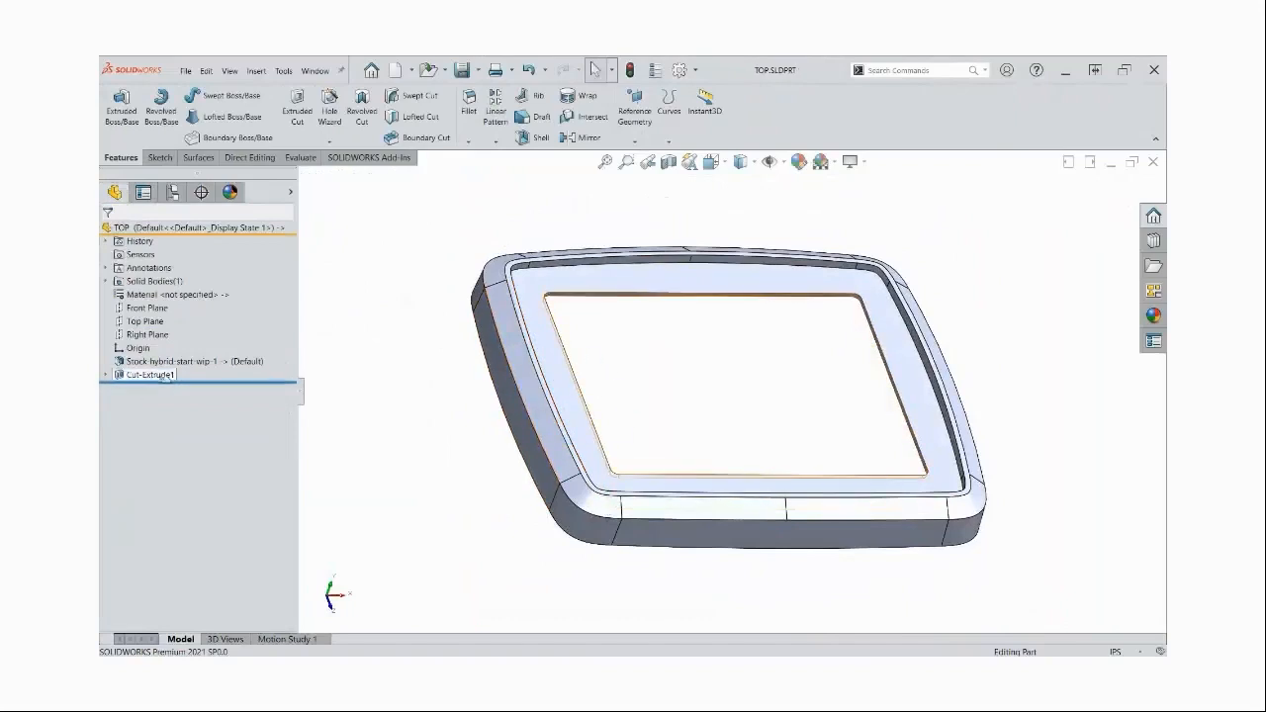
Return to the hybrid-model assembly and rebuild it with the changed TOP part
key(ctrl+Tab)
key(ctrl+Tab)
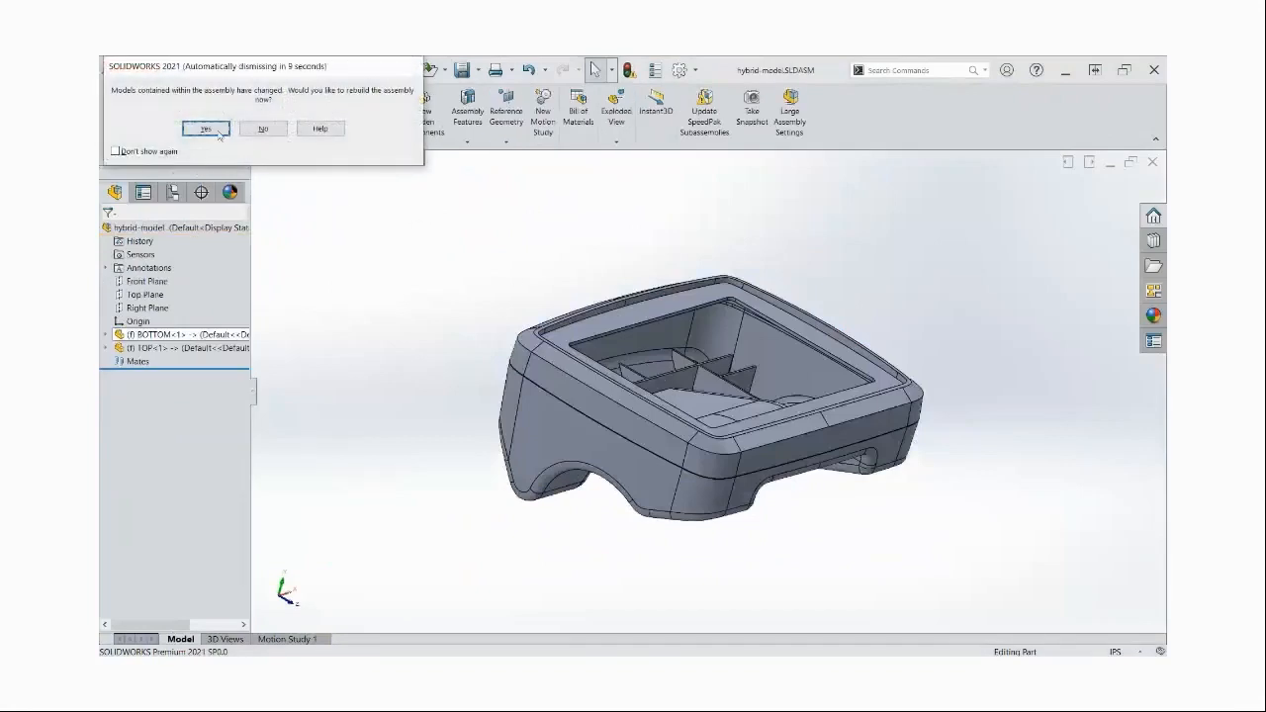
click(222, 133)
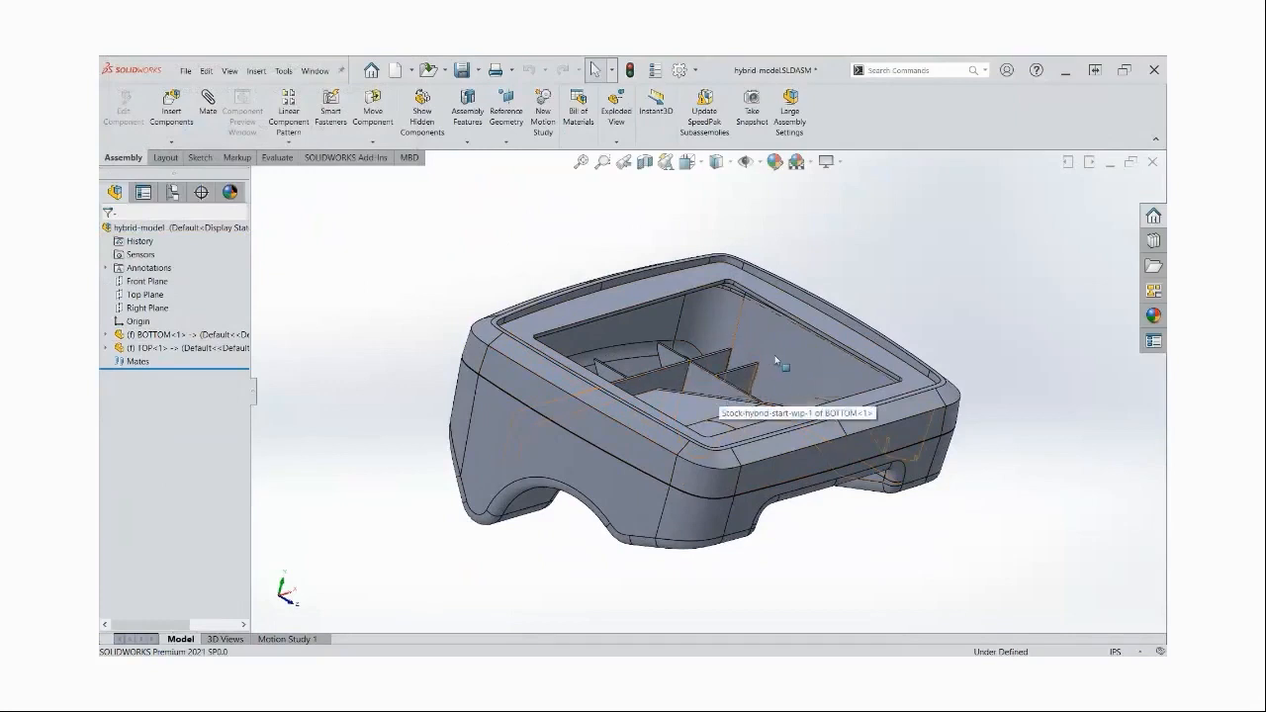
Switch to the hybrid-start-wip part and look at its model and the start of its feature history
key(ctrl+Tab)
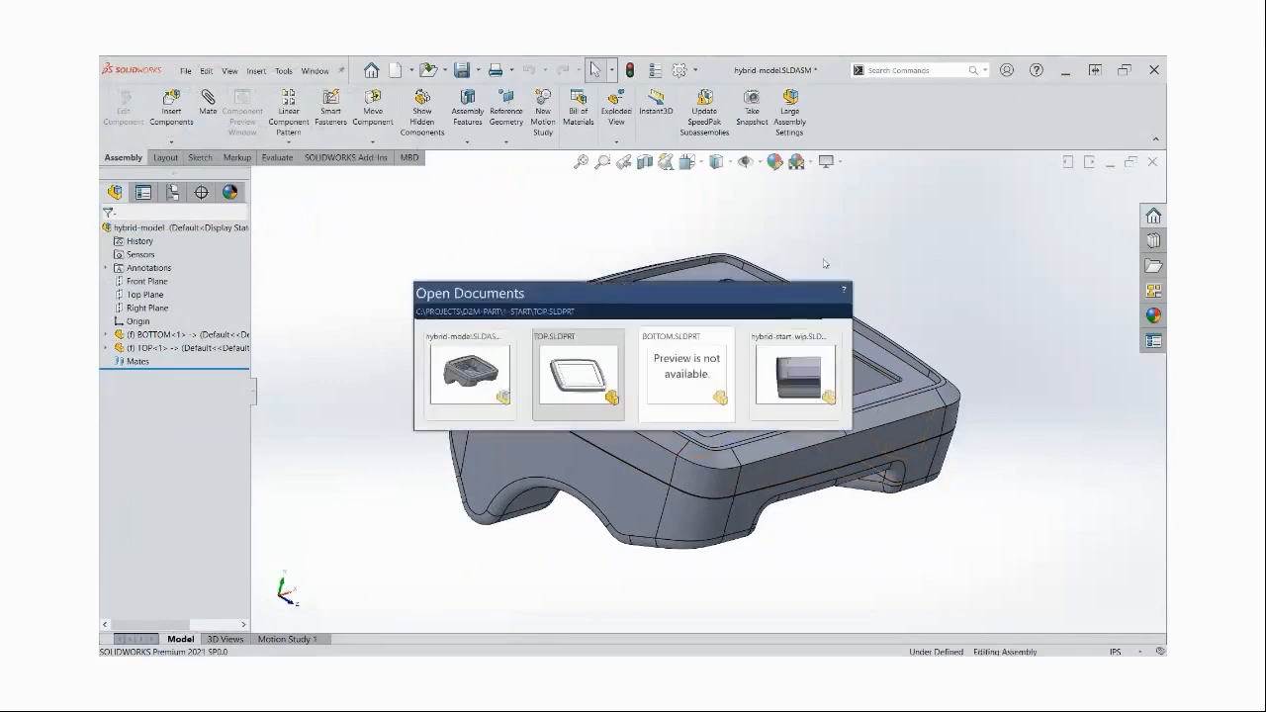
key(ctrl+Tab)
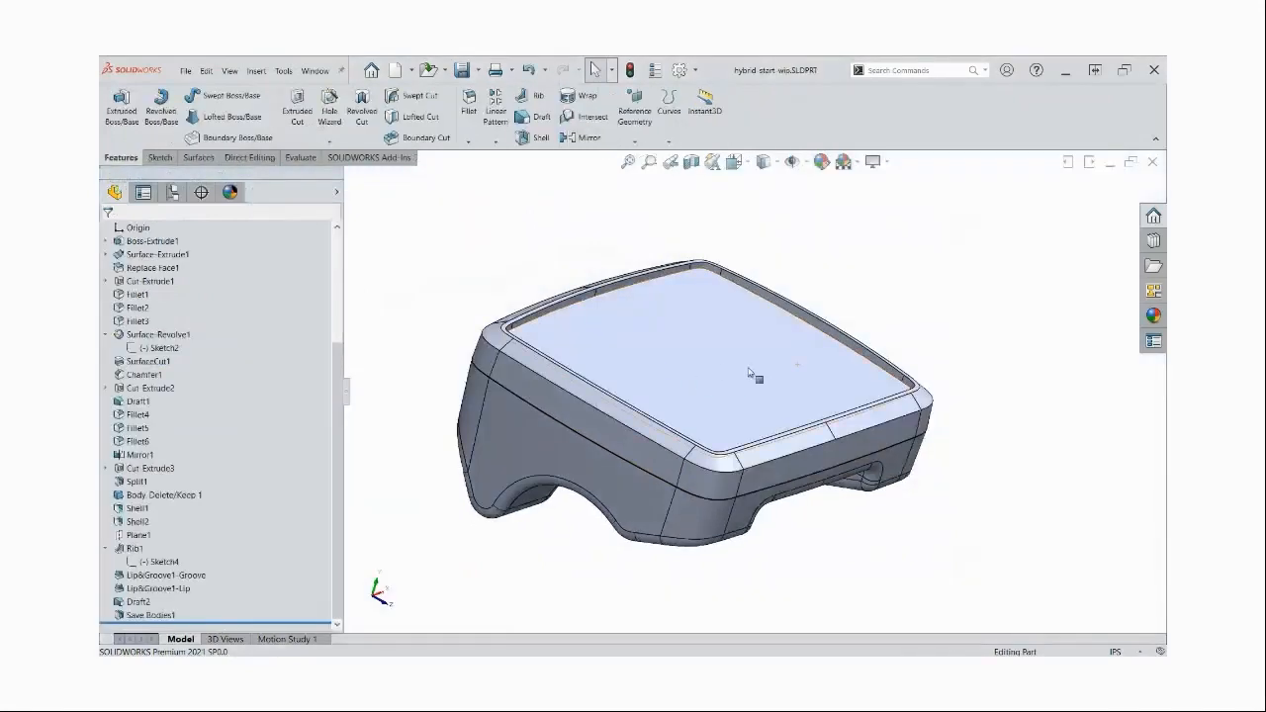
scroll(191, 481, up, 4)
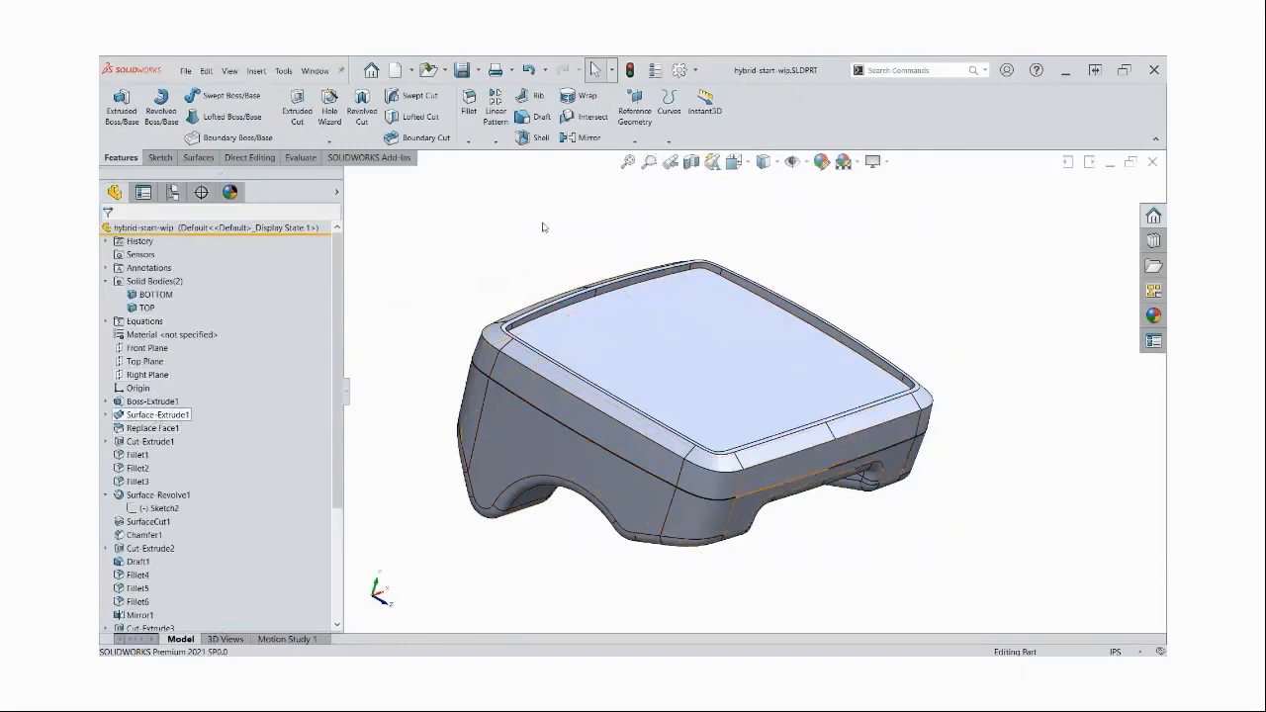
Return to the TOP part and open its stock feature's source part with Edit In Context
key(ctrl+Tab)
key(ctrl+Tab)
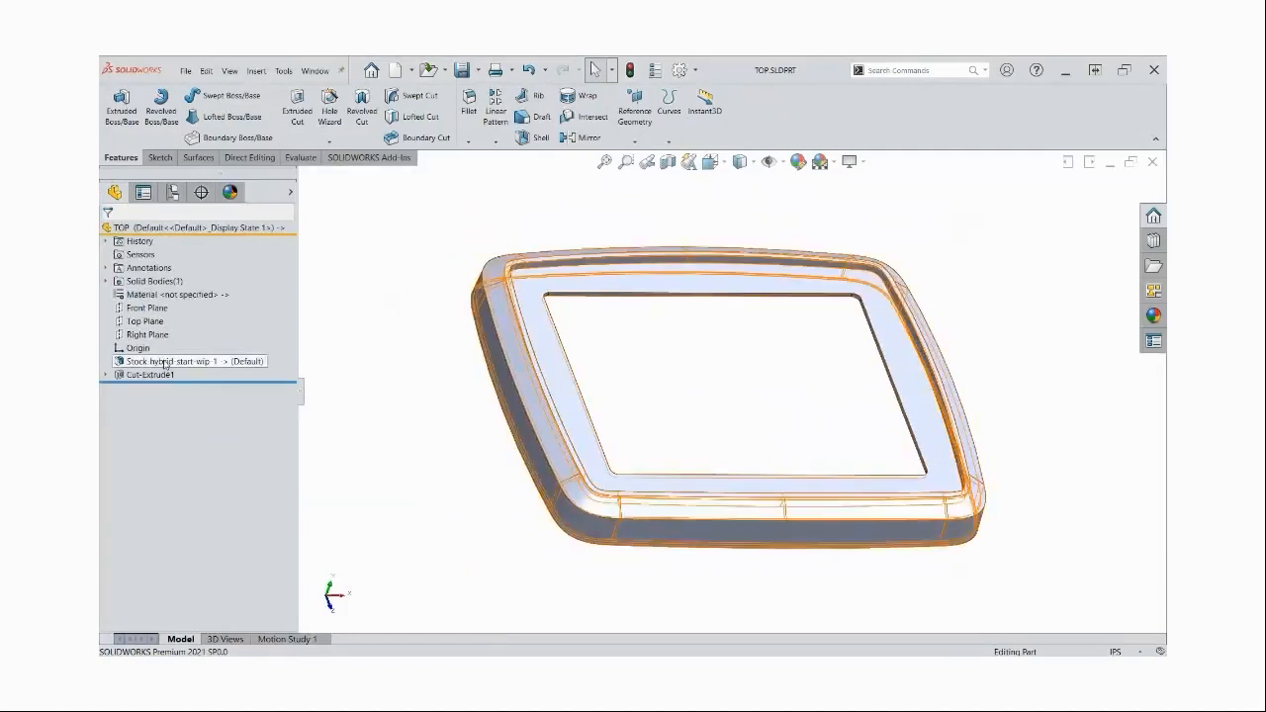
right_click(166, 362)
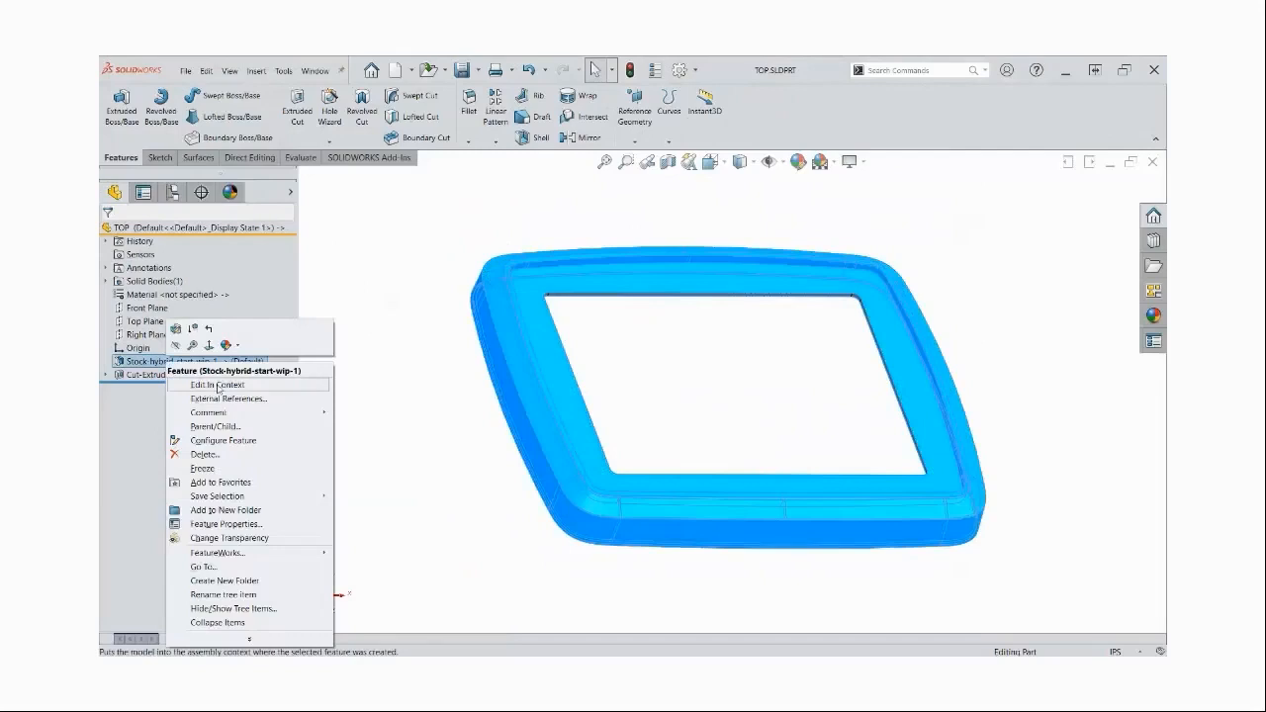
click(218, 385)
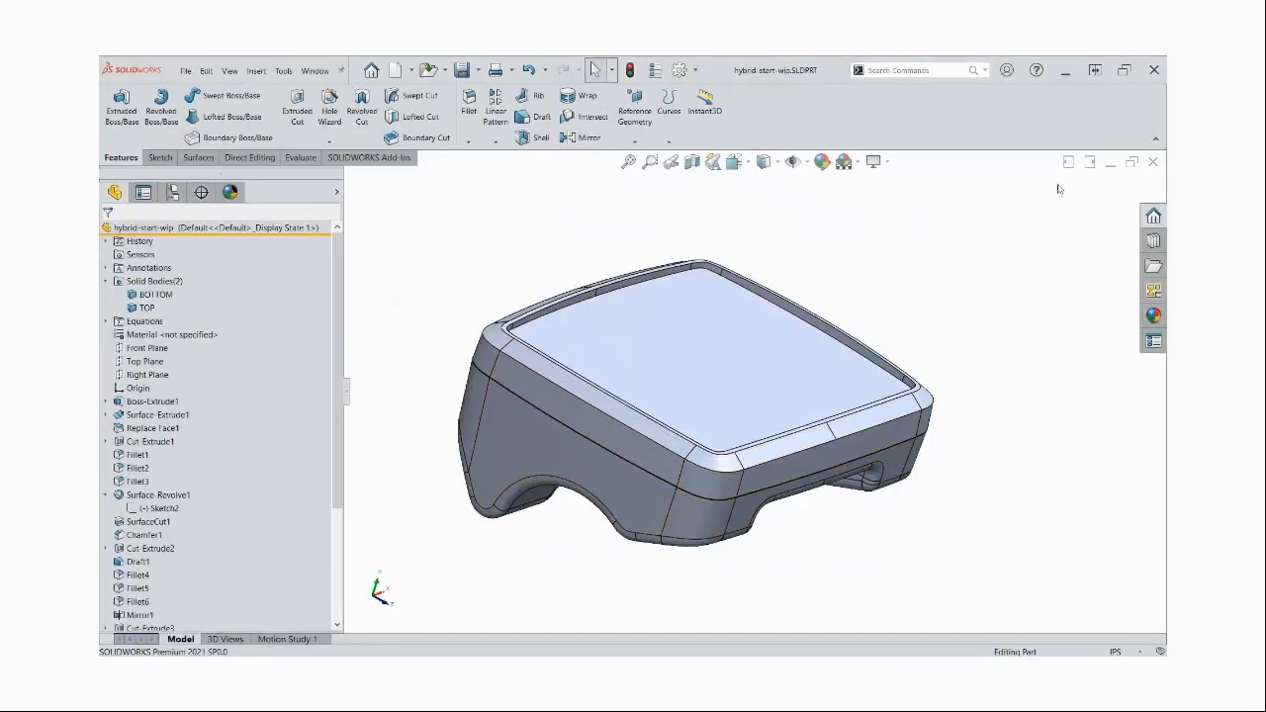
Close all open documents without saving the modified files
click(316, 71)
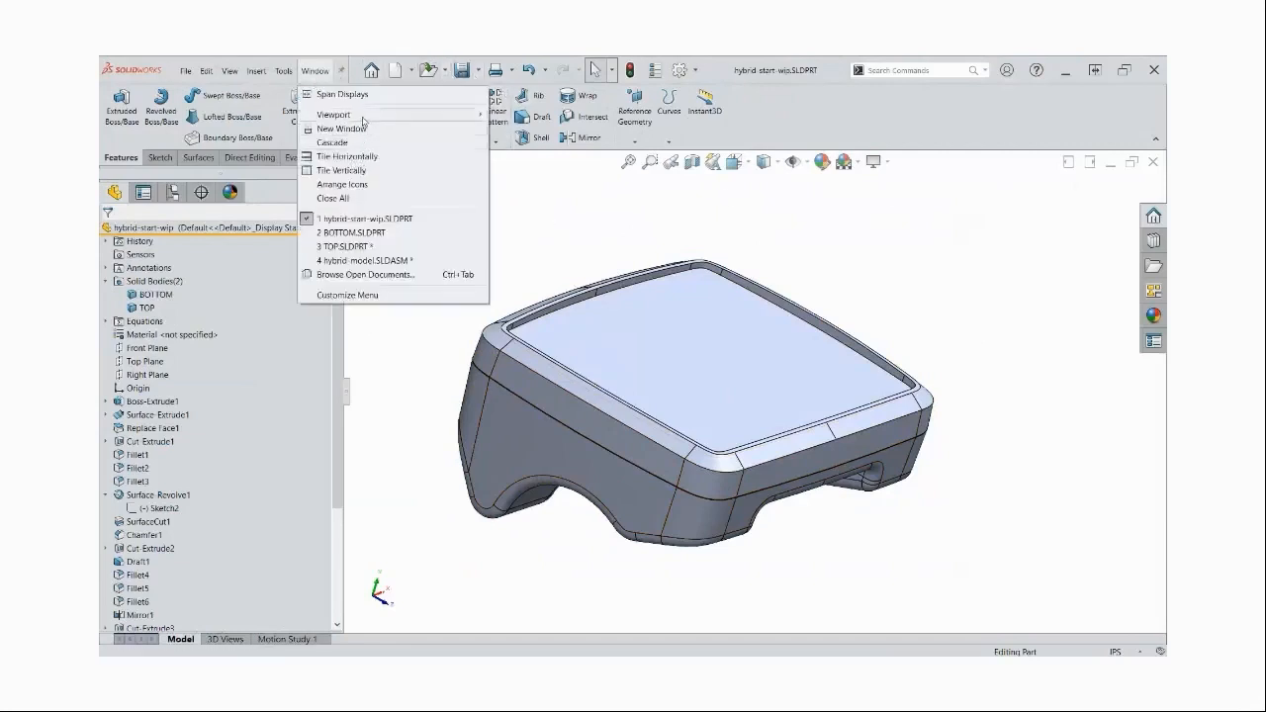
click(356, 198)
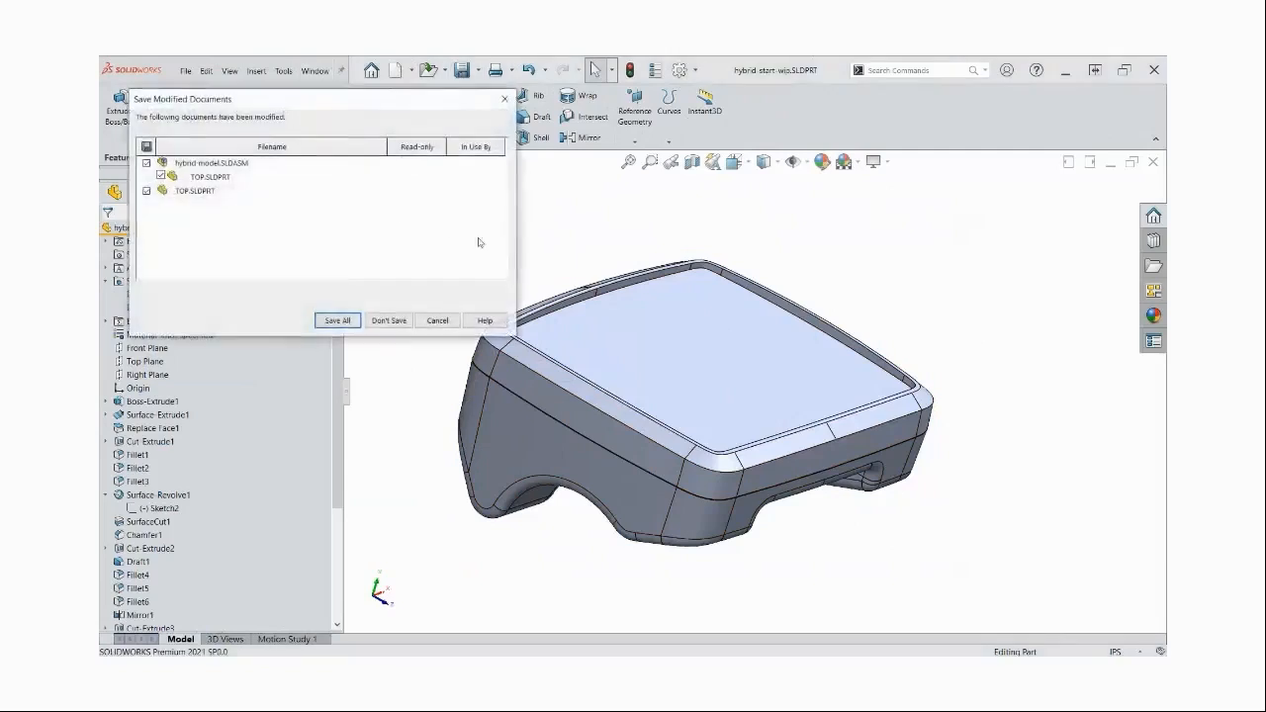
click(400, 325)
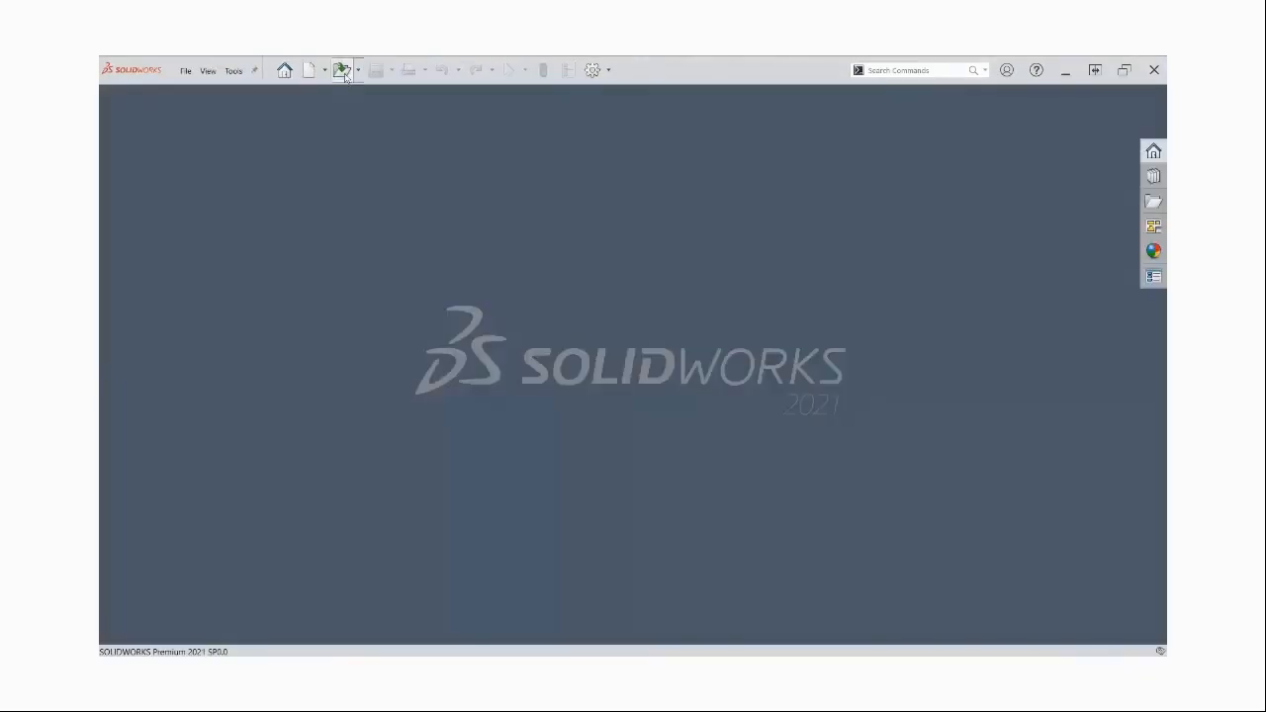
Open hybrid-top.SLDPRT from the 2-FINISHED folder of D2M-PART and view the ribs on its inside
click(341, 69)
click(432, 146)
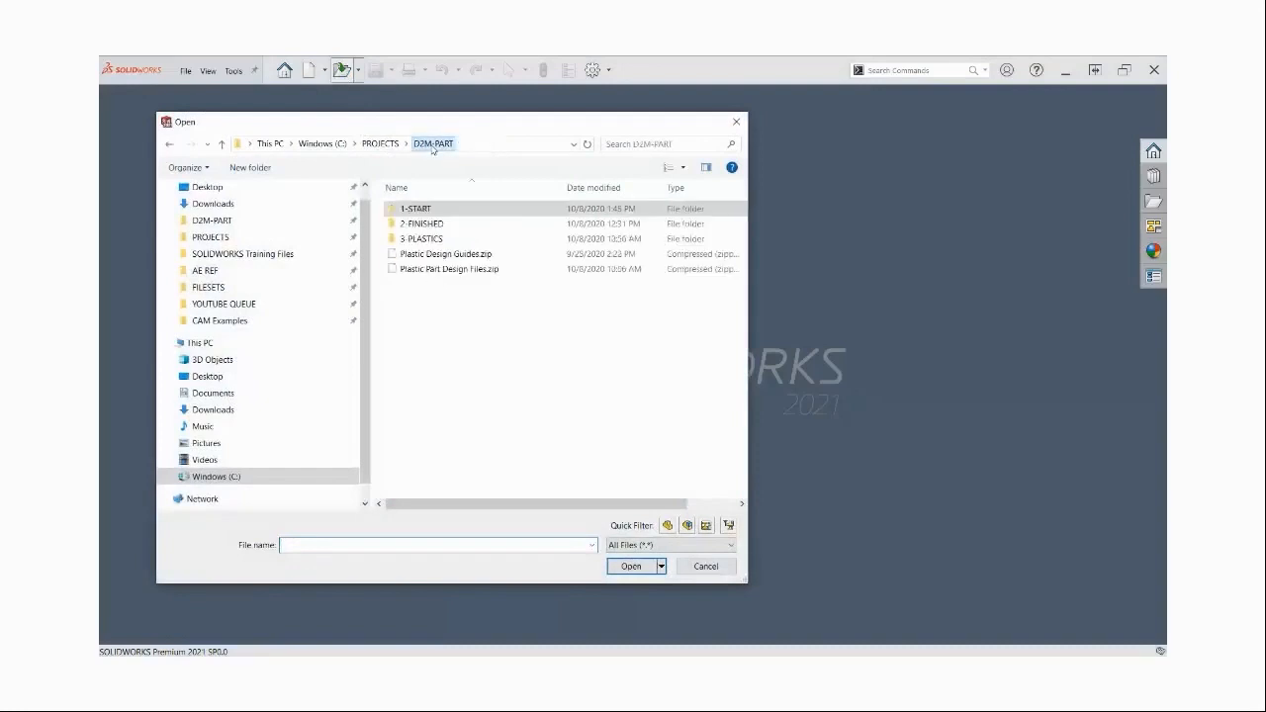
double_click(430, 225)
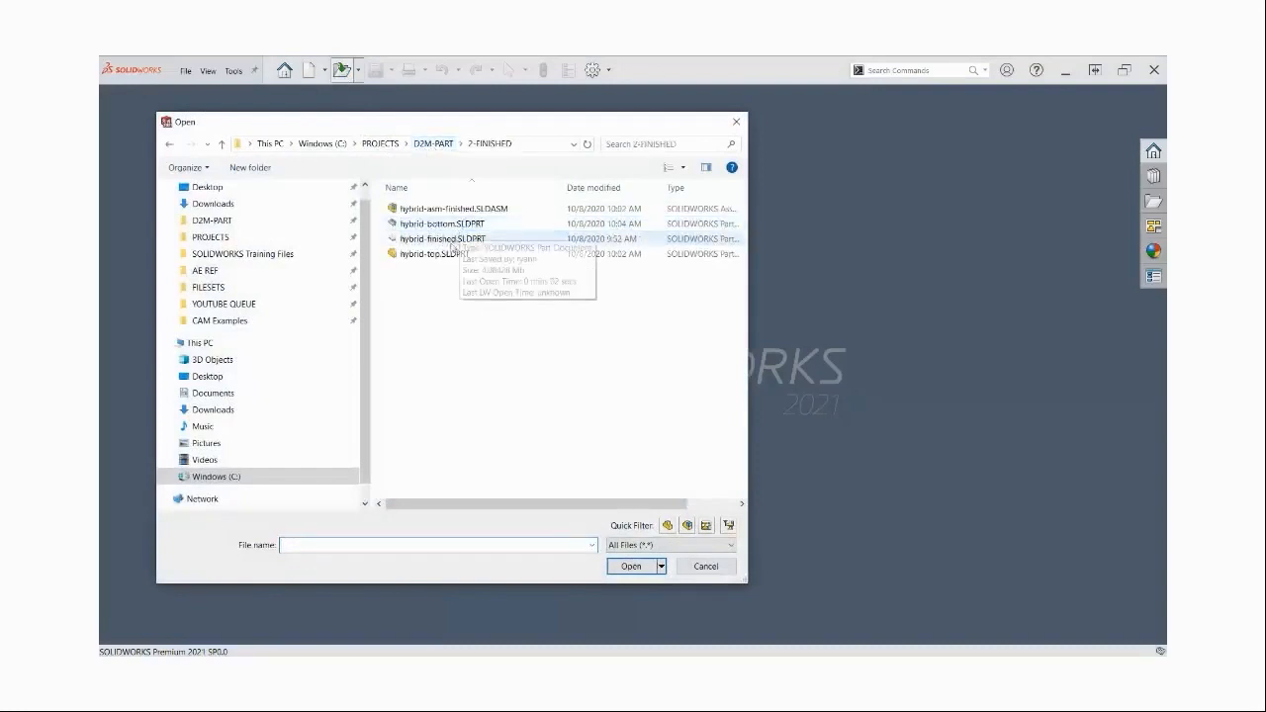
click(435, 255)
click(631, 566)
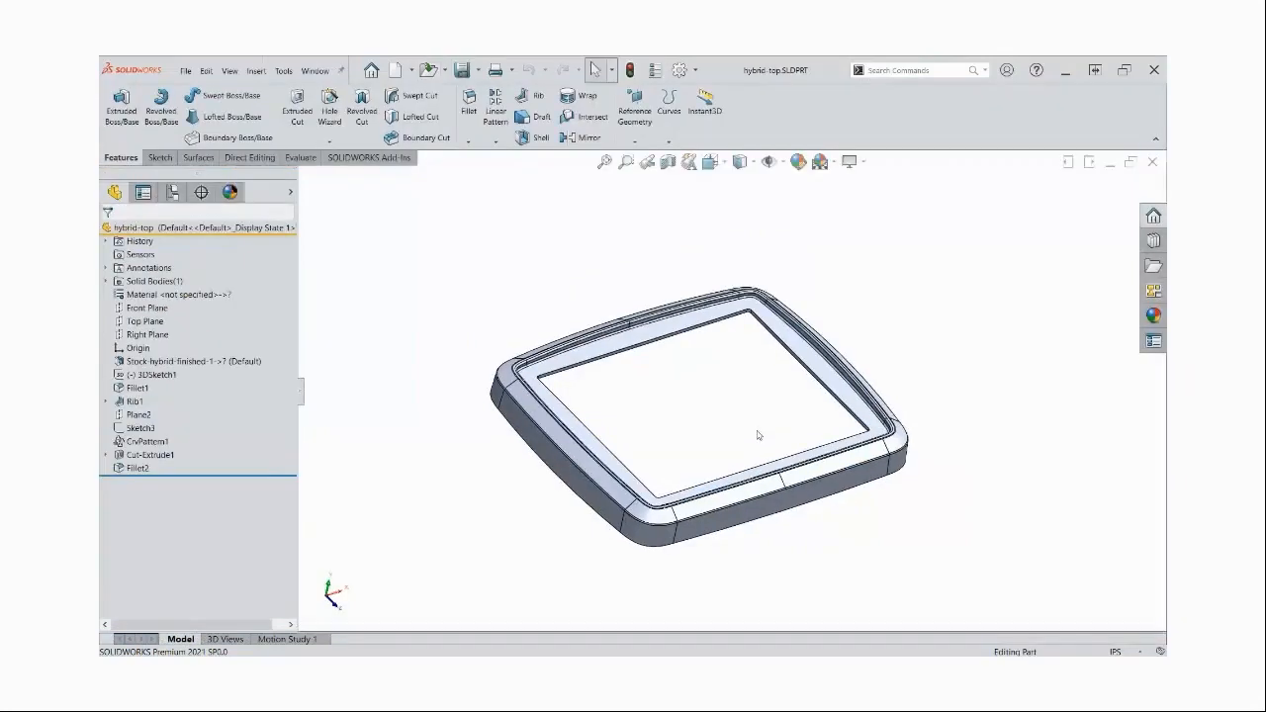
mouse_move(760, 432)
middle_down()
mouse_move(776, 432)
mouse_move(744, 427)
middle_up()
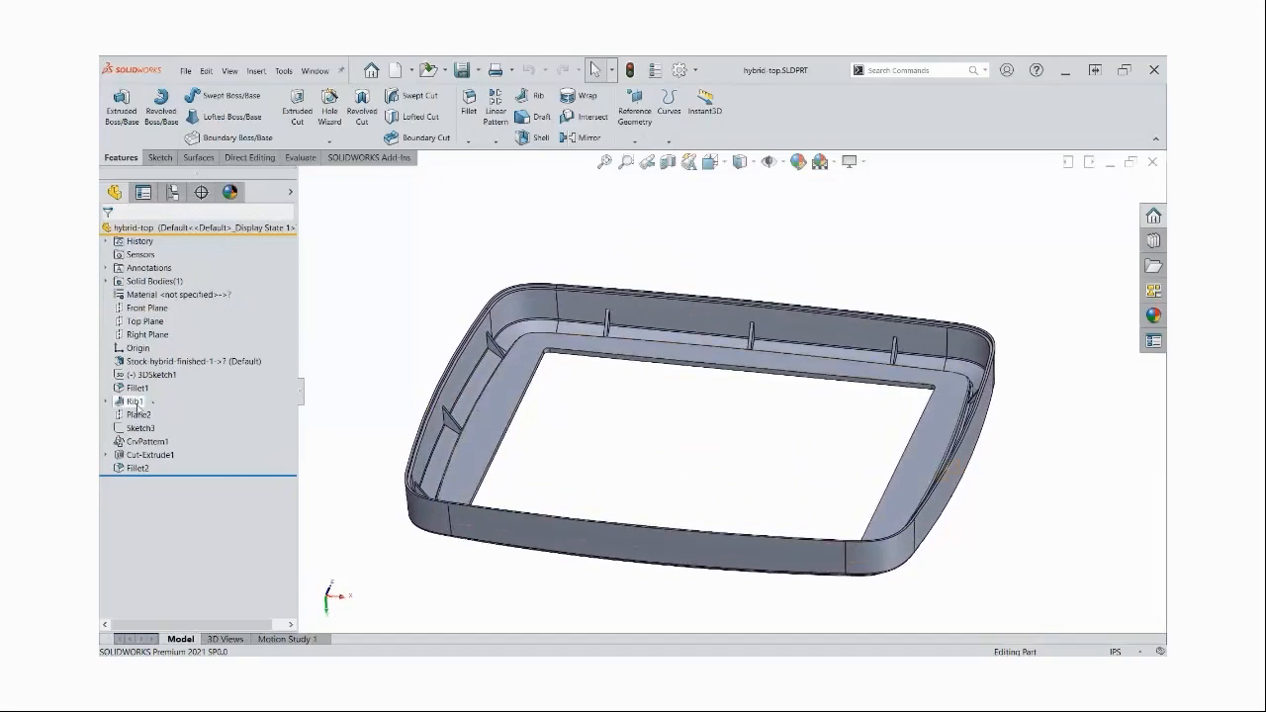
Open the Rib1 feature's definition, examine its sketch, thickness and draft settings, and leave without changing it
click(135, 401)
click(157, 368)
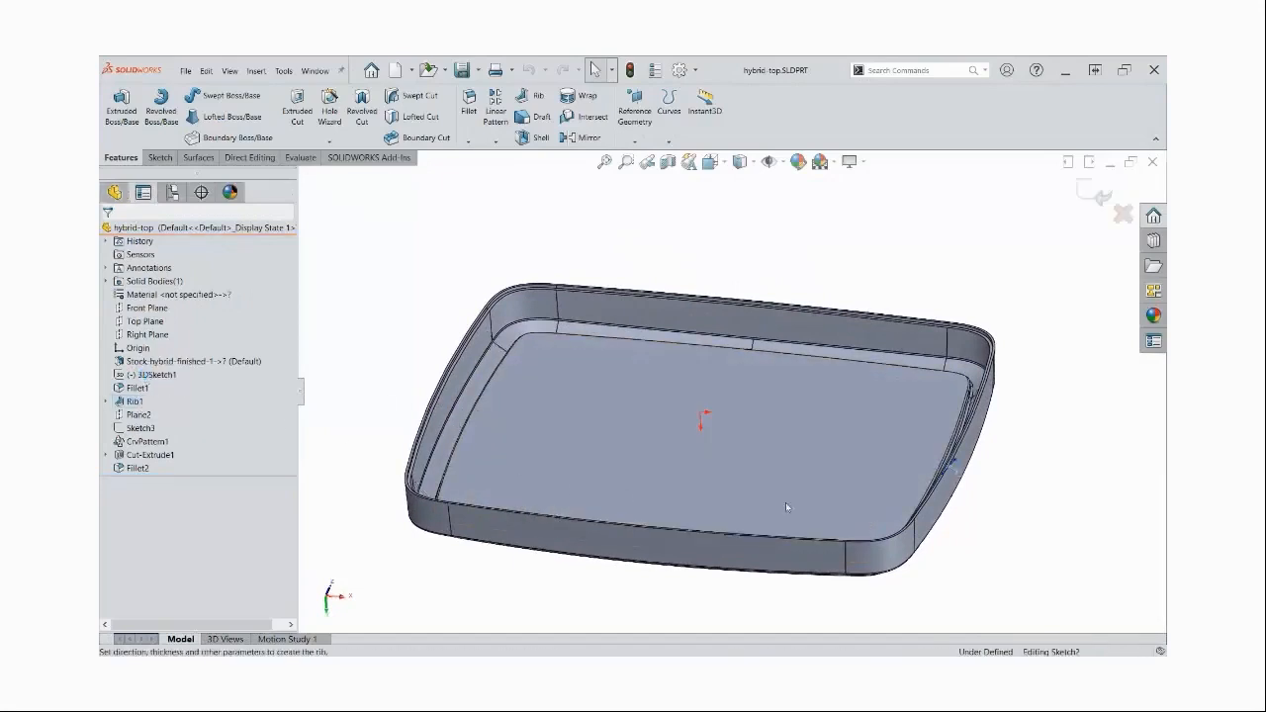
middle_drag(976, 466, 931, 469)
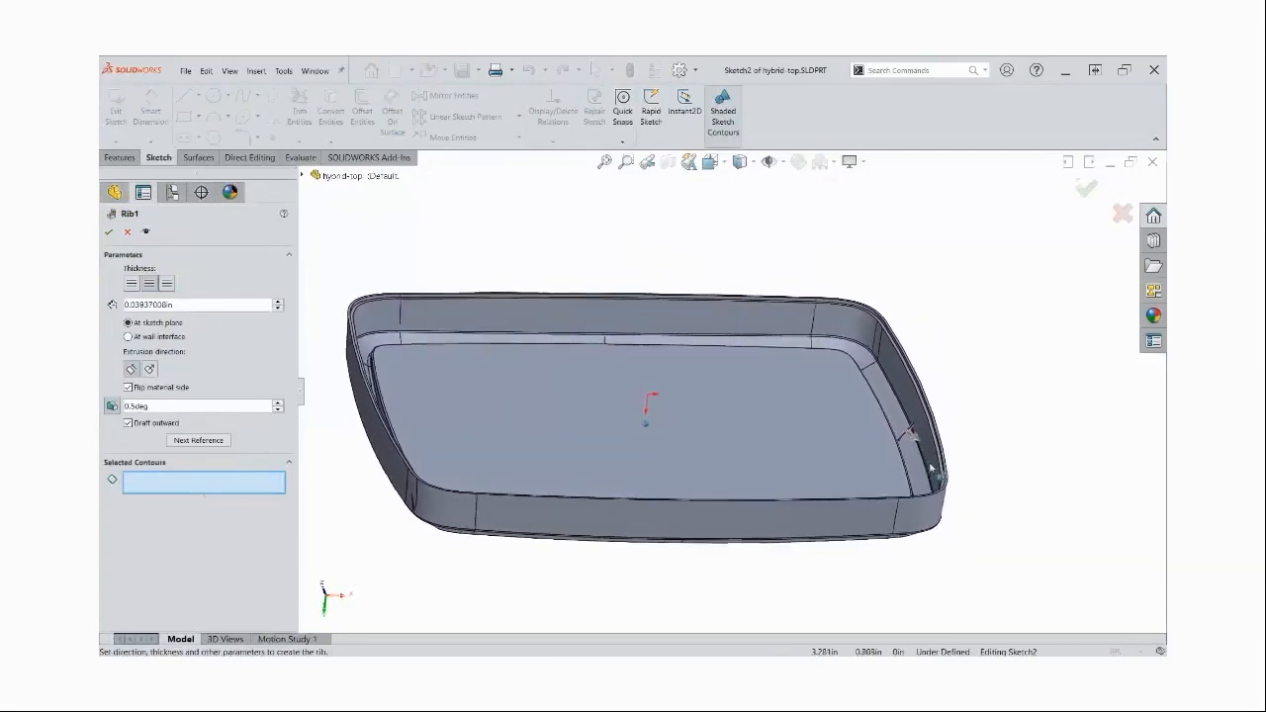
scroll(920, 469, down, 5)
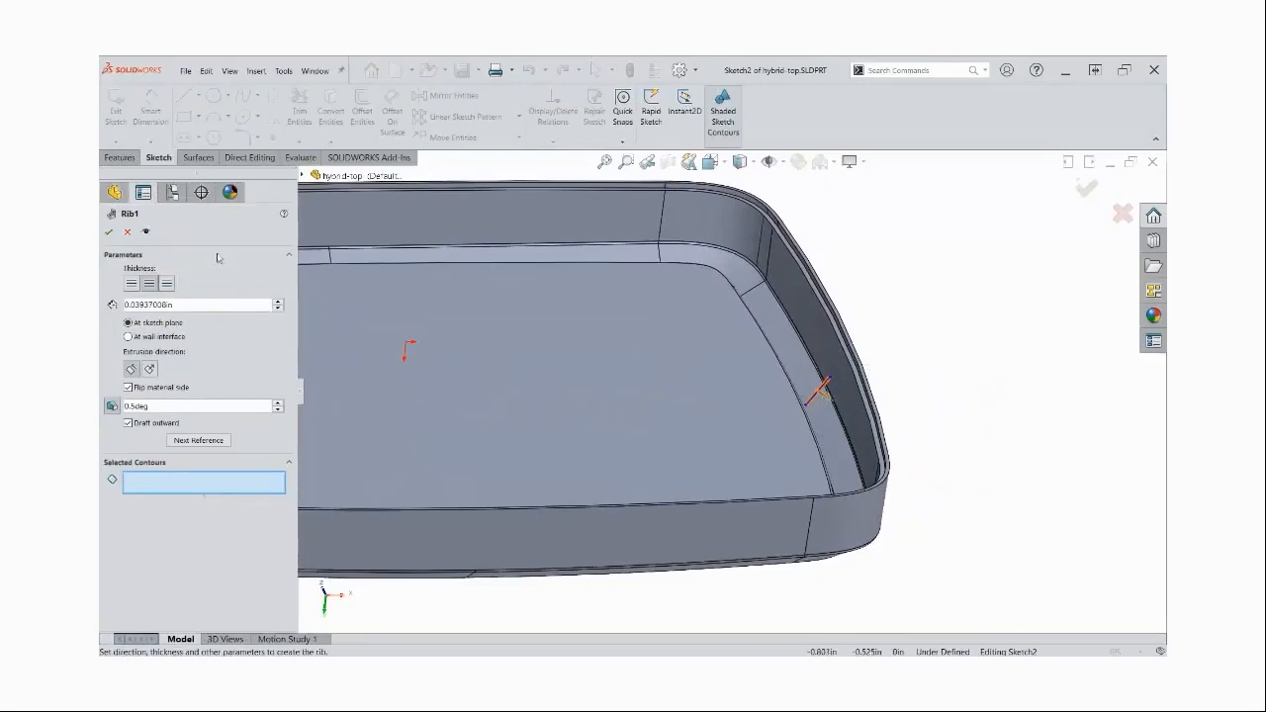
click(126, 232)
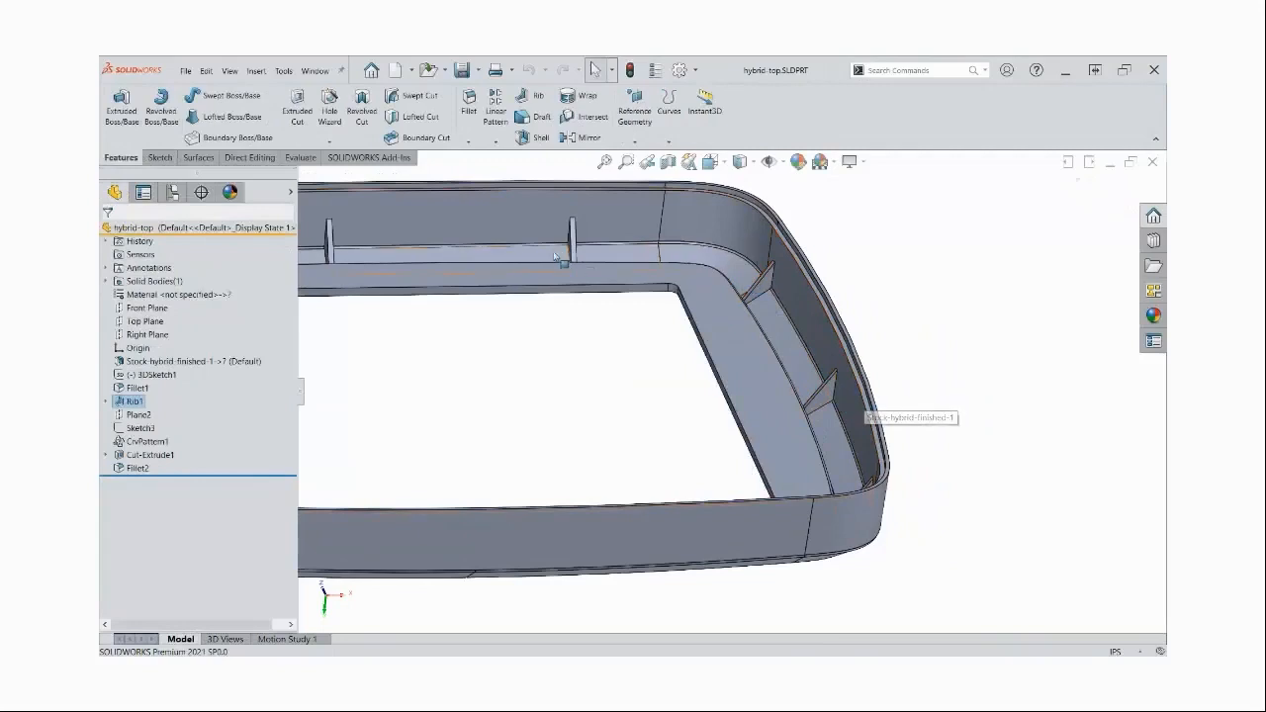
key(f)
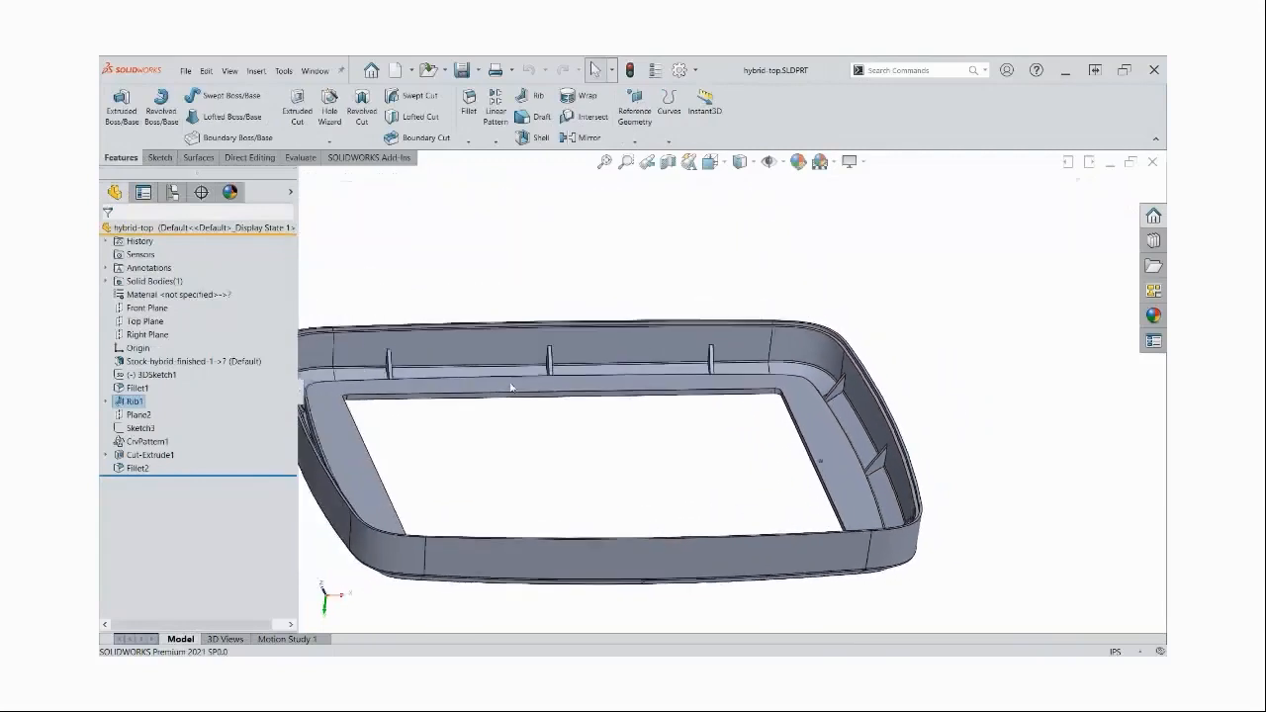
Edit the curve driven pattern of the rib and set its number of instances to 6
click(142, 429)
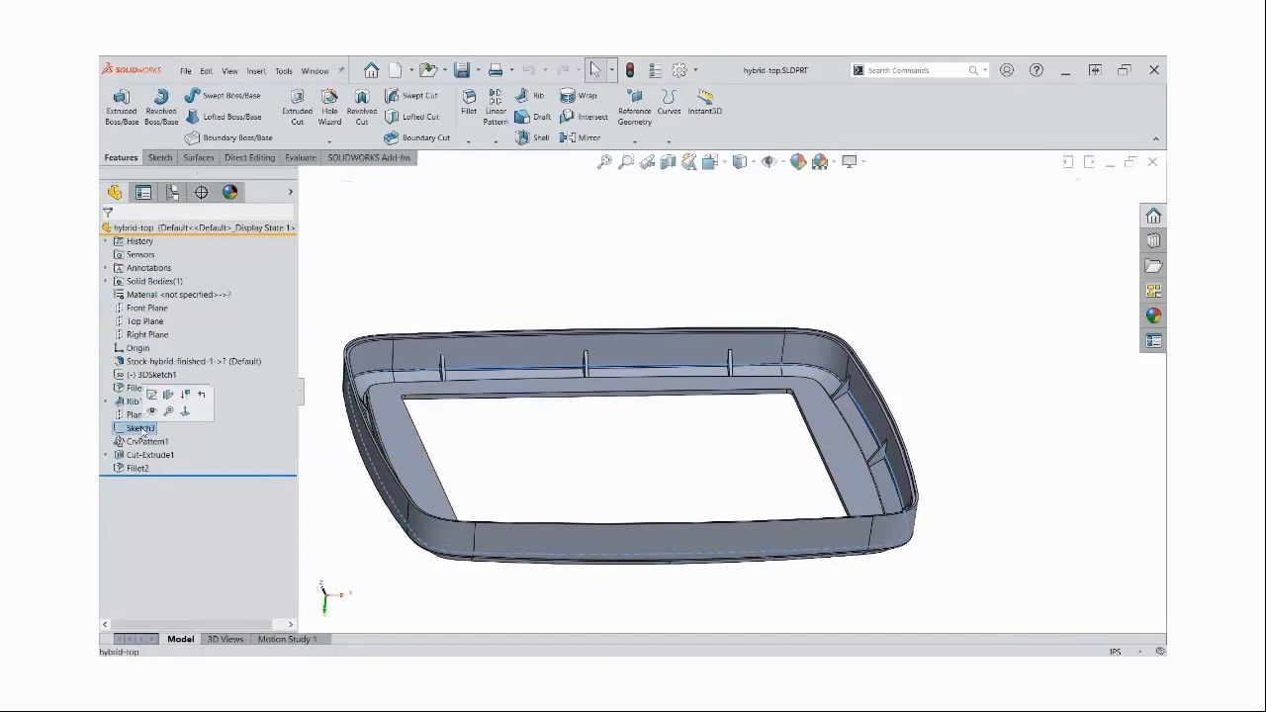
click(144, 441)
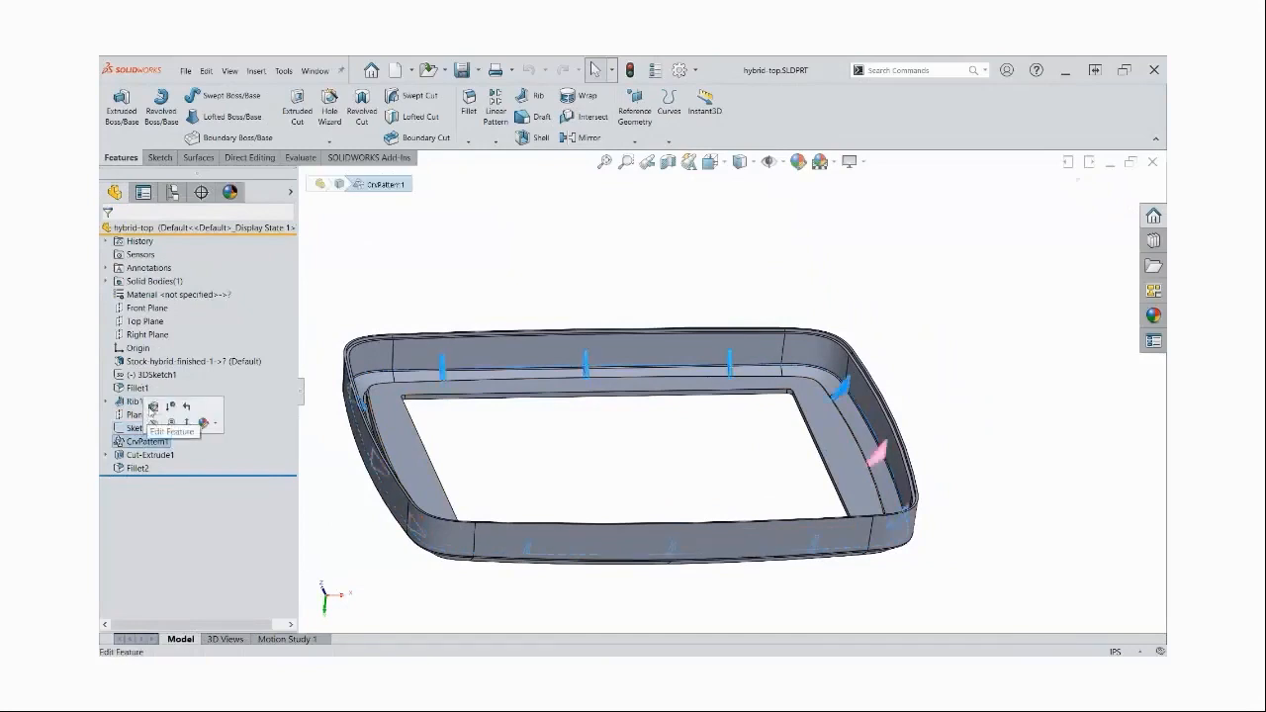
click(157, 414)
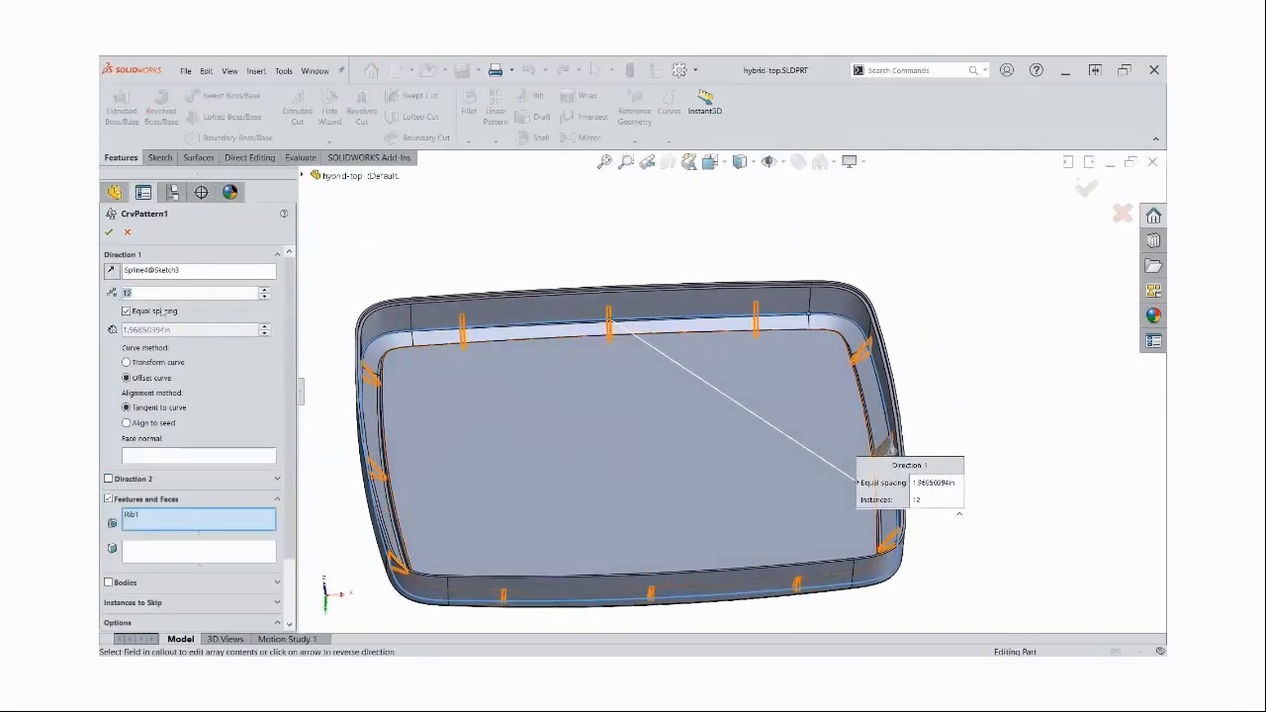
text(6)
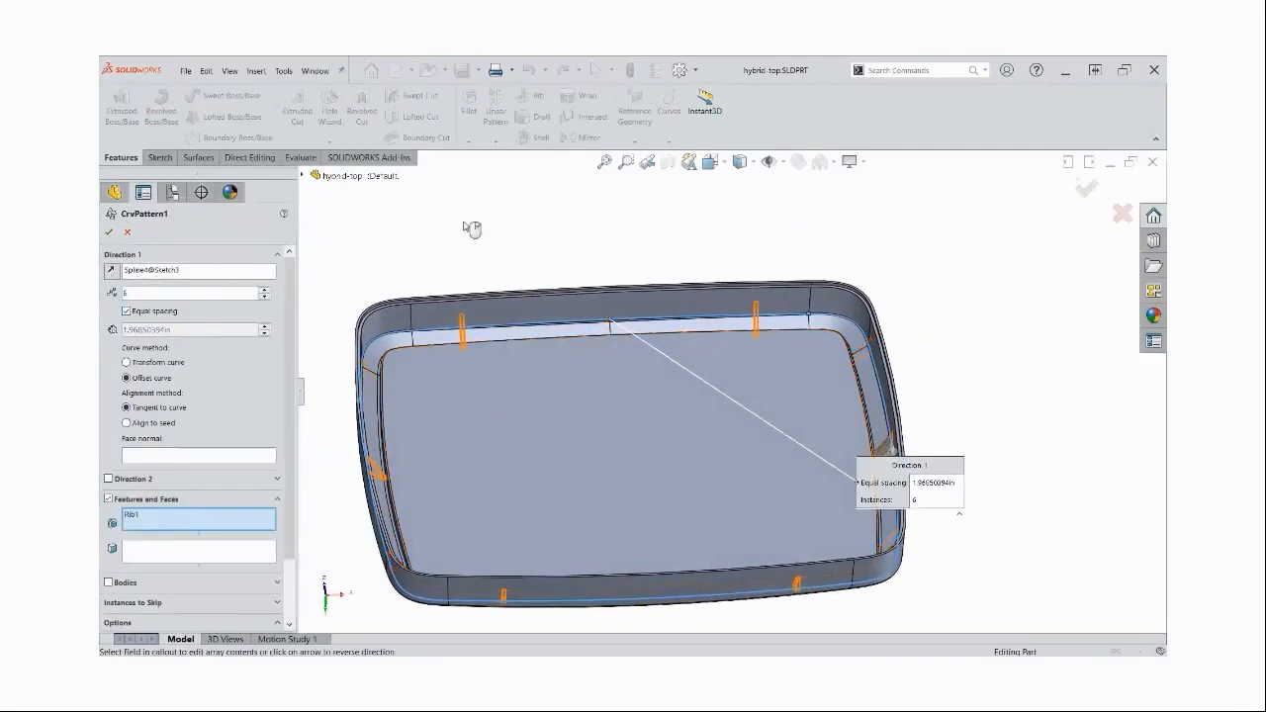
click(109, 233)
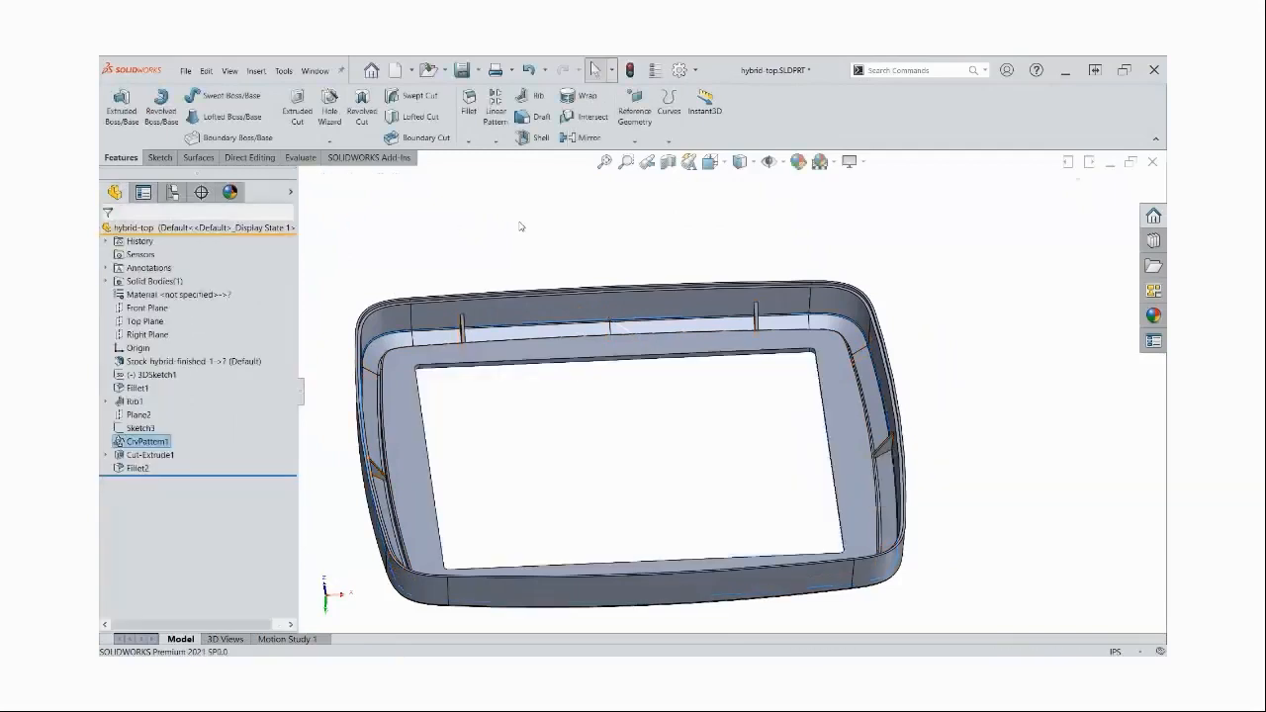
Edit the curve driven rib pattern again and set its number of instances to 14
right_click(141, 441)
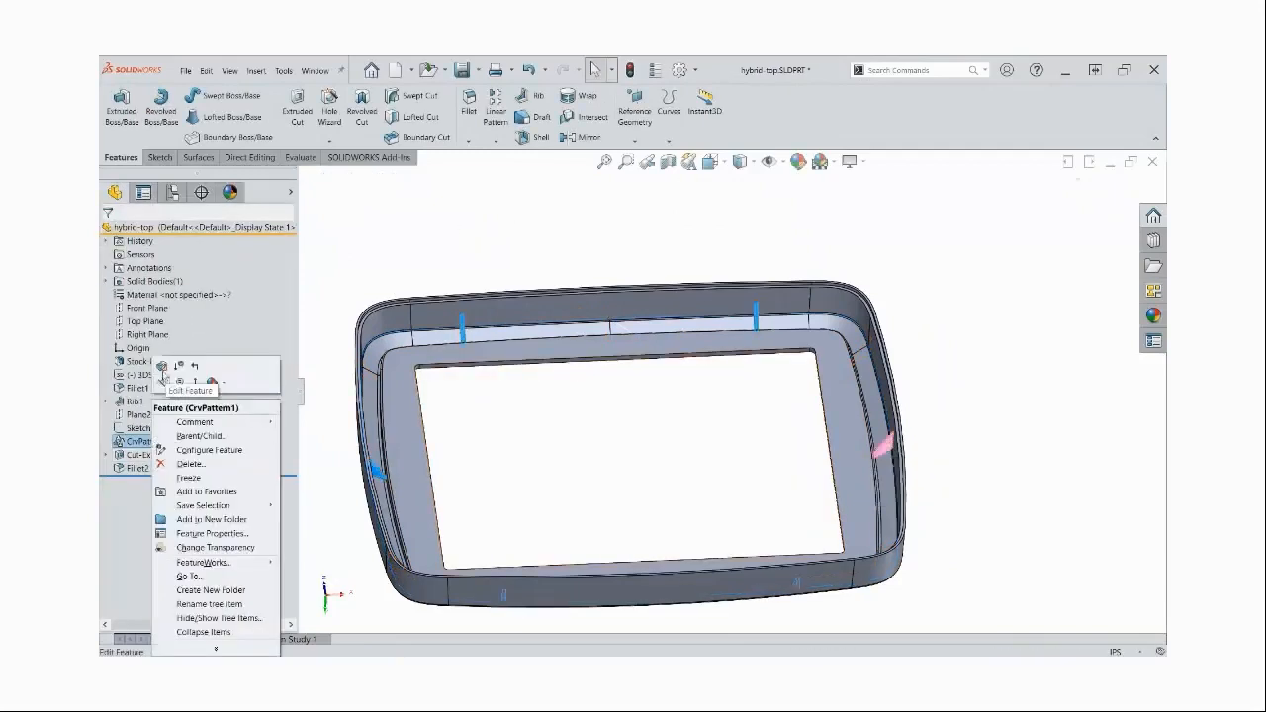
click(161, 366)
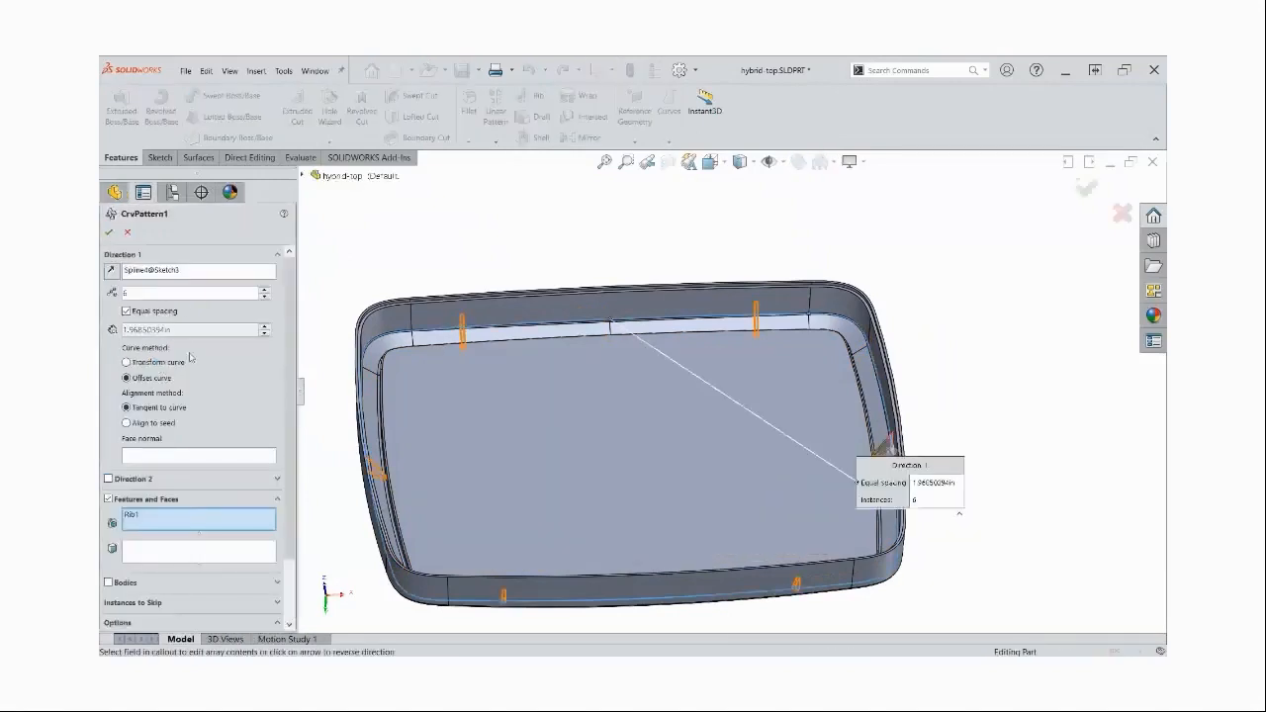
drag(134, 294, 106, 294)
text(12)
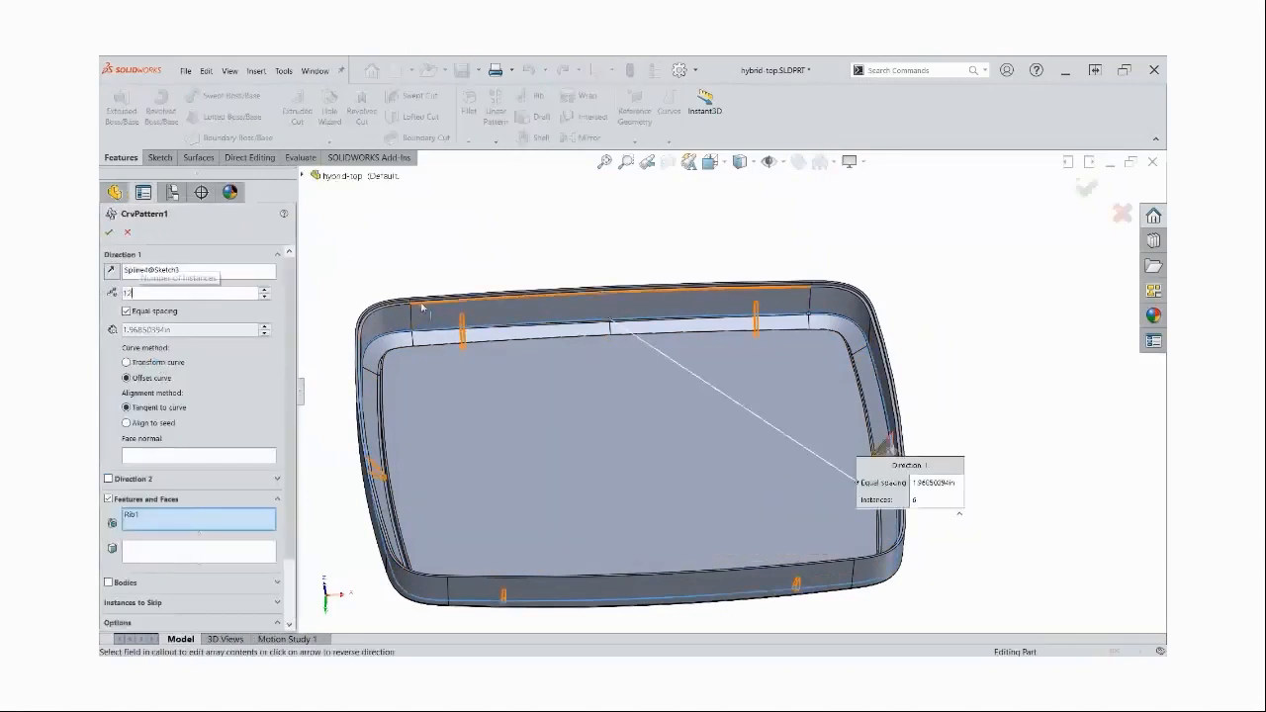
click(264, 291)
click(264, 291)
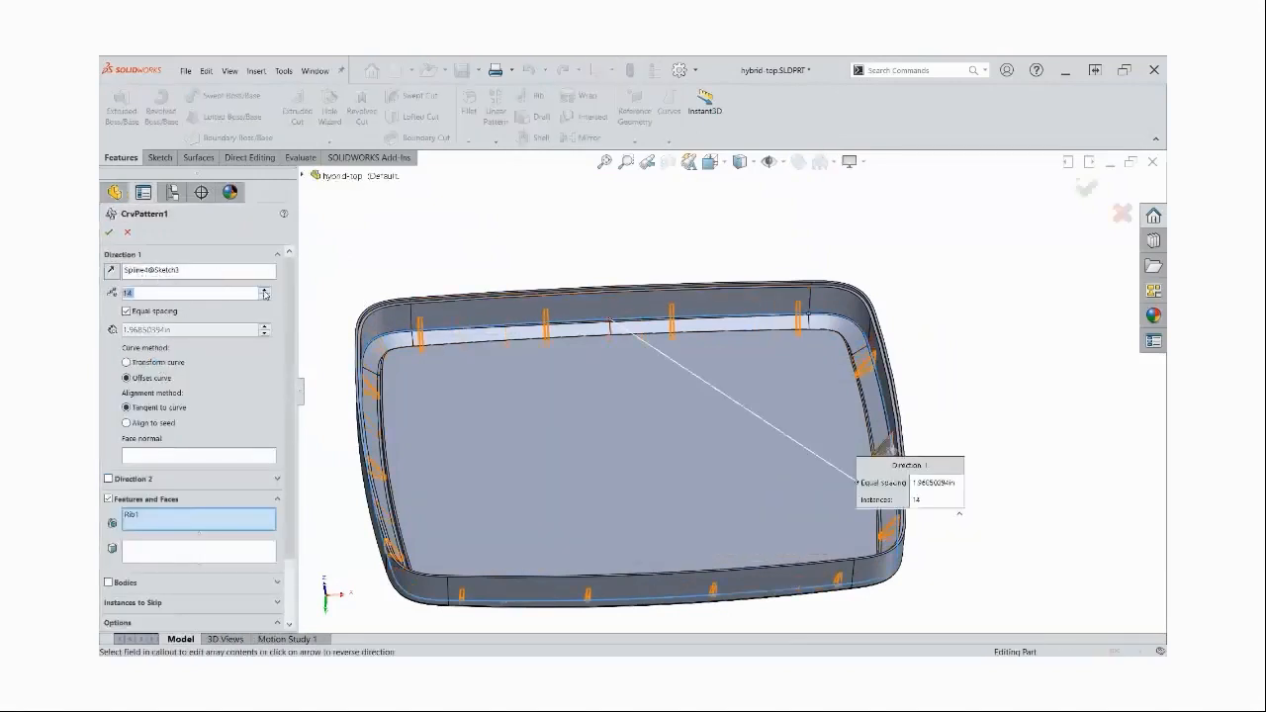
click(109, 231)
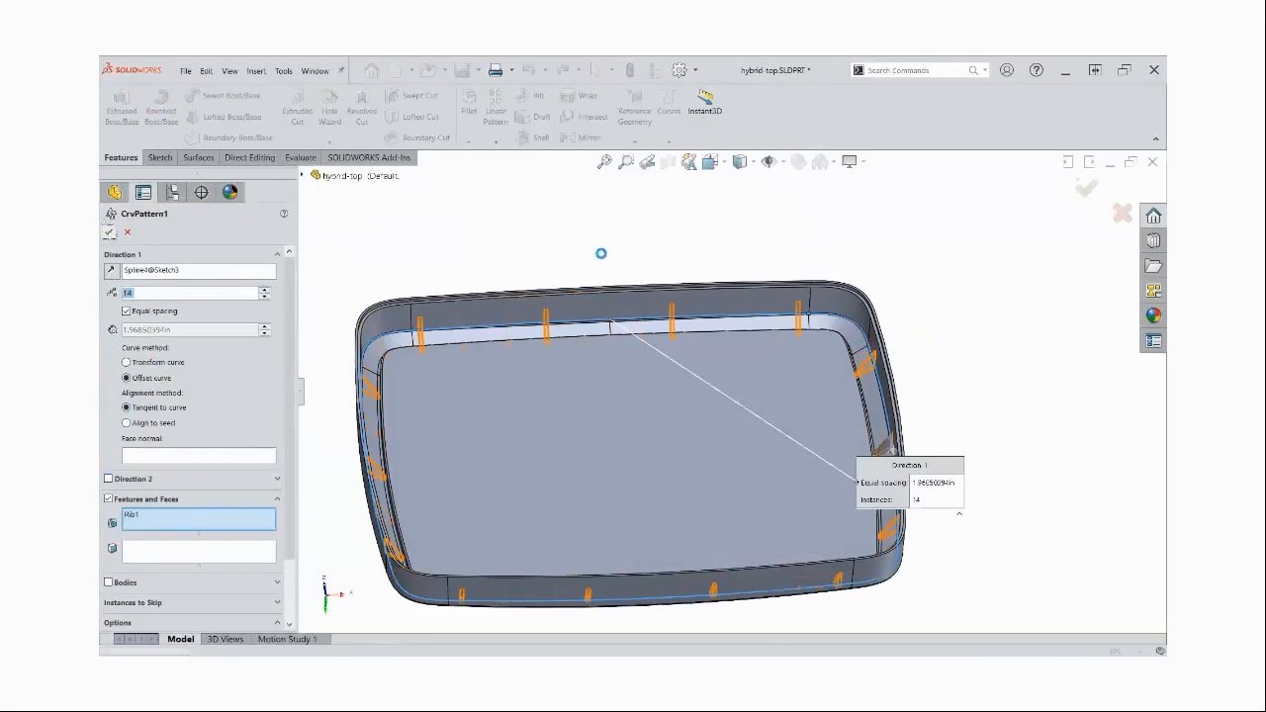
click(495, 142)
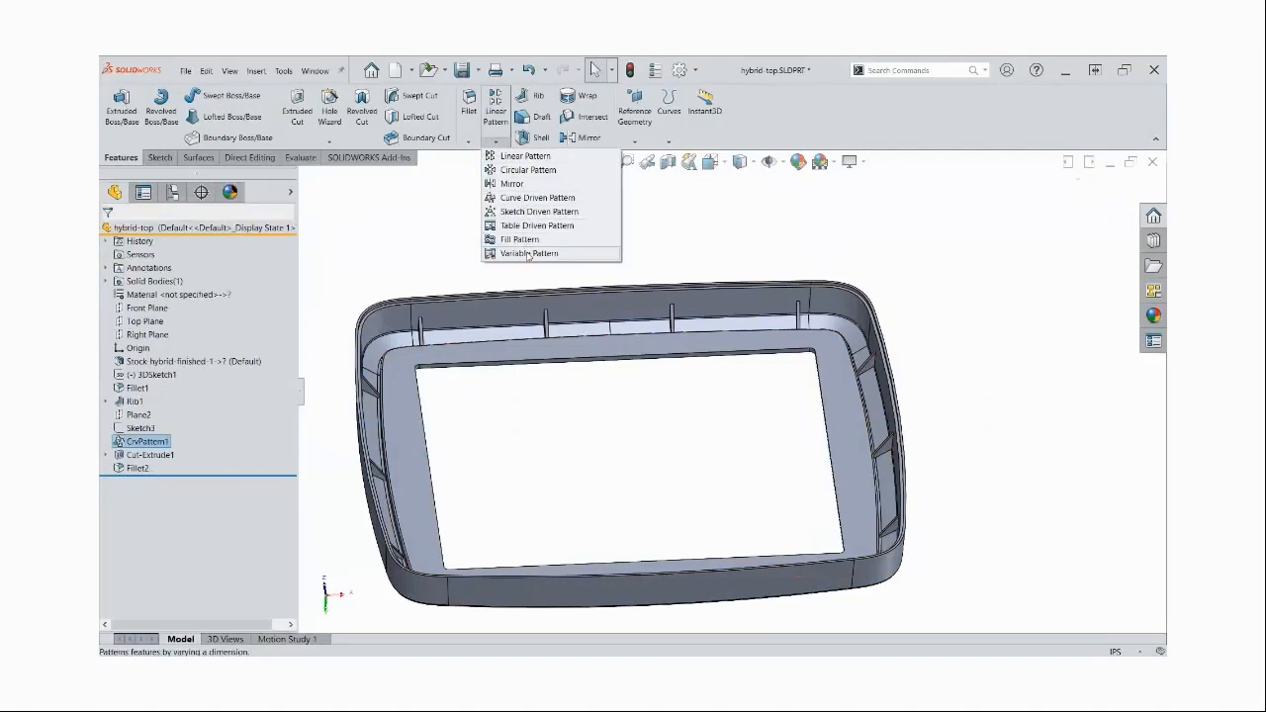
click(607, 280)
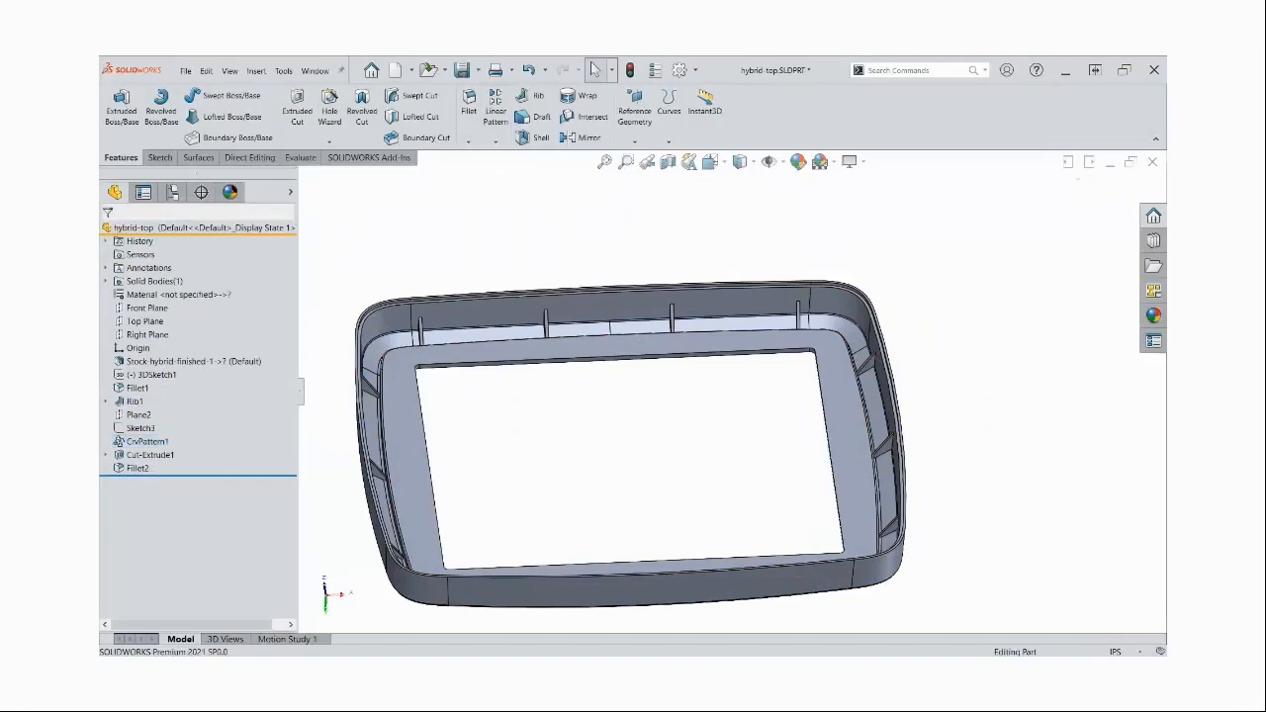
Switch to the slide presentation and advance from the hybrid modeling demo to the Plastic Part Validation slide
key(alt+Tab)
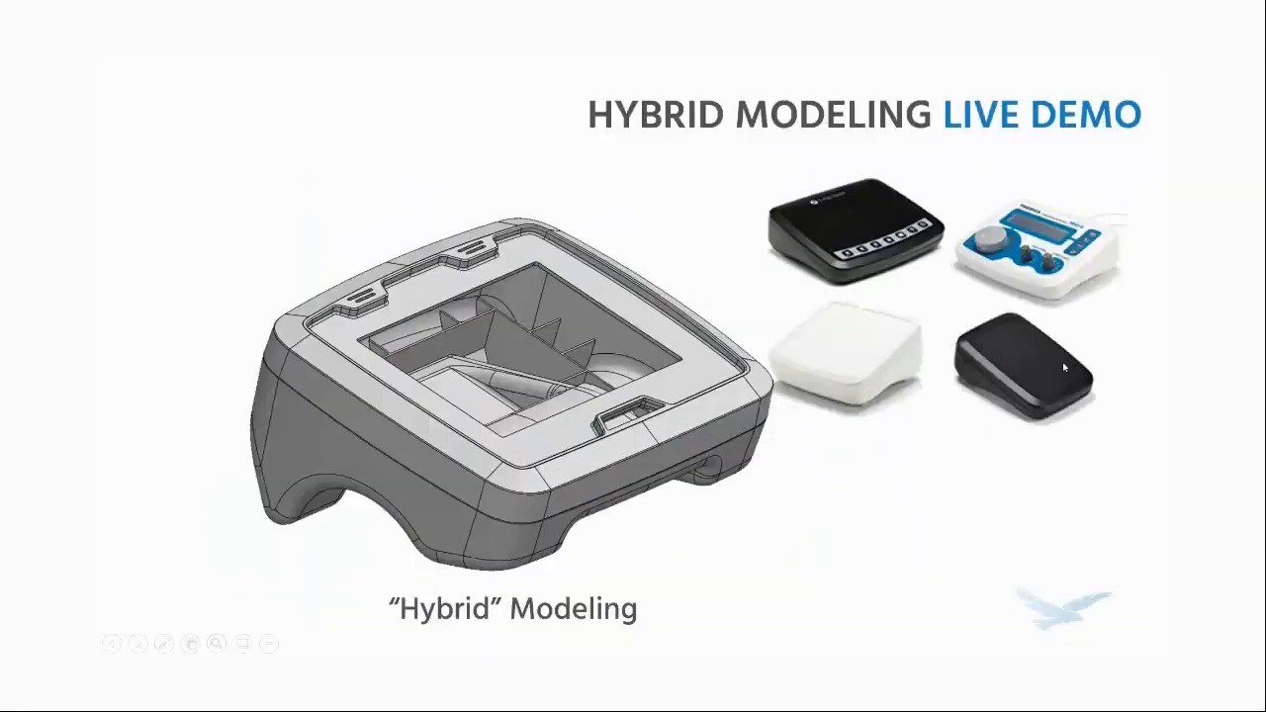
click(625, 201)
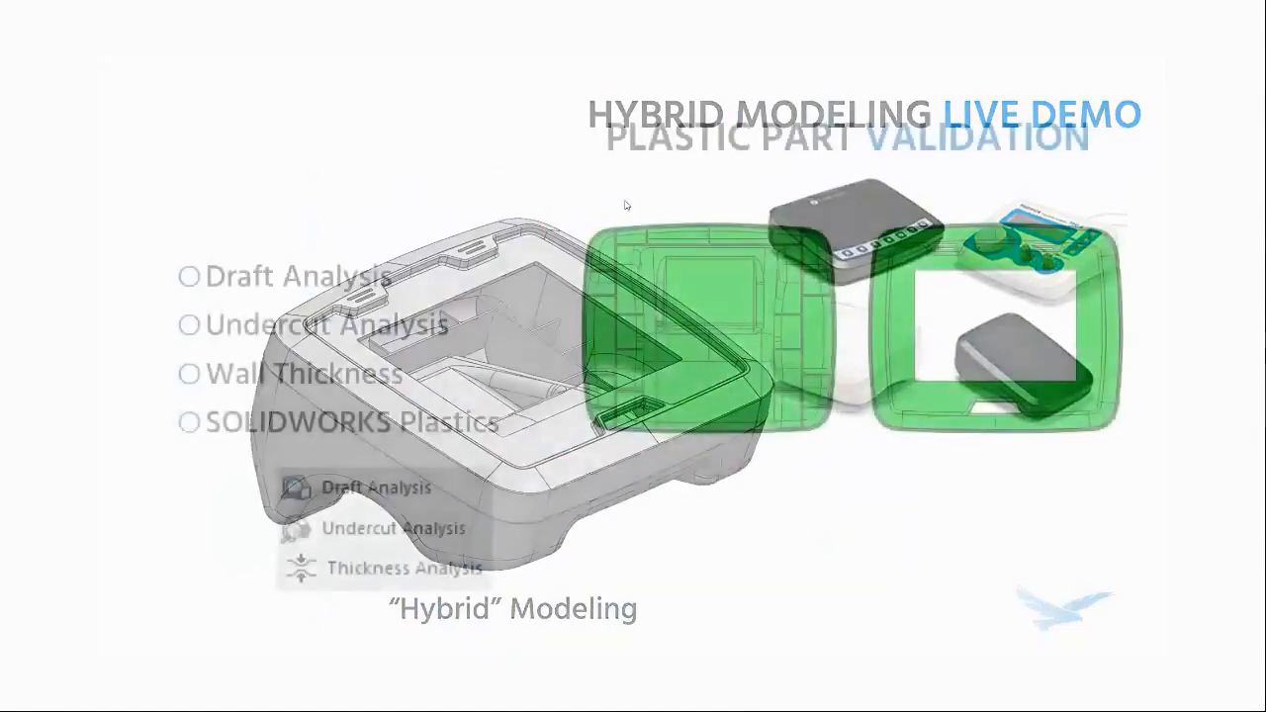